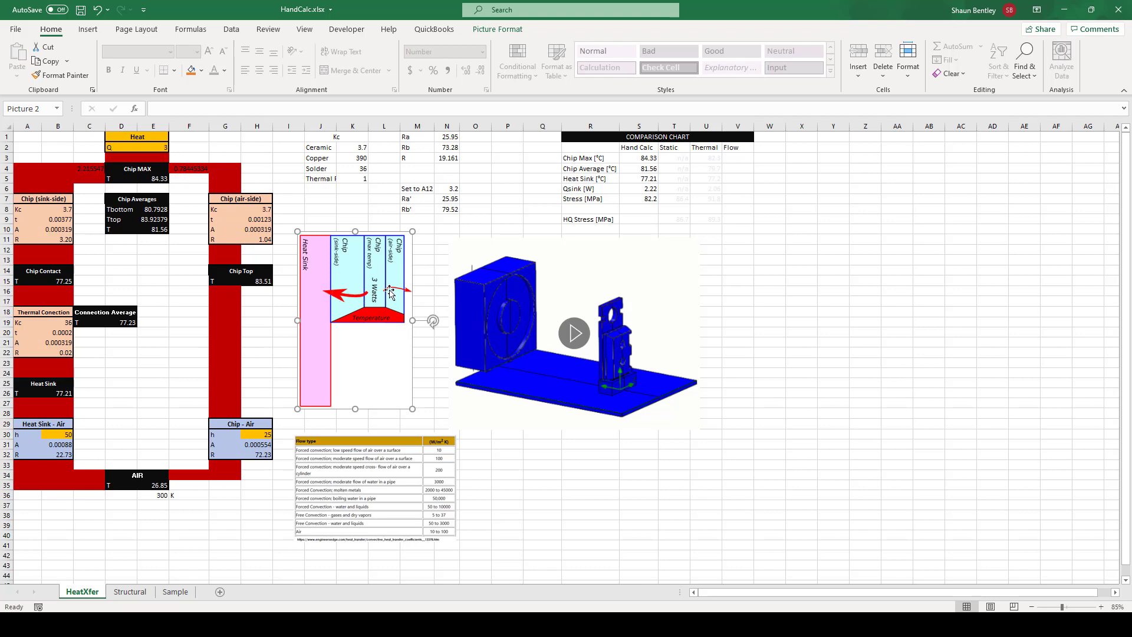
Step: Inspect the heat input Q, the formulas splitting heat between the sink and air sides, and the Heat Sink - Air coefficient h
left_click(152, 146)
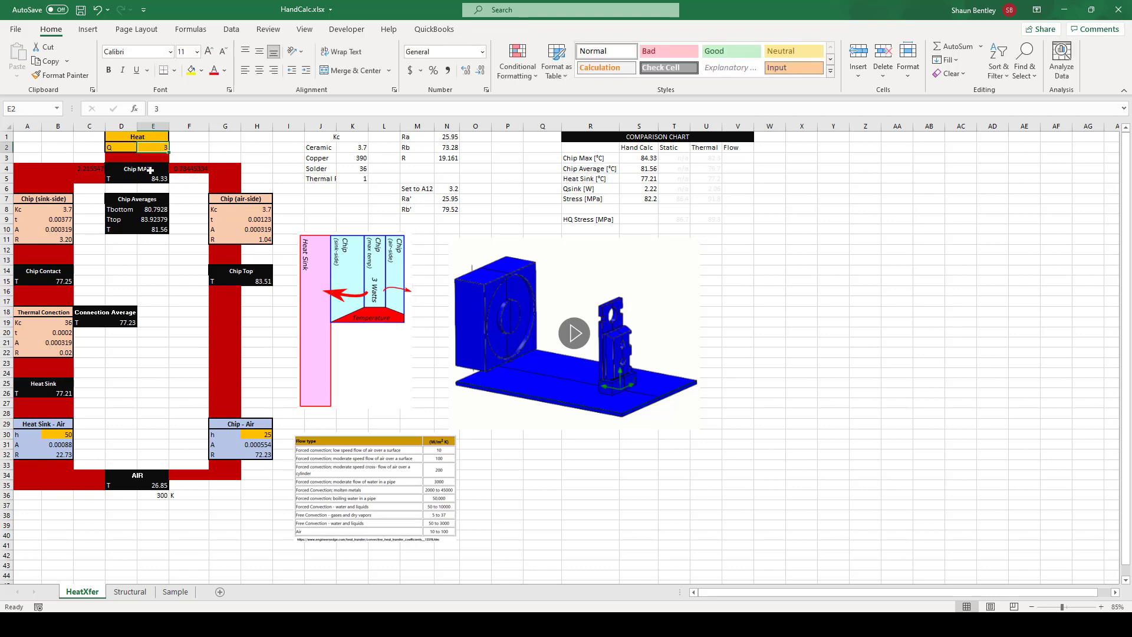
left_click(95, 169)
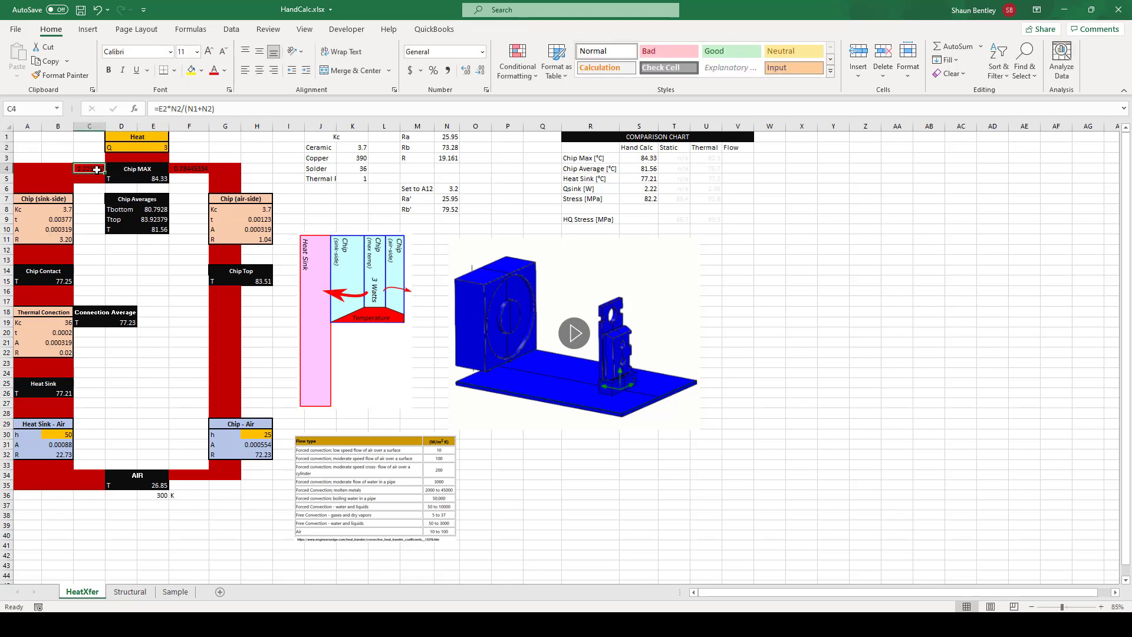
left_click(162, 149)
left_click(96, 169)
left_click(171, 168)
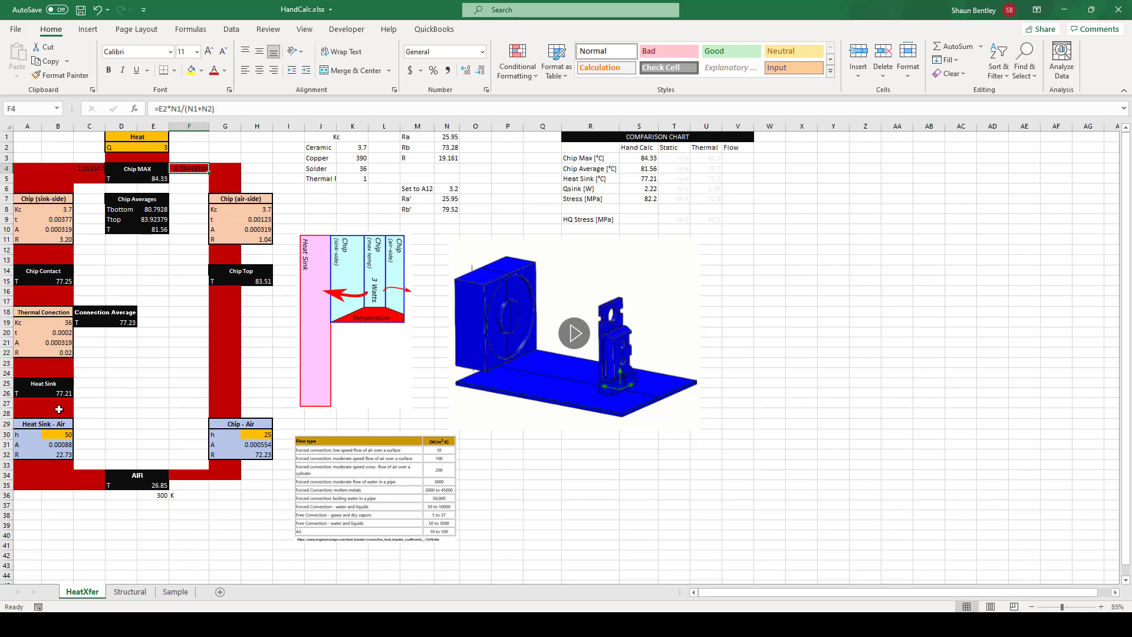
left_click(57, 434)
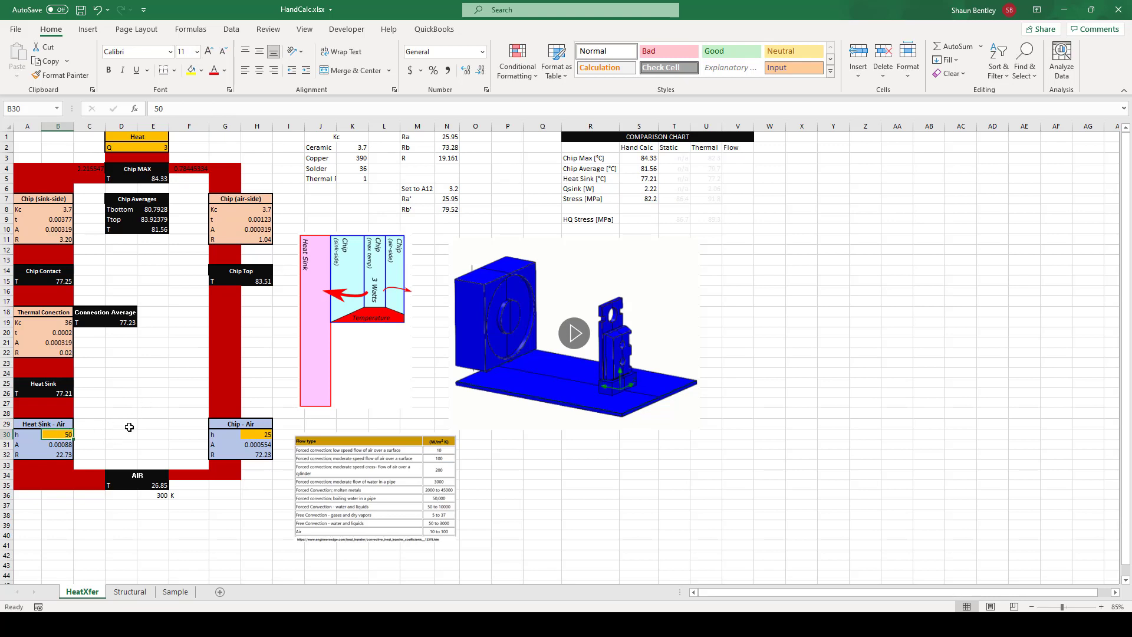
Step: Enlarge the picture of the convection coefficient table and place it just below the chip and heat sink diagram
left_click_drag(337, 471, 324, 412)
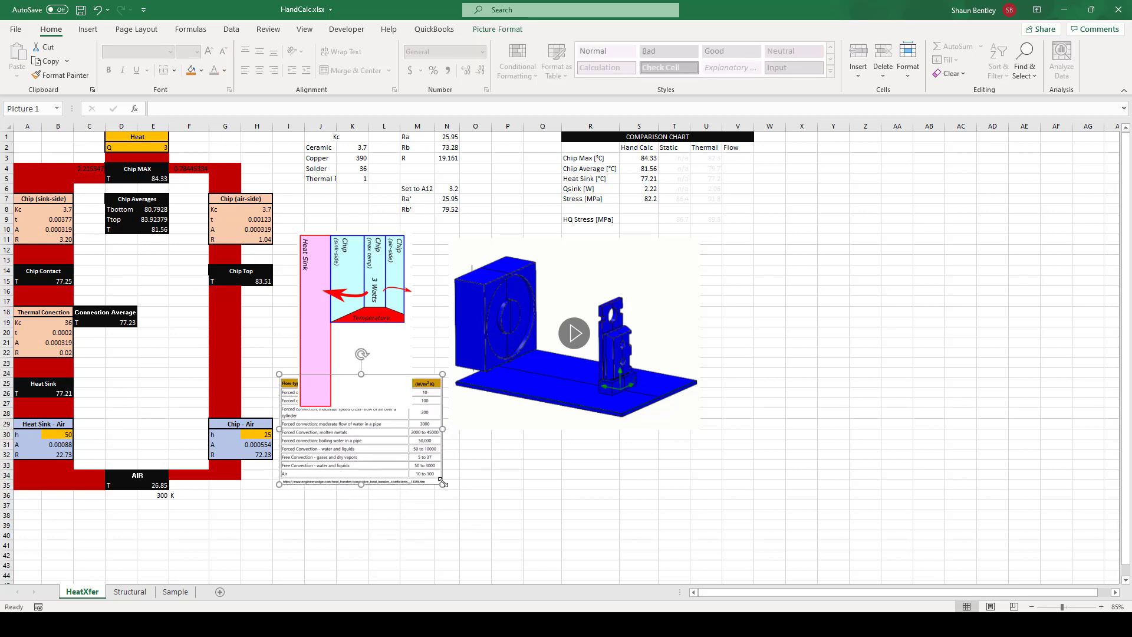
left_click_drag(443, 483, 520, 536)
left_click_drag(309, 423, 297, 469)
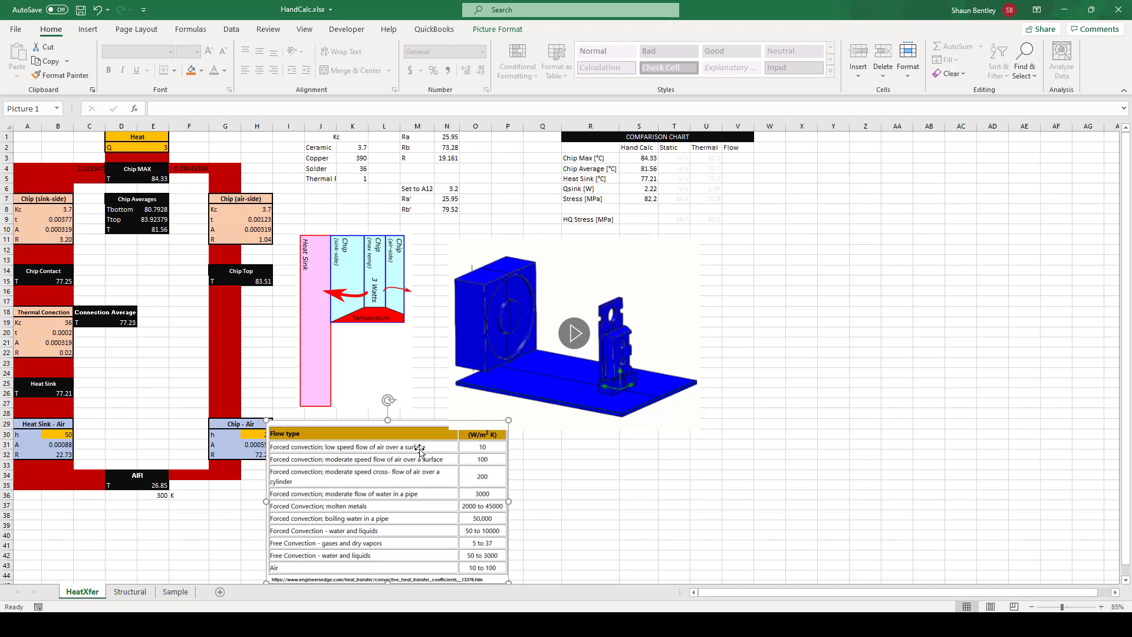
left_click_drag(398, 490, 414, 481)
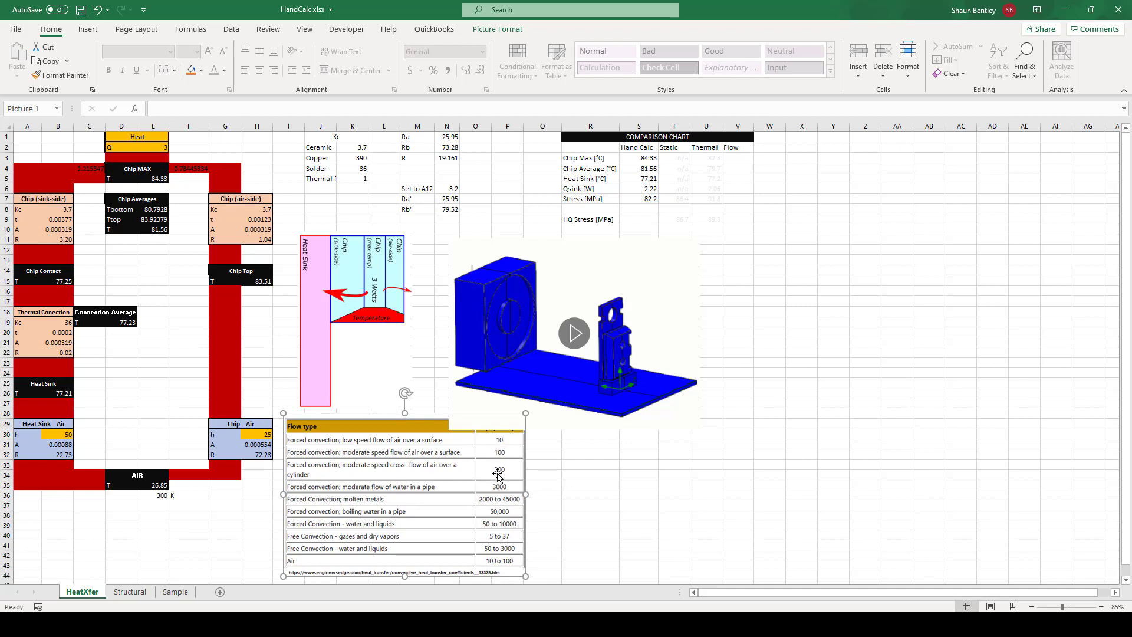
mouse_move(457, 464)
left_mouse_down()
mouse_move(450, 485)
mouse_move(457, 467)
left_mouse_up()
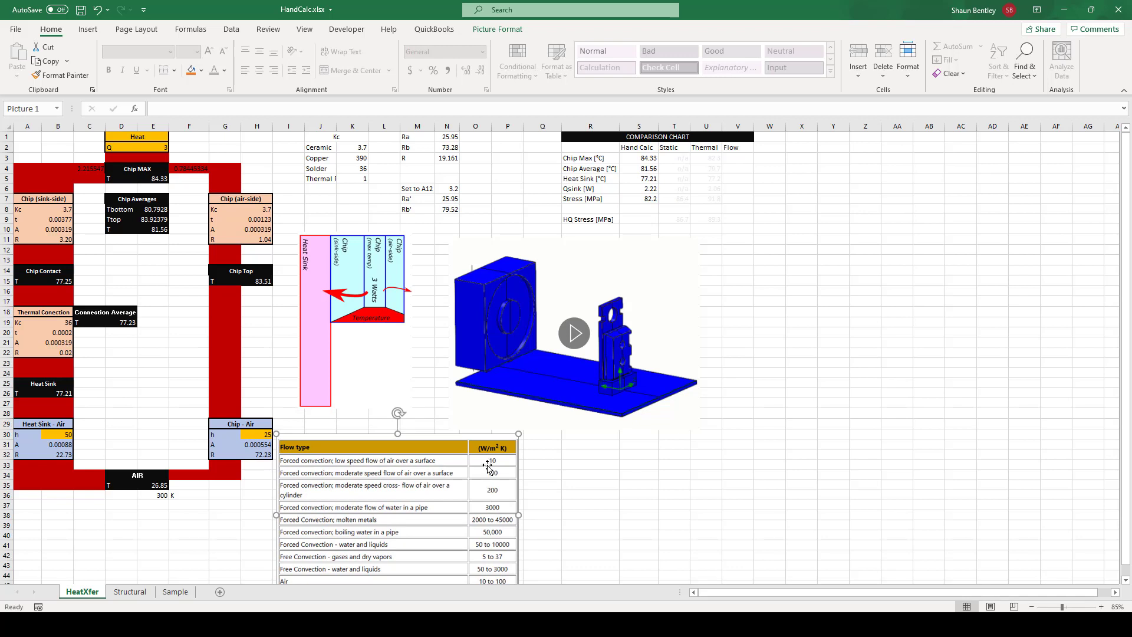
Step: Set the Heat Sink - Air coefficient h to 100 and check the Chip MAX temperature
left_click(61, 433)
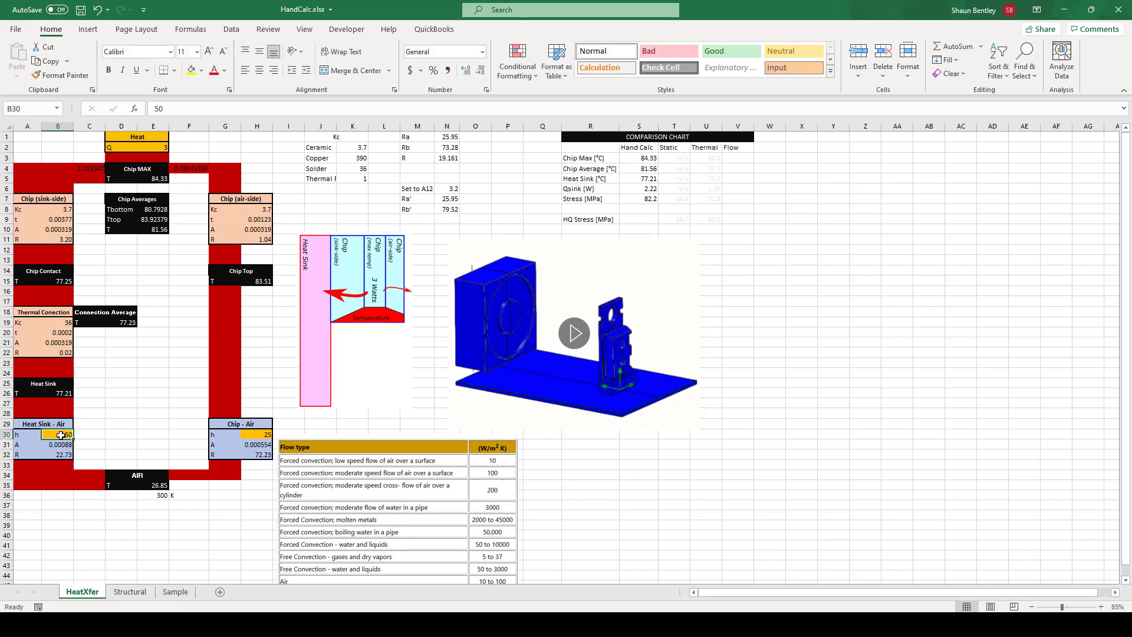
left_click(159, 180)
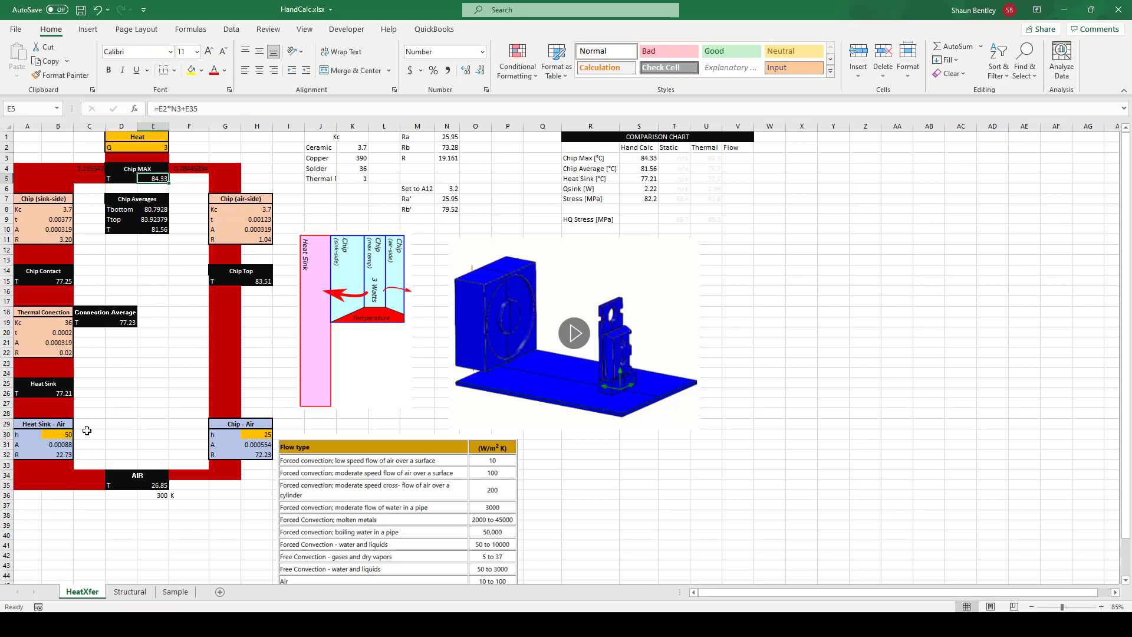
left_click(65, 434)
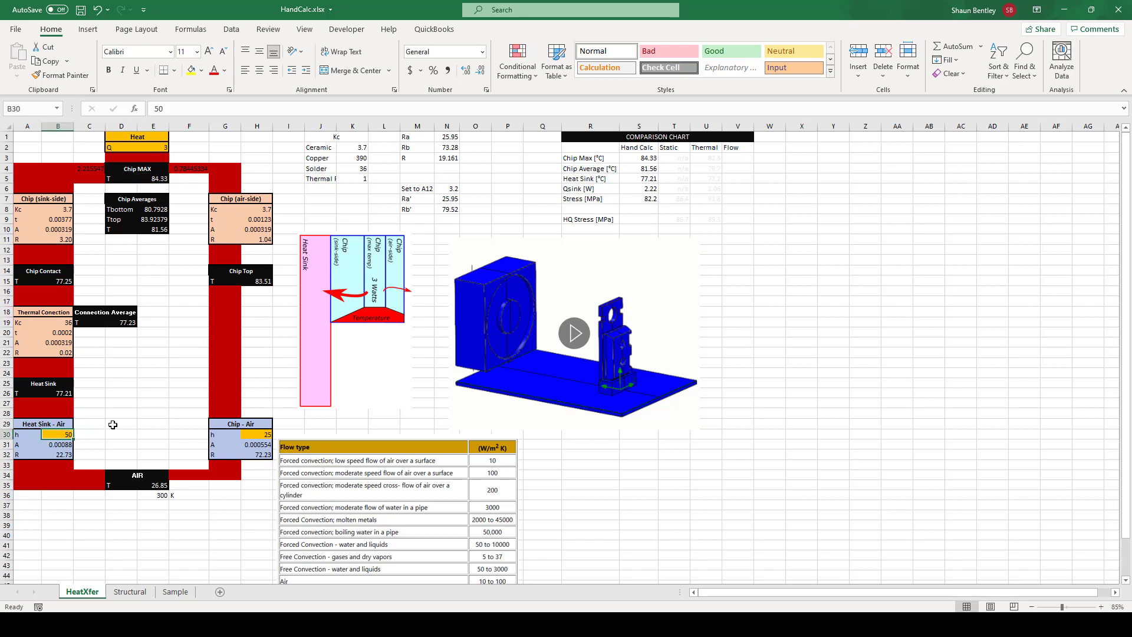
type("100")
key("Return")
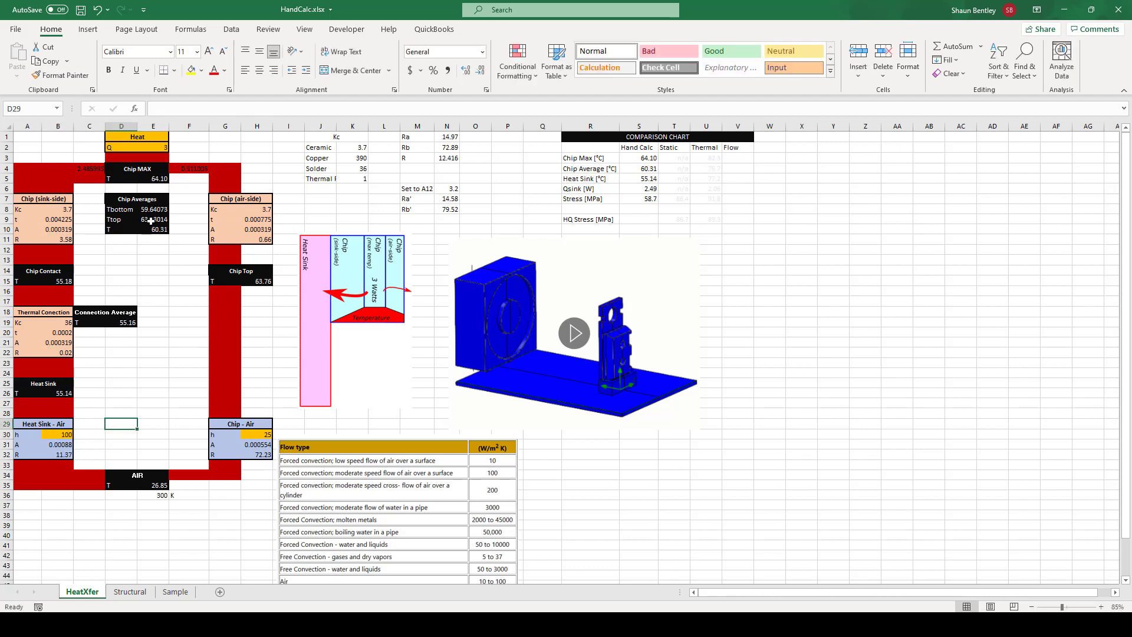
left_click(156, 180)
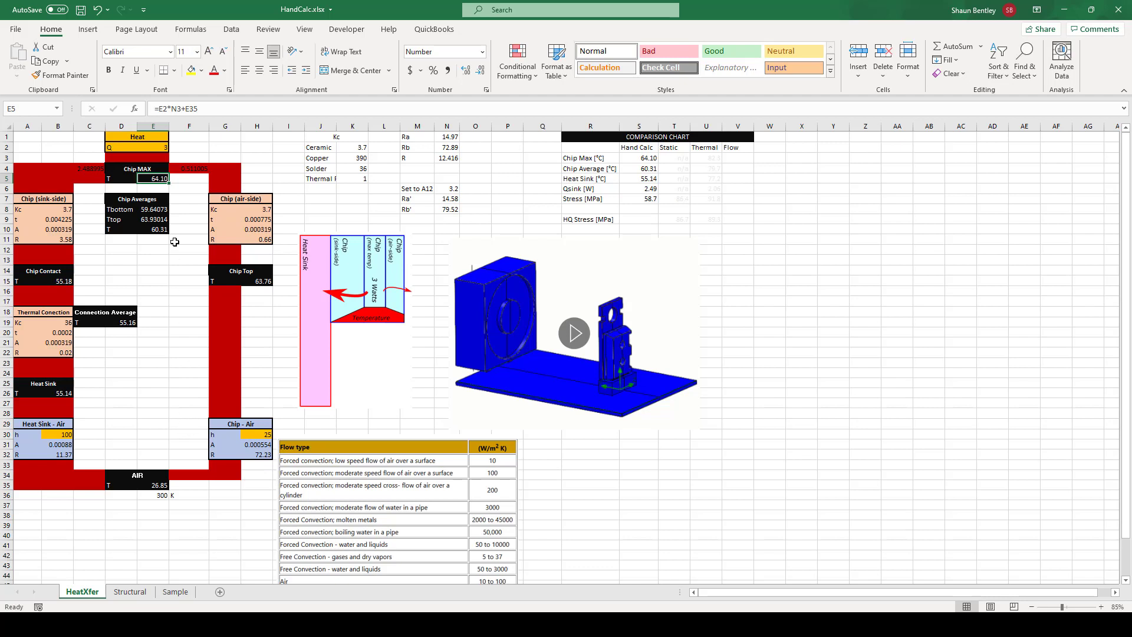
Step: Set the Heat Sink - Air coefficient h to 50 and check the Chip MAX temperature
left_click(59, 435)
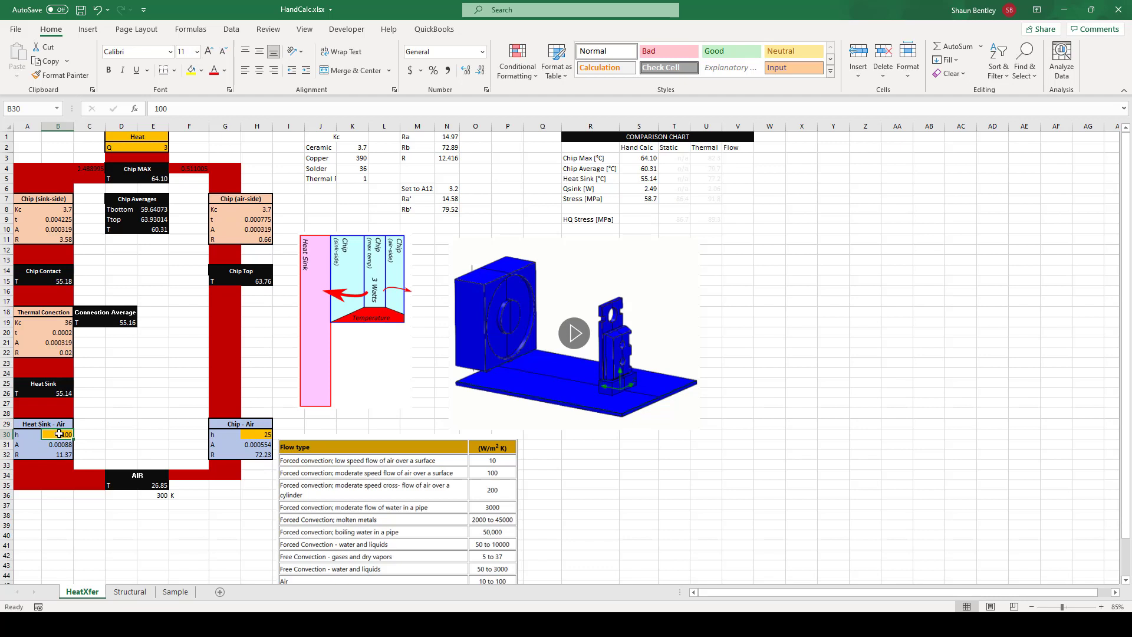
type("50")
left_click(130, 415)
left_click(66, 435)
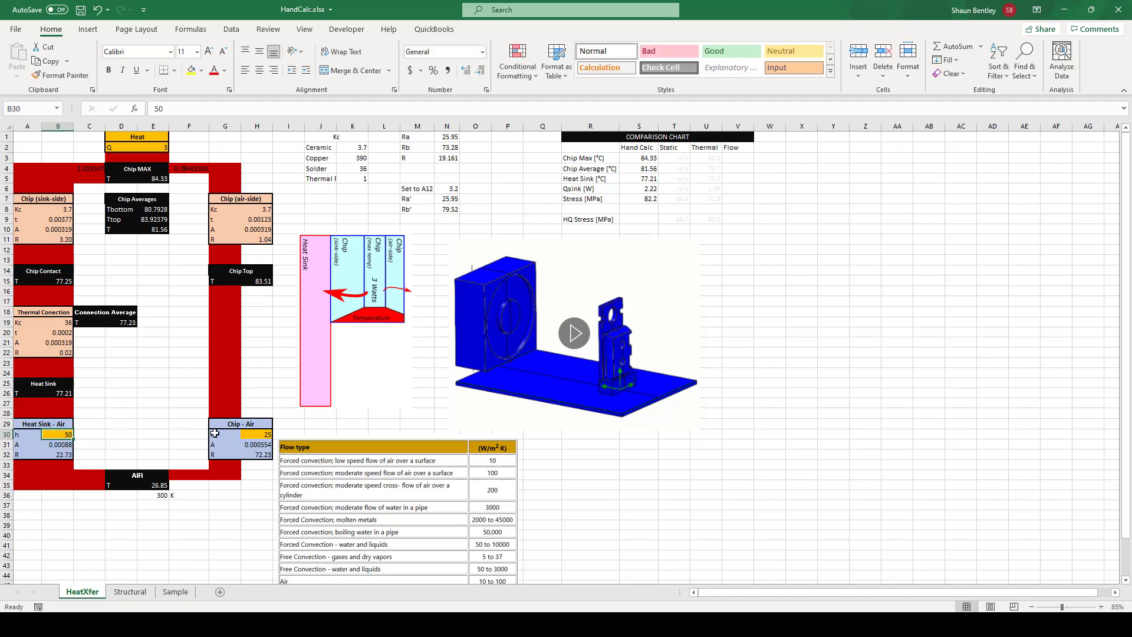
left_click(248, 433)
left_click(66, 434)
left_click(133, 411)
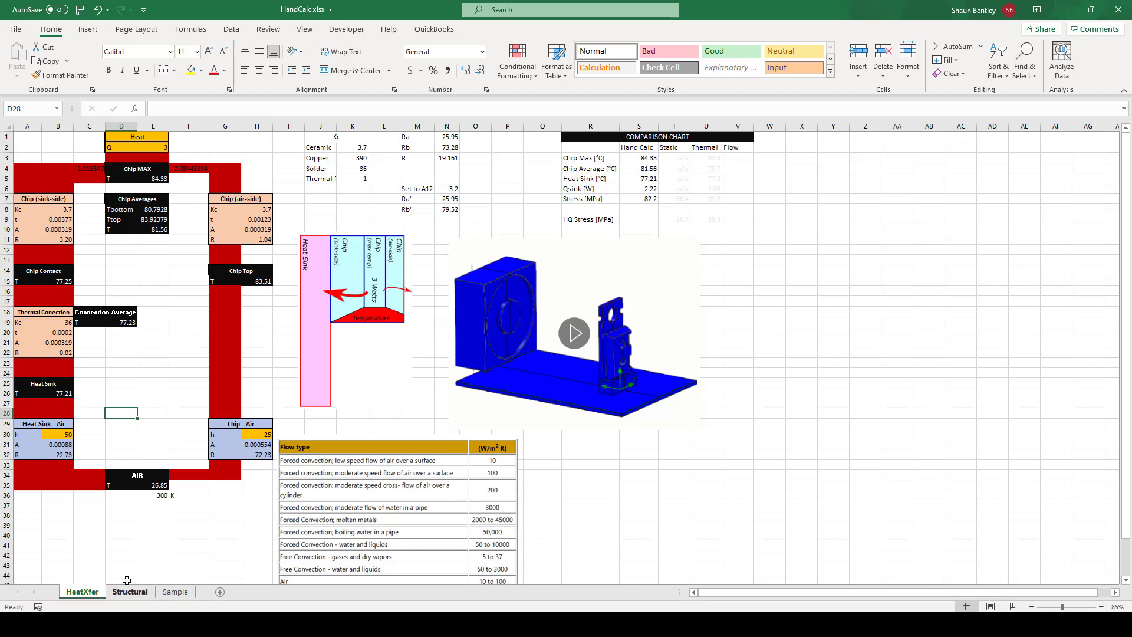
left_click(148, 178)
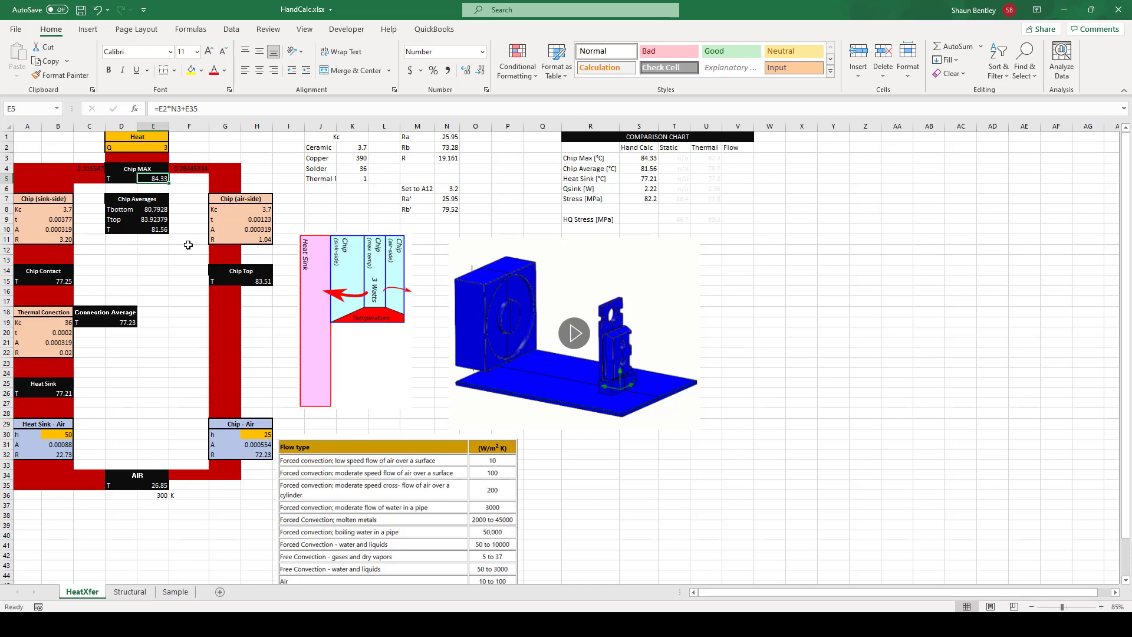
Step: Open the Structural sheet and examine the linked chip and heat sink temperatures alongside the natural strain diagram
left_click(140, 592)
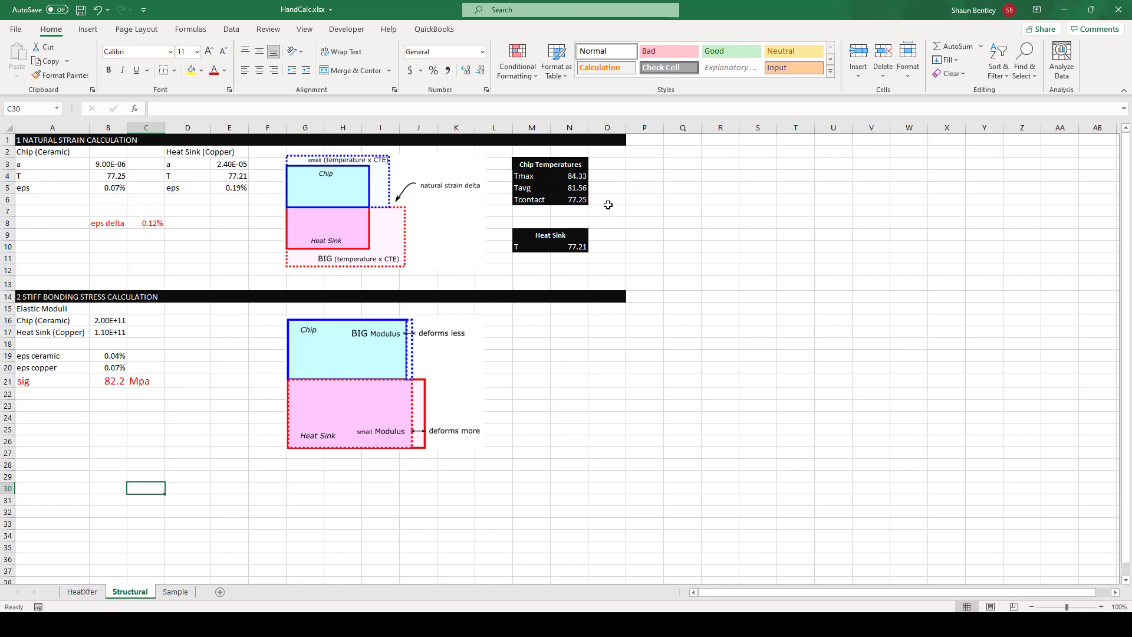
left_click_drag(573, 176, 581, 198)
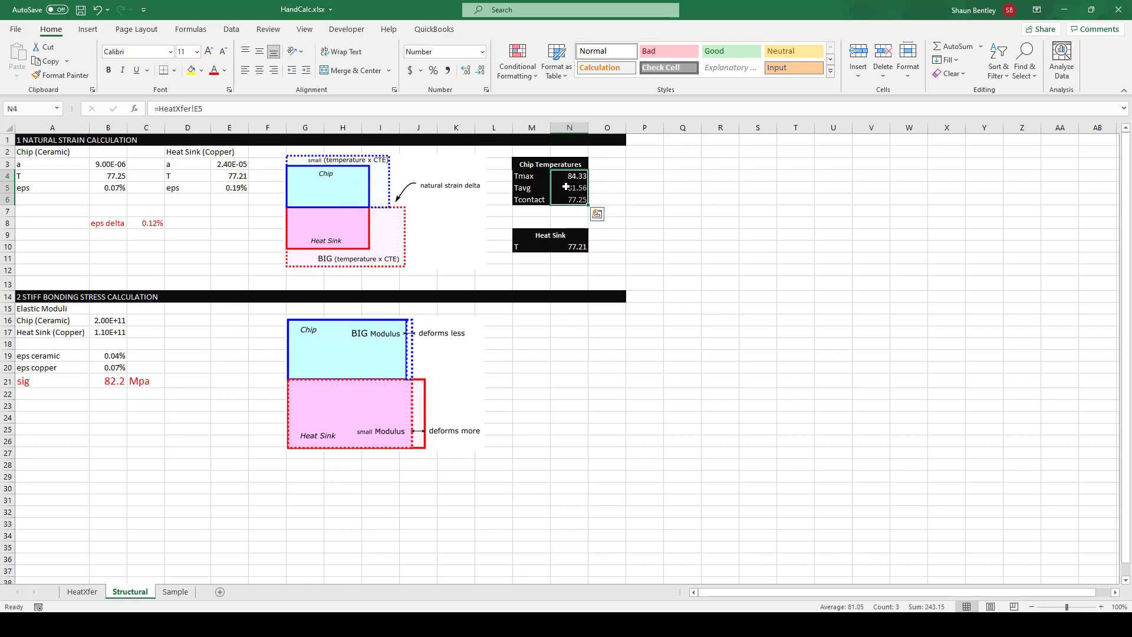
left_click(413, 218)
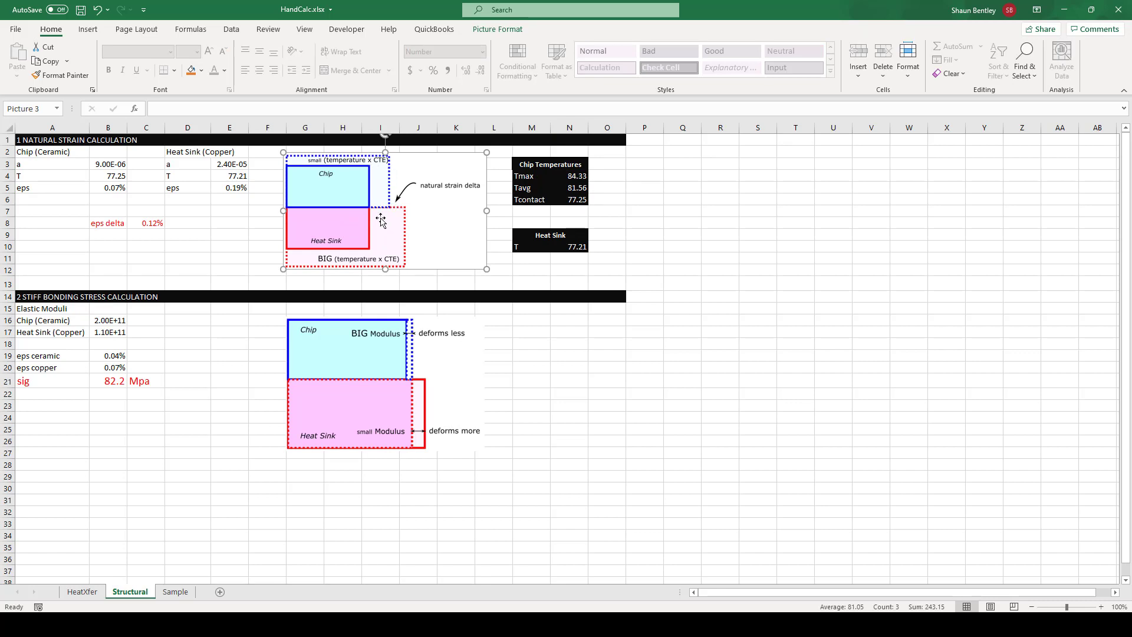
left_click(566, 175)
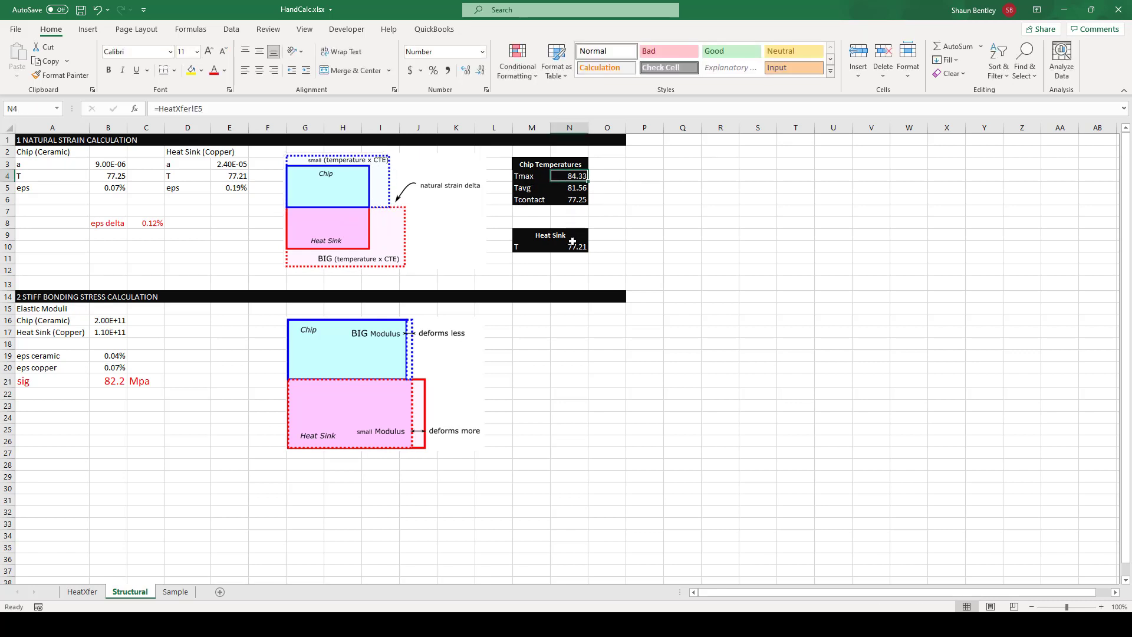
left_click(377, 196)
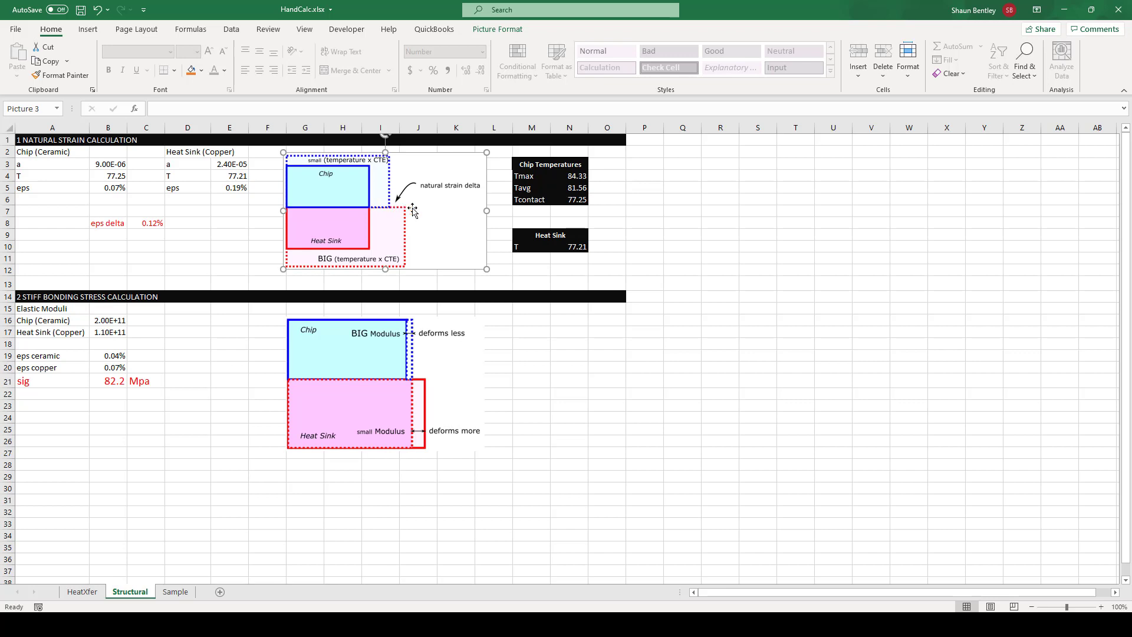
left_click(571, 199)
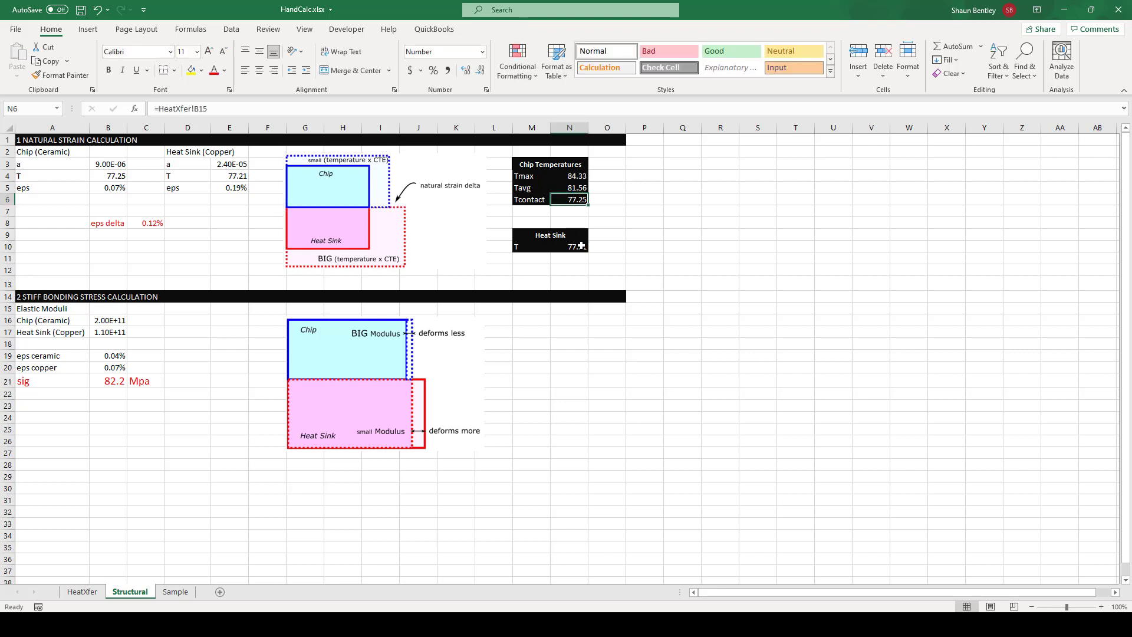
left_click(582, 246)
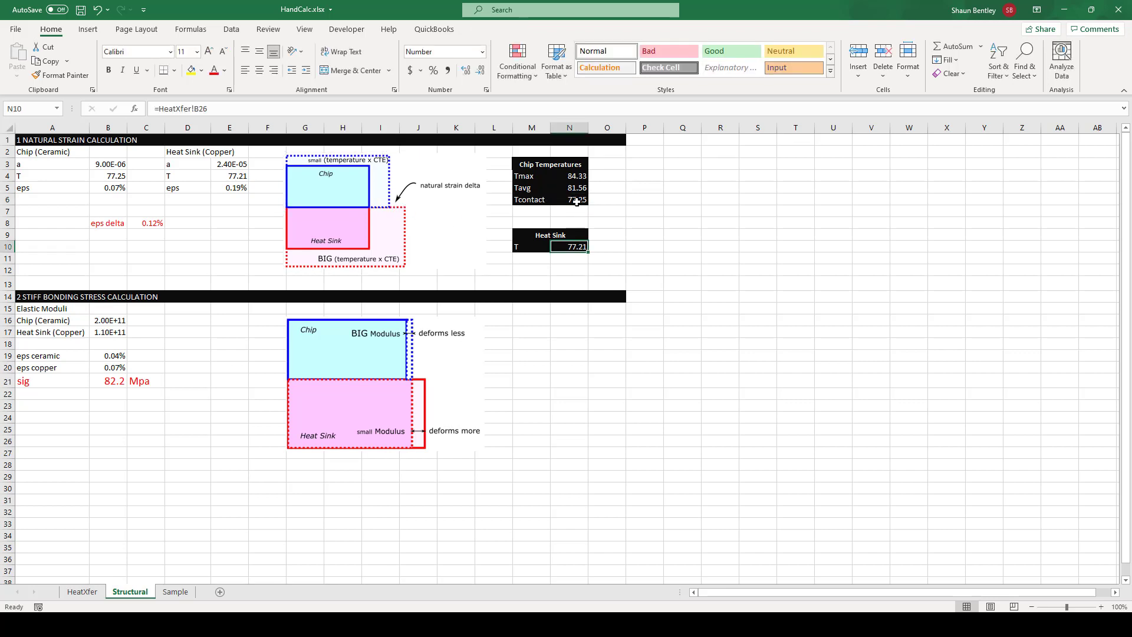
Step: Compare the chip and heat sink temperature cells in the natural strain calculation, and inspect the sig stress formula
left_click(125, 177)
left_click(232, 178)
left_click(112, 178)
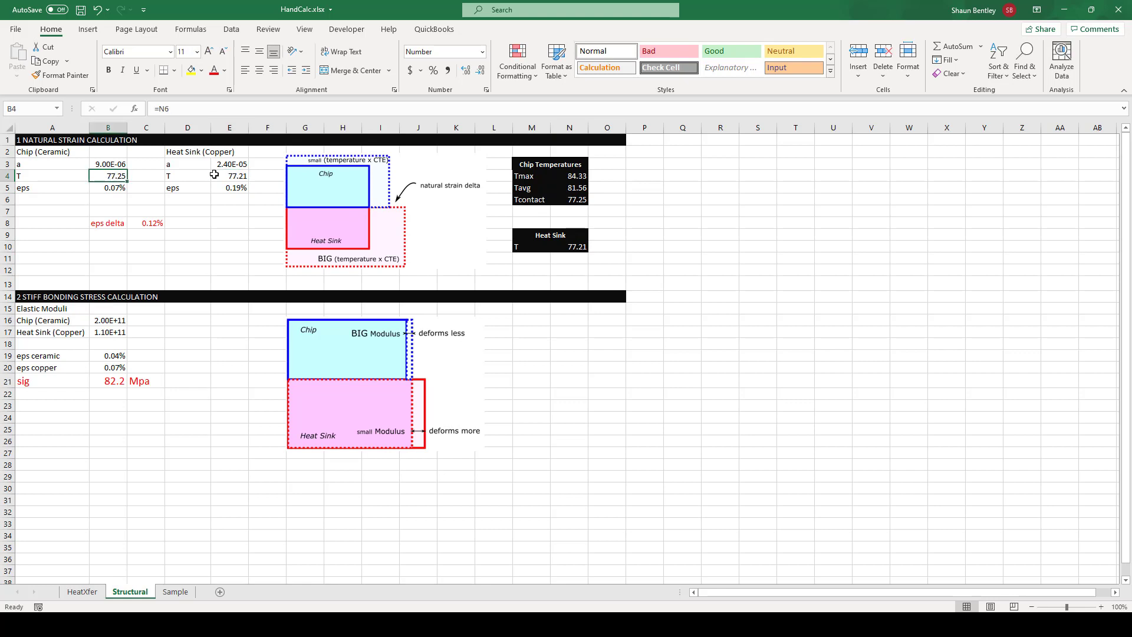
left_click(223, 175)
left_click(106, 175)
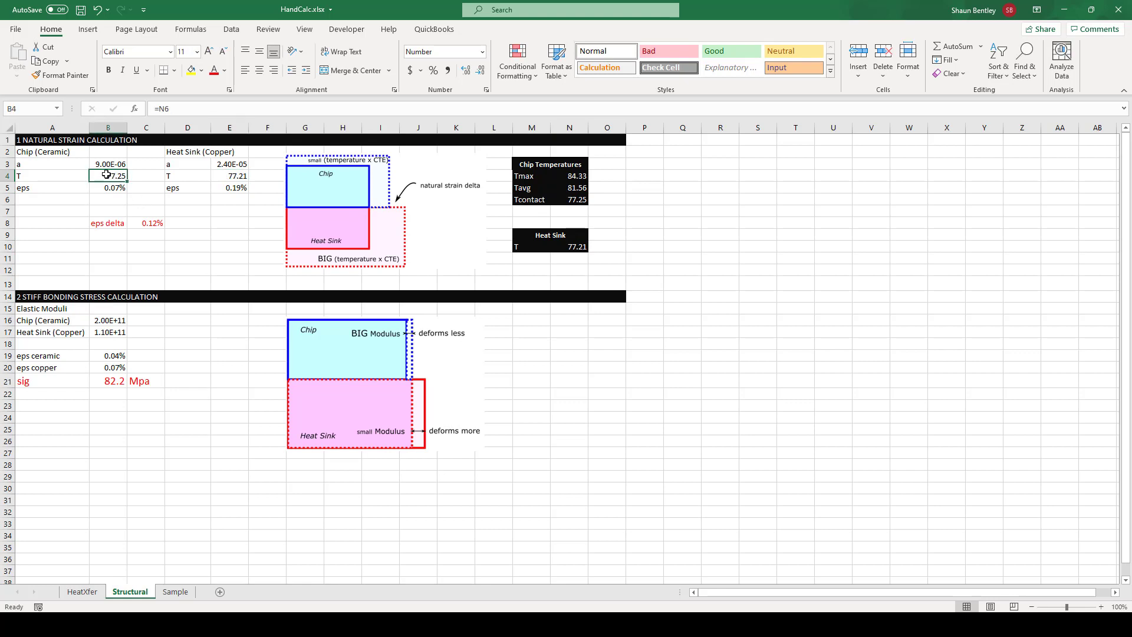
left_click(113, 382)
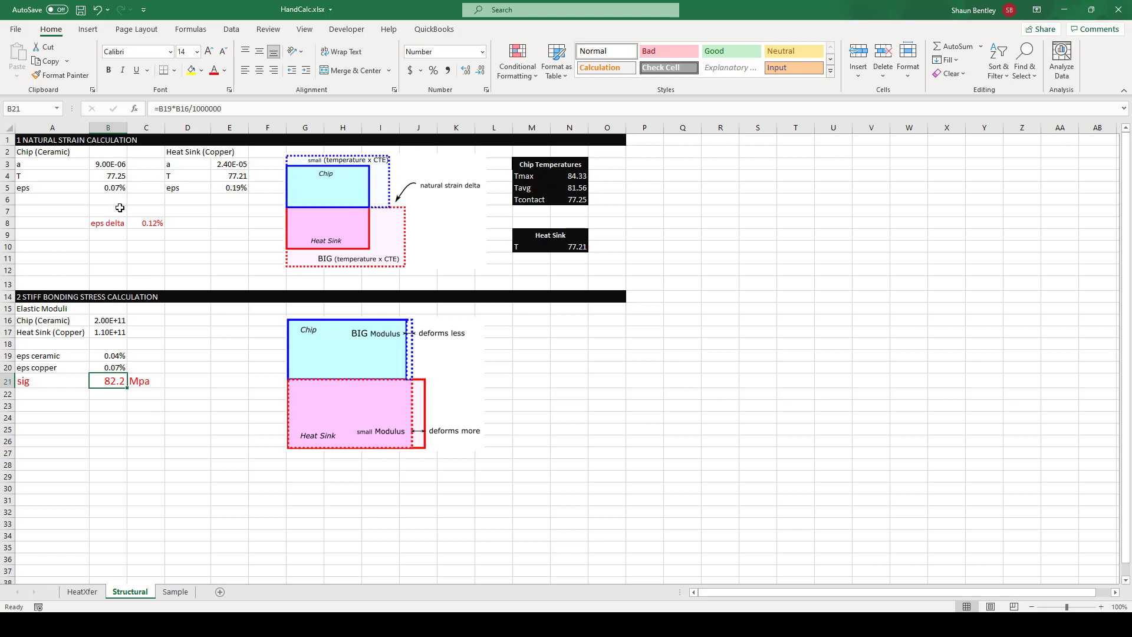
Step: Try referencing Tmax (N4) for the ceramic chip's T in the natural strain calculation, and check the sig stress
left_click(573, 178)
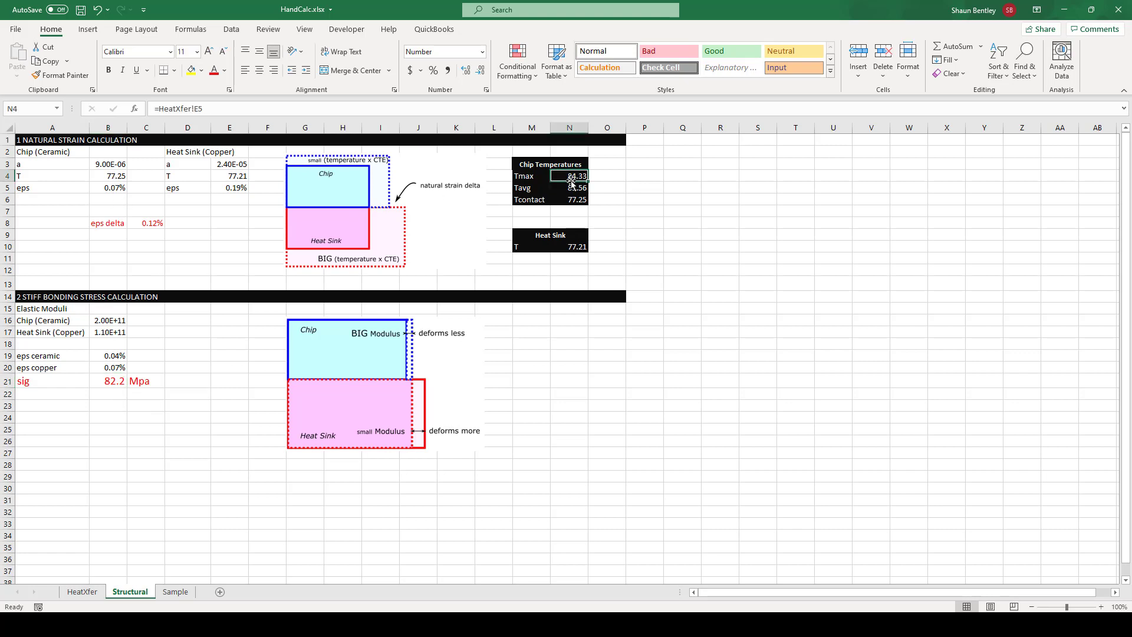
left_click(112, 177)
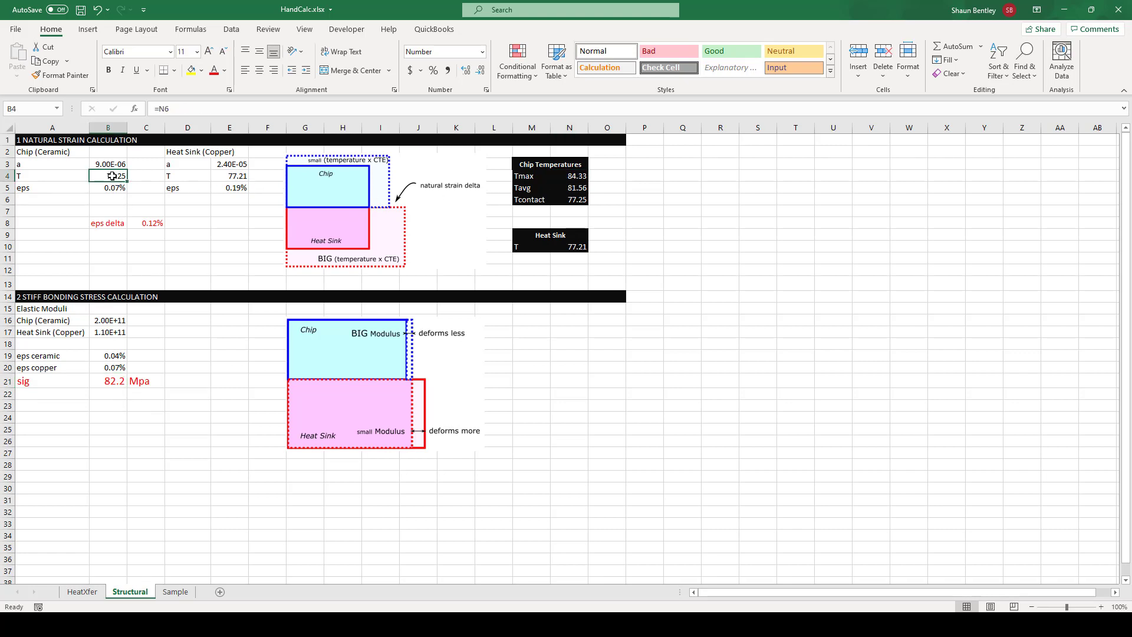
double_click(112, 176)
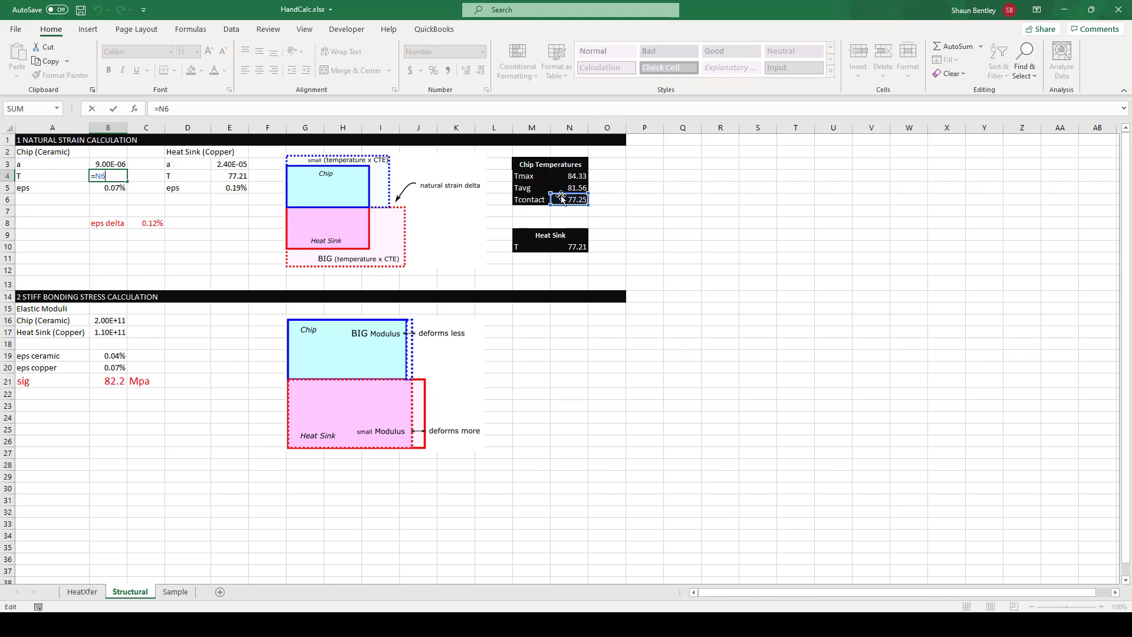
left_click_drag(560, 195, 562, 179)
key("Return")
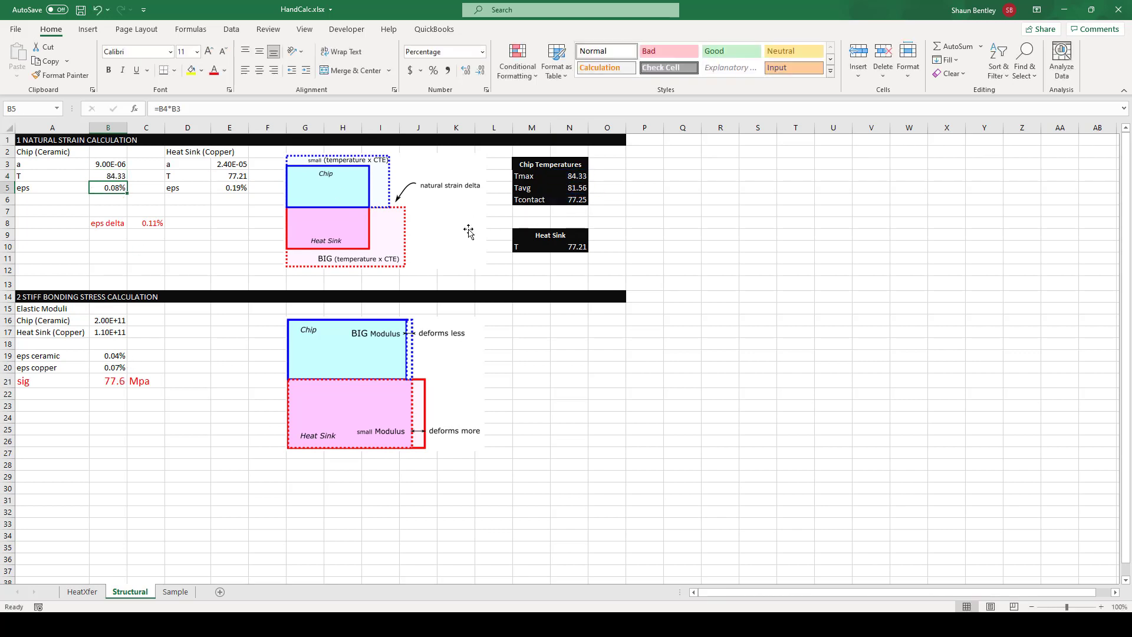
left_click(118, 384)
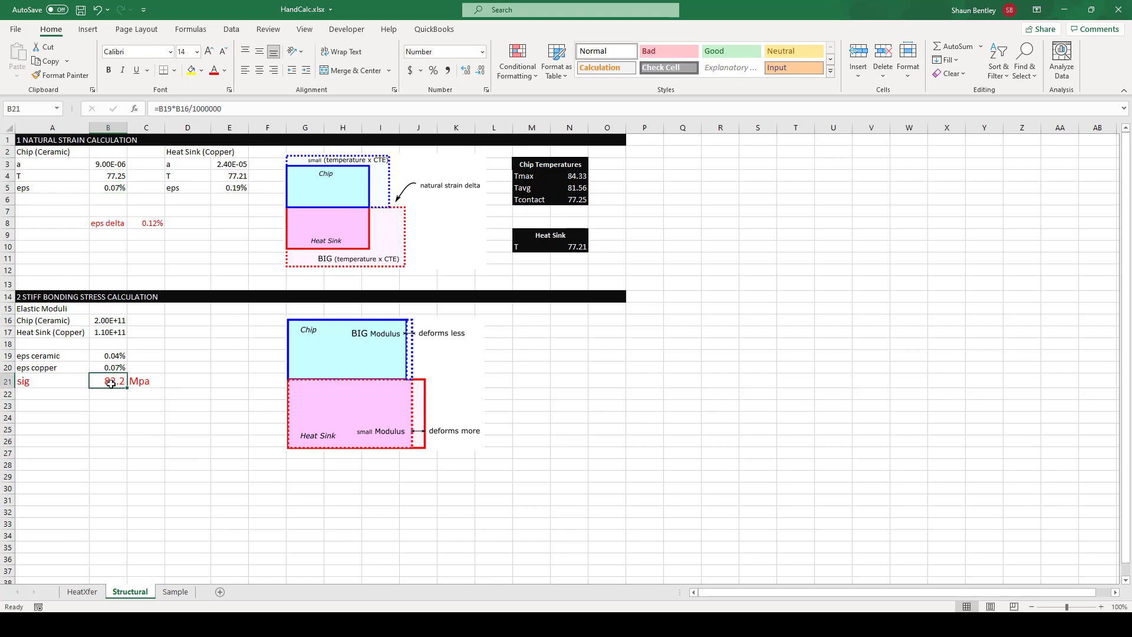
left_click(184, 430)
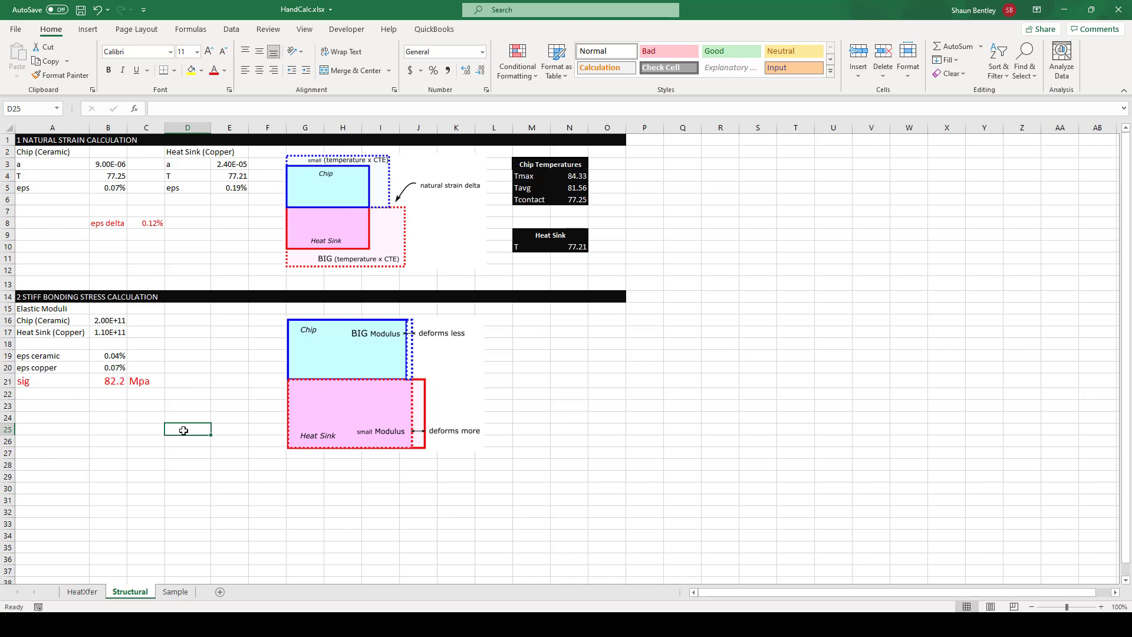
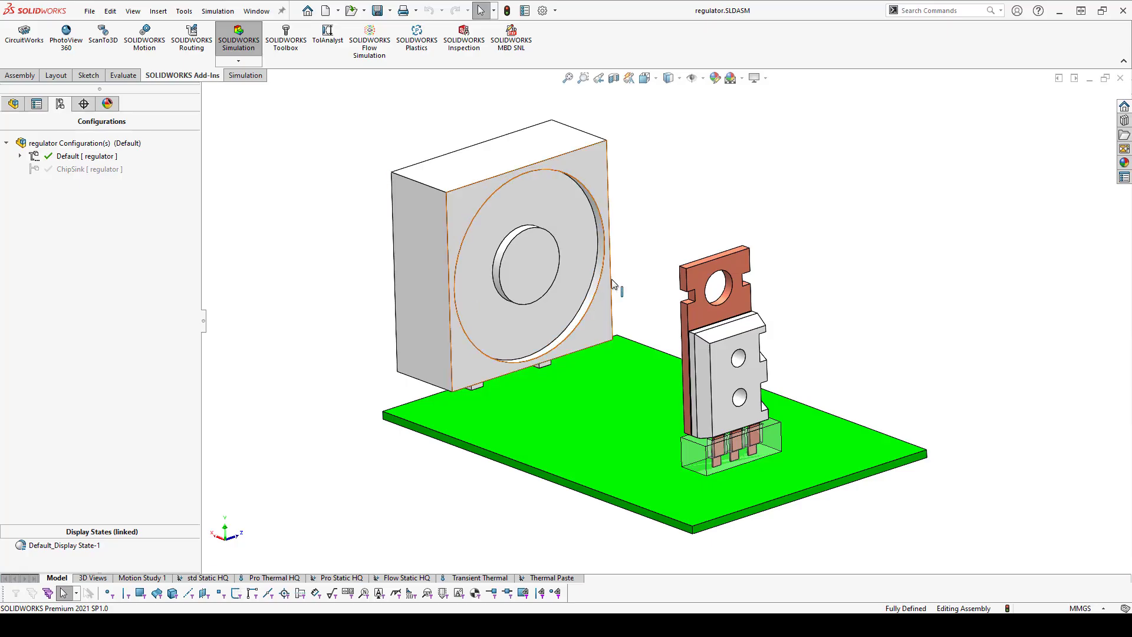
middle_click_drag(611, 278, 634, 272)
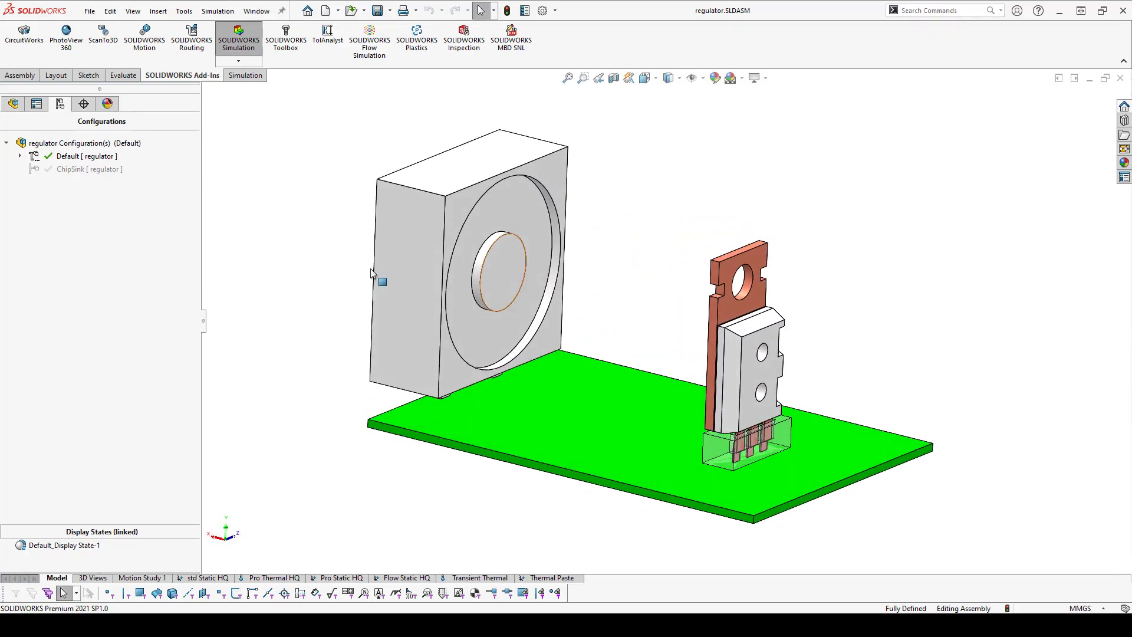
Step: Examine the regulator assembly, focusing on the chip leads, their socket and the circuit board
middle_click_drag(662, 324, 654, 358)
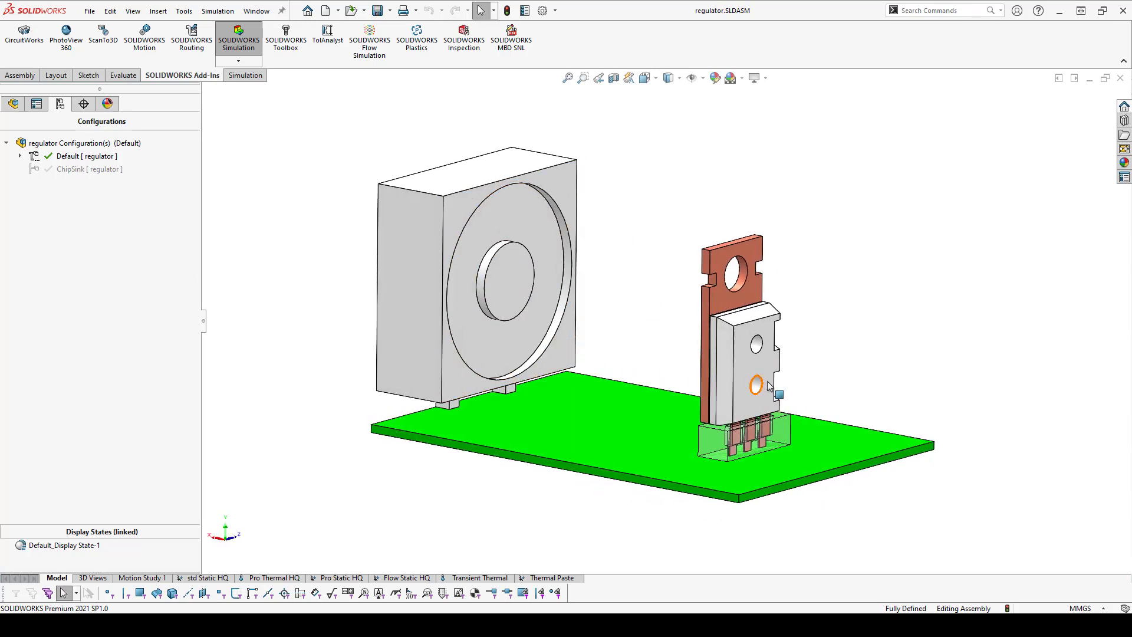
scroll(734, 430, "down", 5)
scroll(726, 426, "down", 2)
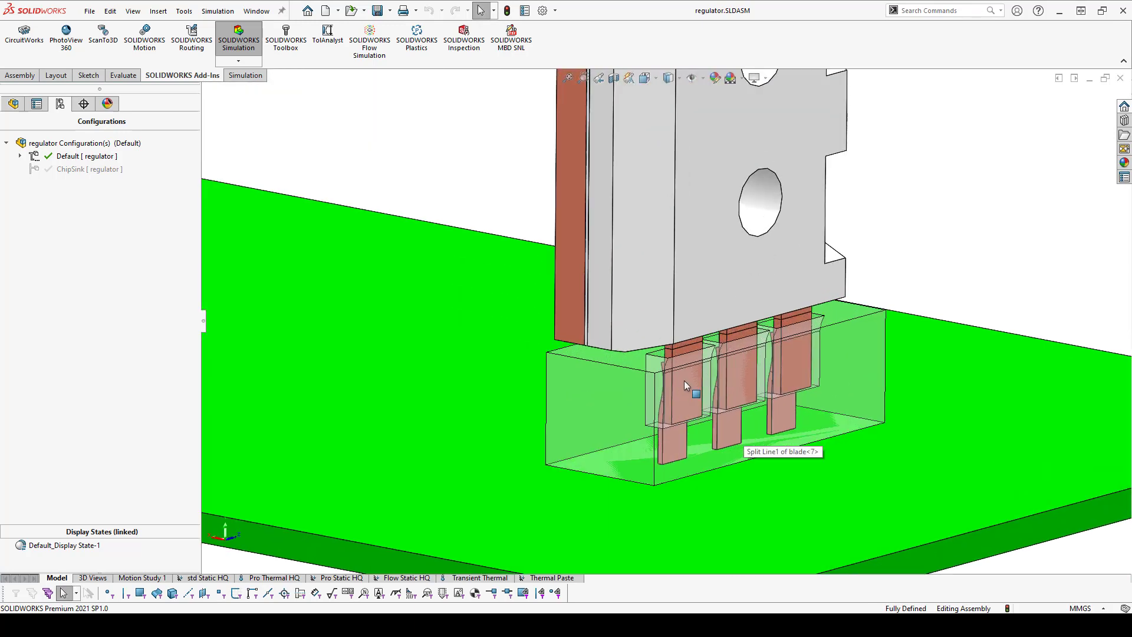
left_click(683, 380)
left_click(738, 372)
left_click(793, 357)
left_click(595, 367)
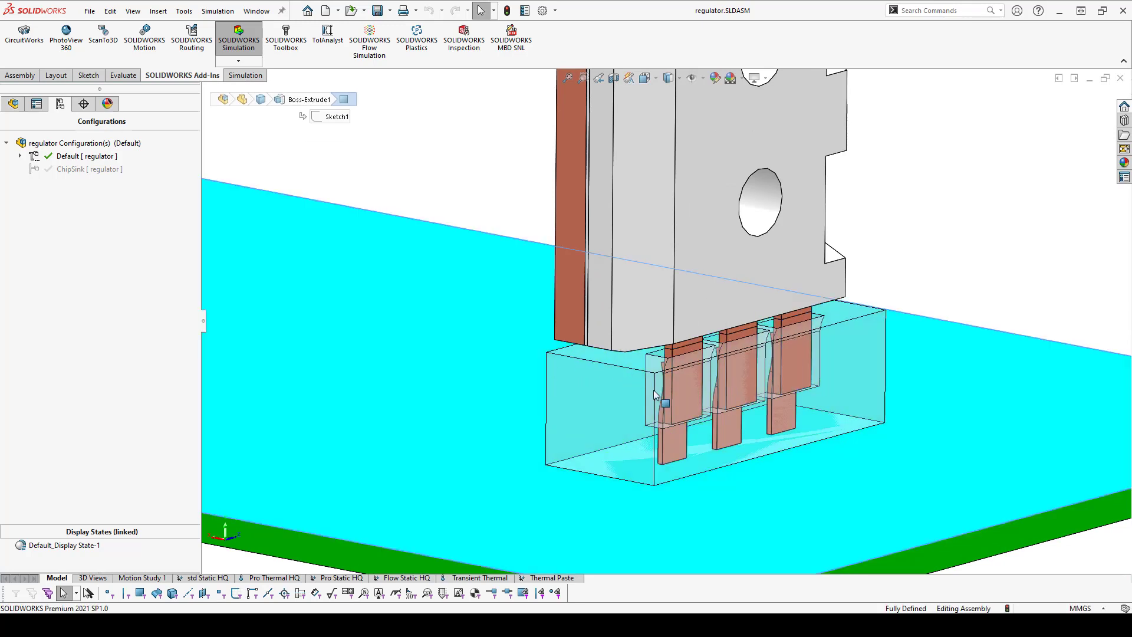
scroll(576, 361, "up", 4)
left_click(550, 223)
scroll(548, 218, "up", 3)
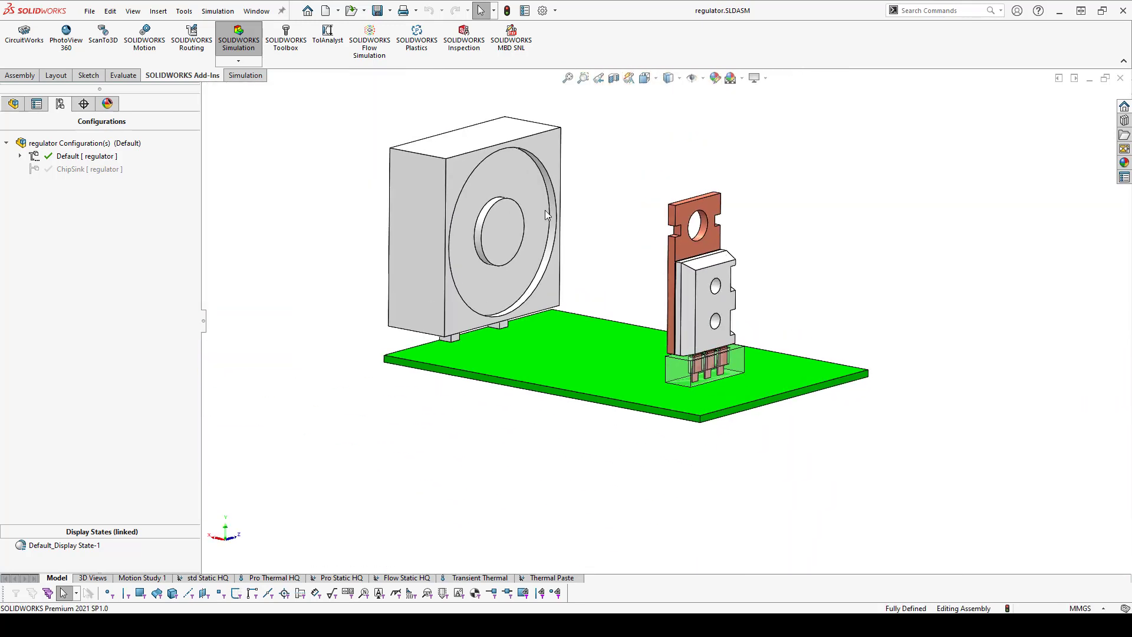
Step: Activate the ChipSink configuration of the regulator assembly and view the isolated chip and heat sink
double_click(118, 169)
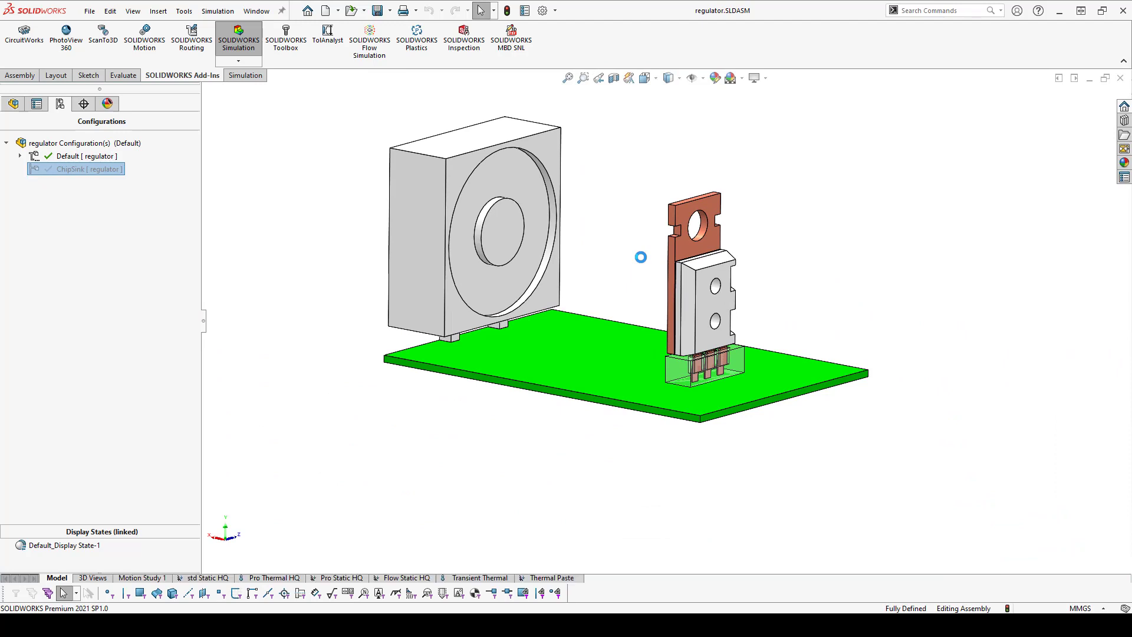
scroll(728, 242, "down", 1)
mouse_move(754, 232)
middle_mouse_down()
mouse_move(686, 185)
mouse_move(611, 222)
middle_mouse_up()
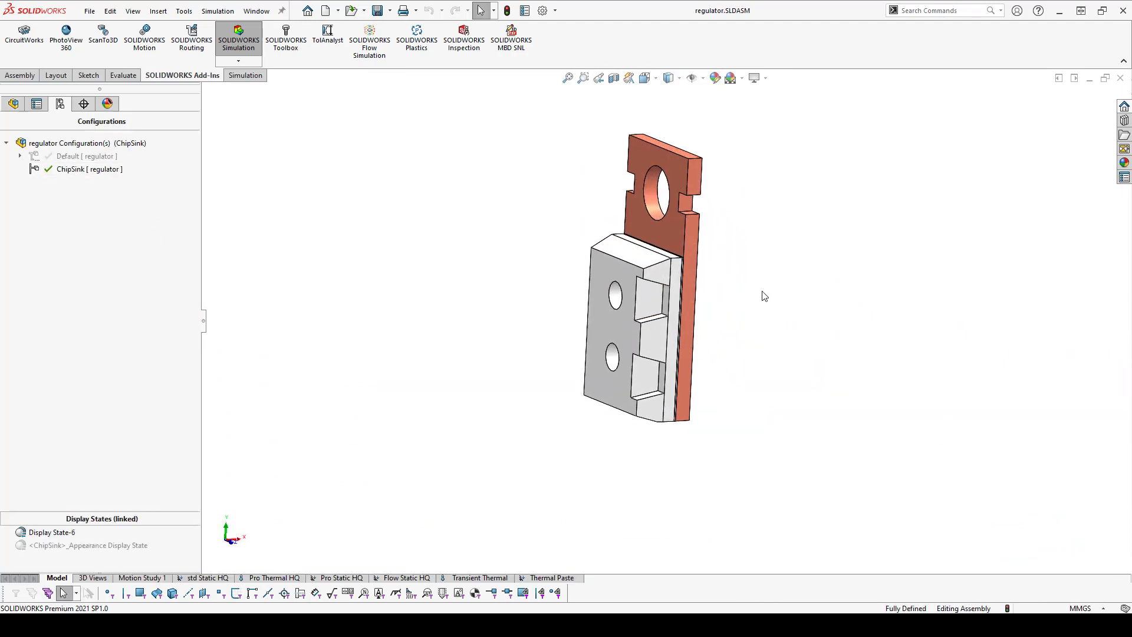
middle_click_drag(700, 292, 758, 324)
scroll(723, 270, "up", 1)
scroll(723, 270, "down", 1)
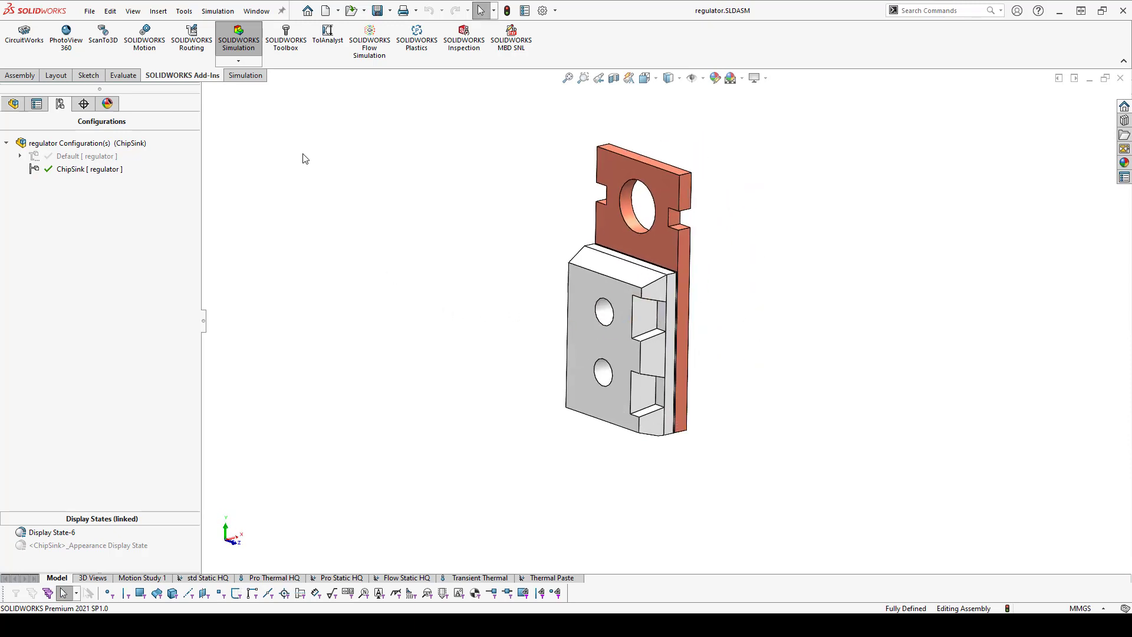
Step: Create a Static simulation study named Standard Static for the ChipSink configuration
left_click(245, 76)
left_click(198, 75)
left_click(236, 62)
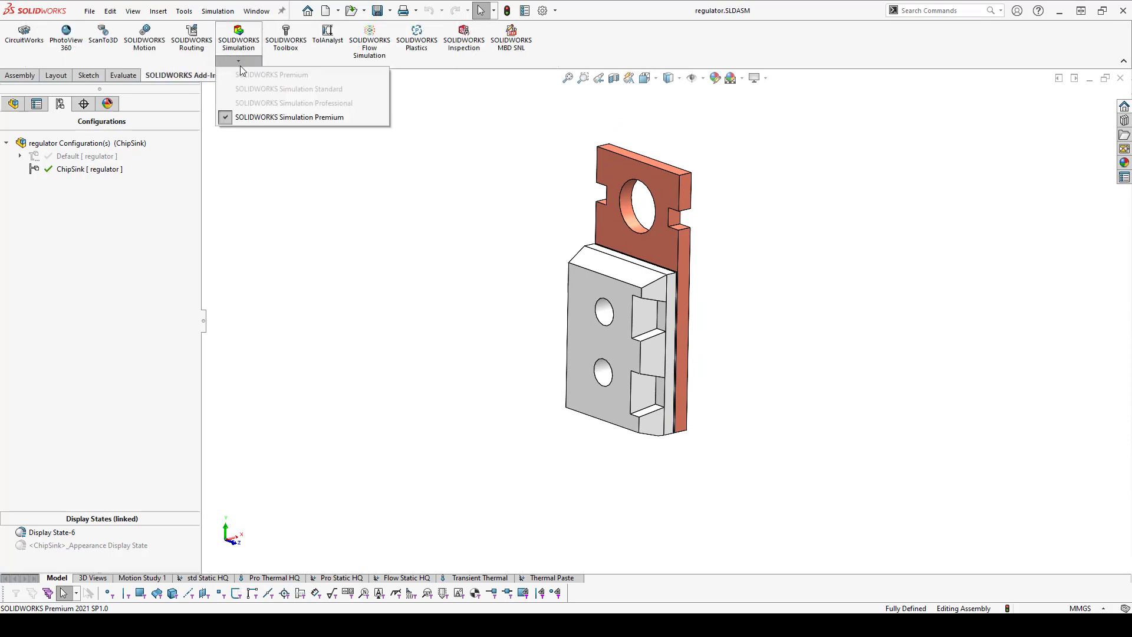
left_click(334, 240)
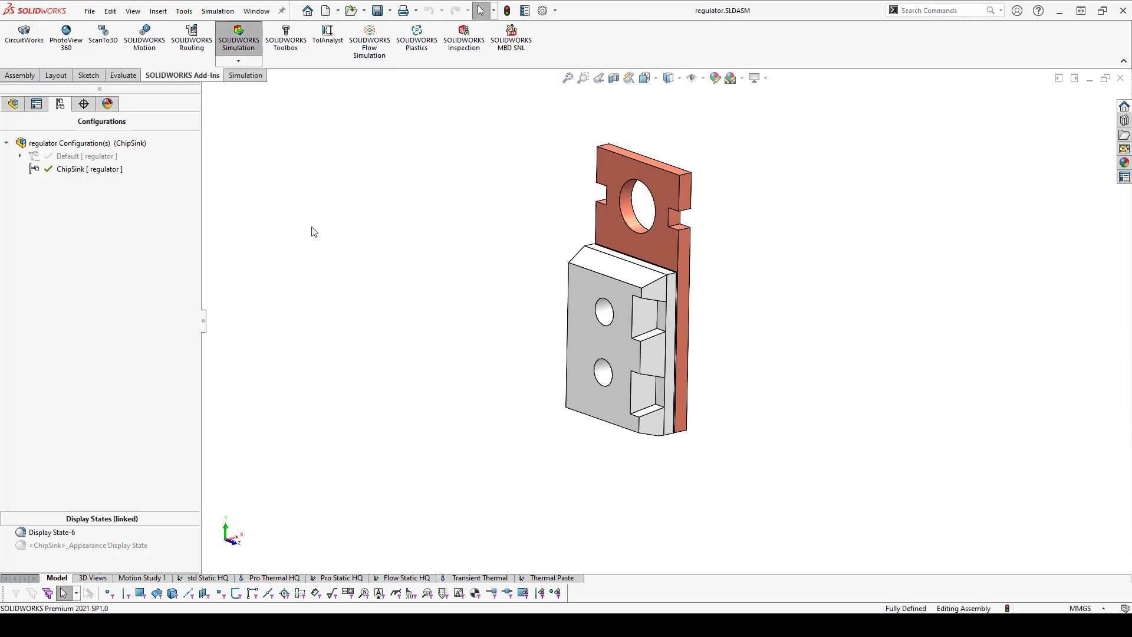
left_click(217, 11)
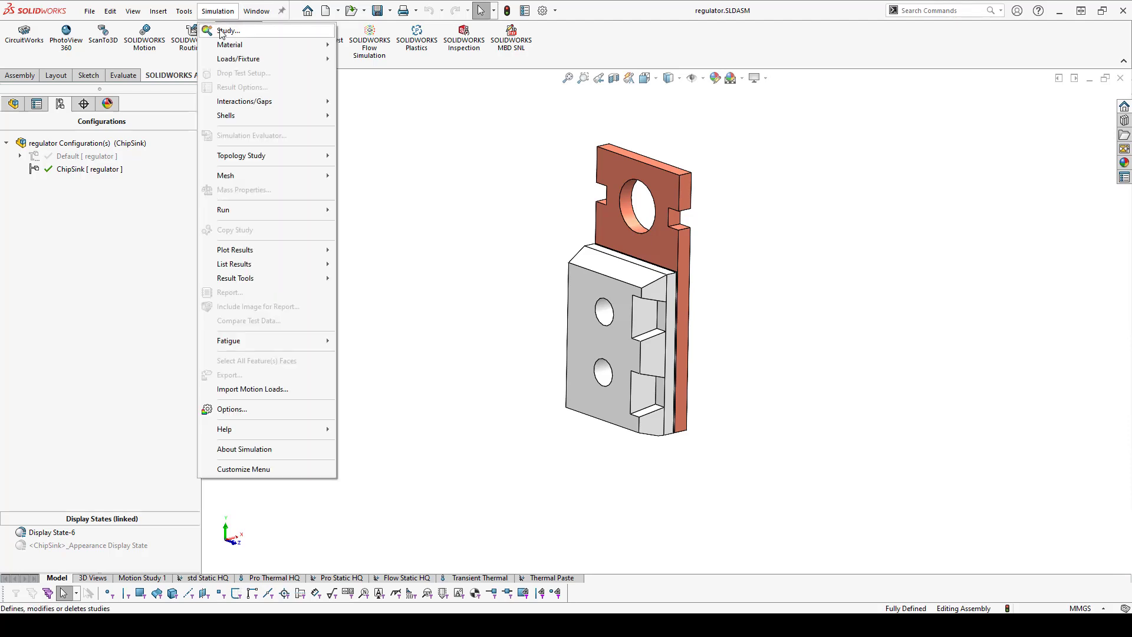
left_click(222, 31)
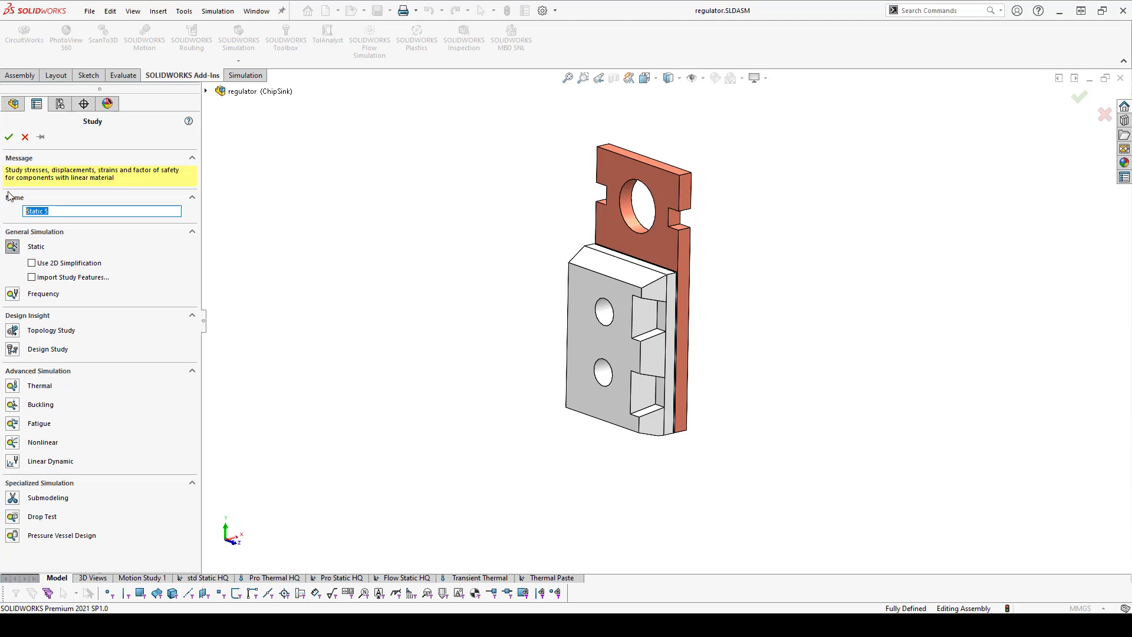
type("Standard")
left_click(8, 137)
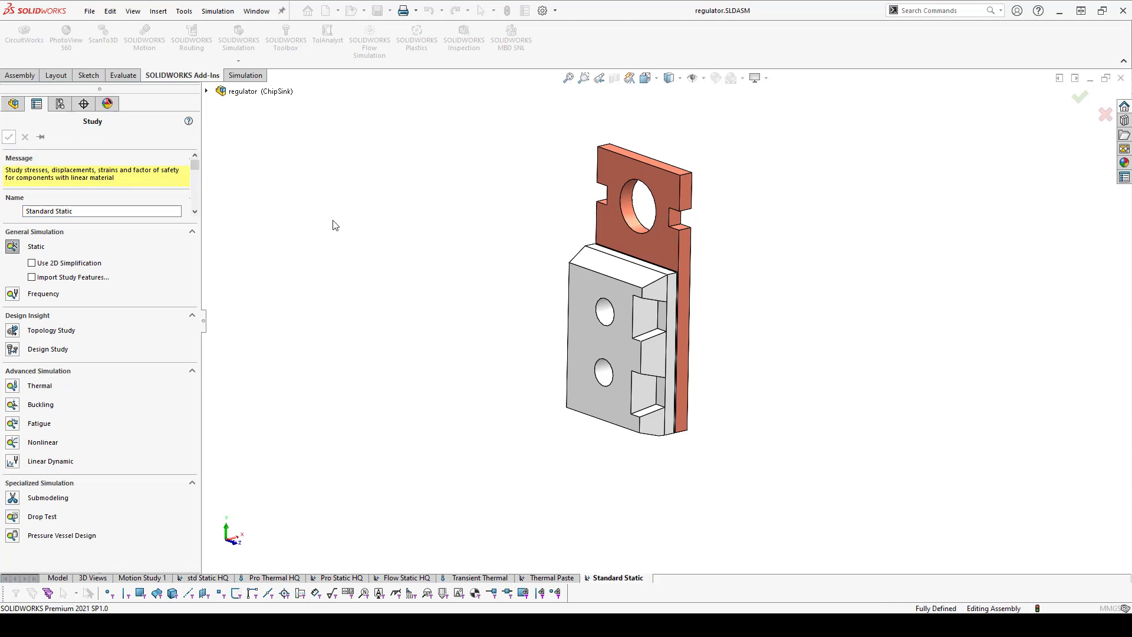
Step: Check the study's parts and their assigned materials: the solder connection, copper heat sink and ceramic microchip
left_click(5, 263)
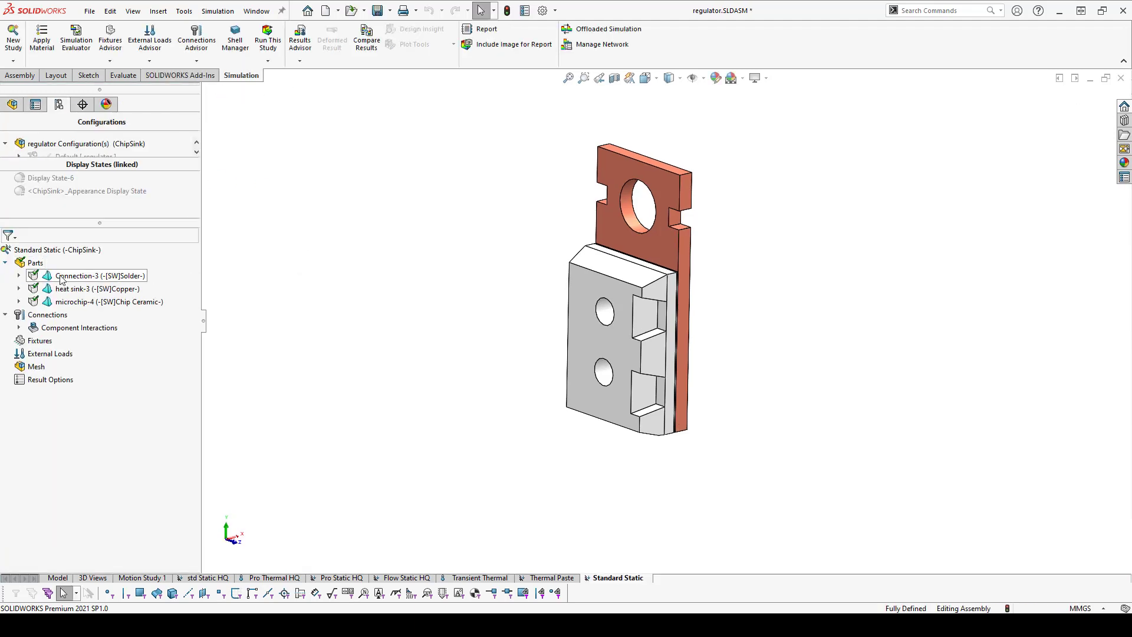
left_click(70, 276)
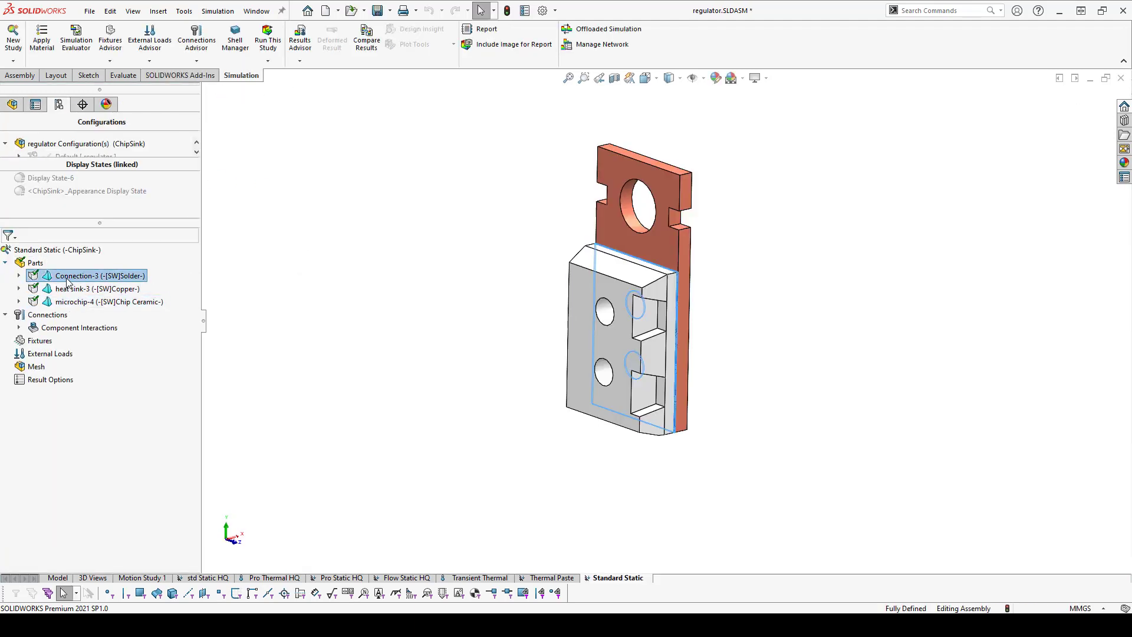
scroll(682, 307, "down", 4)
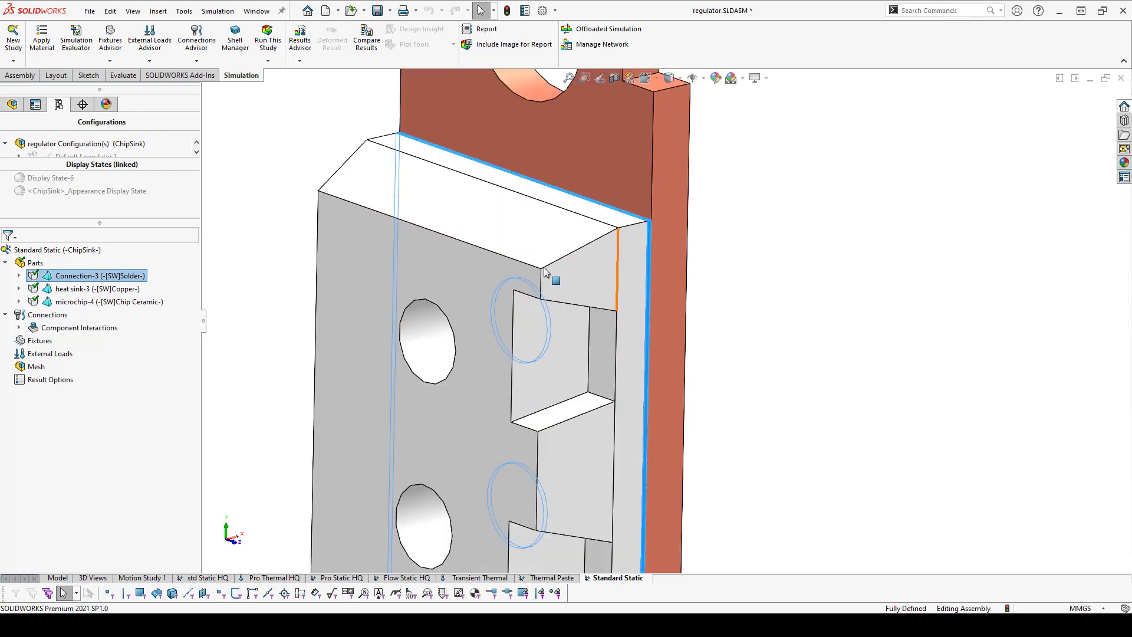
scroll(550, 285, "up", 4)
left_click(118, 288)
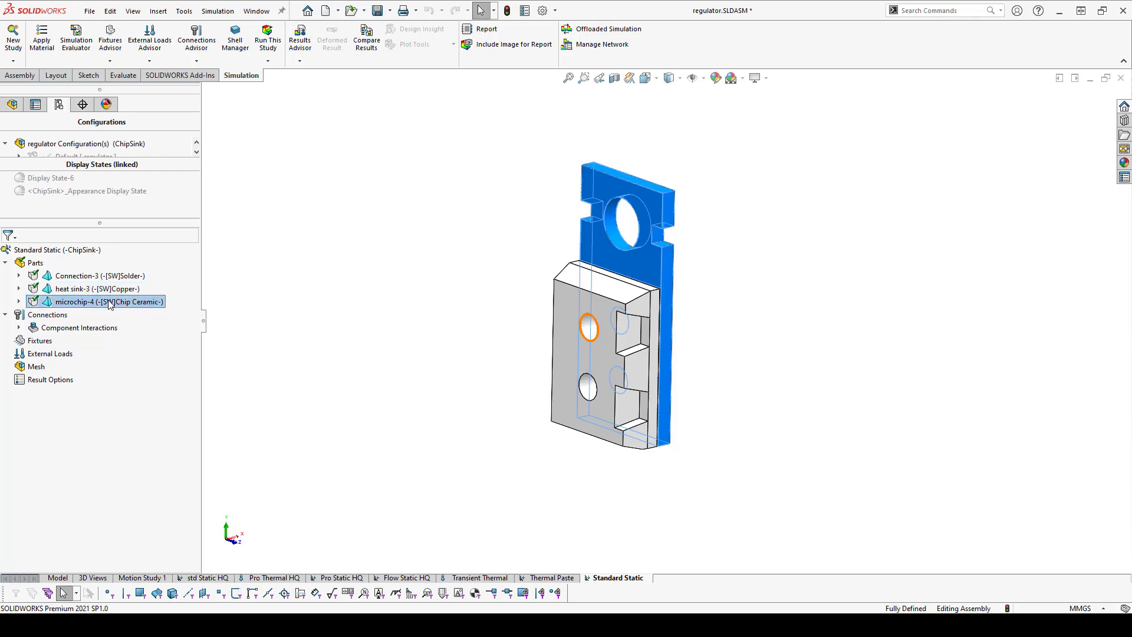
left_click(105, 302)
left_click(7, 263)
left_click(238, 286)
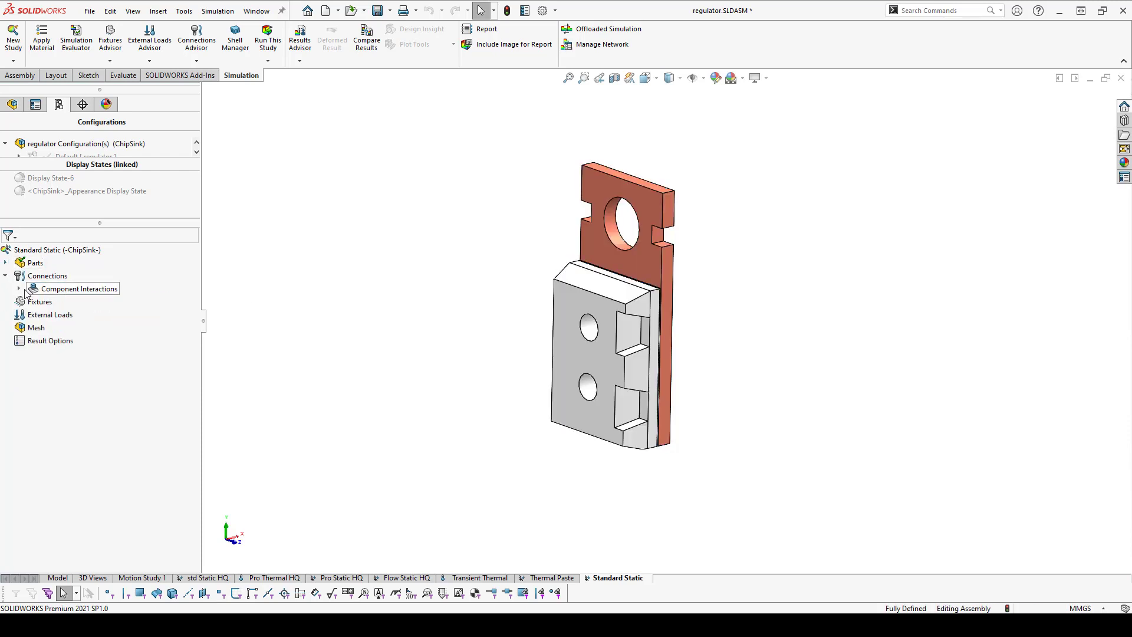
Step: Inspect the Global Interaction under the study's component interactions
left_click(19, 288)
left_click(147, 302)
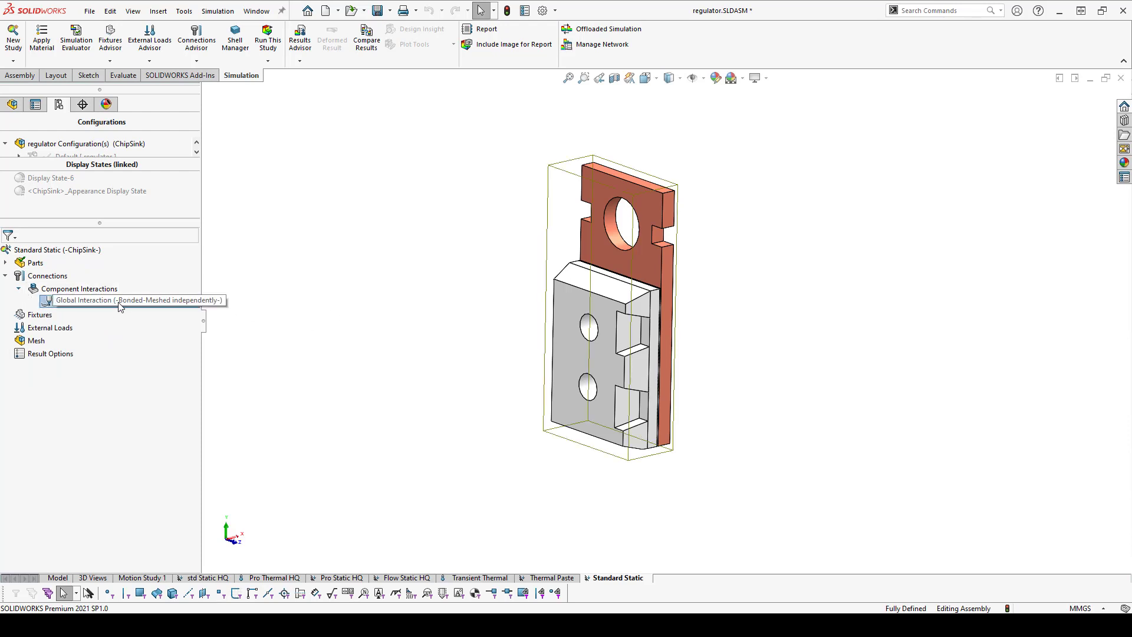
left_click(361, 324)
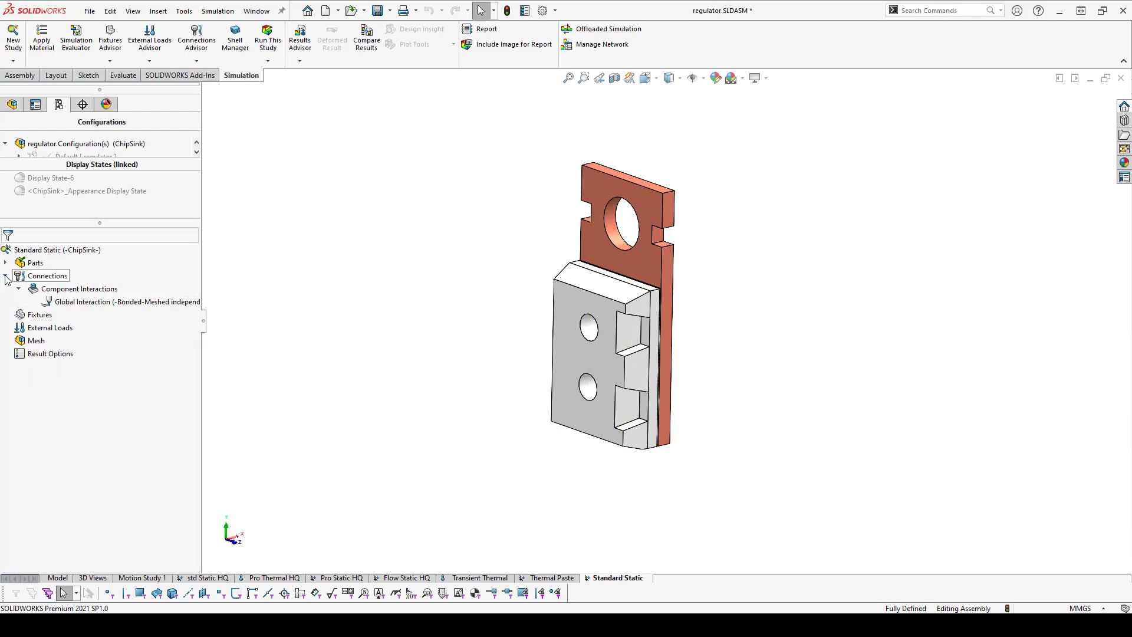
left_click(5, 276)
Step: Apply a Roller/Slider fixture to three inner faces of the middle lead slot in the microchip's underside
right_click(31, 290)
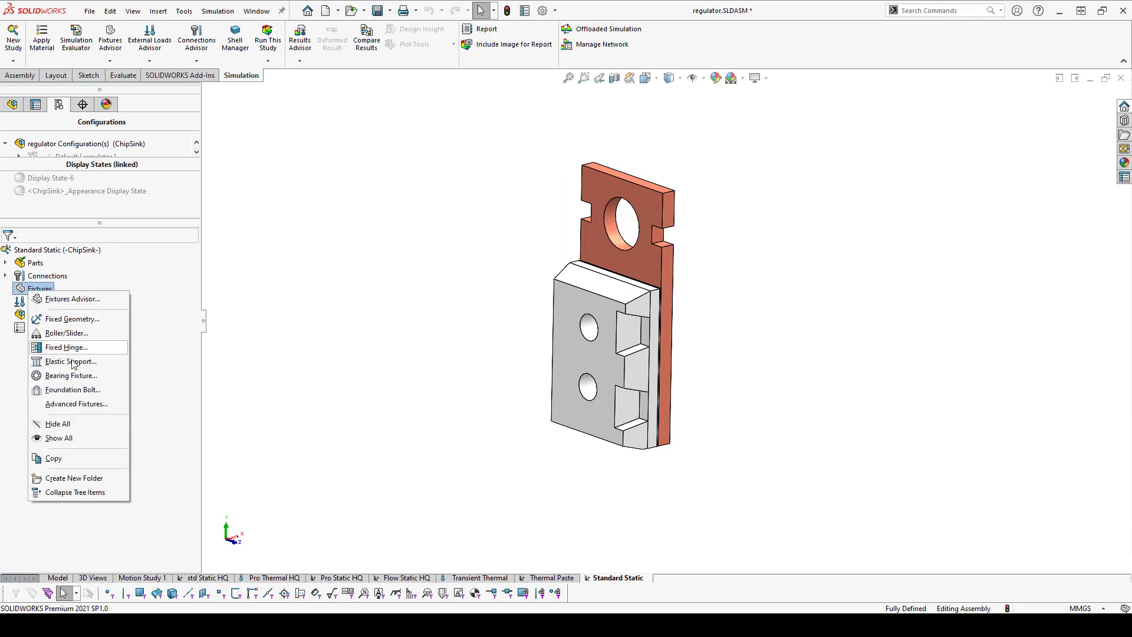
left_click(622, 455)
scroll(621, 453, "down", 2)
middle_click_drag(621, 450, 652, 336)
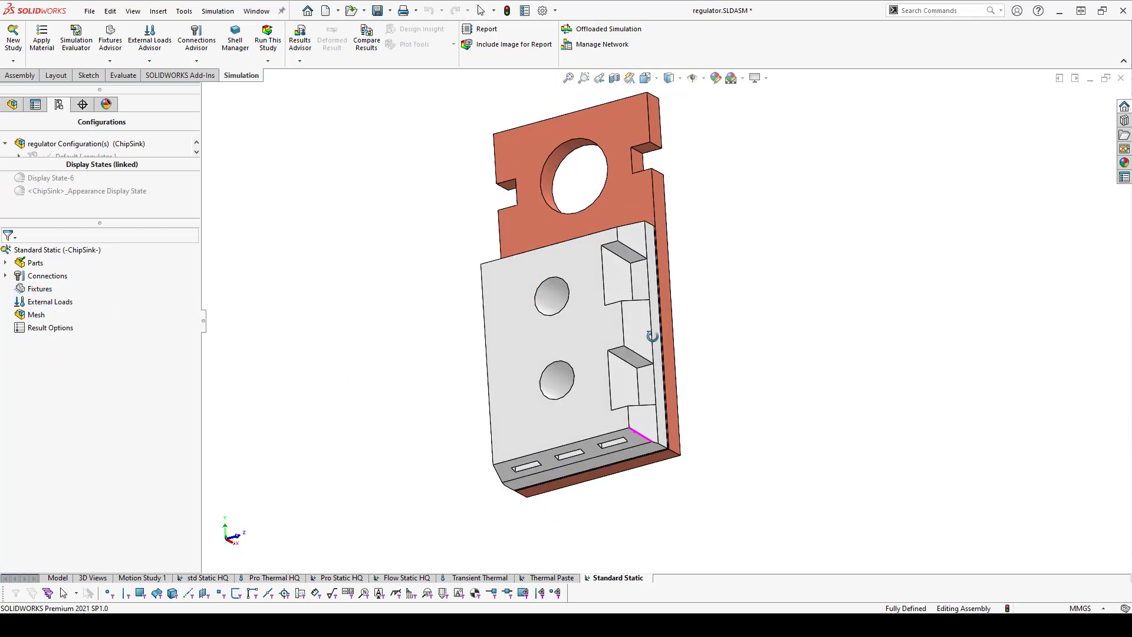
scroll(554, 466, "down", 5)
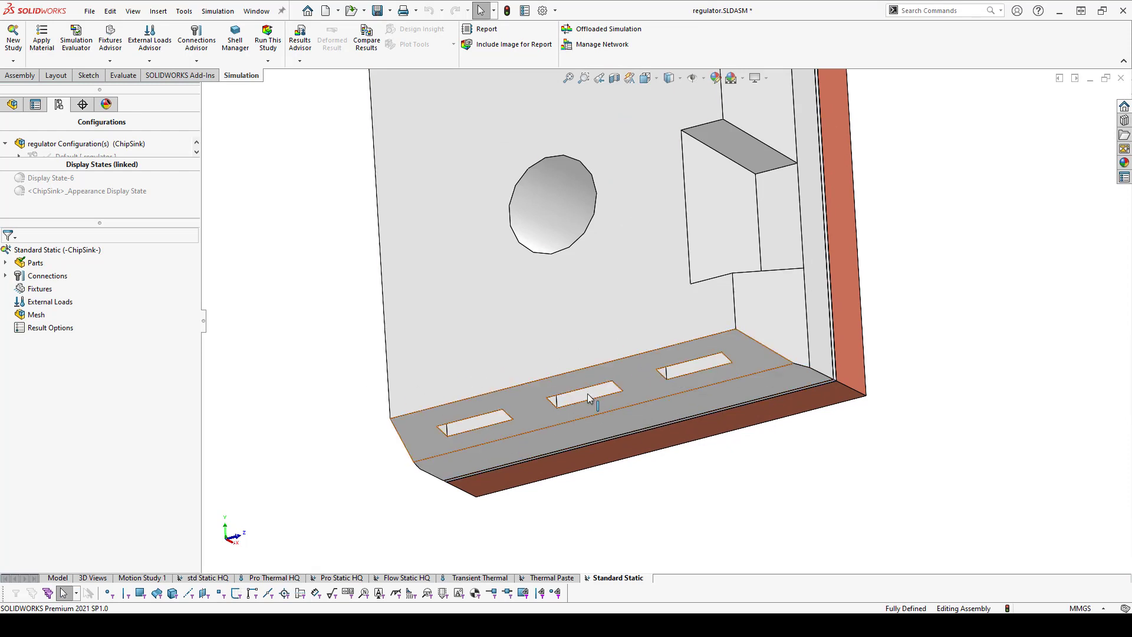
right_click(34, 289)
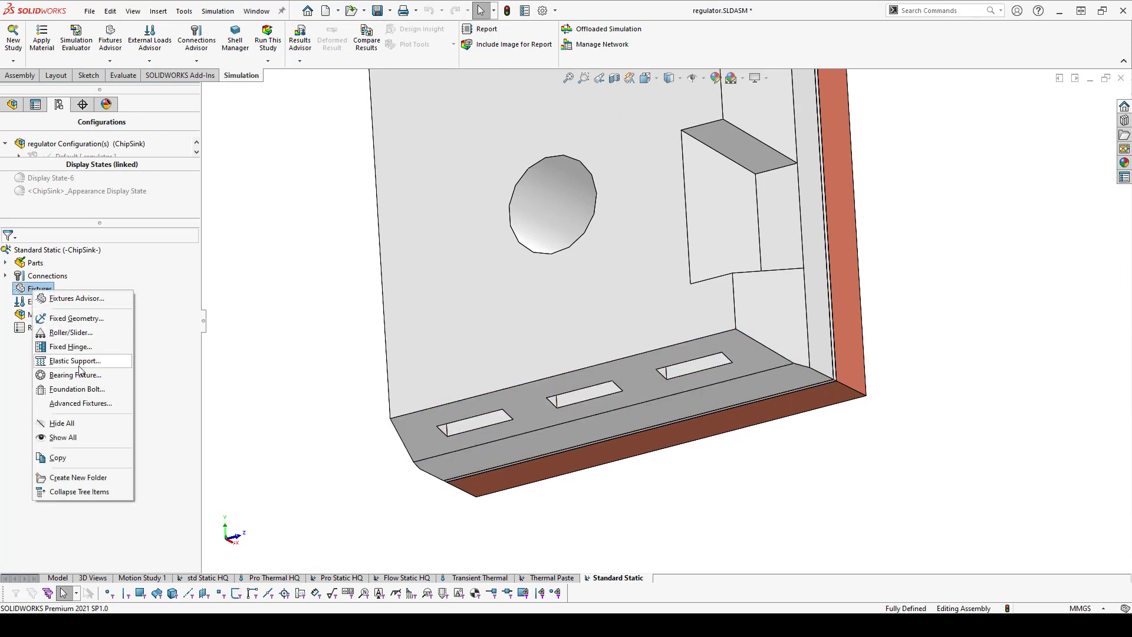
left_click(72, 333)
scroll(602, 394, "down", 4)
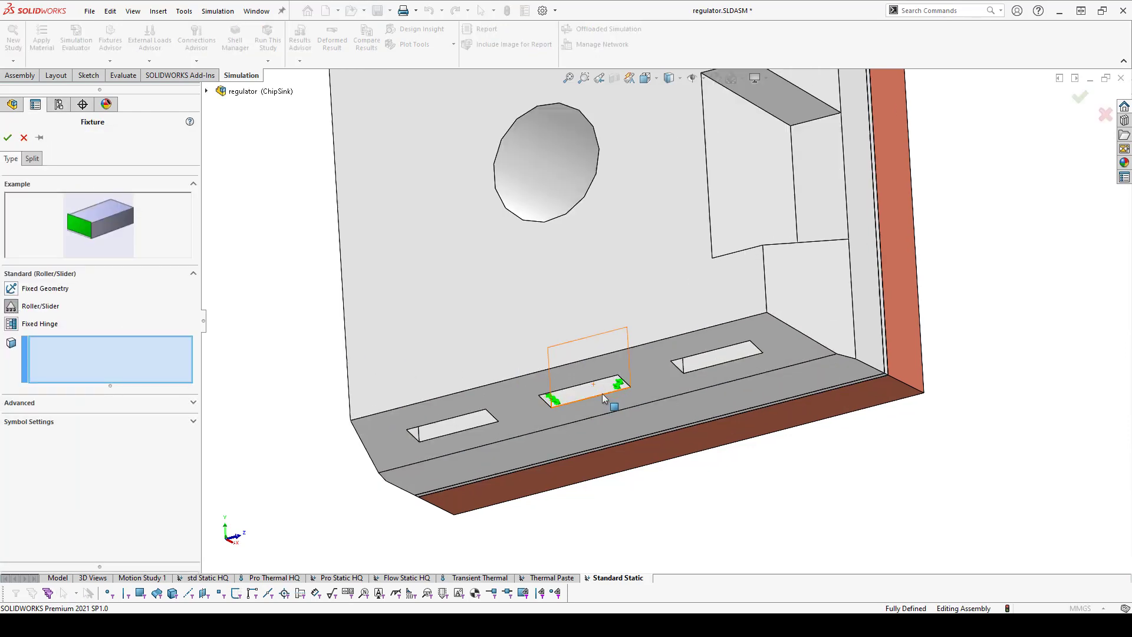
middle_click_drag(601, 394, 584, 232)
scroll(576, 373, "down", 4)
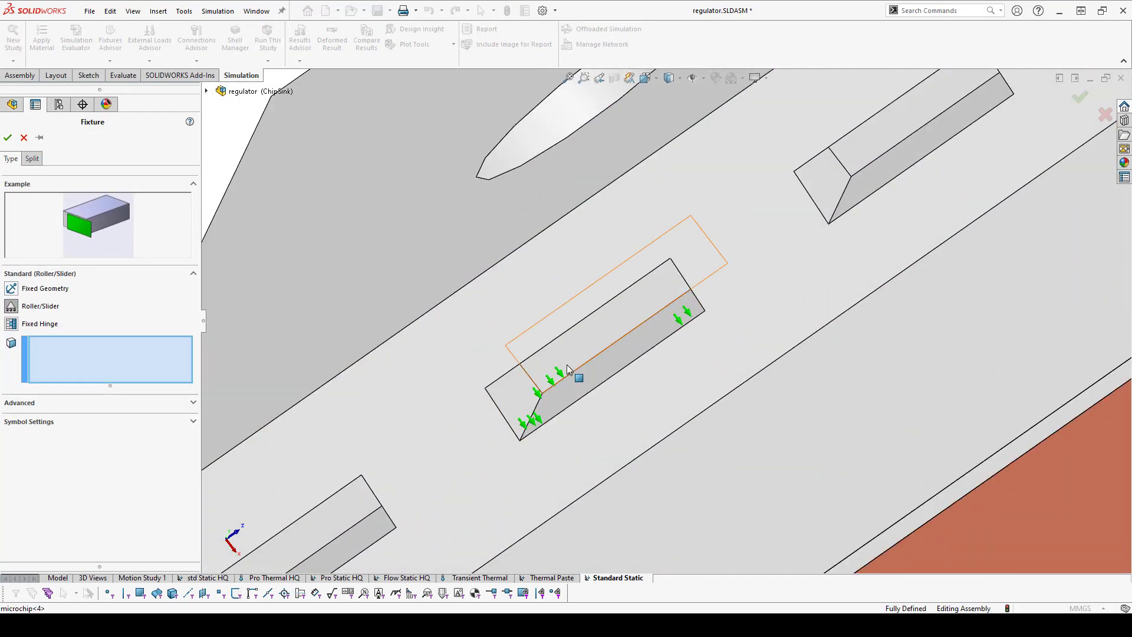
left_click(543, 377)
left_click(550, 400)
left_click(550, 399)
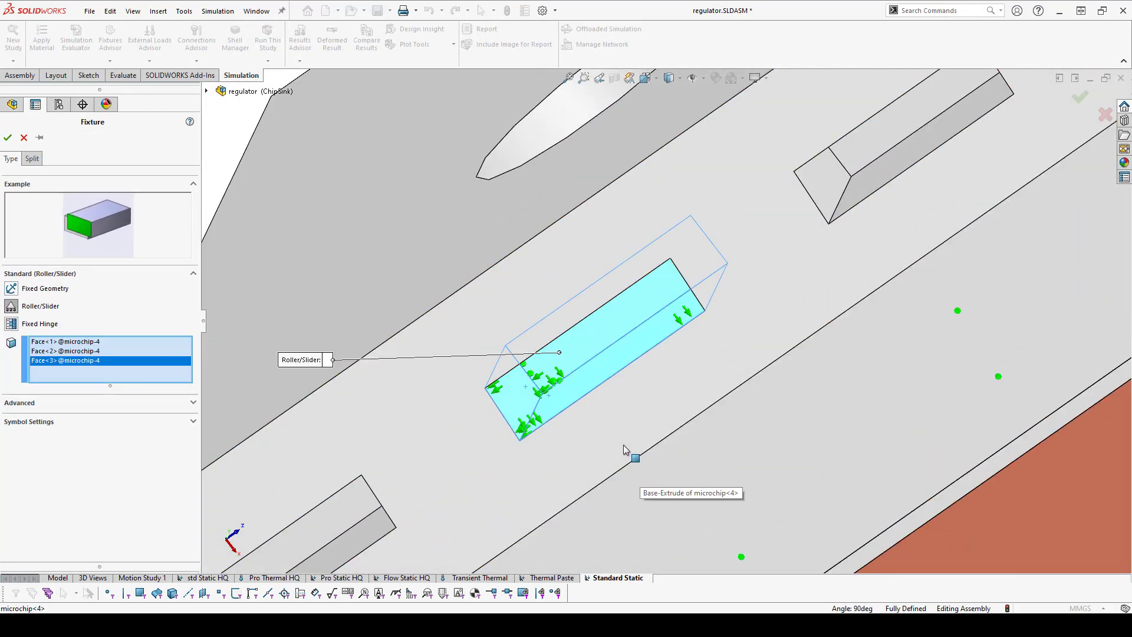
scroll(623, 444, "up", 3)
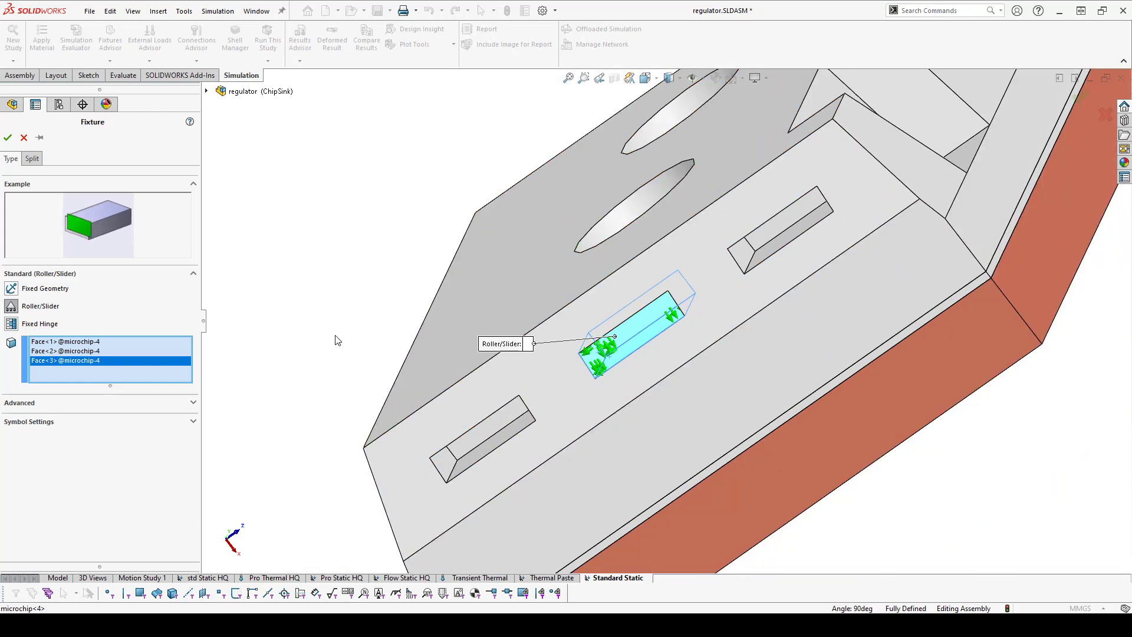
middle_click_drag(662, 346, 639, 351)
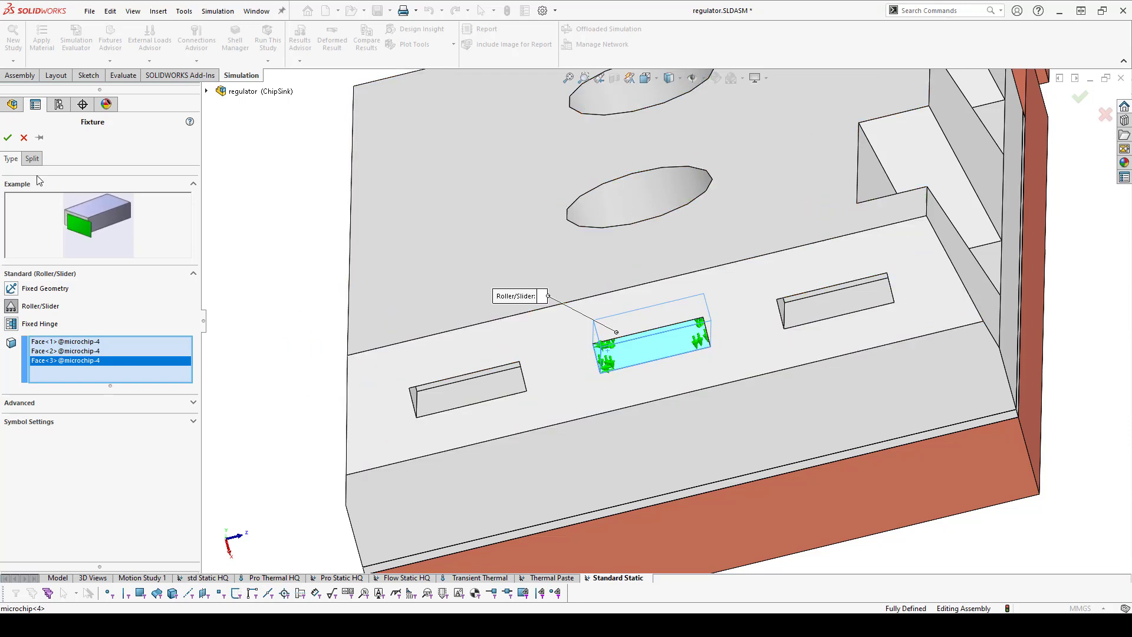
left_click(7, 139)
Step: Apply a 77.25 °C temperature load to the microchip and solder connection bodies, keeping the Temperature definition open for another load
scroll(665, 319, "up", 4)
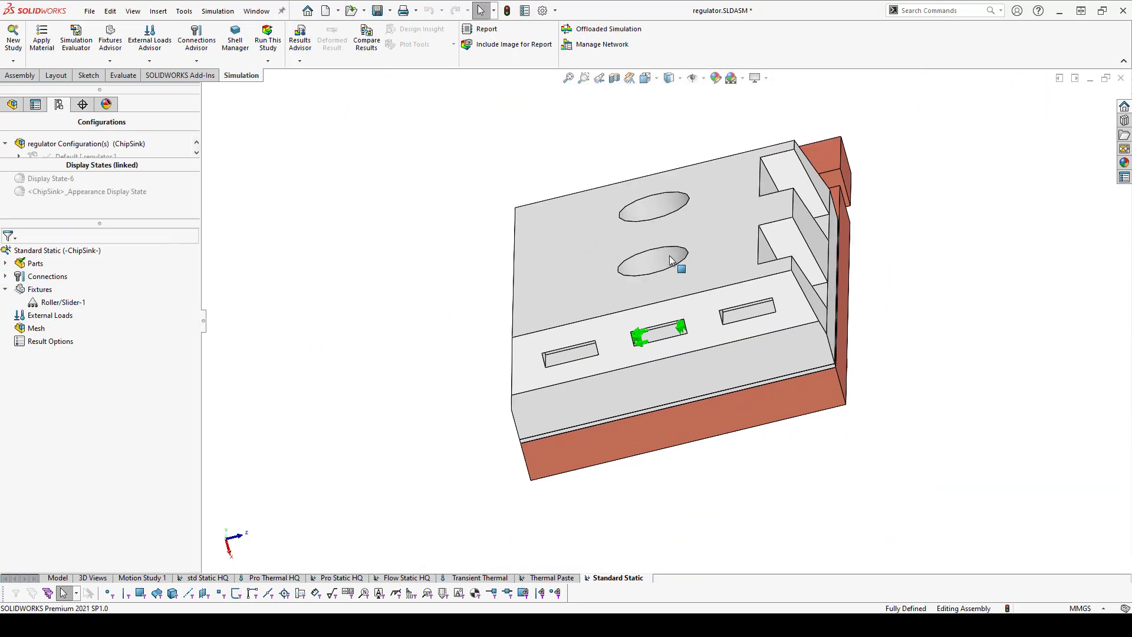
middle_click_drag(670, 257, 531, 406)
scroll(530, 407, "up", 4)
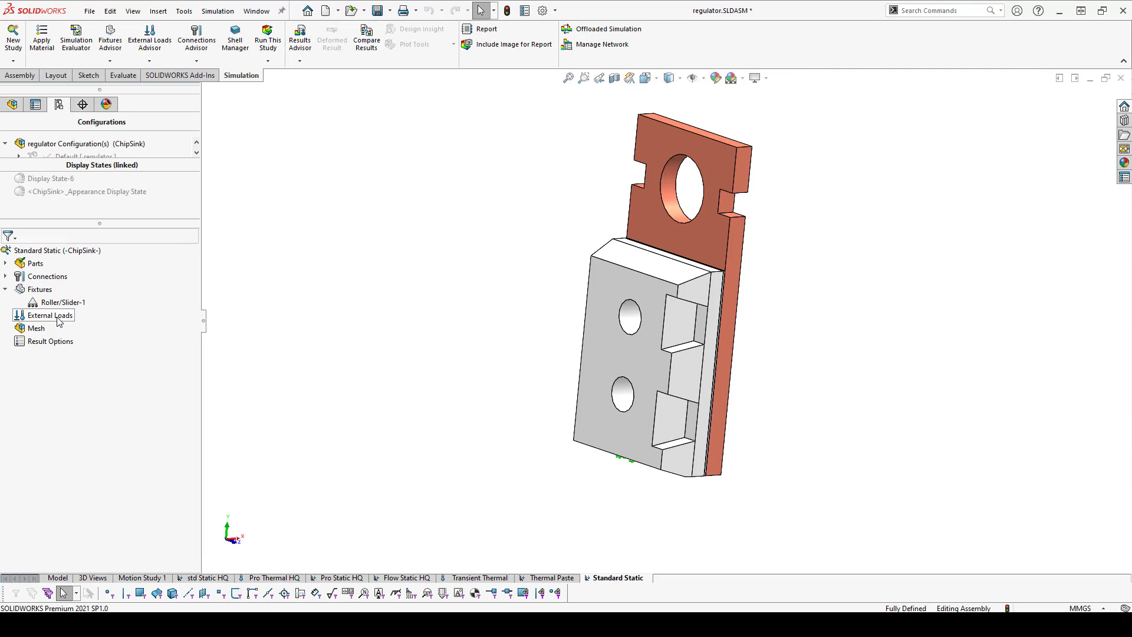
right_click(57, 319)
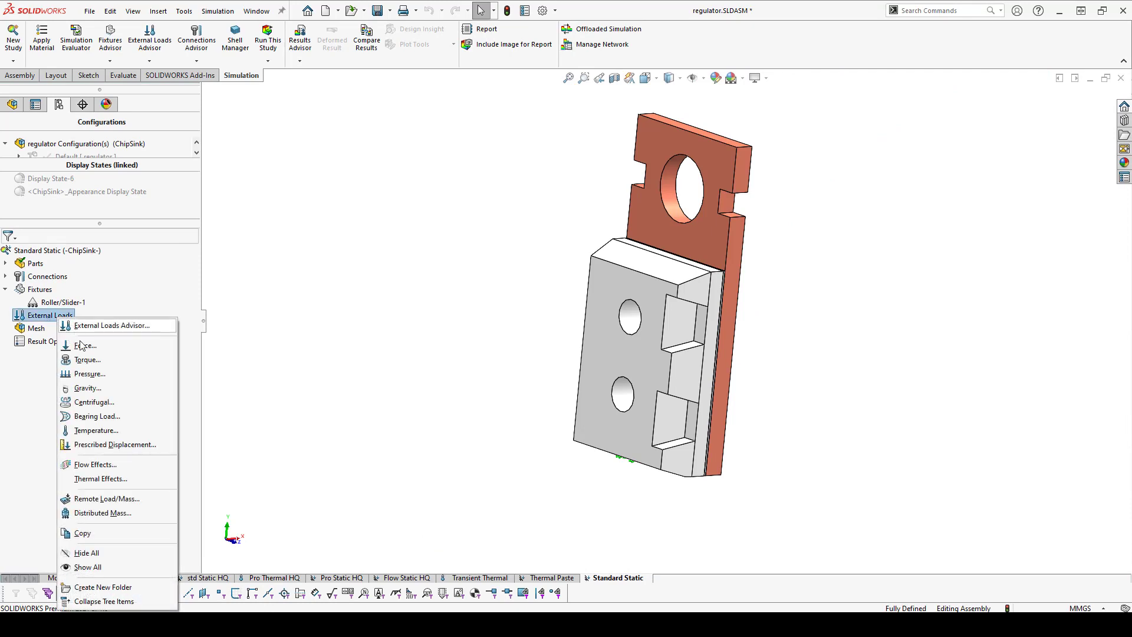
left_click(96, 431)
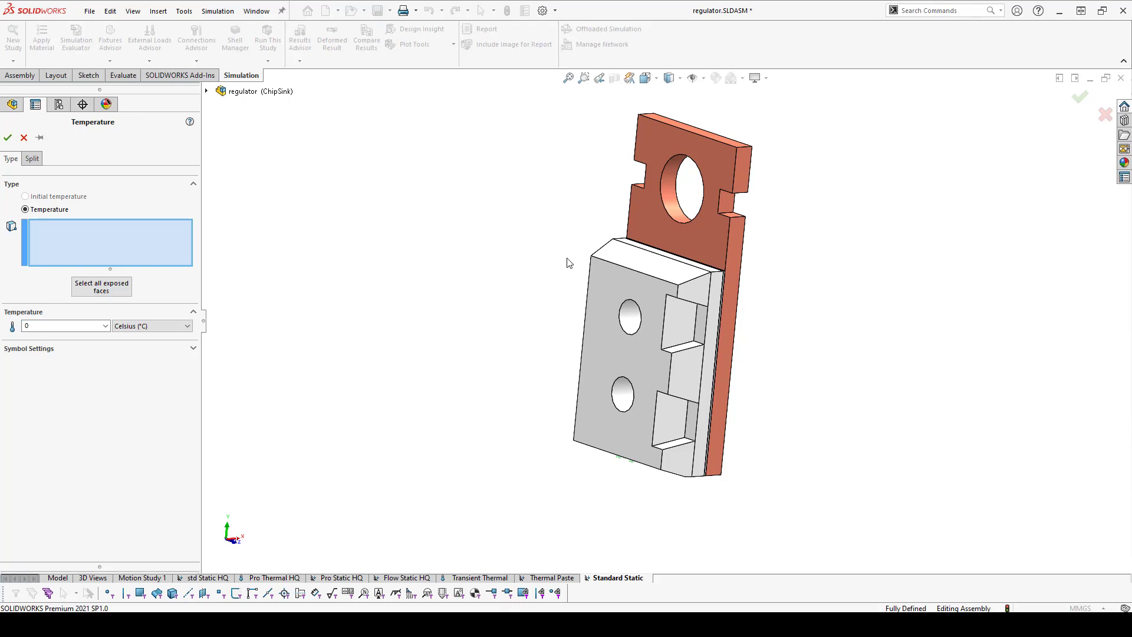
left_click_drag(536, 225, 740, 505)
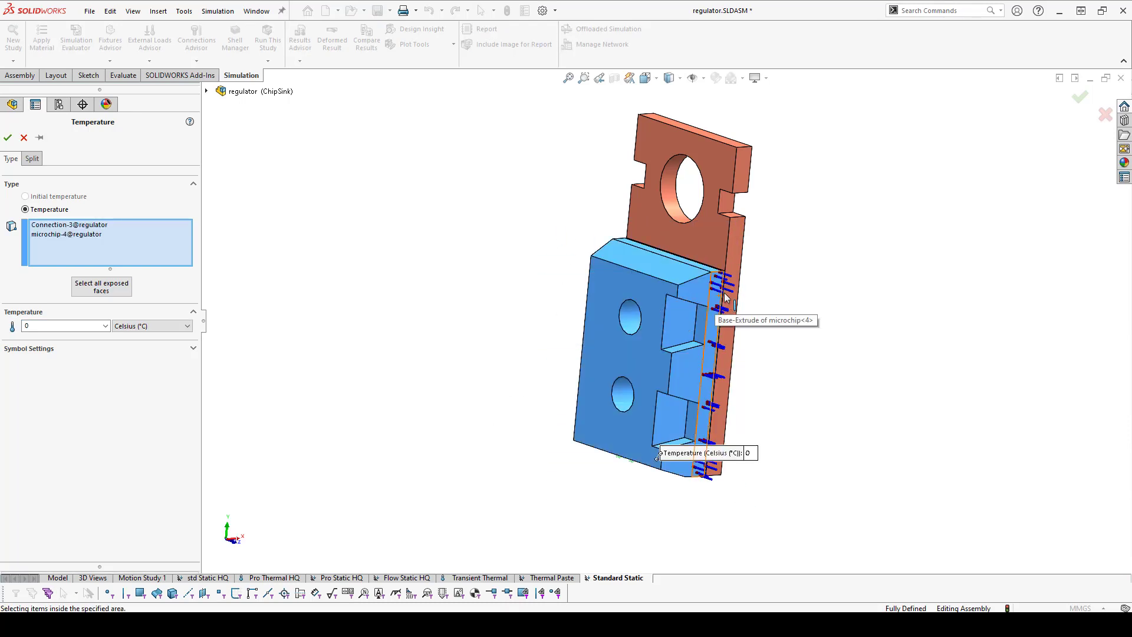
left_click(65, 325)
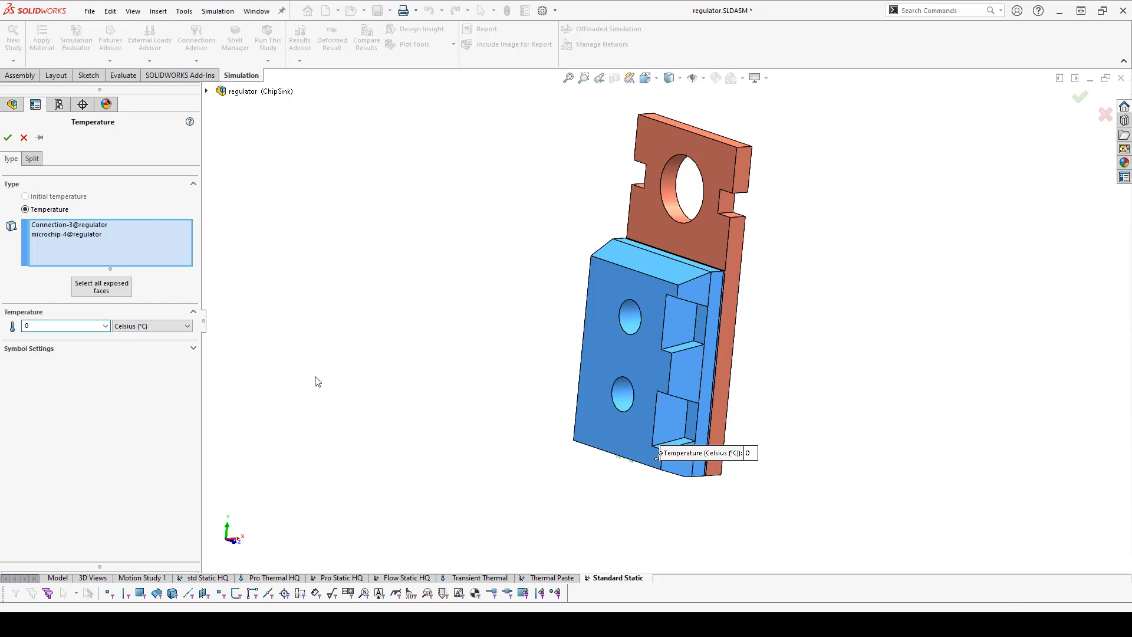
key("alt+Tab")
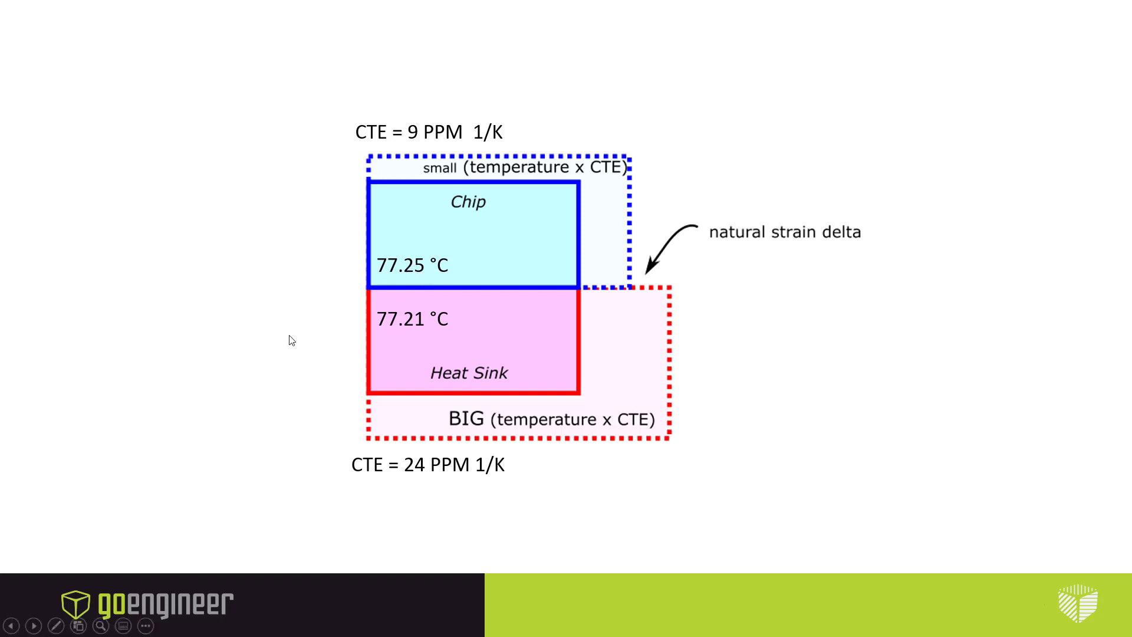
key("alt+Tab")
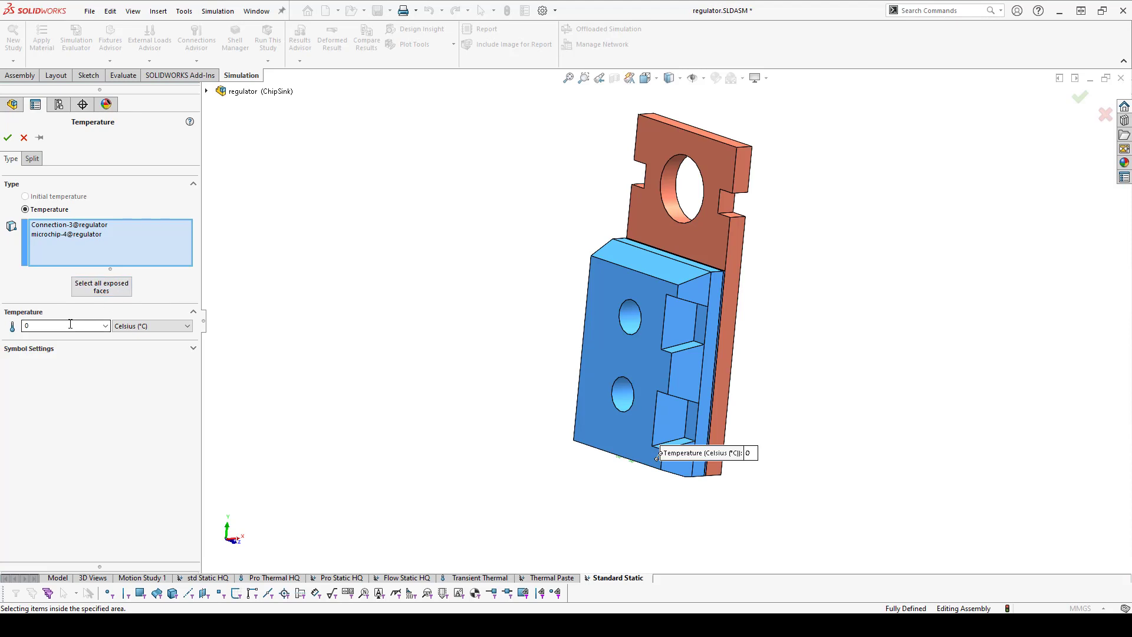
double_click(80, 322)
left_click(39, 138)
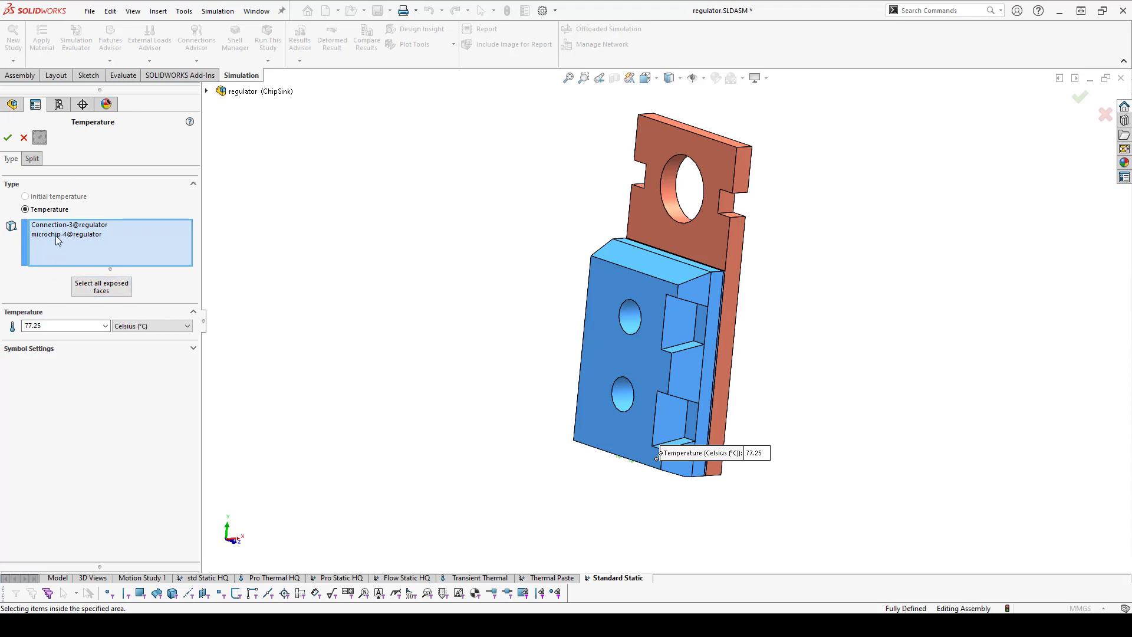
left_click(7, 138)
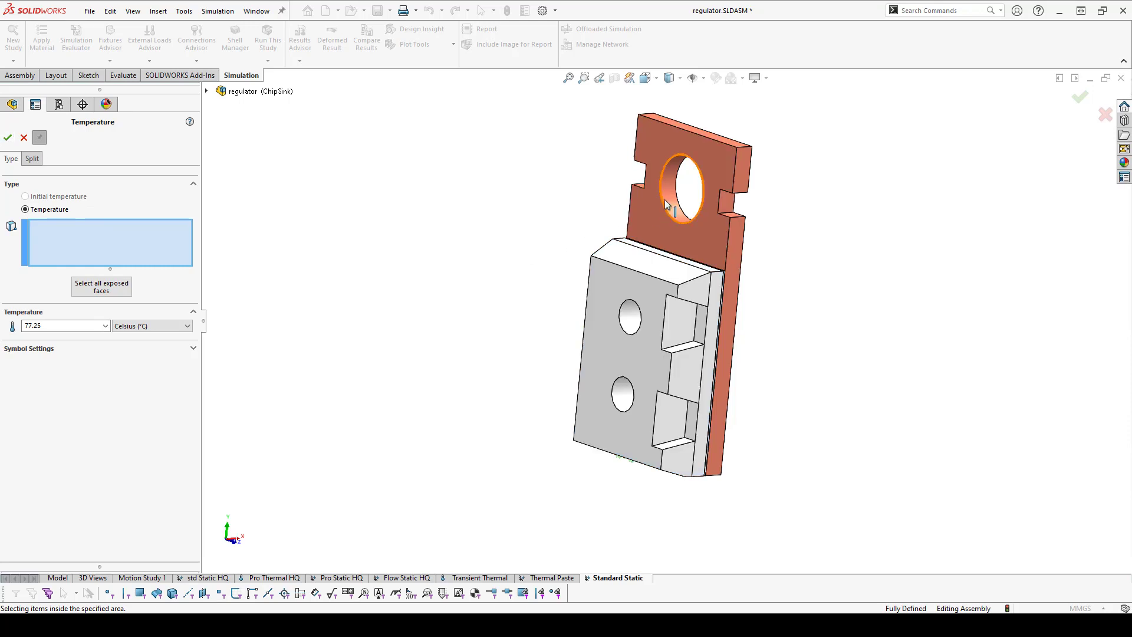
Step: Apply a 77.21 °C temperature load to the whole heat sink body, using the solid body selection filter
left_click(172, 593)
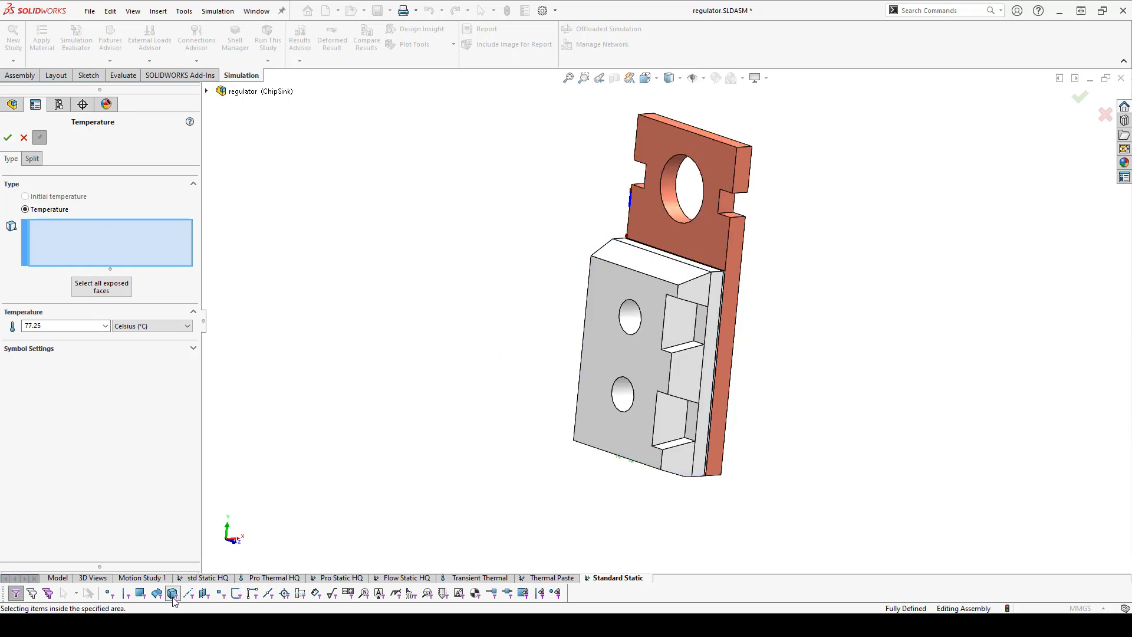
left_click(657, 227)
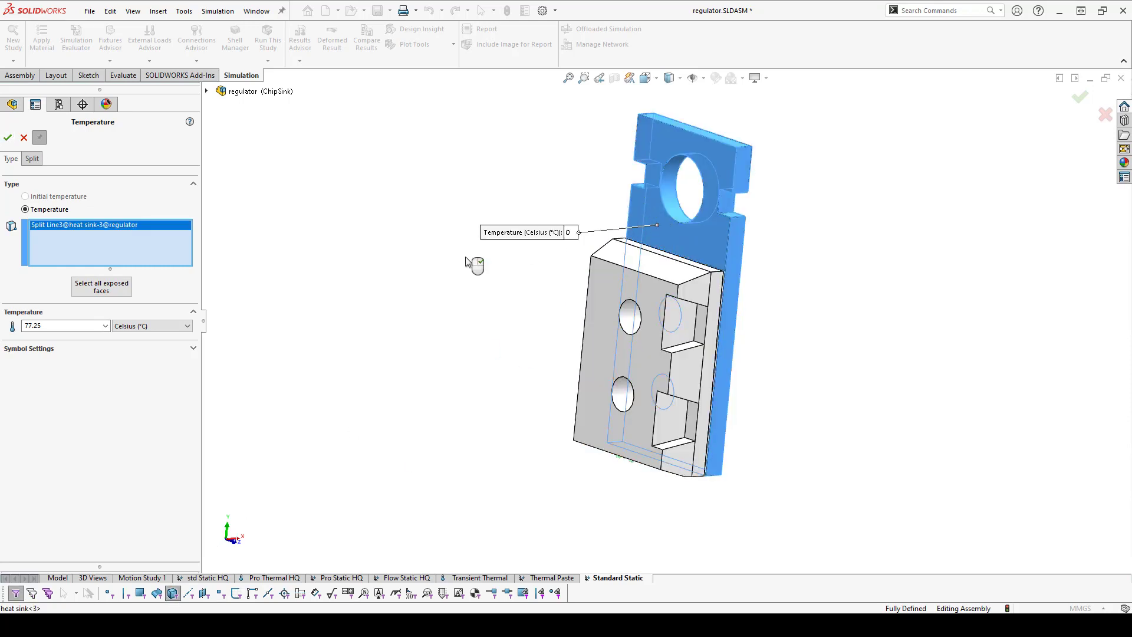
left_click(67, 327)
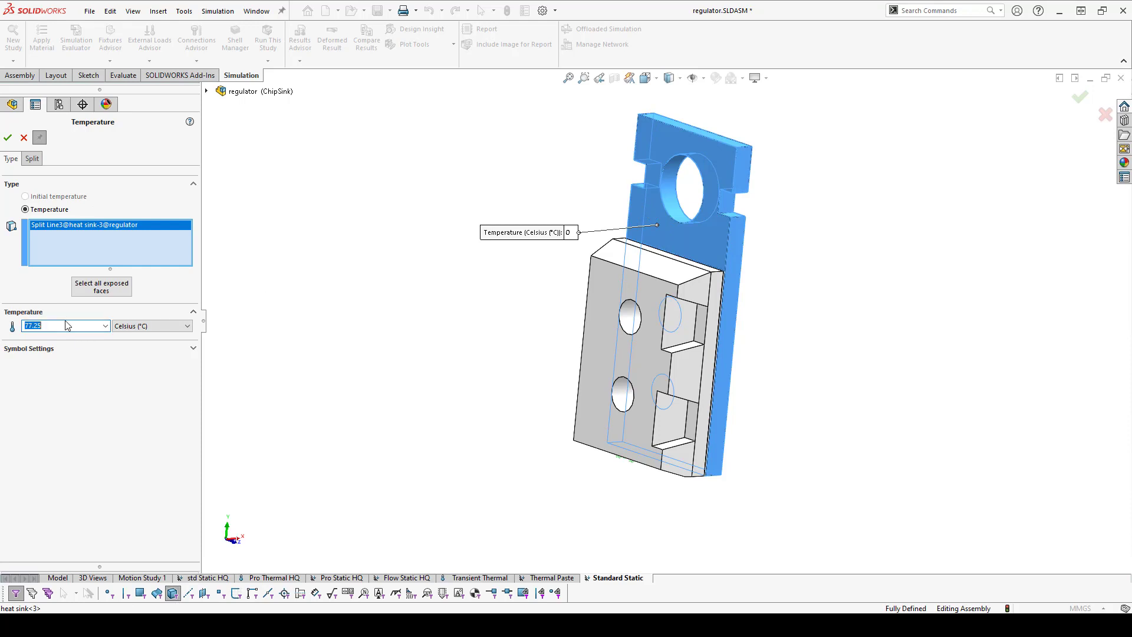
type("77.21")
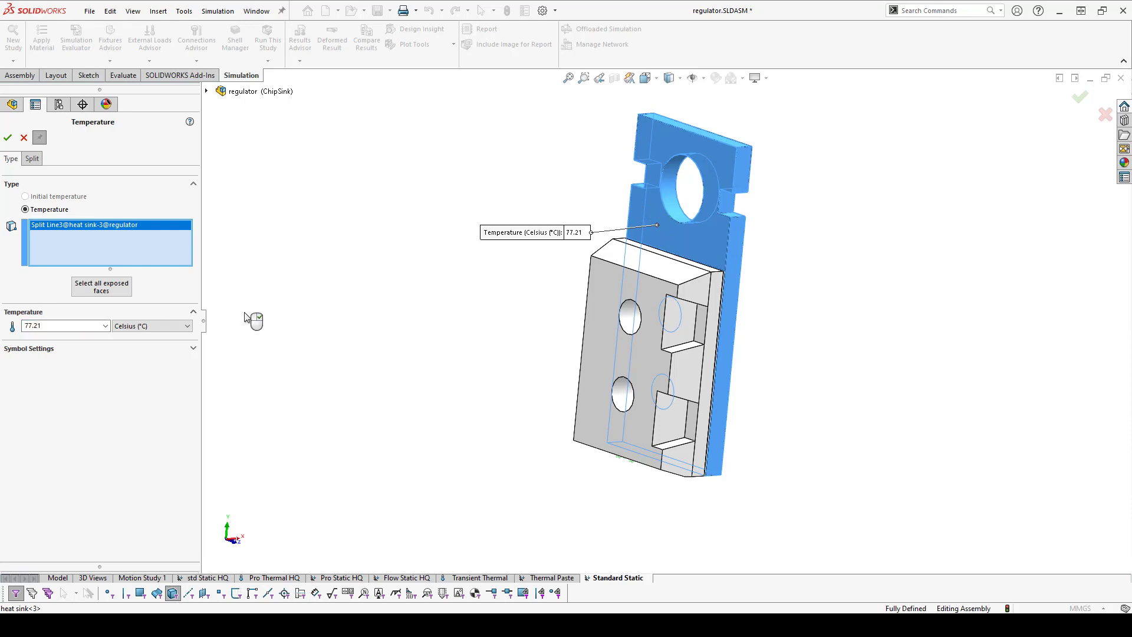
key("Return")
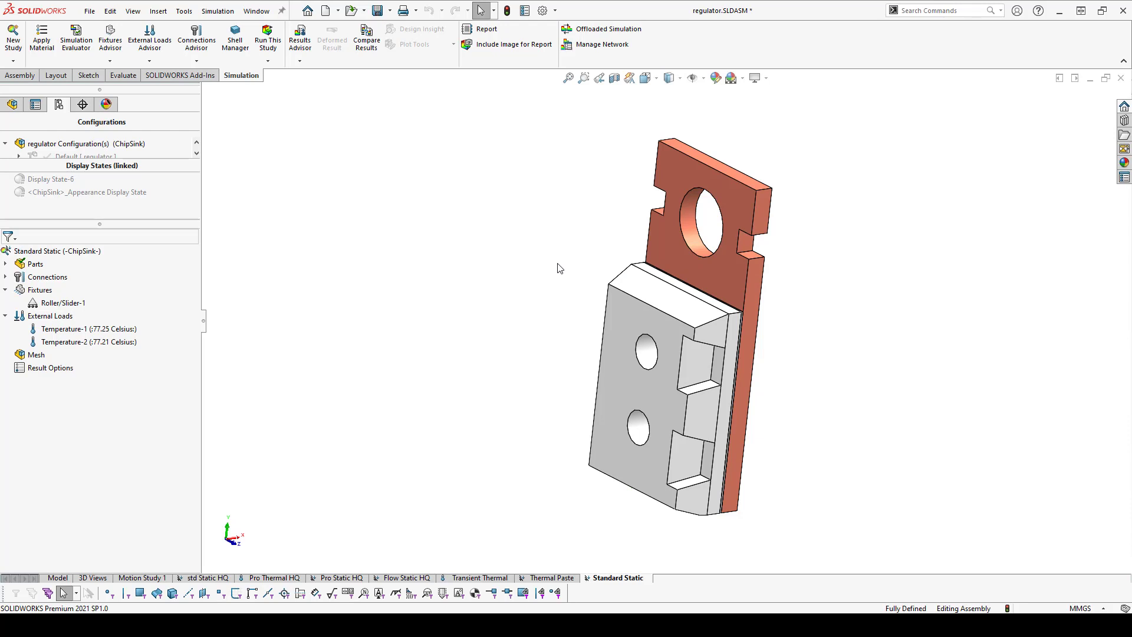
Step: Set the study's reference temperature at zero strain to 300 Kelvin in the thermal effects options
right_click(50, 316)
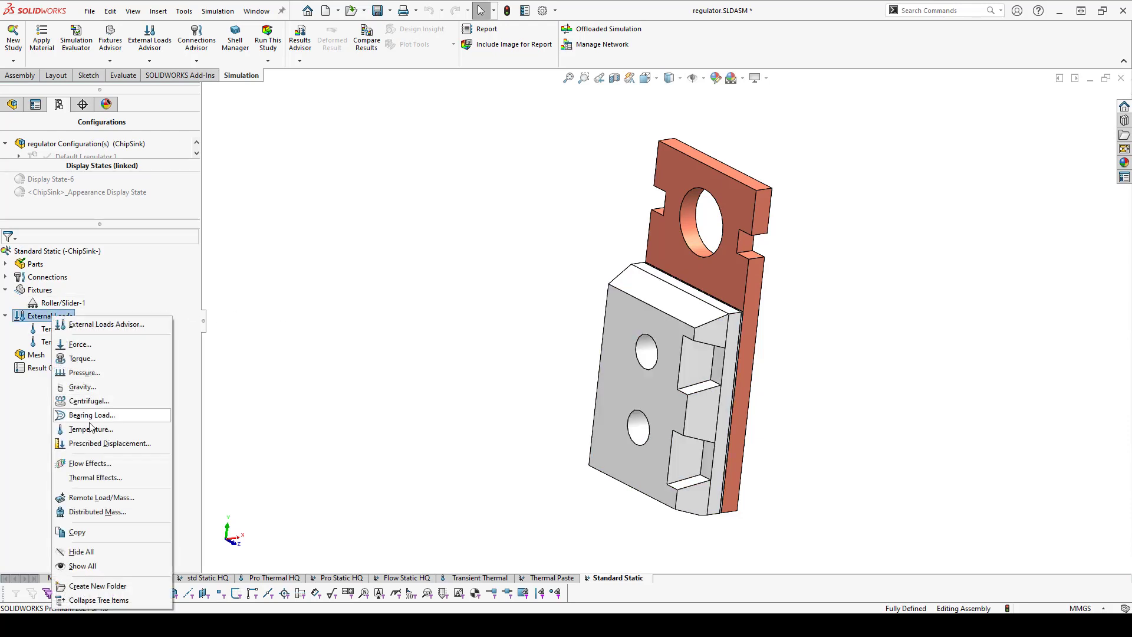
left_click(90, 478)
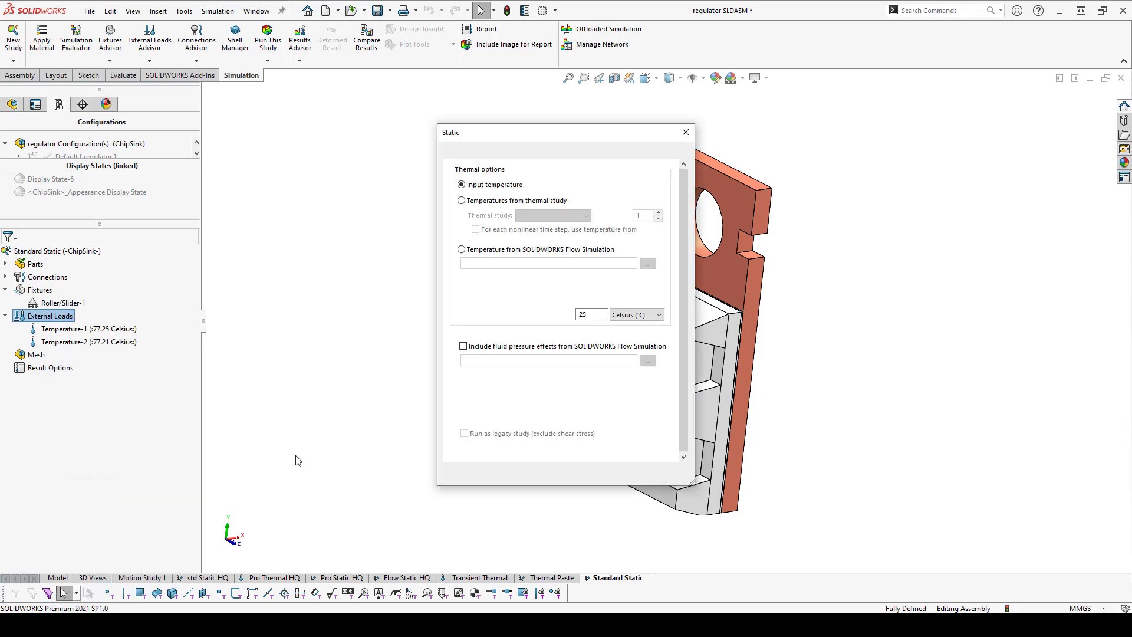
left_click(611, 317)
left_click(625, 336)
double_click(589, 314)
type("3")
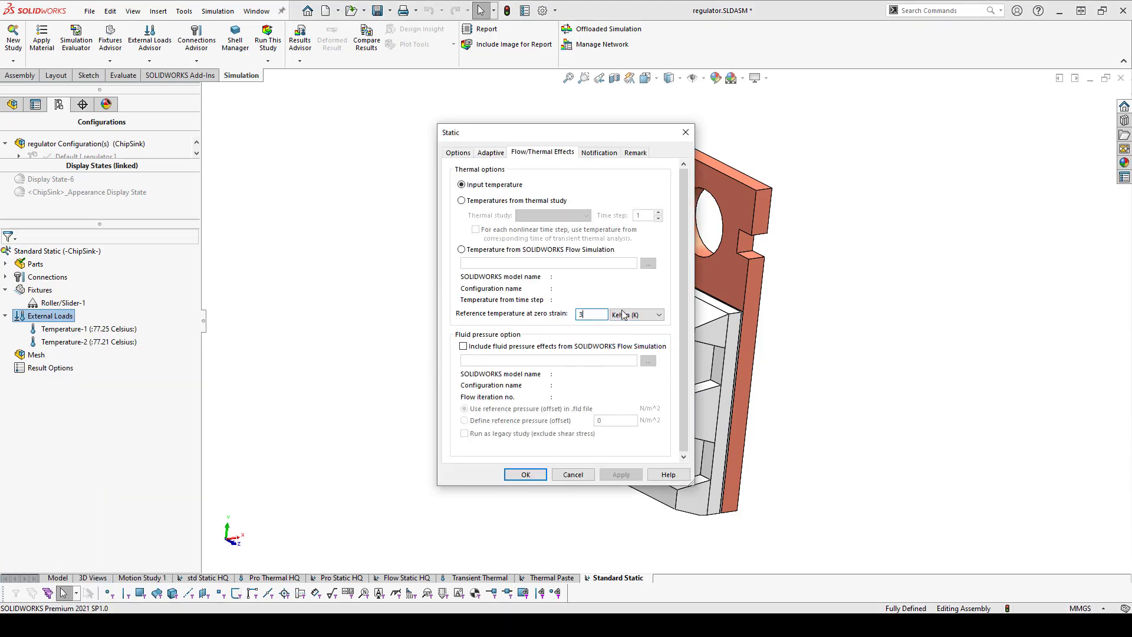
type("00")
left_click(625, 314)
left_click(628, 342)
left_click(621, 316)
left_click(626, 324)
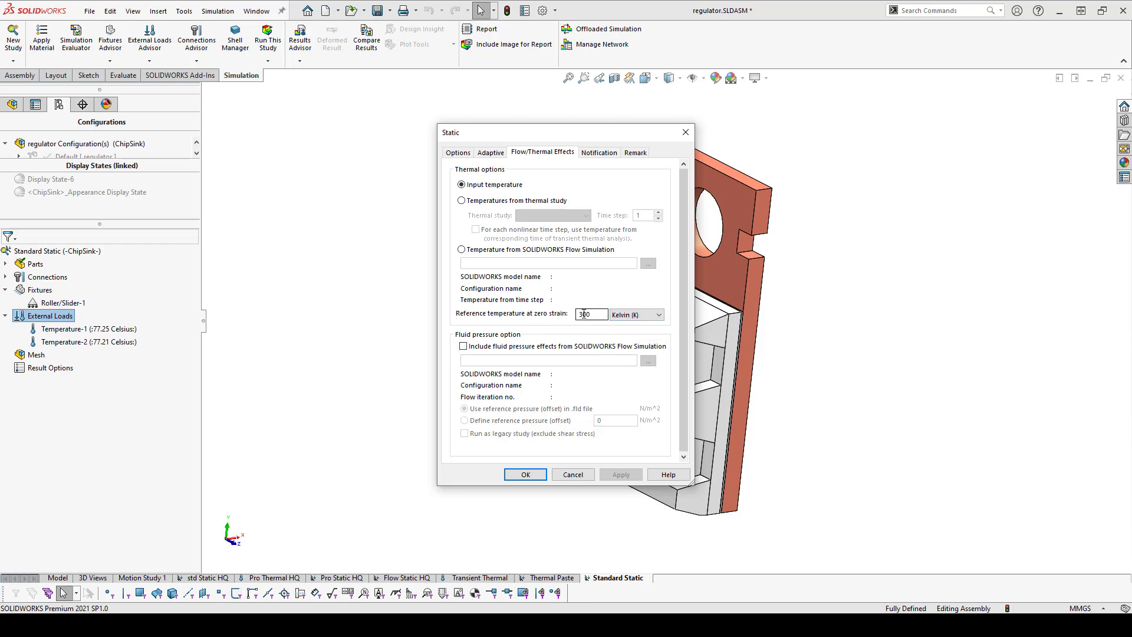
left_click(525, 475)
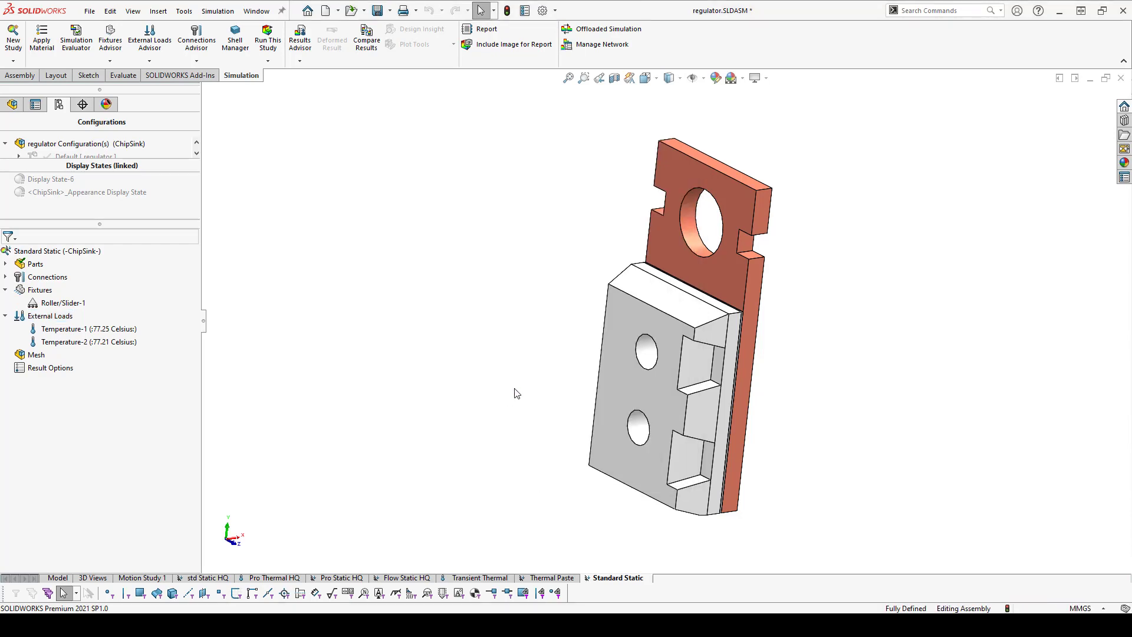
Step: Mesh the chip and heat sink assembly at the default density and run the Standard Static study
scroll(516, 393, "up", 1)
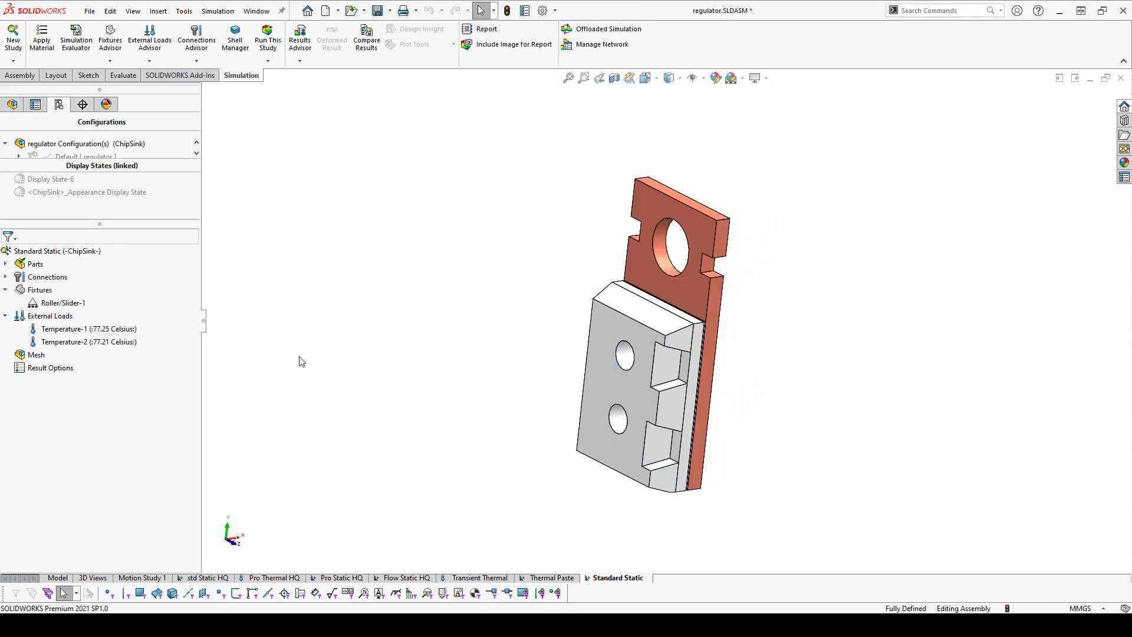
right_click(33, 356)
left_click(65, 399)
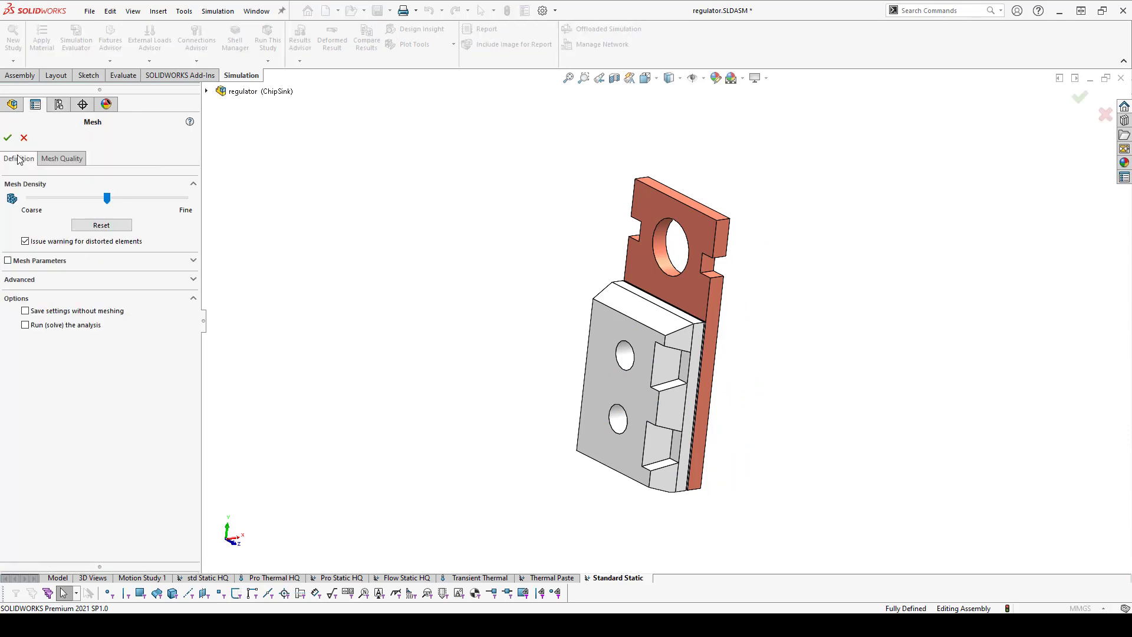
left_click(11, 138)
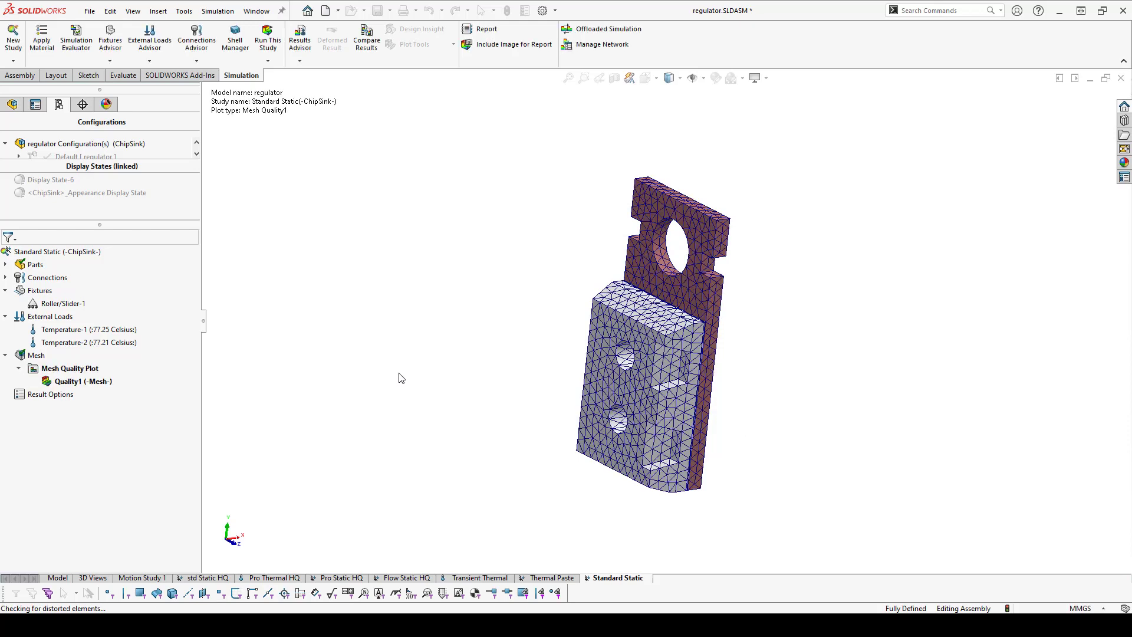
scroll(690, 302, "down", 2)
middle_click_drag(690, 303, 654, 295)
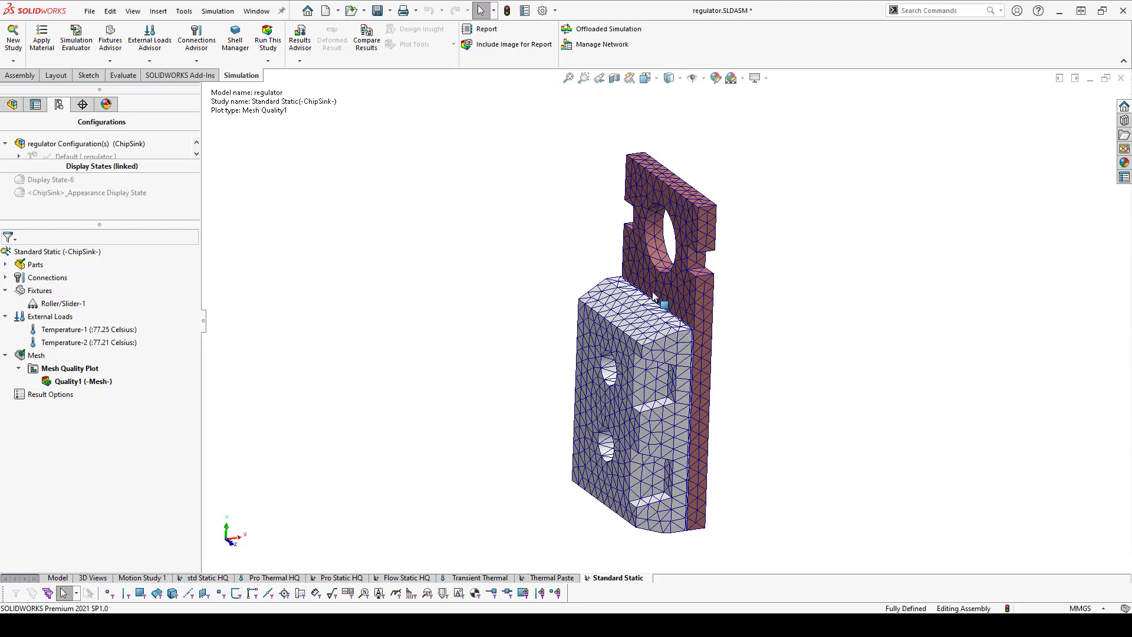
left_click(269, 42)
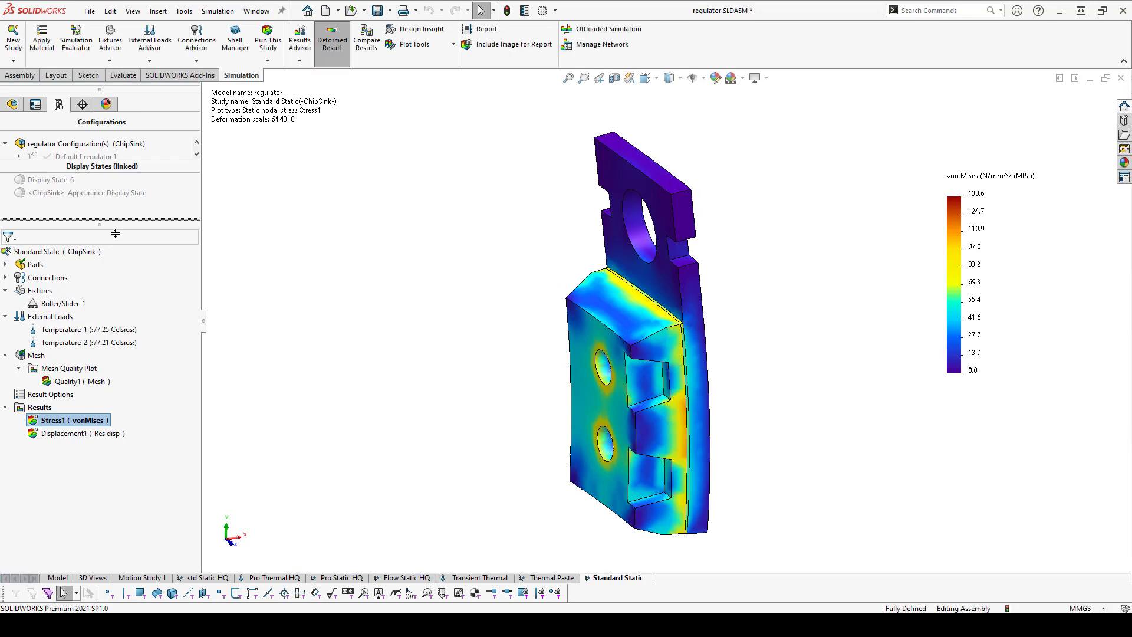
Step: Set the von Mises stress plot's legend range to a minimum of 0 and a maximum of 80 MPa
left_click_drag(115, 233, 115, 300)
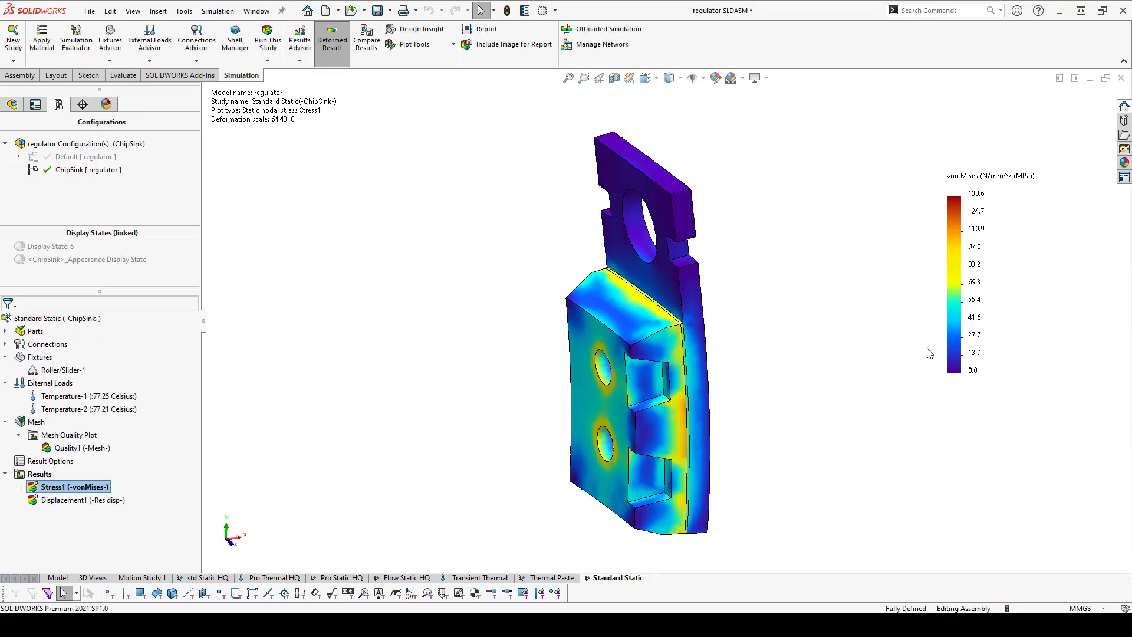
double_click(974, 371)
type("0")
key("Return")
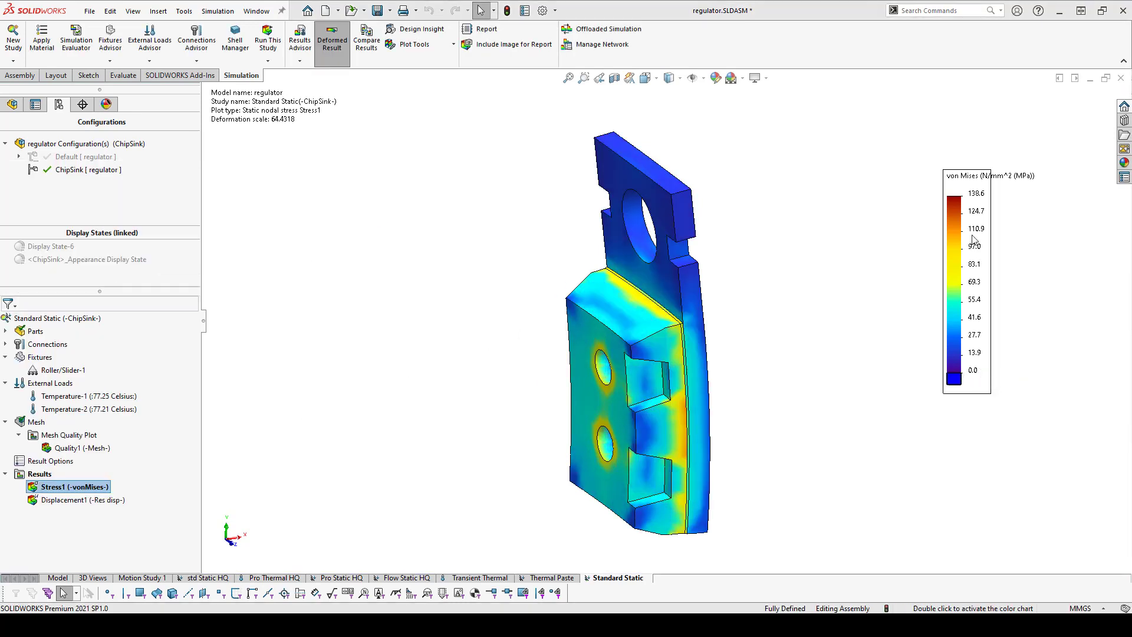
double_click(975, 195)
type("80")
key("Return")
Step: Change the legend colour for stresses above the maximum to red
left_click(952, 191)
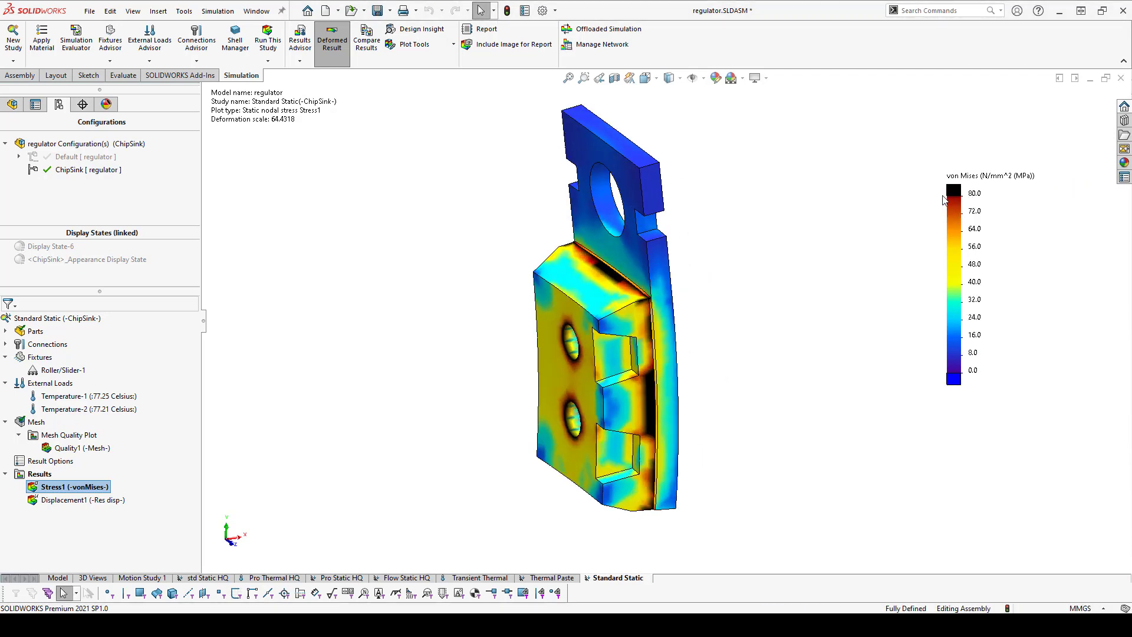
double_click(953, 192)
left_click(953, 192)
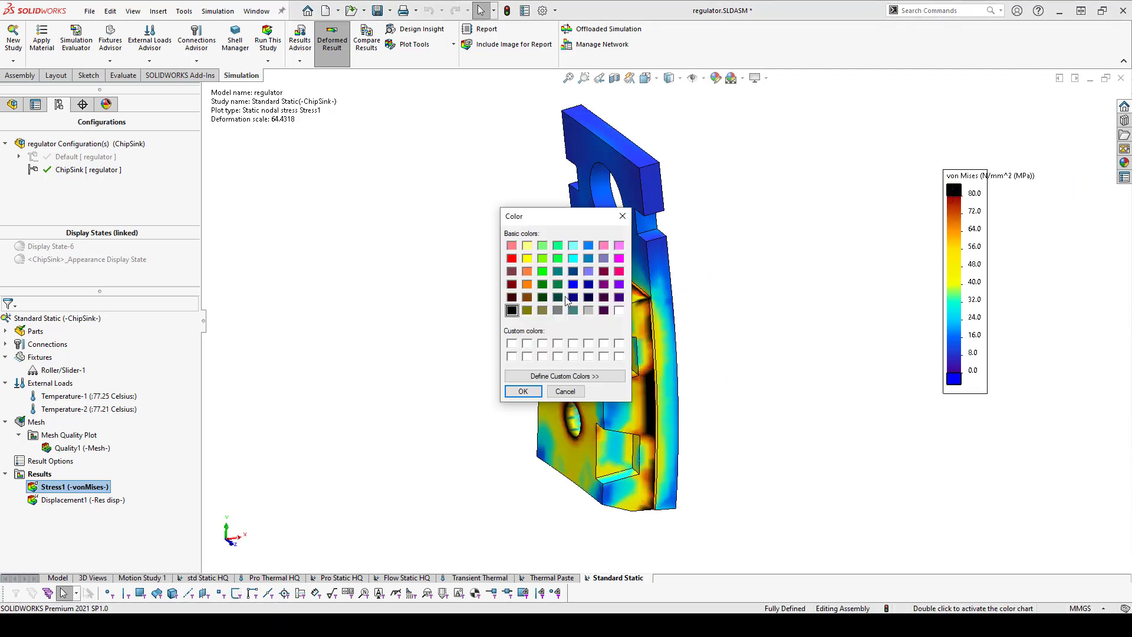
double_click(512, 259)
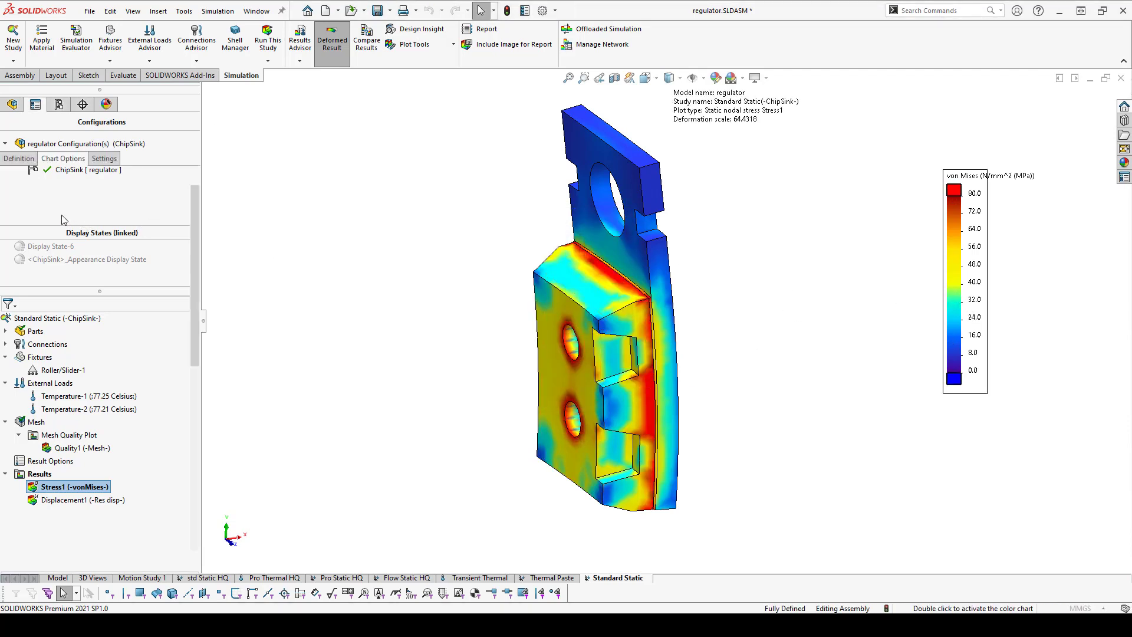
Step: Set the stress plot's deformed shape to a user-defined scale of 200
left_click(19, 158)
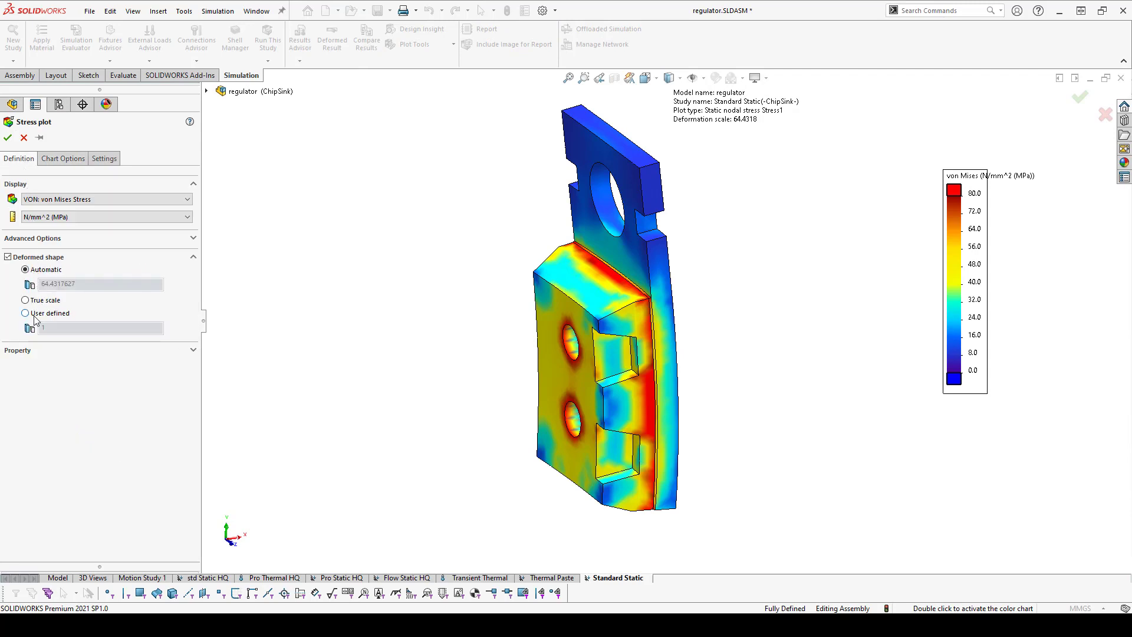
left_click(34, 317)
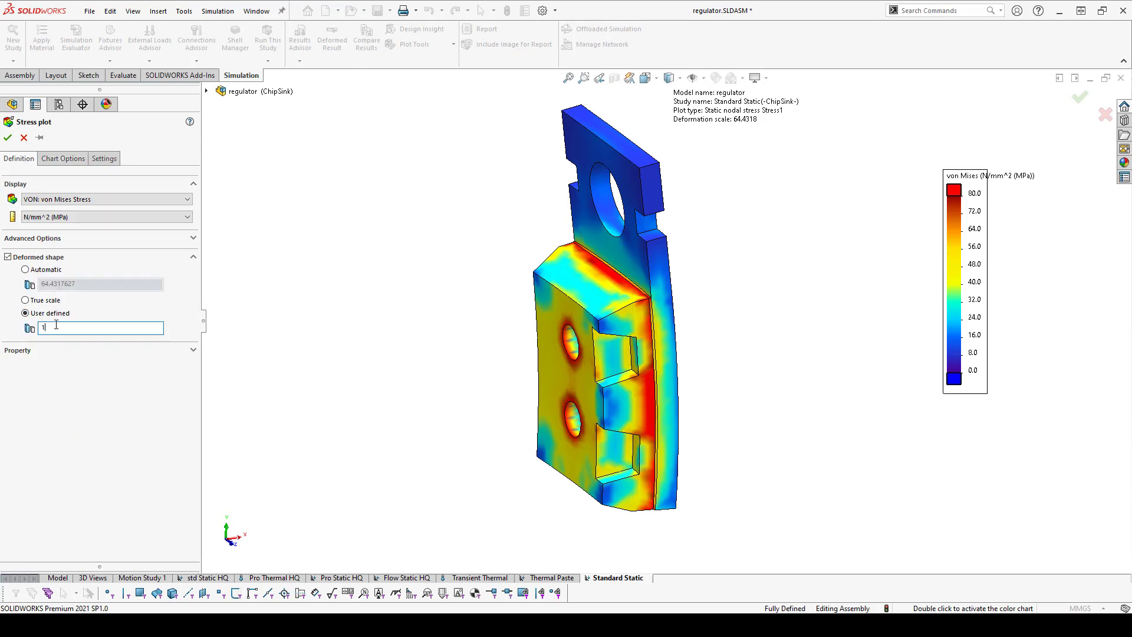
left_click(8, 138)
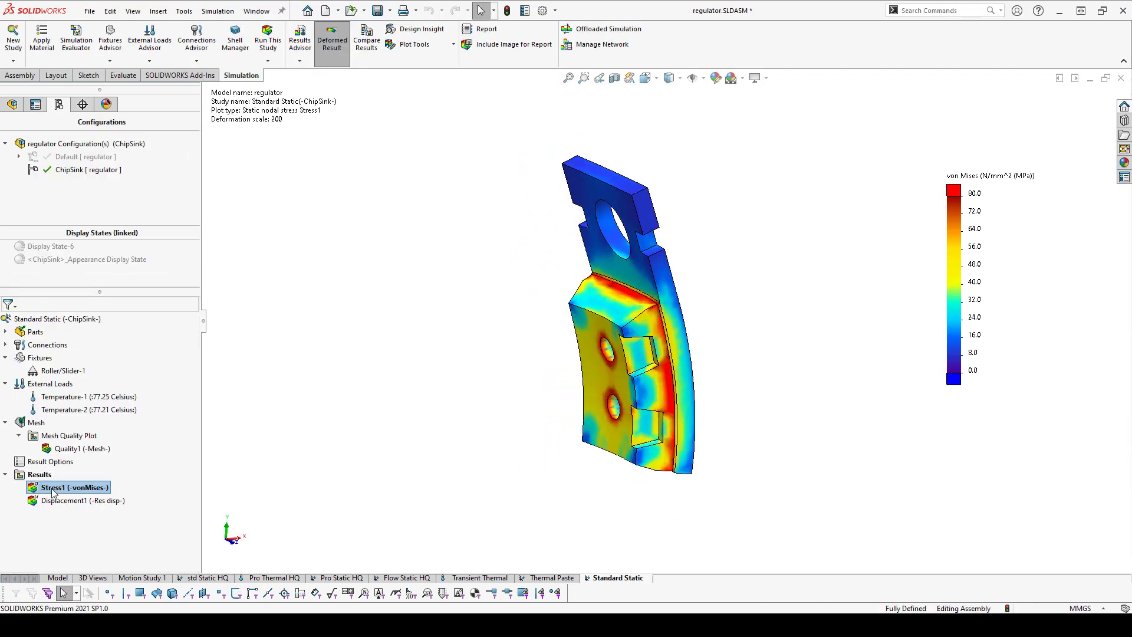
Step: Play the animation of the von Mises stress plot, close it, and display the Displacement1 plot
right_click(53, 491)
left_click(71, 299)
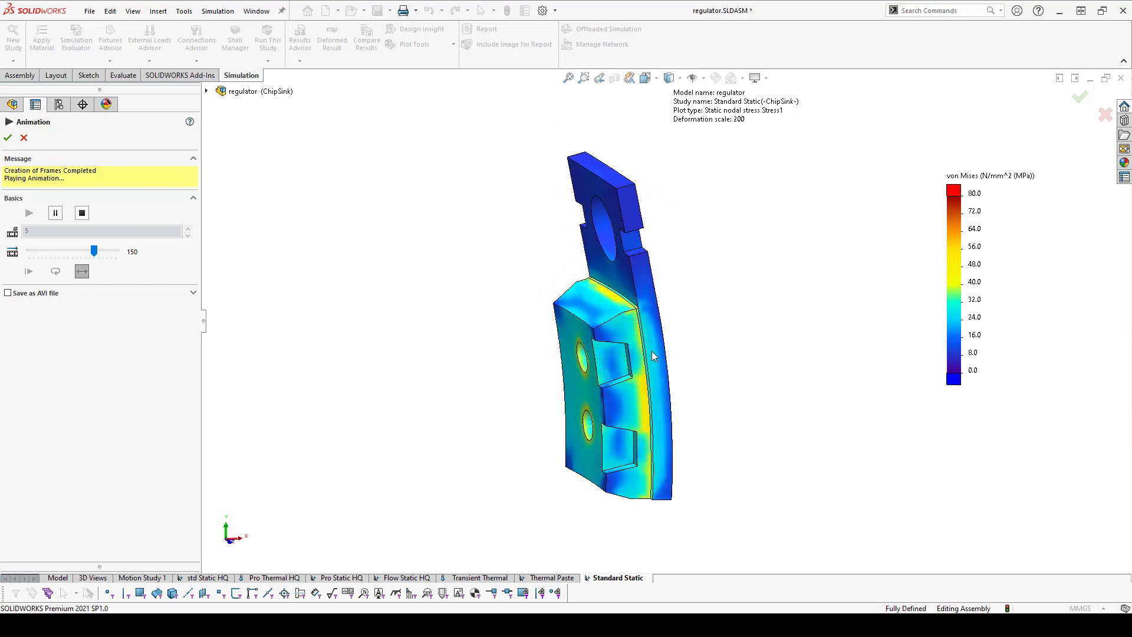
left_click(24, 138)
double_click(83, 500)
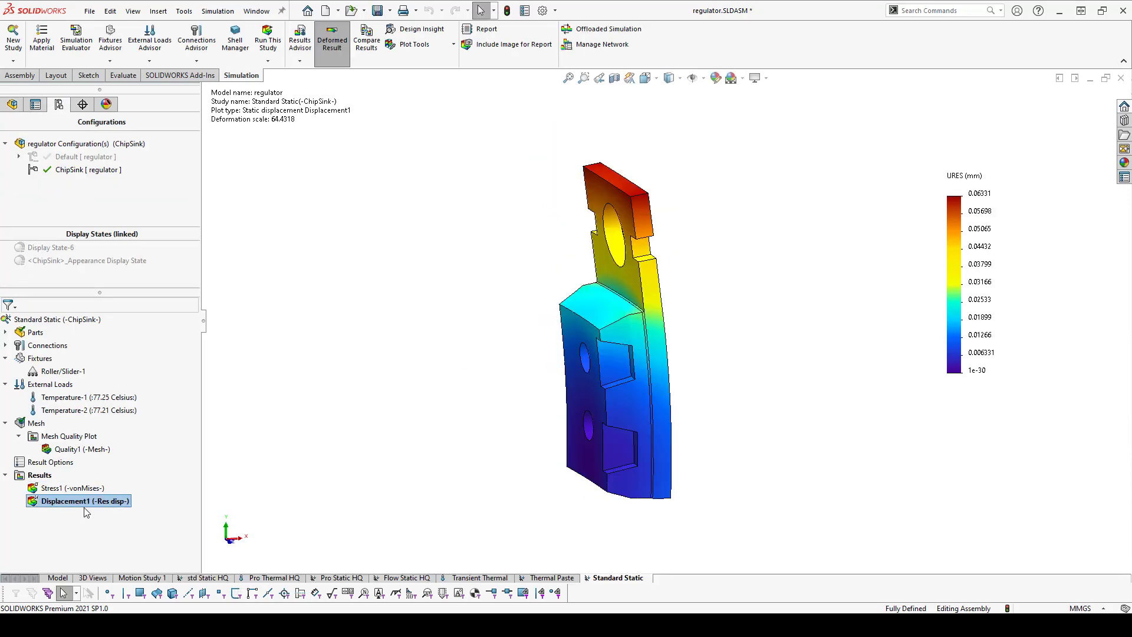
Step: Set the displacement plot's legend maximum to 0.05 mm and show values above the maximum in black
double_click(979, 193)
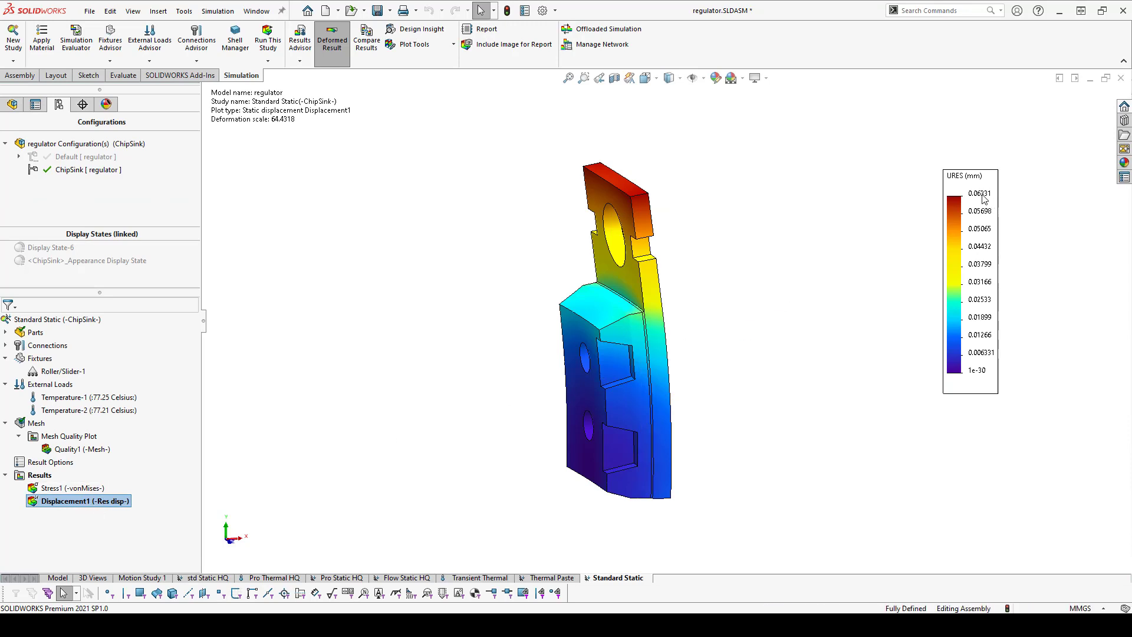
type("0.05")
key("Return")
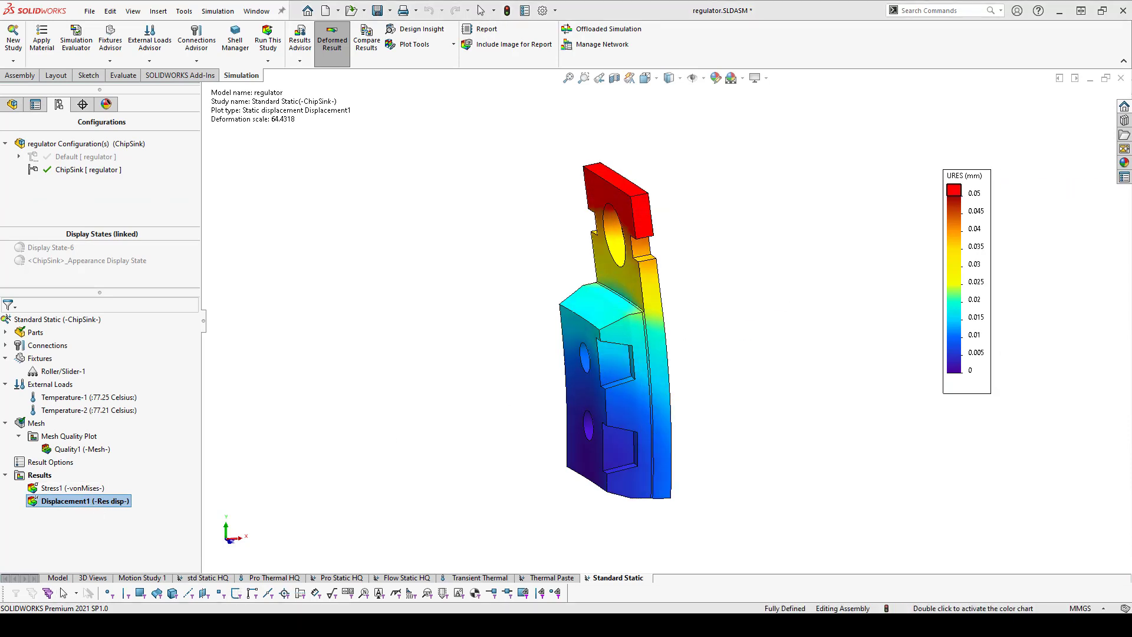
left_click(948, 195)
key("Escape")
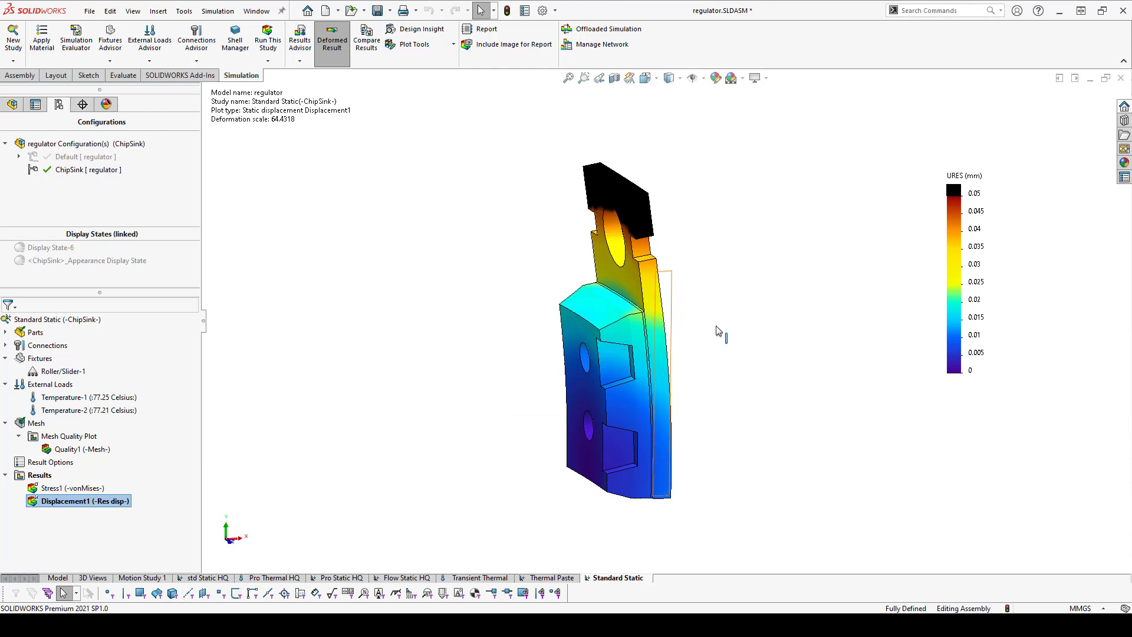
Step: Set the displacement plot's deformed shape to a user-defined scale of 200
mouse_move(799, 286)
middle_mouse_down()
mouse_move(751, 336)
mouse_move(358, 135)
middle_mouse_up()
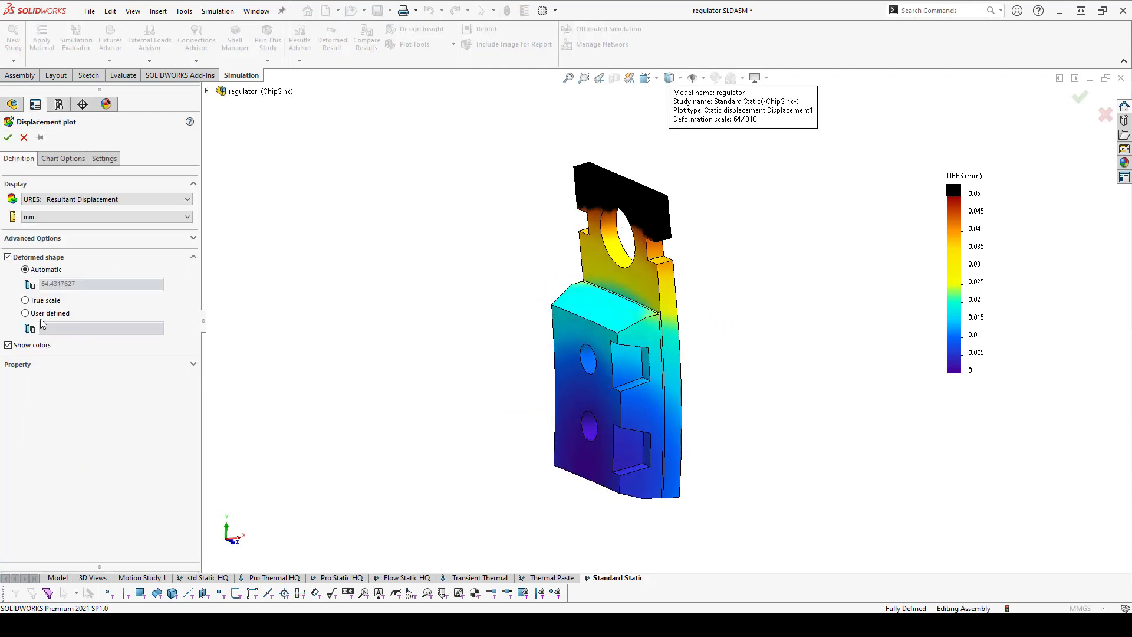
left_click(40, 314)
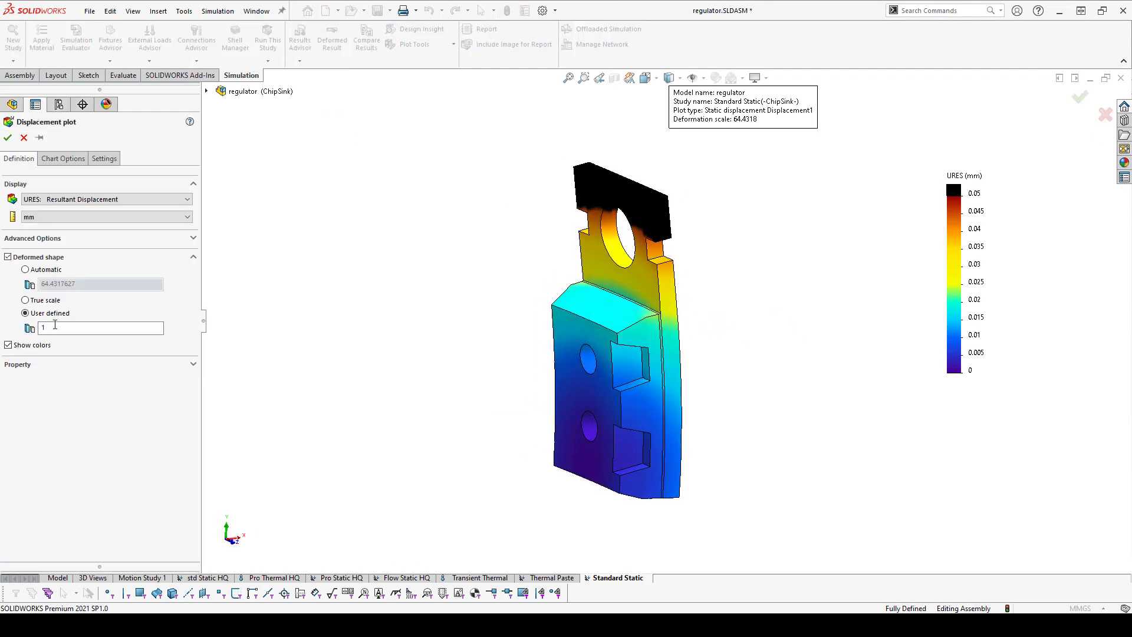
left_click(8, 138)
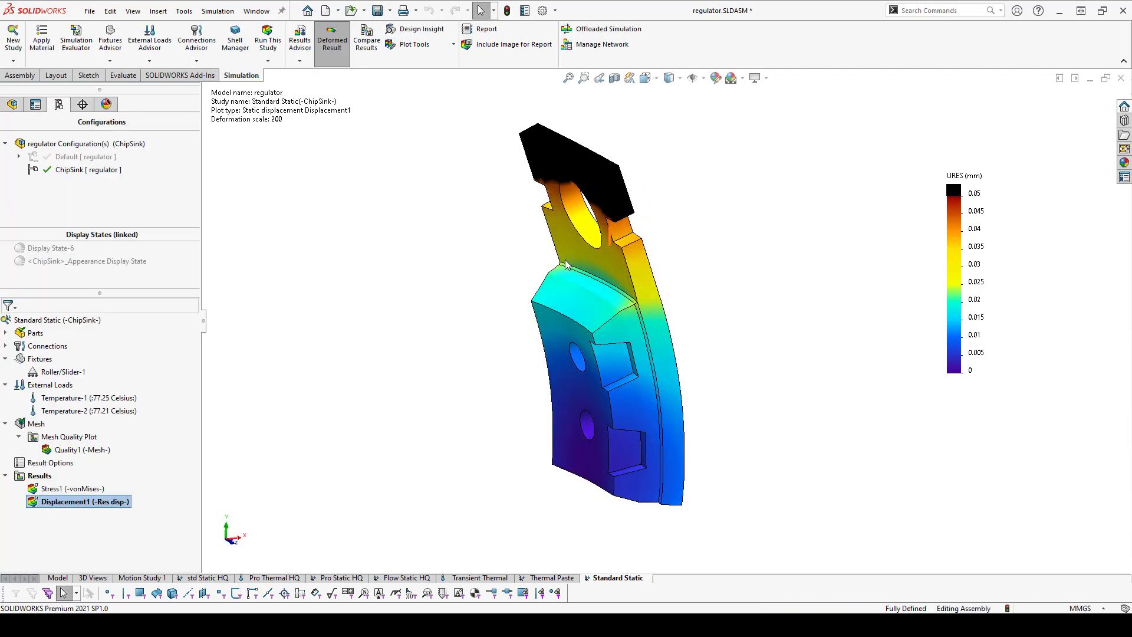
Step: Display the Stress1 von Mises plot and examine the stress along the joint between chip and heat sink from the side
double_click(69, 488)
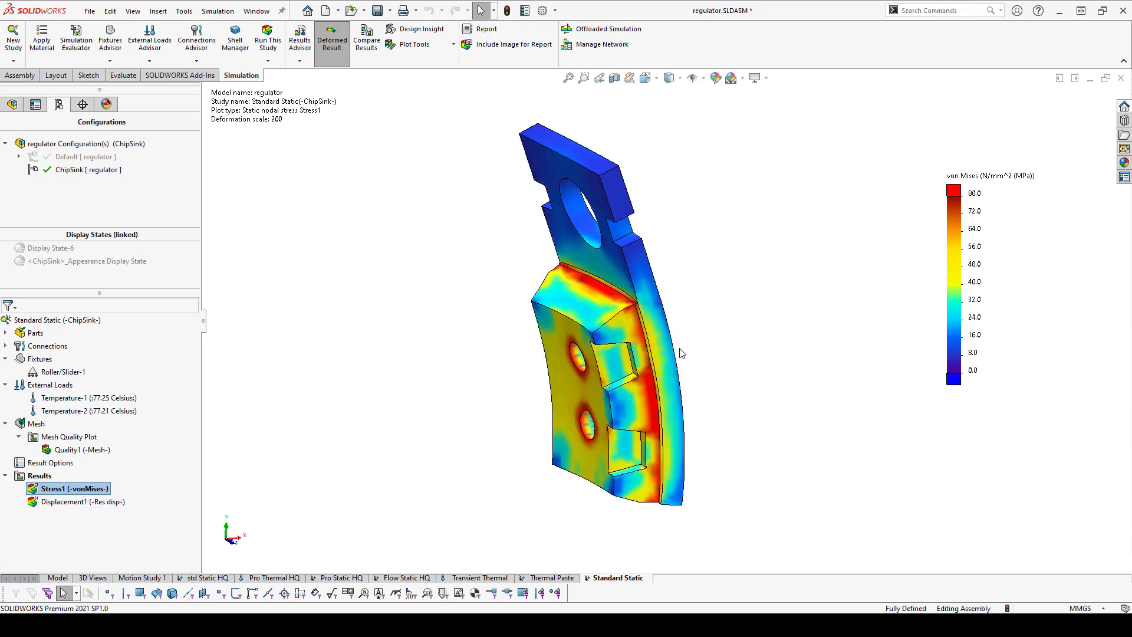
scroll(633, 304, "down", 2)
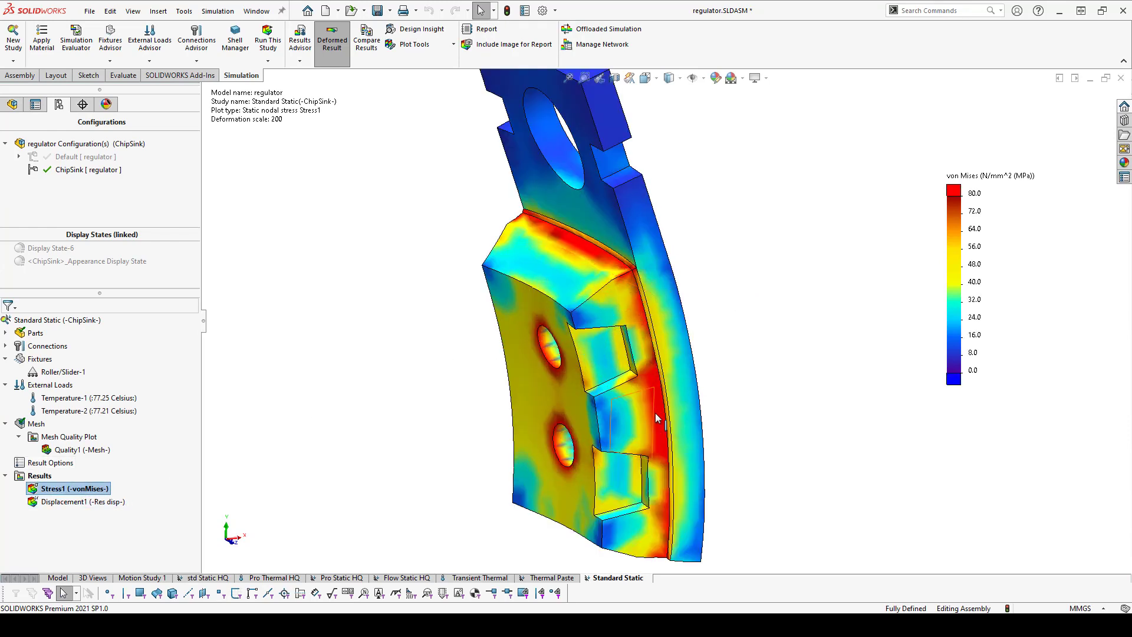
middle_click_drag(662, 311, 556, 319)
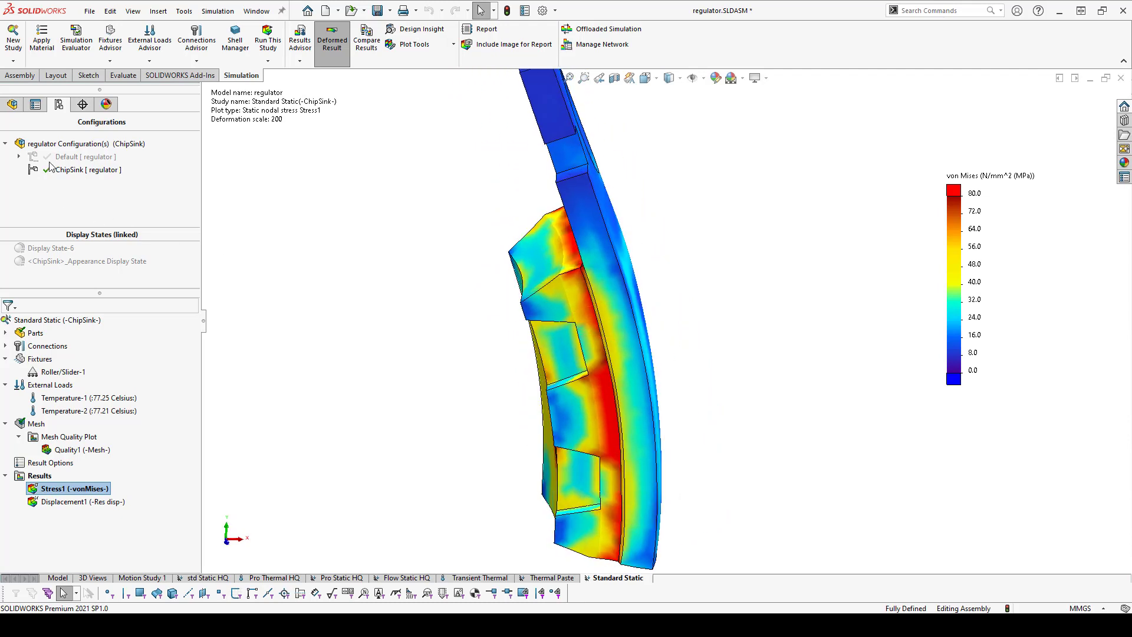
Step: Expand the assembly's sensors and check the Contact Average Stress reading
left_click(13, 107)
left_click(7, 161)
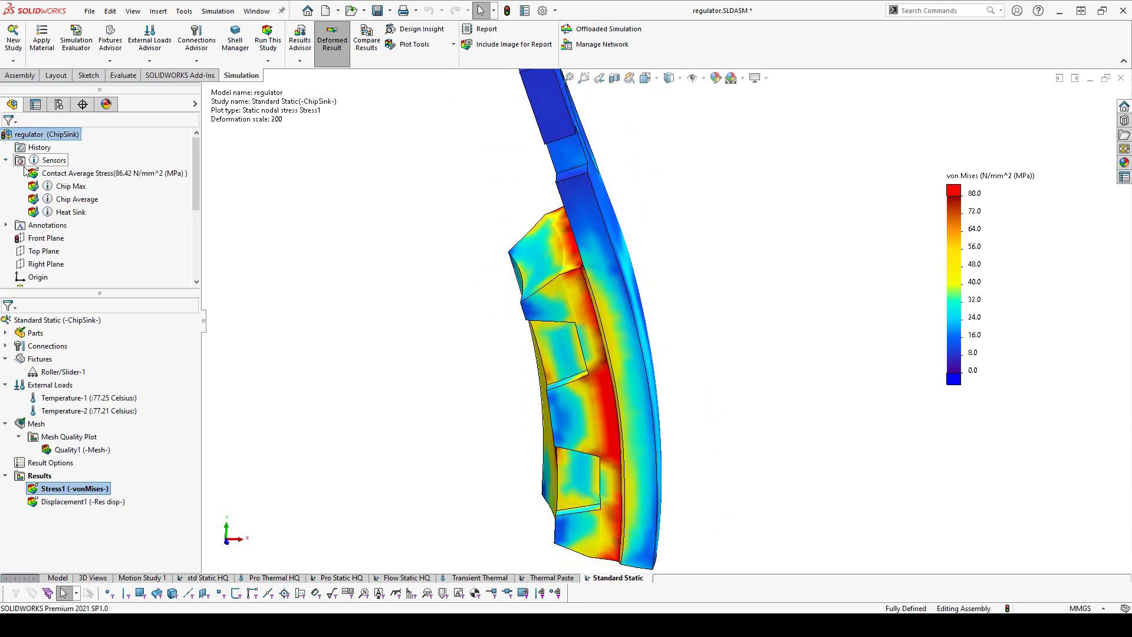
left_click(120, 174)
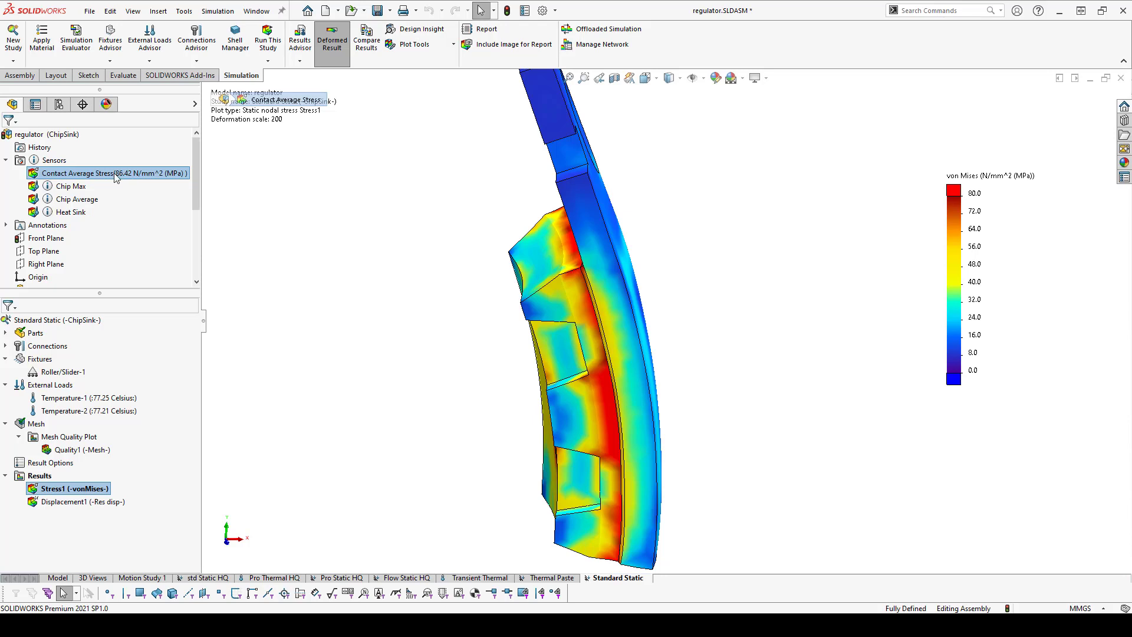
Step: Review the Contact Average Stress sensor's definition and the microchip contact face it averages over, and leave it without changes
right_click(58, 176)
left_click(88, 197)
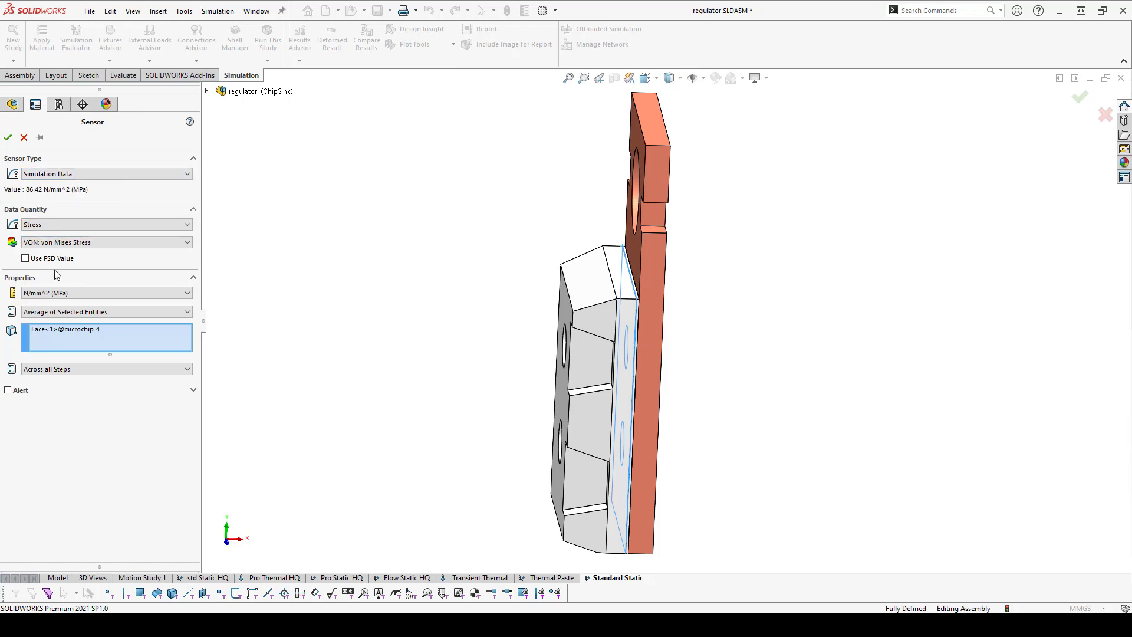
left_click(53, 311)
left_click(58, 327)
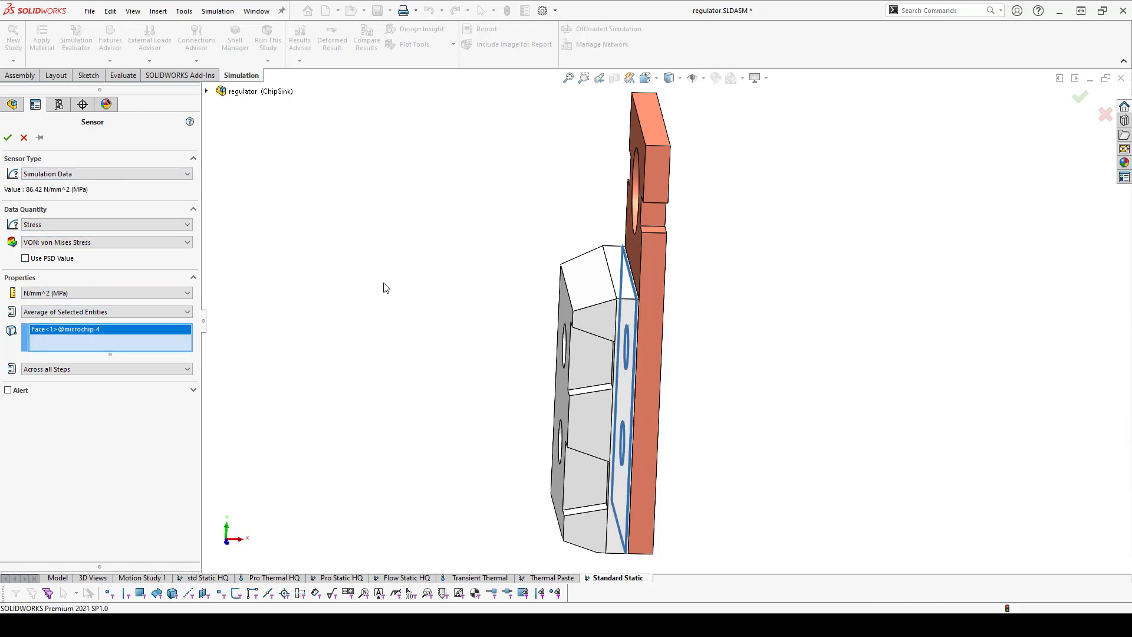
middle_click_drag(386, 287, 649, 324)
scroll(642, 303, "down", 5)
scroll(645, 382, "up", 3)
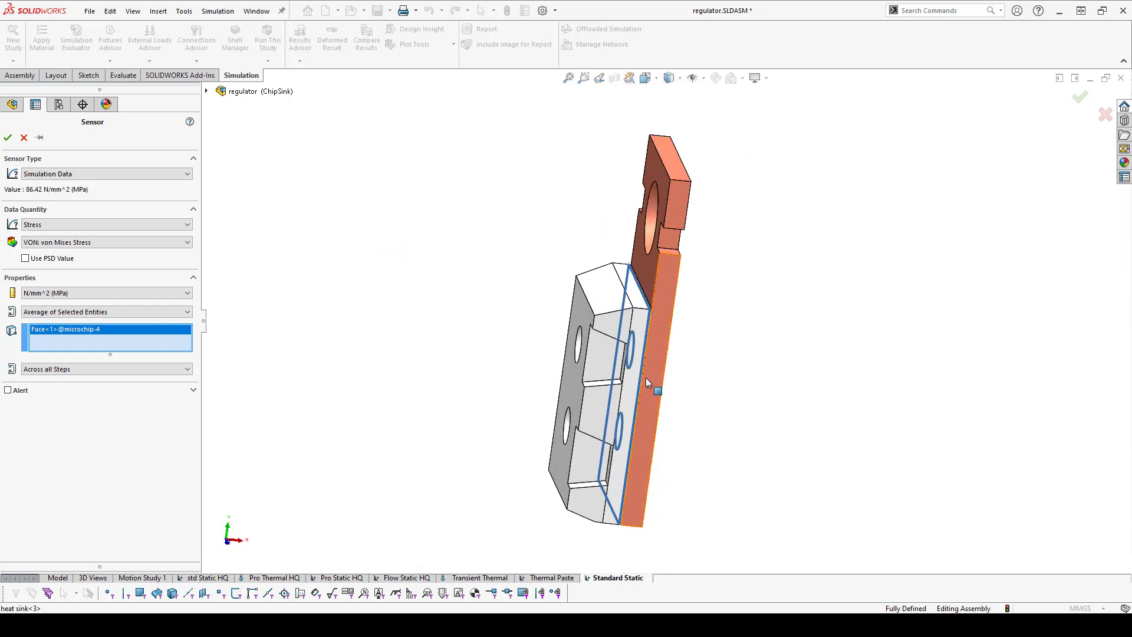
left_click(23, 139)
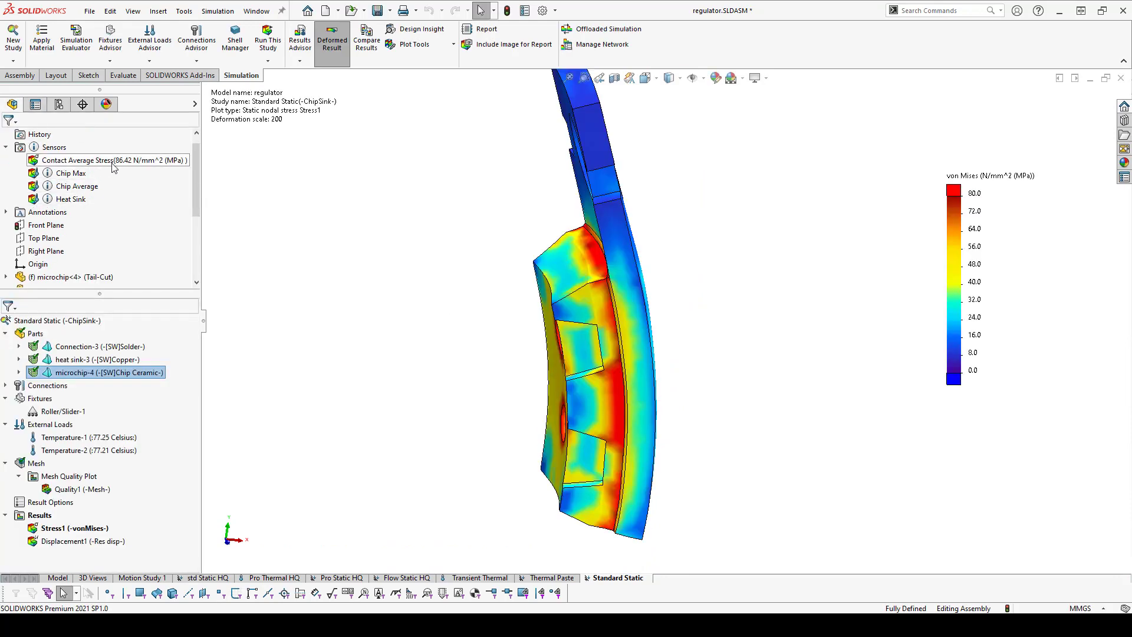
Step: Recheck the Contact Average Stress sensor's value and switch to the PowerPoint slide show
left_click_drag(119, 166, 189, 208)
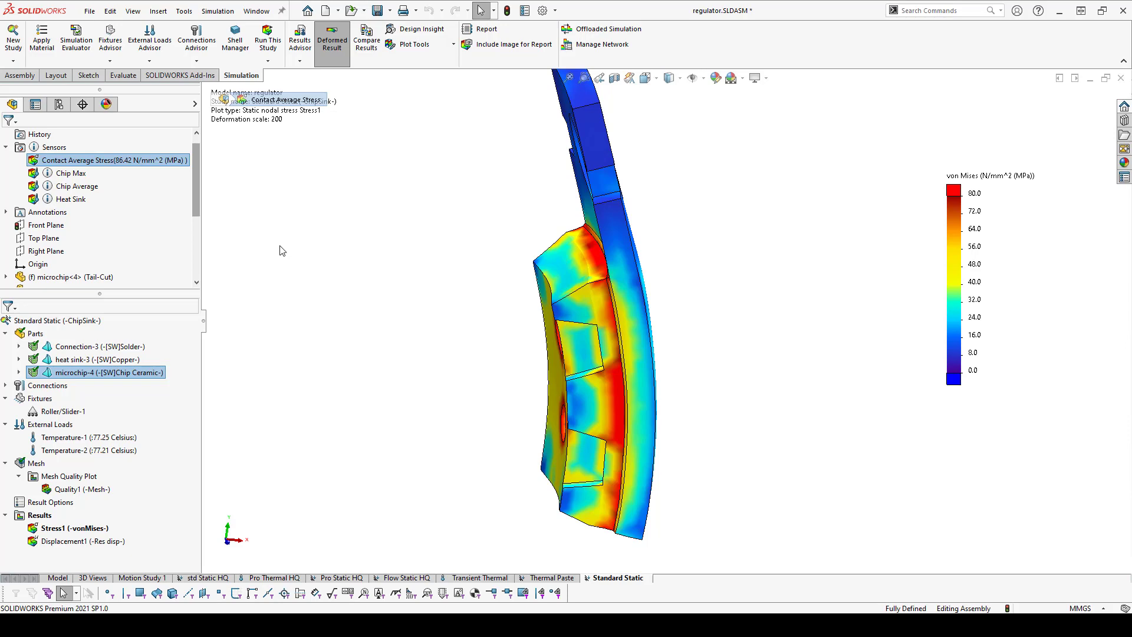
left_click(297, 284)
key("alt+Tab")
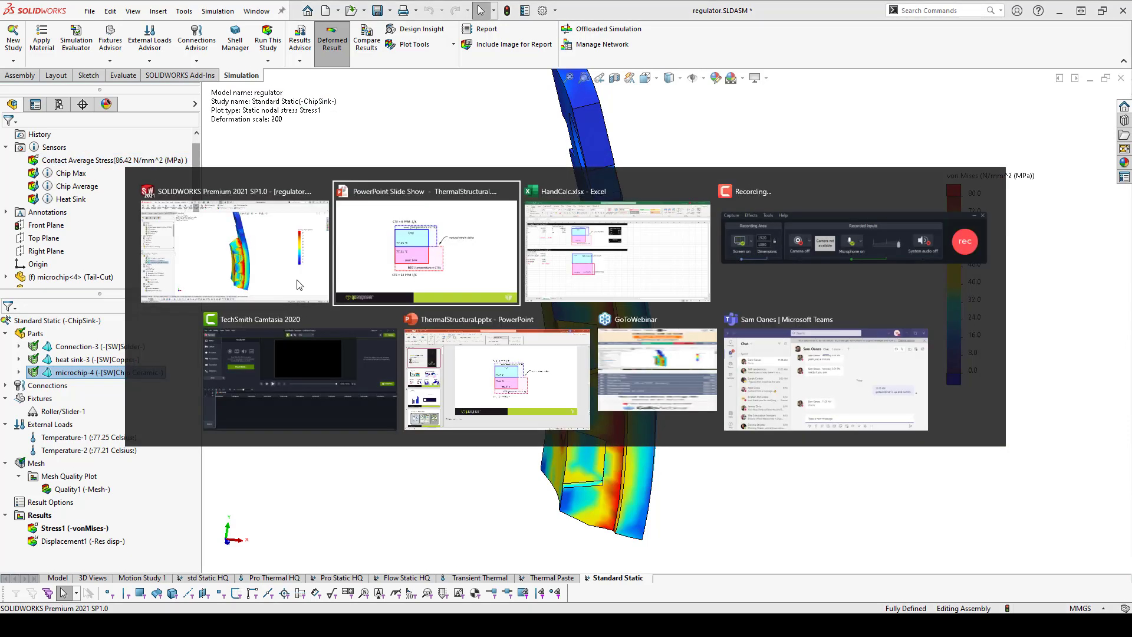
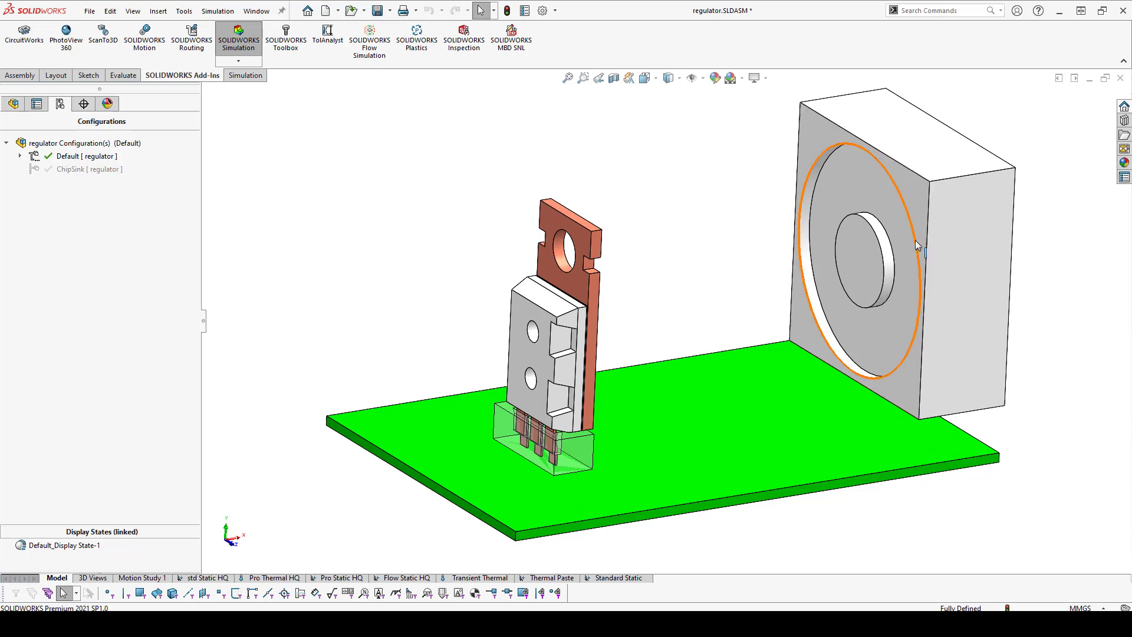
Step: Create a new Thermal study of the full regulator assembly named Pro Thermal
mouse_move(914, 239)
middle_mouse_down()
mouse_move(898, 260)
mouse_move(927, 235)
middle_mouse_up()
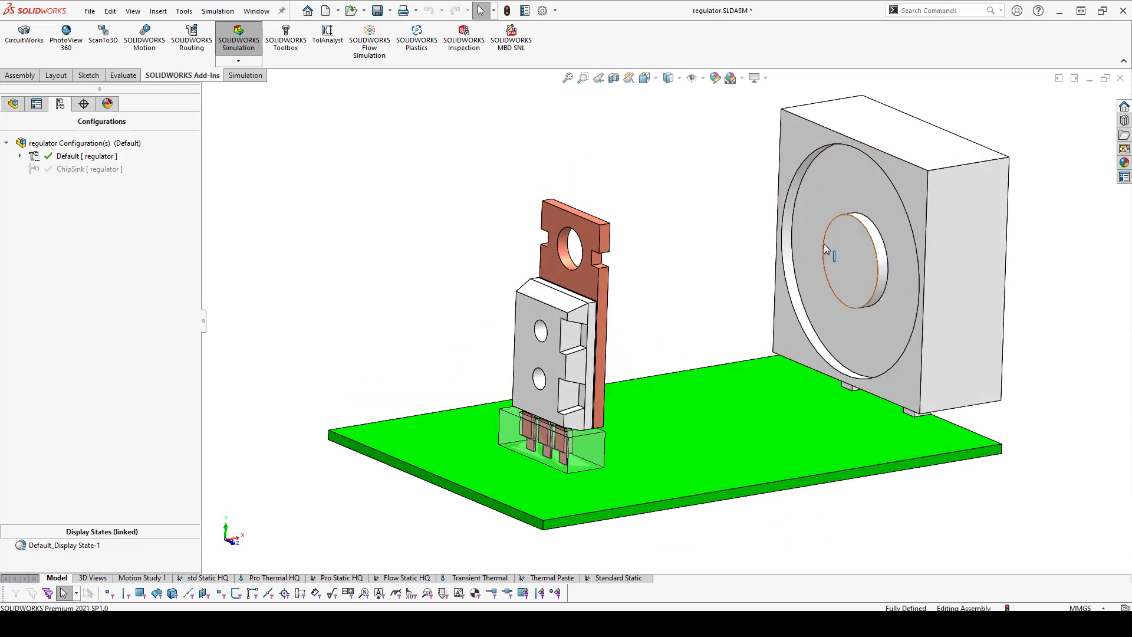
middle_click_drag(790, 362, 677, 313)
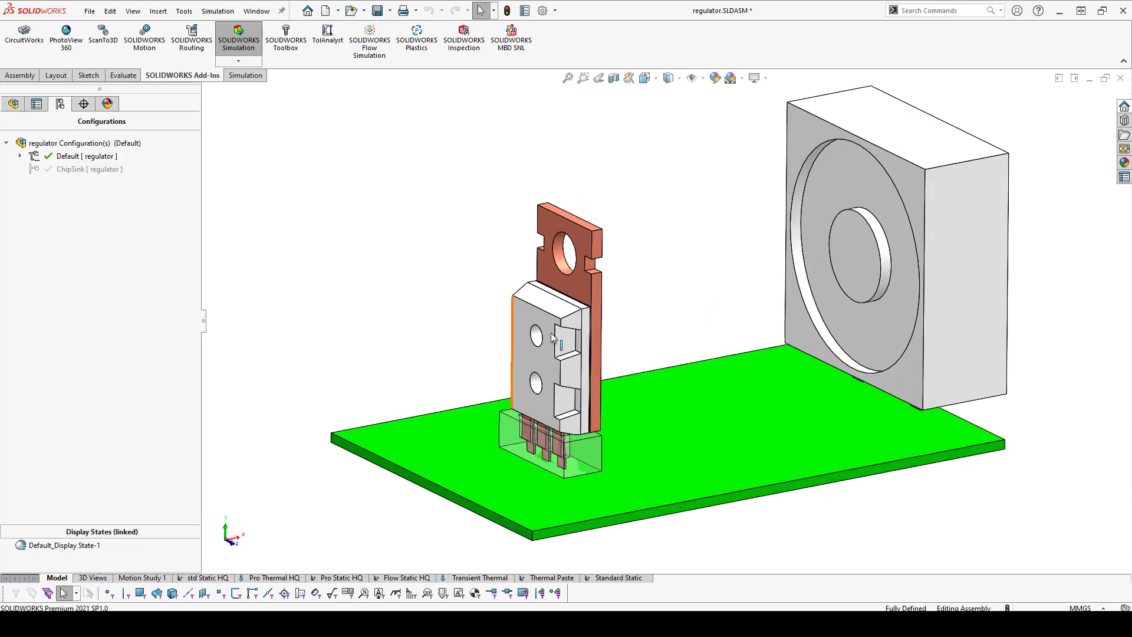
left_click(218, 12)
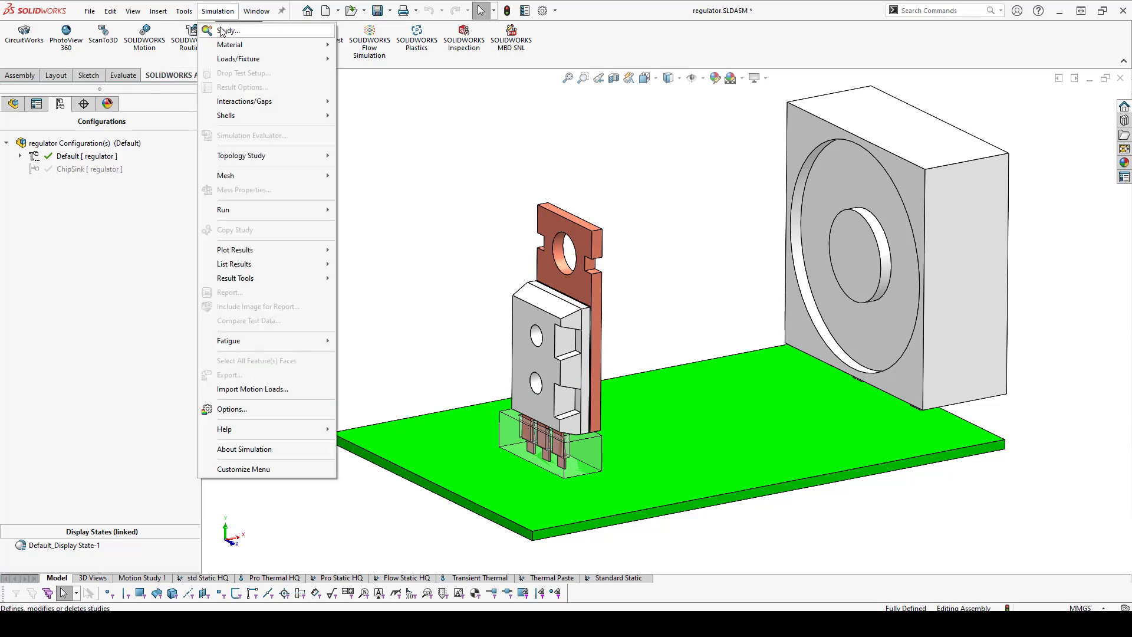
left_click(222, 31)
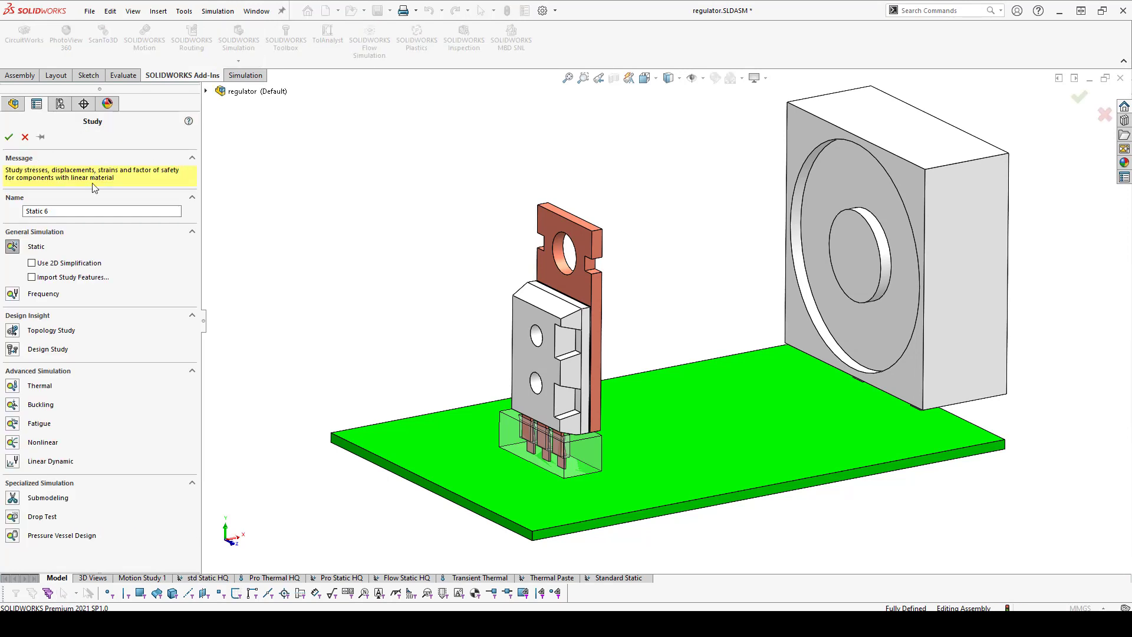
type("P")
type("ro Th")
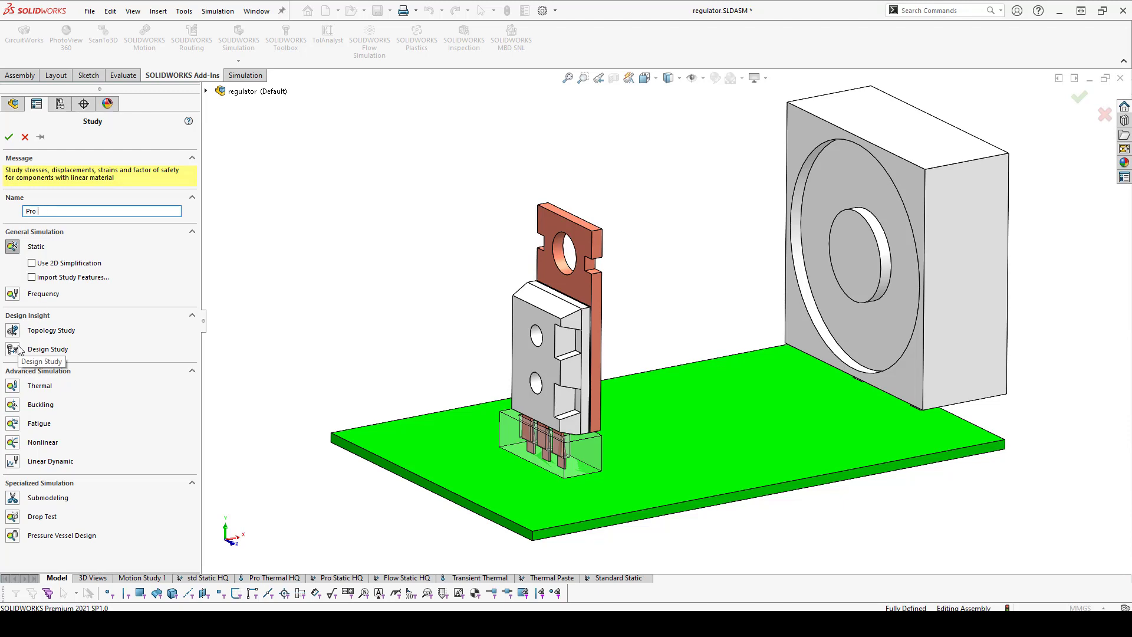
left_click(13, 385)
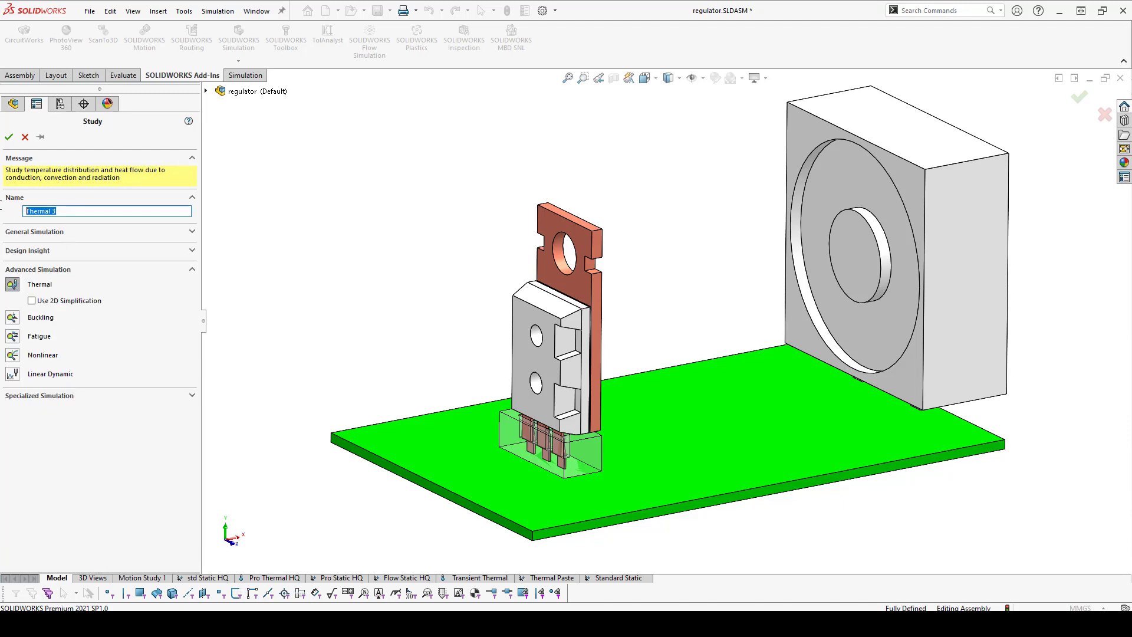
type("Pro Thermal")
left_click(9, 137)
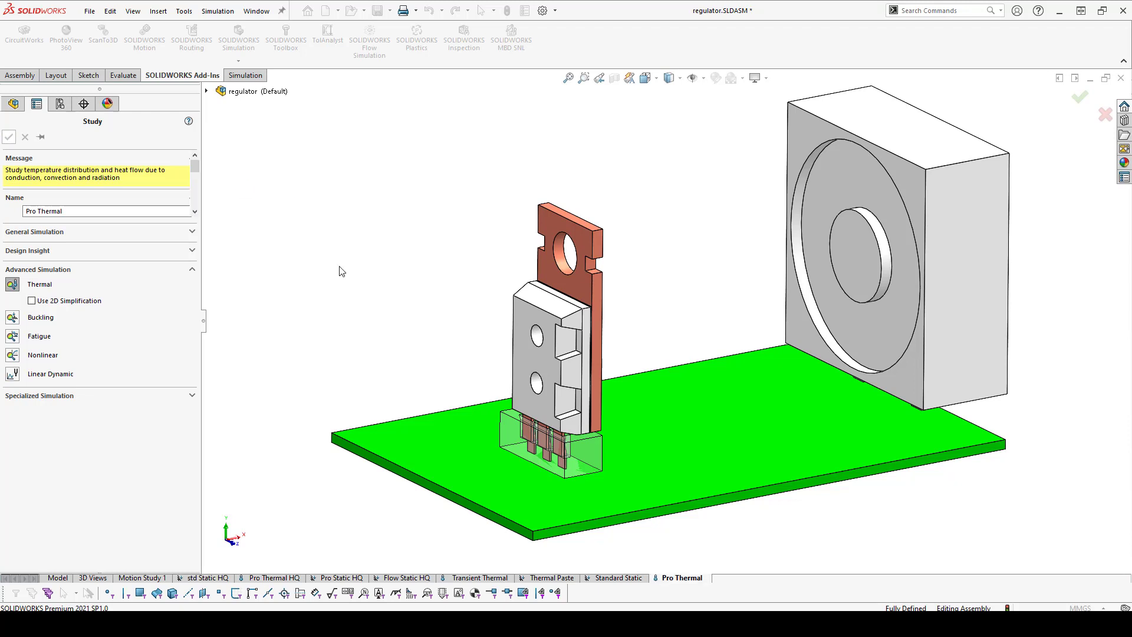
Step: Exclude the Papst 405 Fan part from the Pro Thermal analysis
left_click(6, 262)
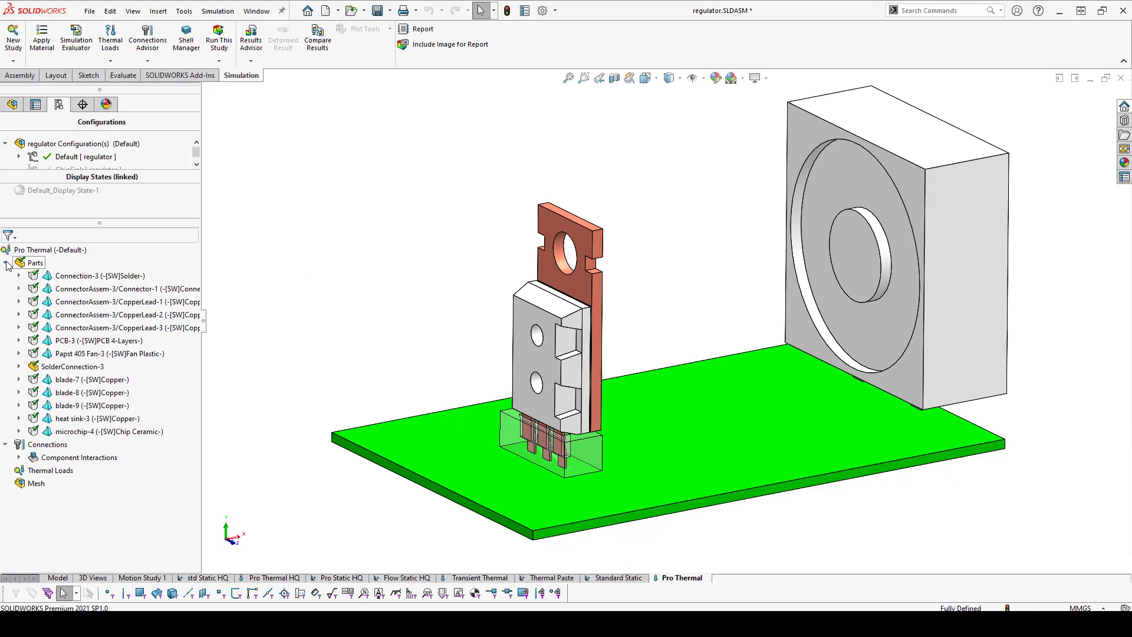
left_click(82, 356)
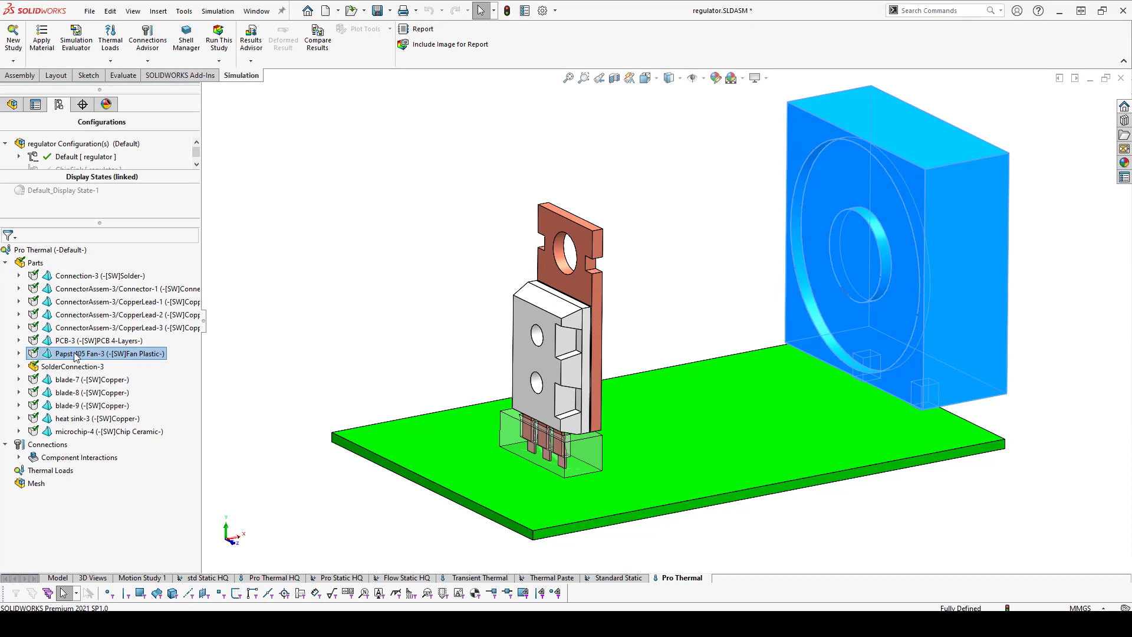
right_click(75, 356)
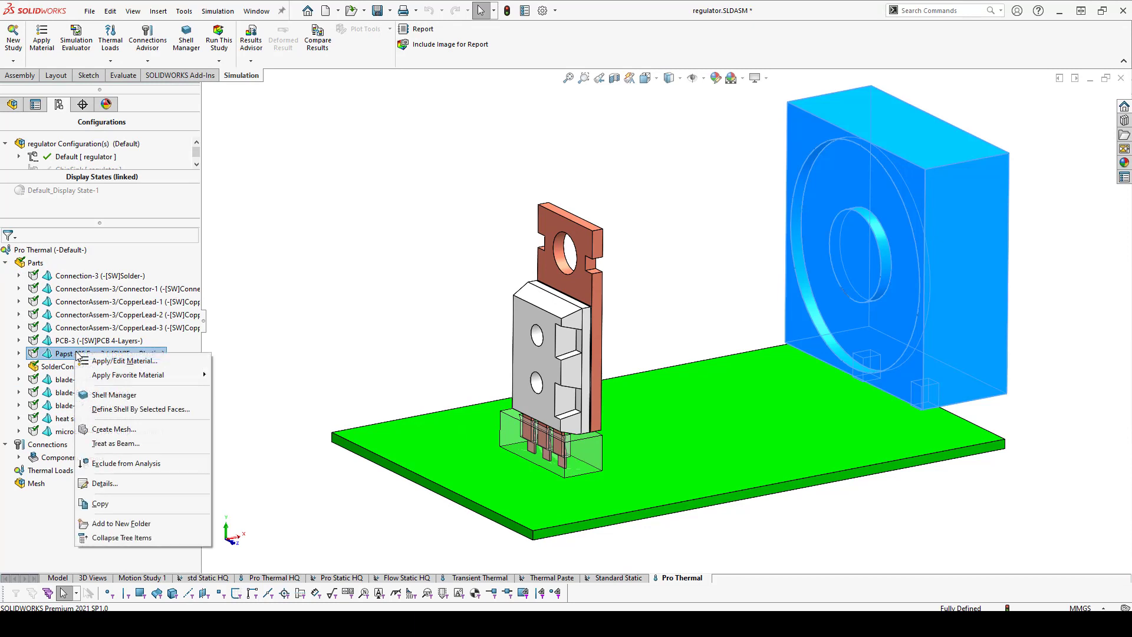
left_click(108, 464)
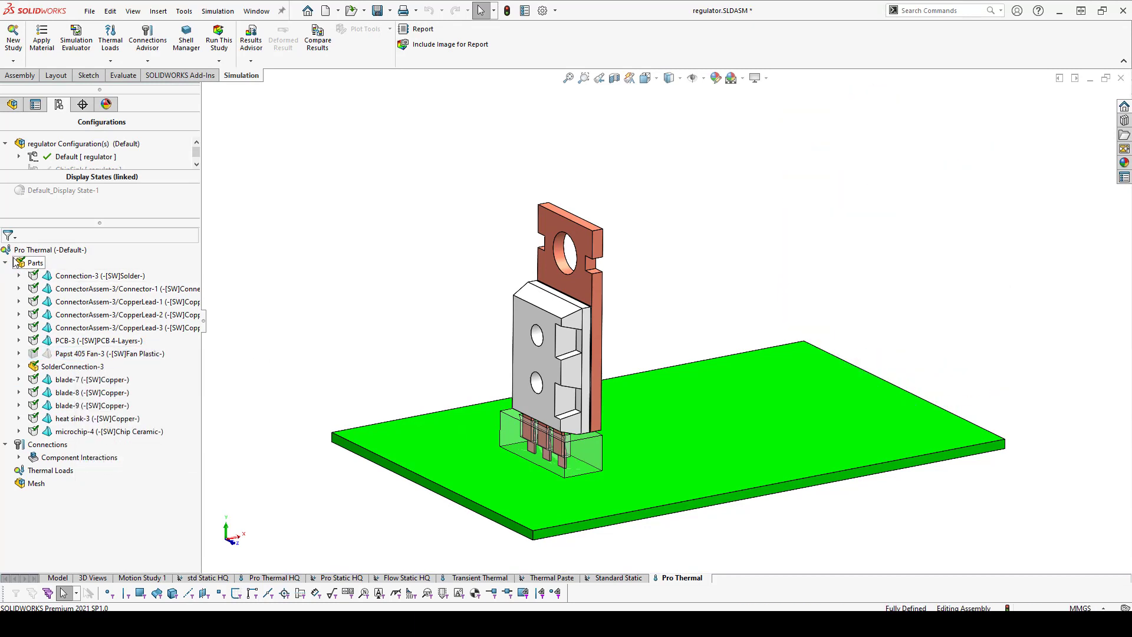
left_click(6, 262)
Step: Apply a 3 W heat power per item to the whole microchip body in the Pro Thermal study
scroll(590, 448, "down", 3)
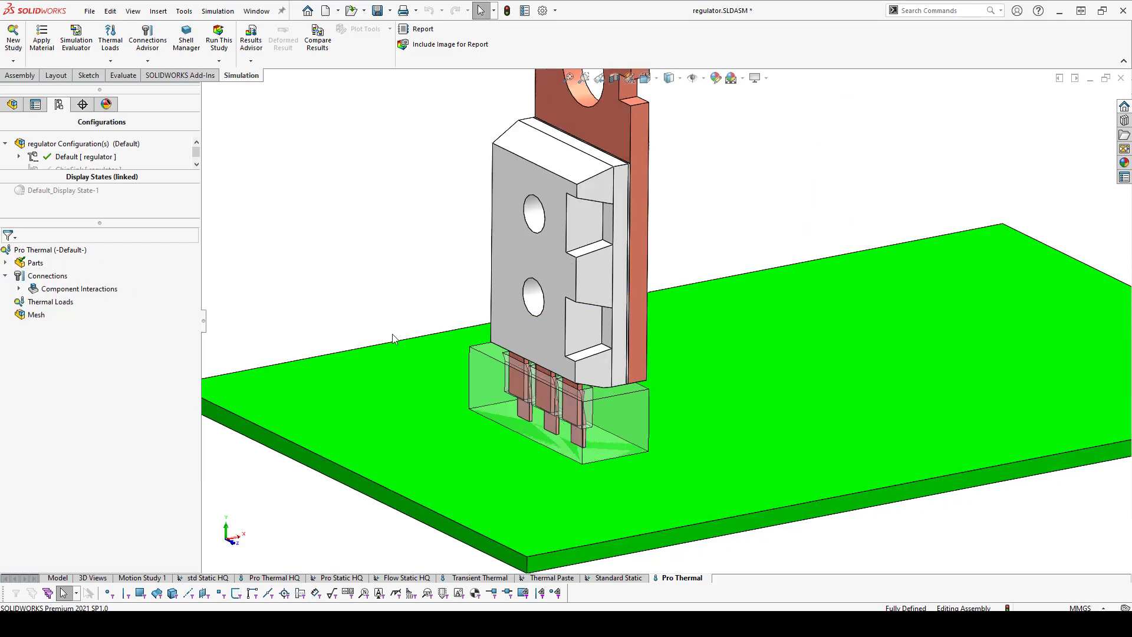
scroll(678, 318, "up", 2)
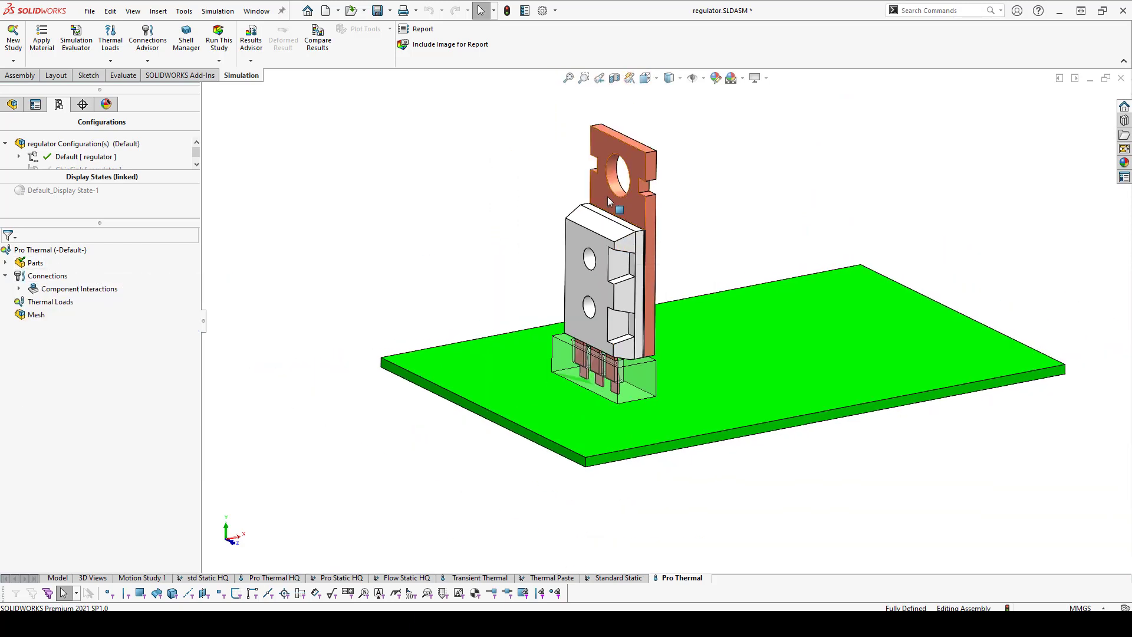
middle_click_drag(627, 188, 632, 223, "ctrl")
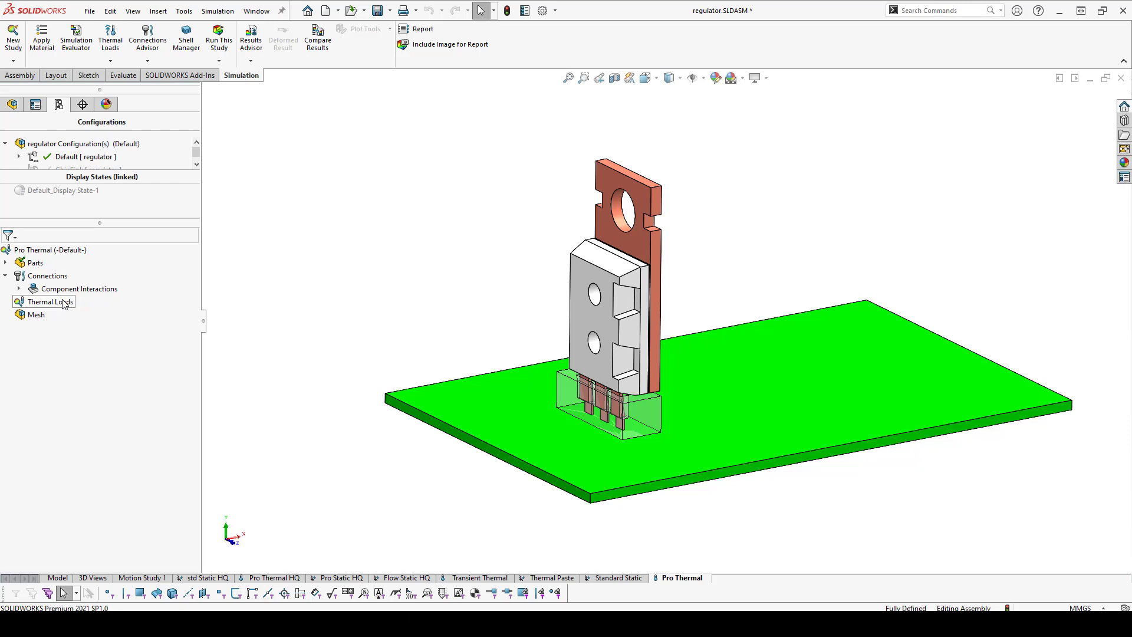
scroll(590, 331, "down", 2)
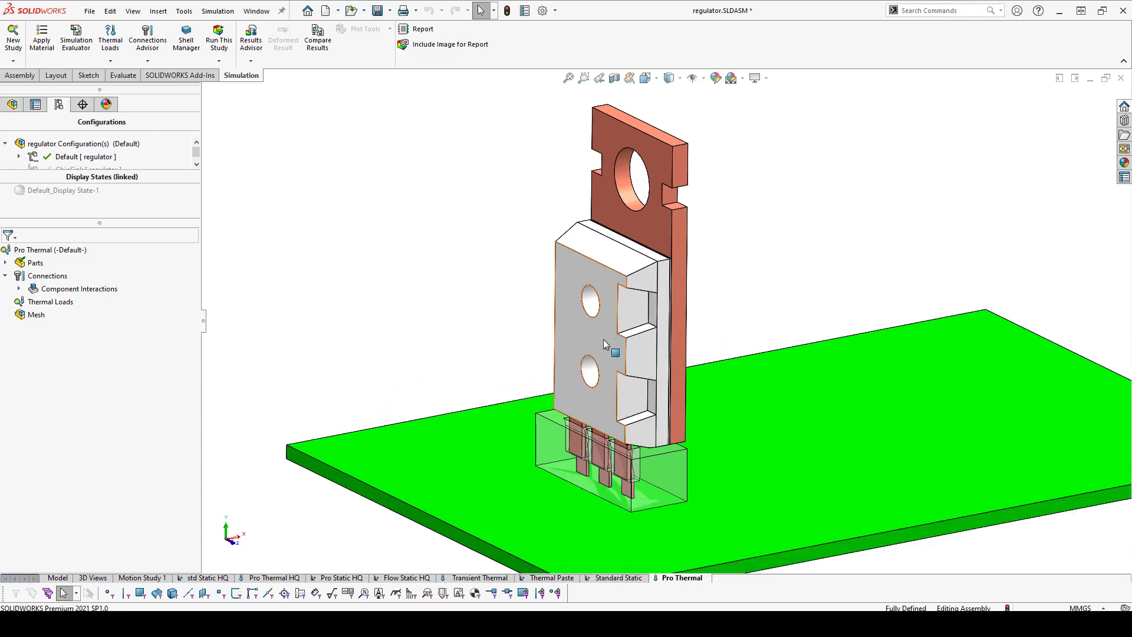
right_click(45, 302)
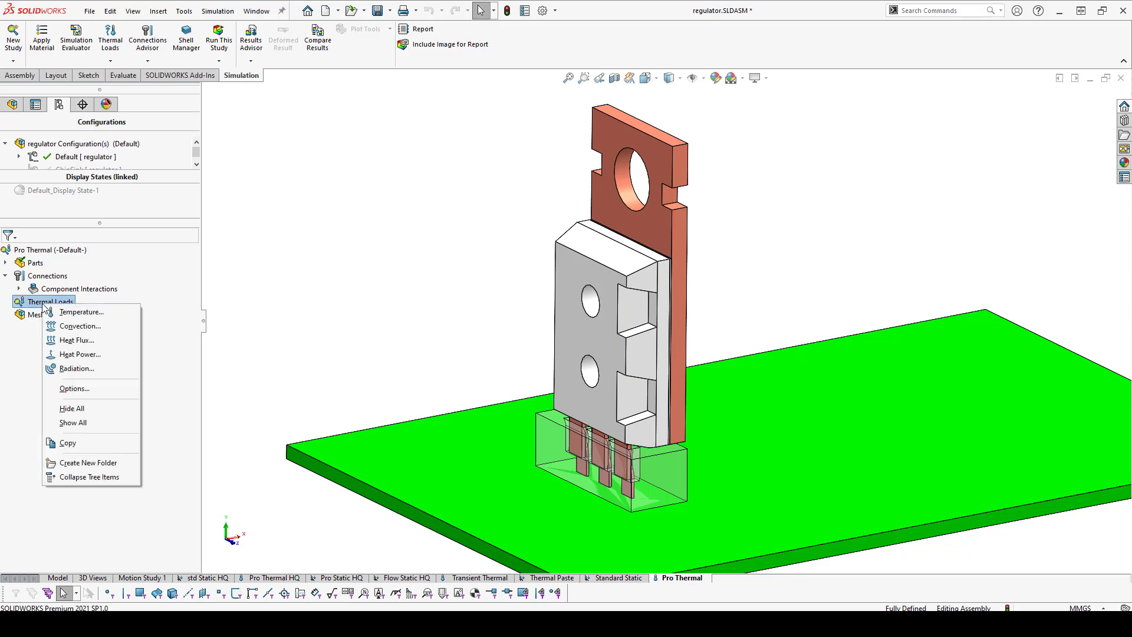
left_click(81, 355)
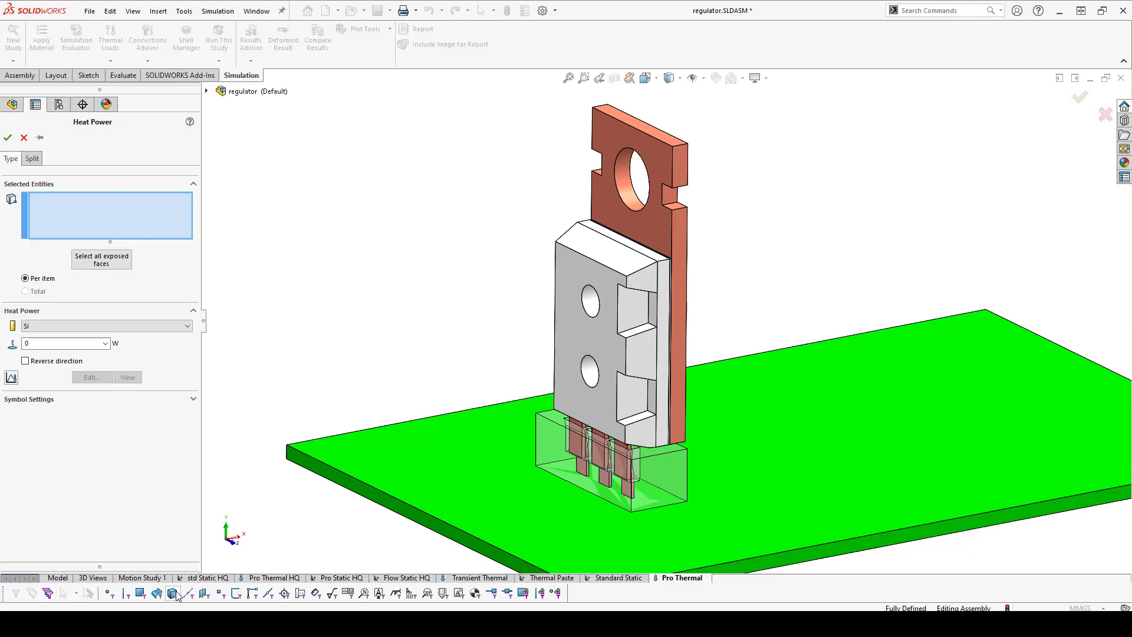
left_click(573, 324)
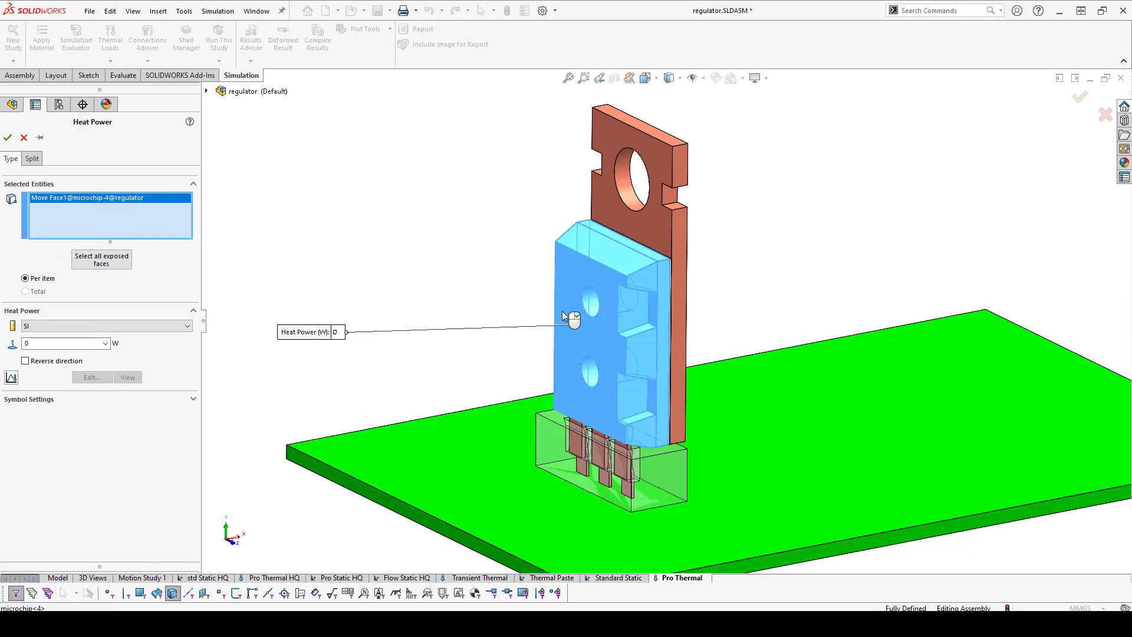
left_click(71, 346)
type("3")
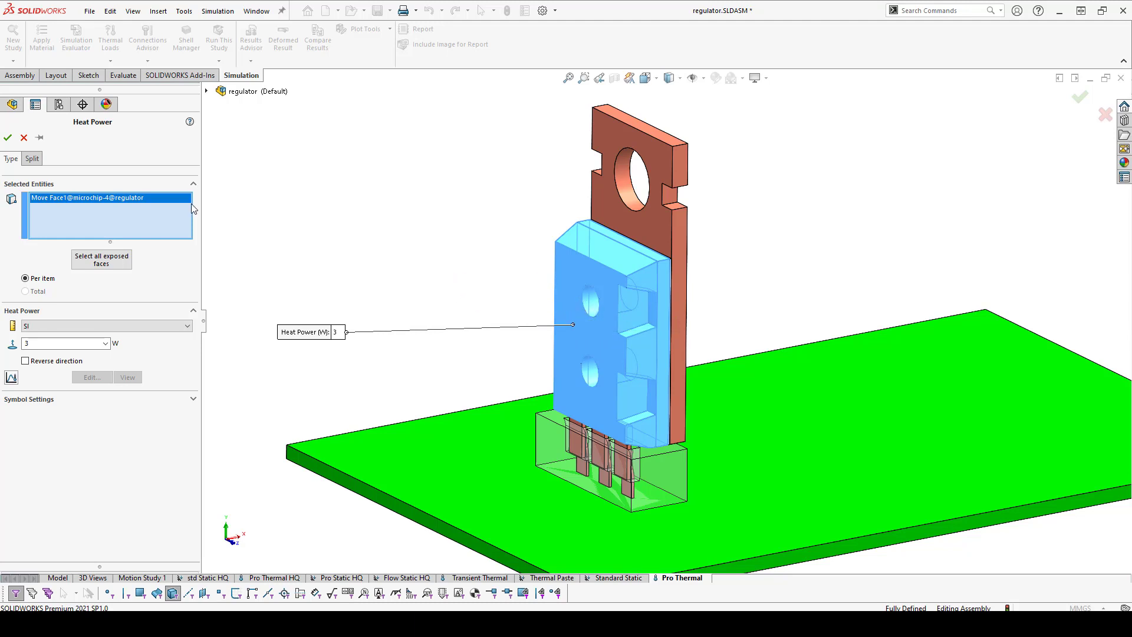
left_click(8, 139)
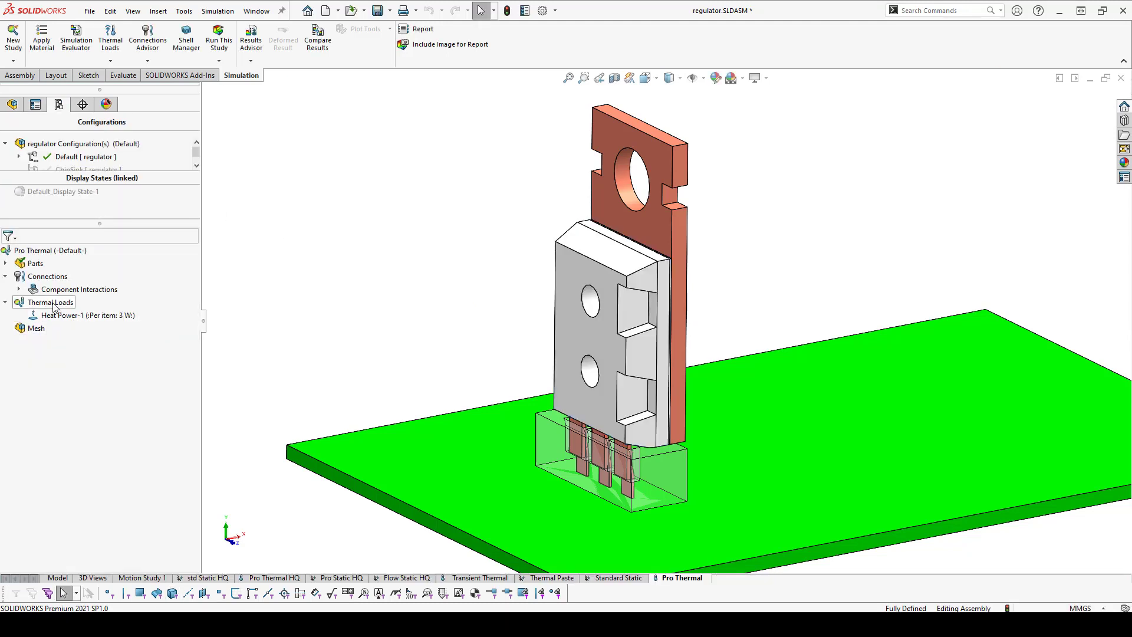
left_click(65, 315)
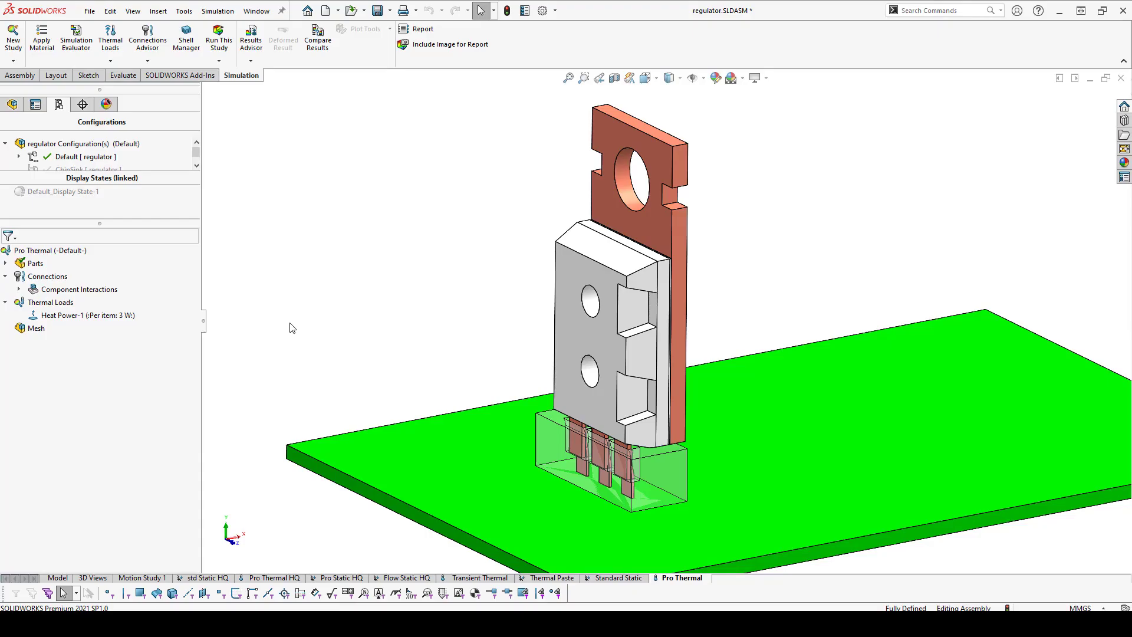
Step: Start a convection load and select the heat sink's back face, hole, top face, and one side's edge and notch faces
left_click(50, 302)
right_click(51, 301)
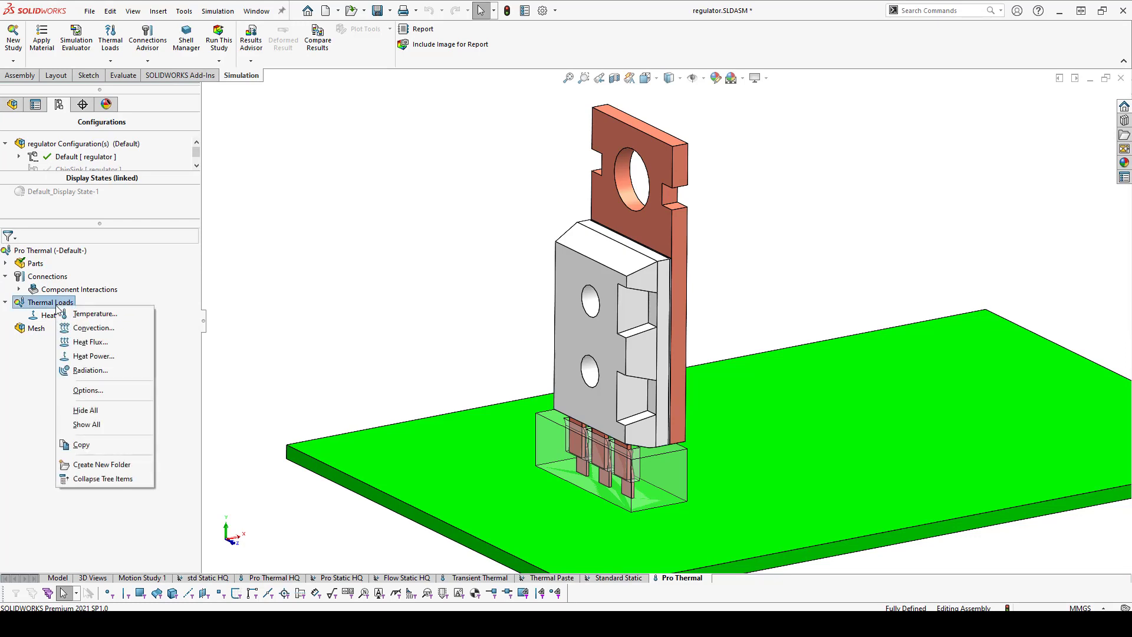
left_click(84, 335)
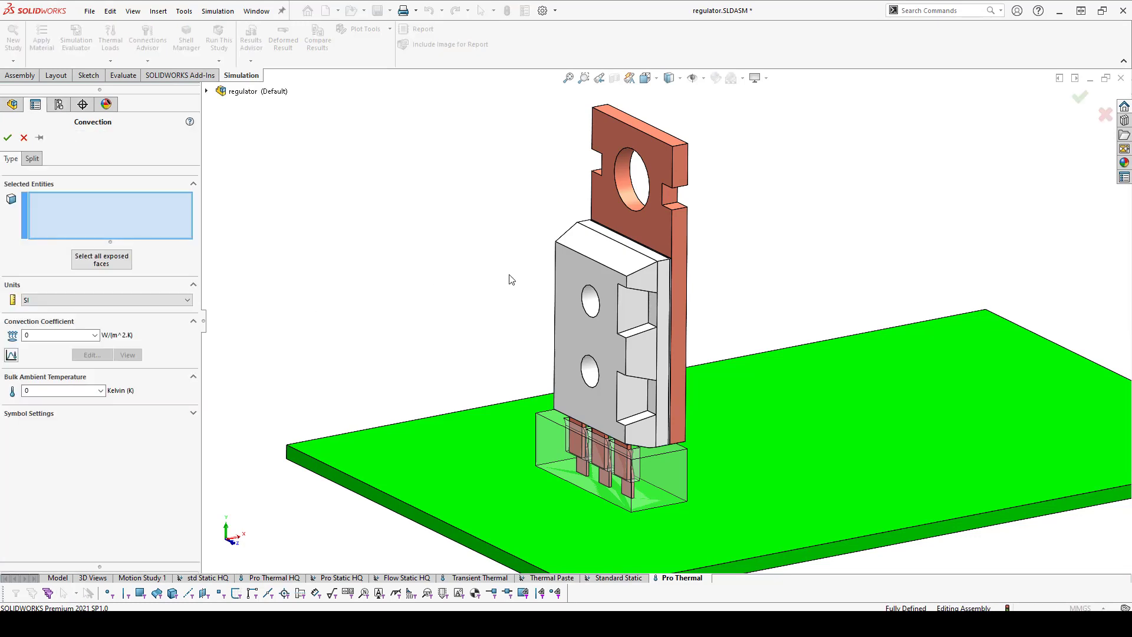
middle_click_drag(513, 246, 532, 298)
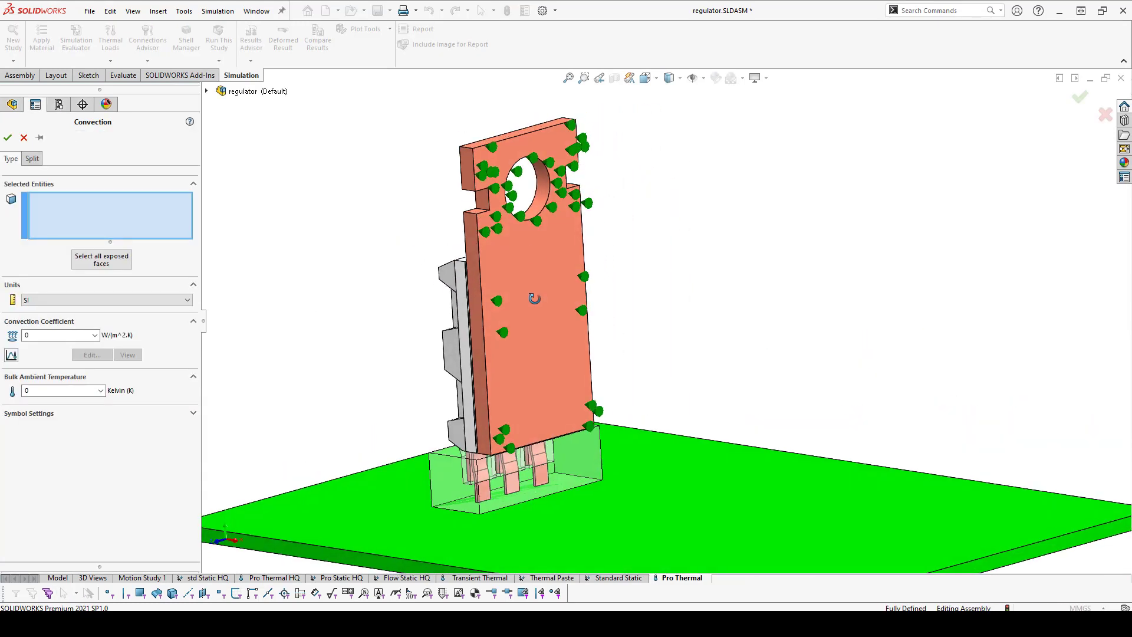
left_click(525, 244)
left_click(473, 217)
scroll(481, 210, "up", 5)
left_click(509, 226)
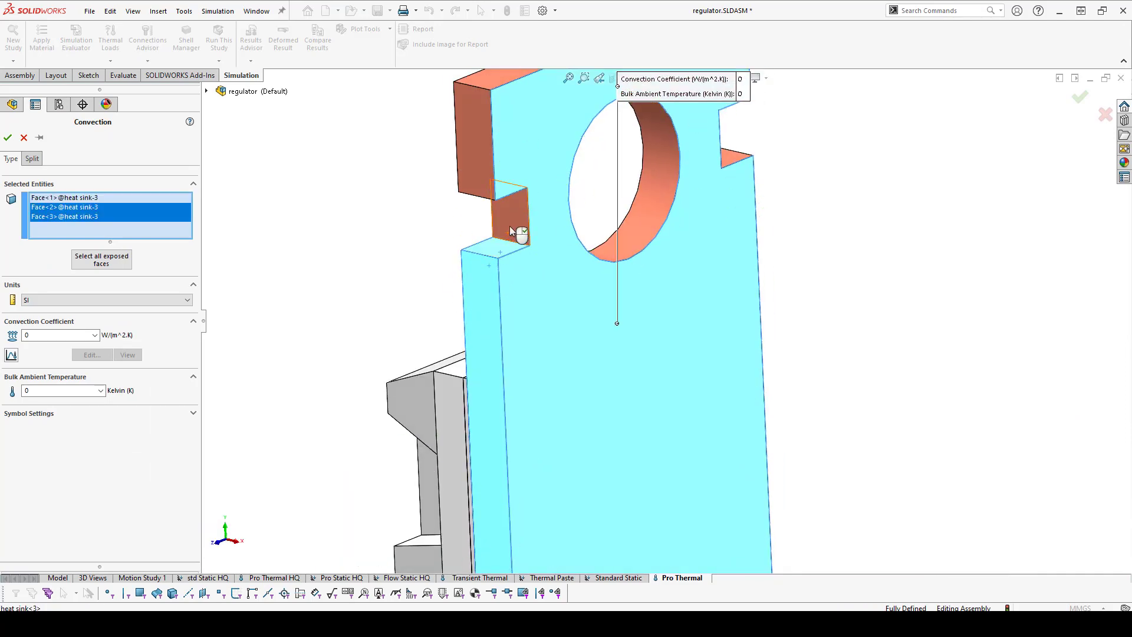
left_click(500, 252)
left_click(607, 253)
left_click(484, 157)
scroll(493, 157, "up", 2)
left_click(584, 143)
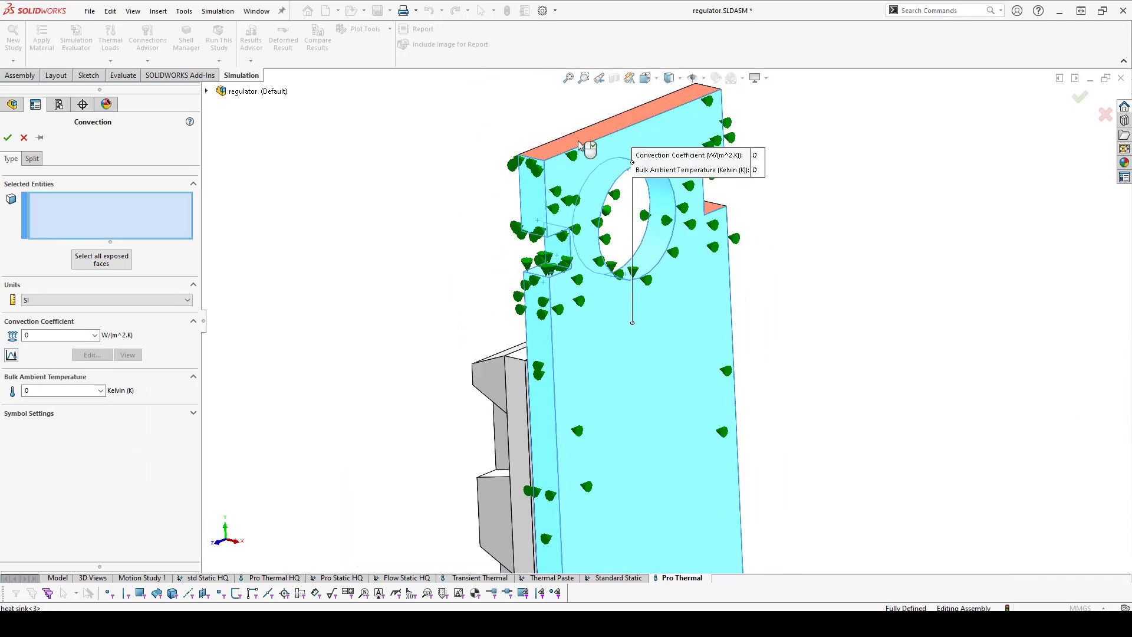
Step: Add the edge and notch faces on the heat sink's opposite side to the convection selection
middle_click_drag(648, 170, 566, 153)
left_click(754, 154)
left_click(723, 195)
mouse_move(731, 194)
middle_mouse_down()
mouse_move(742, 222)
mouse_move(734, 175)
middle_mouse_up()
left_click(741, 219)
left_click(742, 239)
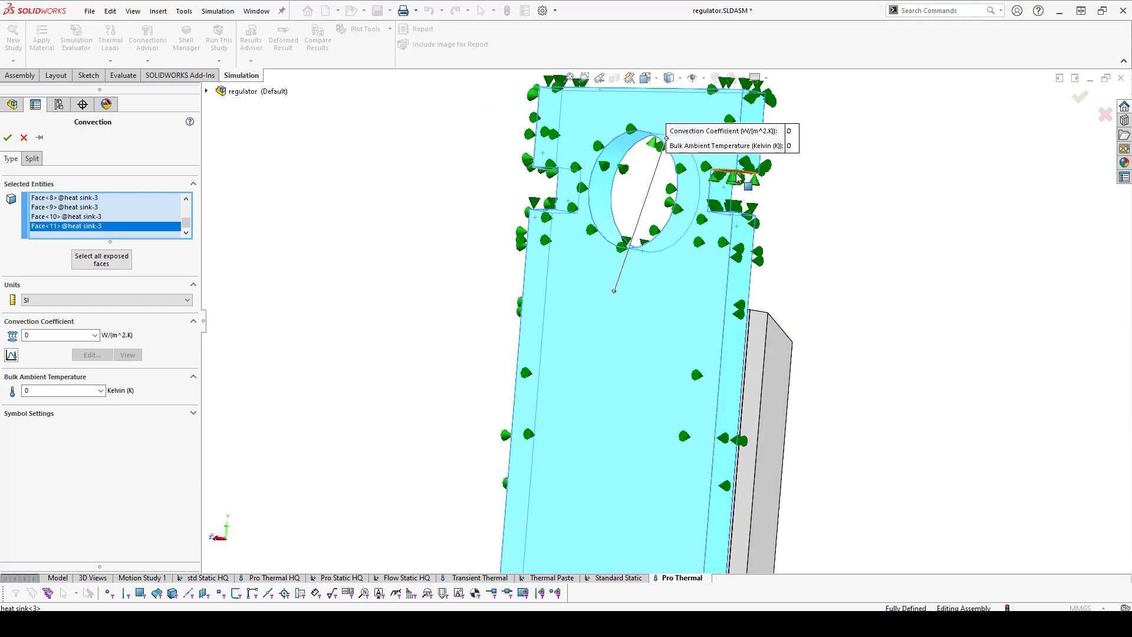
left_click(734, 176)
Step: Turn off the convection symbol preview and finish selecting the heat sink's side and notch faces
left_click(30, 415)
left_click(26, 463)
middle_click_drag(519, 241, 547, 174)
left_click(544, 168)
left_click(550, 167)
left_click(549, 172)
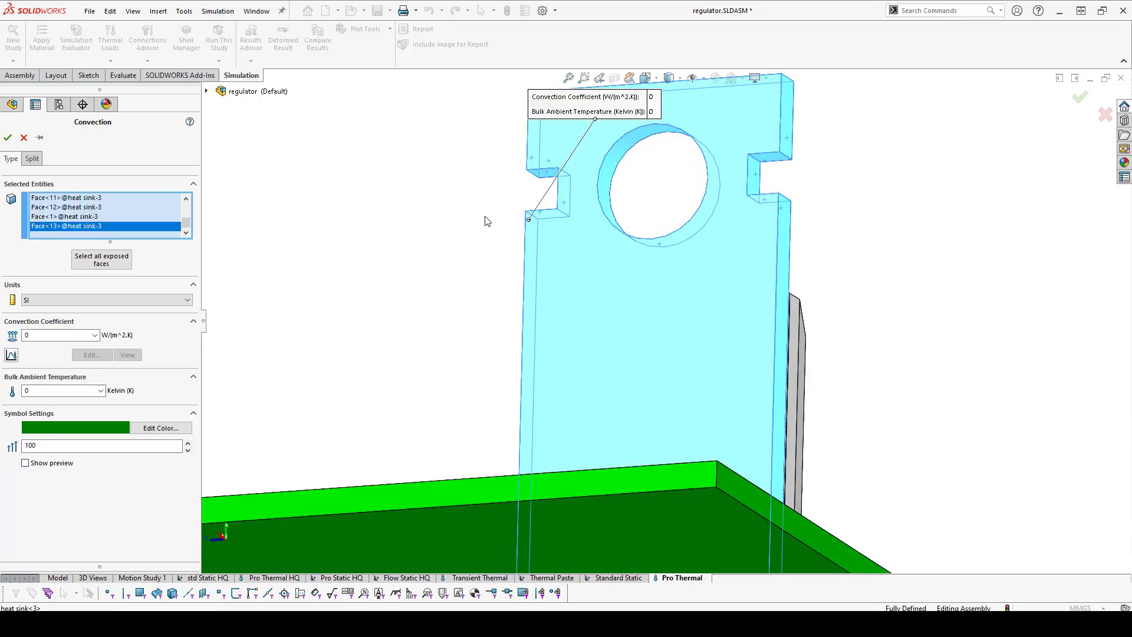
Step: Add three outer side faces of the connector below the heat sink to the convection selection
middle_click_drag(522, 242, 692, 359)
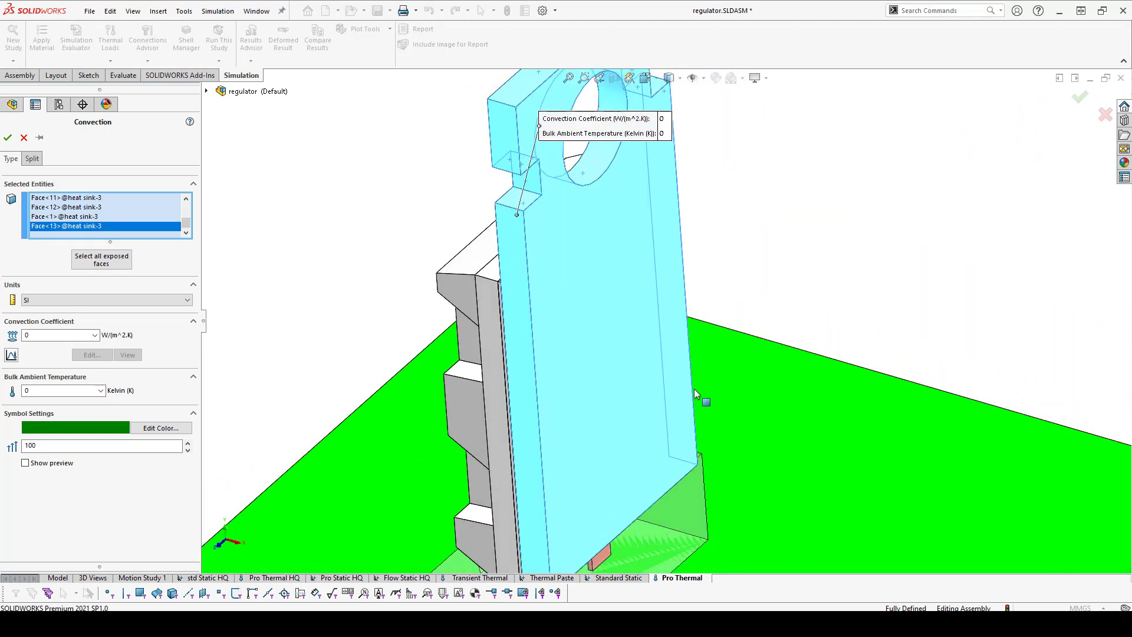
scroll(727, 443, "up", 3)
scroll(639, 404, "down", 3)
middle_click_drag(639, 405, 756, 303)
left_click(702, 303)
left_click(405, 316)
left_click(765, 276)
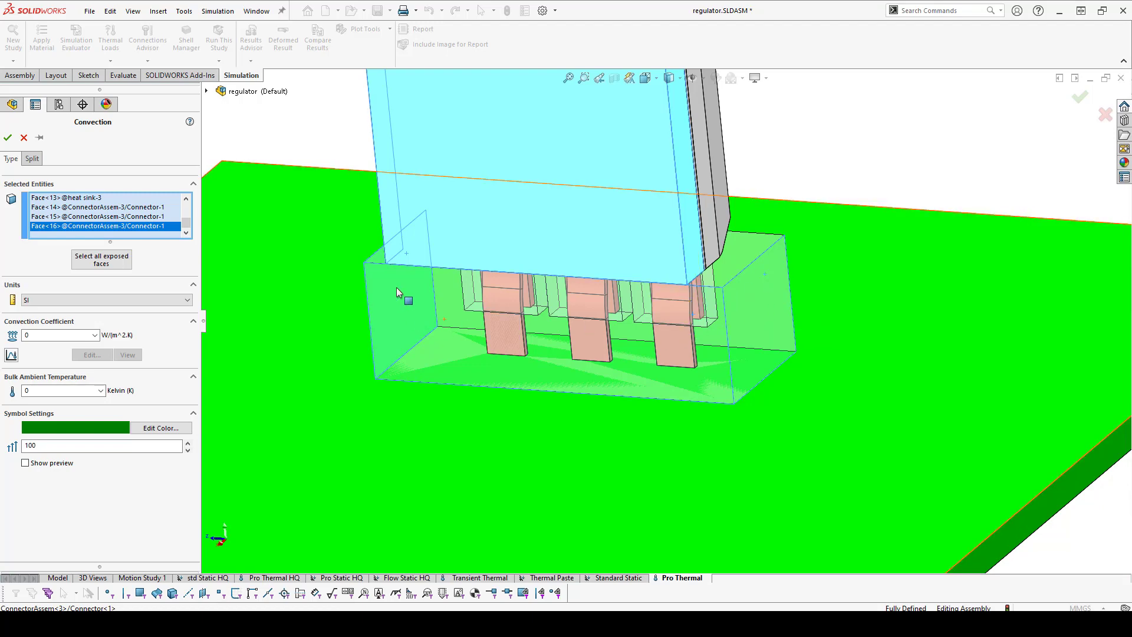
Step: Apply this convection with a coefficient of 50 W/(m^2.K) and 300 K bulk ambient temperature, keeping the Convection settings open for another load
middle_click_drag(396, 288, 647, 317)
scroll(662, 309, "up", 4)
scroll(647, 316, "up", 2)
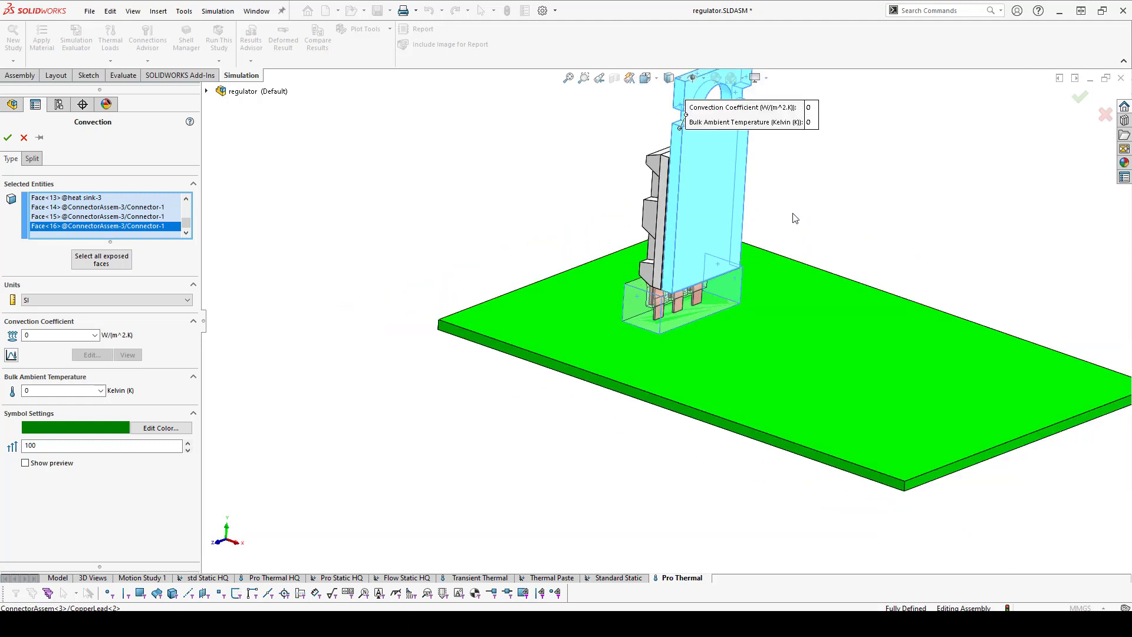
scroll(683, 244, "down", 3)
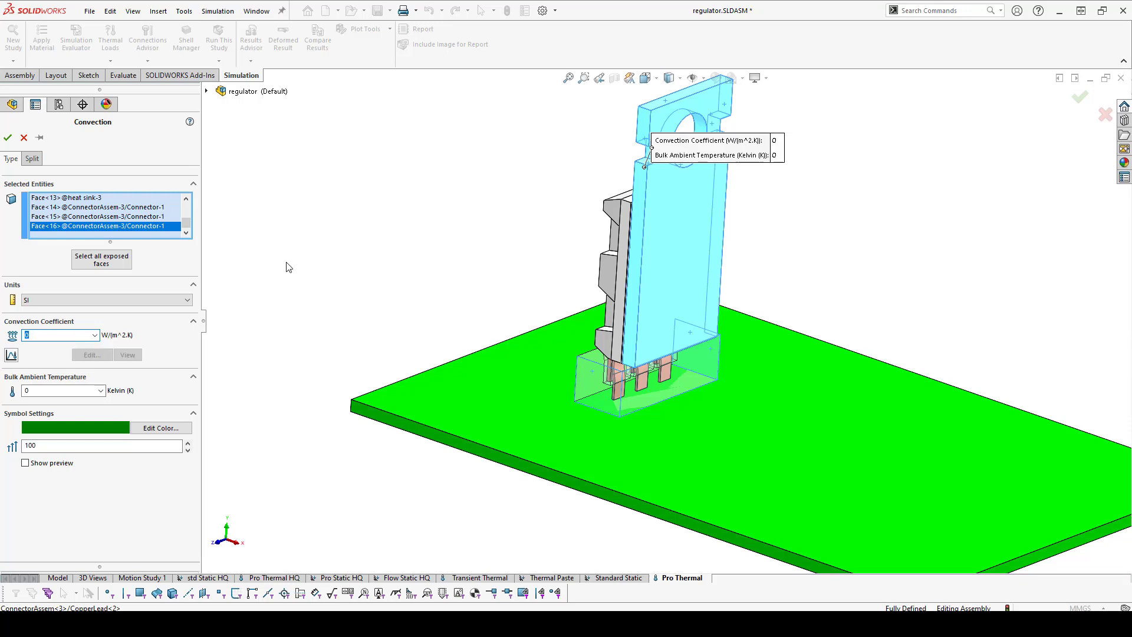
middle_click_drag(498, 185, 533, 203)
left_click(51, 333)
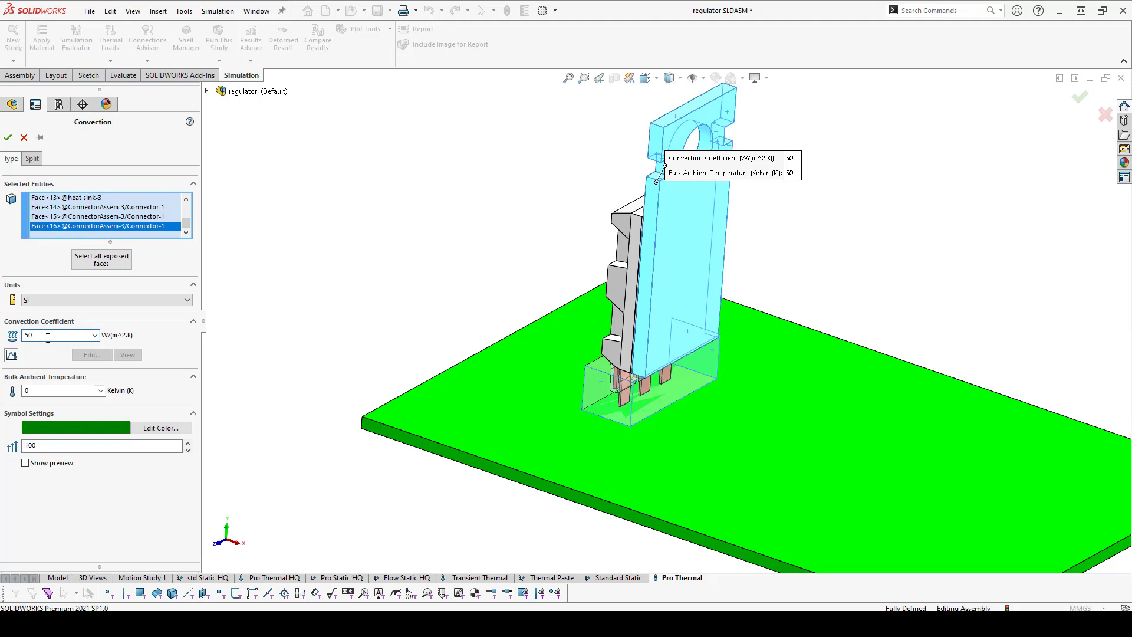
left_click(49, 390)
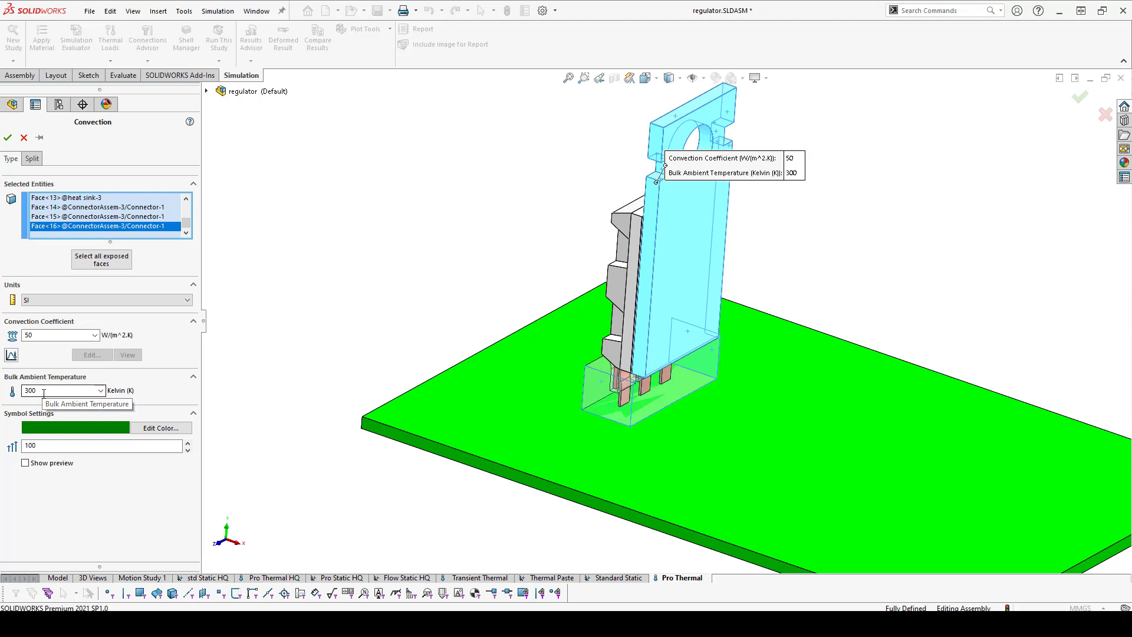
left_click(39, 137)
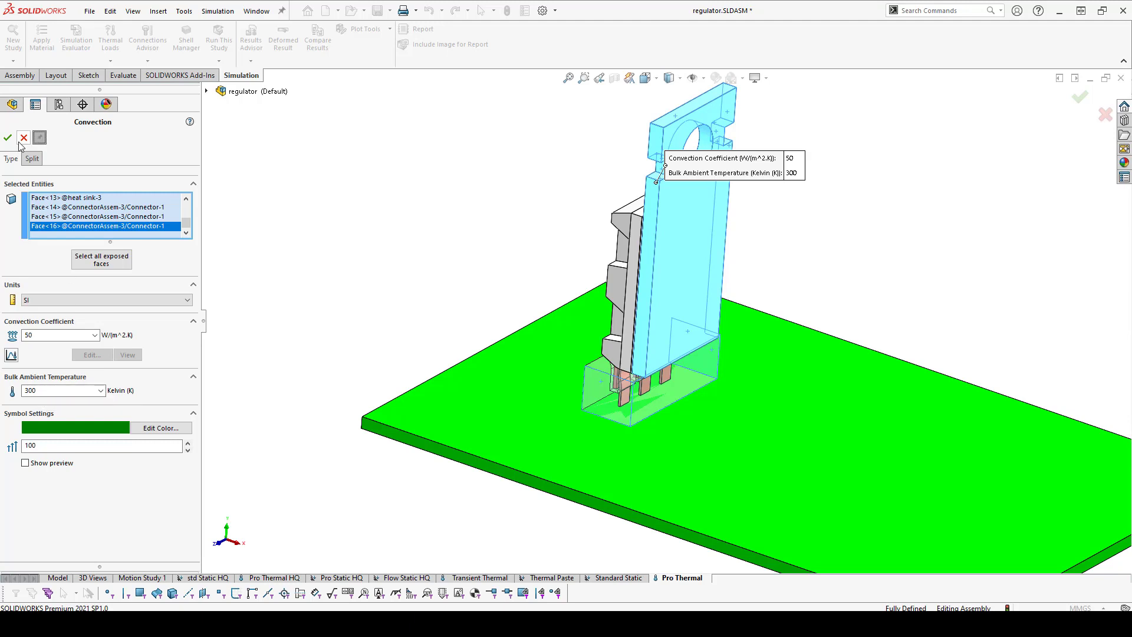
left_click(8, 138)
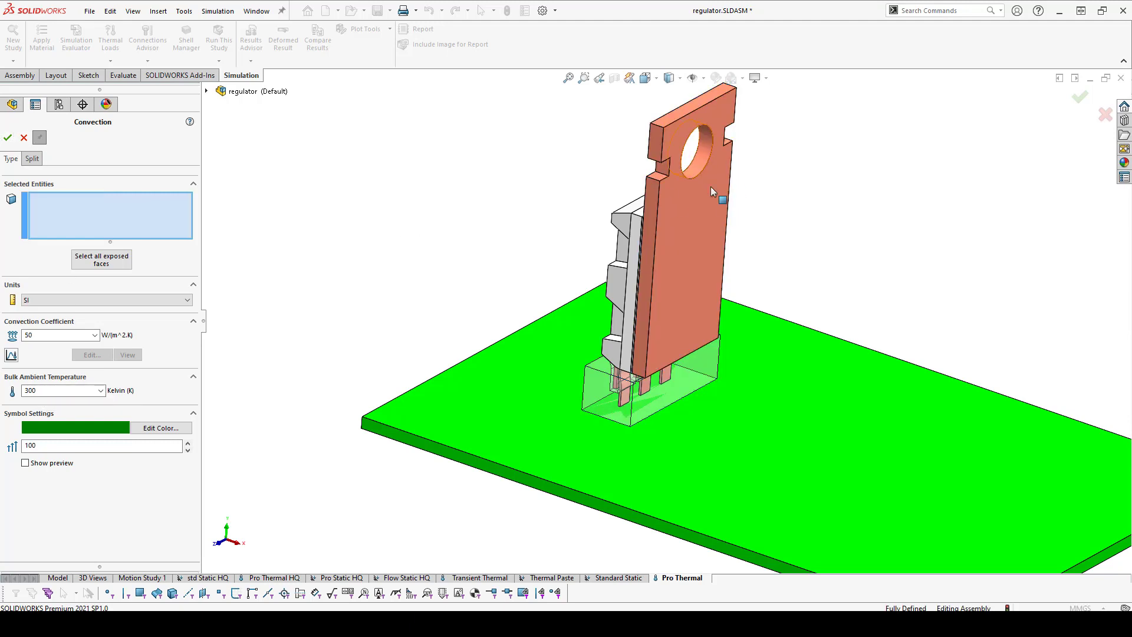
Step: Select the heat sink's exposed front face and the microchip's front, upper bevel and adjoining side faces for a second convection
middle_click_drag(711, 188, 782, 202)
scroll(671, 197, "down", 5)
left_click(670, 197)
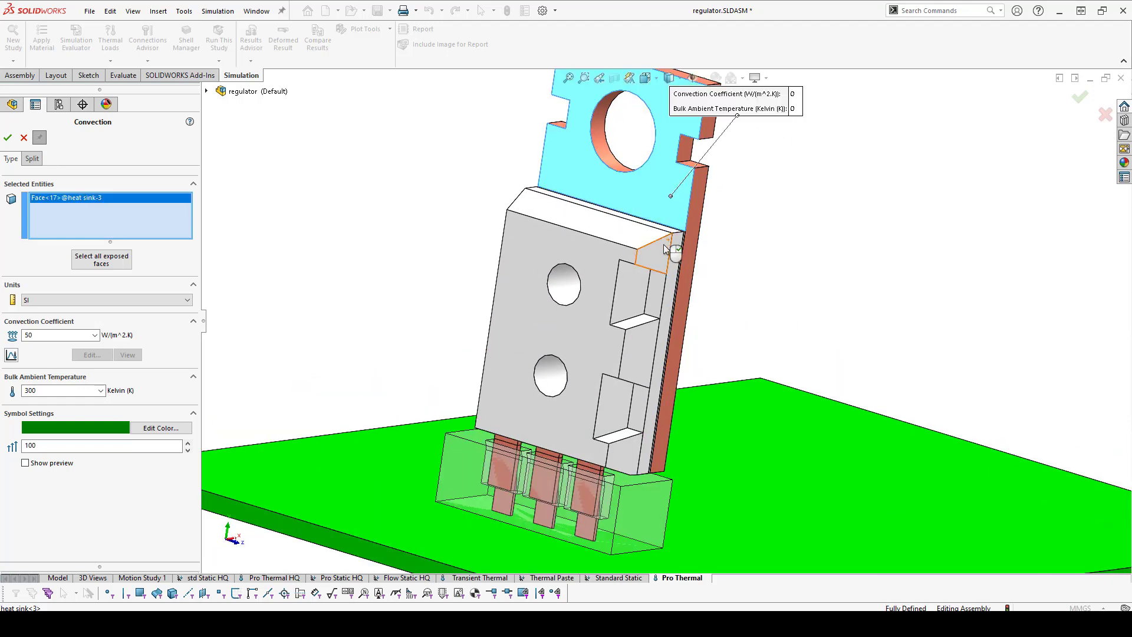
middle_click_drag(666, 247, 654, 253)
left_click(654, 244)
left_click(643, 253)
left_click(637, 259)
left_click(631, 264)
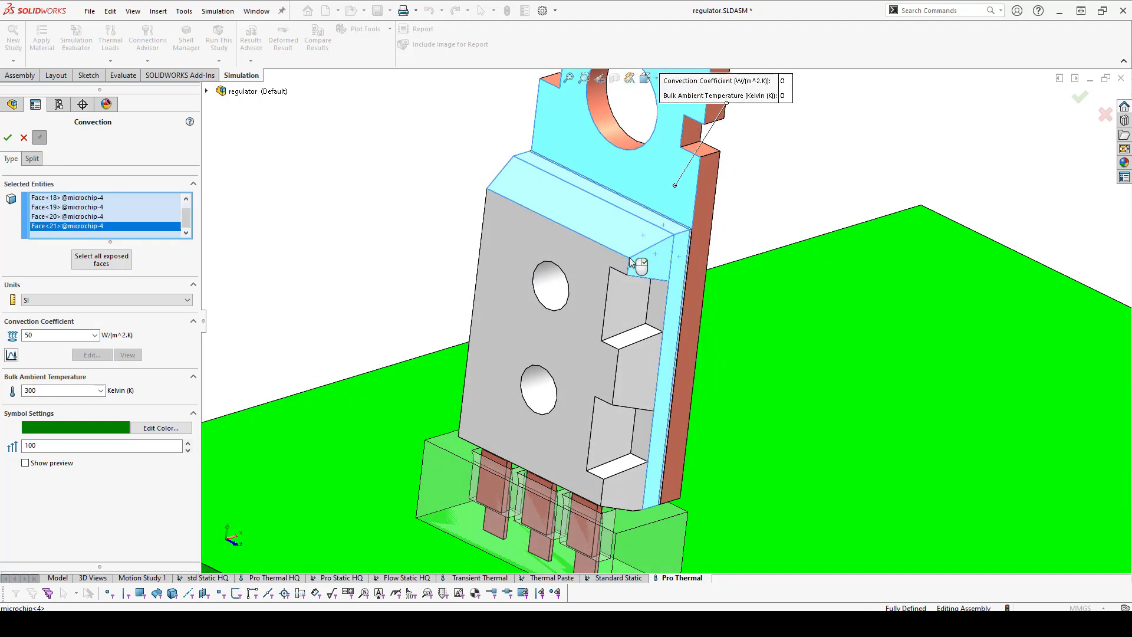
left_click(603, 256)
Step: Add the microchip's upper side recess faces and the face between the two recesses to the second convection
middle_click_drag(635, 298, 652, 266)
left_click(651, 267)
left_click(621, 288)
left_click(650, 295)
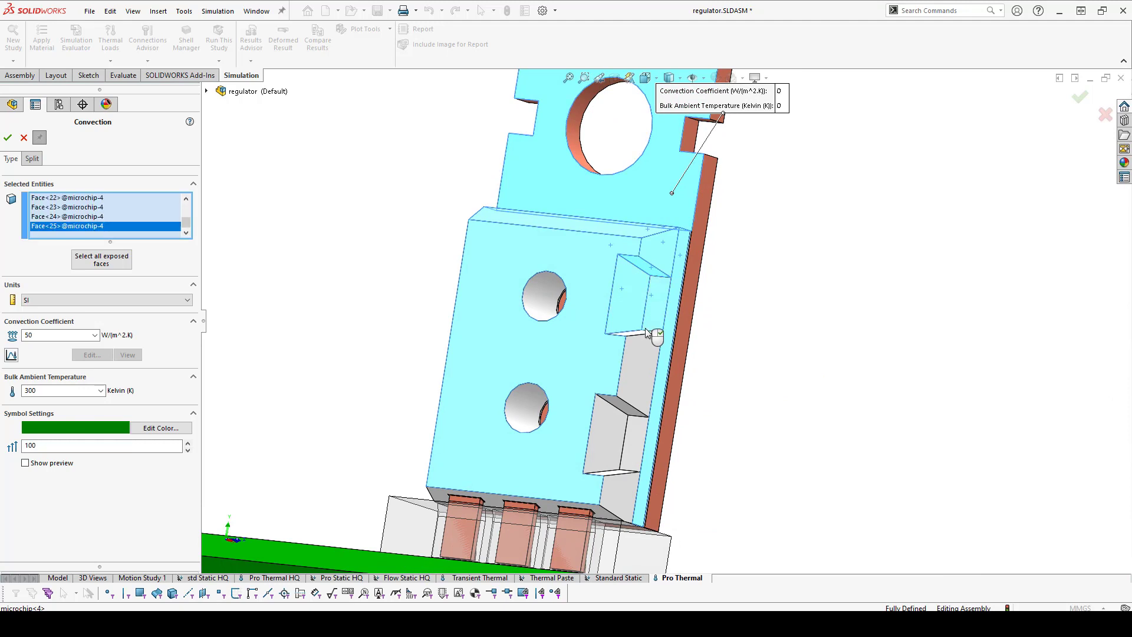
middle_click_drag(646, 333, 648, 339)
left_click(647, 336)
left_click(641, 354)
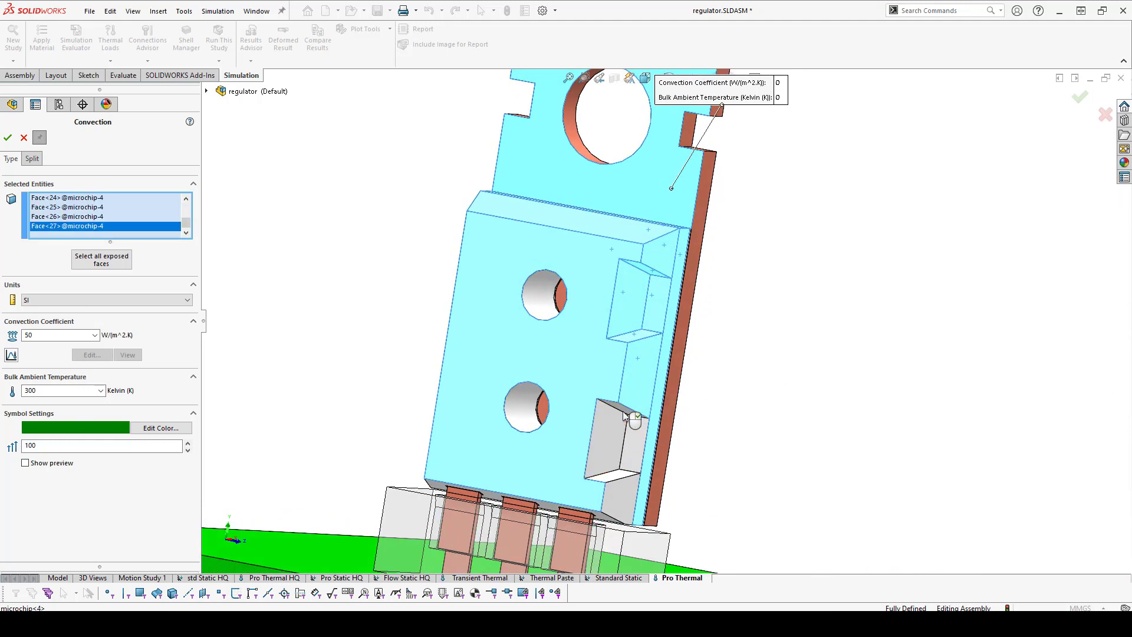
Step: Add the microchip's lower recess faces, the faces beneath it, and the opposite side faces to the second convection
left_click(626, 415)
left_click(644, 444)
left_click(630, 485)
left_click(616, 516)
left_click(633, 495)
middle_click_drag(633, 495, 534, 407)
left_click(443, 287)
left_click(416, 277)
Step: Set the second convection's coefficient to 25 W/(m^2.K), add the connector's chip-side outer face, and apply the load at 300 K
left_click_drag(23, 335, 40, 333)
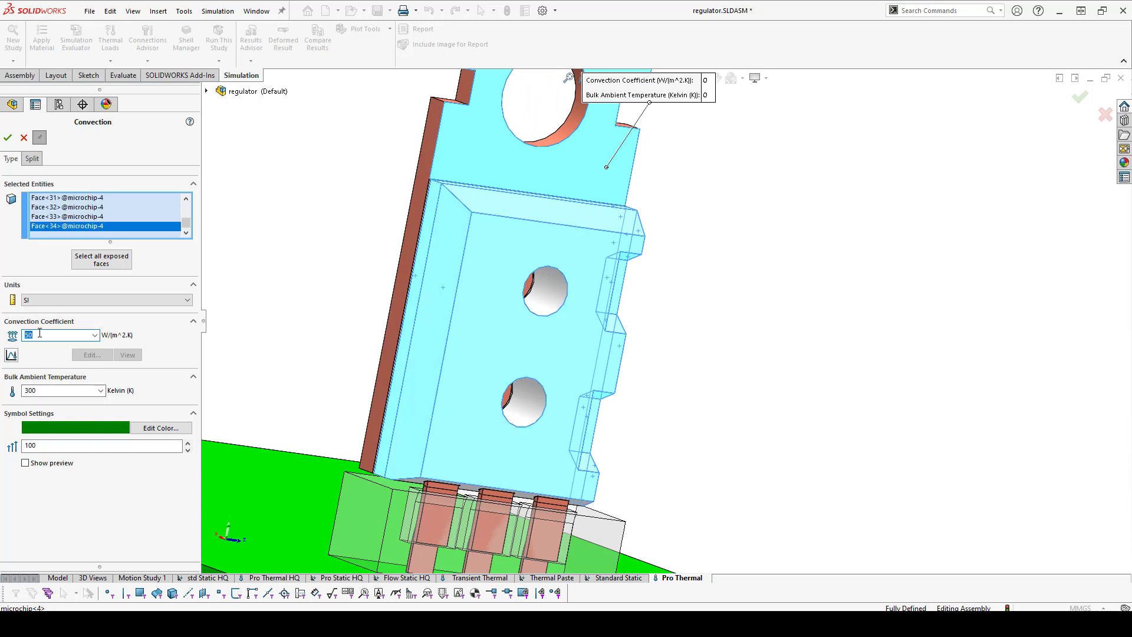
type("25")
scroll(565, 377, "up", 2)
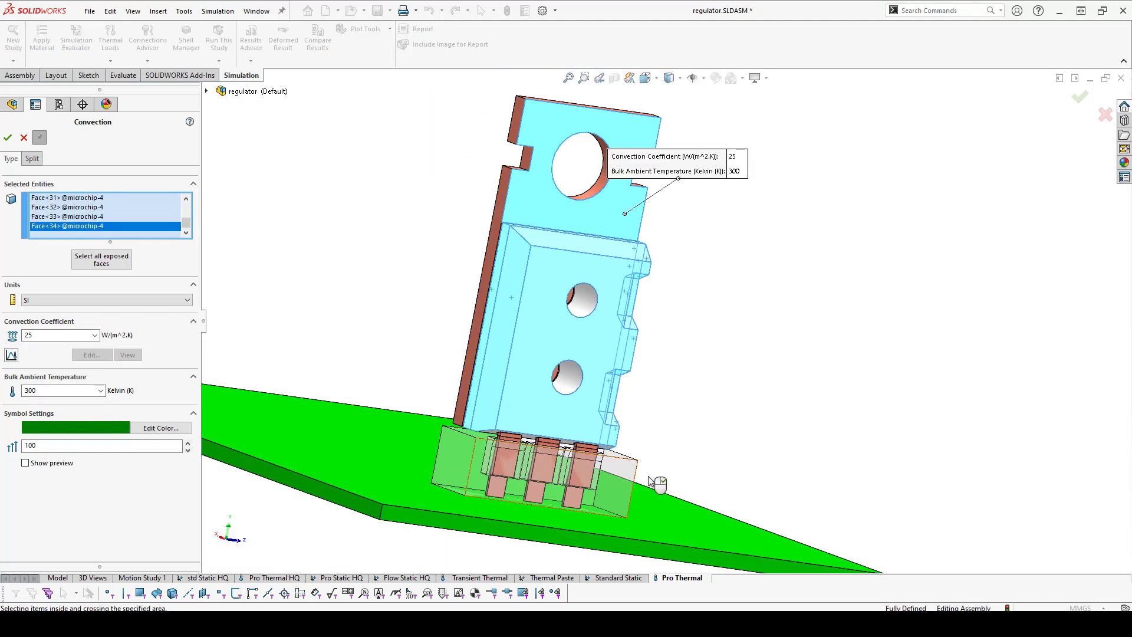
left_click(623, 471)
middle_click_drag(623, 471, 599, 455)
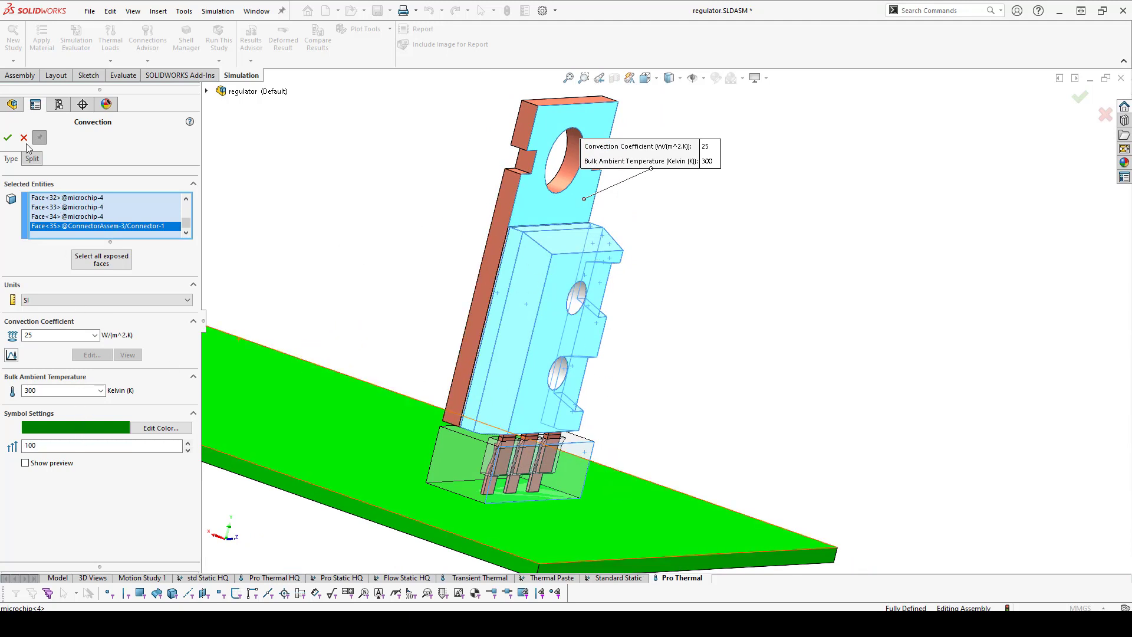
left_click(8, 137)
Step: Apply a third convection of 10 W/(m^2.K) at 300 K ambient to the PCB's top face and finish adding convections
mouse_move(566, 330)
middle_mouse_down()
mouse_move(328, 253)
mouse_move(404, 315)
mouse_move(521, 357)
mouse_move(552, 342)
middle_mouse_up()
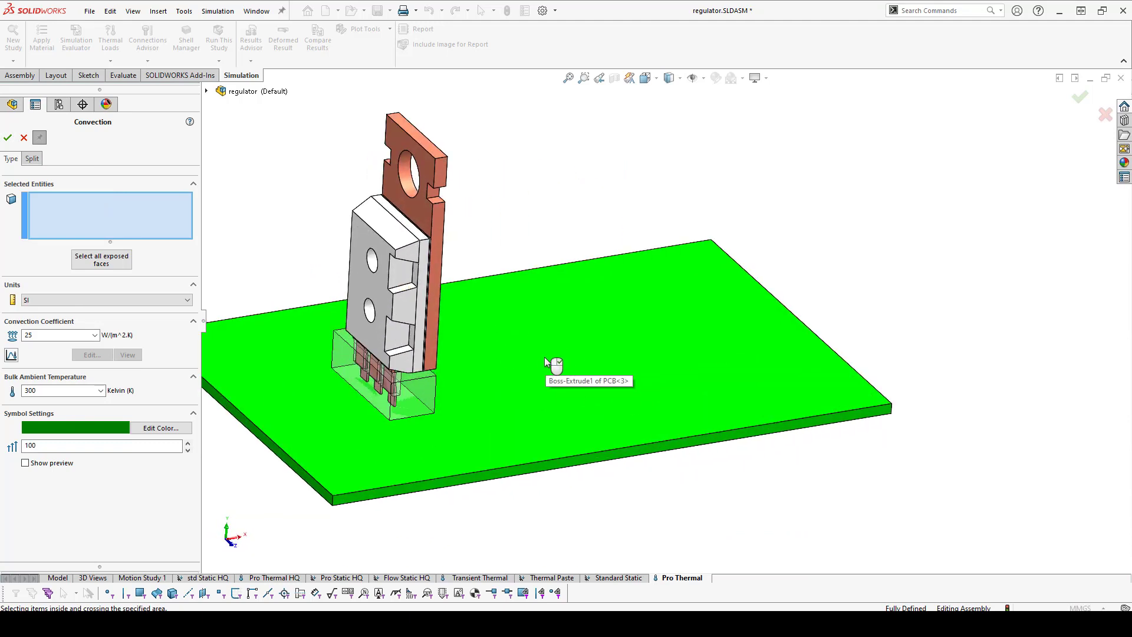
left_click(543, 356)
double_click(95, 335)
type("10")
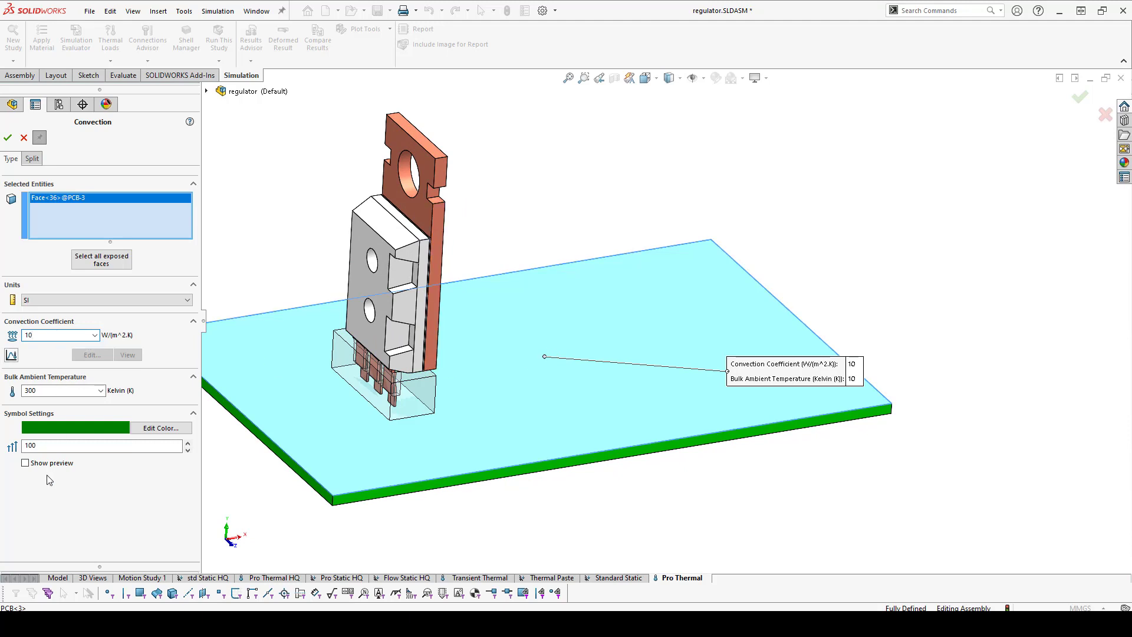
left_click(7, 137)
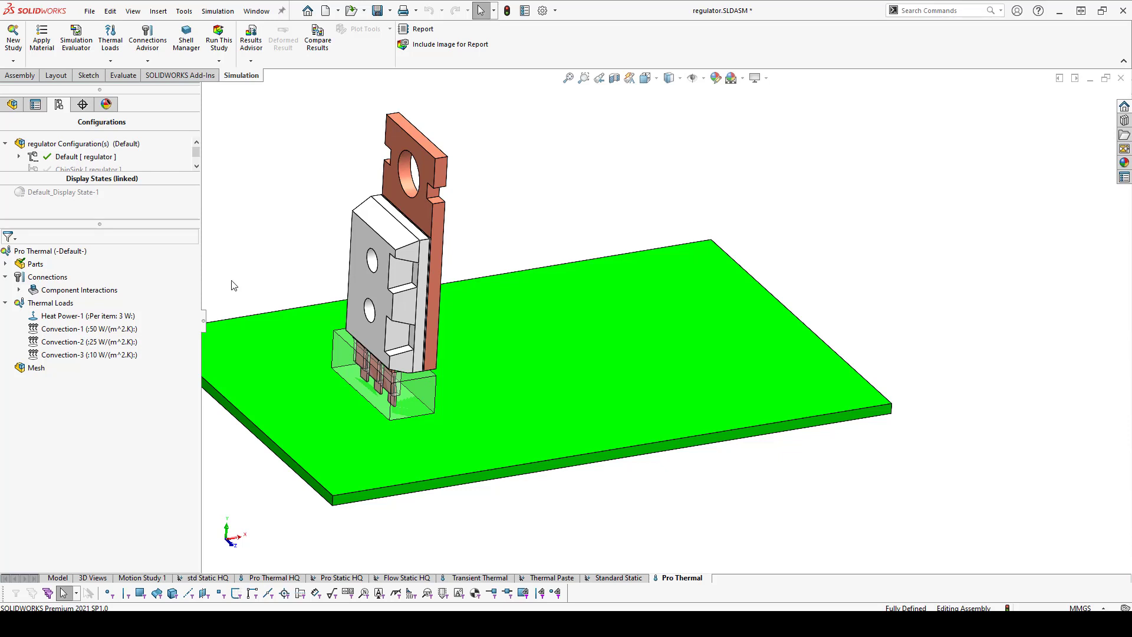
Step: Delete the global bonded interaction from the Pro Thermal study's component interactions and confirm the deletion
key("f")
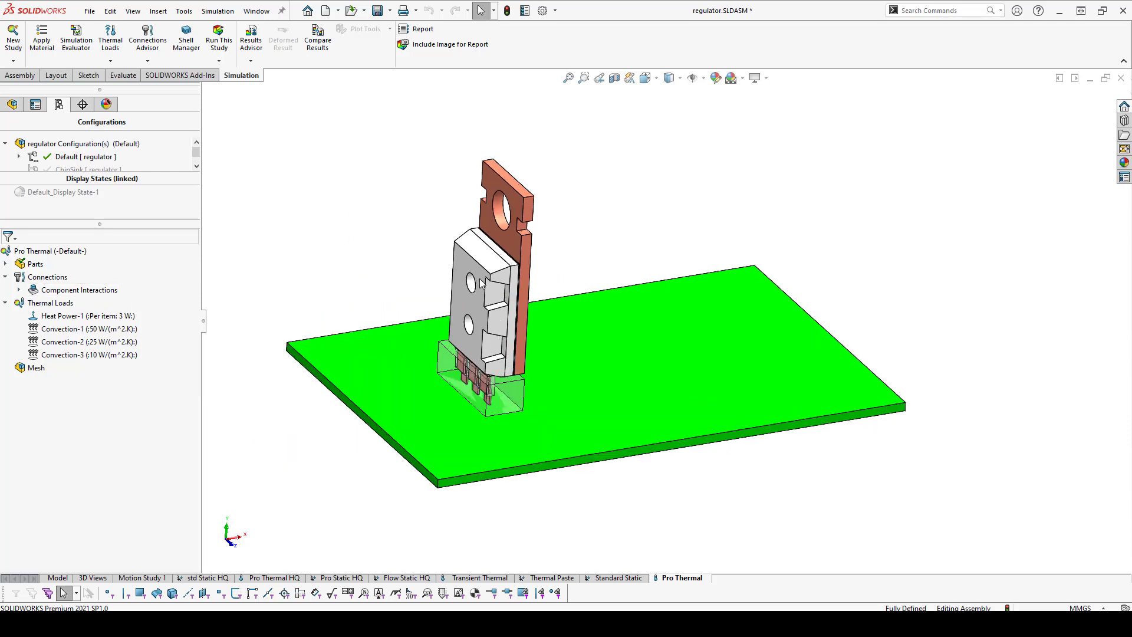
scroll(575, 400, "down", 3)
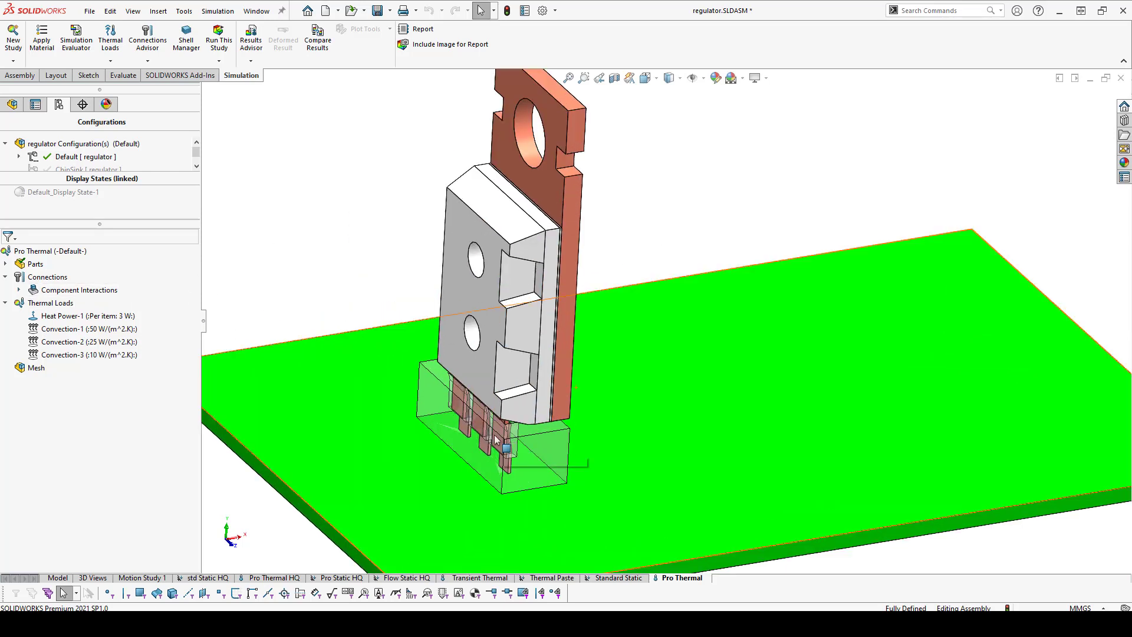
left_click(19, 289)
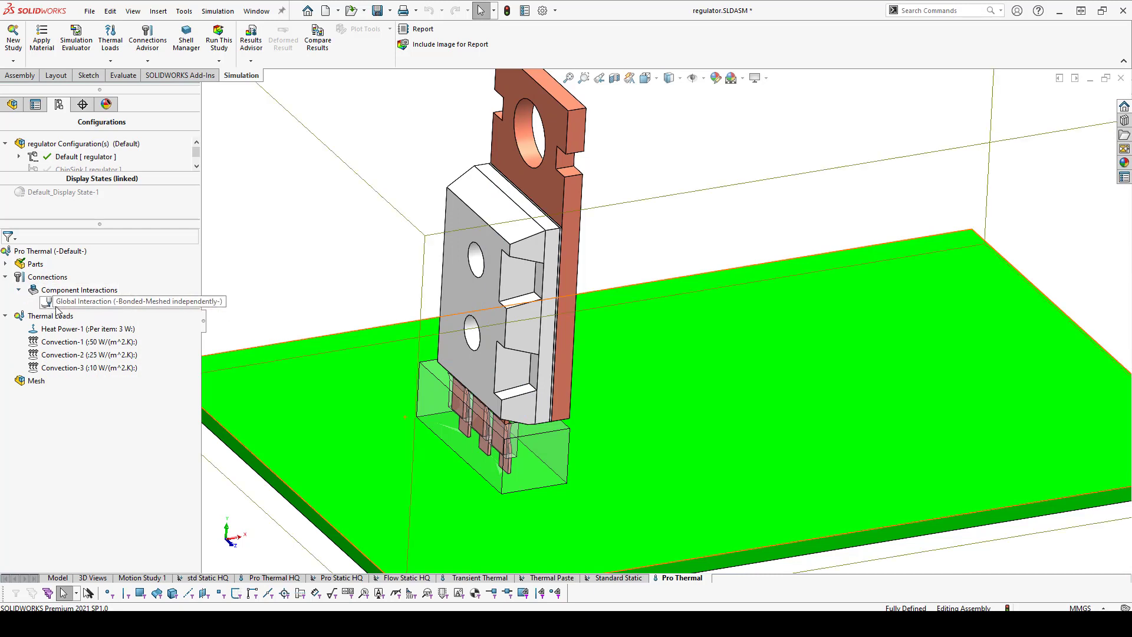
right_click(57, 306)
left_click(77, 354)
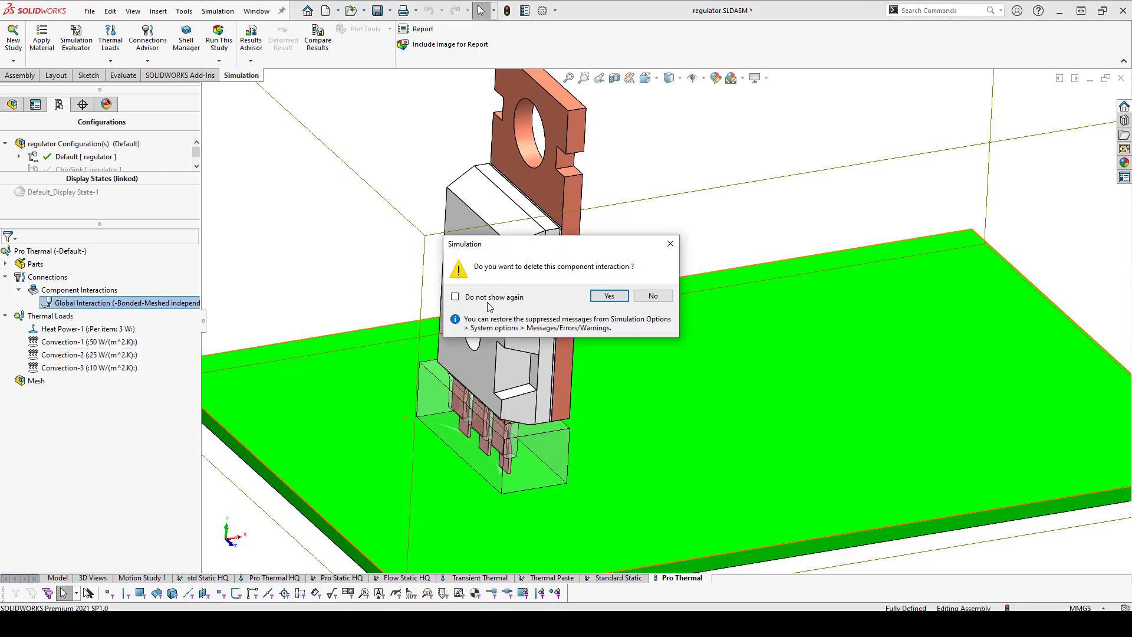
left_click(609, 296)
Step: Start a bonded component interaction and add the solder connection, Connection part, microchip and heat sink as its components
right_click(54, 277)
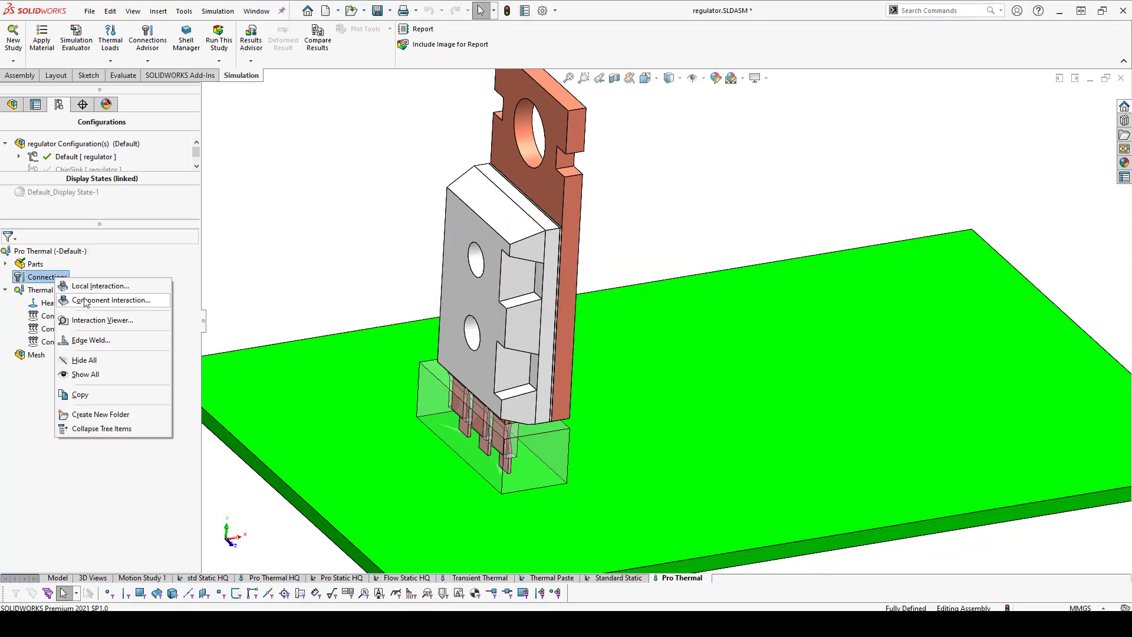
left_click(91, 300)
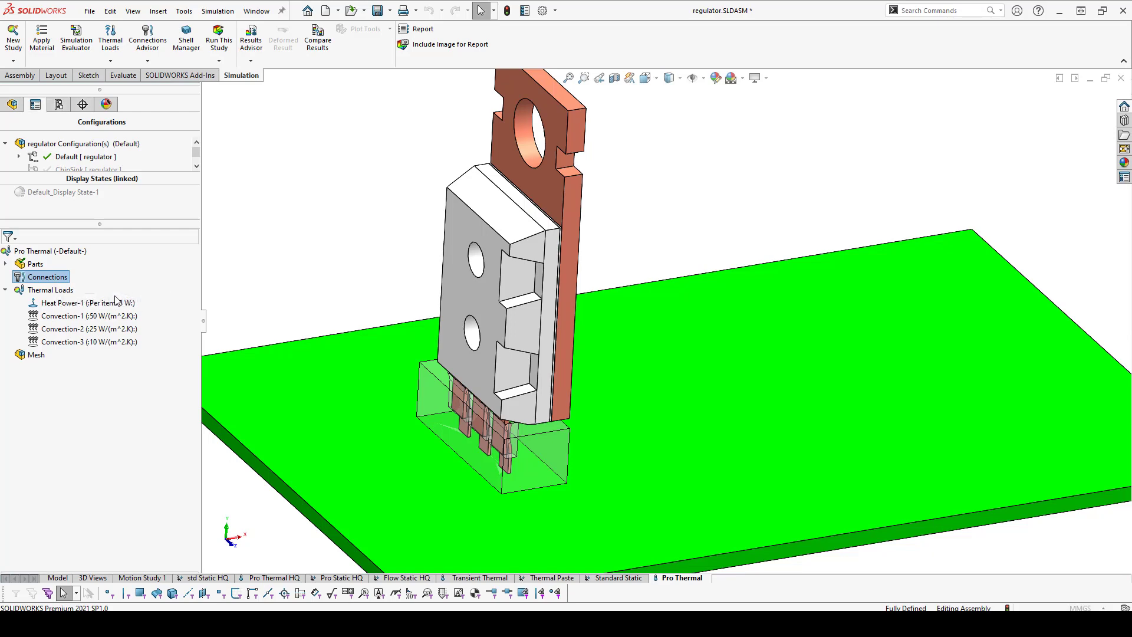
middle_click_drag(400, 237, 417, 202)
scroll(417, 202, "up", 2)
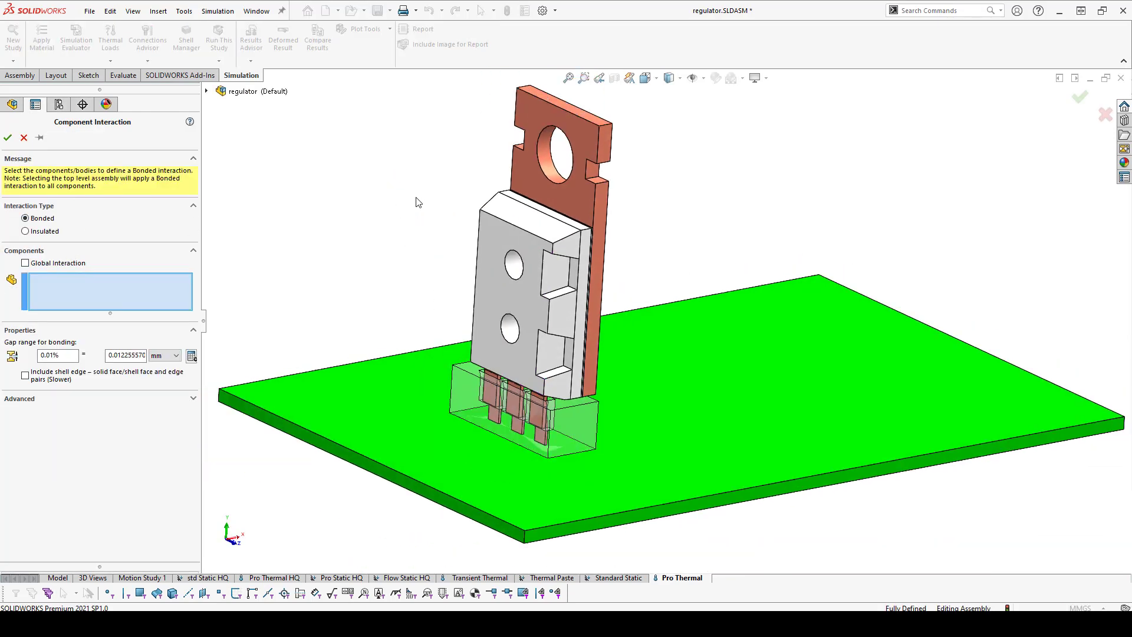
left_click_drag(468, 104, 654, 391)
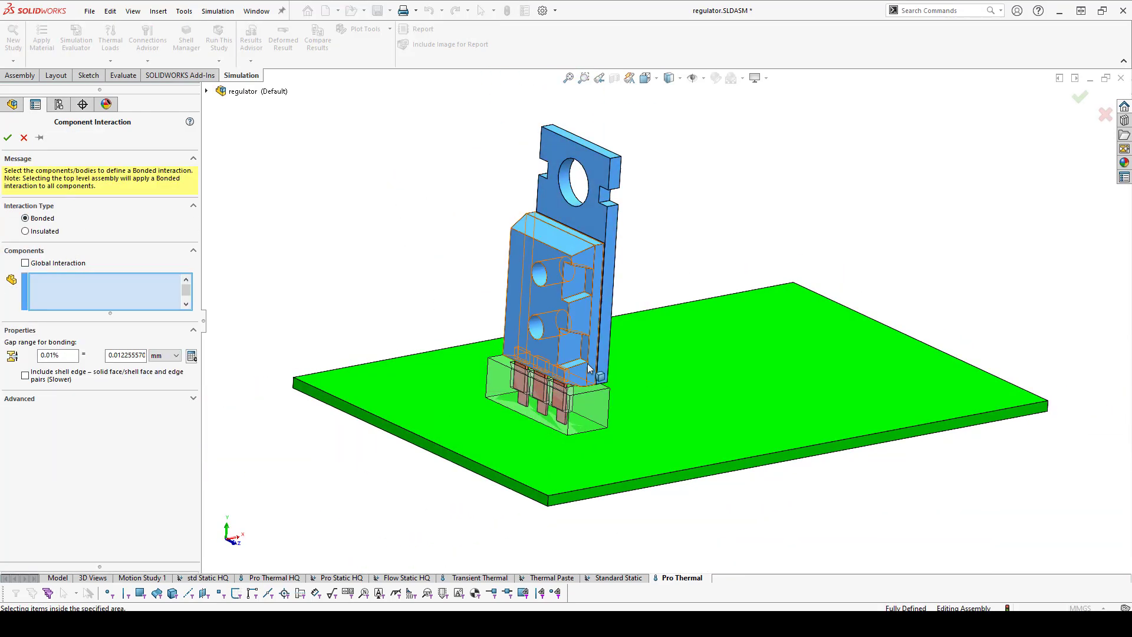
scroll(544, 363, "down", 3)
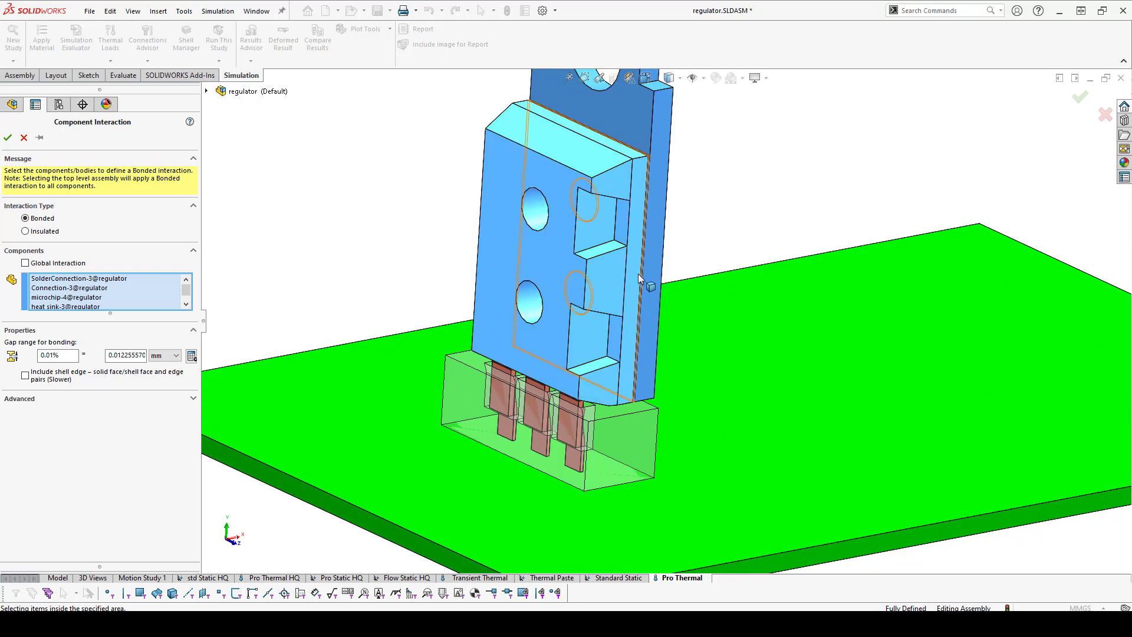
Step: Add the three copper blades below the microchip to the bonded interaction and apply it
middle_click_drag(527, 365, 543, 348)
scroll(524, 334, "down", 2)
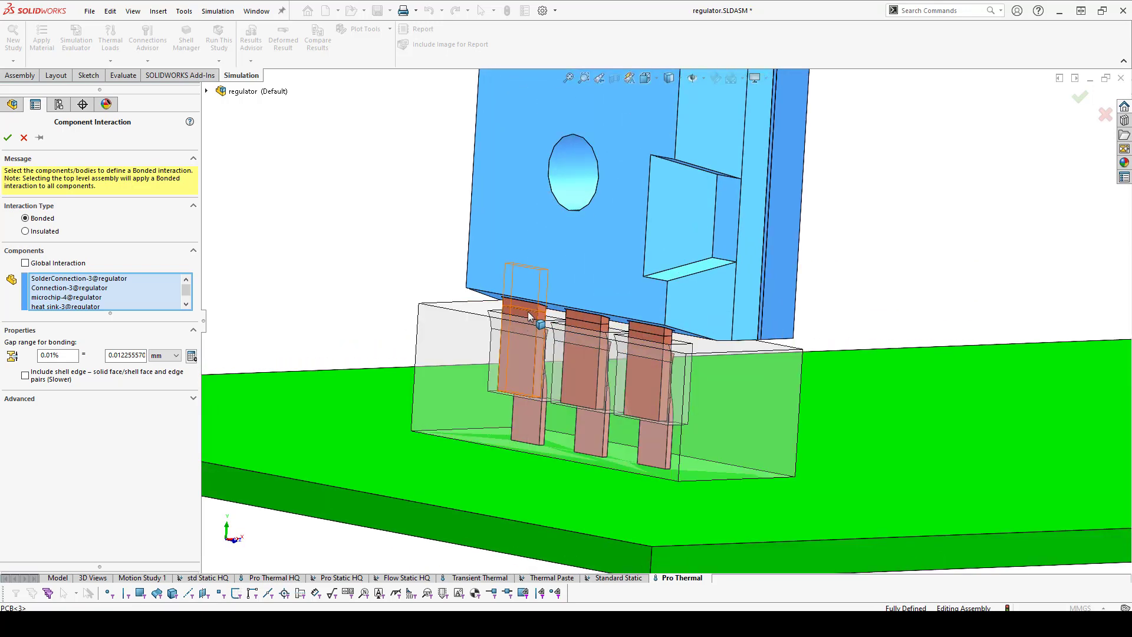
left_click(529, 318)
left_click(580, 330)
left_click(634, 336)
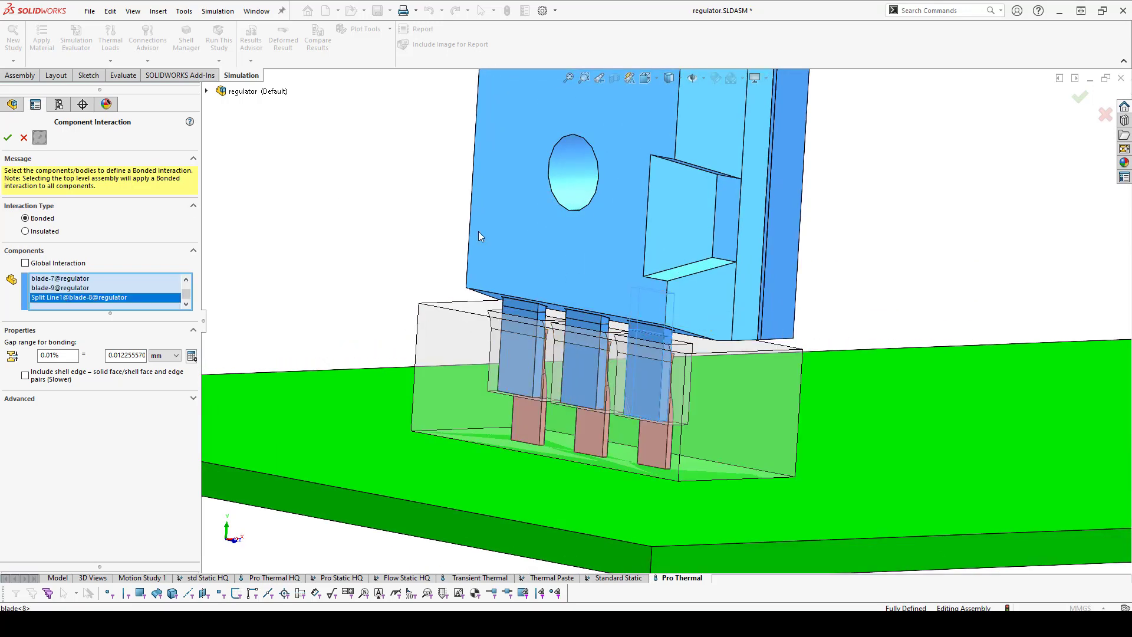
scroll(478, 236, "up", 3)
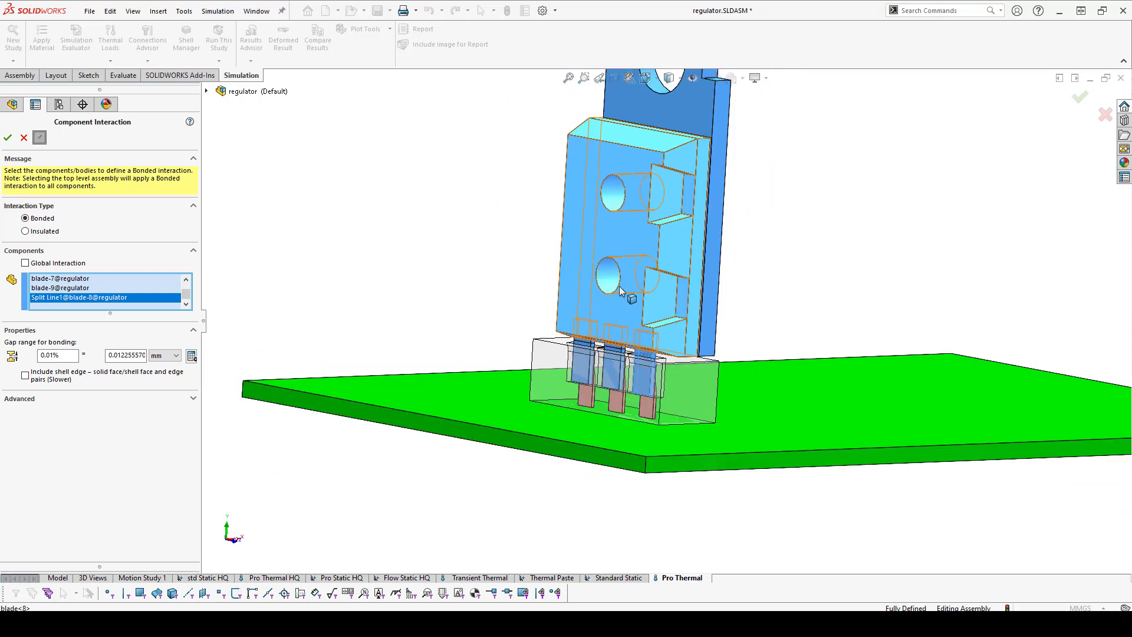
scroll(618, 285, "down", 1)
mouse_move(618, 285)
middle_mouse_down()
mouse_move(618, 260)
mouse_move(614, 298)
middle_mouse_up()
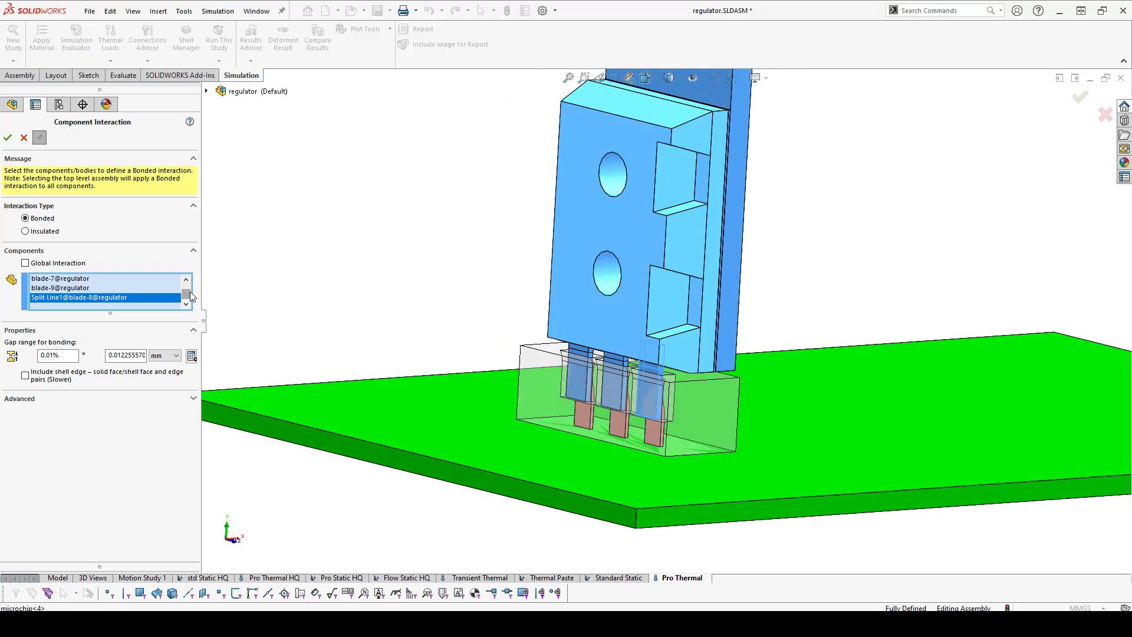
scroll(177, 283, "up", 3)
left_click(8, 139)
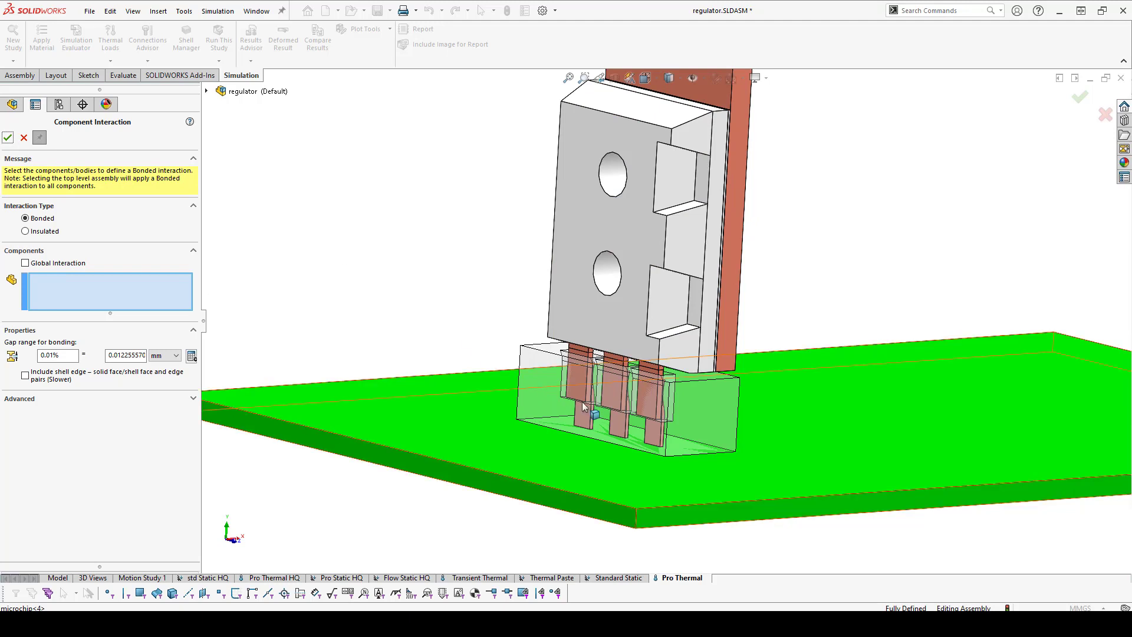
Step: Create a second bonded component interaction with the connector housing, the PCB and the three copper leads
scroll(479, 295, "down", 3)
left_click(481, 297)
left_click(406, 388)
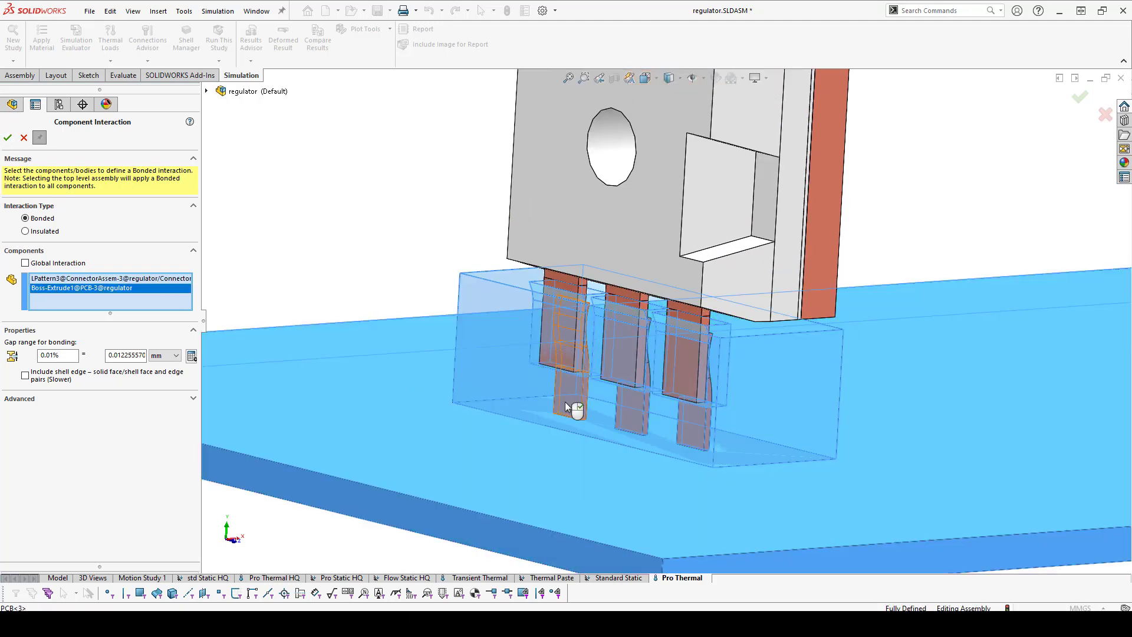
left_click(568, 403)
left_click(619, 405)
left_click(693, 425)
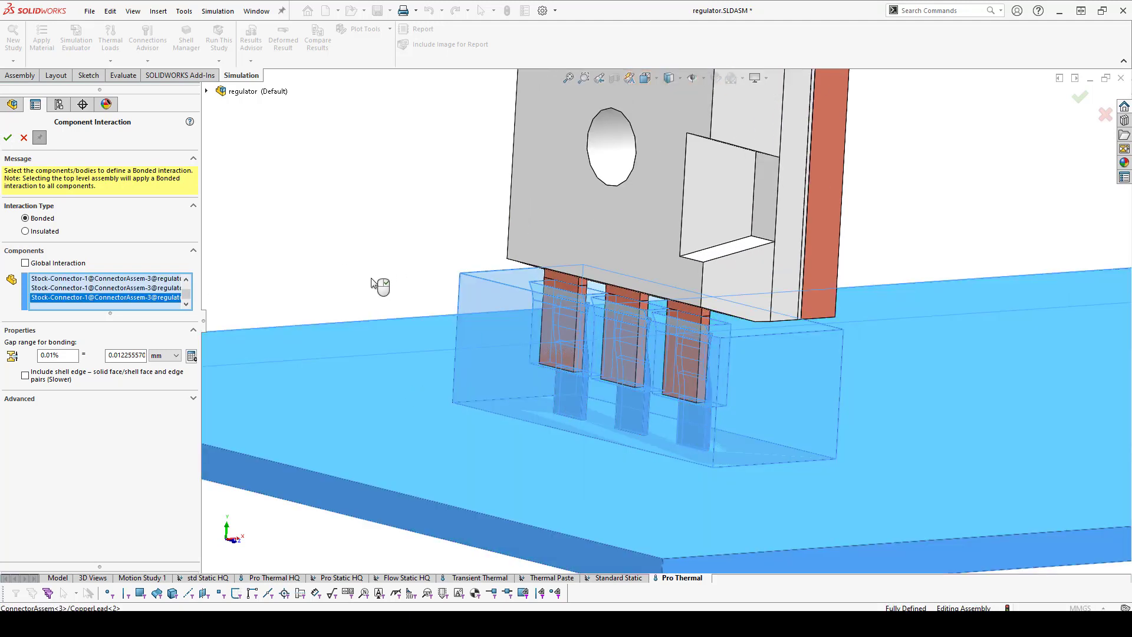
left_click(8, 139)
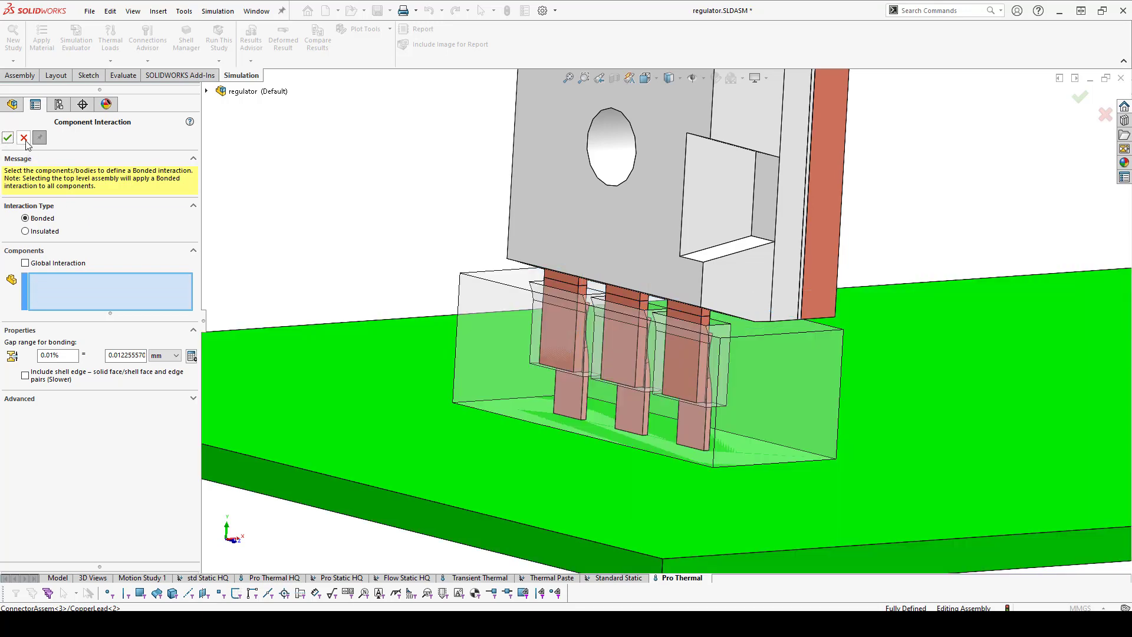
left_click(9, 138)
Step: Start a local thermal resistance interaction and set it to find local interactions automatically
scroll(488, 302, "down", 3)
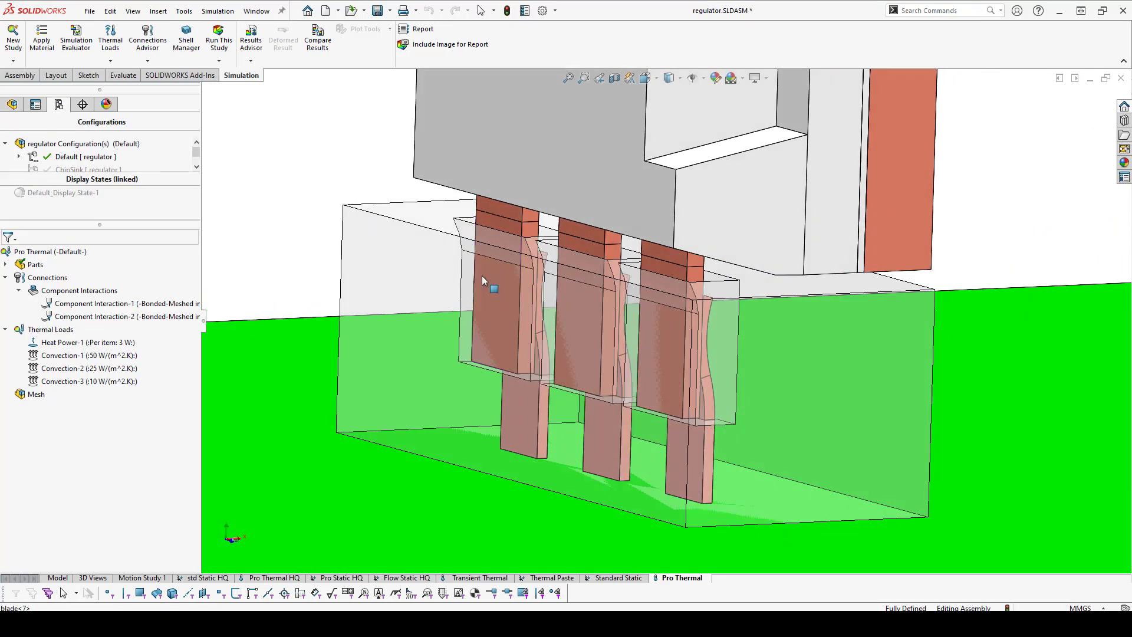
scroll(482, 275, "down", 3)
left_click(538, 214)
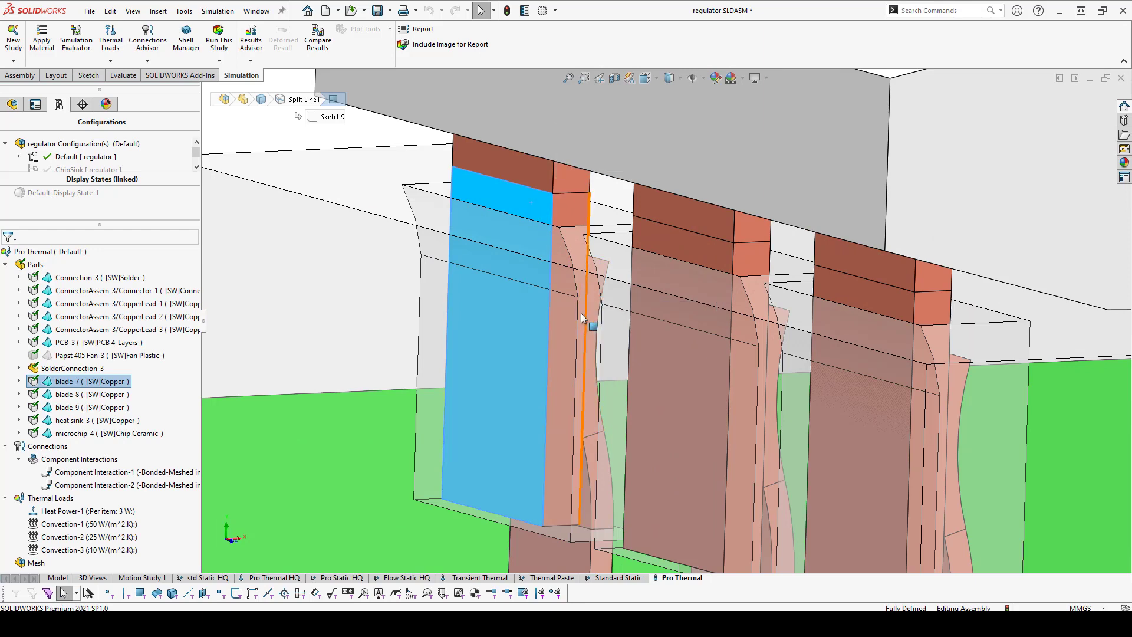
scroll(581, 313, "up", 3)
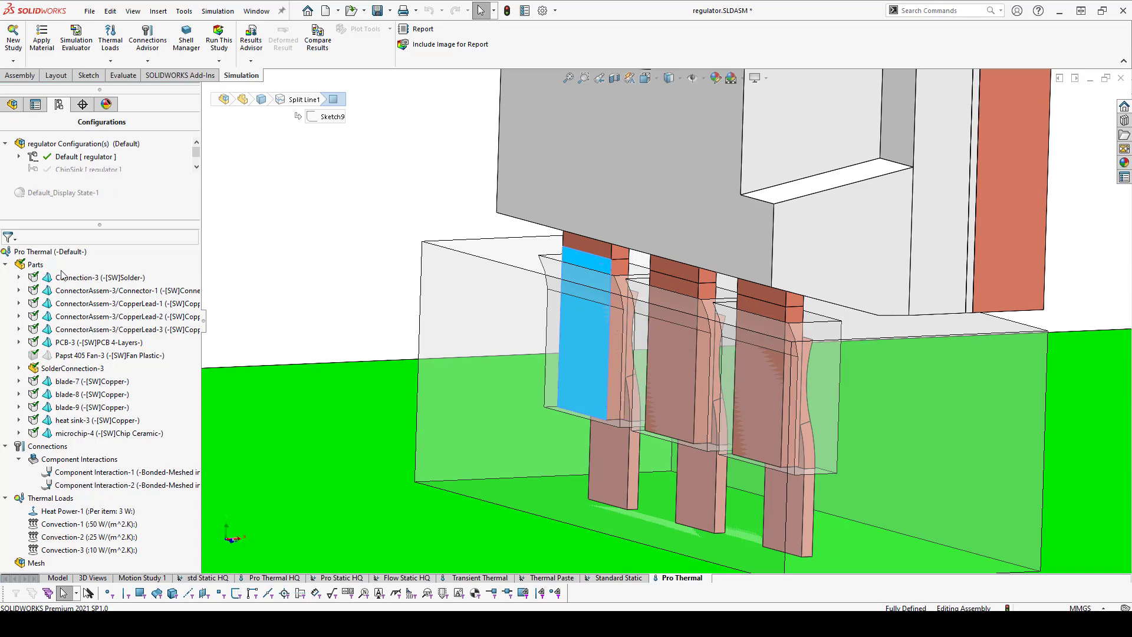
key("Escape")
left_click(5, 264)
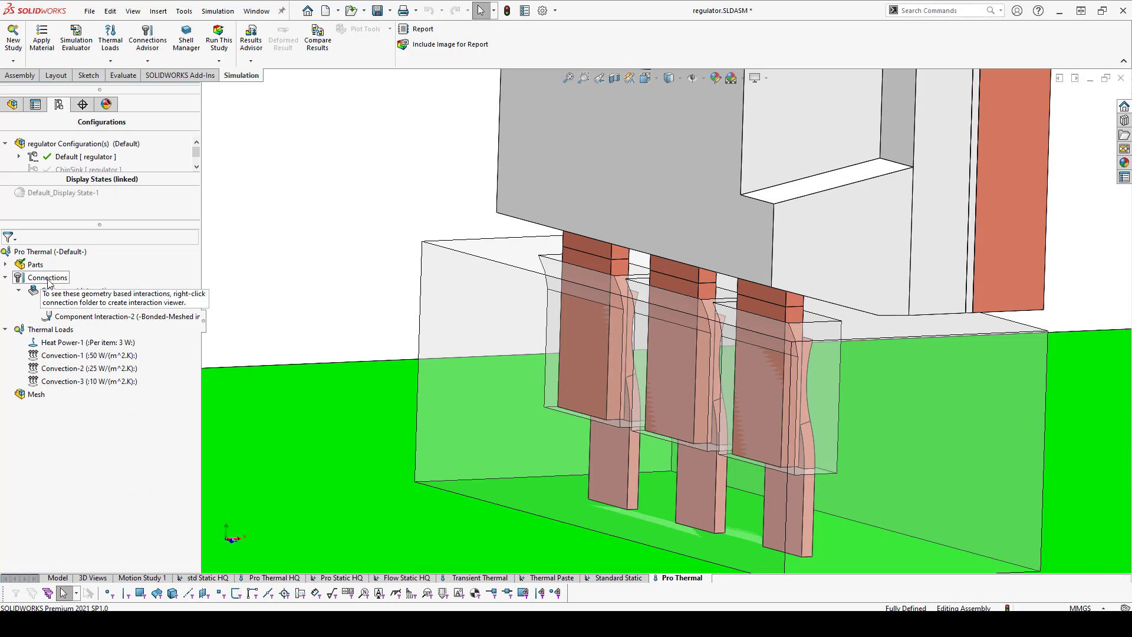
right_click(49, 282)
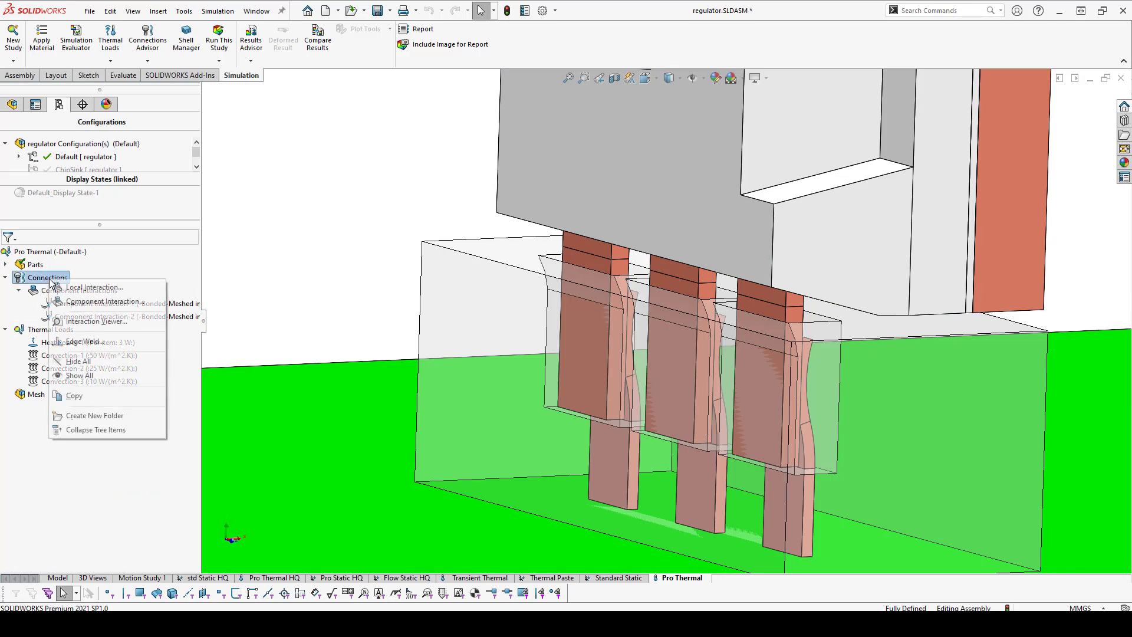
left_click(80, 288)
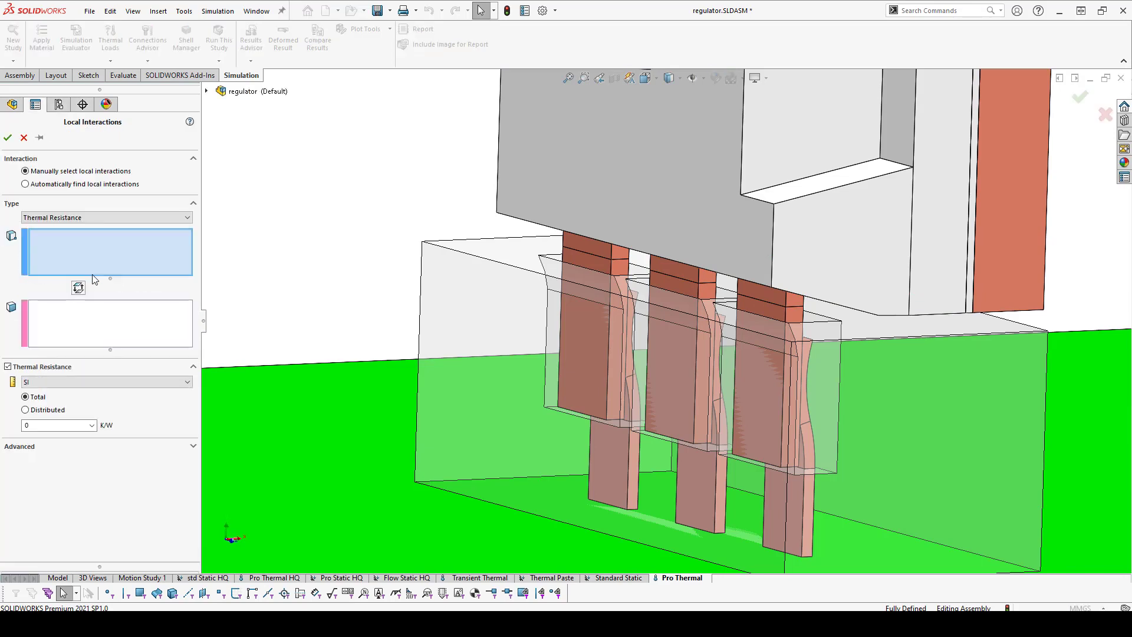
left_click(51, 186)
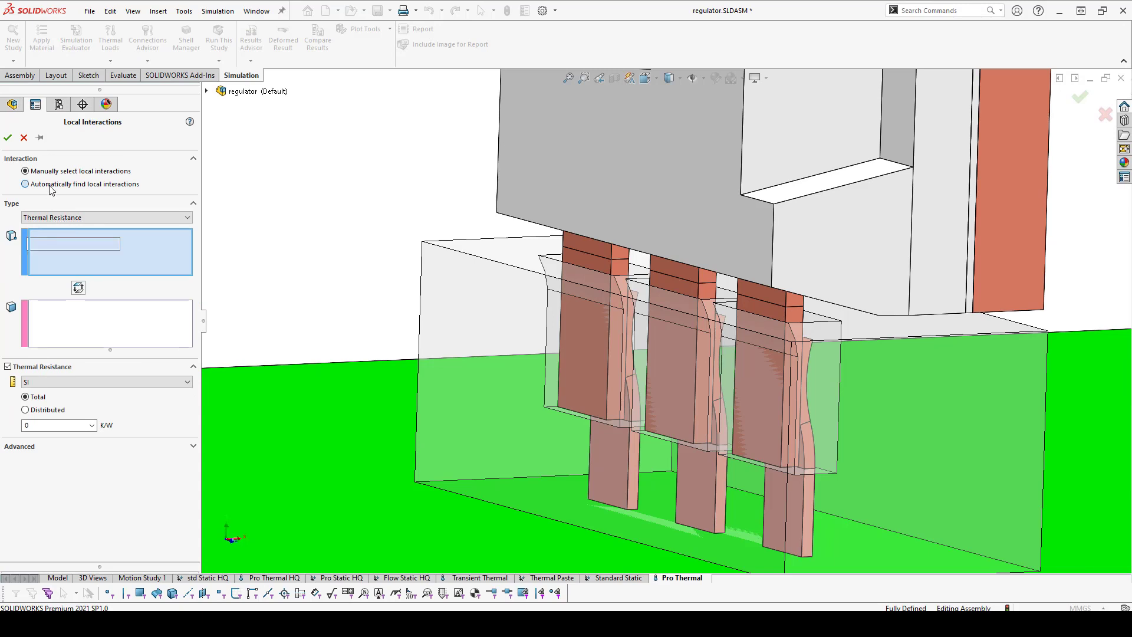
Step: Add the three blades and the connector's three copper leads as components for the local interaction search
left_click(604, 260)
left_click(692, 301)
left_click(787, 357)
left_click(790, 485)
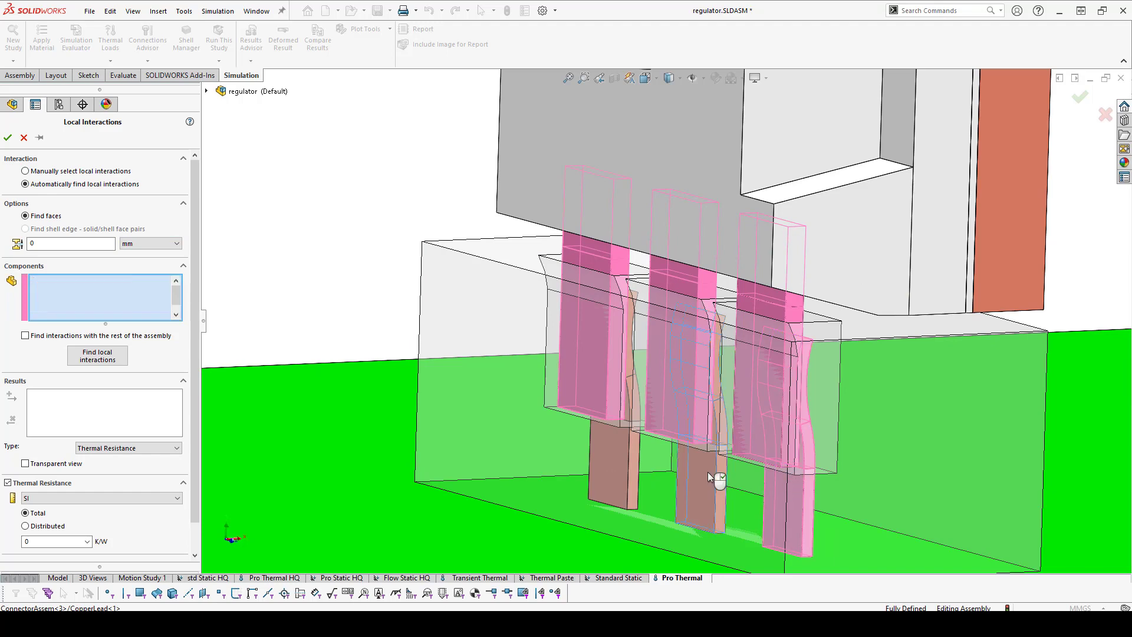
left_click(713, 472)
left_click(627, 455)
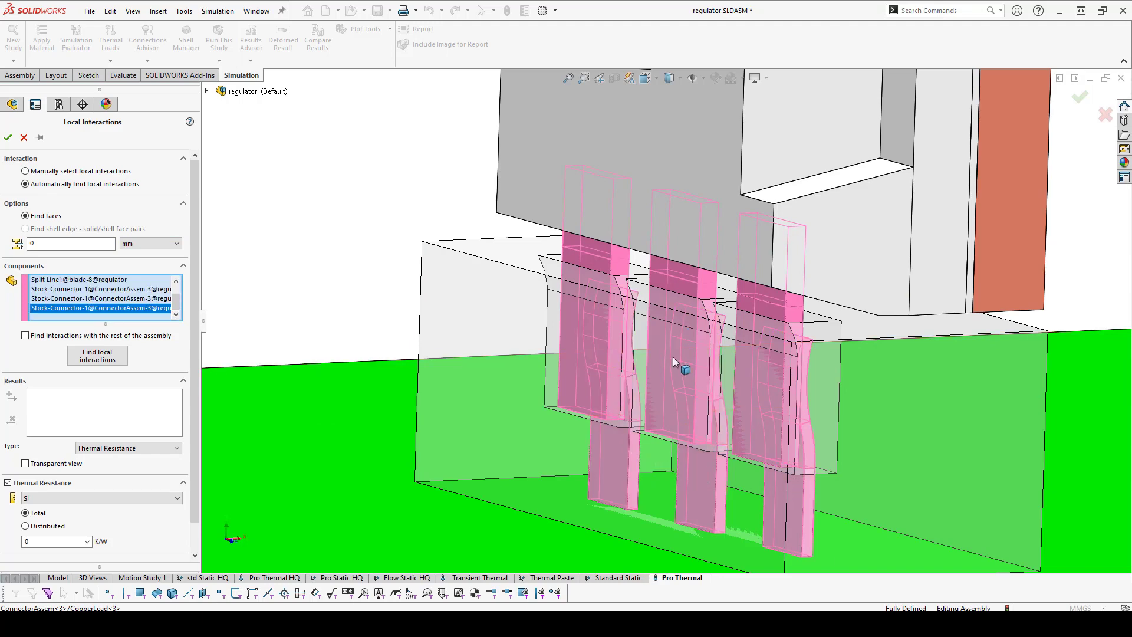
Step: Find the blade-to-lead interactions and create all of them with a distributed thermal resistance of 0.01 K.m^2/W
left_click(97, 355)
left_click_drag(136, 398, 144, 409)
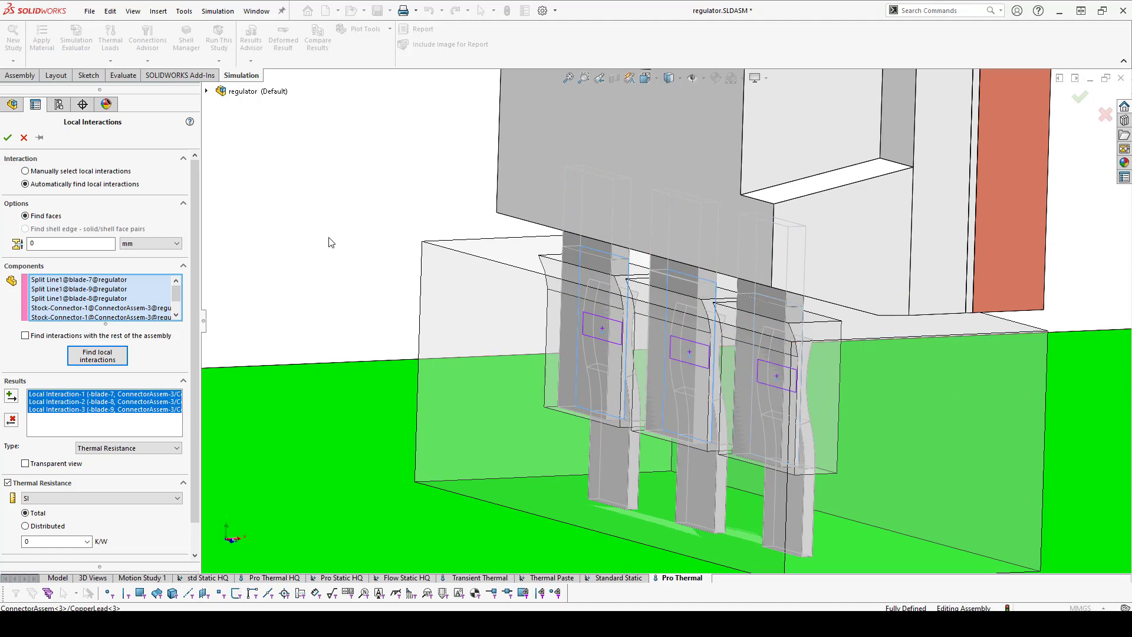
left_click(25, 526)
left_click(7, 138)
Step: Add the connector housing and the three blades as components for a new local interaction search
left_click(590, 338)
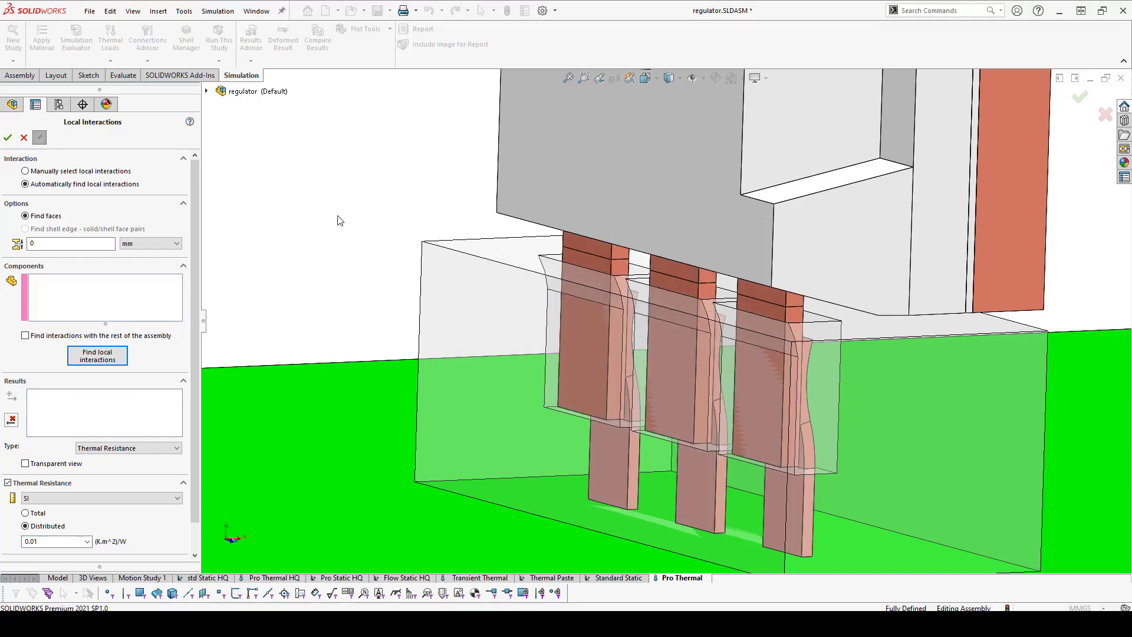
left_click(105, 298)
left_click(594, 330)
left_click(690, 361)
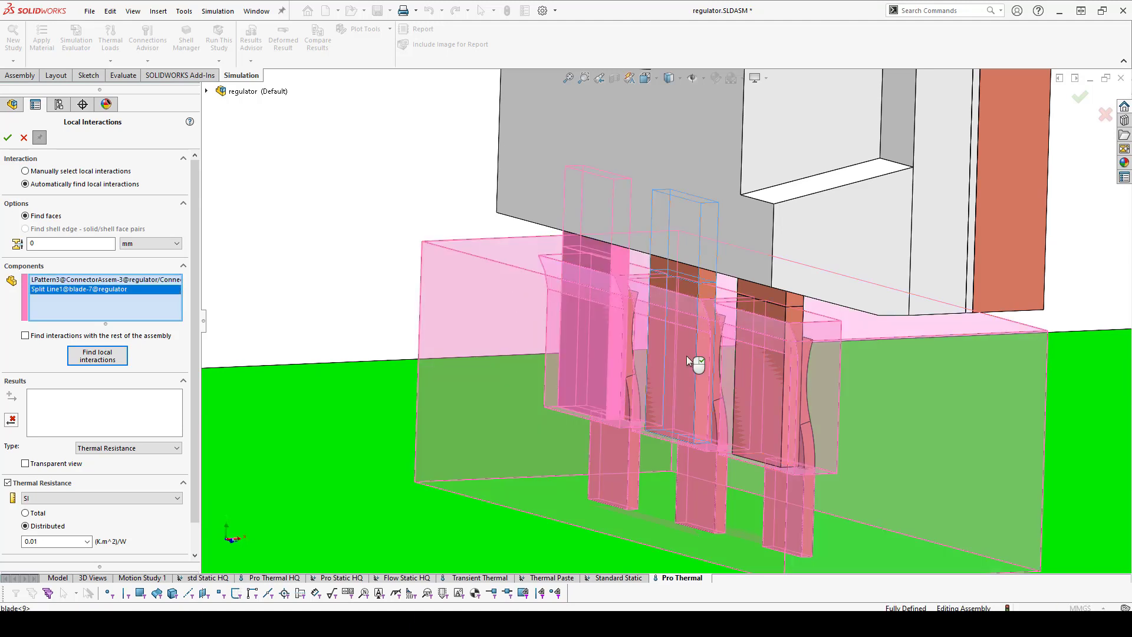
left_click(760, 373)
Step: Find the housing-to-blade interactions, create all of them as distributed thermal resistance of 0.01 K.m^2/W, and finish adding local interactions
left_click(97, 355)
left_click(91, 394)
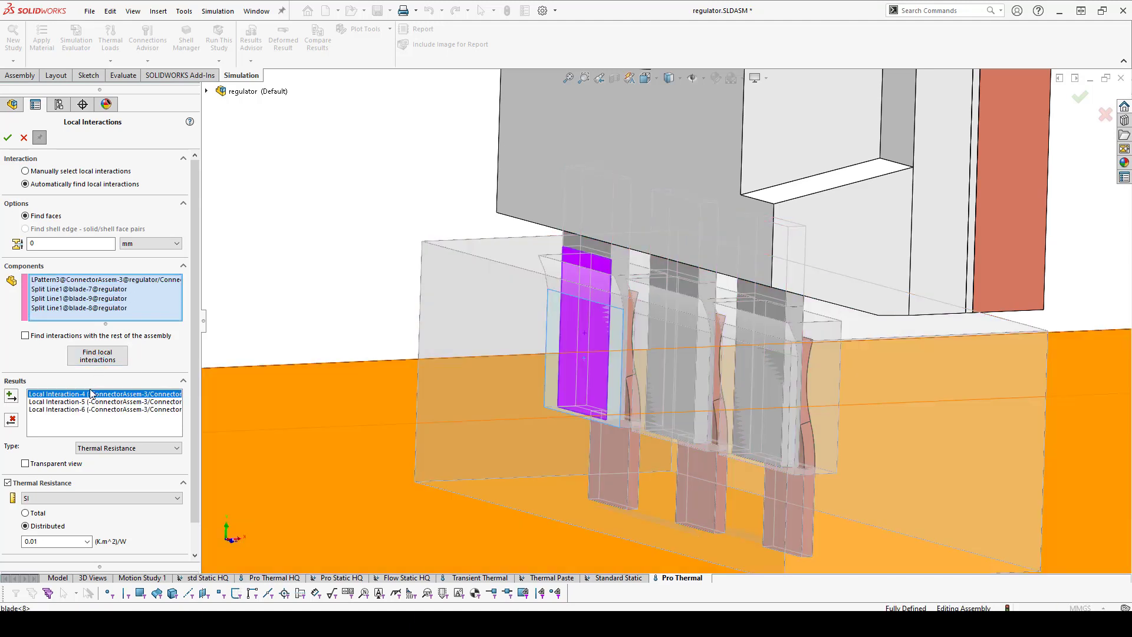
left_click(86, 409, "shift")
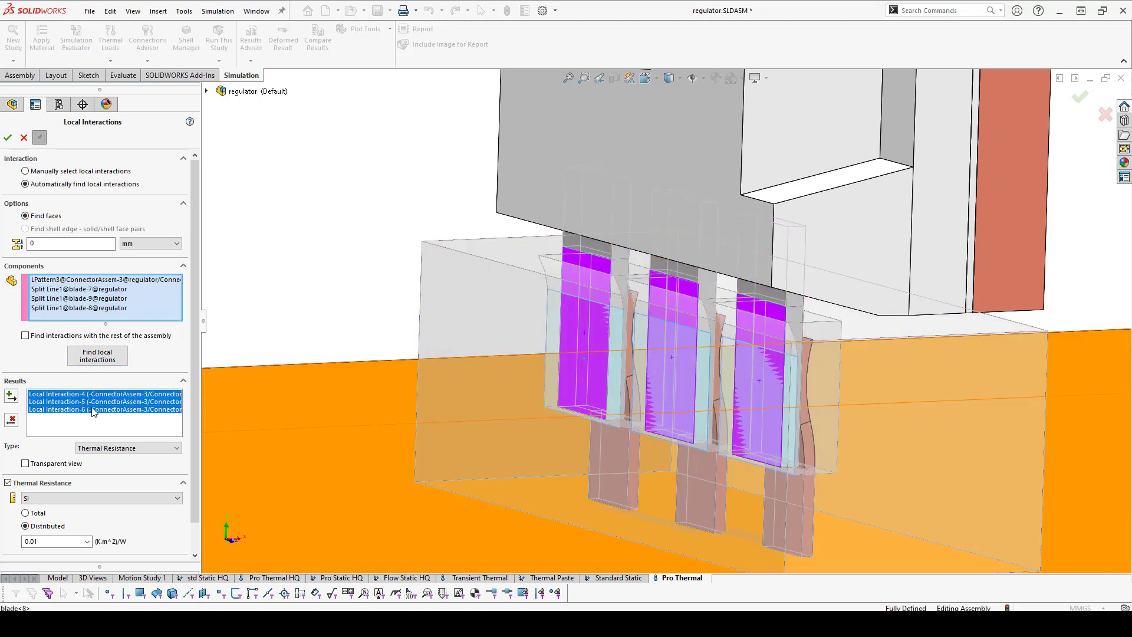
mouse_move(328, 197)
middle_mouse_down()
mouse_move(290, 187)
mouse_move(310, 184)
middle_mouse_up()
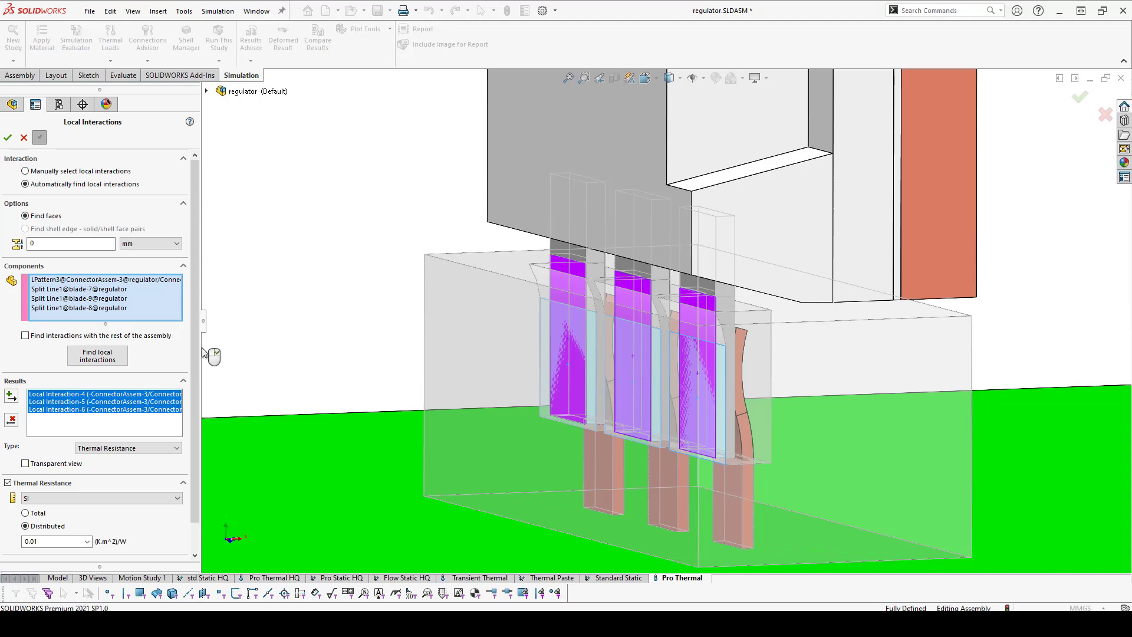
left_click(23, 139)
left_click(566, 341)
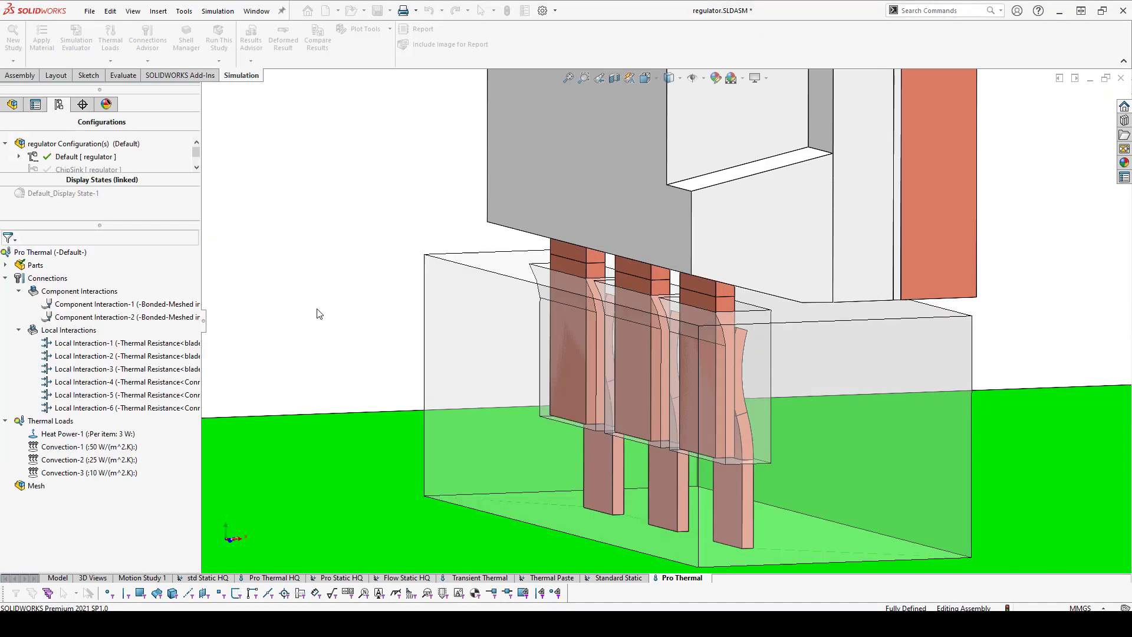
Step: Calculate the whole regulator assembly's interactions in the Interaction Viewer and examine the bonded and thermal resistance areas around the blades and connector
scroll(625, 281, "up", 8)
middle_click_drag(745, 273, 733, 289)
scroll(732, 289, "down", 3)
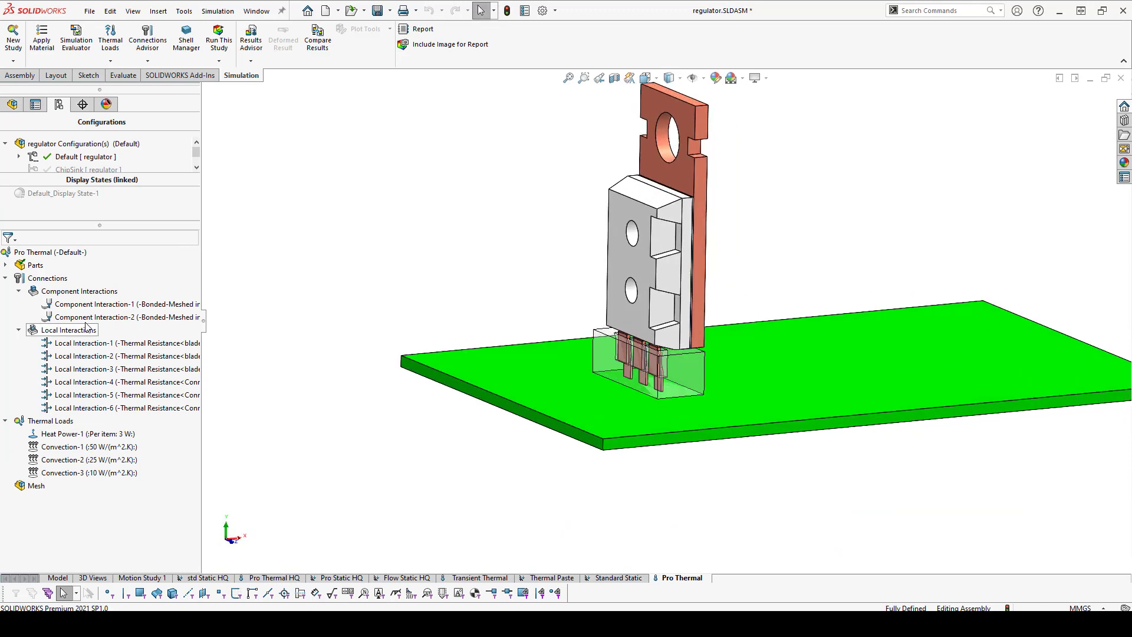
right_click(38, 278)
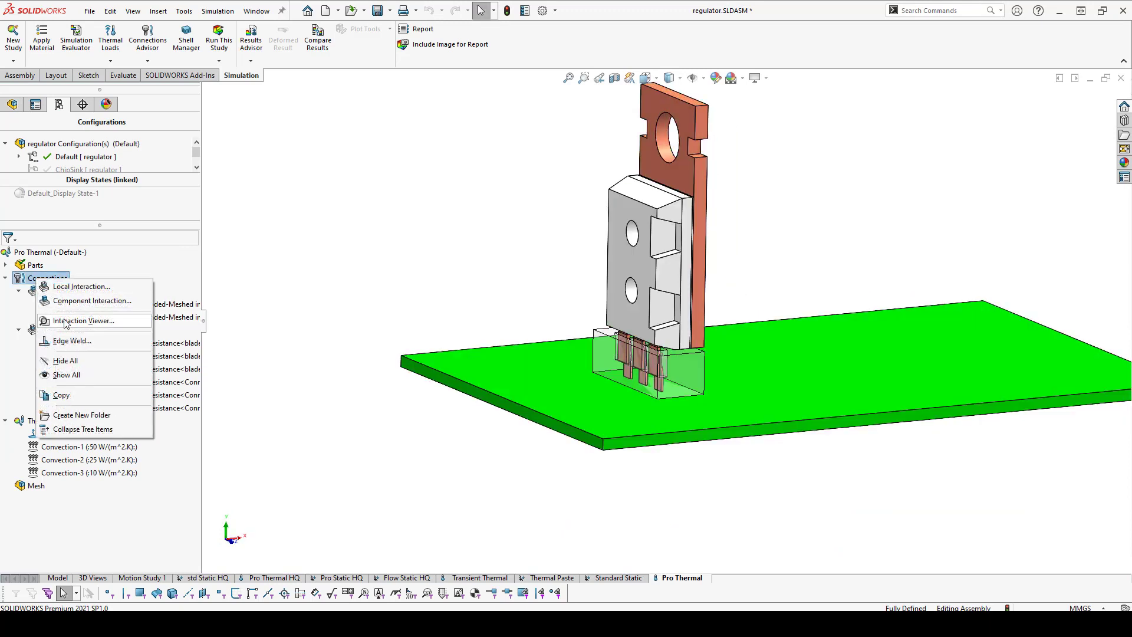
left_click(66, 323)
left_click(103, 226)
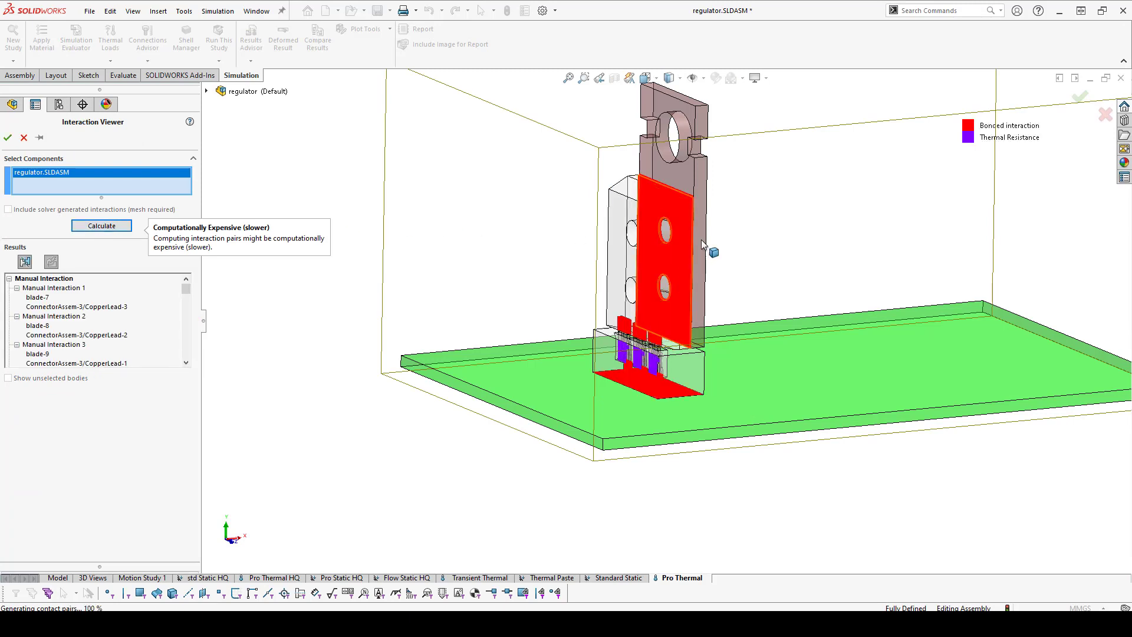
scroll(702, 240, "up", 3)
scroll(731, 188, "down", 3)
scroll(687, 318, "down", 5)
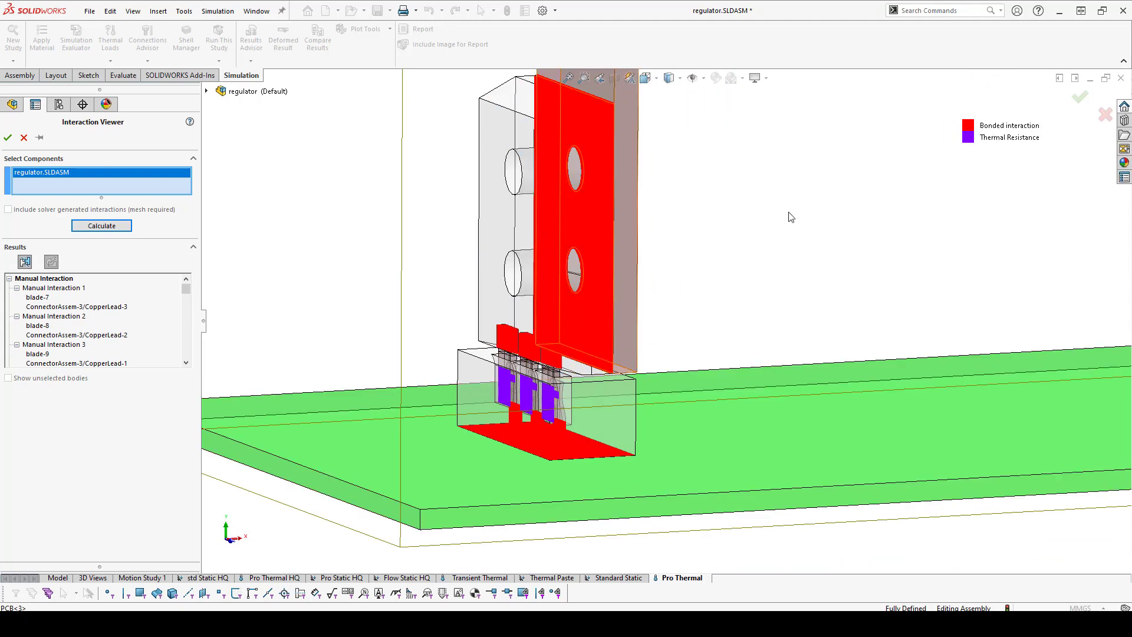
scroll(614, 372, "down", 5)
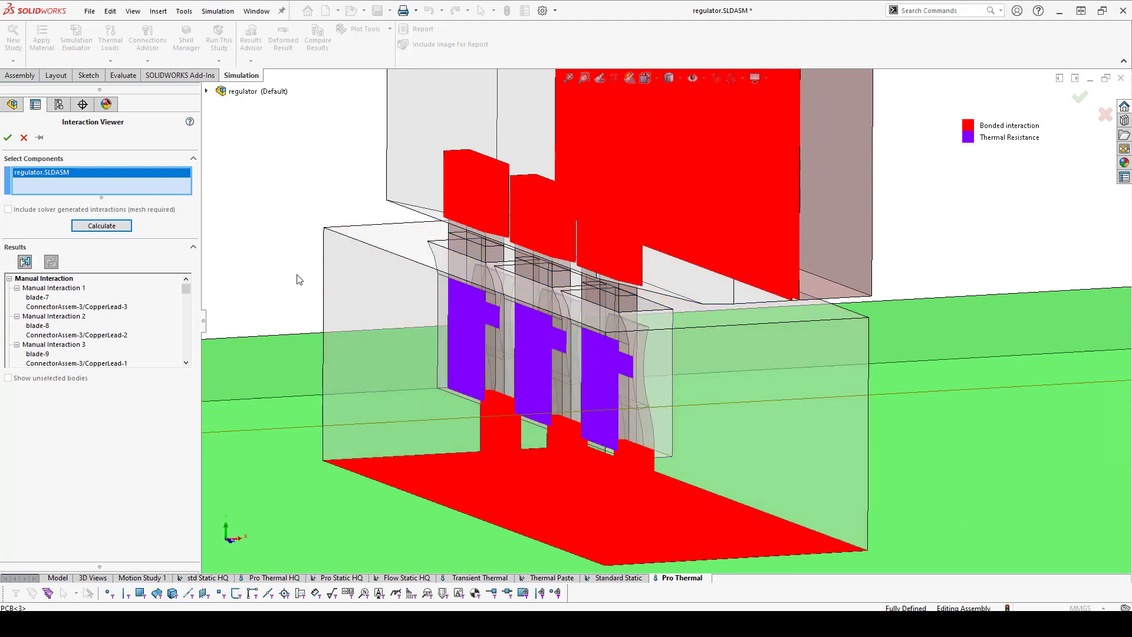
scroll(298, 279, "up", 5)
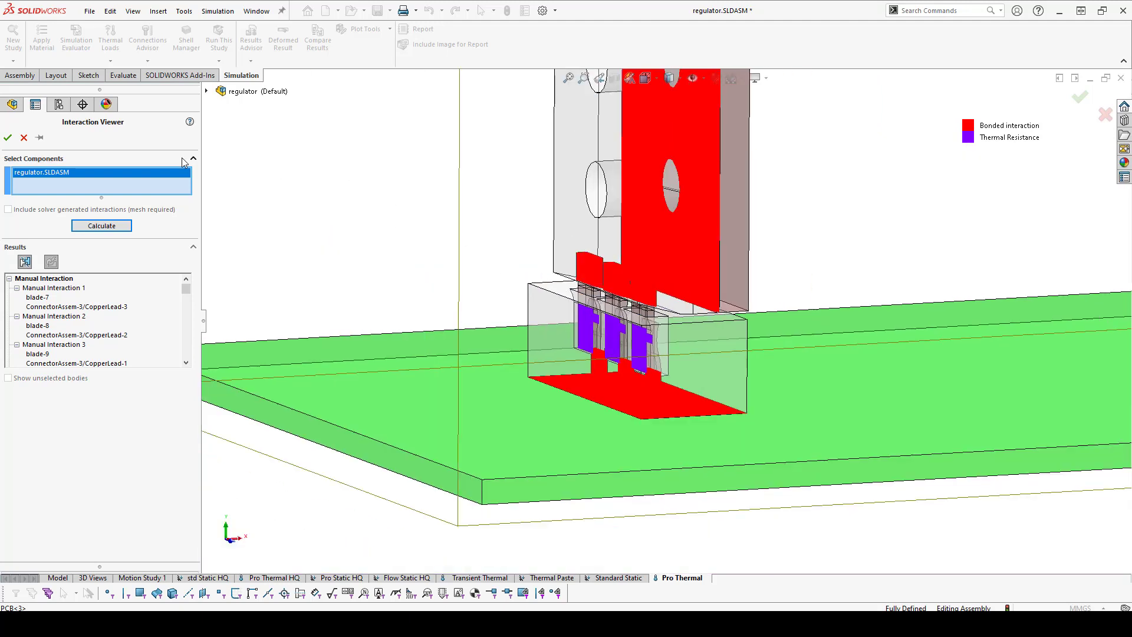
left_click(23, 139)
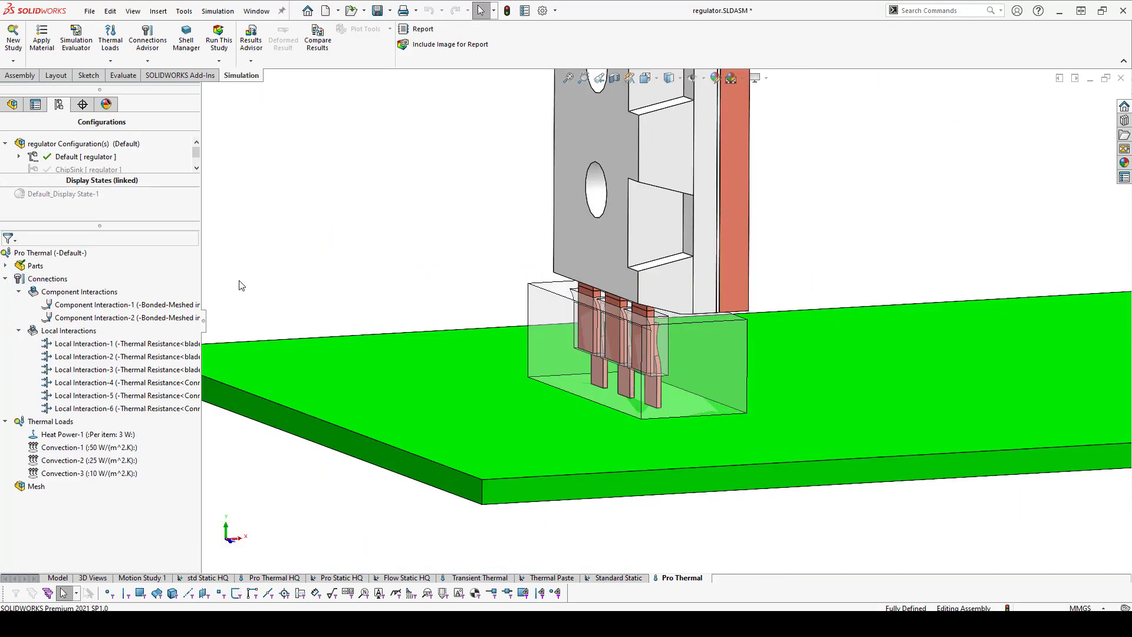
Step: Collapse the Connections and Thermal Loads folders of the Pro Thermal study and save the assembly
left_click(19, 331)
left_click(19, 292)
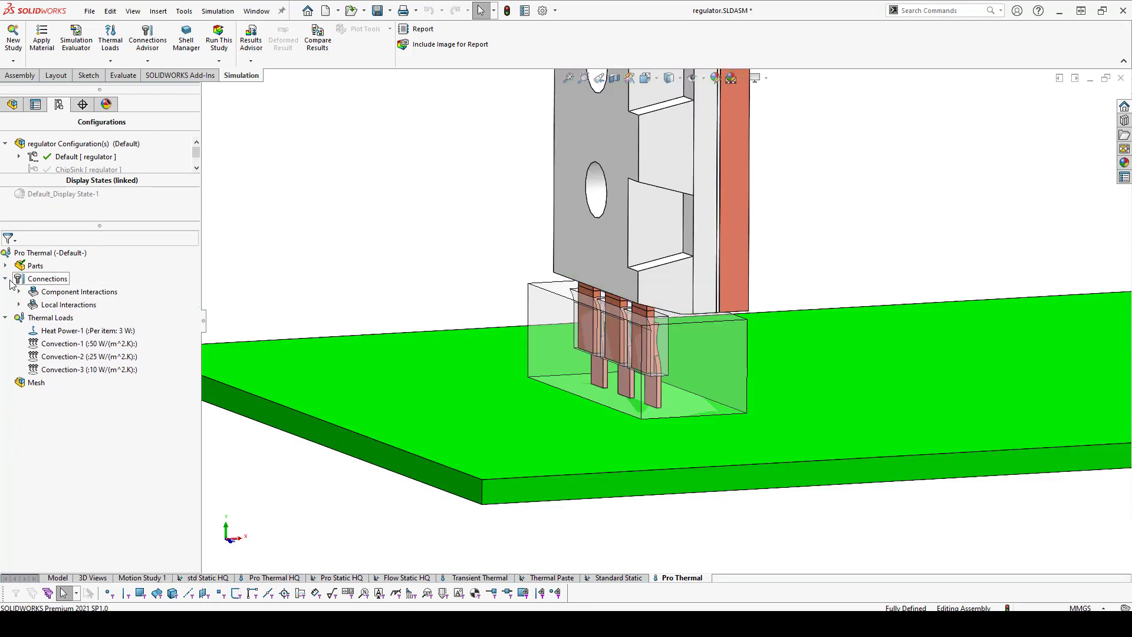
left_click(6, 278)
left_click(6, 292)
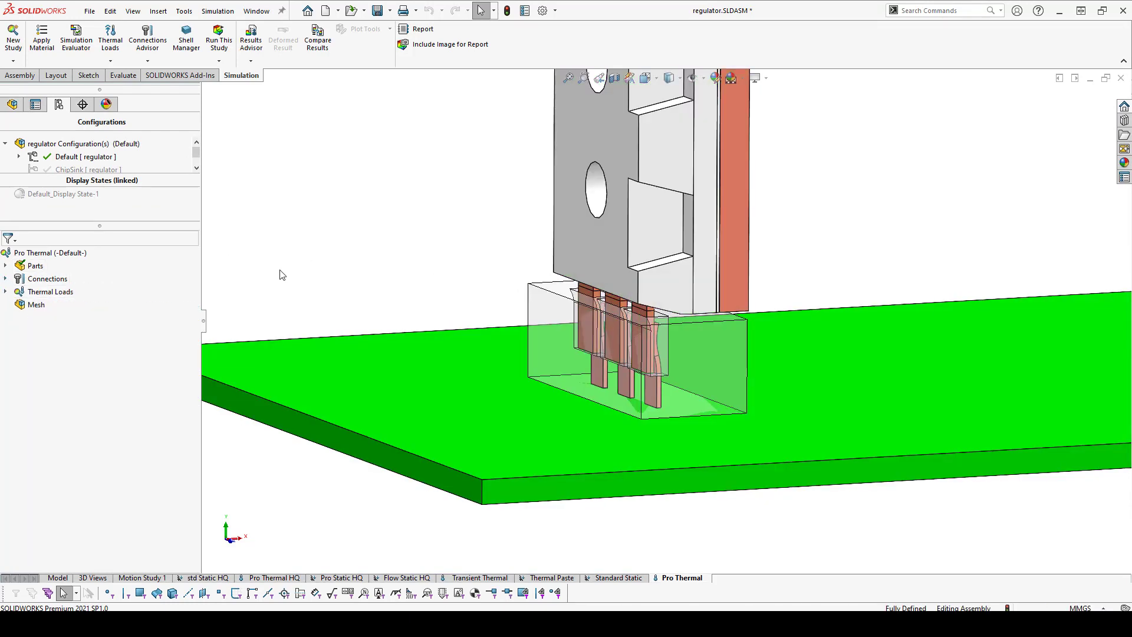
scroll(682, 248, "up", 5)
scroll(684, 241, "down", 1)
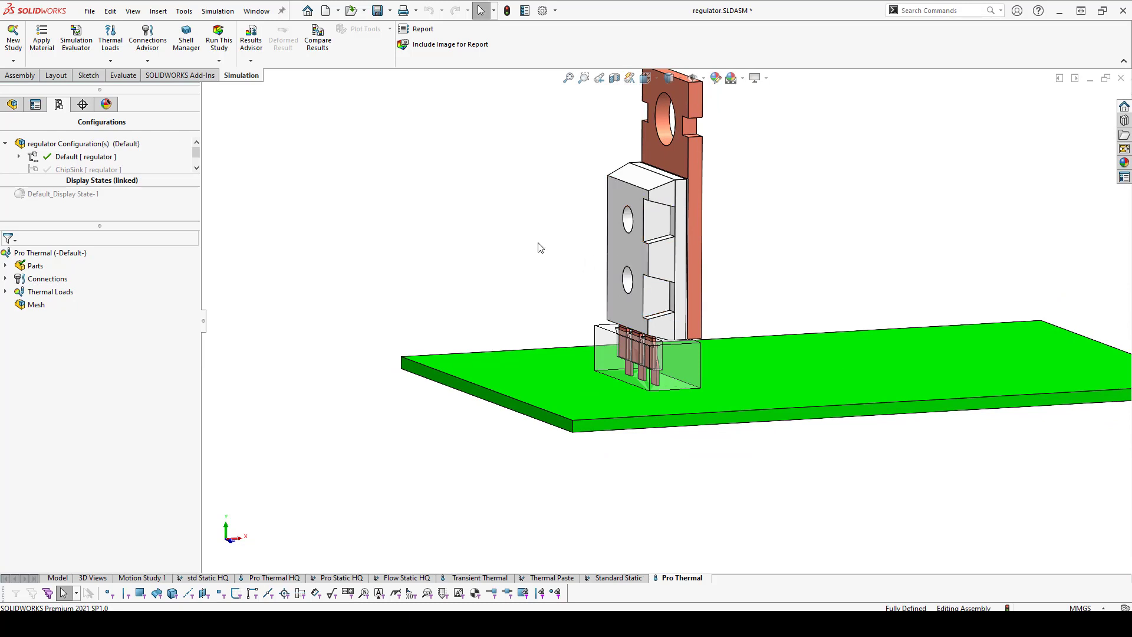
left_click(377, 11)
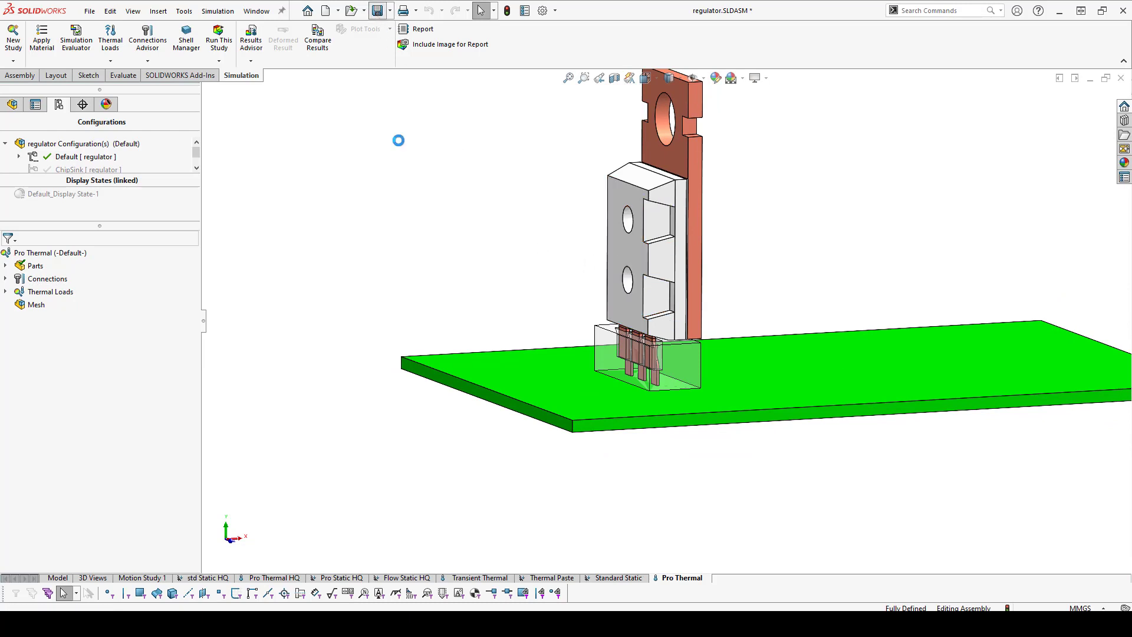
Step: Create the Pro Thermal study's mesh with the offered mesh settings
right_click(41, 311)
left_click(67, 345)
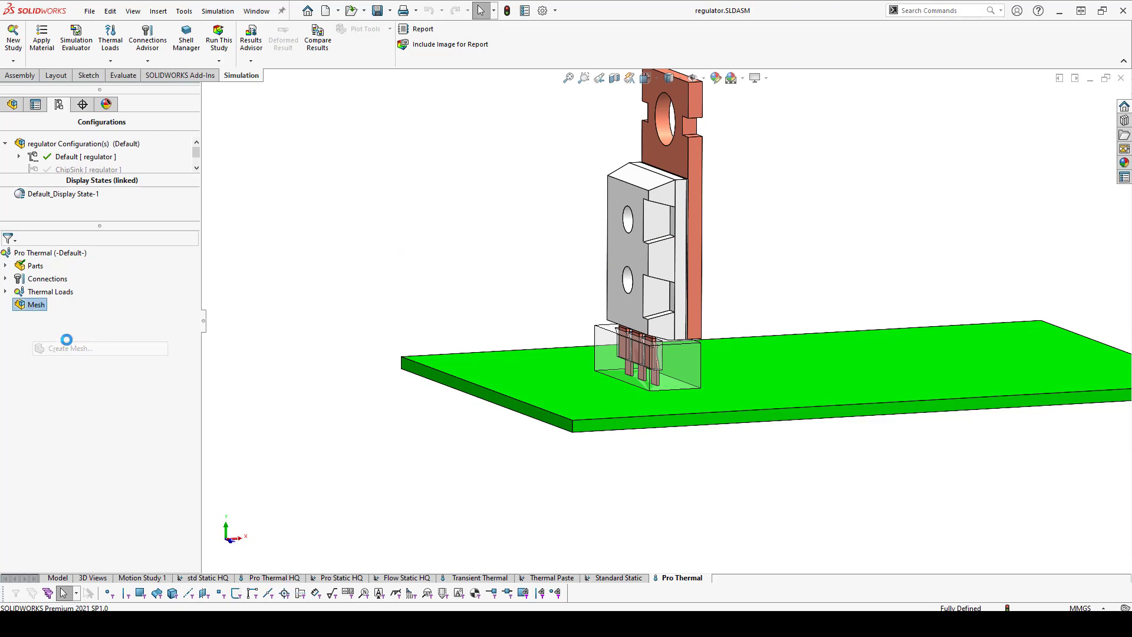
left_click(10, 142)
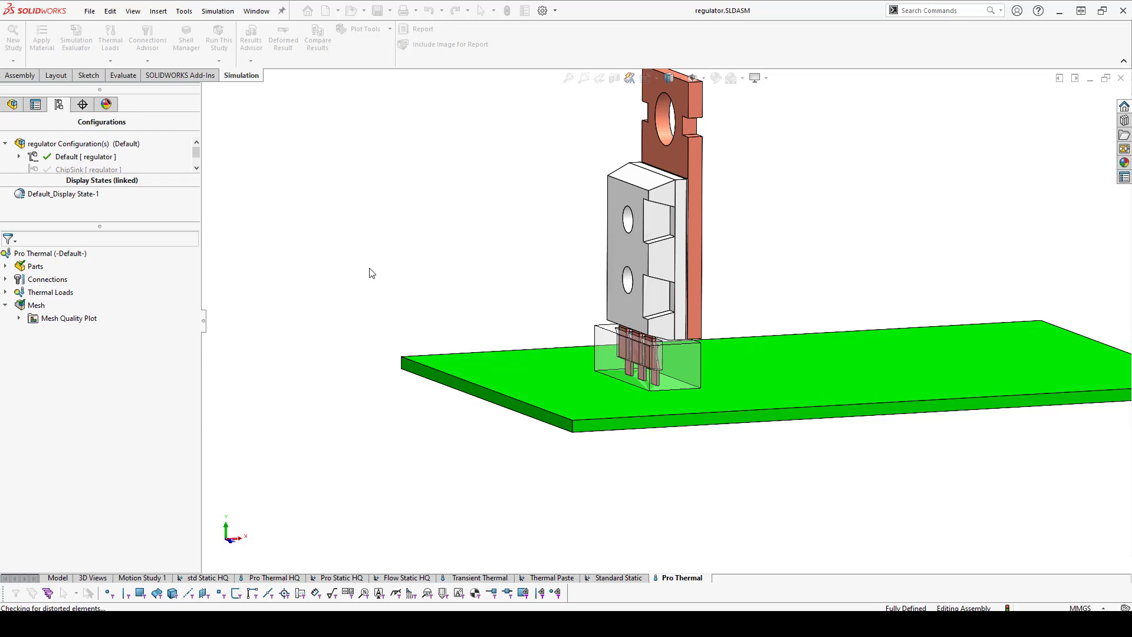
Step: Run the Pro Thermal study and examine the temperature plot on the whole assembly
right_click(37, 254)
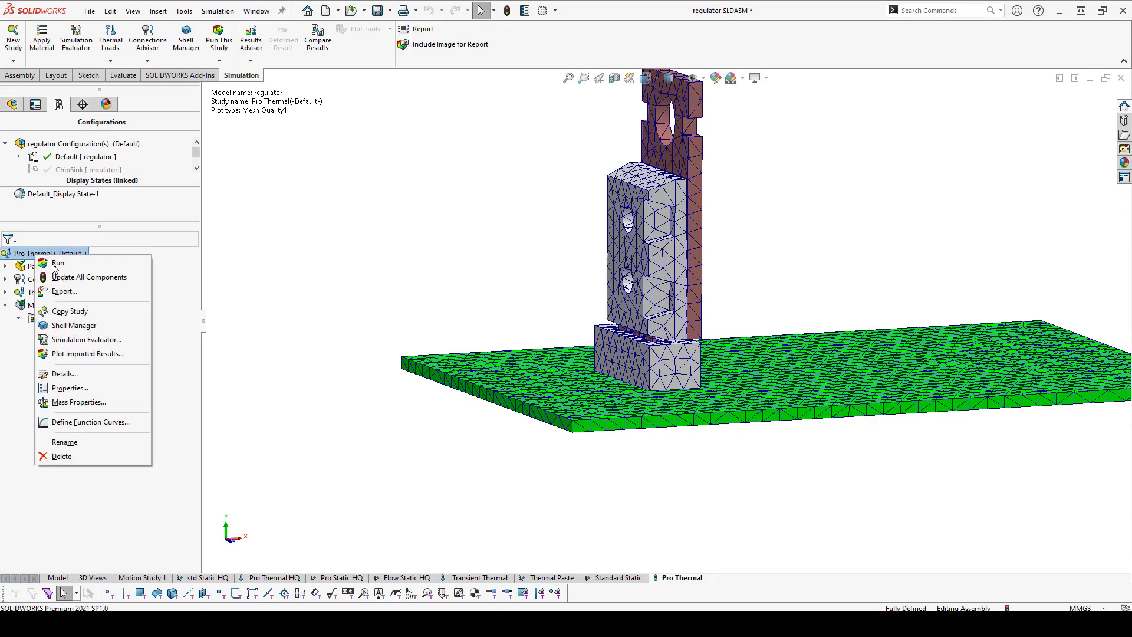
middle_click_drag(460, 283, 533, 349)
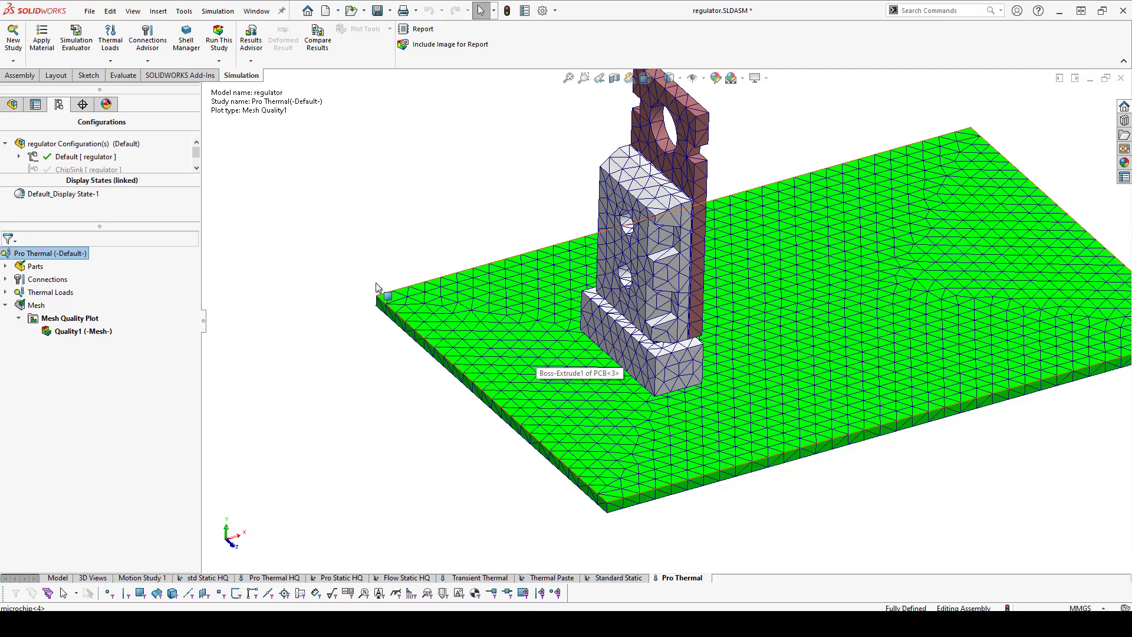
right_click(57, 254)
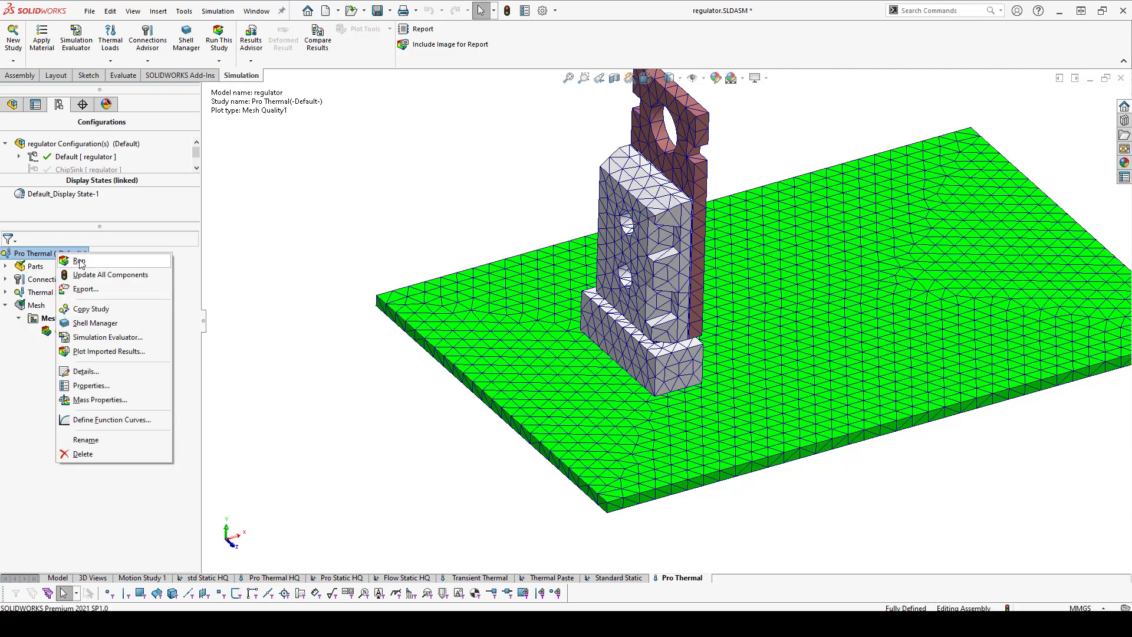
left_click(80, 261)
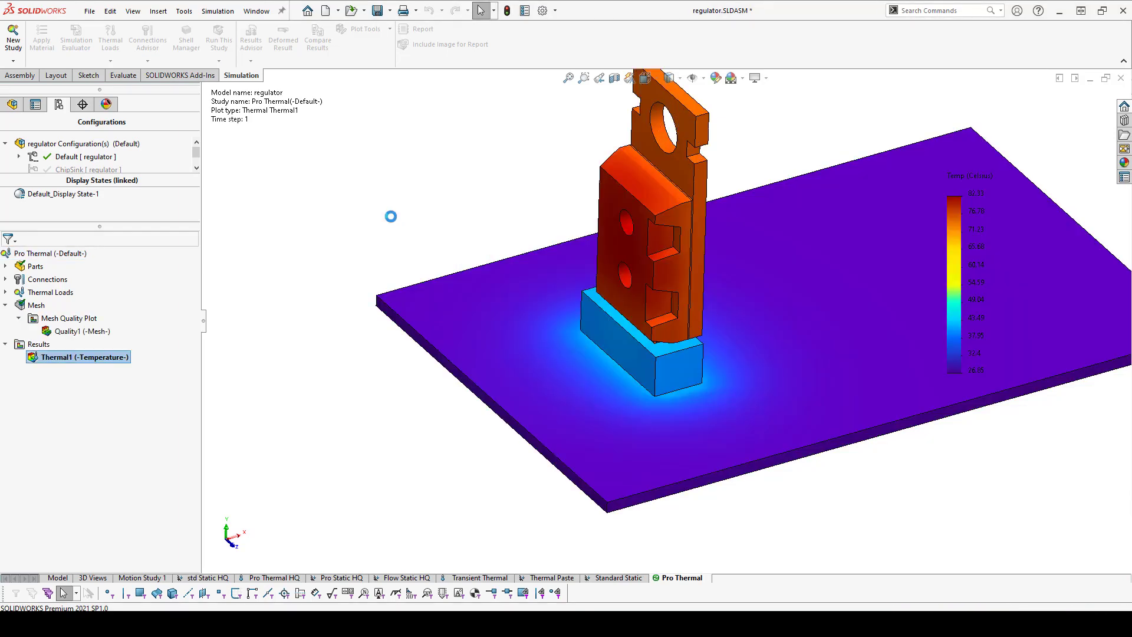
scroll(731, 266, "up", 4)
scroll(742, 260, "down", 2)
middle_click_drag(713, 274, 711, 232)
scroll(775, 277, "down", 2)
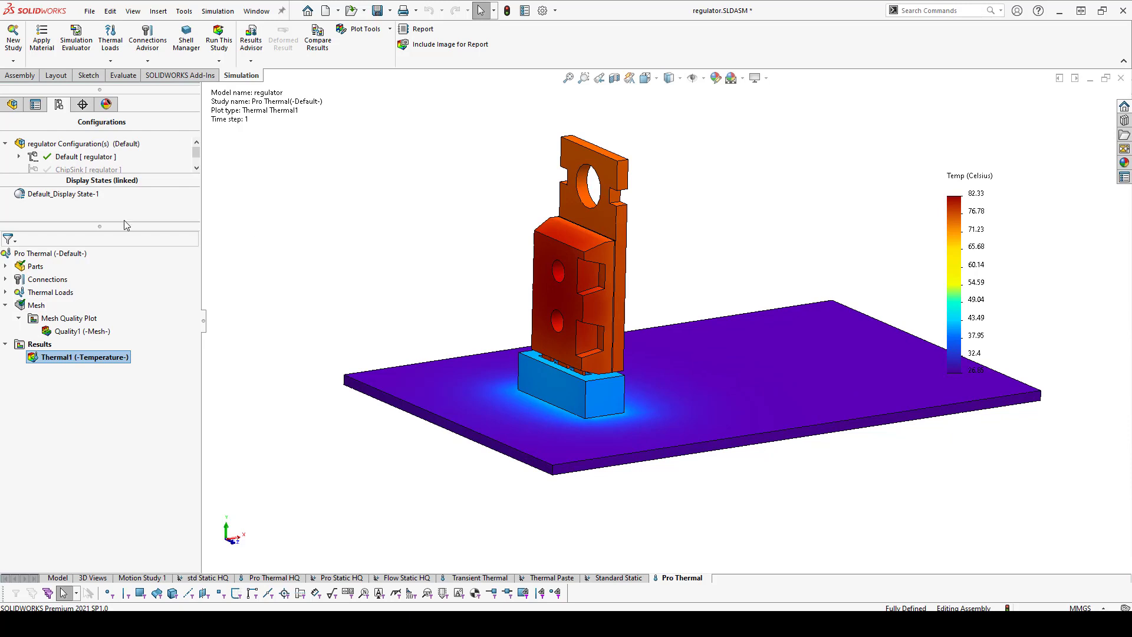
left_click_drag(116, 225, 116, 277)
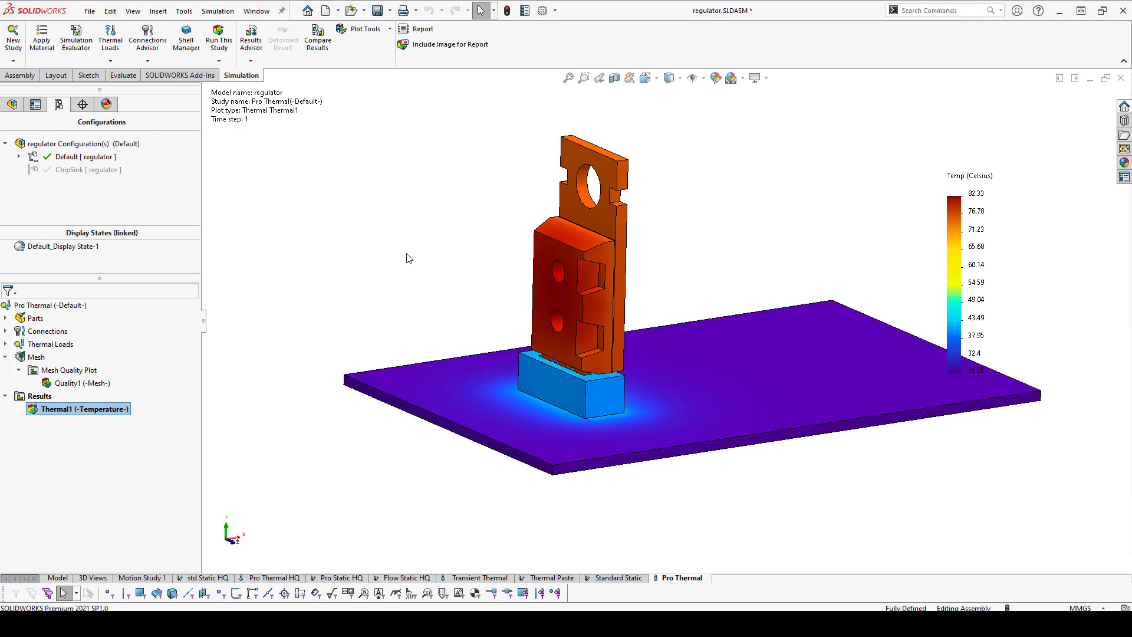
Step: Create a new static study named Pro Static
left_click(218, 11)
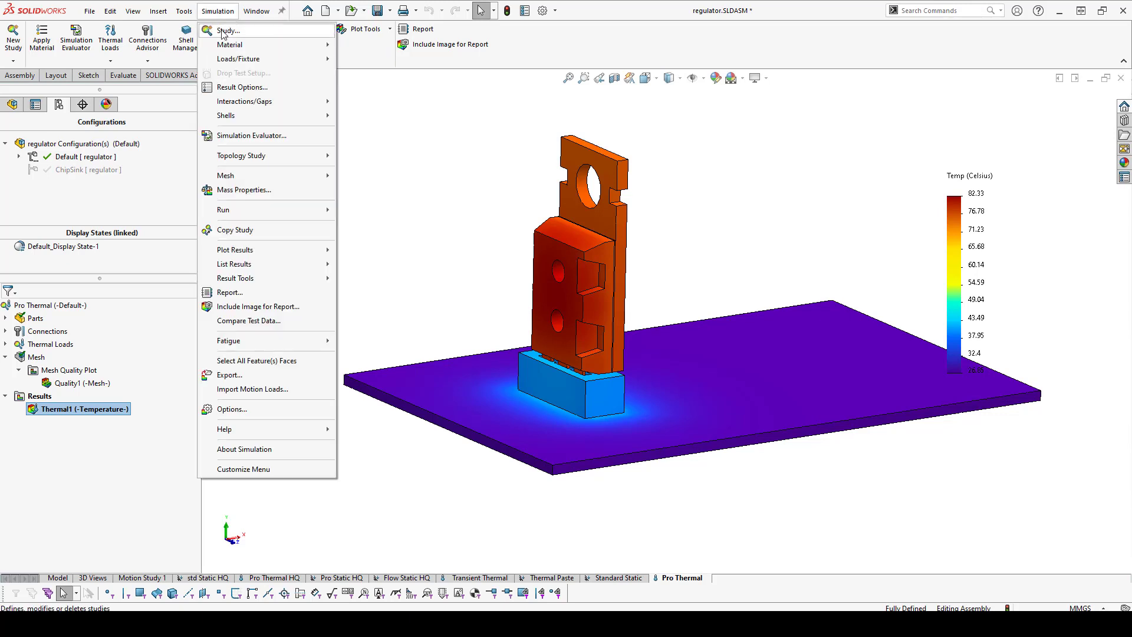
left_click(226, 31)
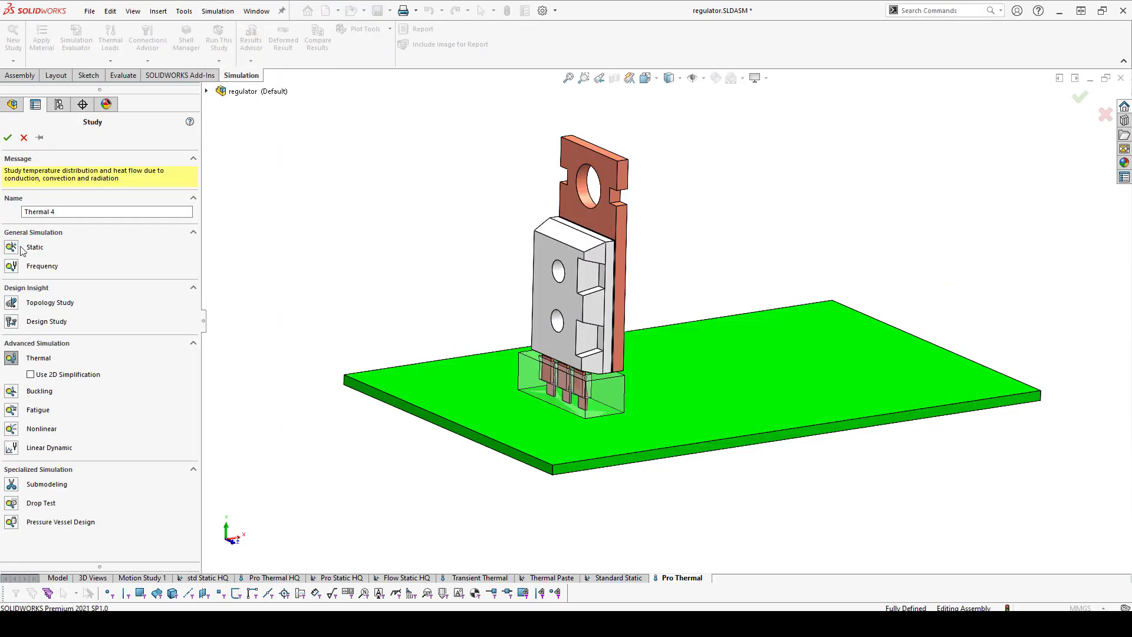
left_click(38, 253)
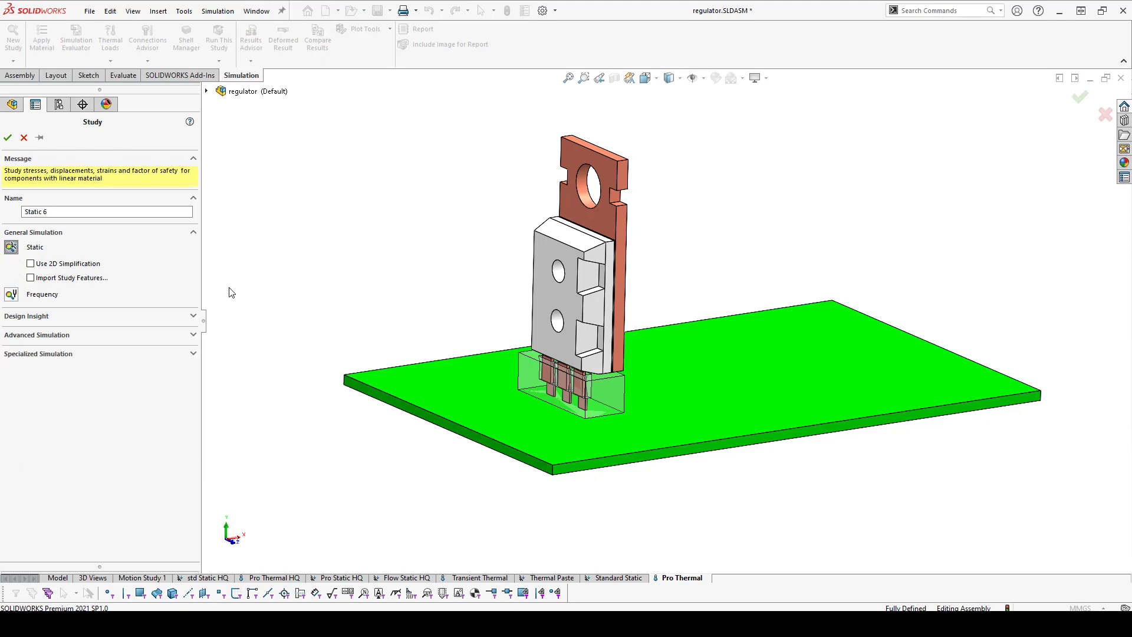
left_click(64, 211)
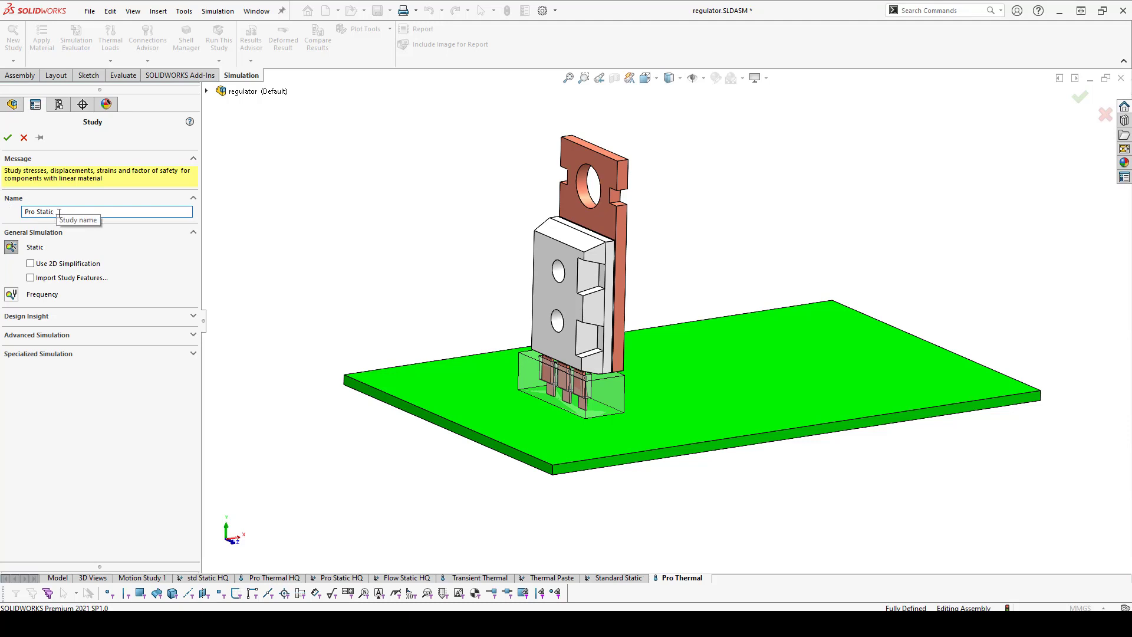
key("ctrl+a")
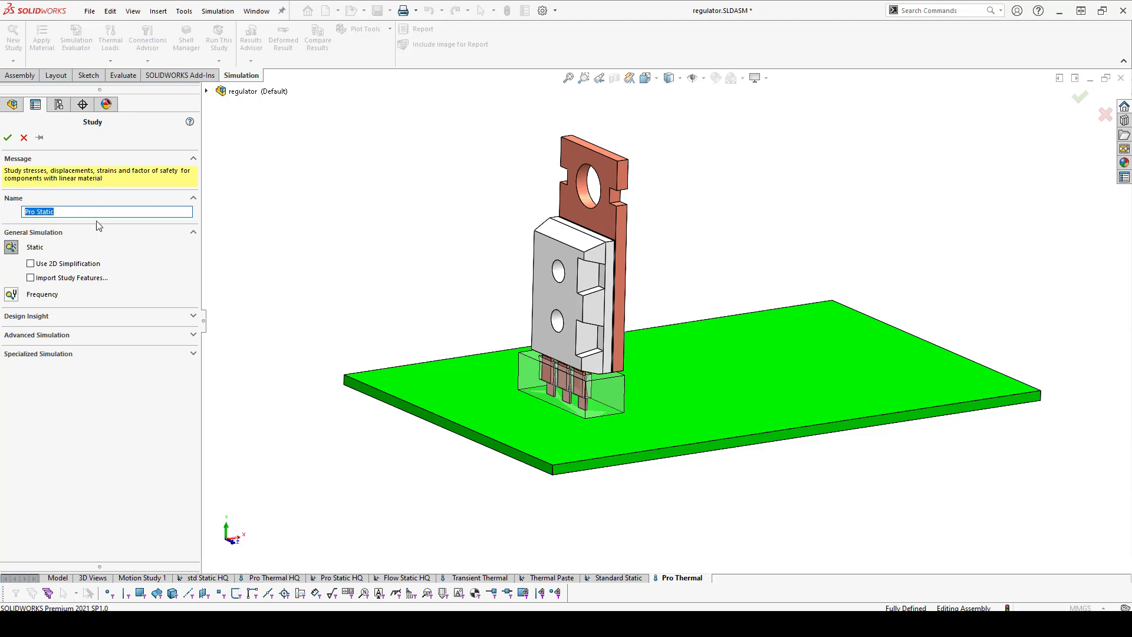
left_click(7, 139)
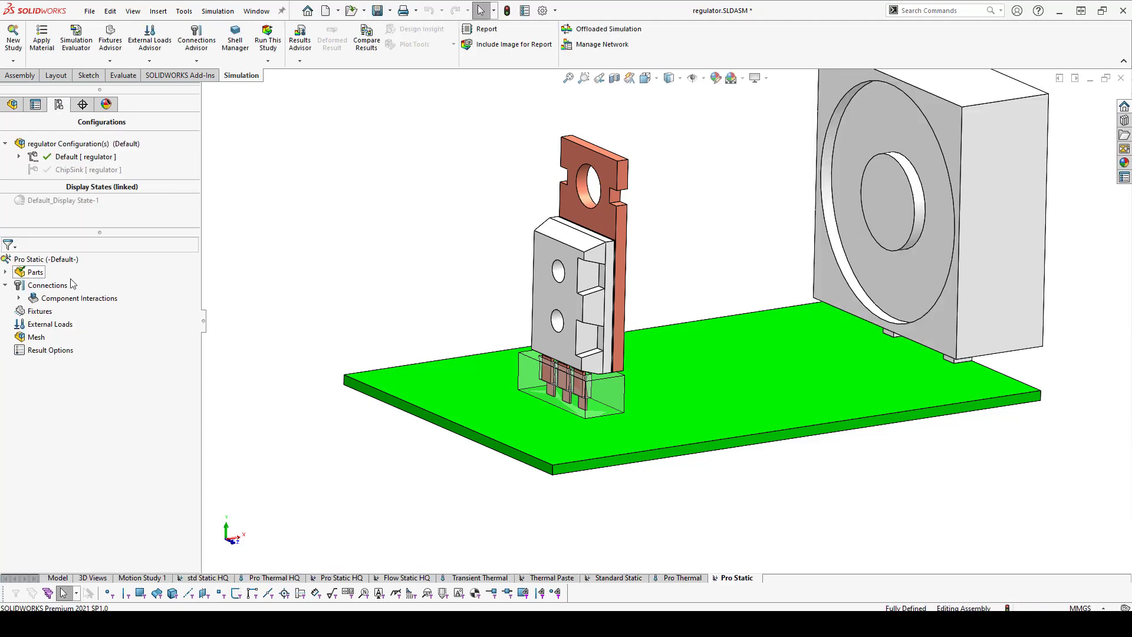
Step: Exclude the Papst 405 fan from the Pro Static study's analysis
left_click(5, 272)
right_click(63, 364)
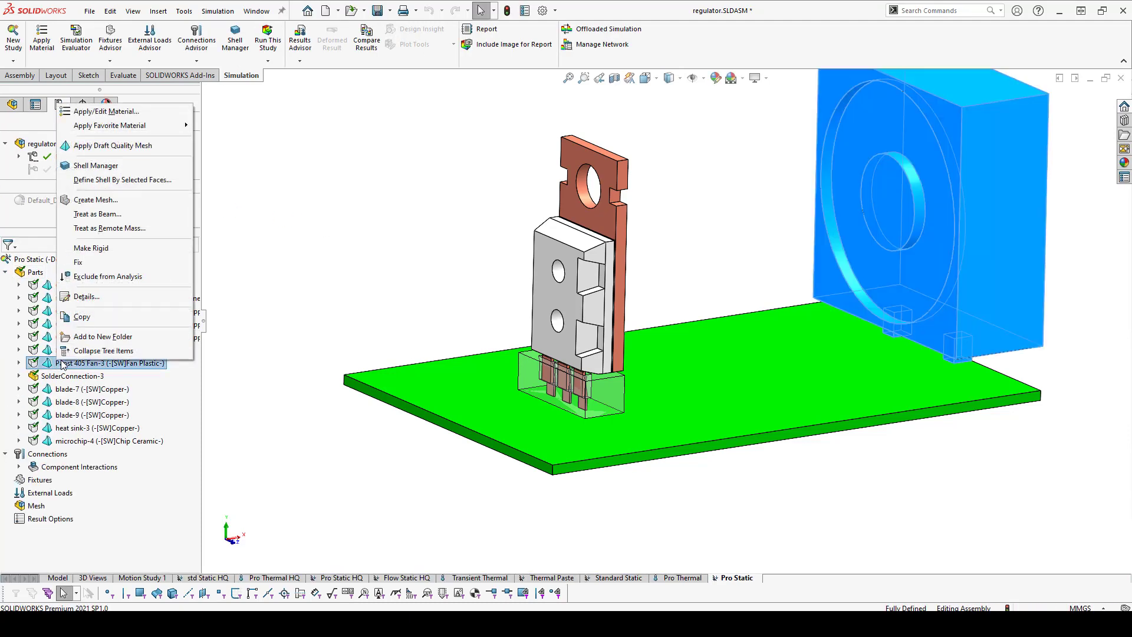
left_click(106, 277)
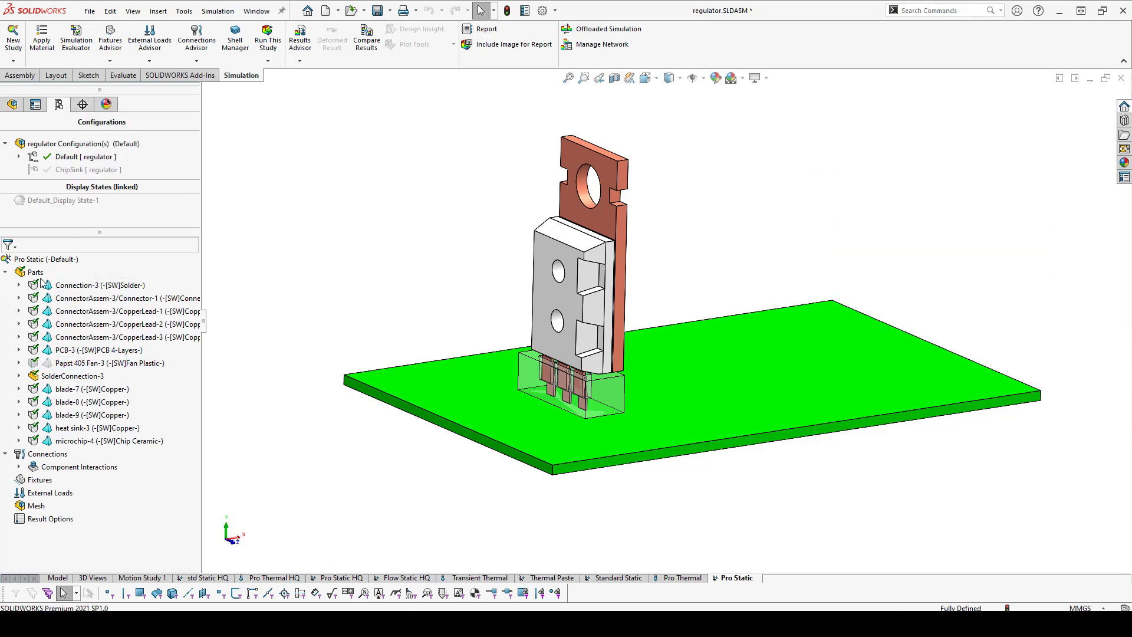
left_click(5, 272)
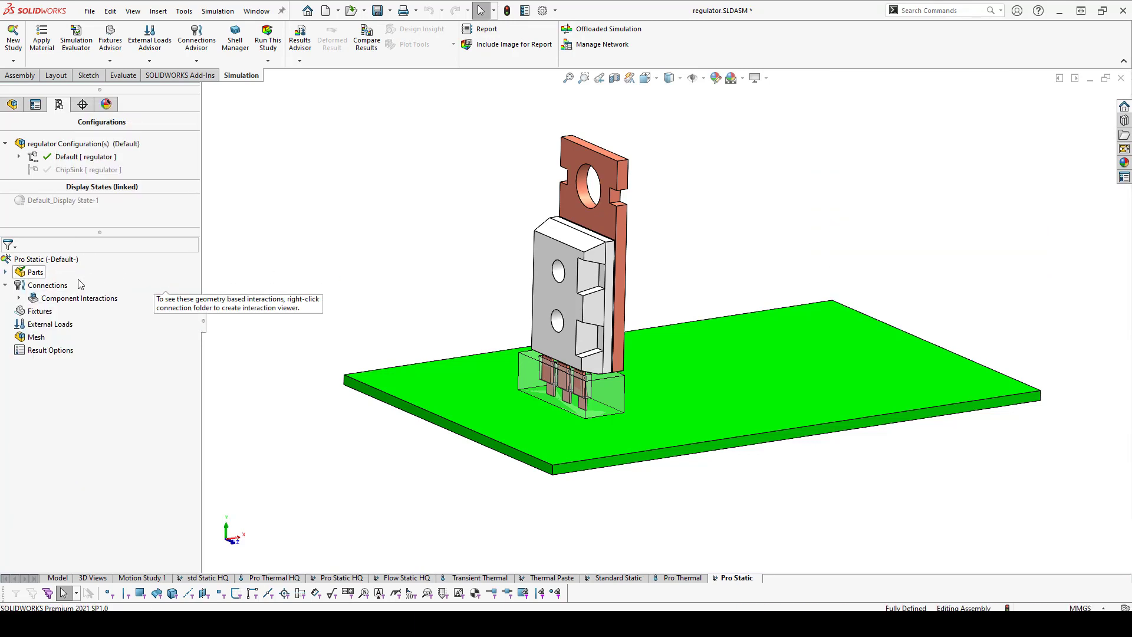
Step: Start a local interaction in the Pro Static study and set it to find interactions automatically
middle_click_drag(528, 285, 529, 310)
scroll(584, 388, "down", 6)
scroll(666, 353, "up", 1)
right_click(30, 289)
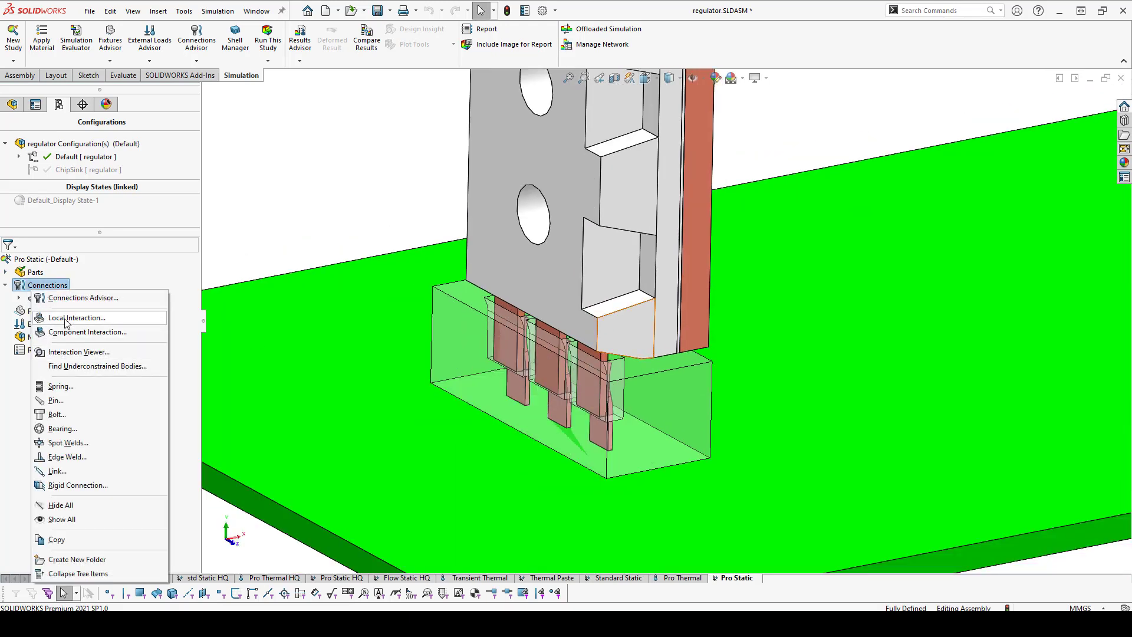
left_click(76, 317)
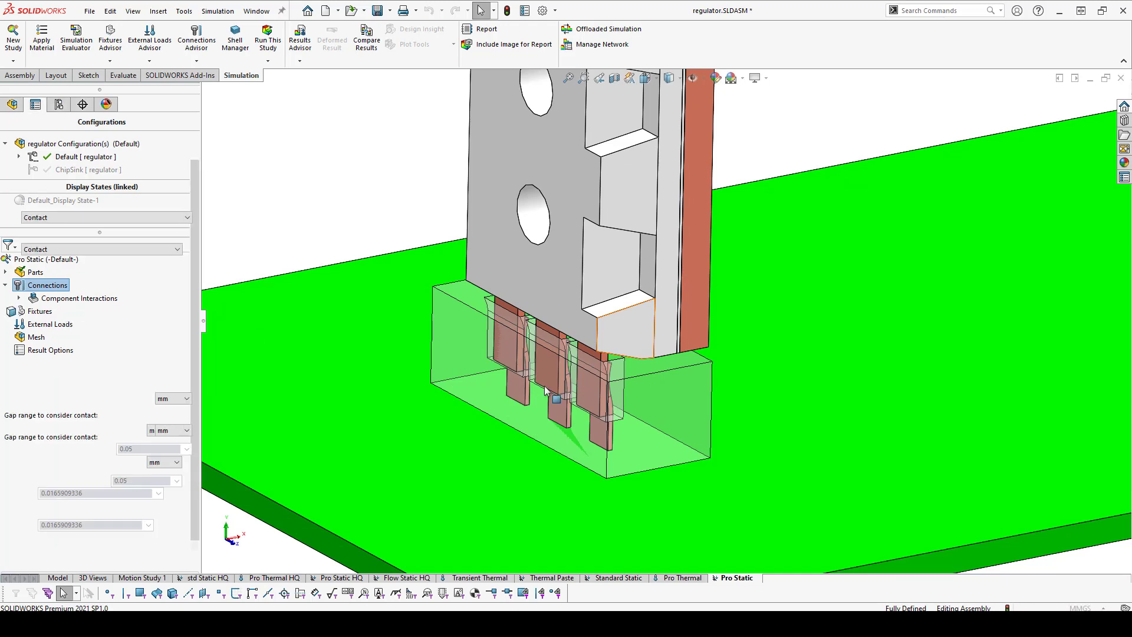
scroll(553, 373, "down", 5)
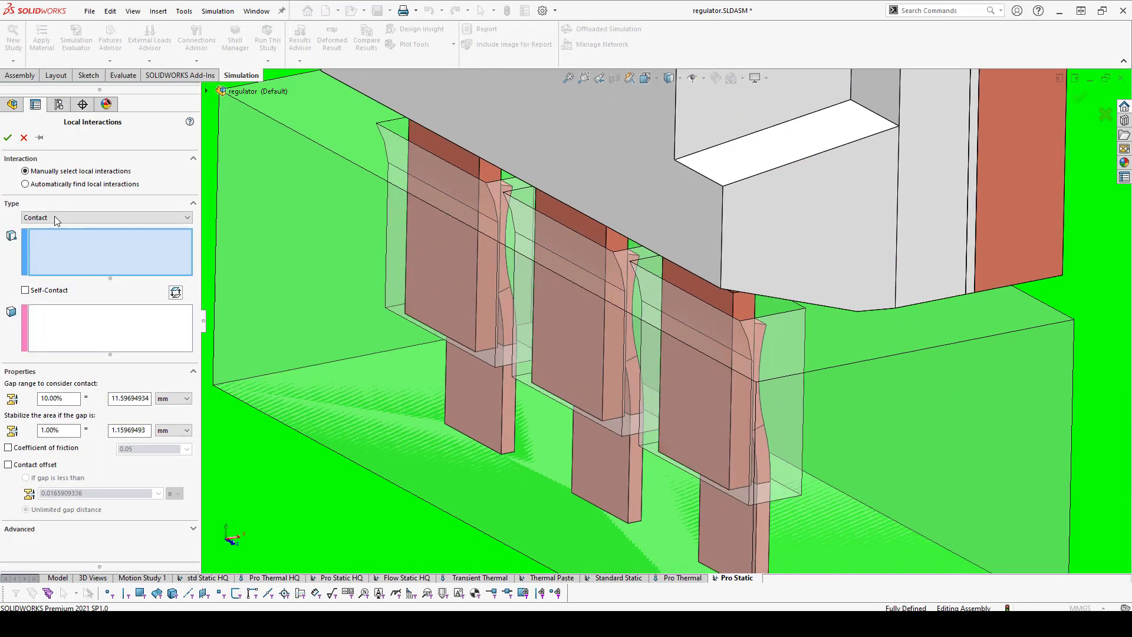
left_click(26, 184)
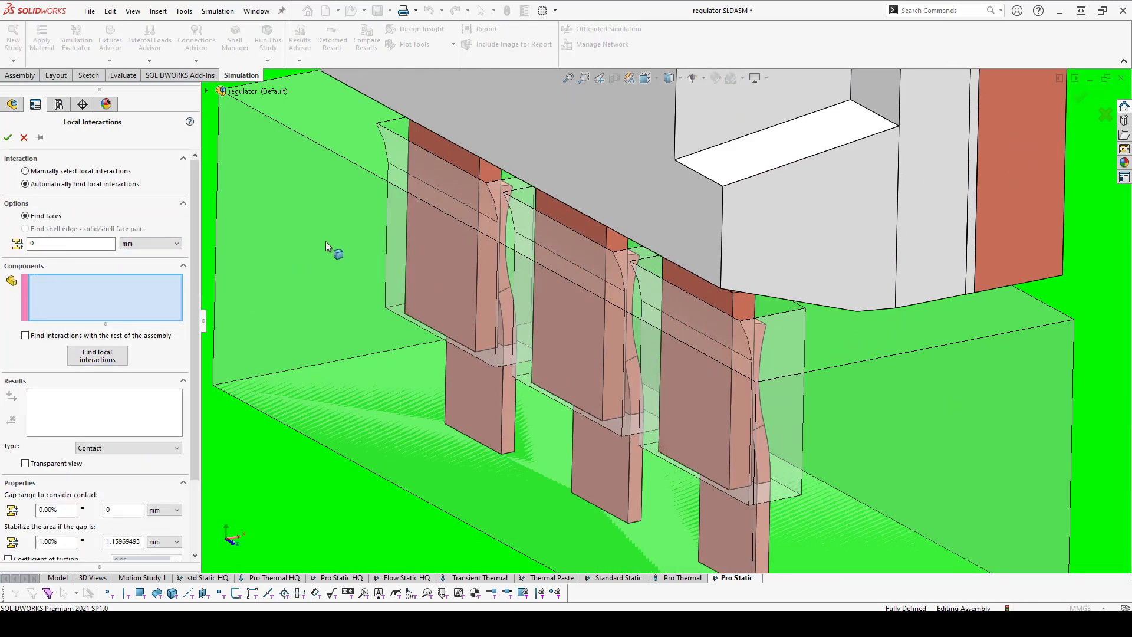
Step: Add the three blades and the connector's three copper leads as components and find the local contact interactions between them
left_click(468, 222)
left_click(576, 270)
left_click(705, 323)
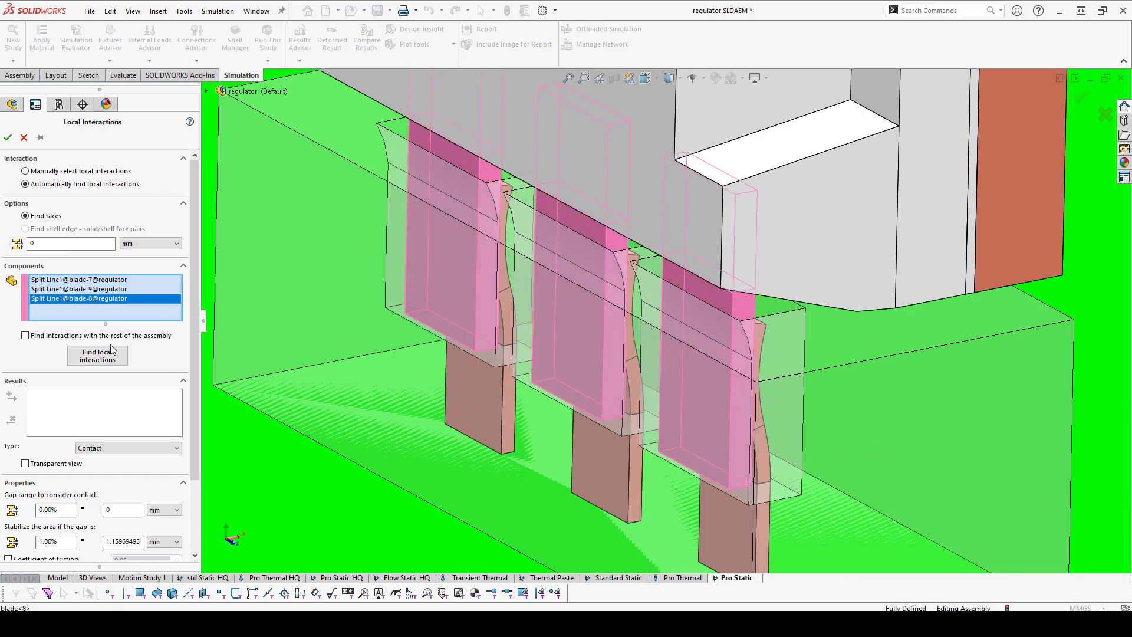
left_click(514, 354)
left_click(624, 465)
left_click(740, 518)
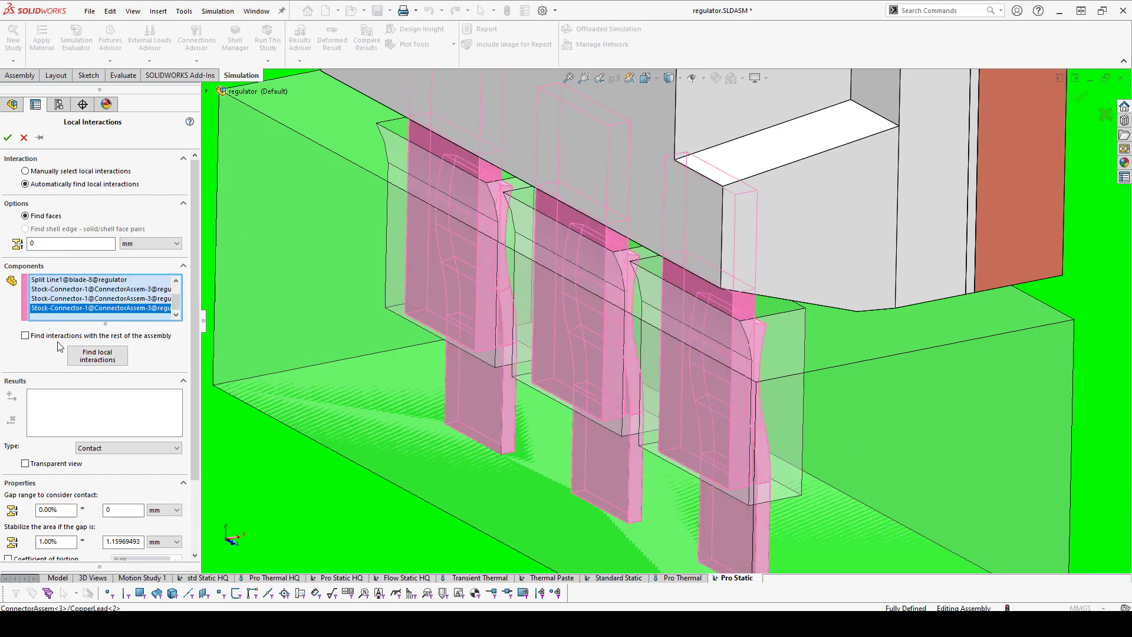
left_click(87, 355)
scroll(193, 436, "down", 2)
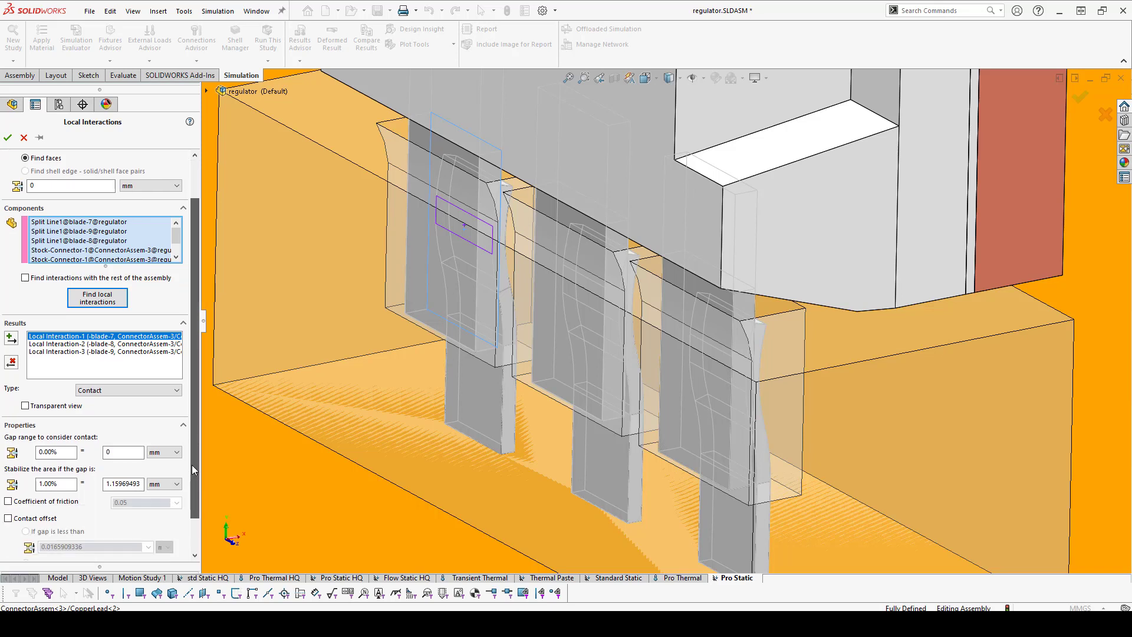
Step: Keep the type Contact, set the friction coefficient to 0.1, and create all the found blade-to-lead local interactions
scroll(192, 468, "down", 1)
left_click(100, 358)
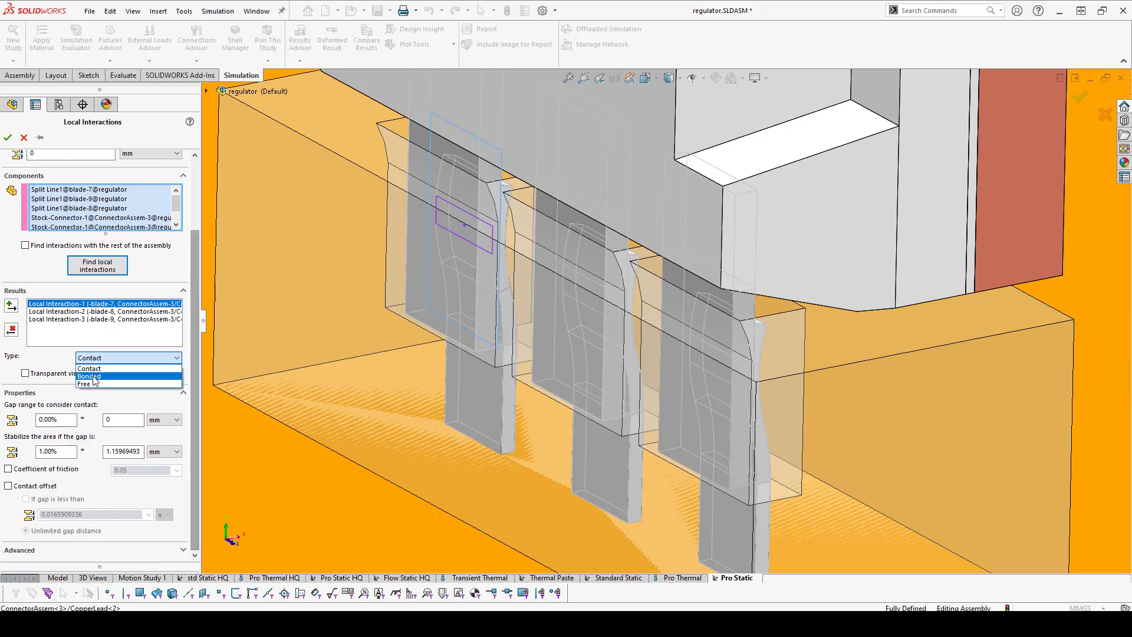
scroll(197, 436, "up", 2)
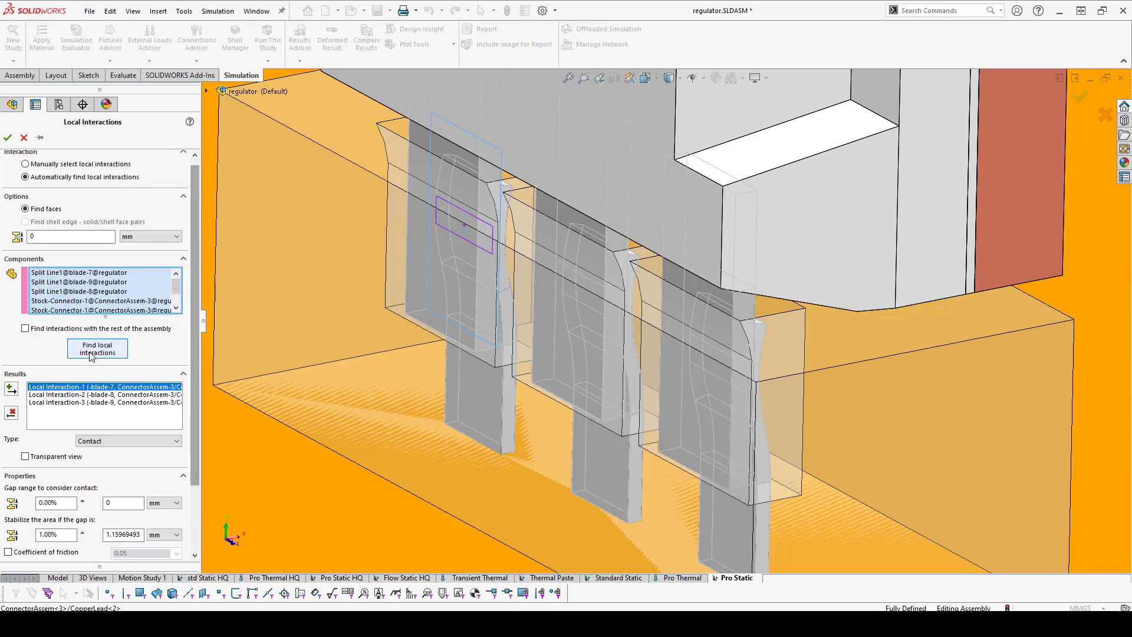
scroll(196, 436, "down", 2)
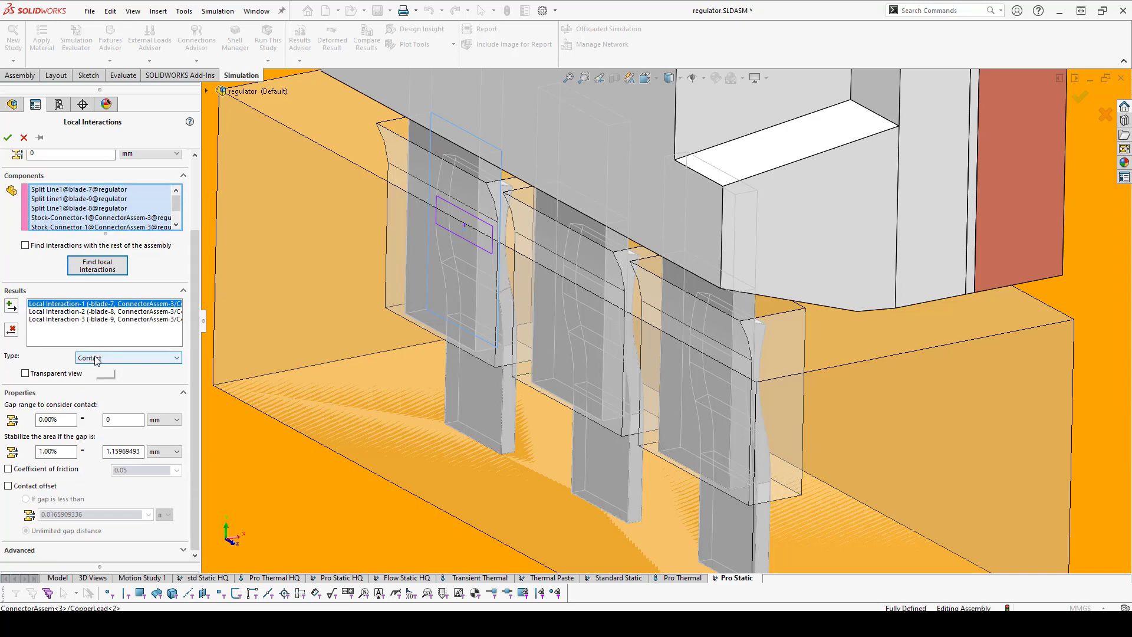
left_click(50, 470)
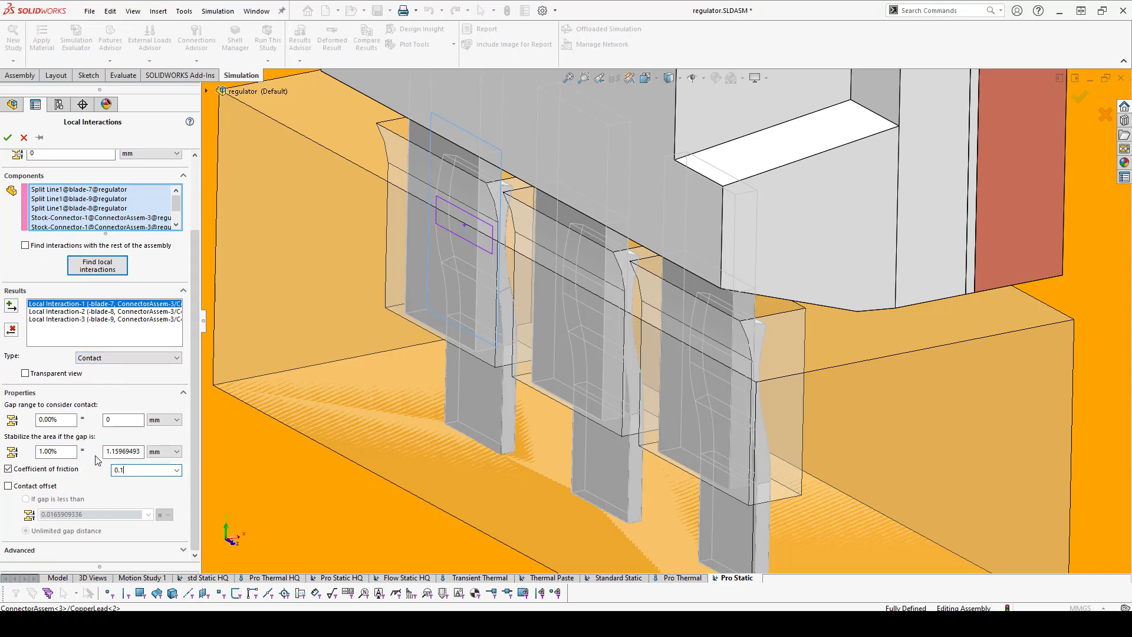
left_click(115, 305)
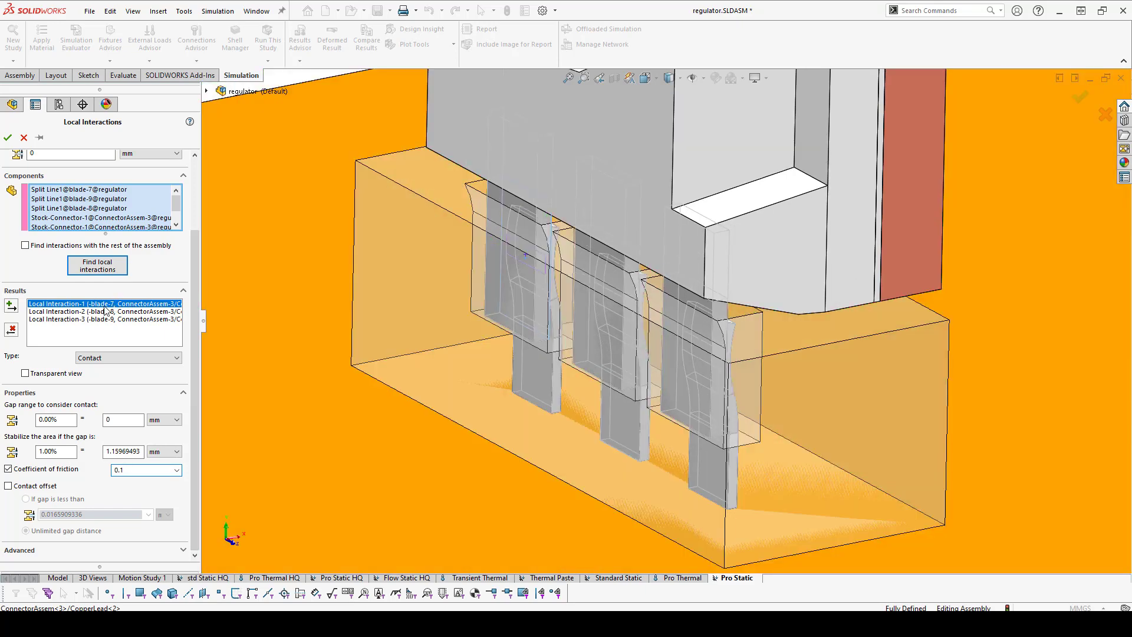
left_click(107, 319, "shift")
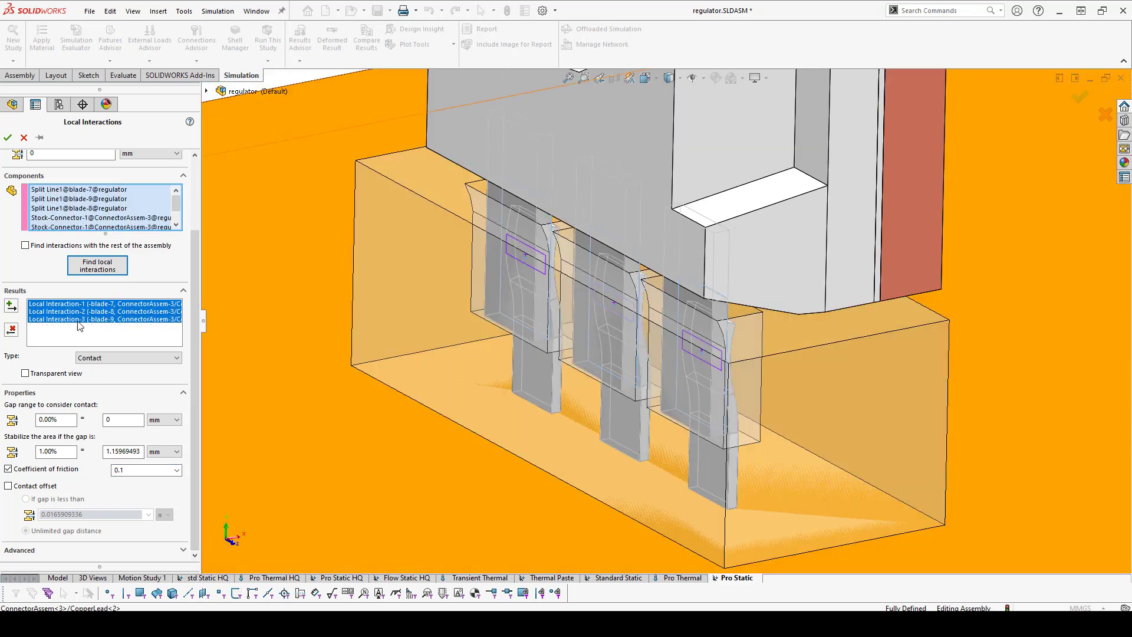
left_click(13, 306)
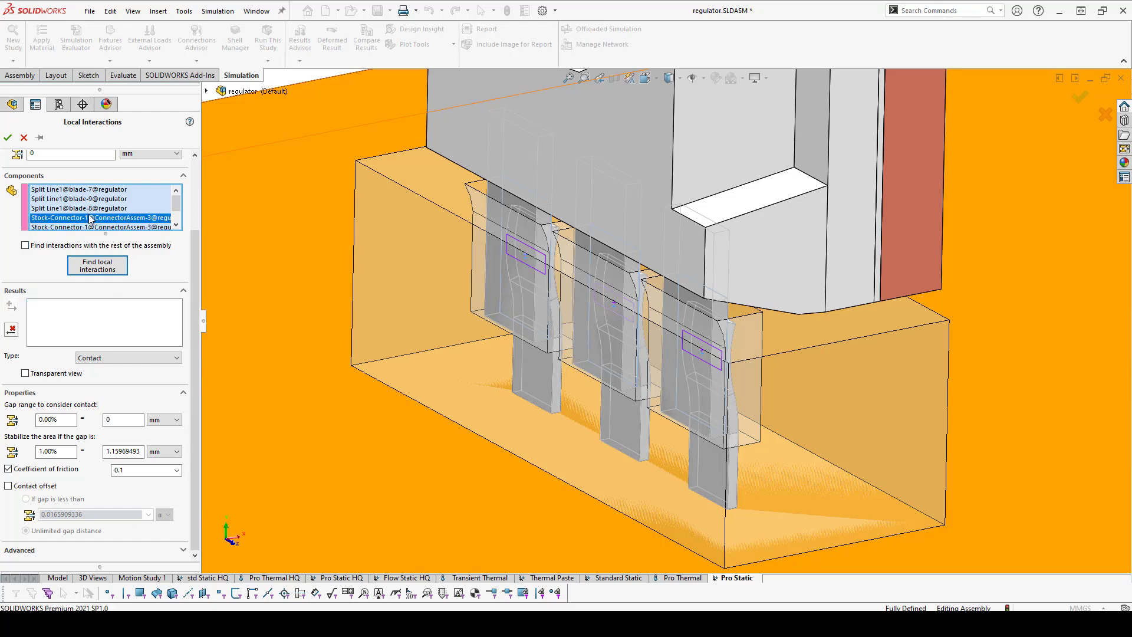
Step: Clear the component selection and select the connector housing and the three blades instead
right_click(126, 223)
left_click(125, 223)
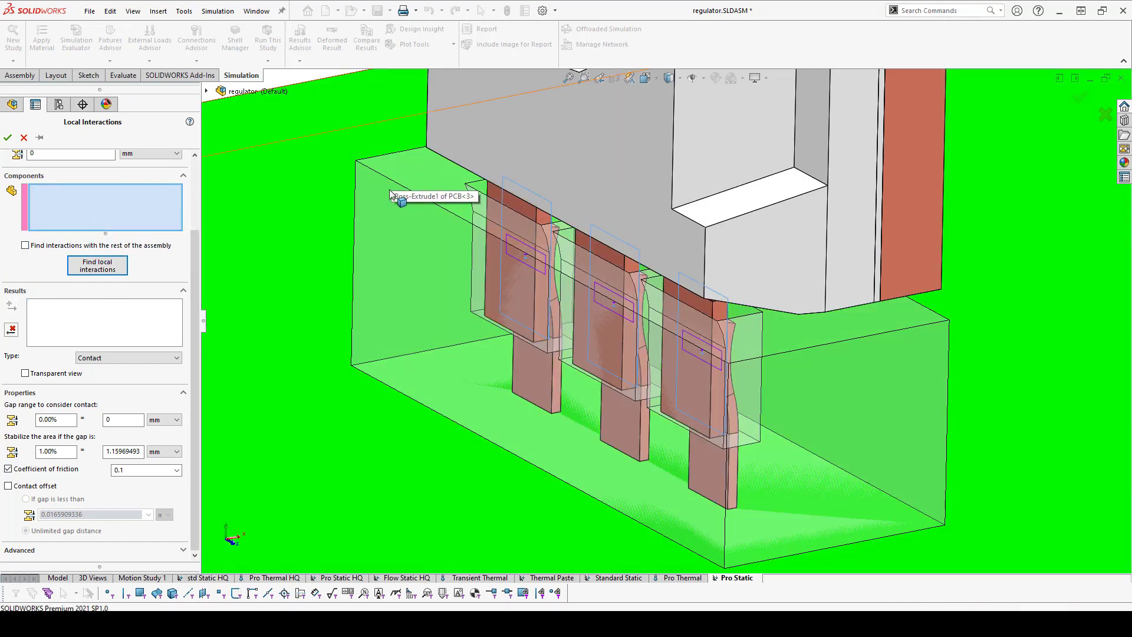
middle_click_drag(404, 177, 436, 109)
left_click(436, 109)
middle_click_drag(571, 94, 606, 181, "ctrl")
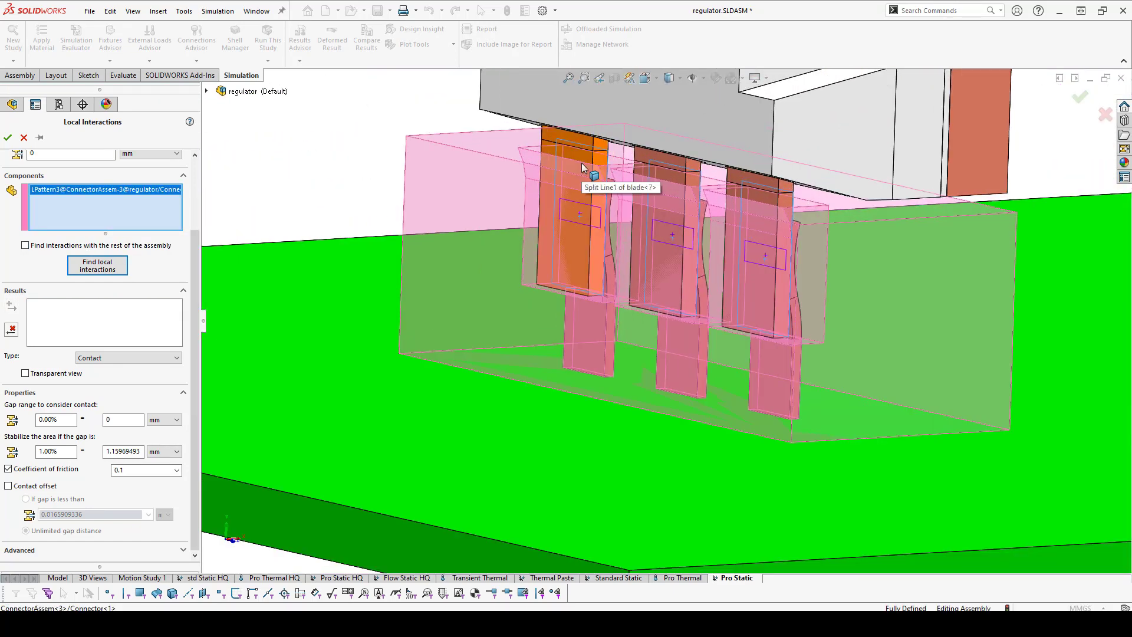
left_click(675, 184)
left_click(675, 184)
left_click(757, 203)
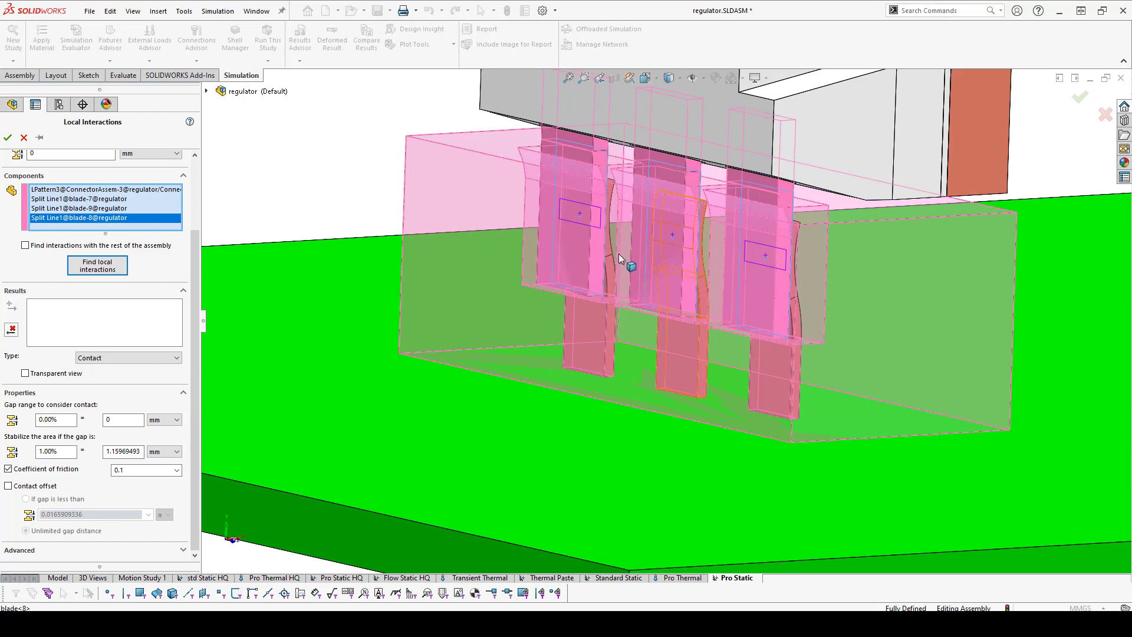
Step: Find the local interactions between the connector housing and the blades, create all of them as contacts with friction 0.1, and finish
left_click(91, 270)
left_click(75, 320, "shift")
left_click(11, 305)
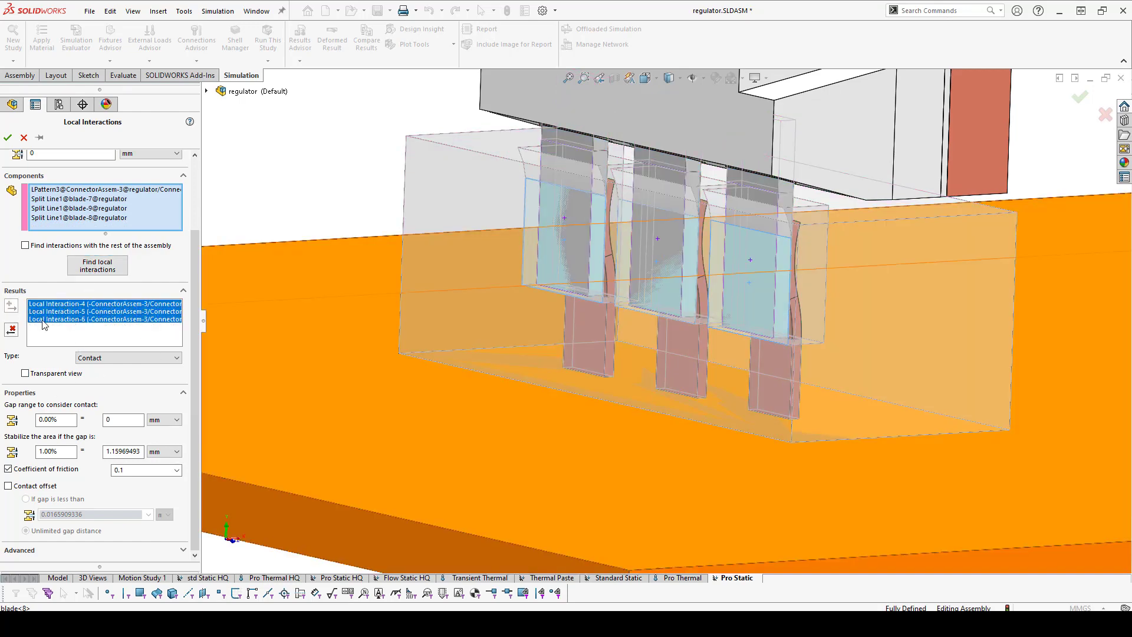
left_click(24, 137)
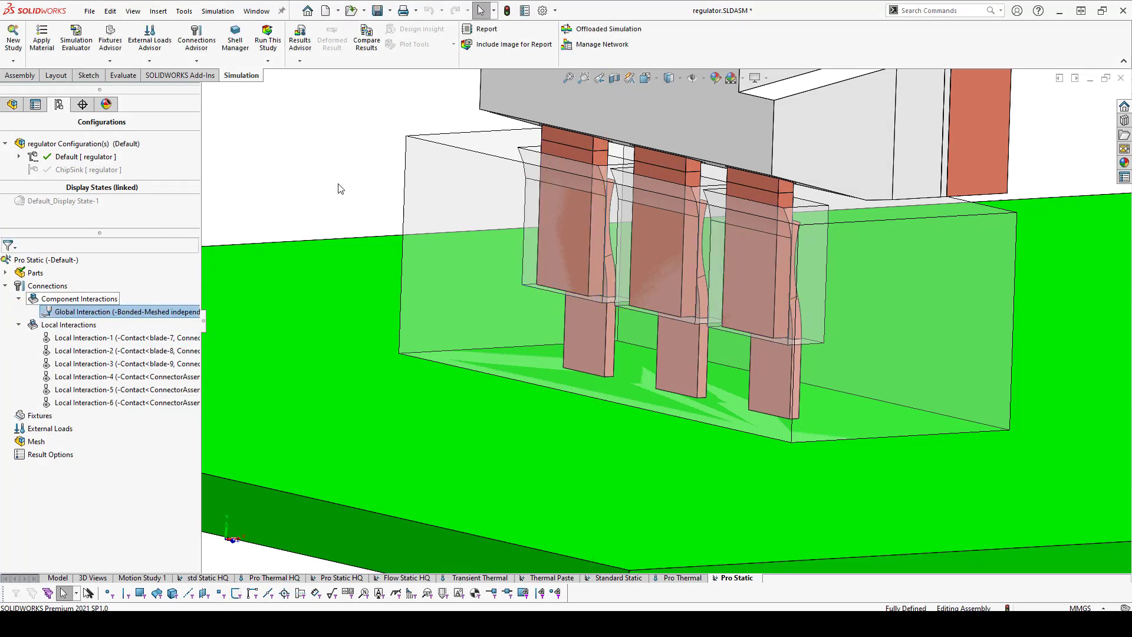
Step: Collapse the local interactions, component interactions and Connections folders of the Pro Static study
scroll(339, 188, "up", 10)
middle_click_drag(460, 184, 720, 241)
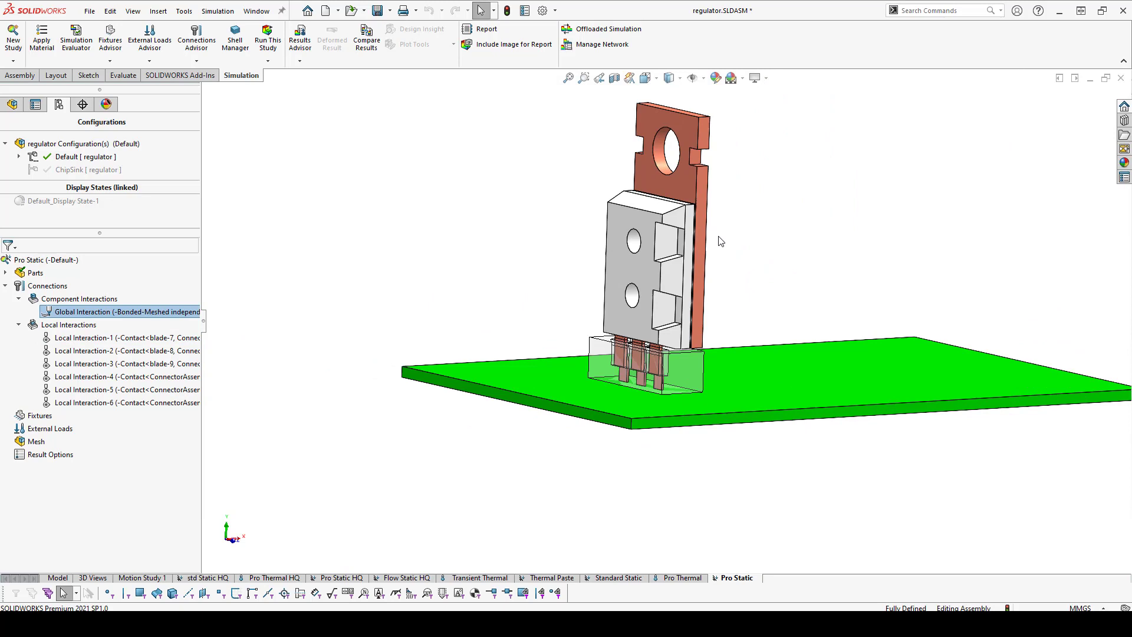
left_click(734, 307)
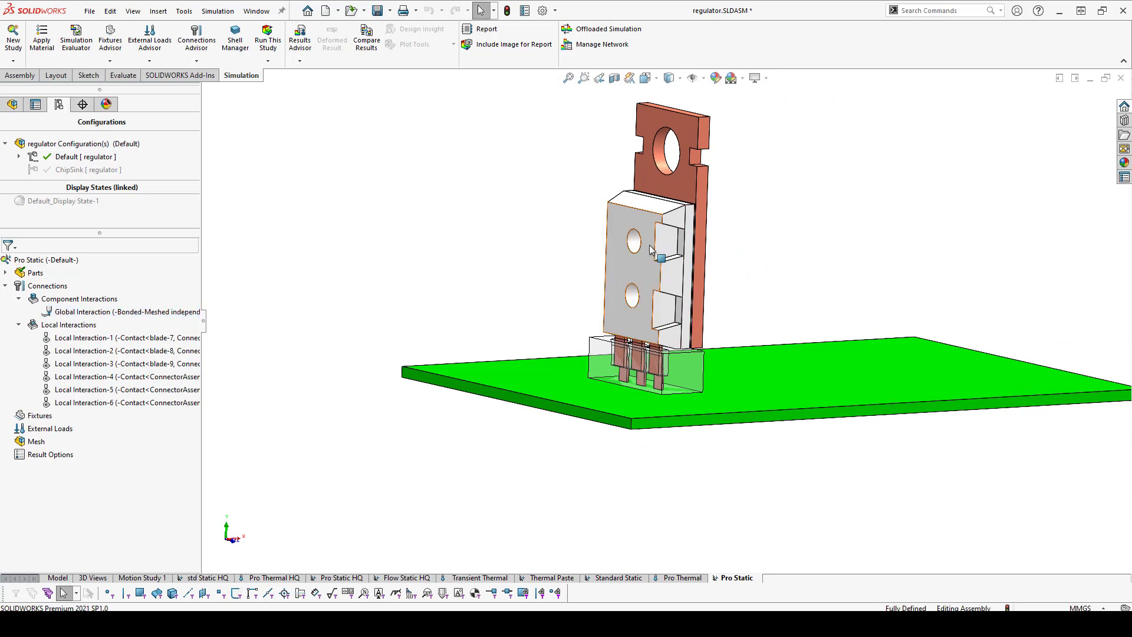
left_click(18, 324)
left_click(19, 298)
left_click(5, 286)
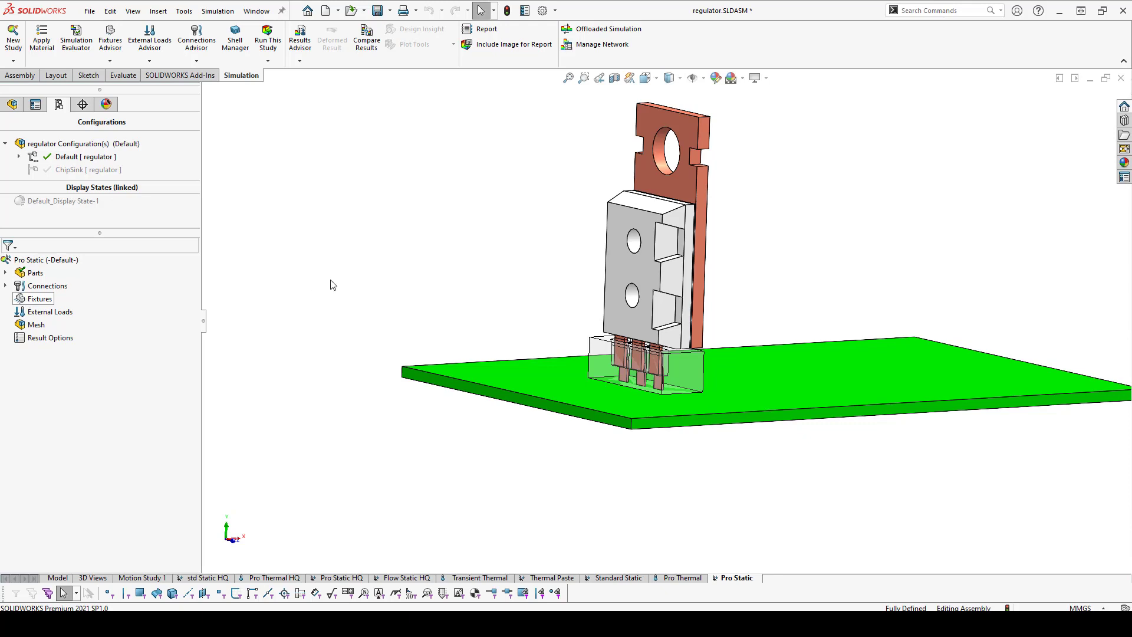
middle_click_drag(417, 295, 430, 309)
scroll(745, 366, "up", 2)
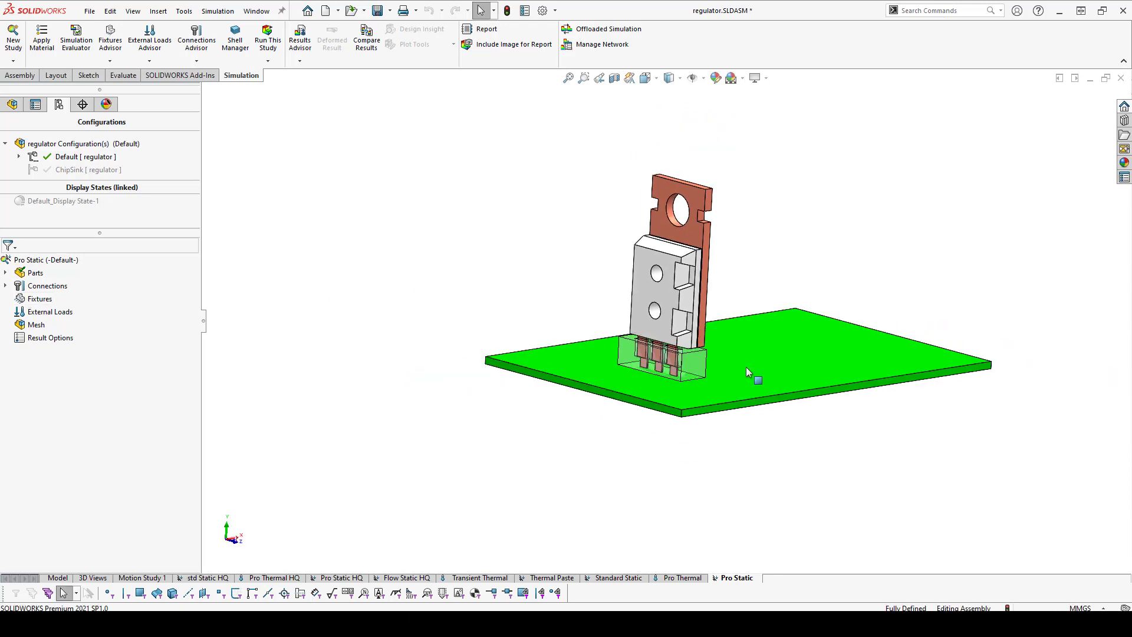
scroll(747, 369, "down", 2)
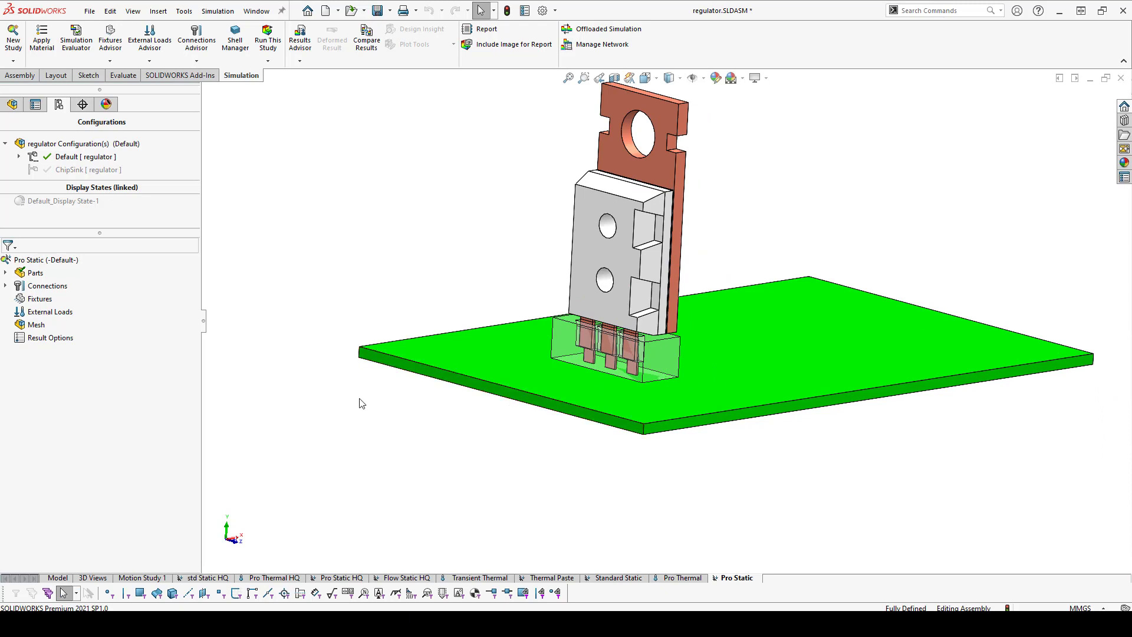
right_click(52, 300)
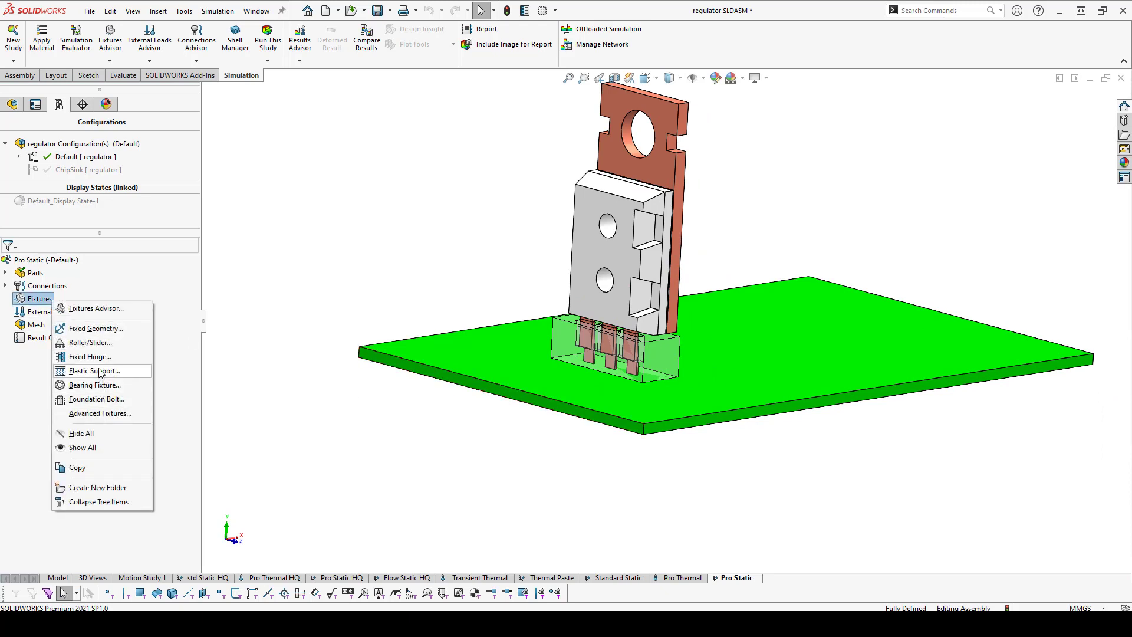
left_click(98, 346)
middle_click_drag(543, 427, 589, 330)
left_click(626, 430)
left_click(639, 417)
left_click(661, 415)
mouse_move(743, 309)
middle_mouse_down()
mouse_move(733, 340)
mouse_move(736, 274)
mouse_move(730, 327)
mouse_move(734, 291)
middle_mouse_up()
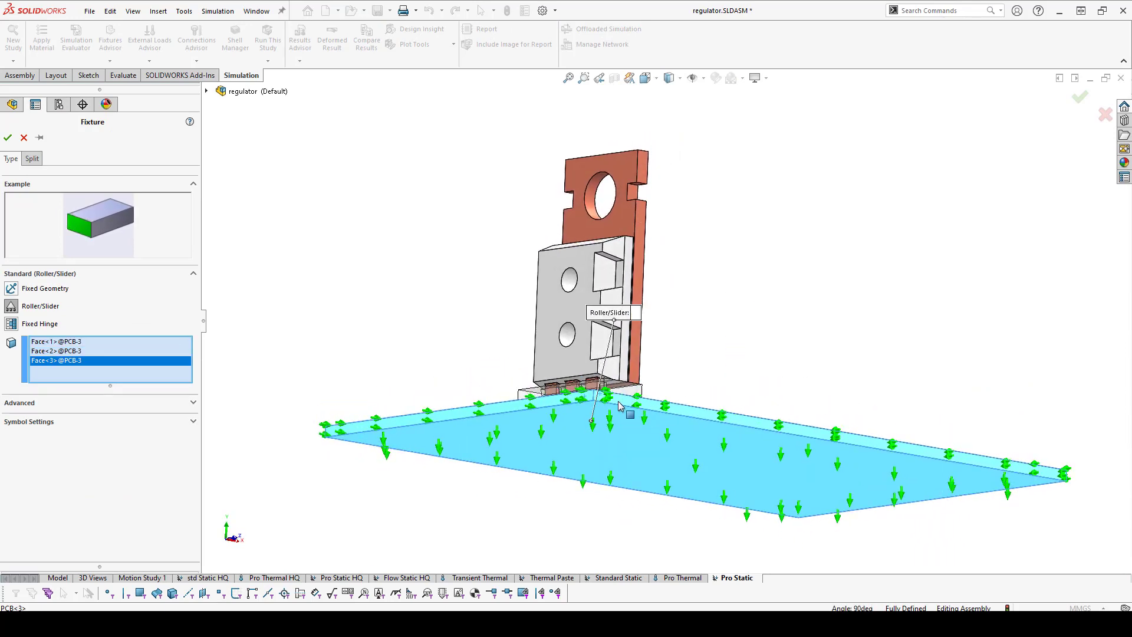
left_click(617, 401)
left_click(589, 398)
left_click(593, 408)
Step: Apply a Fixed Geometry fixture to the lower vertex at one corner of the PCB
left_click(11, 288)
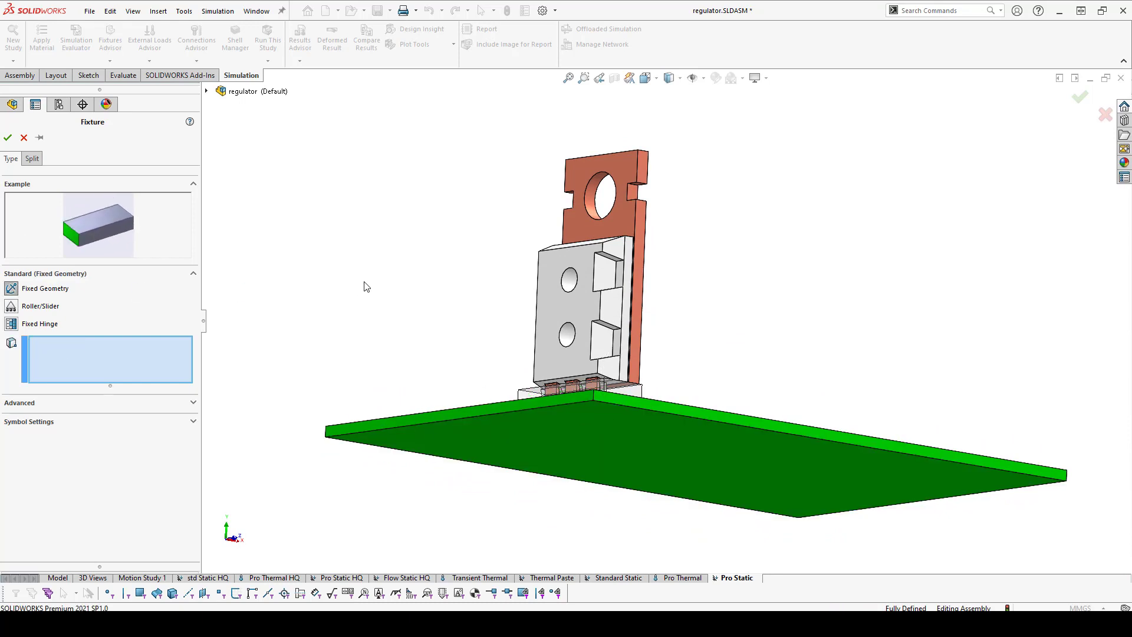
middle_click_drag(409, 273, 417, 332)
scroll(417, 332, "up", 2)
scroll(483, 430, "down", 1)
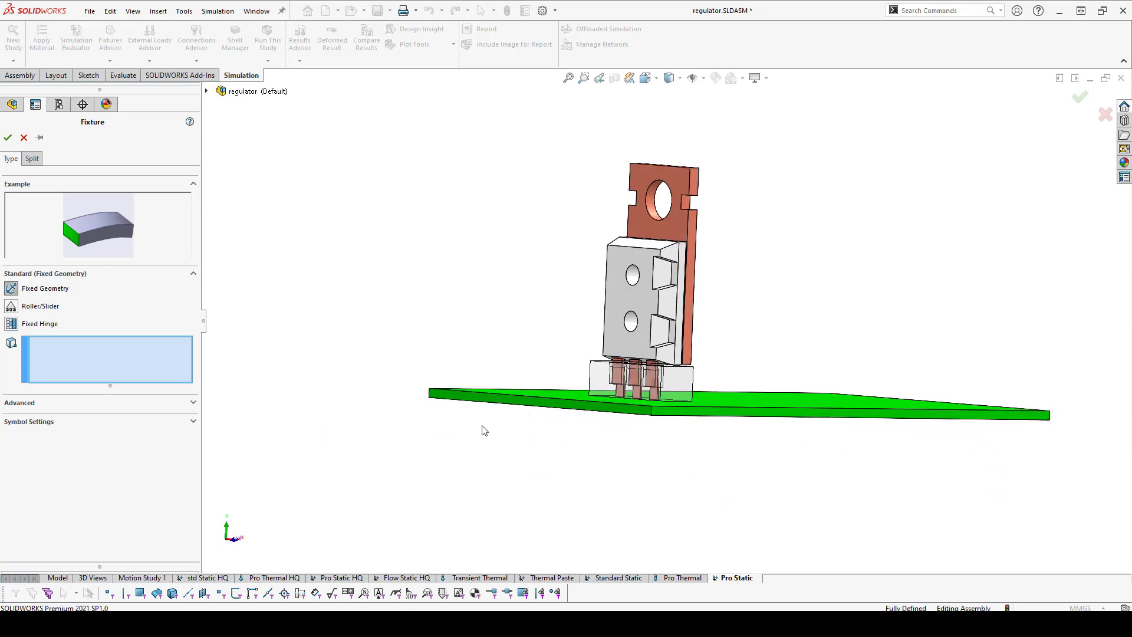
left_click(427, 398)
middle_click_drag(533, 437, 518, 479)
middle_click_drag(443, 479, 458, 478)
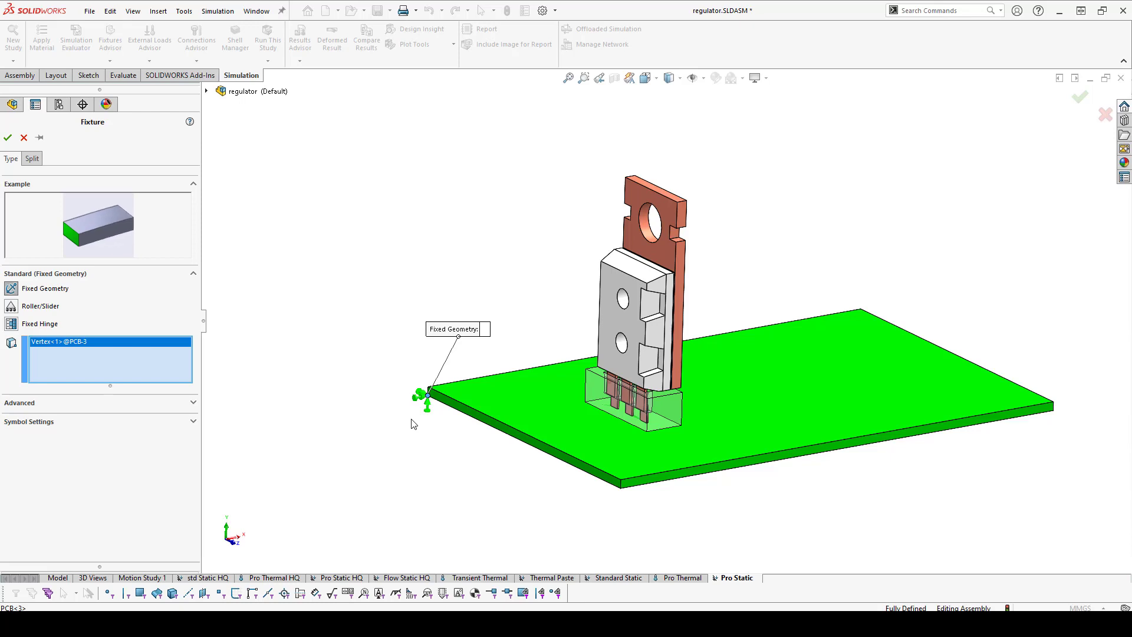
left_click(10, 138)
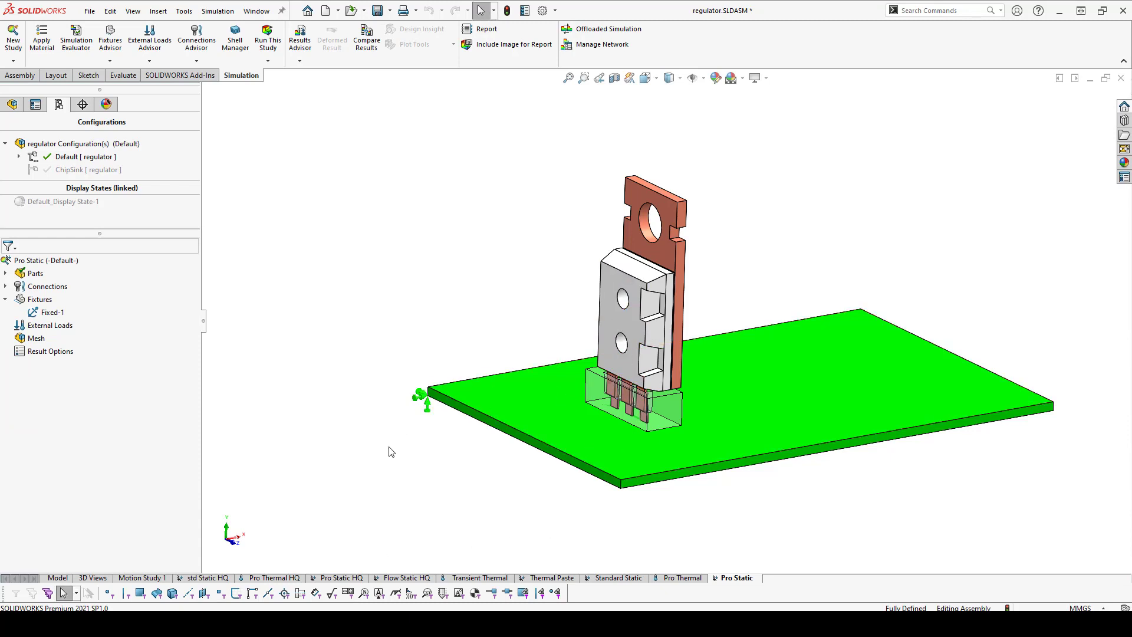
Step: Define a Use Reference Geometry fixture on the PCB's front lower corner vertex, referencing the adjacent side face, with 0 mm translation along both plane directions
right_click(38, 299)
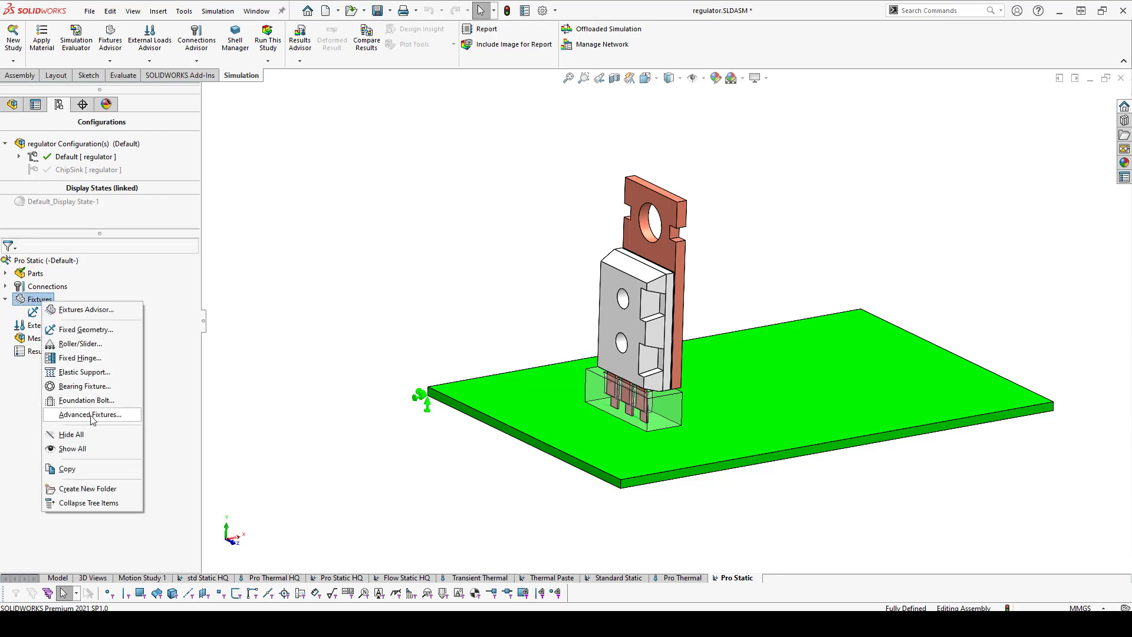
left_click(59, 436)
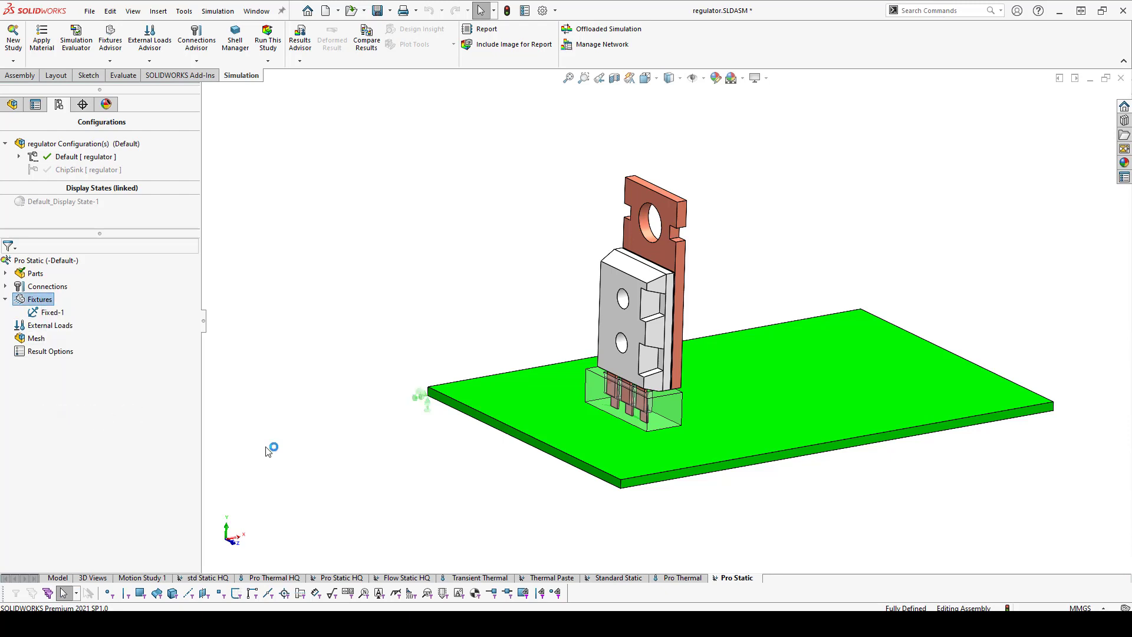
left_click(620, 487)
left_click(121, 470)
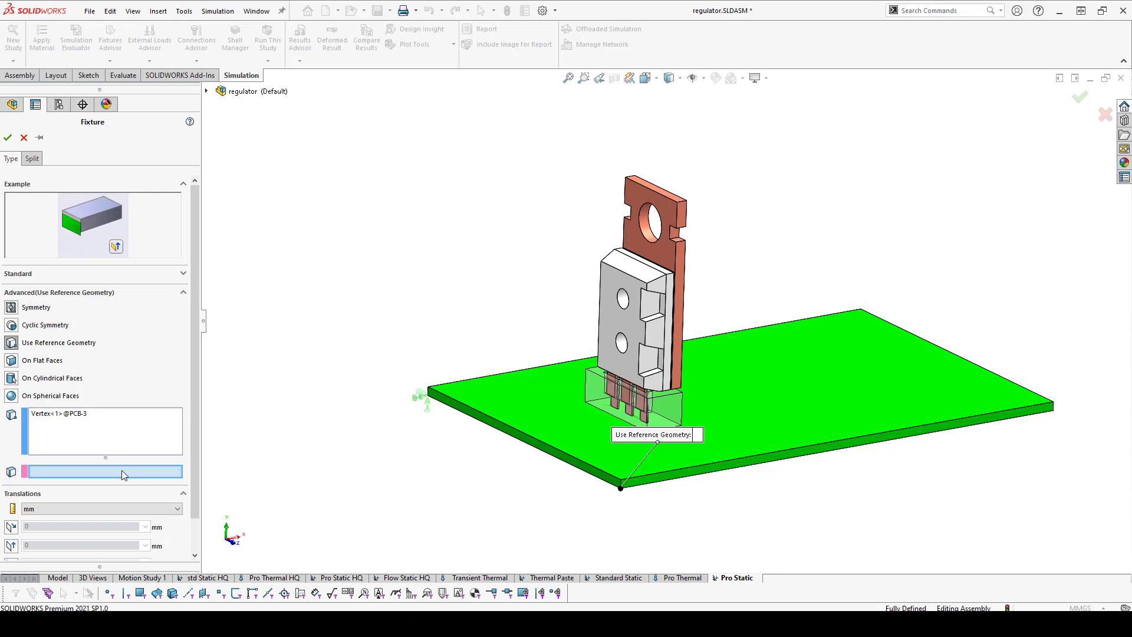
left_click(644, 483)
left_click(11, 526)
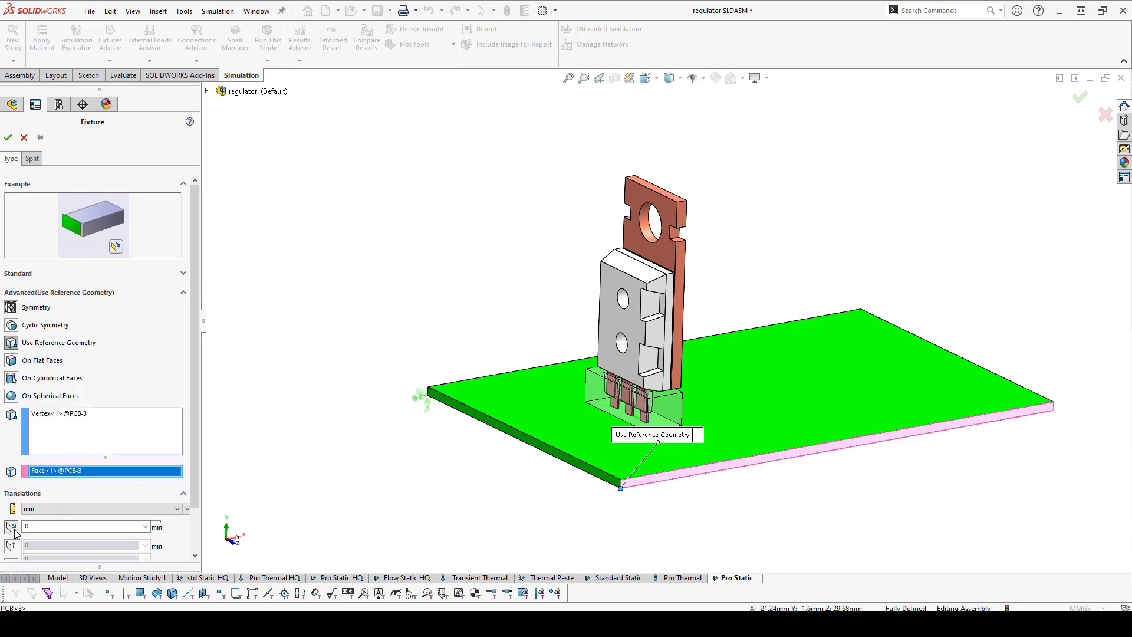
left_click(10, 510)
Step: Set the reference geometry fixture's symbol size to 300 and finish the fixture
middle_click_drag(518, 503, 557, 507)
scroll(661, 501, "up", 2)
scroll(660, 501, "down", 3)
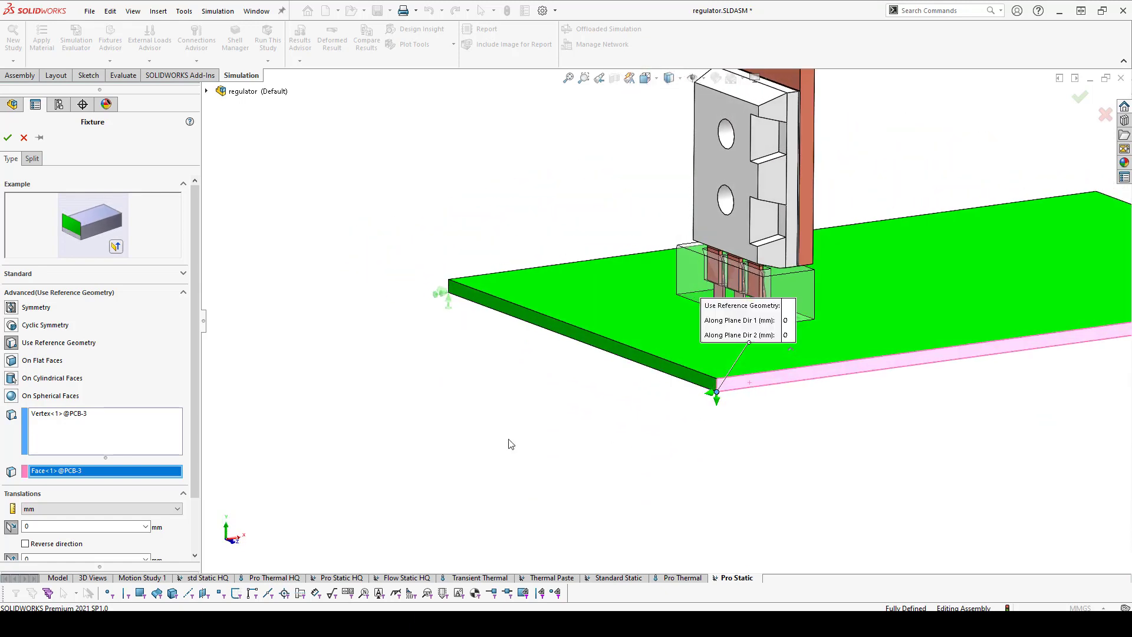
scroll(192, 457, "down", 2)
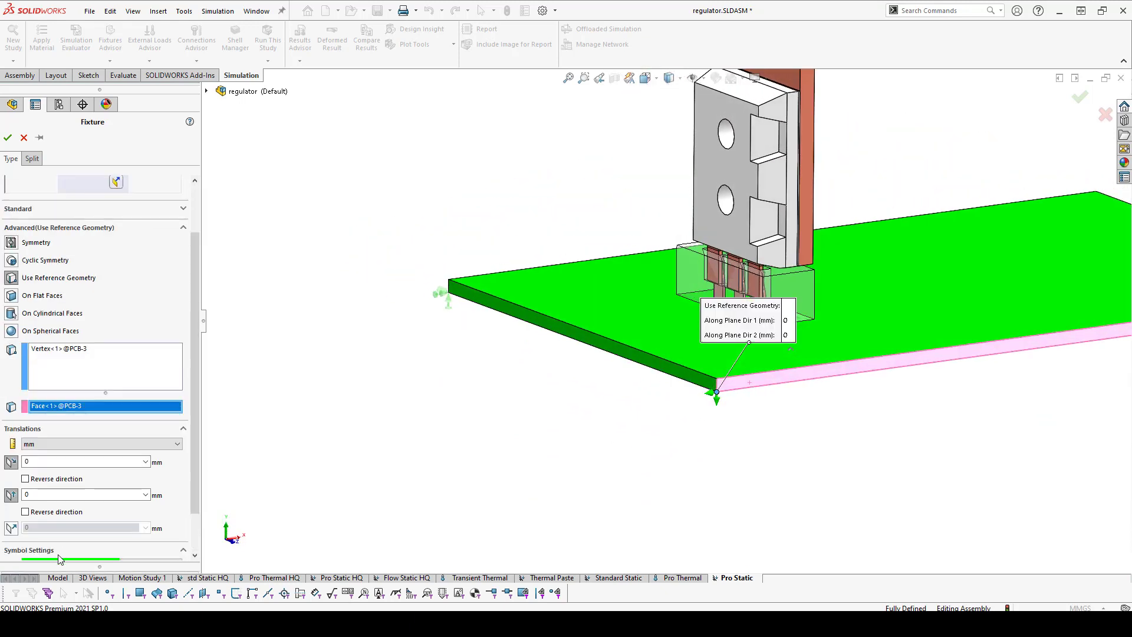
scroll(198, 501, "down", 2)
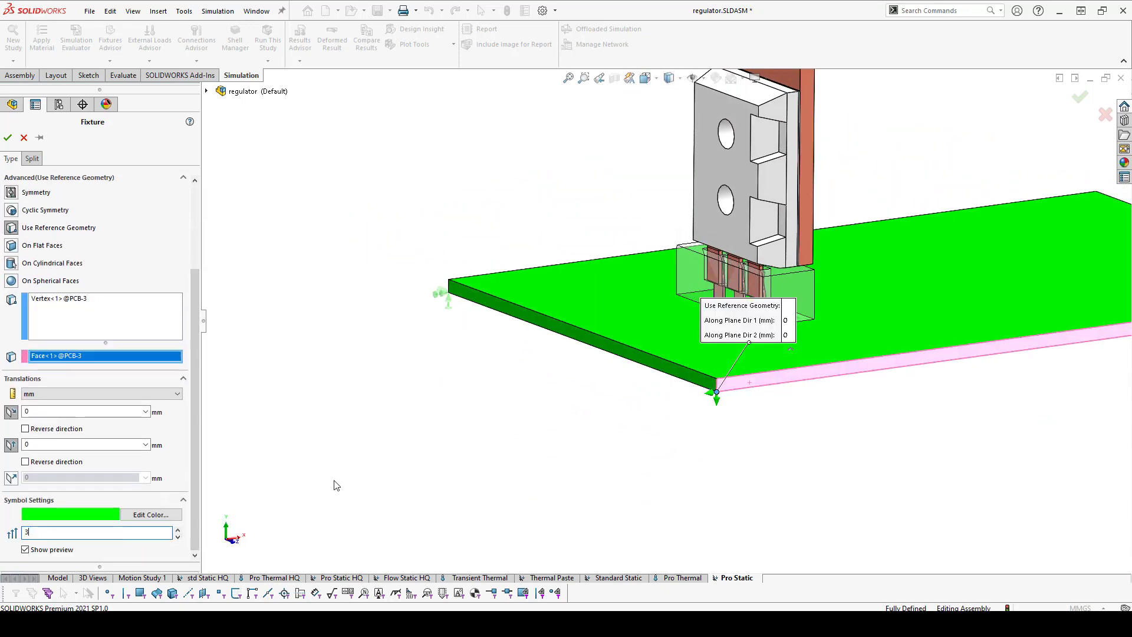
middle_click_drag(353, 478, 647, 421)
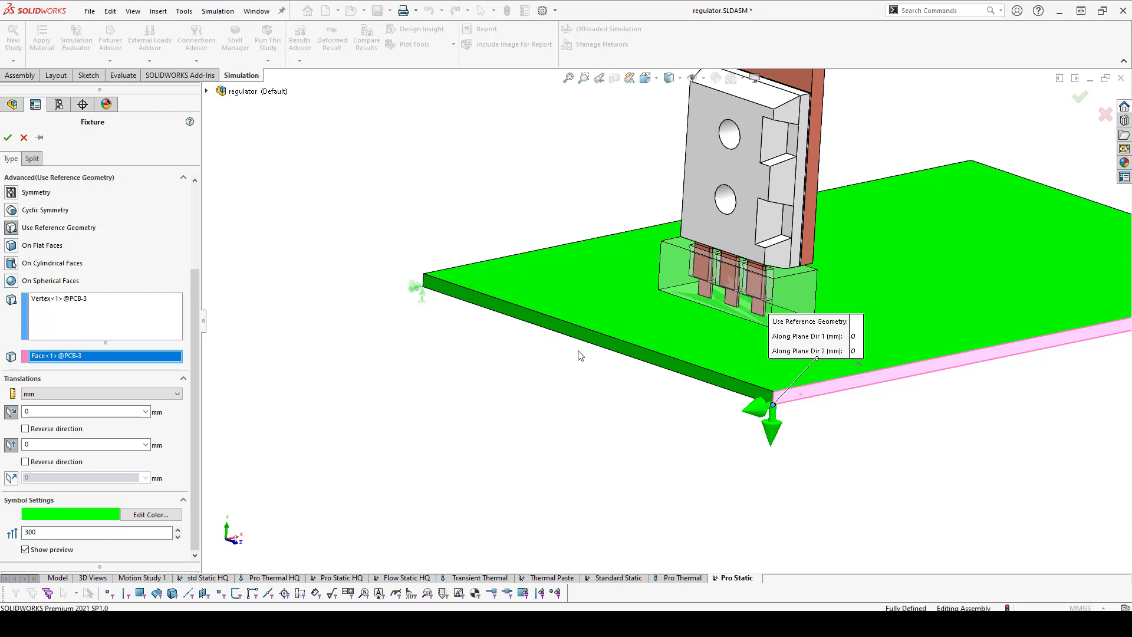
middle_click_drag(575, 411, 583, 448)
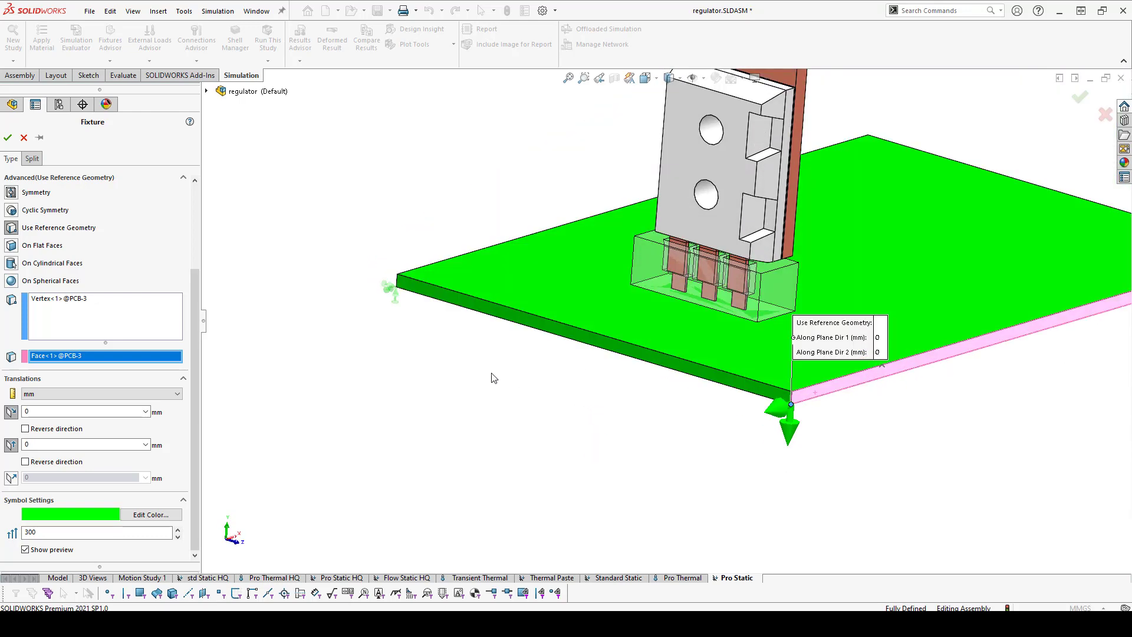
left_click(7, 138)
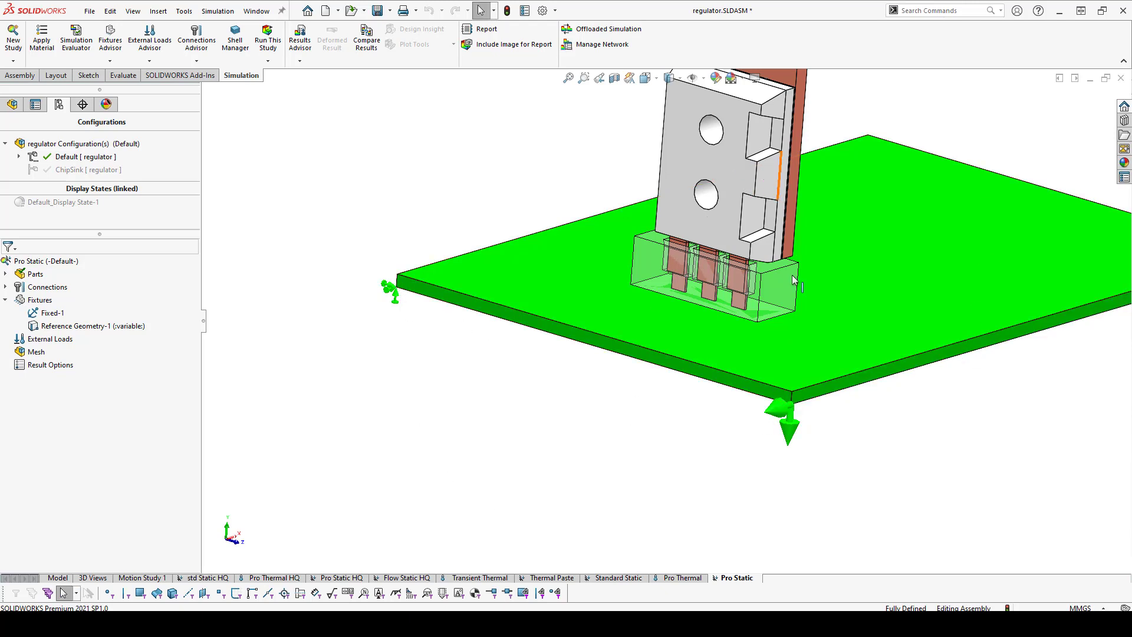
Step: Define a Use Reference Geometry fixture on the PCB's right-hand lower corner vertex, restraining translation to 0 mm along the vertical corner edge
right_click(37, 300)
left_click(82, 413)
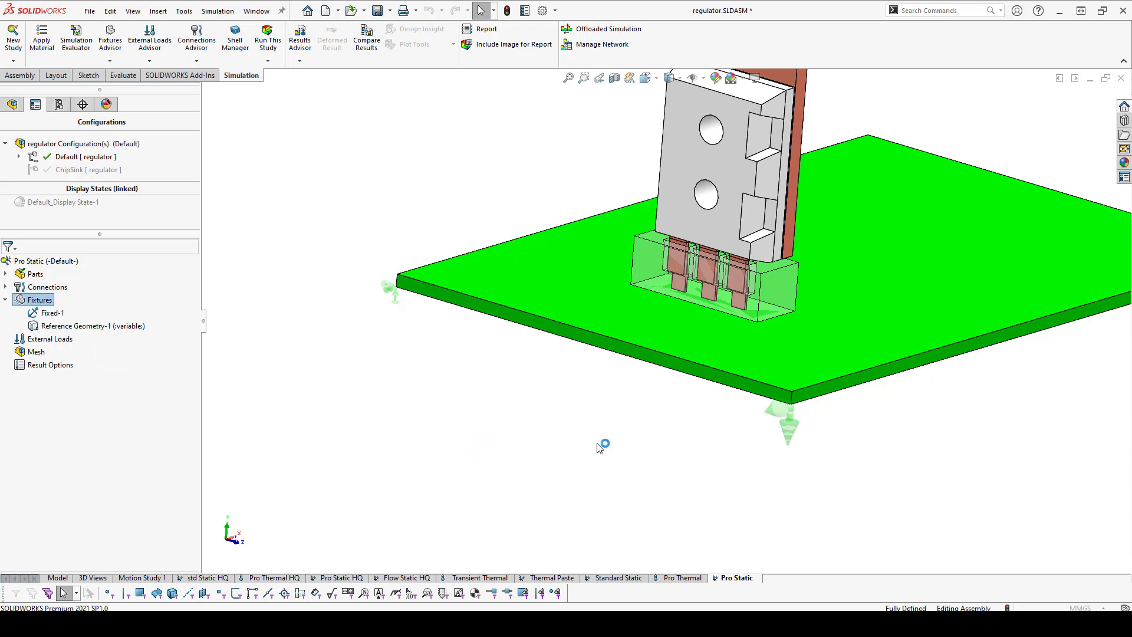
scroll(960, 348, "up", 3)
scroll(1026, 348, "down", 1)
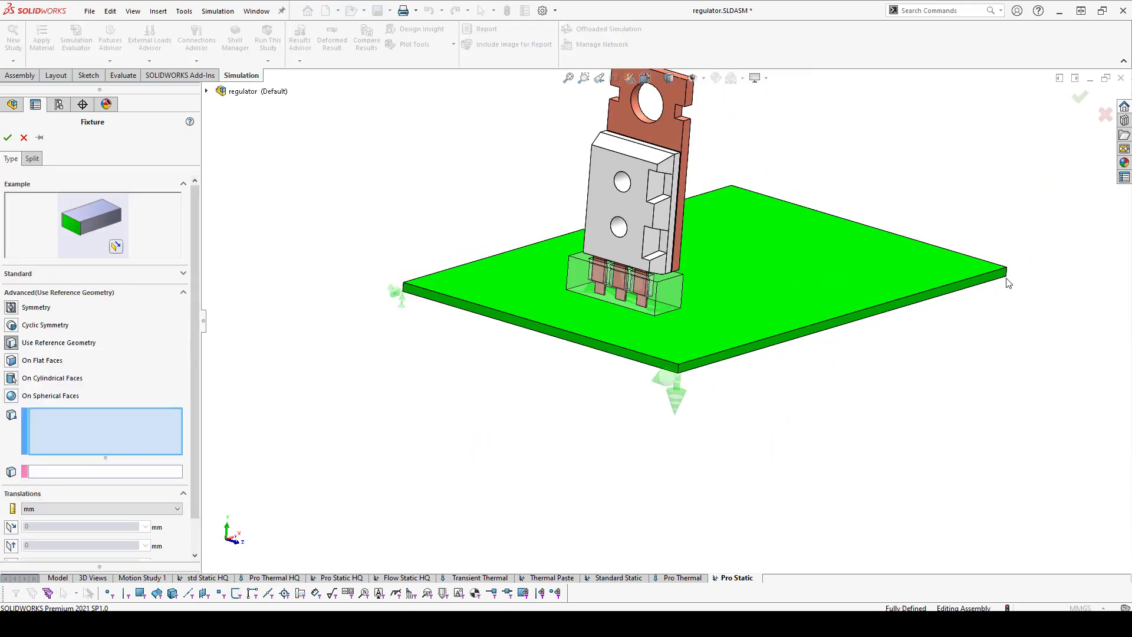
left_click(1007, 282)
left_click(143, 472)
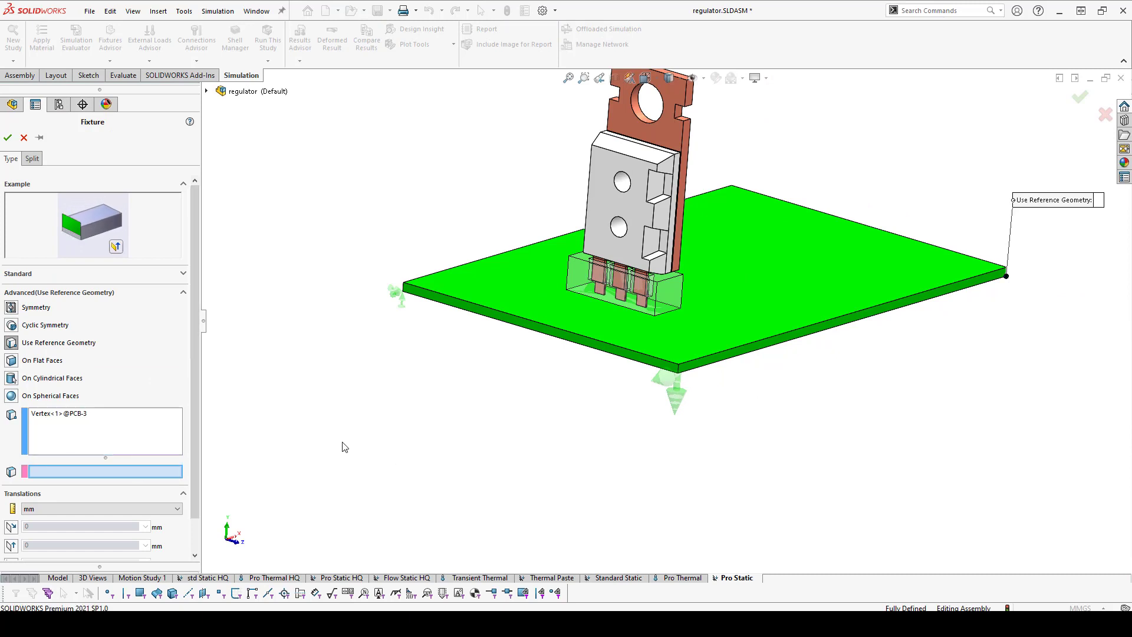
scroll(1011, 280, "down", 3)
left_click(943, 282)
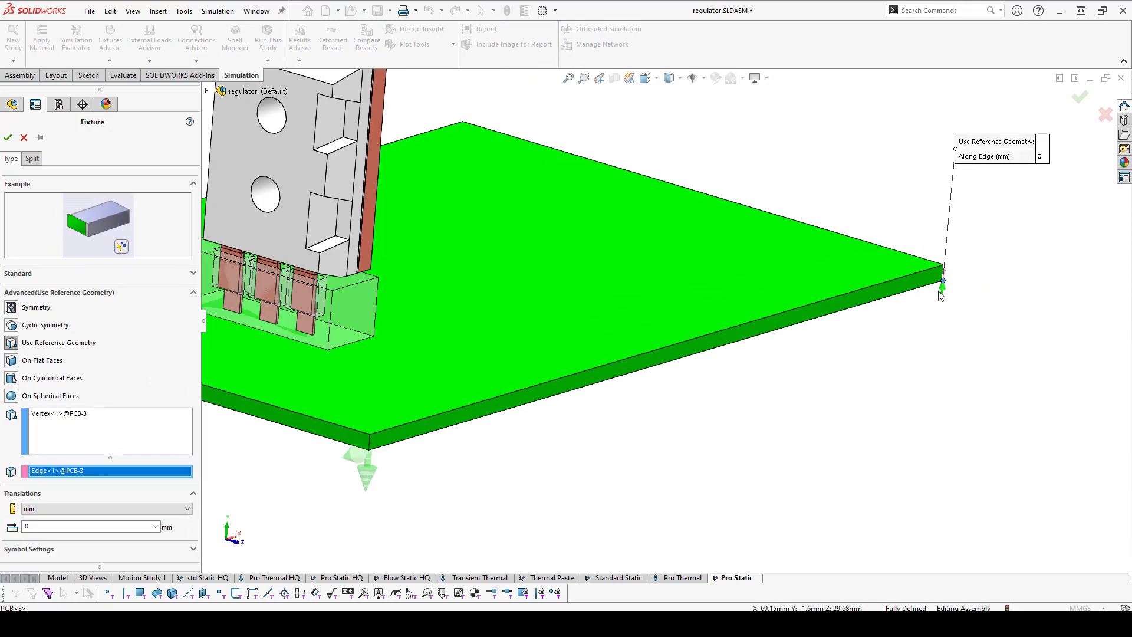
scroll(824, 429, "up", 3)
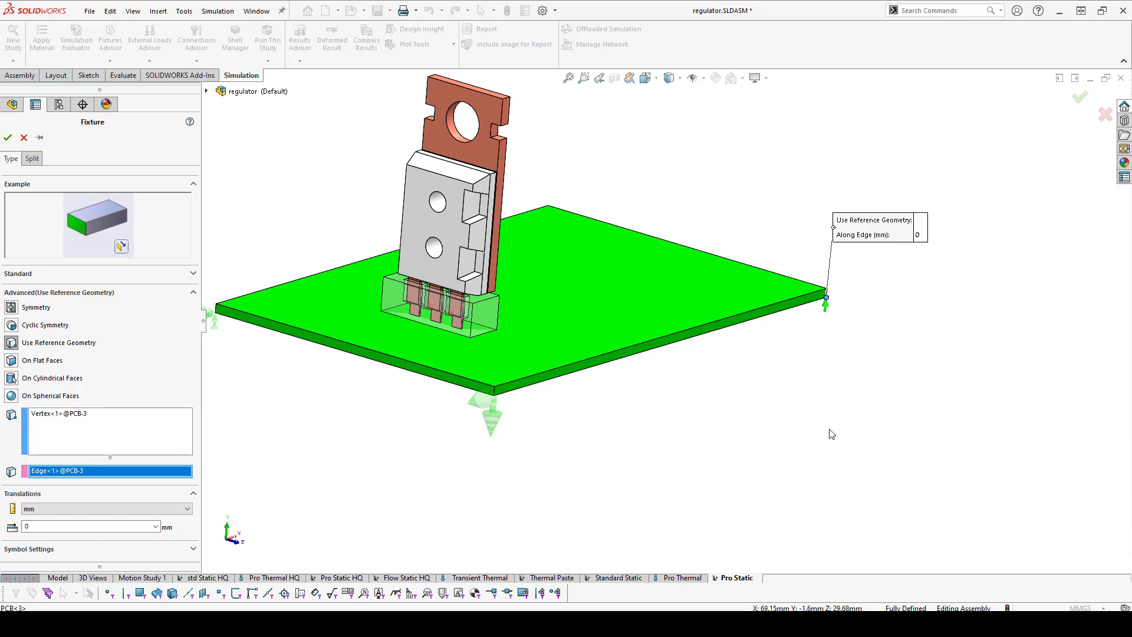
scroll(632, 425, "up", 2)
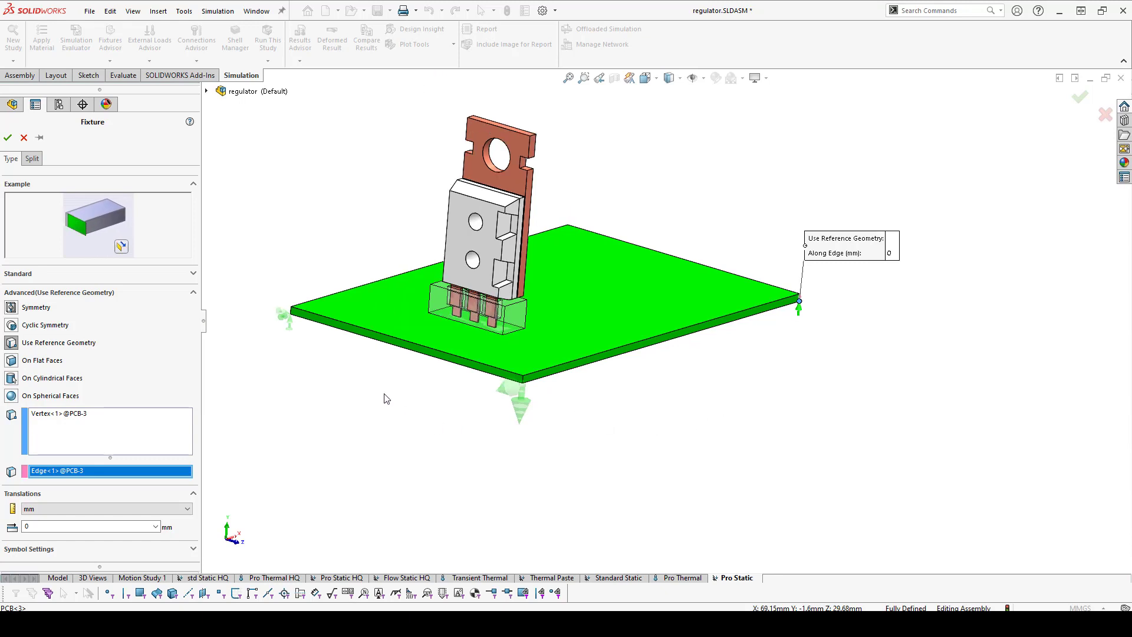
left_click(7, 138)
middle_click_drag(314, 184, 294, 330)
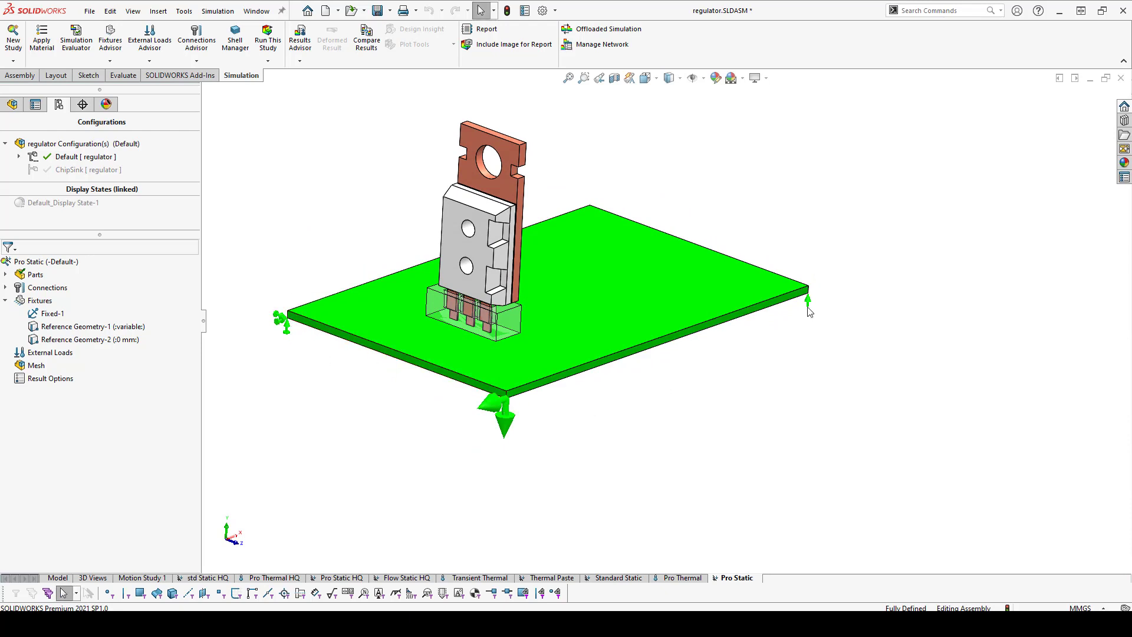
right_click(36, 356)
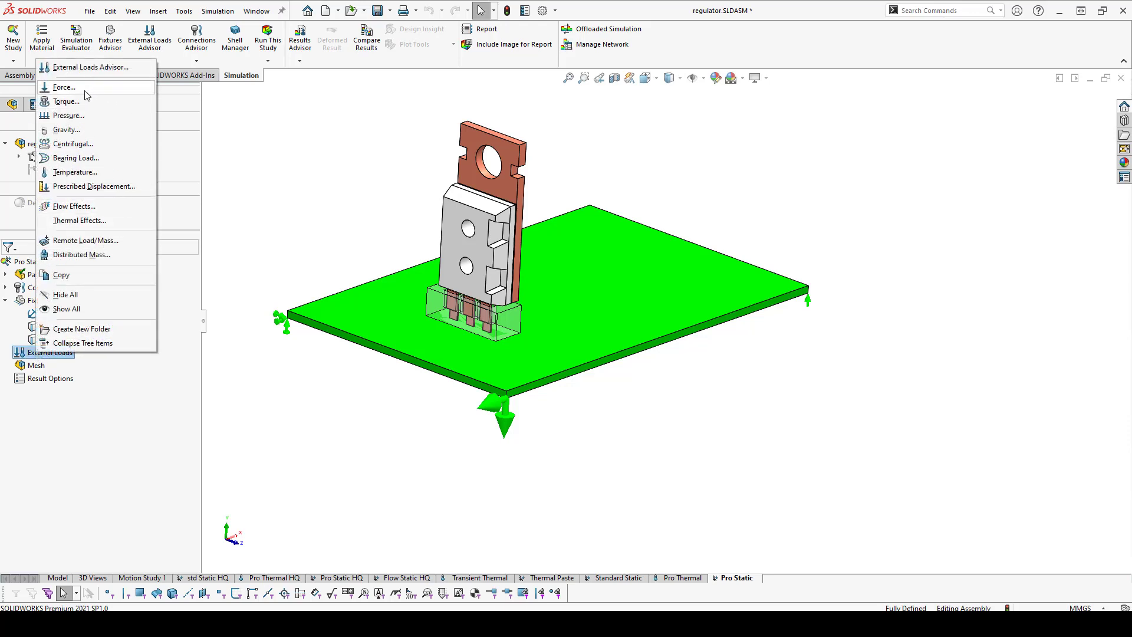
left_click(283, 457)
middle_click_drag(431, 252, 376, 245)
scroll(389, 242, "up", 1)
scroll(428, 234, "down", 1)
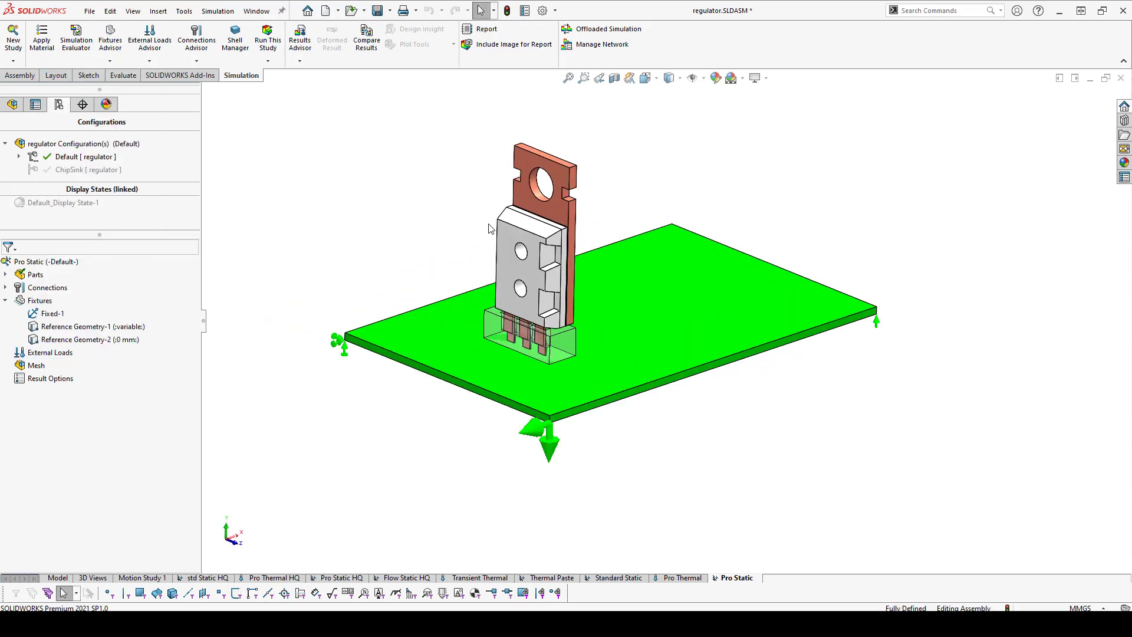
scroll(488, 228, "down", 1)
Step: Edit the study's thermal effects to take temperatures from the Pro Thermal study
right_click(37, 352)
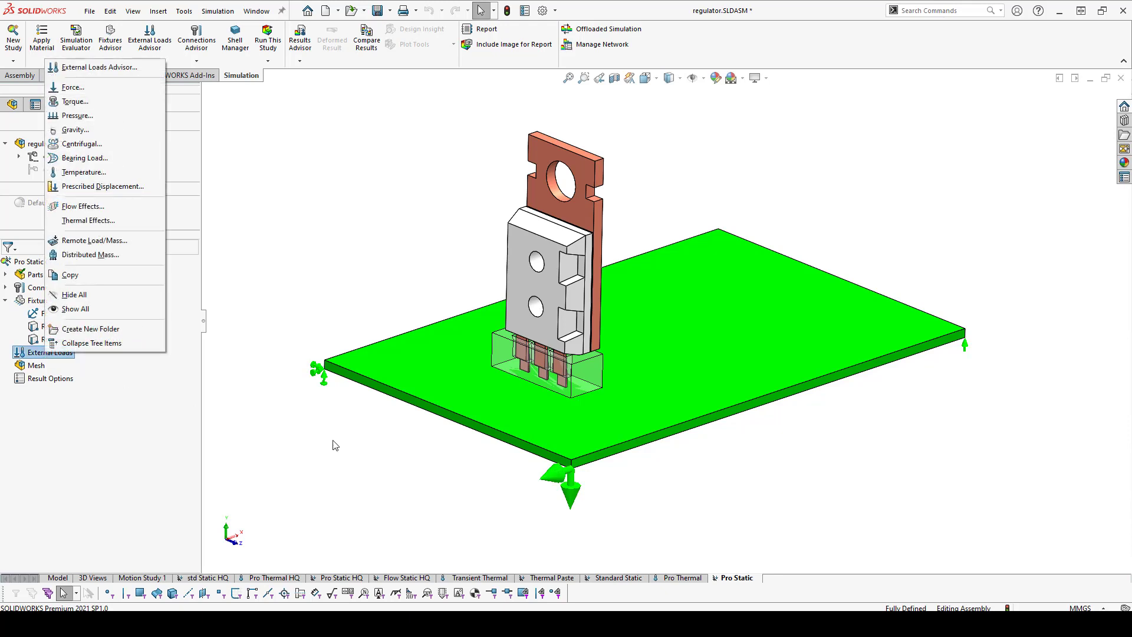
left_click(88, 220)
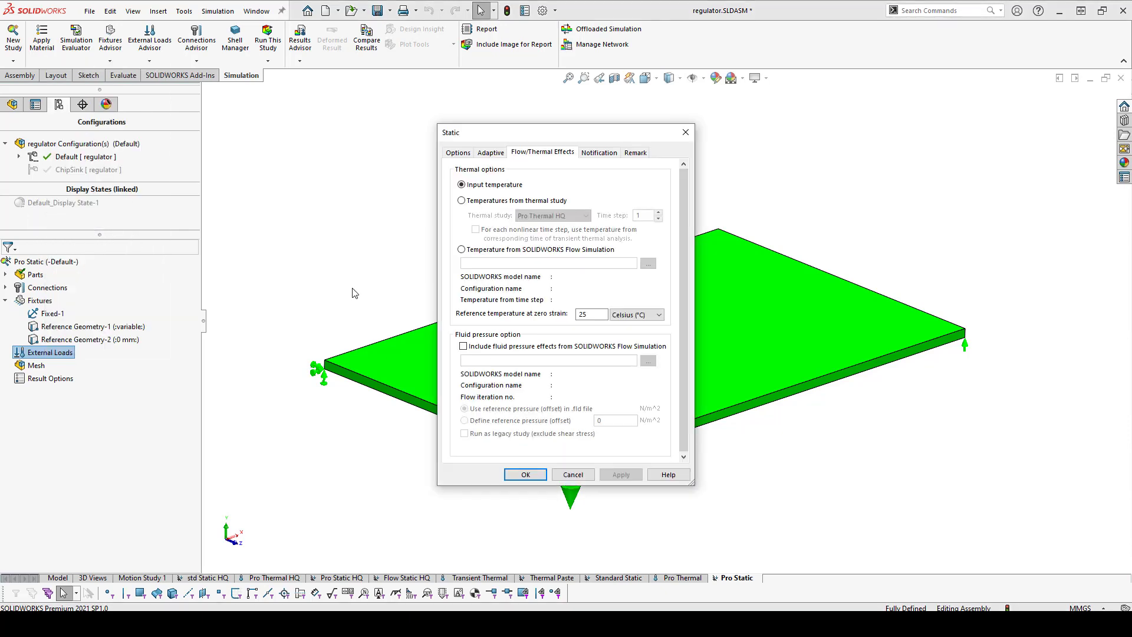
left_click(502, 201)
left_click(530, 217)
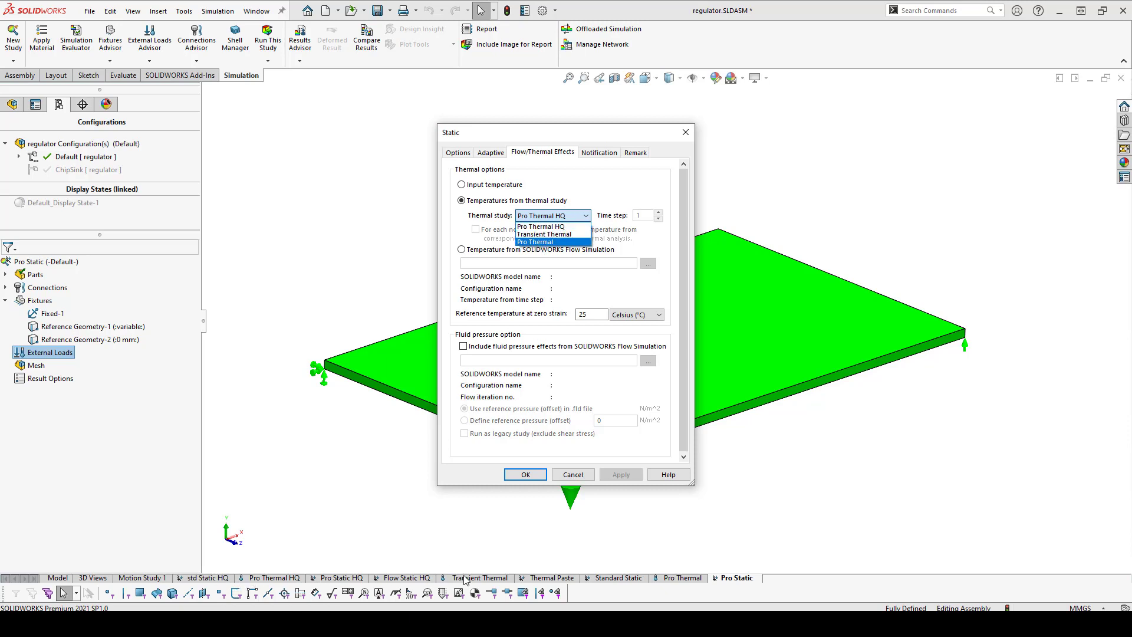
left_click(554, 243)
Step: Set the reference temperature at zero strain to 300 Kelvin and accept the static study's thermal options
left_click(635, 315)
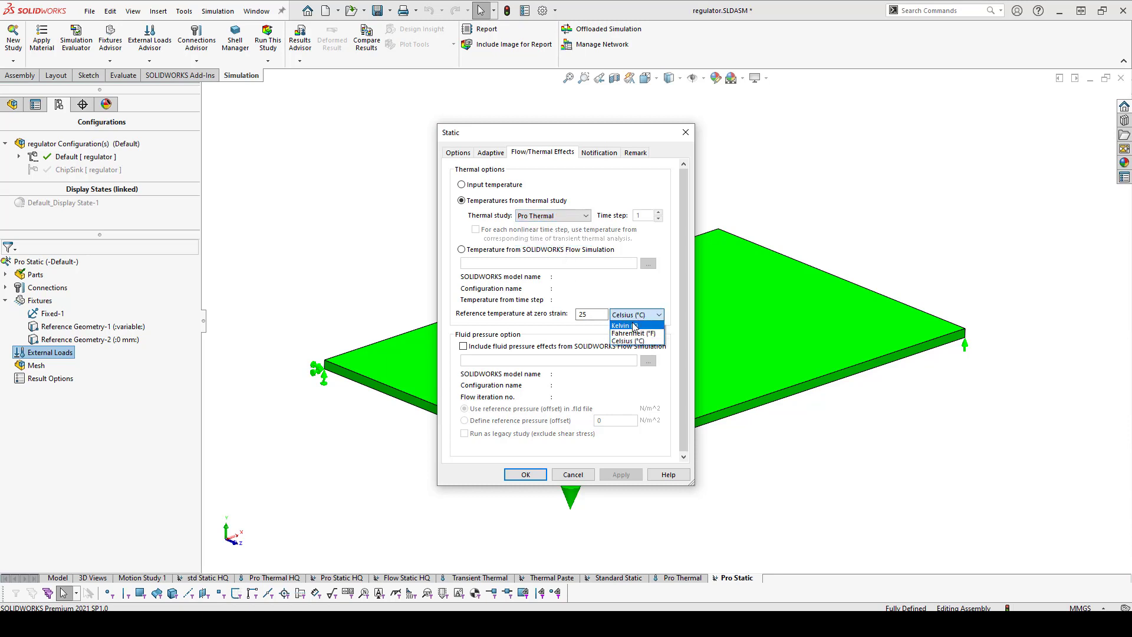
left_click(632, 325)
left_click_drag(604, 314, 502, 311)
type("300")
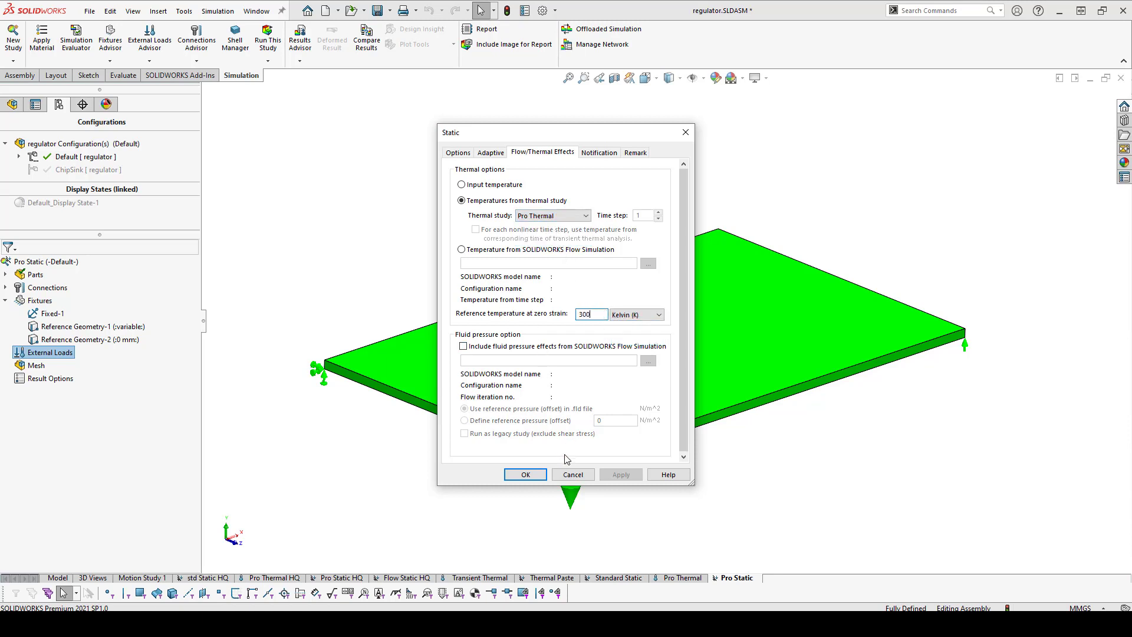
left_click(526, 475)
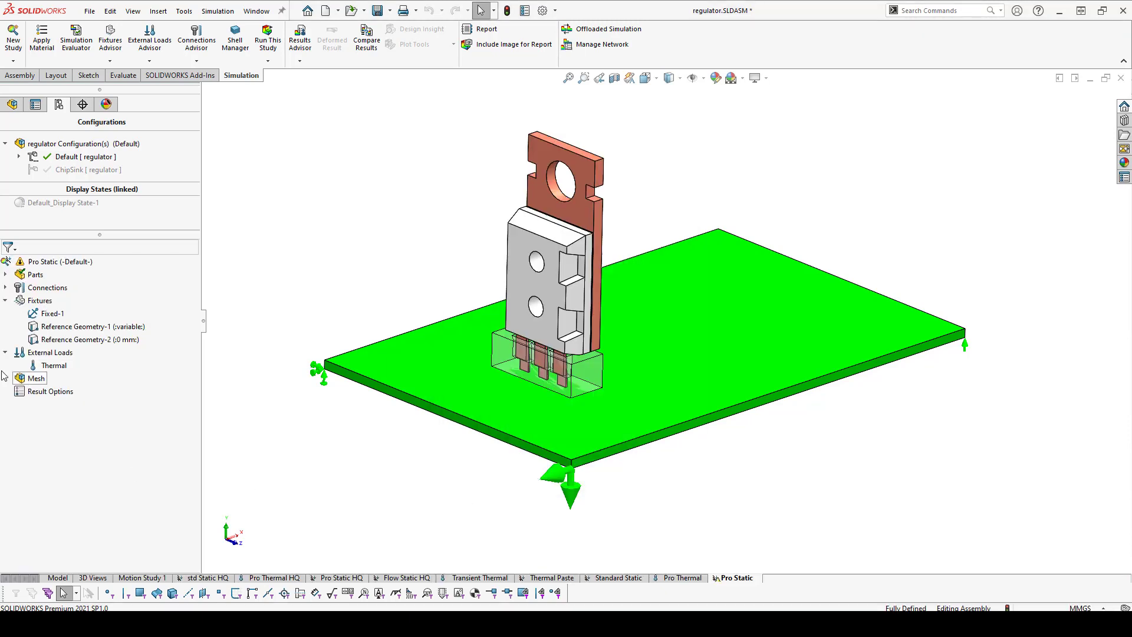
Step: Create the mesh for the Pro Static study with the proposed settings
right_click(29, 379)
left_click(59, 426)
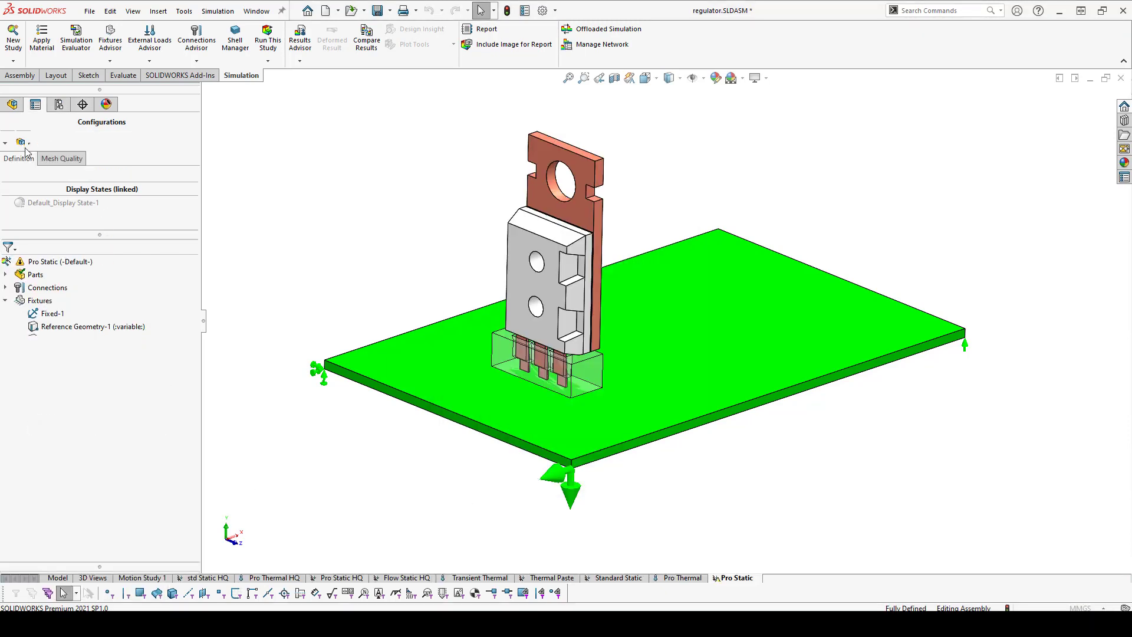
left_click(23, 140)
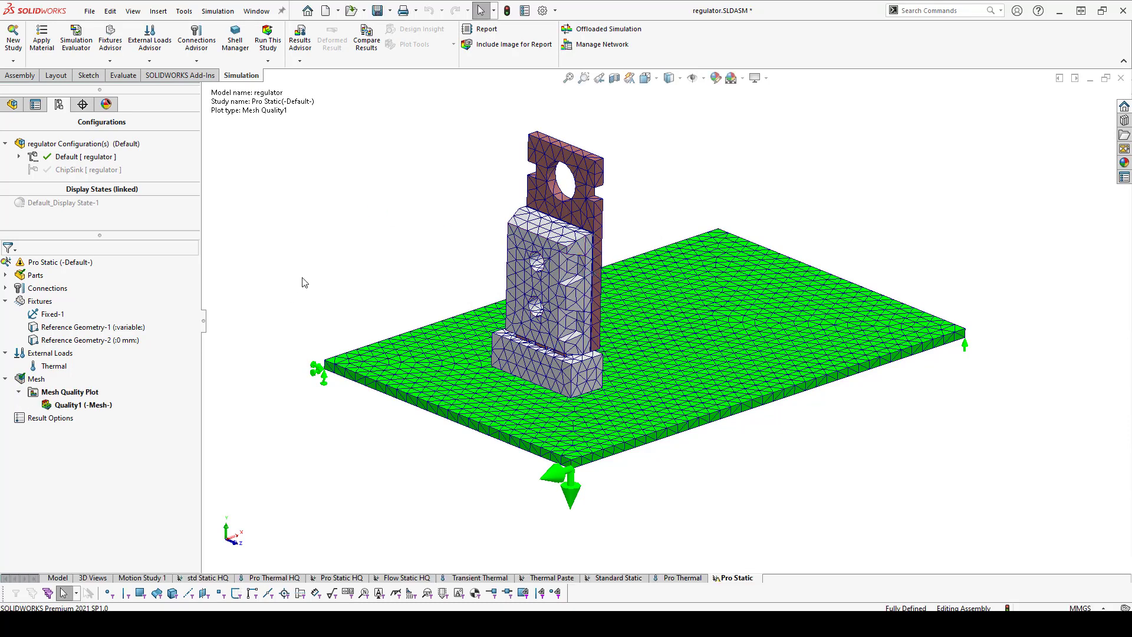
Step: Run the Pro Static study, expand the solver details and move the solver window clear of the model
left_click(66, 266)
right_click(68, 265)
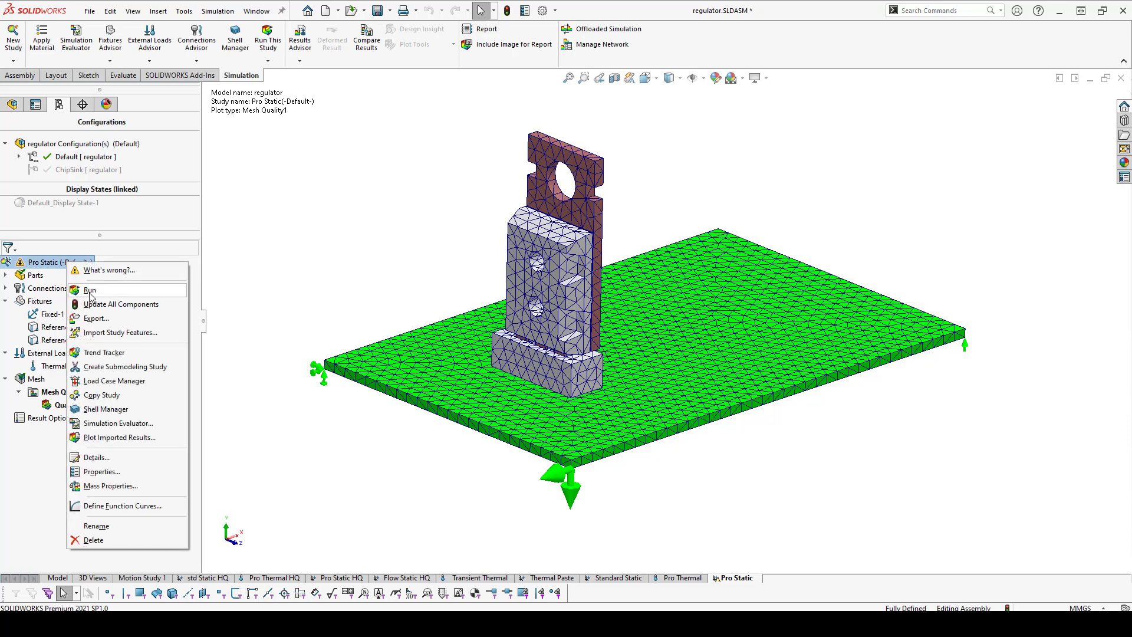
left_click(90, 291)
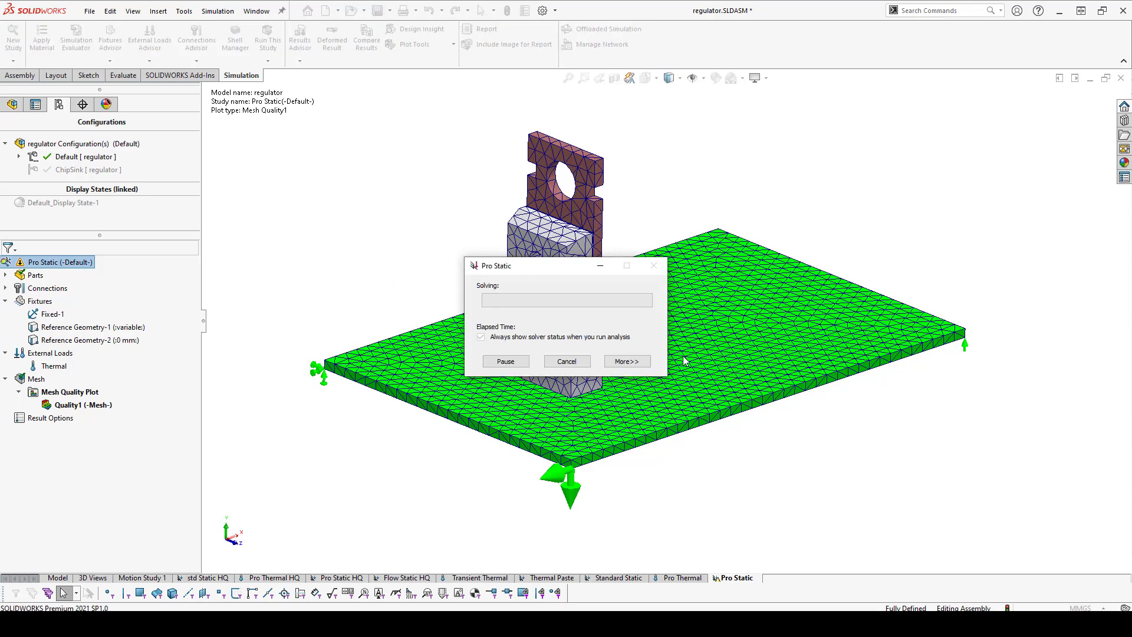
left_click(627, 361)
left_click_drag(568, 272, 778, 173)
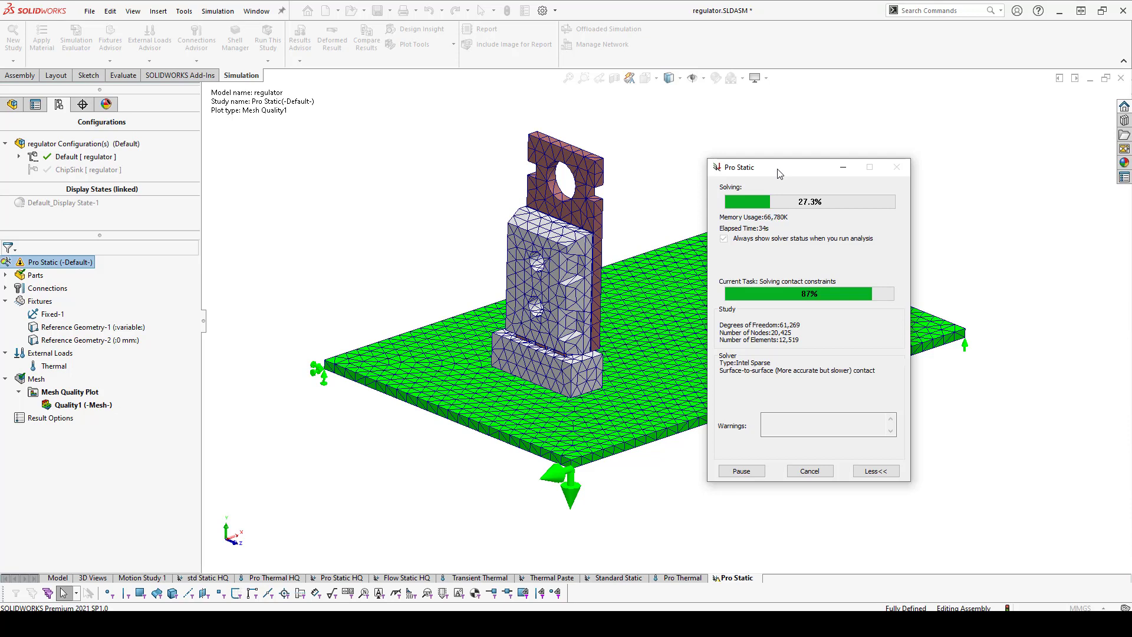
left_click_drag(778, 172, 886, 149)
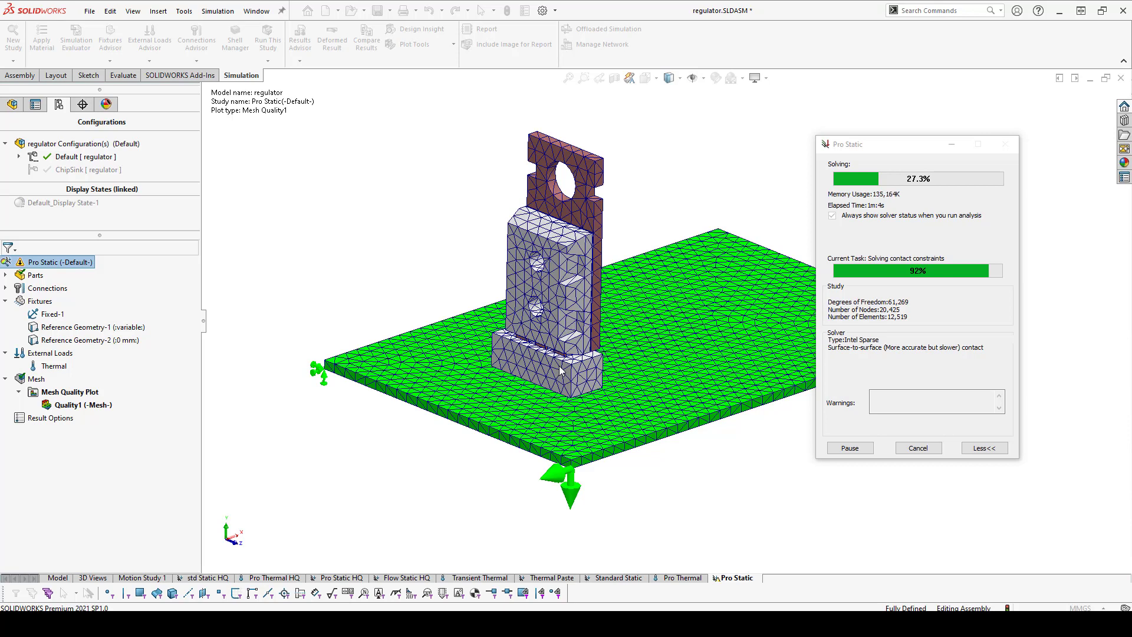
Step: Review the solver messages of the completed Pro Static study for mesh size and total solution time
left_click_drag(865, 155, 679, 149)
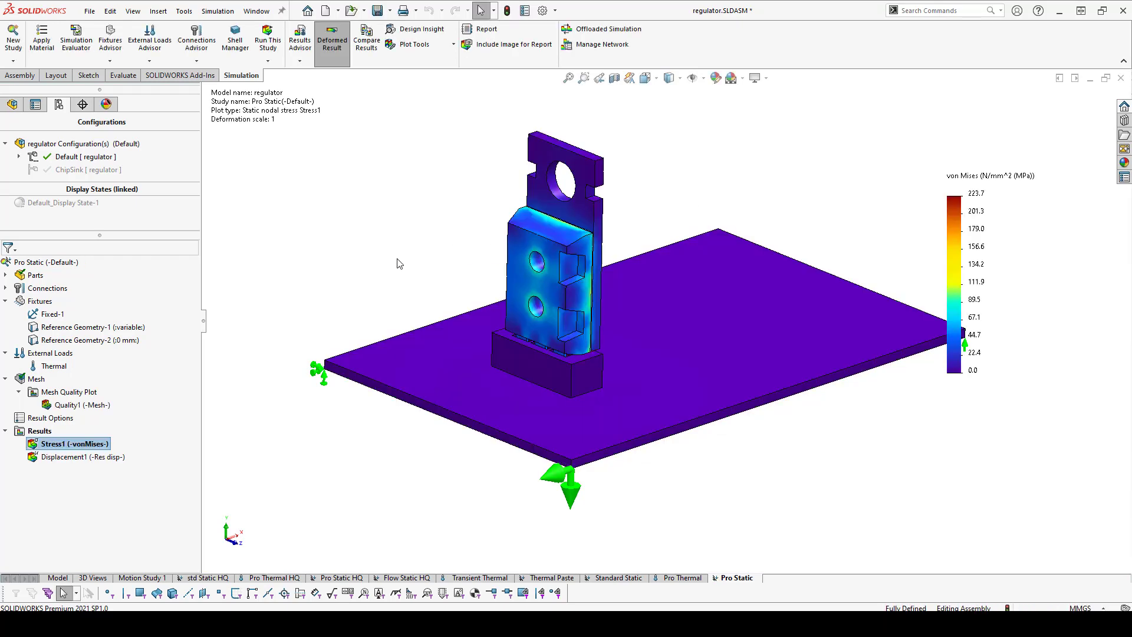
right_click(36, 431)
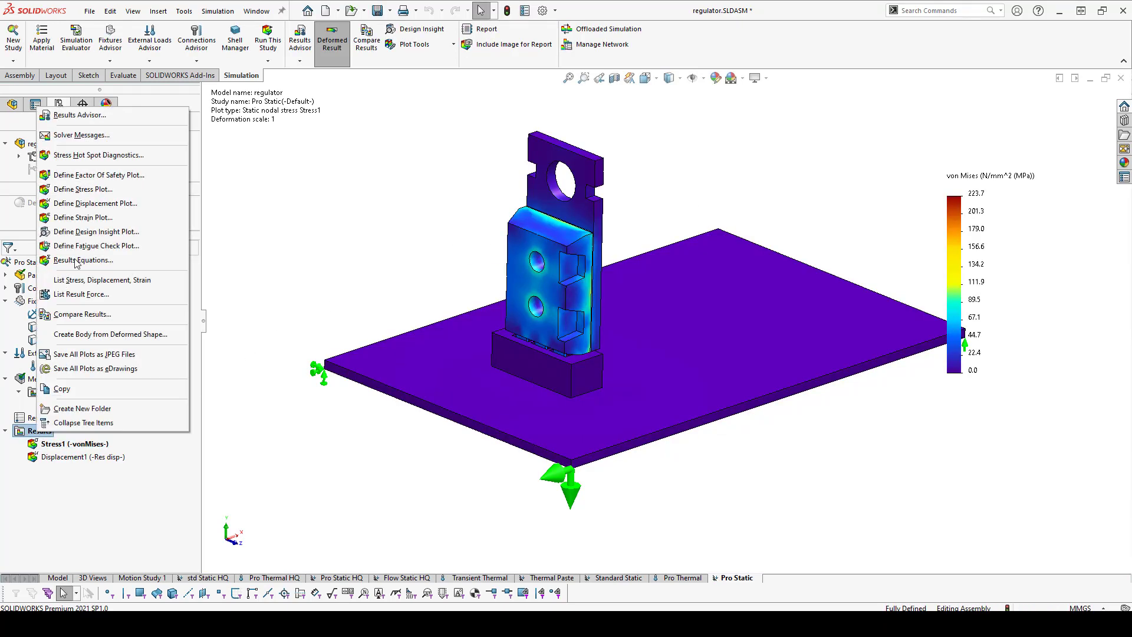
left_click(89, 137)
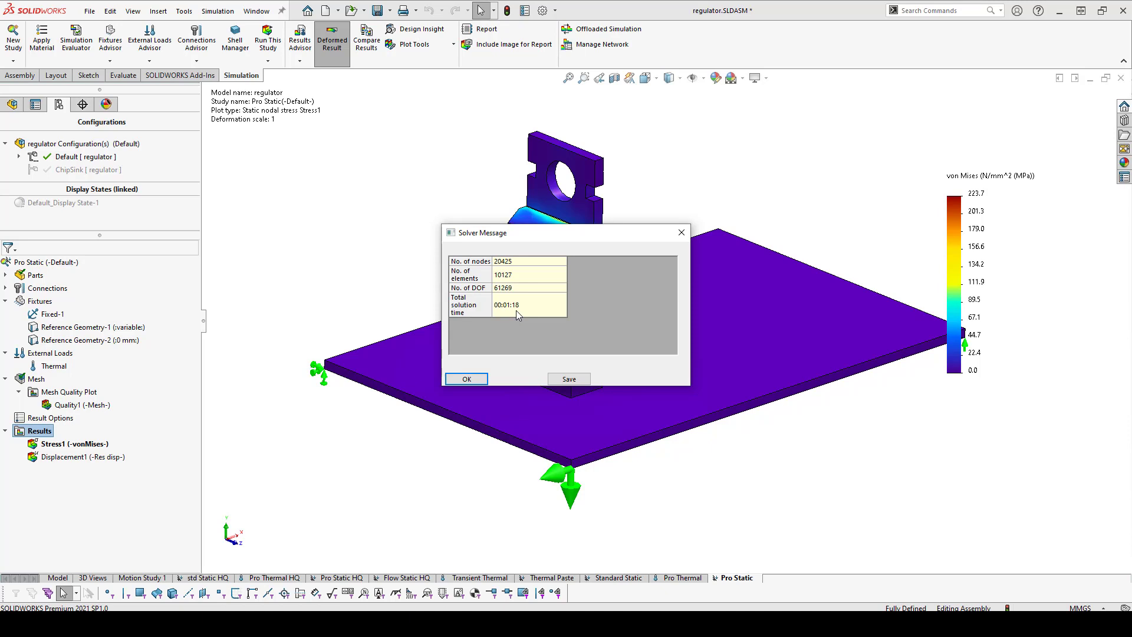
left_click(681, 233)
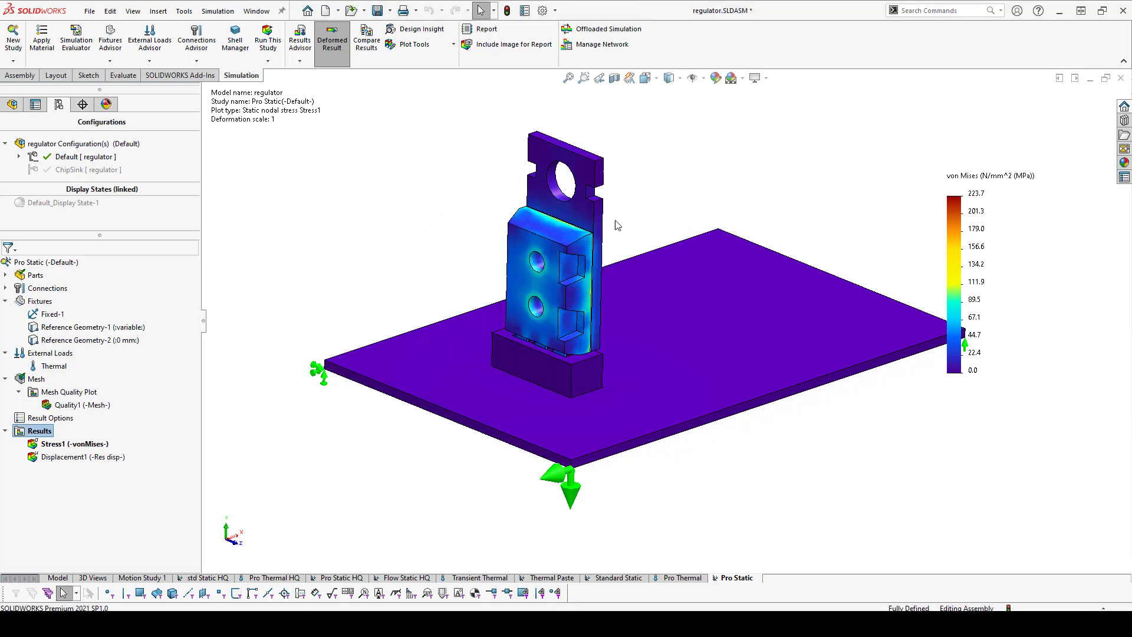
Step: Alternate between the default displacement and von Mises stress plots of the Pro Static study to compare them
double_click(82, 457)
mouse_move(518, 359)
middle_mouse_down()
mouse_move(495, 319)
mouse_move(509, 351)
middle_mouse_up()
double_click(82, 444)
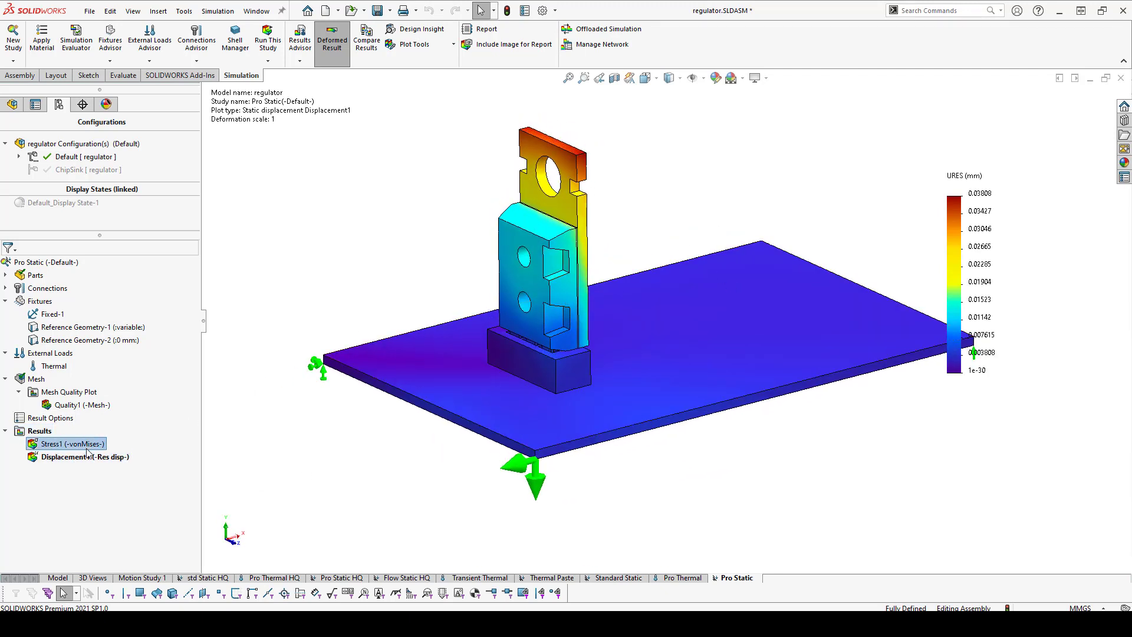
double_click(82, 455)
double_click(84, 445)
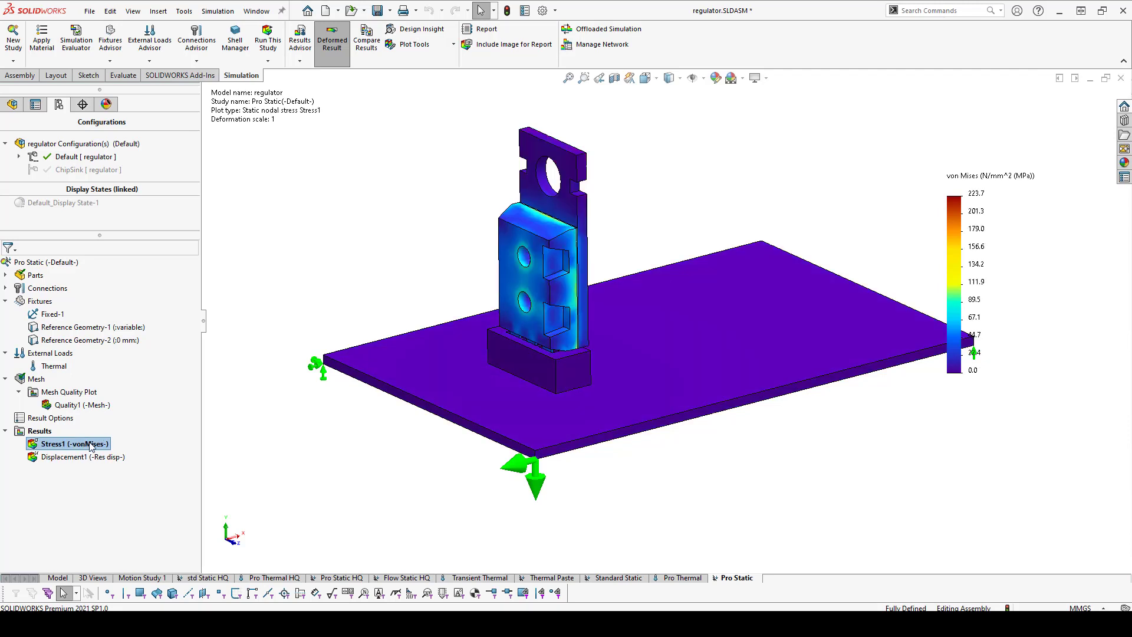
Step: Delete the default Stress1 and Displacement1 plots from the Pro Static results
double_click(81, 457)
key("Delete")
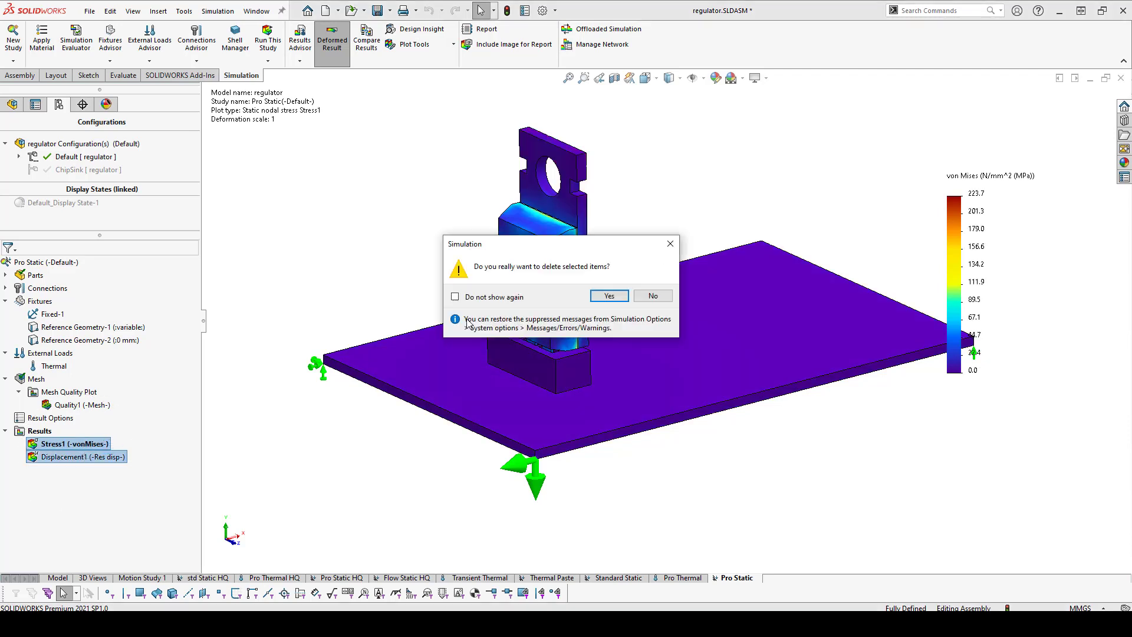
left_click(609, 296)
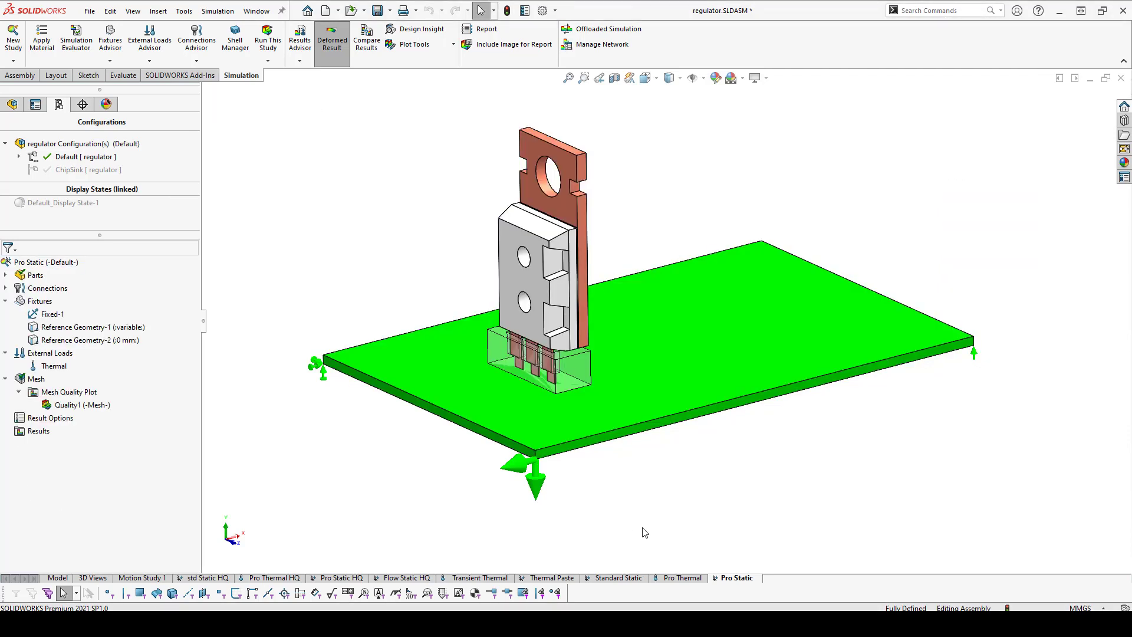
Step: Copy the Stress1 and Displacement1 plots from the Standard Static study into the Pro Static study
left_click(635, 580)
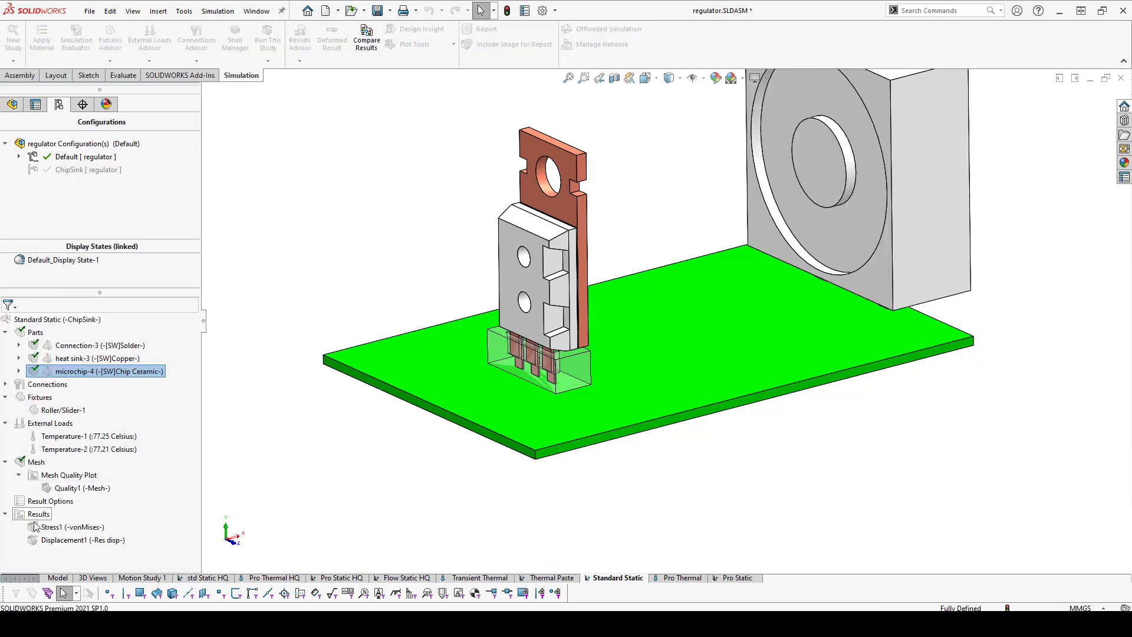
left_click(64, 527)
left_click(51, 541, "ctrl")
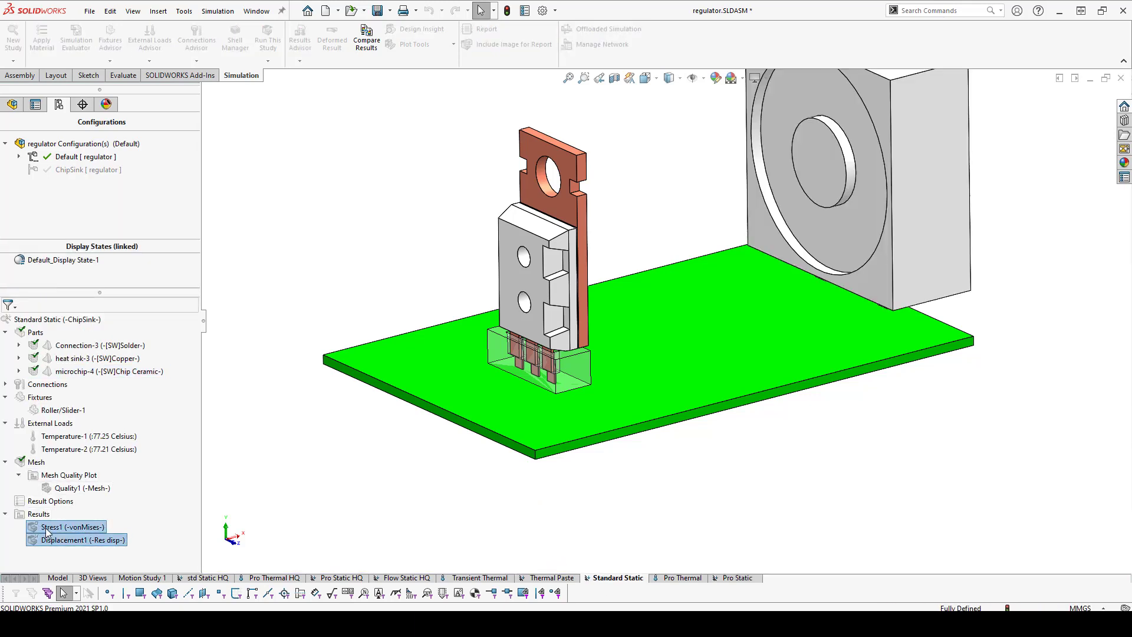
left_click_drag(50, 534, 736, 582)
Step: Display the copied stress and displacement plots in turn and examine the regulator's deformed shape
double_click(57, 442)
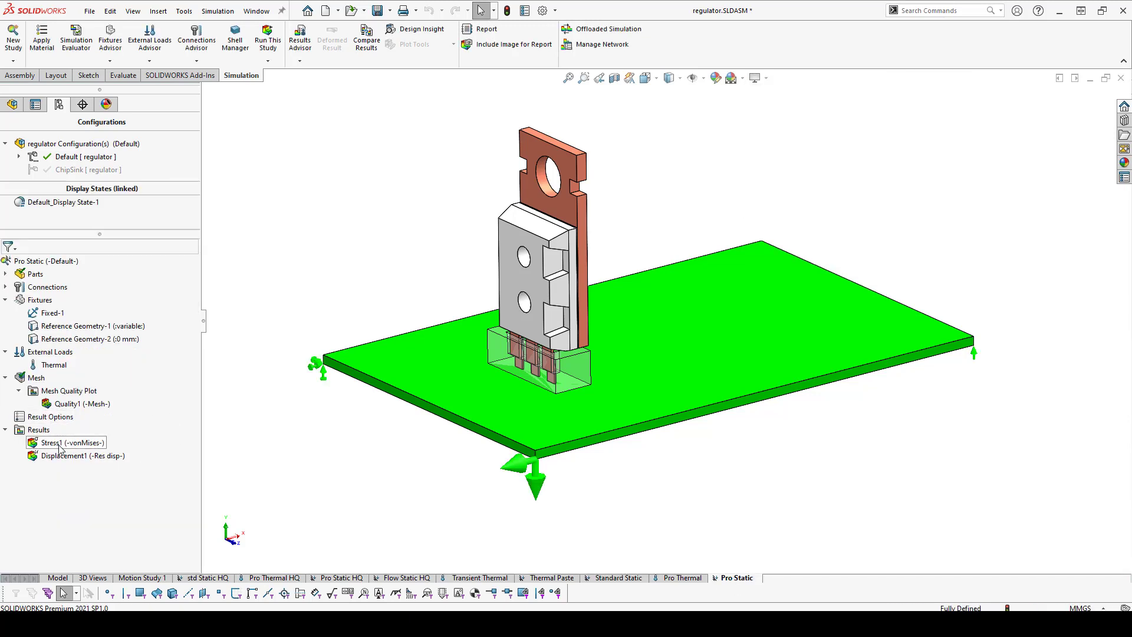
double_click(82, 455)
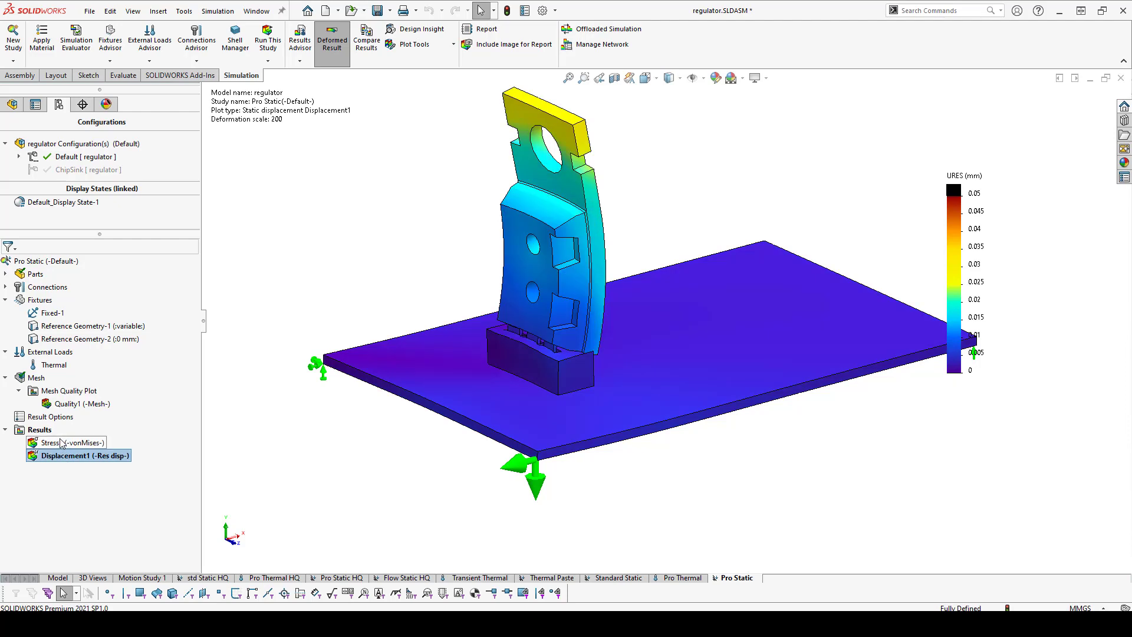
double_click(57, 442)
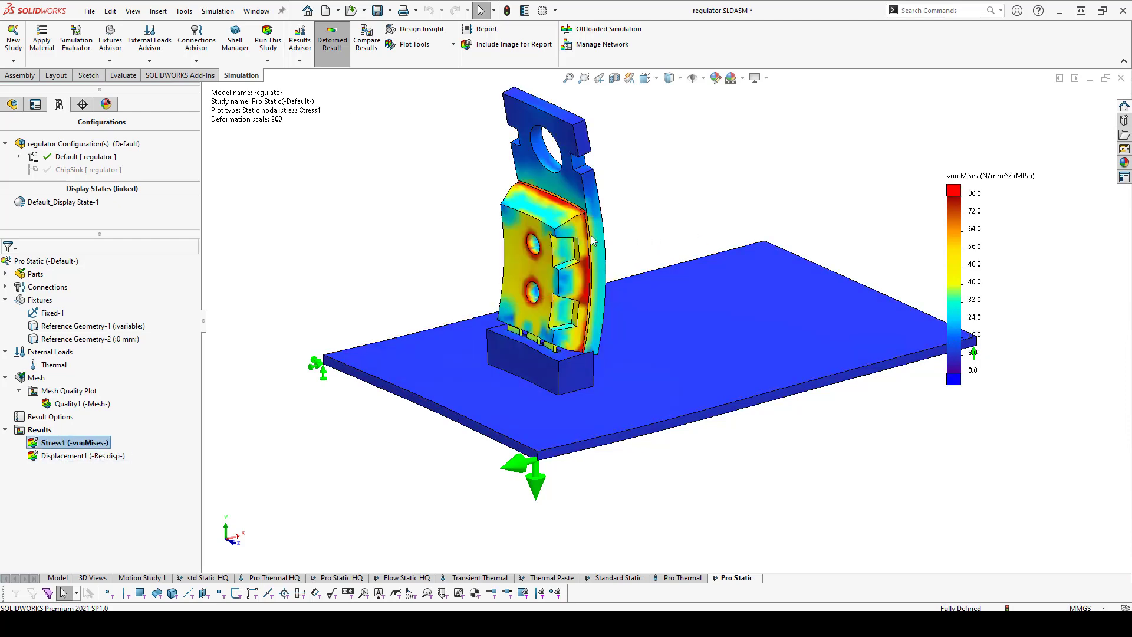
scroll(593, 241, "down", 3)
double_click(82, 455)
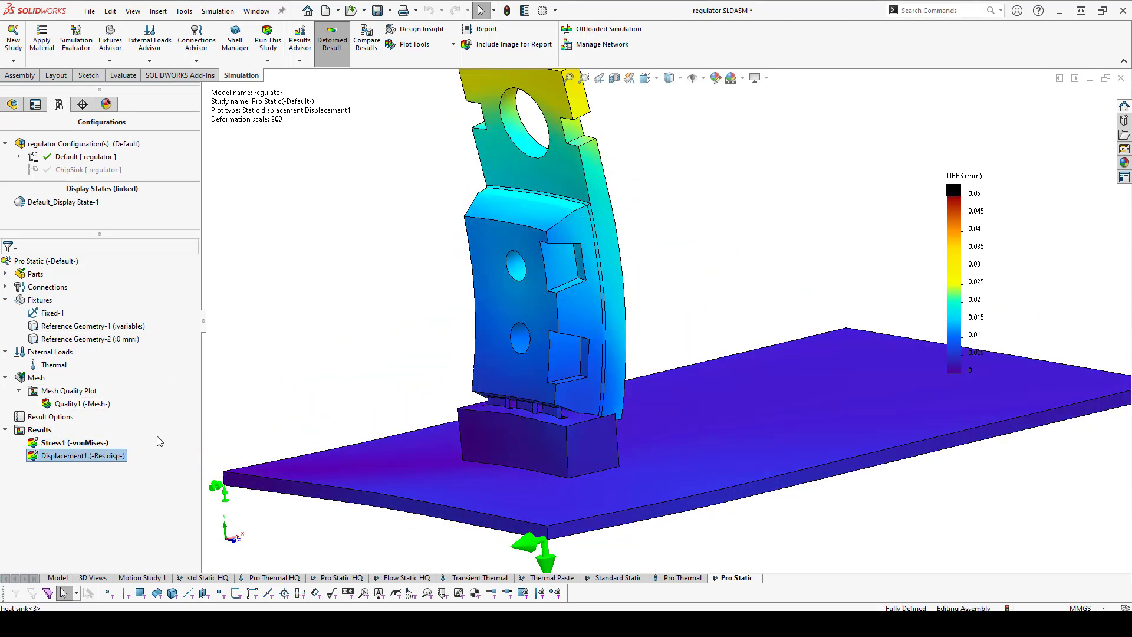
scroll(447, 289, "up", 3)
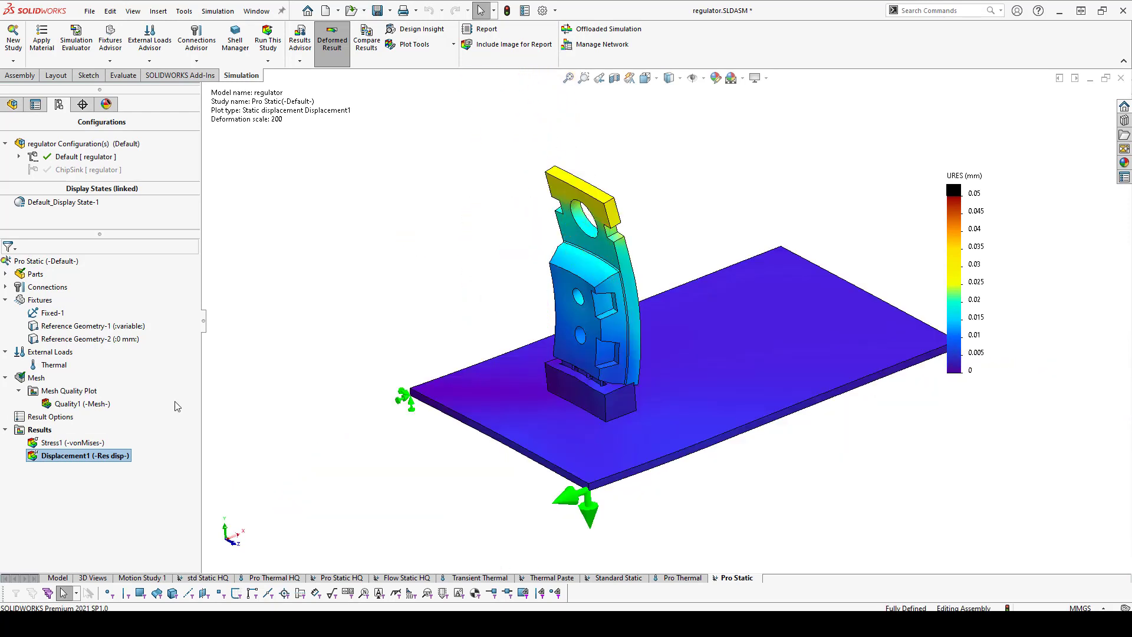
double_click(76, 442)
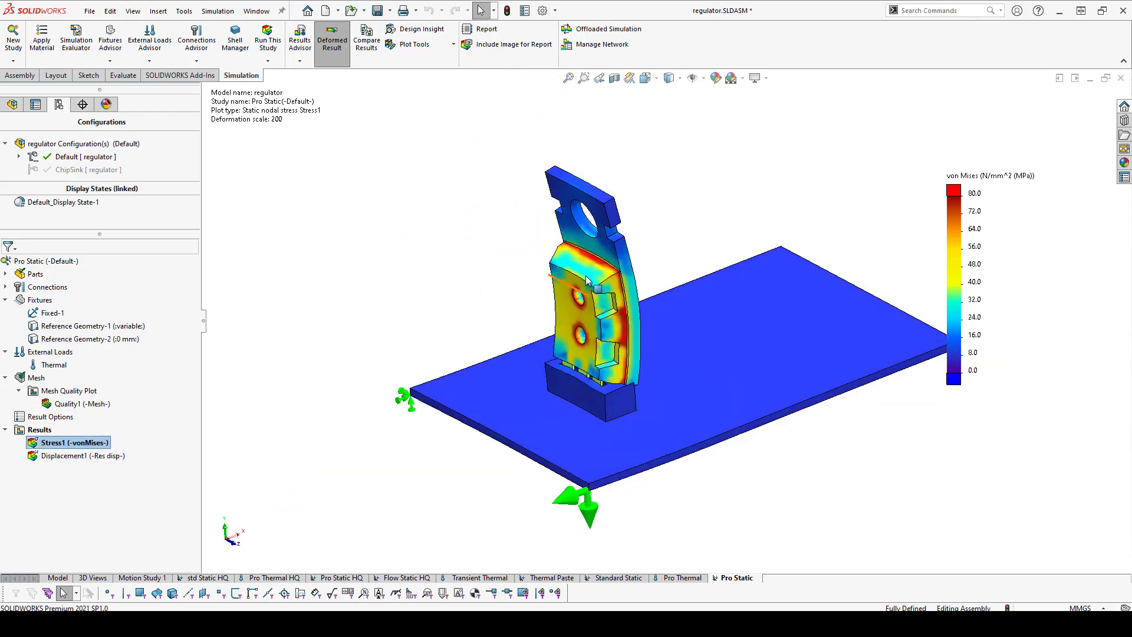
Step: Expand the assembly's sensors and check the Contact Average Stress reading alongside the chip's stress plot
left_click_drag(88, 232, 88, 323)
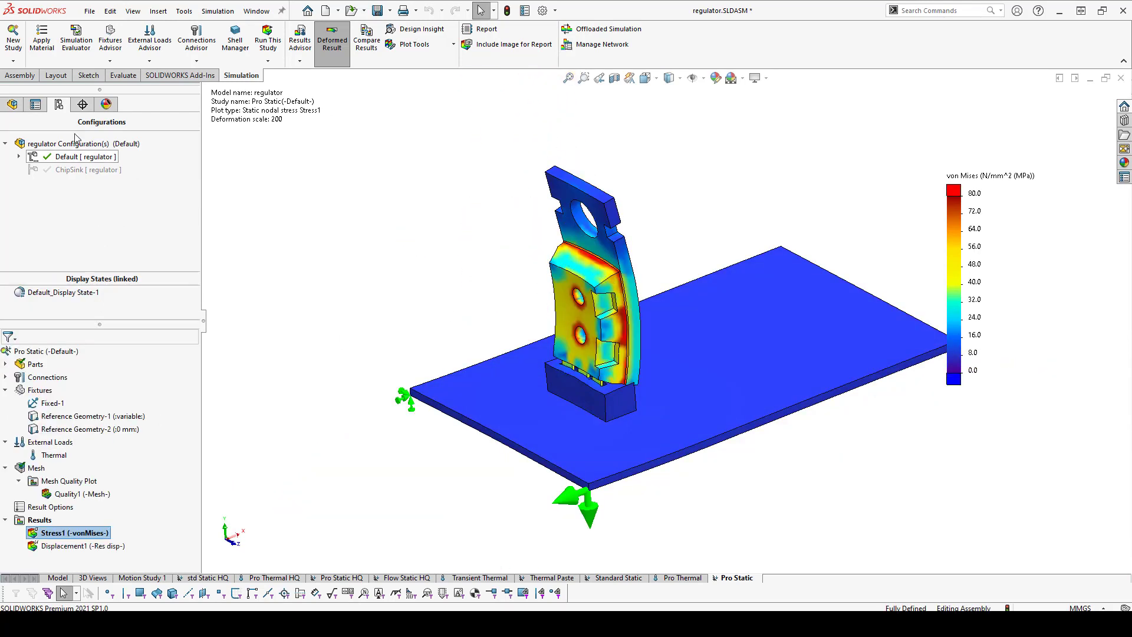
scroll(619, 314, "down", 3)
scroll(618, 315, "down", 1)
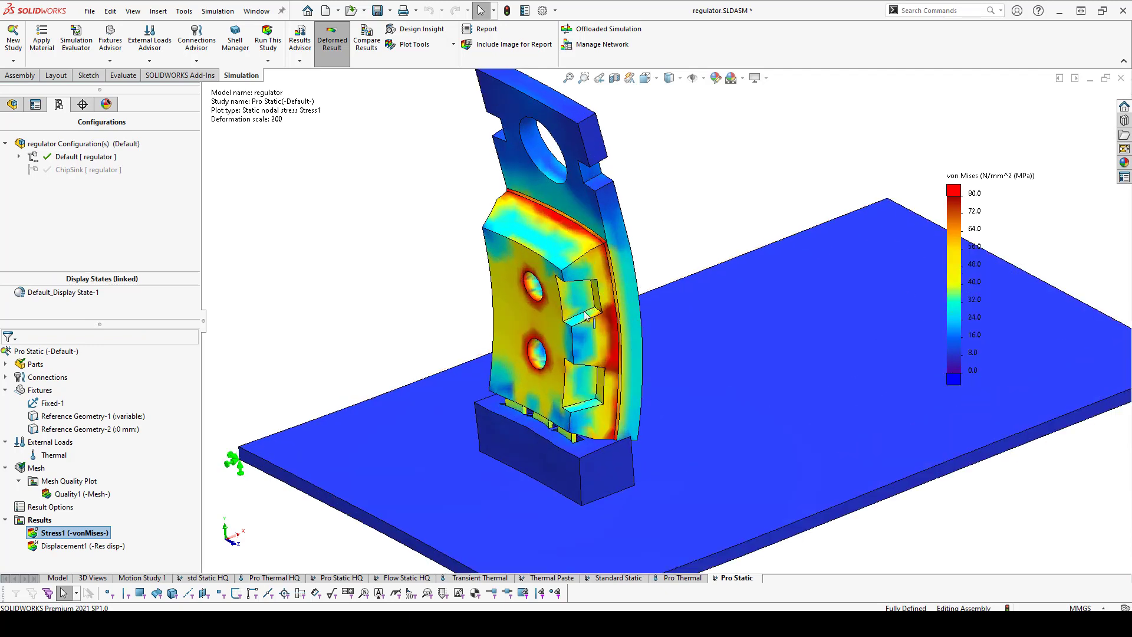
left_click(12, 106)
left_click(6, 160)
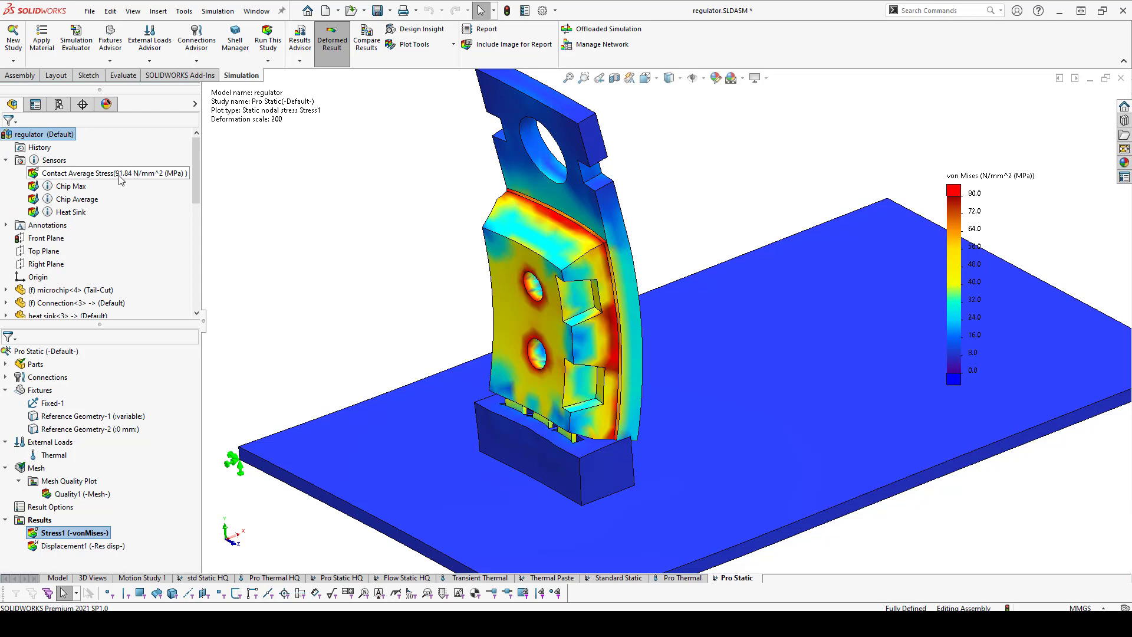
Step: Show the Displacement1 plot and inspect the heat sink's upper end and the leads at the connector up close
double_click(83, 545)
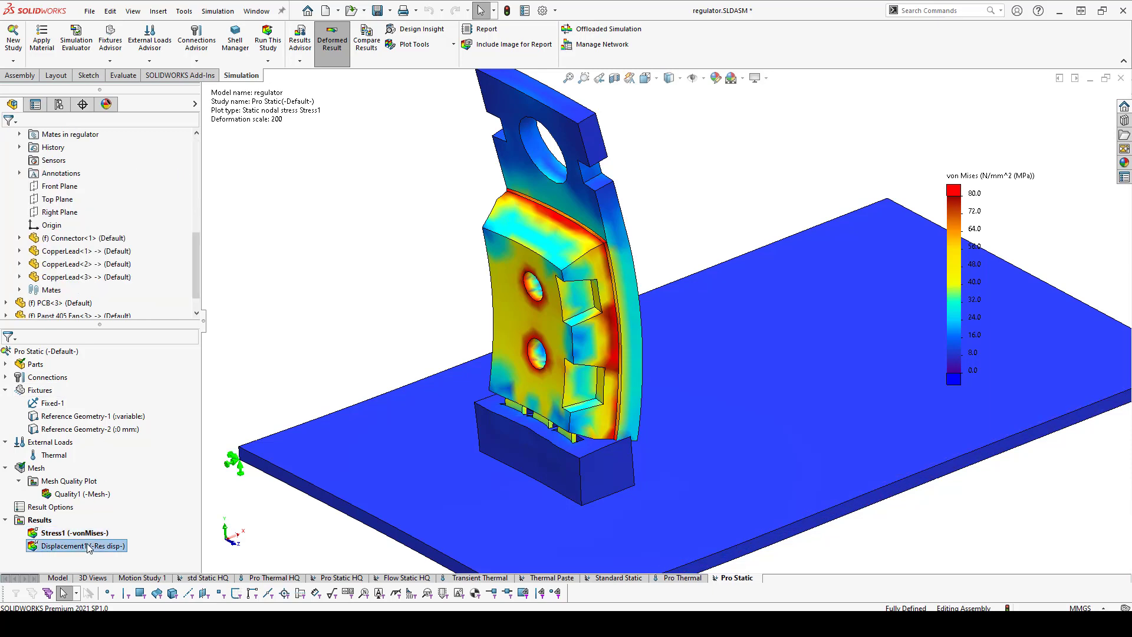
key("f")
scroll(636, 204, "down", 3)
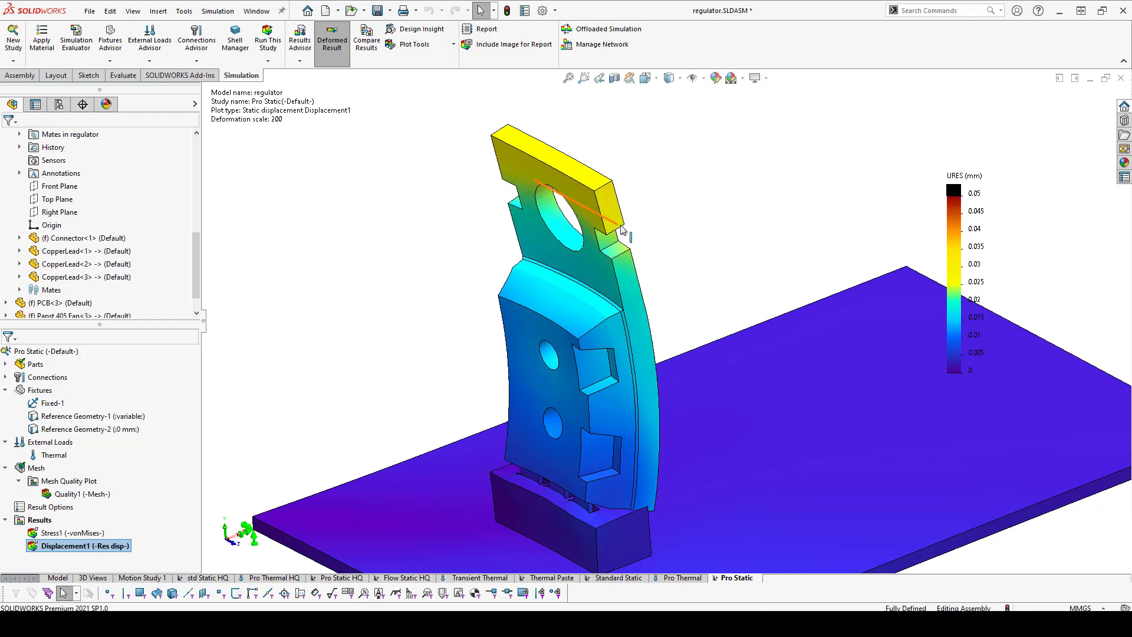
scroll(664, 265, "up", 3)
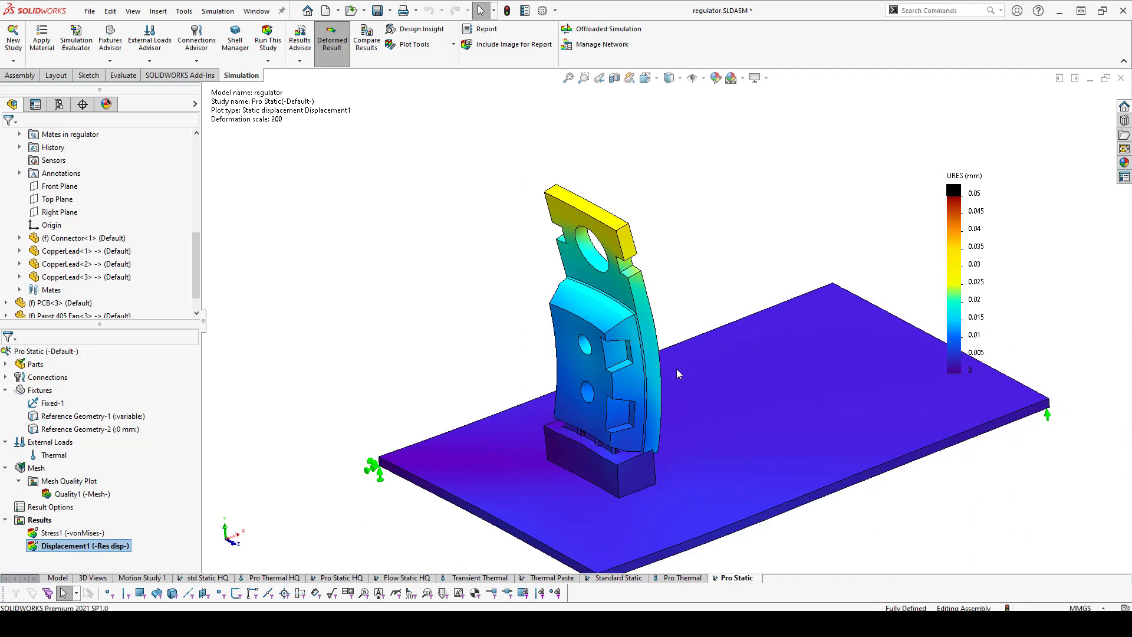
scroll(585, 427, "down", 5)
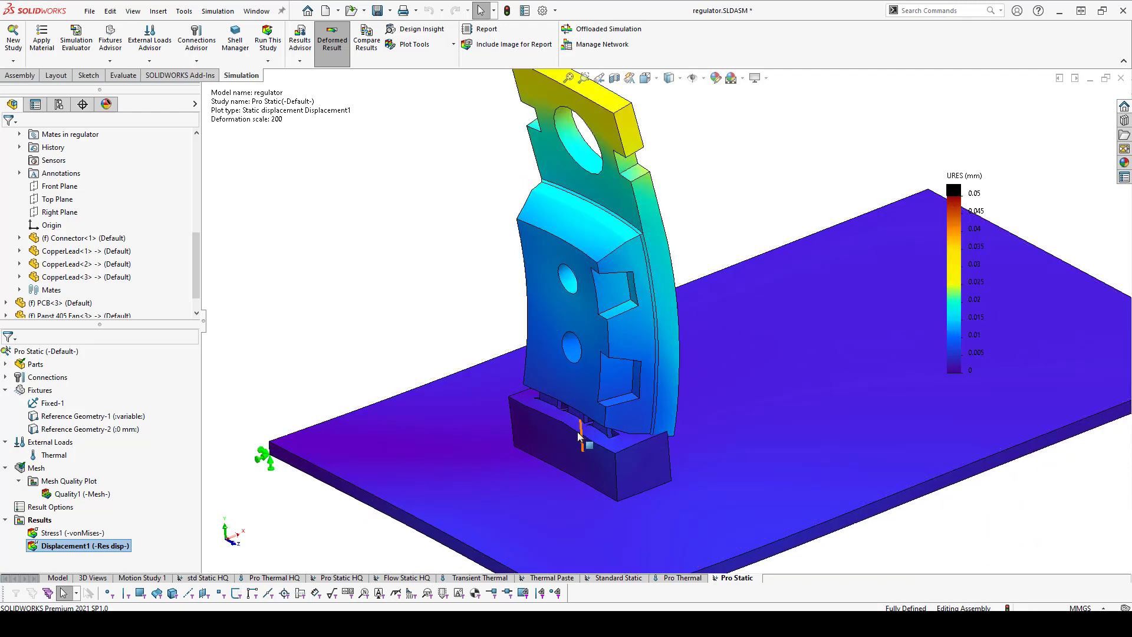
scroll(644, 142, "up", 1)
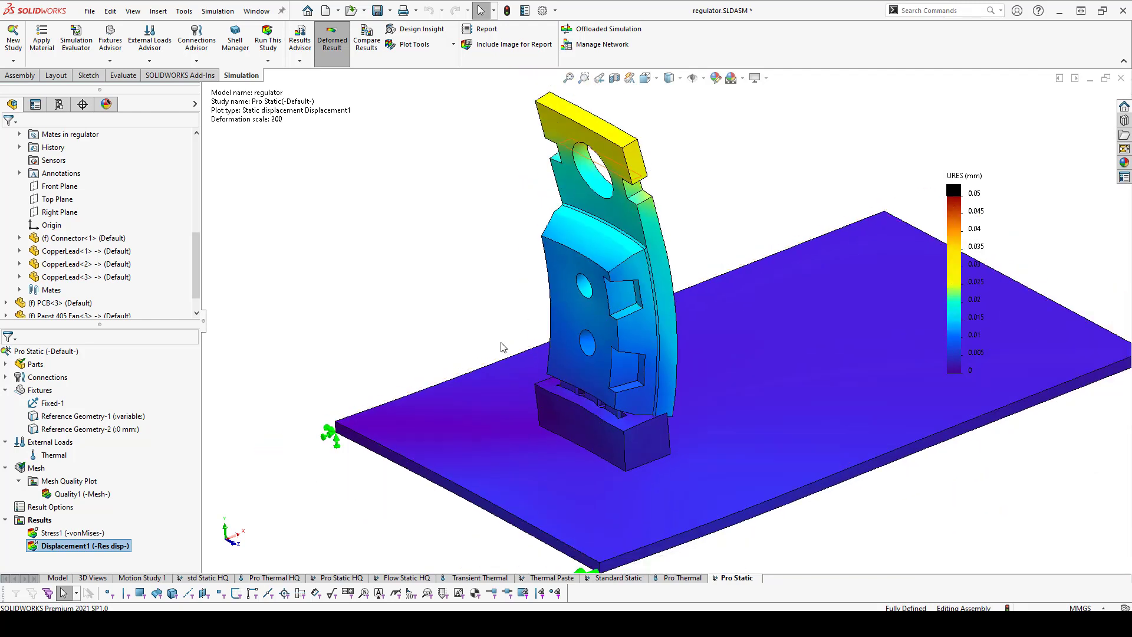
Step: Start a results comparison covering all studies in all configurations
right_click(84, 548)
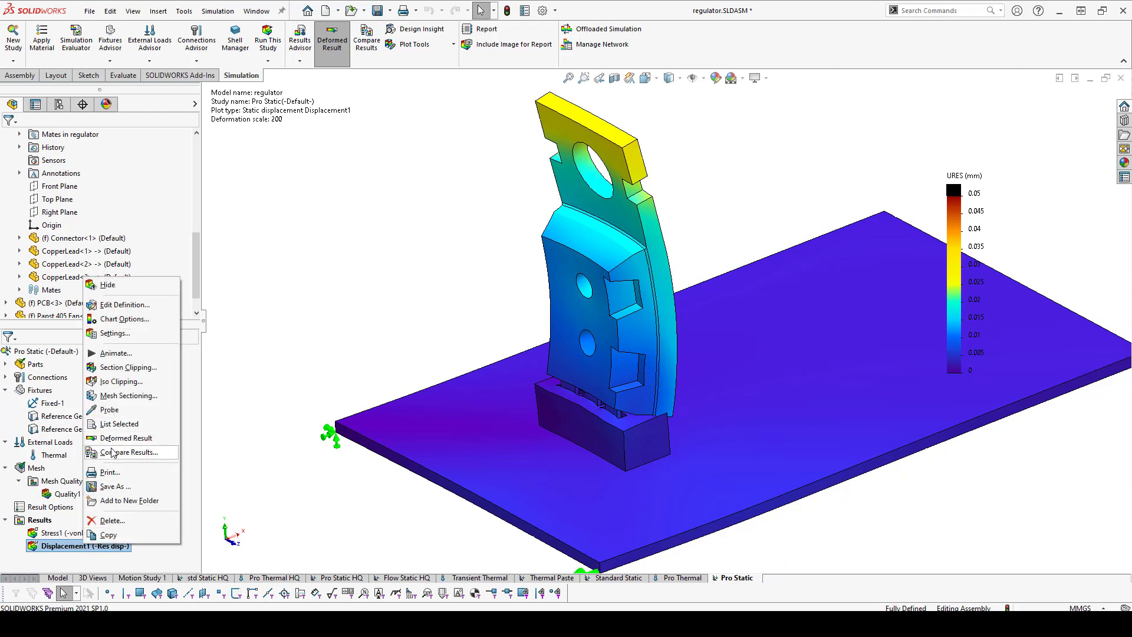
left_click(126, 452)
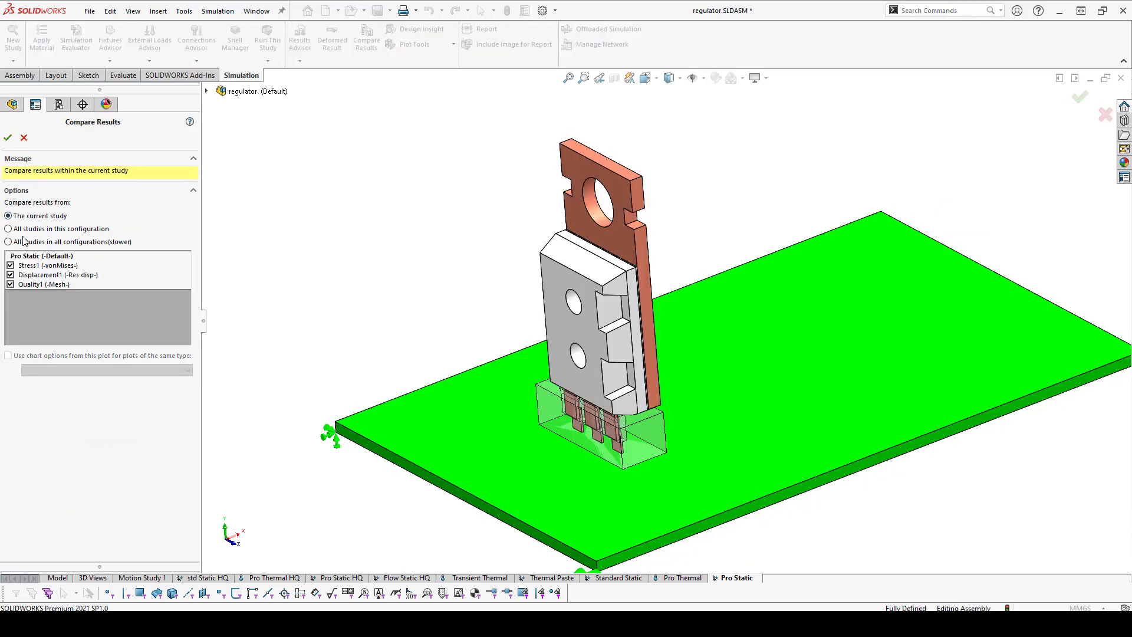
left_click(24, 241)
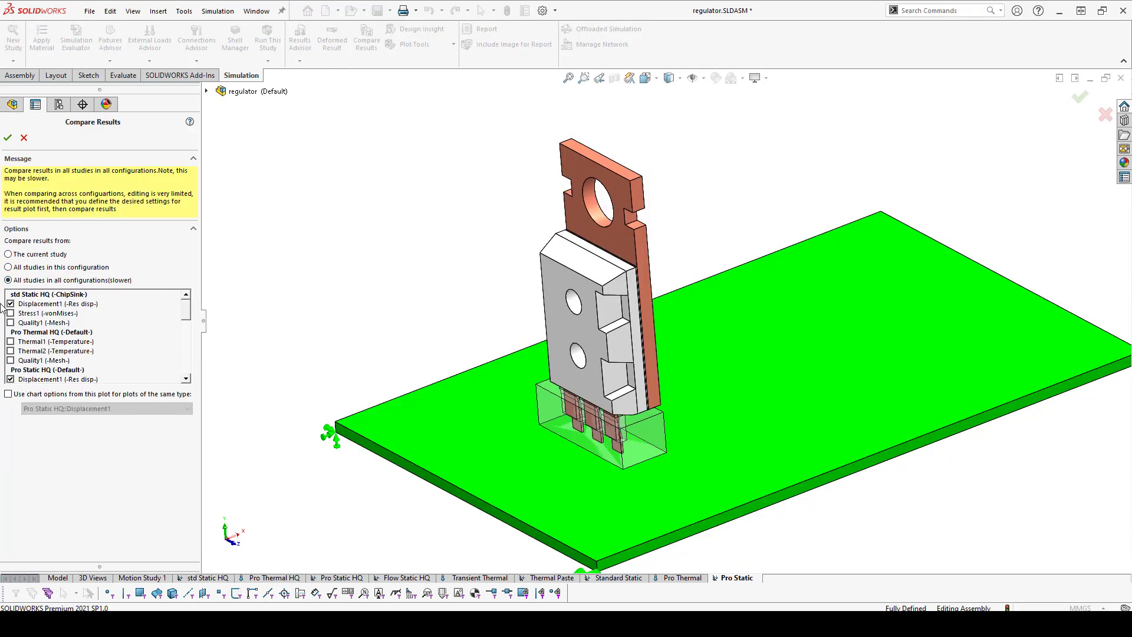
Step: Clear the preselected displacement plots of the HQ static and Thermal Paste studies from the comparison
scroll(14, 313, "down", 1)
scroll(11, 352, "down", 3)
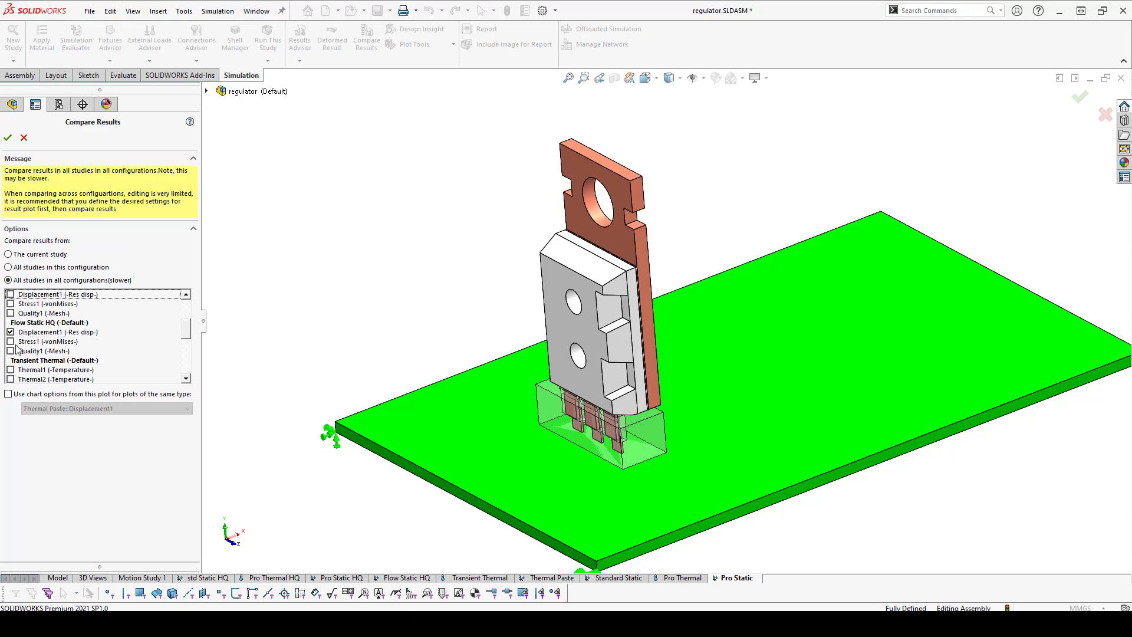
left_click(11, 304)
scroll(16, 316, "down", 4)
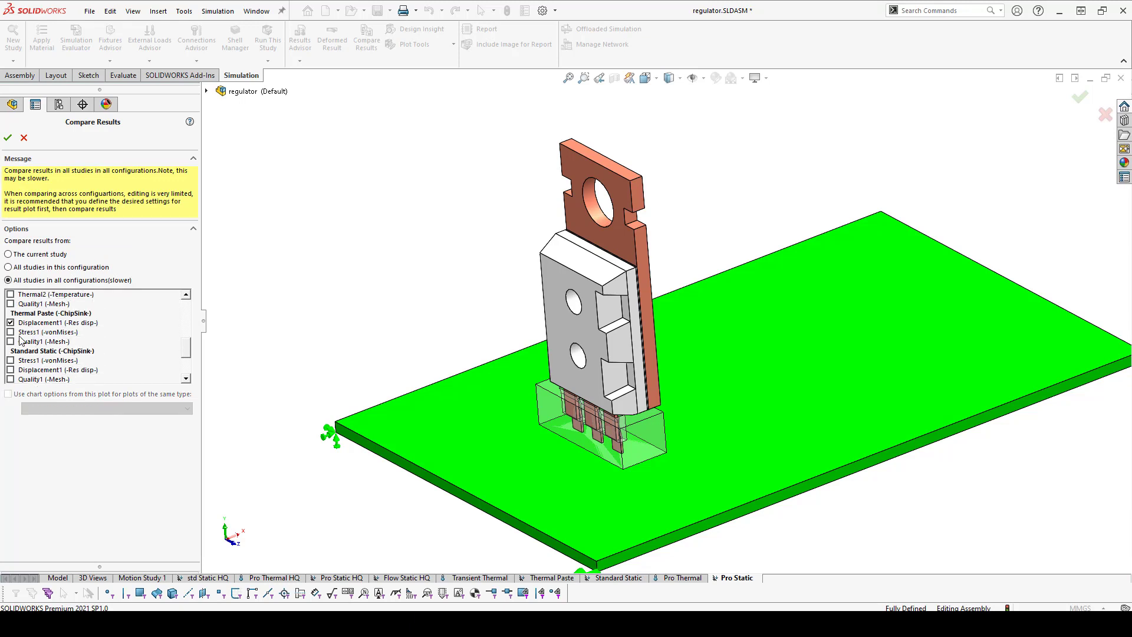
scroll(20, 344, "up", 3)
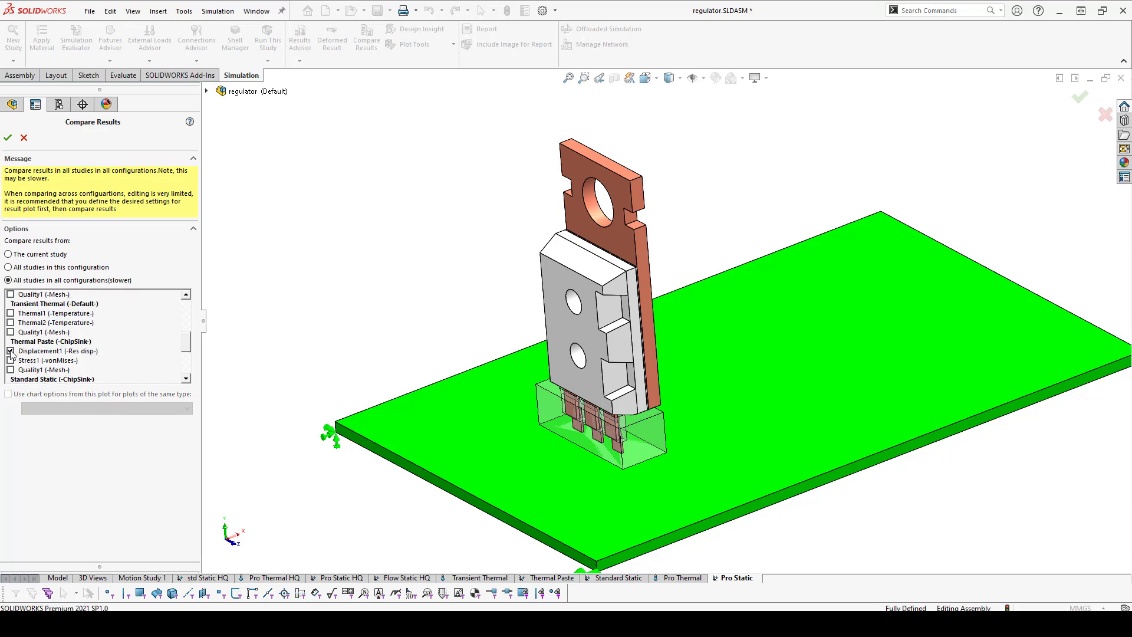
left_click(10, 350)
scroll(16, 328, "down", 4)
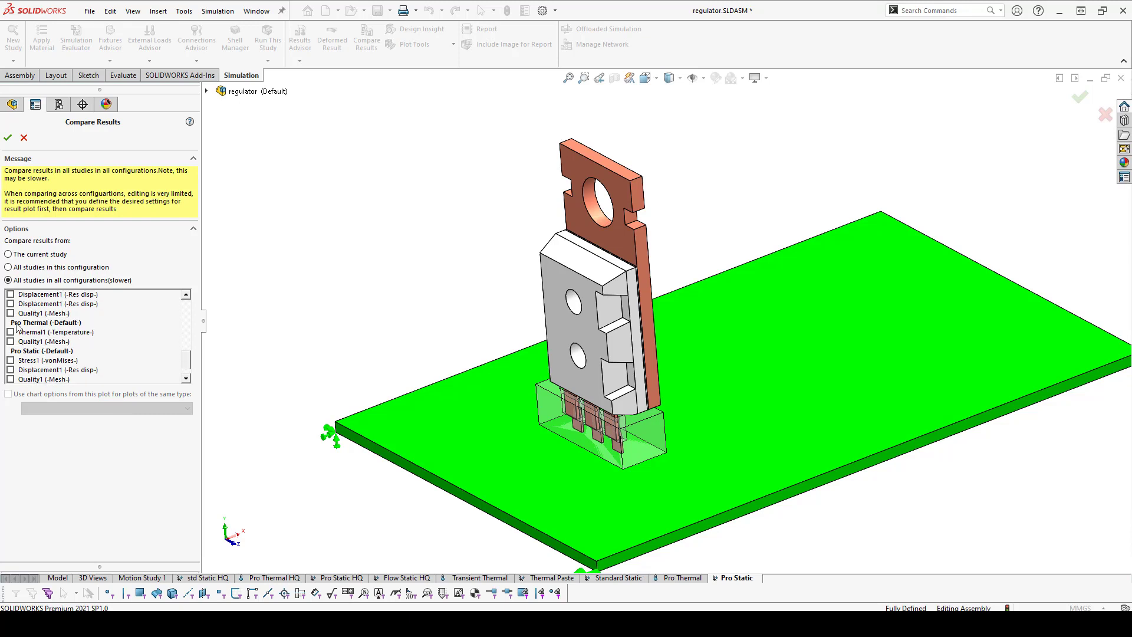
Step: Include Stress1 and Displacement1 from both Standard Static and Pro Static, and generate the side-by-side comparison
scroll(15, 342, "down", 2)
left_click(10, 351)
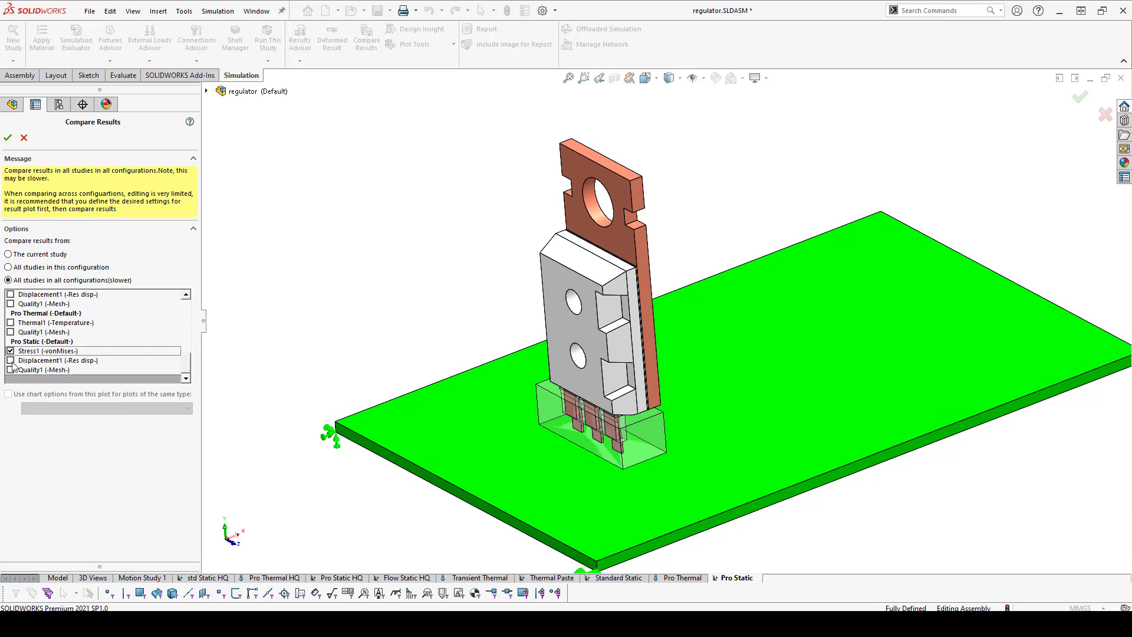
scroll(21, 354, "up", 1)
left_click(11, 313)
left_click(11, 322)
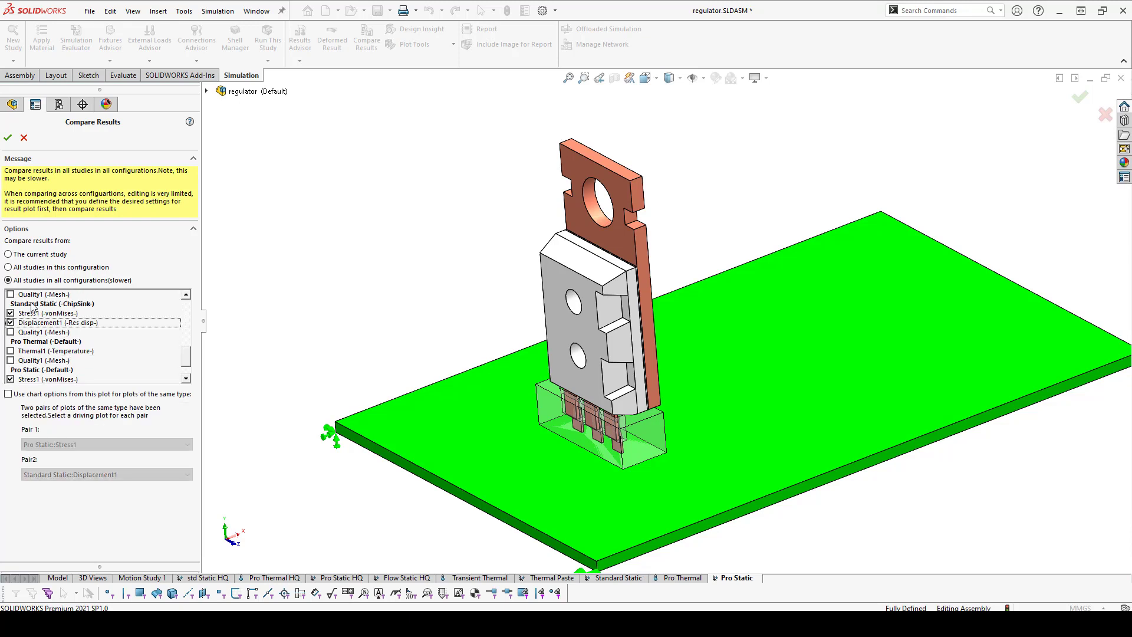
scroll(34, 322, "down", 1)
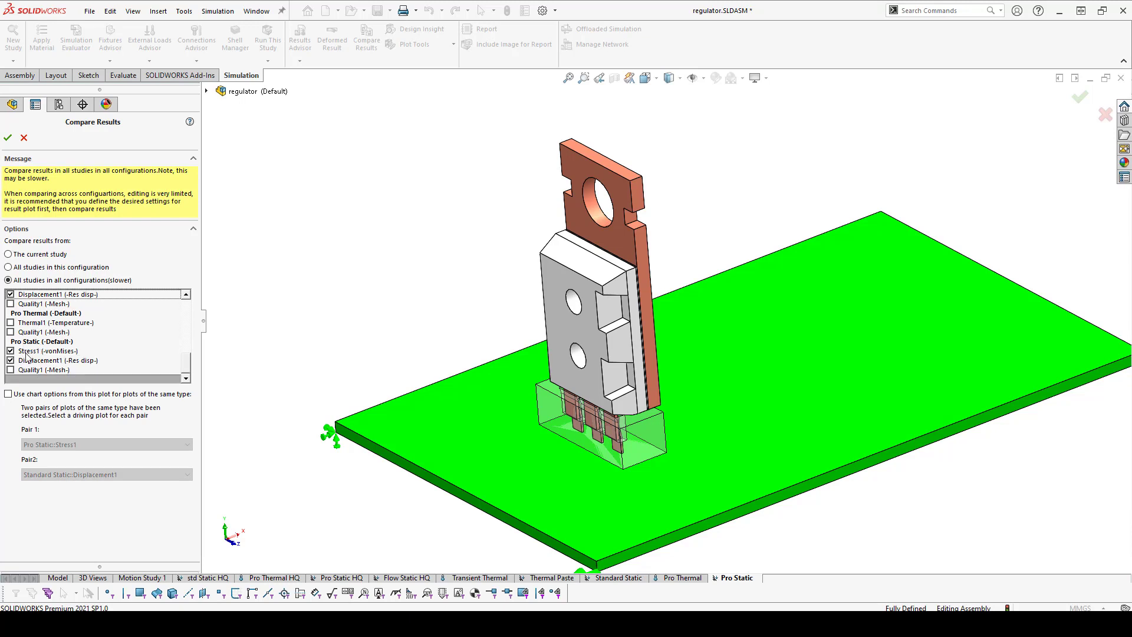
left_click(9, 141)
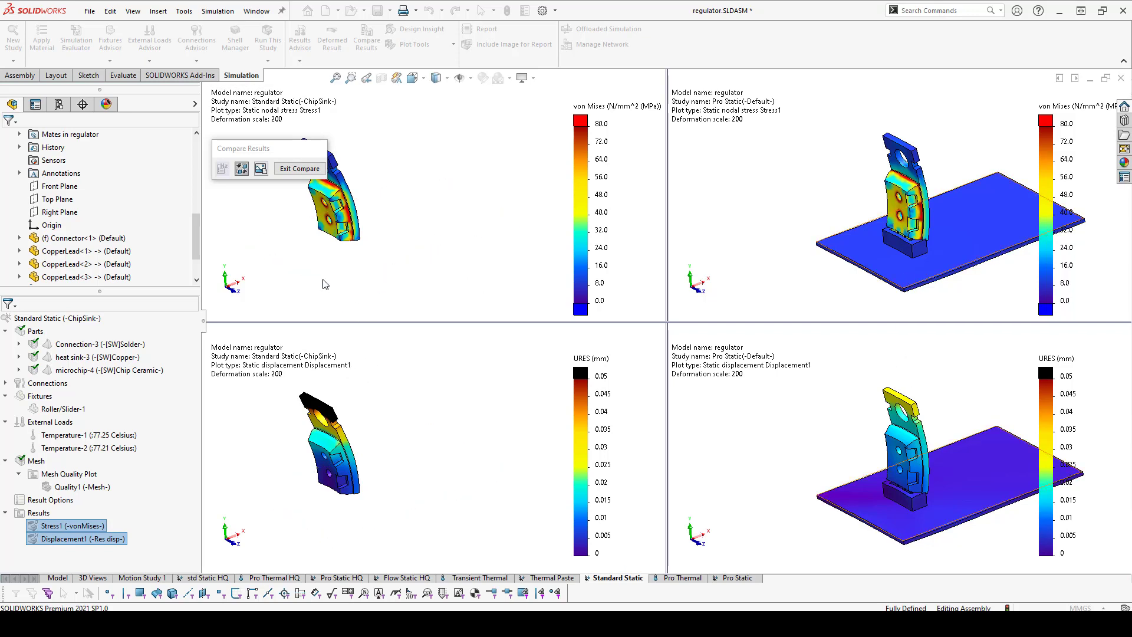
Step: Examine the deformed chip and heat sink from the side, from below and from the front in the four compared plots
middle_click_drag(336, 296, 333, 195)
scroll(334, 196, "down", 8)
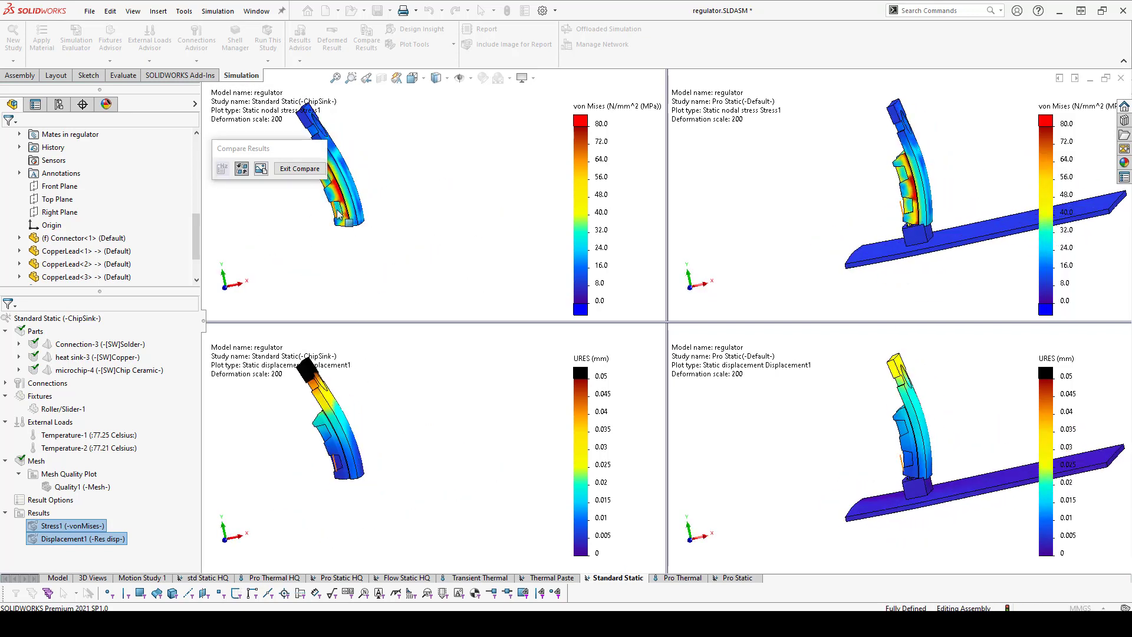
middle_click_drag(386, 136, 455, 268)
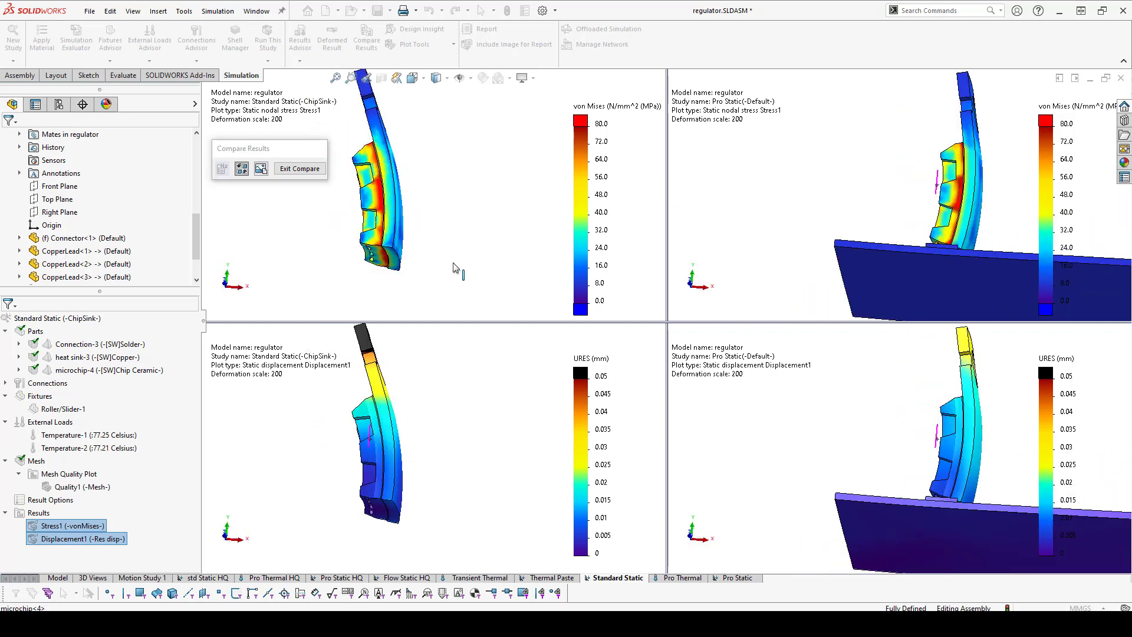
left_click(236, 487)
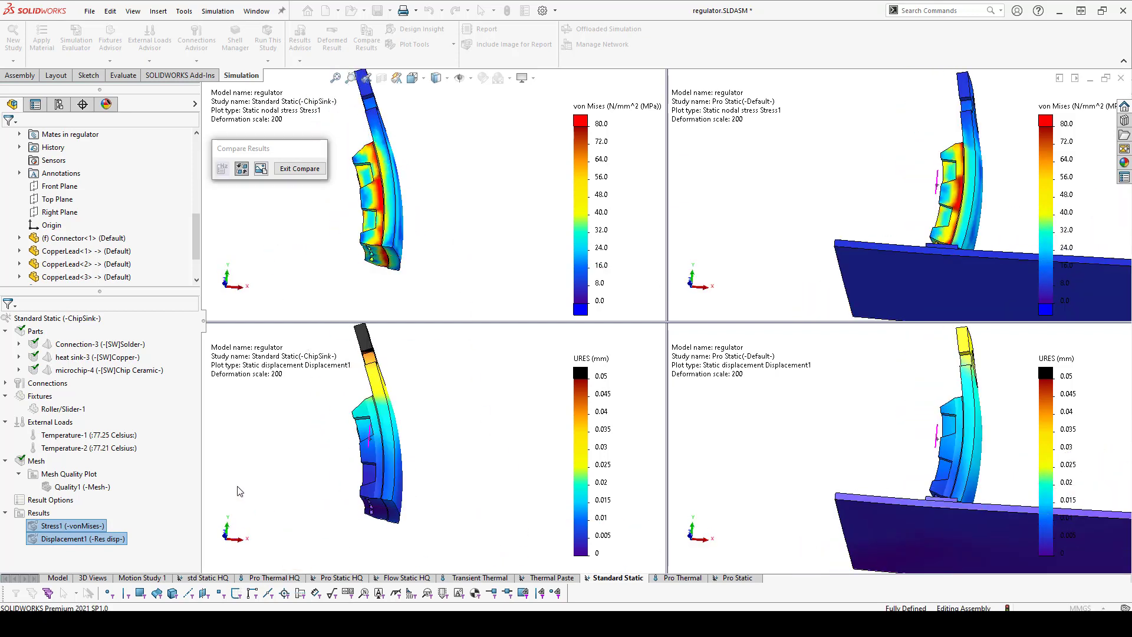
key("ctrl+1")
scroll(485, 453, "up", 3)
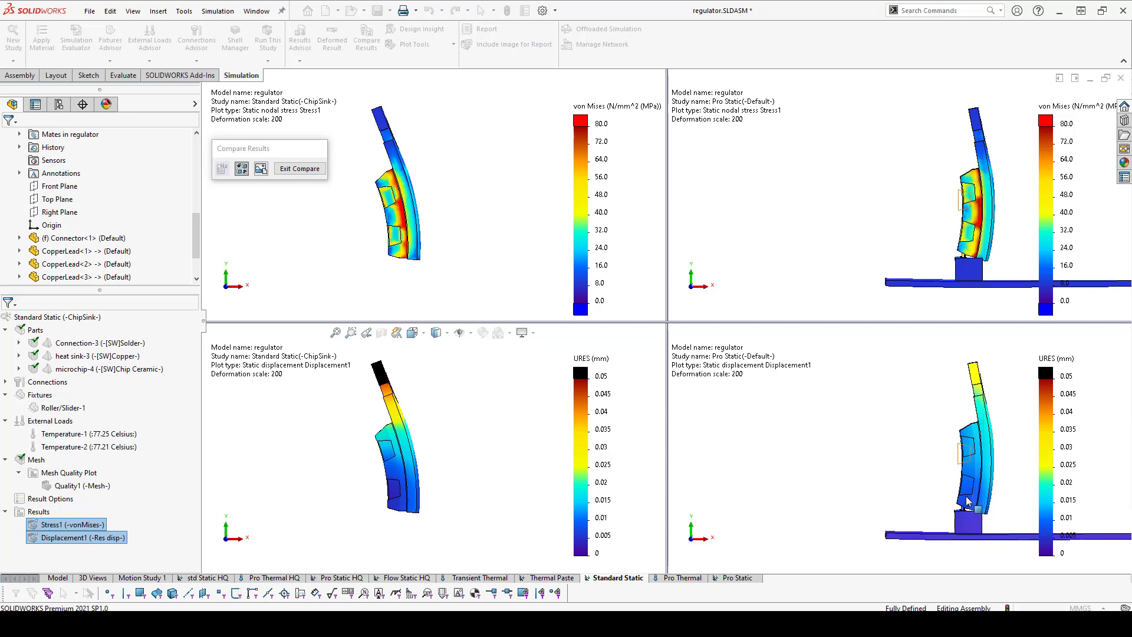
Step: Inspect the leads between the chip and the connector up close in the Pro Static displacement plot, comparing the overall bending with Standard Static
scroll(972, 504, "down", 5)
left_click(898, 485)
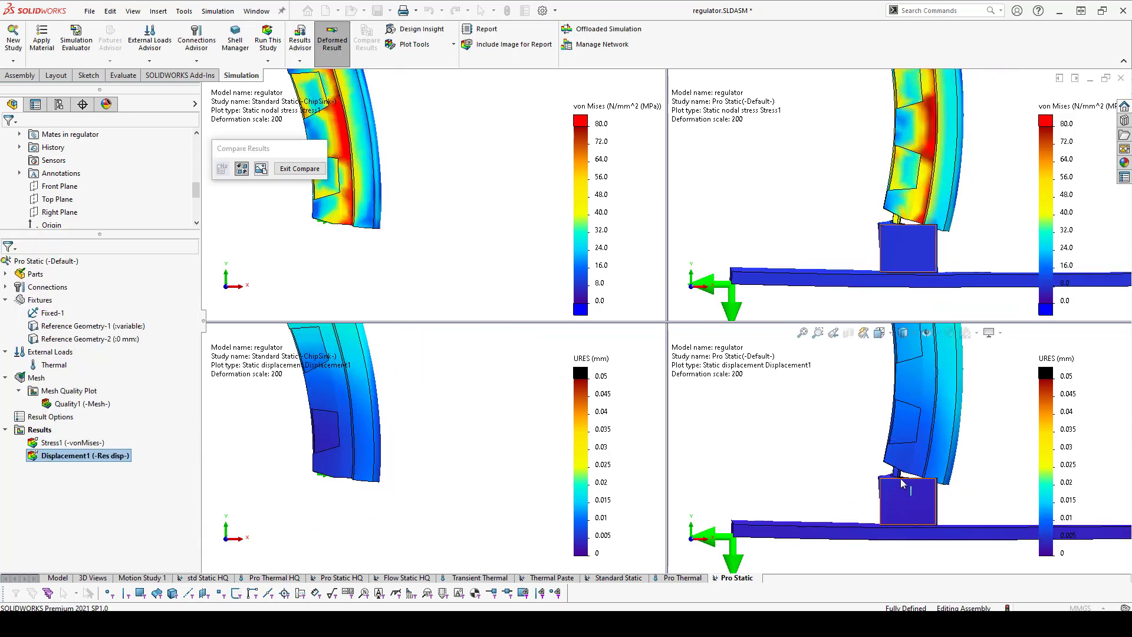
scroll(896, 476, "down", 3)
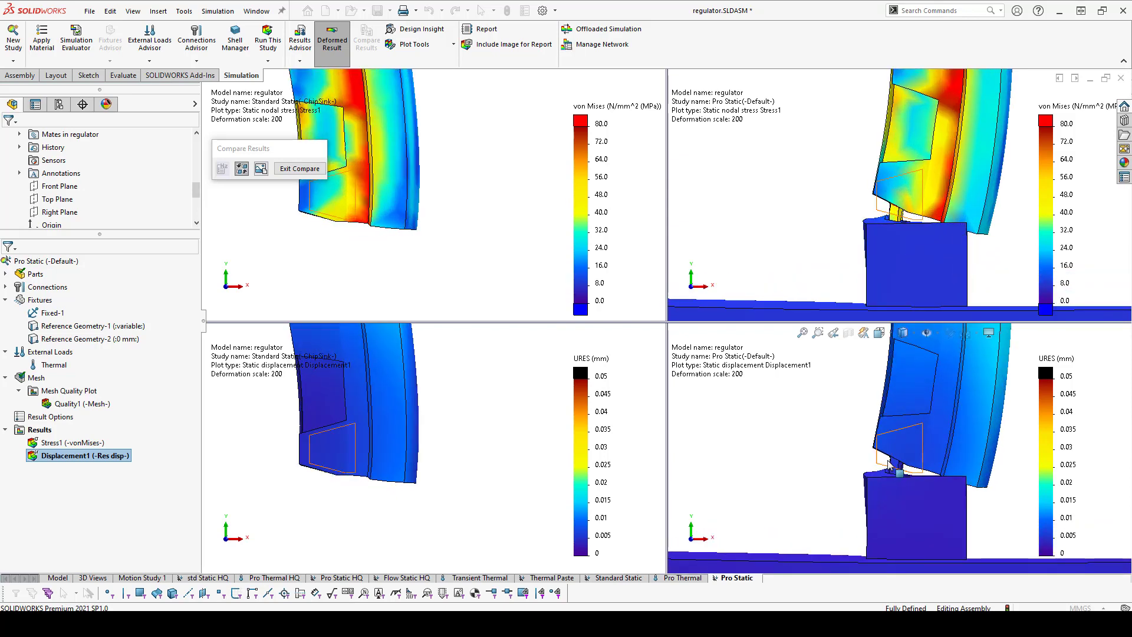
scroll(888, 465, "up", 5)
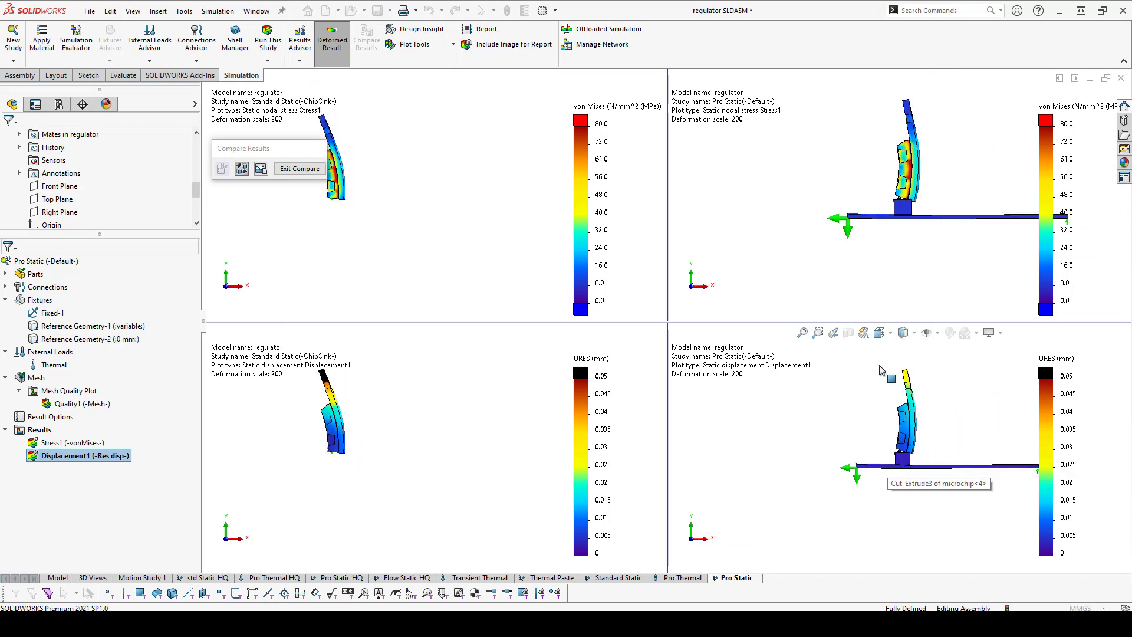
scroll(910, 382, "down", 2)
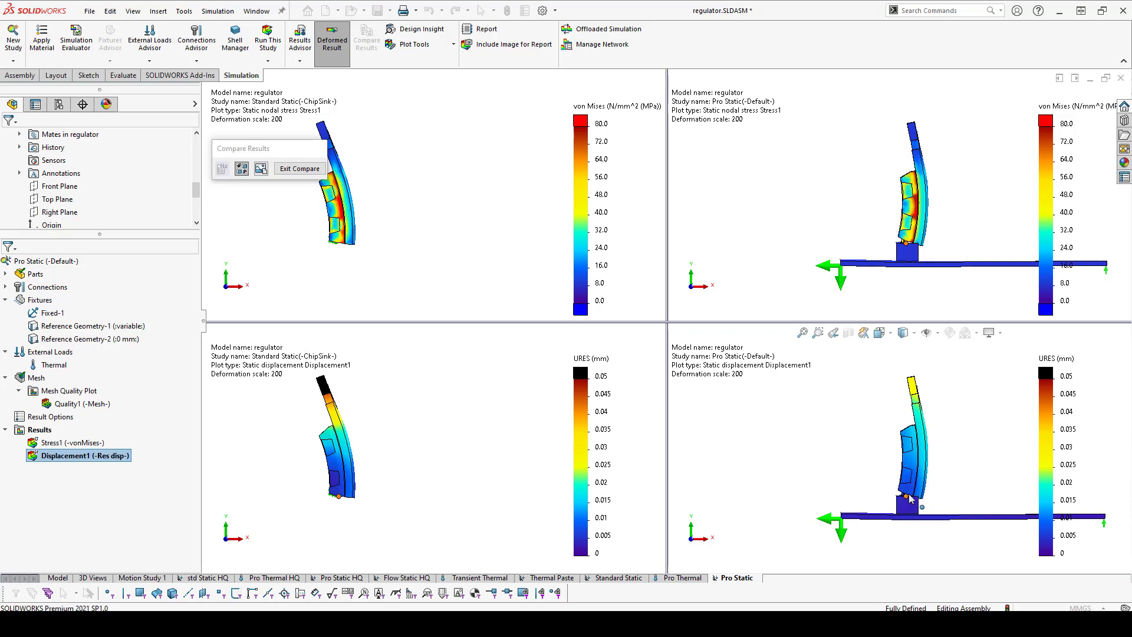
Step: Compare the stress along the chip-to-heat-sink interface in both studies up close, and check the assembly's Contact Average Stress sensor
left_click(394, 191)
scroll(350, 212, "down", 5)
scroll(349, 212, "down", 3)
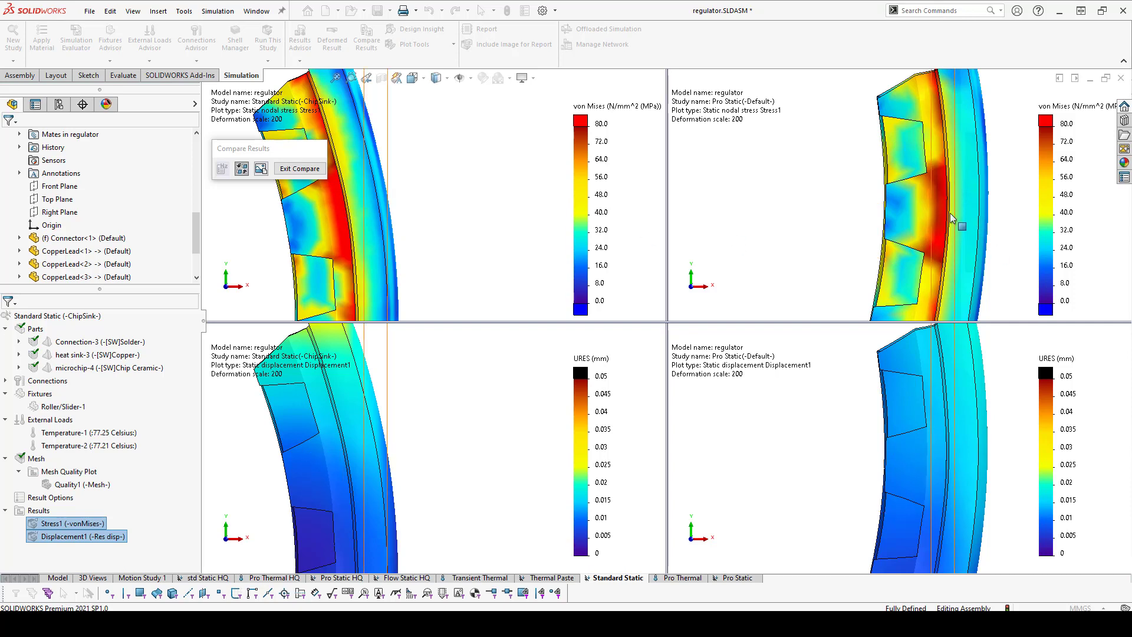
scroll(69, 189, "up", 3)
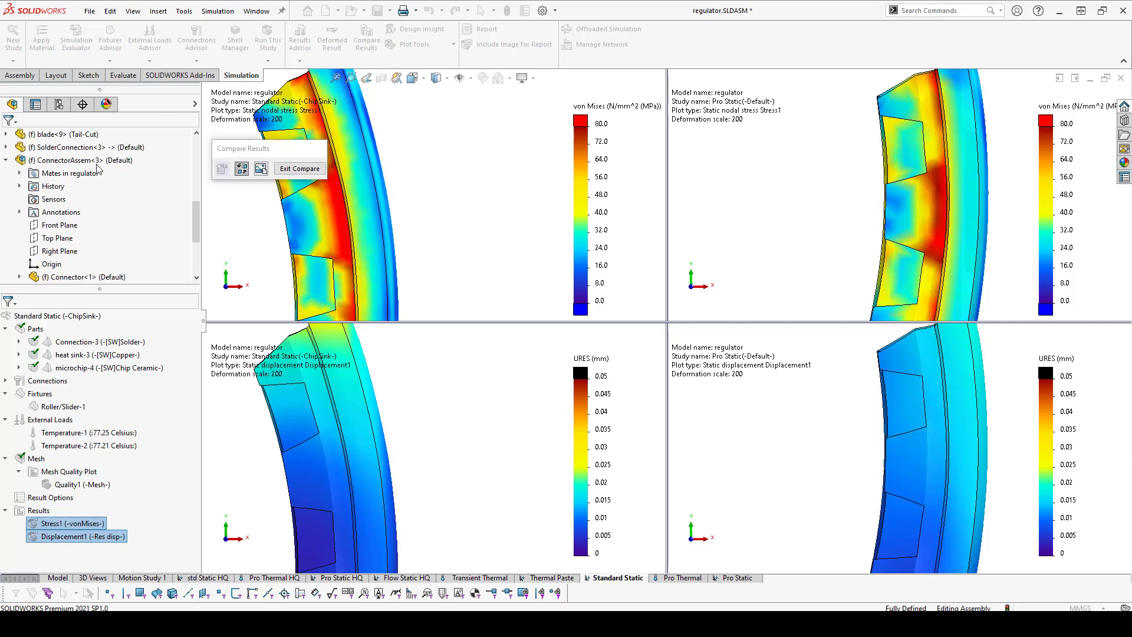
scroll(69, 189, "up", 4)
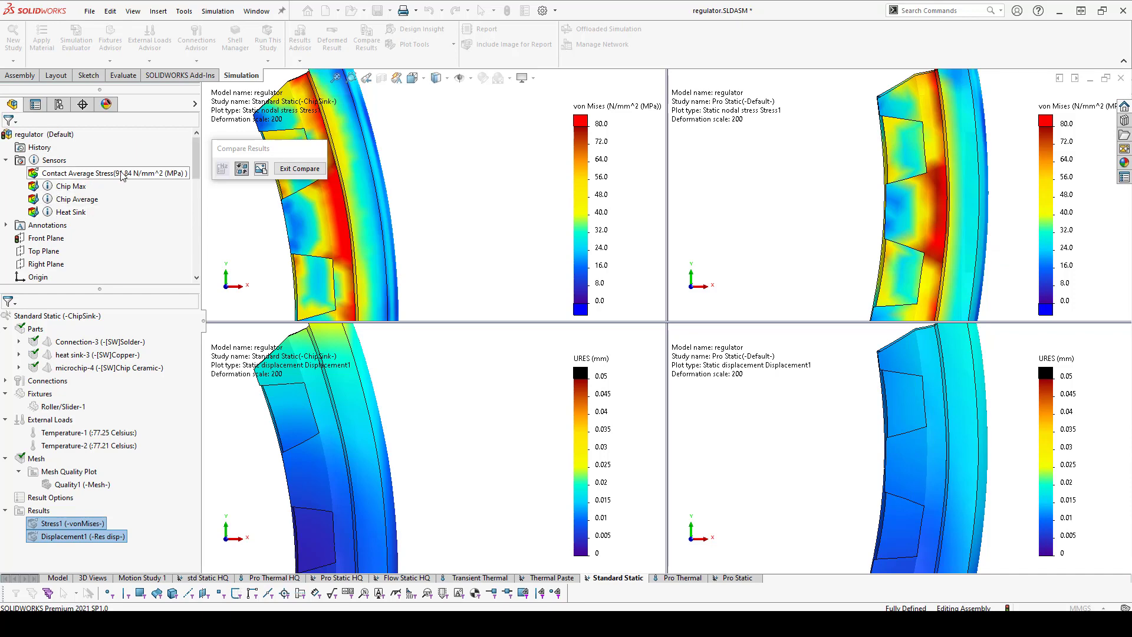
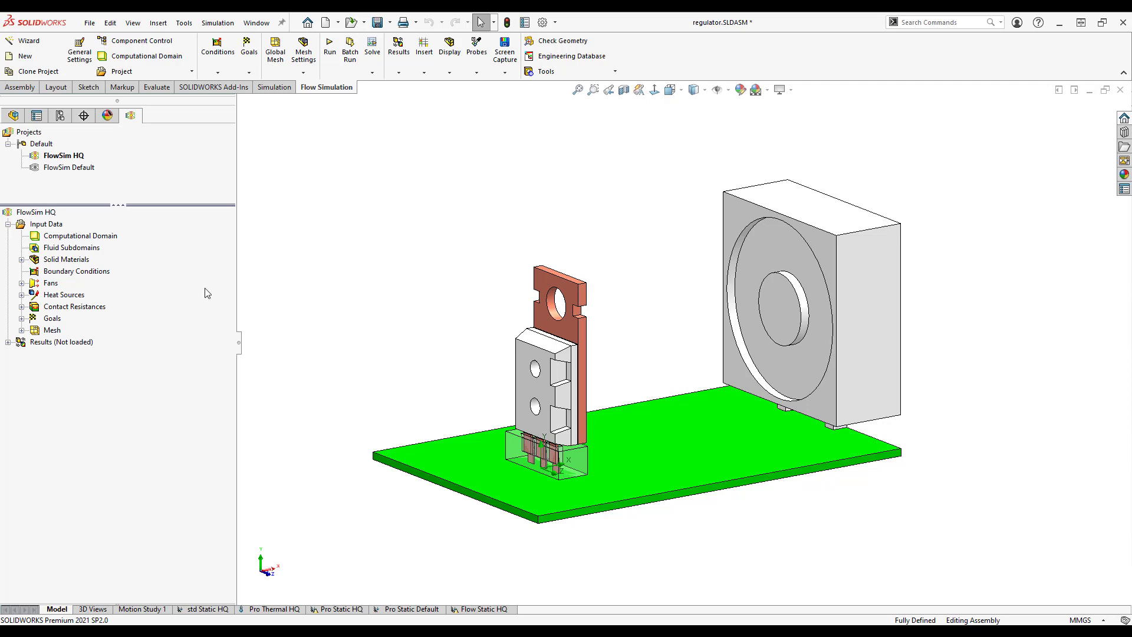
Step: Create a new flow project with the wizard, named "FL" and using the current configuration
left_click(30, 41)
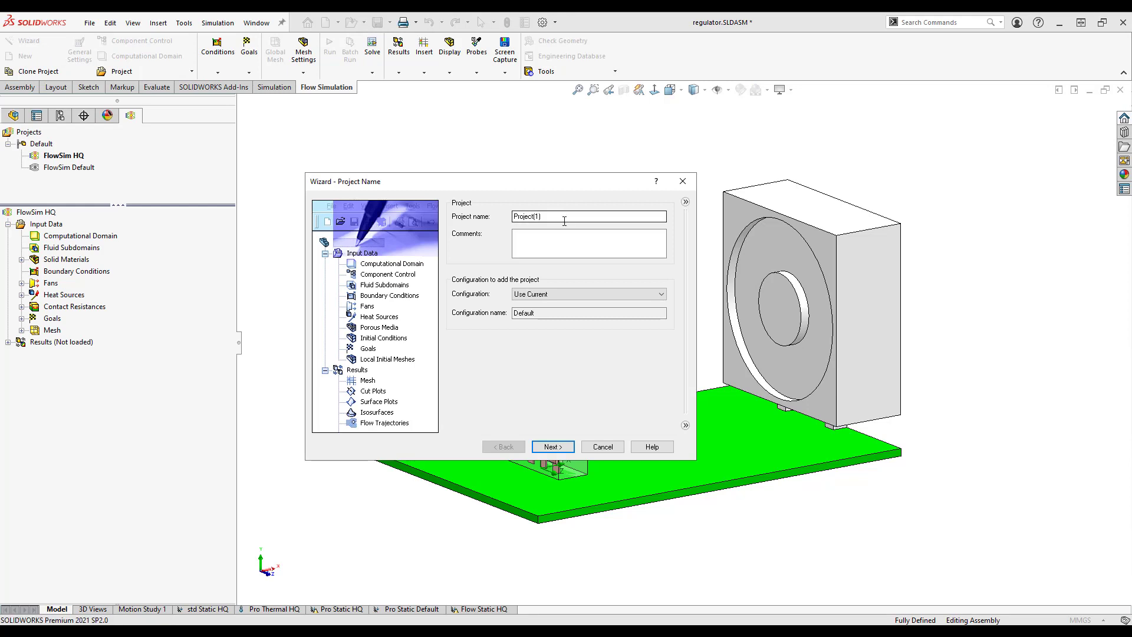
left_click_drag(564, 219, 491, 226)
left_click_drag(527, 191, 512, 162)
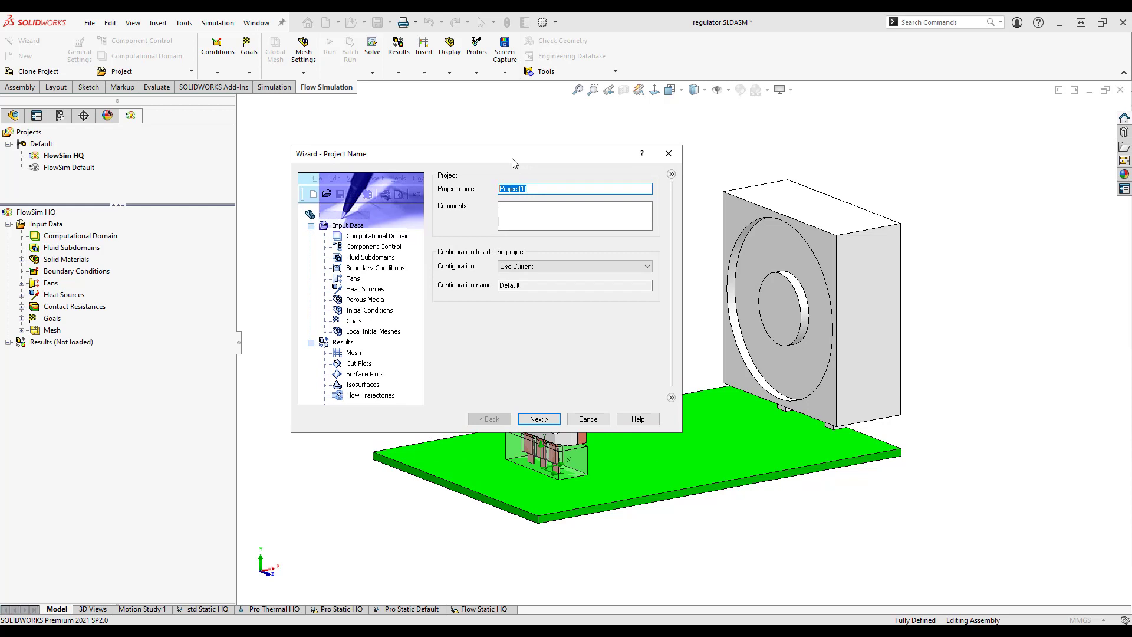
type("FL")
left_click(537, 419)
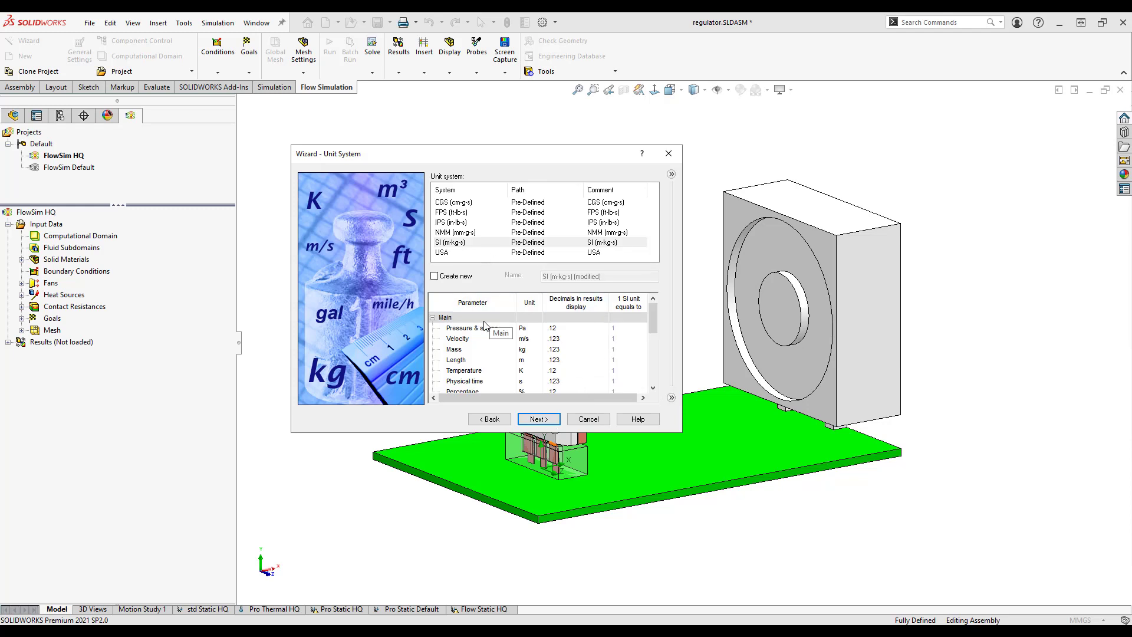
Step: Set the temperature unit of the SI unit system to Celsius
left_click_drag(653, 315, 653, 321)
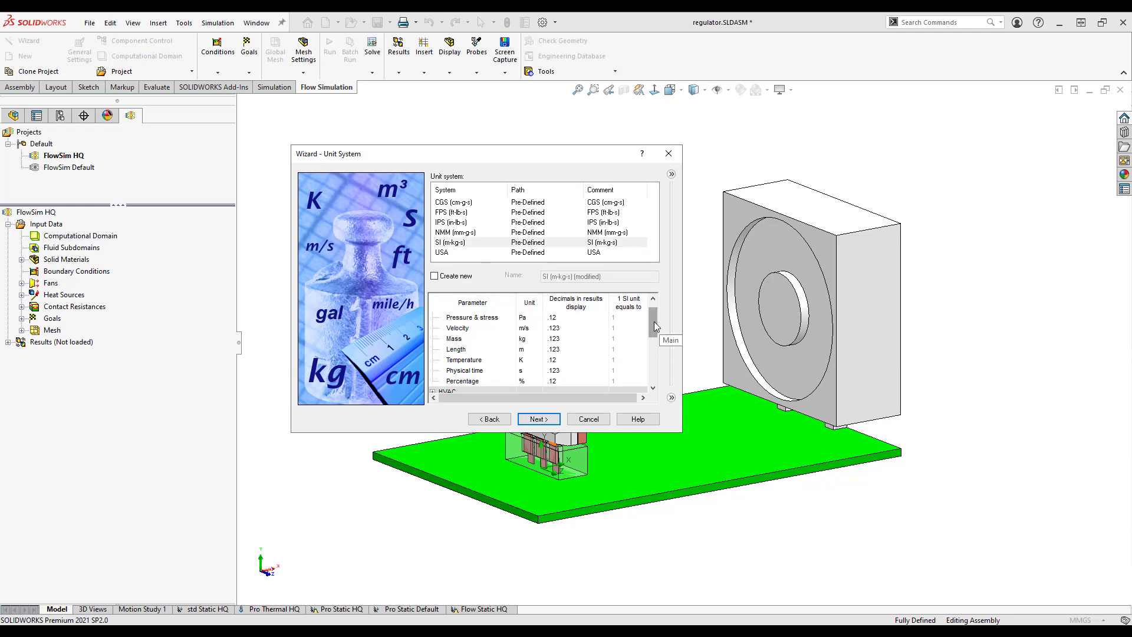
left_click(534, 360)
left_click(537, 360)
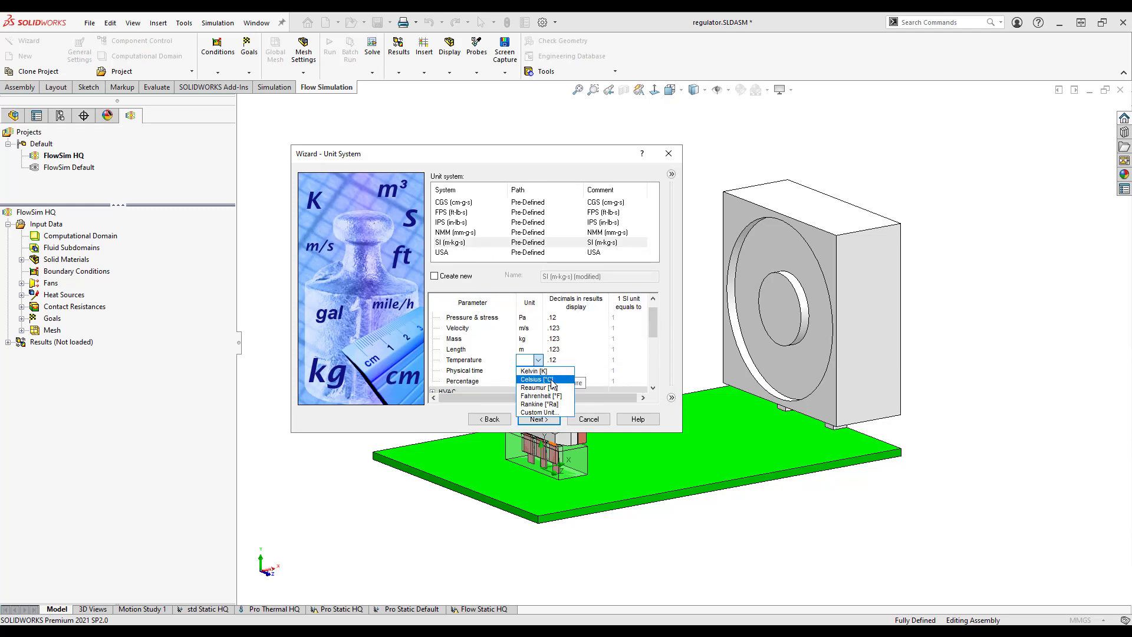
left_click(548, 375)
Step: Set the angle unit under Geometrical Characteristic to degrees and accept the project's unit system
scroll(441, 330, "up", 1)
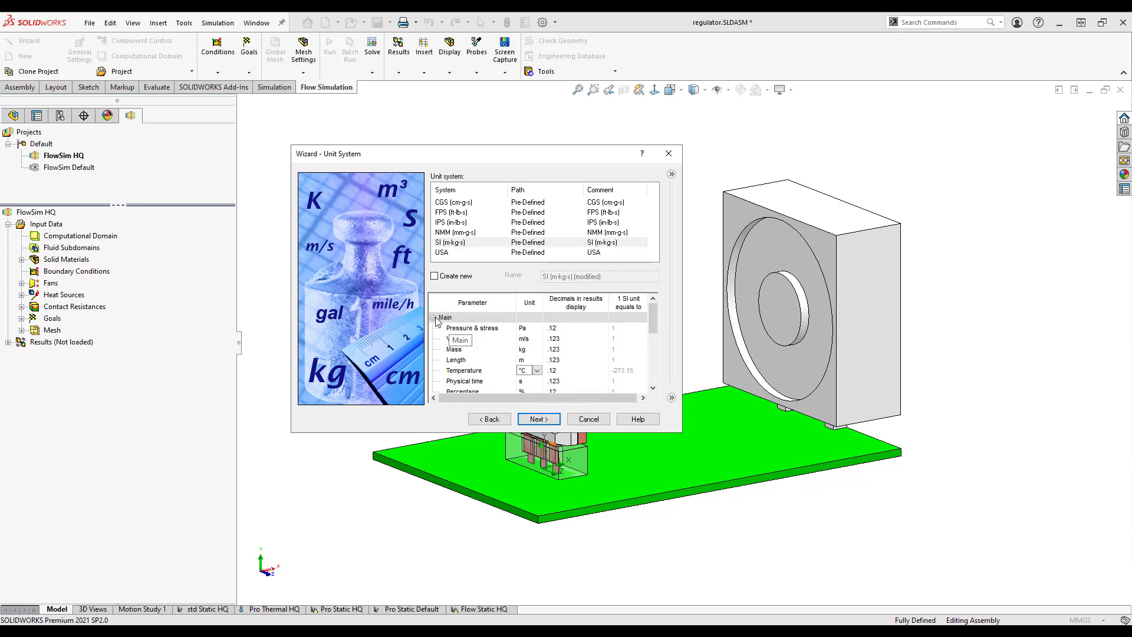
left_click(433, 318)
left_click(433, 338)
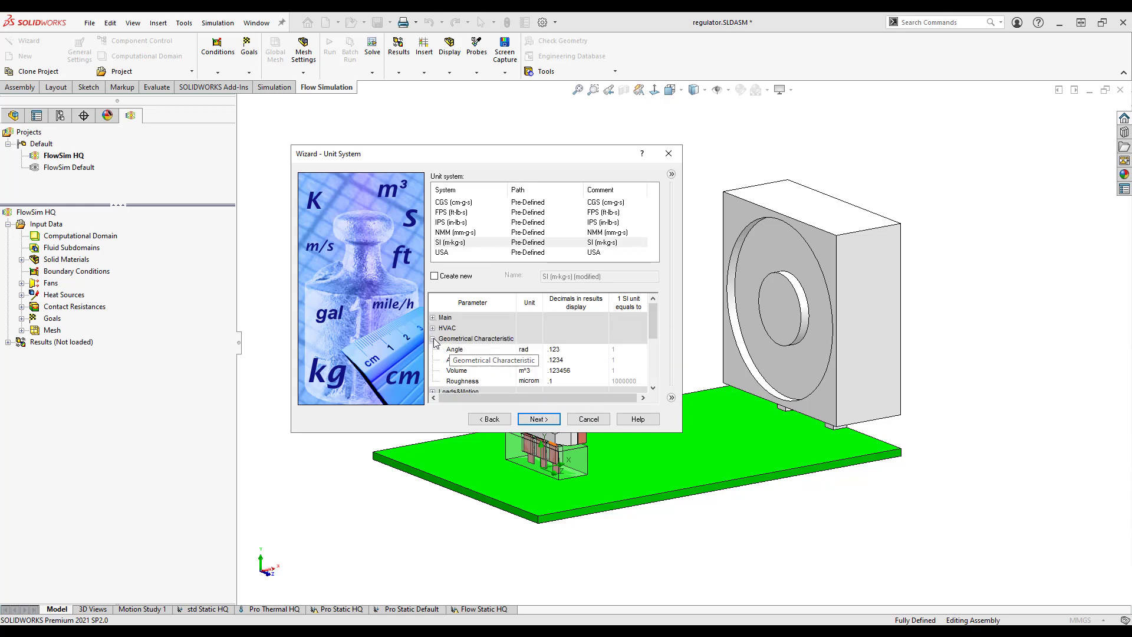
scroll(534, 341, "down", 1)
left_click(535, 319)
left_click(537, 319)
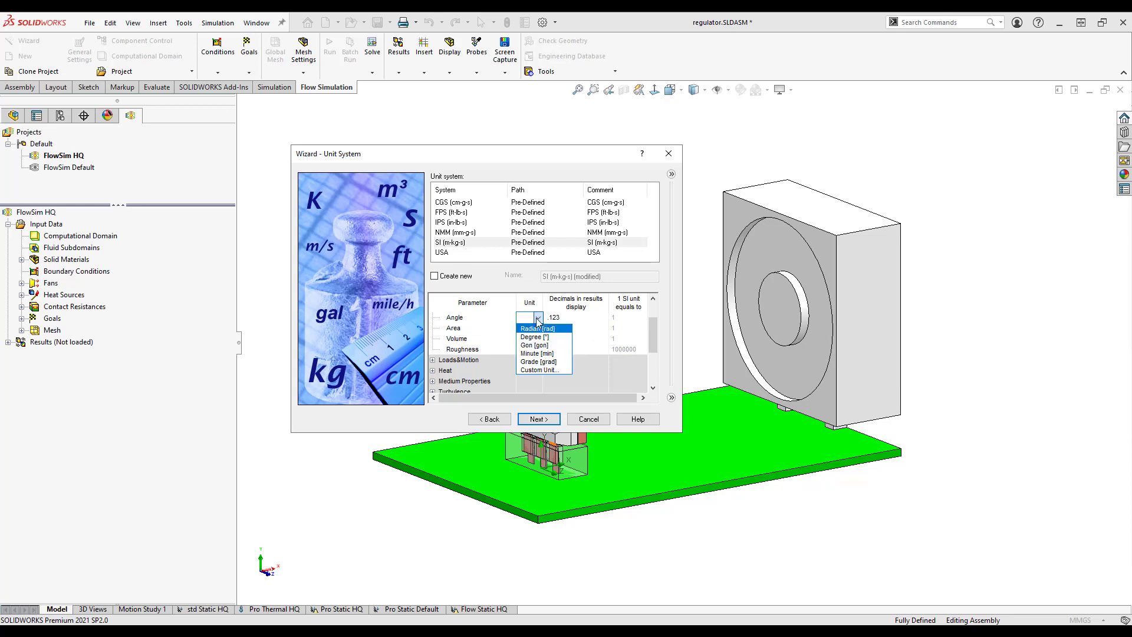
left_click(558, 341)
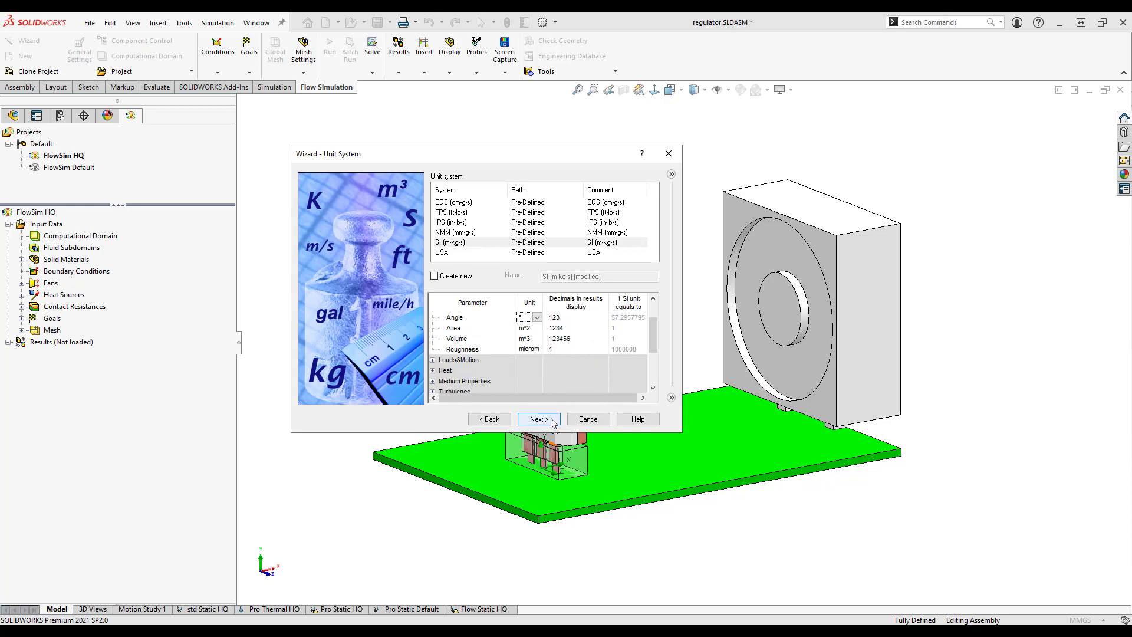
scroll(553, 393, "up", 1)
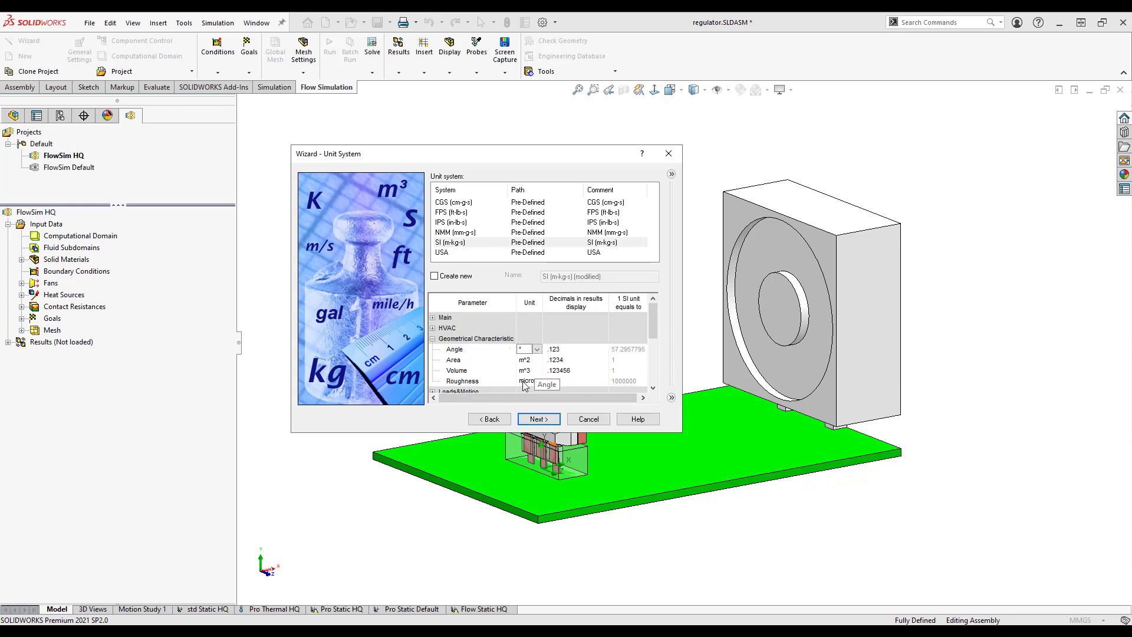
left_click(539, 419)
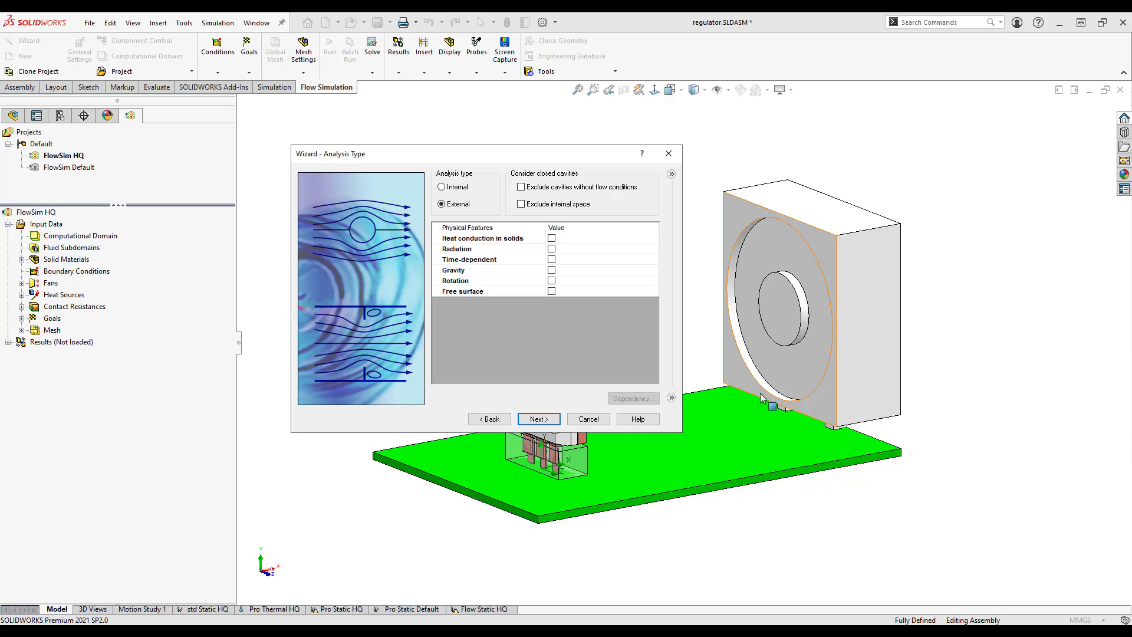
Step: Keep the analysis type External and include heat conduction in solids
left_click_drag(505, 154, 489, 133)
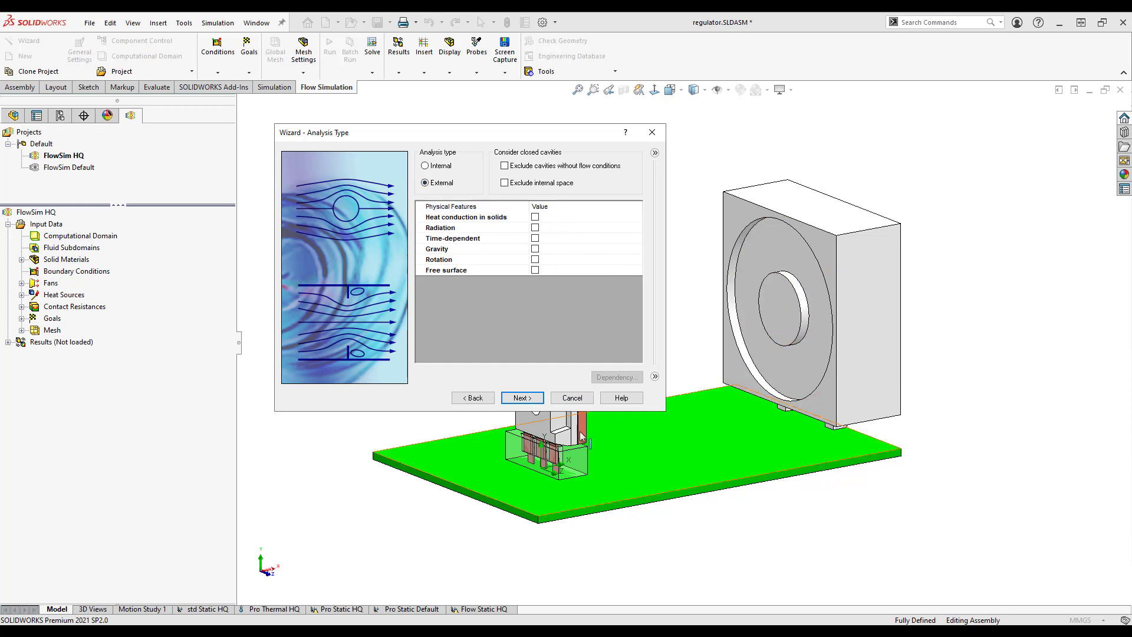
left_click(534, 218)
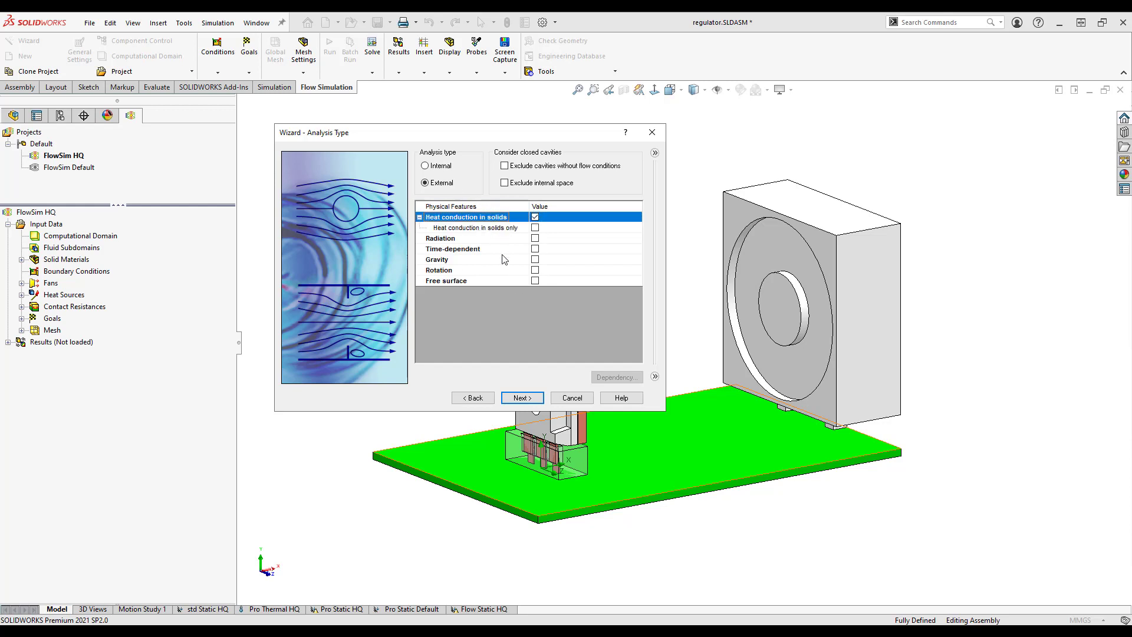
left_click(539, 399)
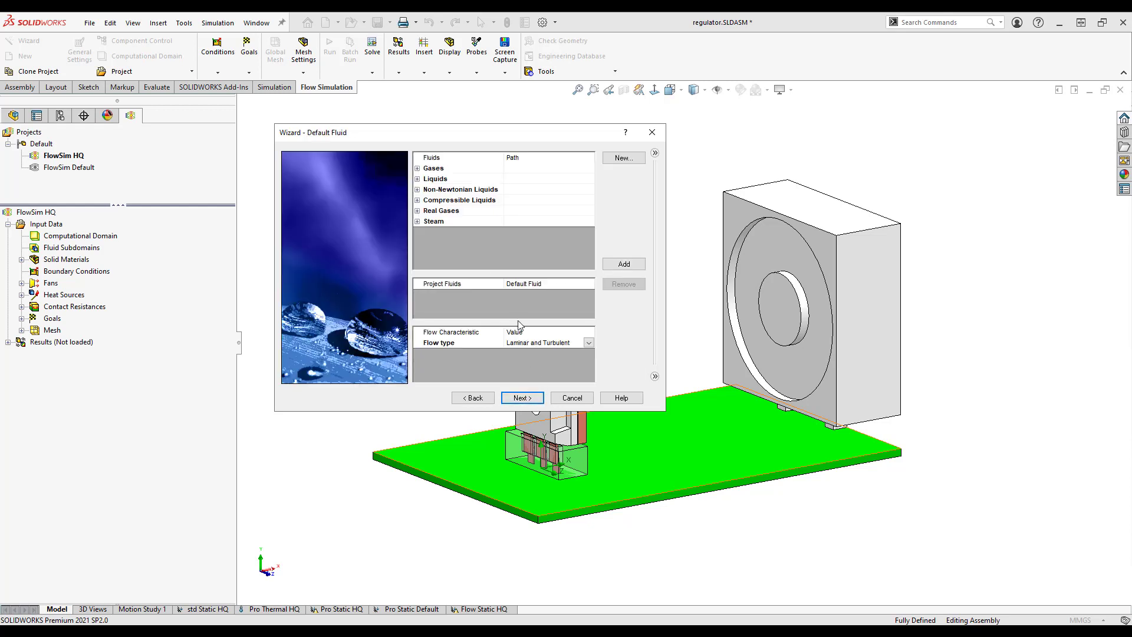
Step: Add the pre-defined gas Air as the project fluid and choose Insulator from Glasses and Minerals as the default solid
left_click(417, 168)
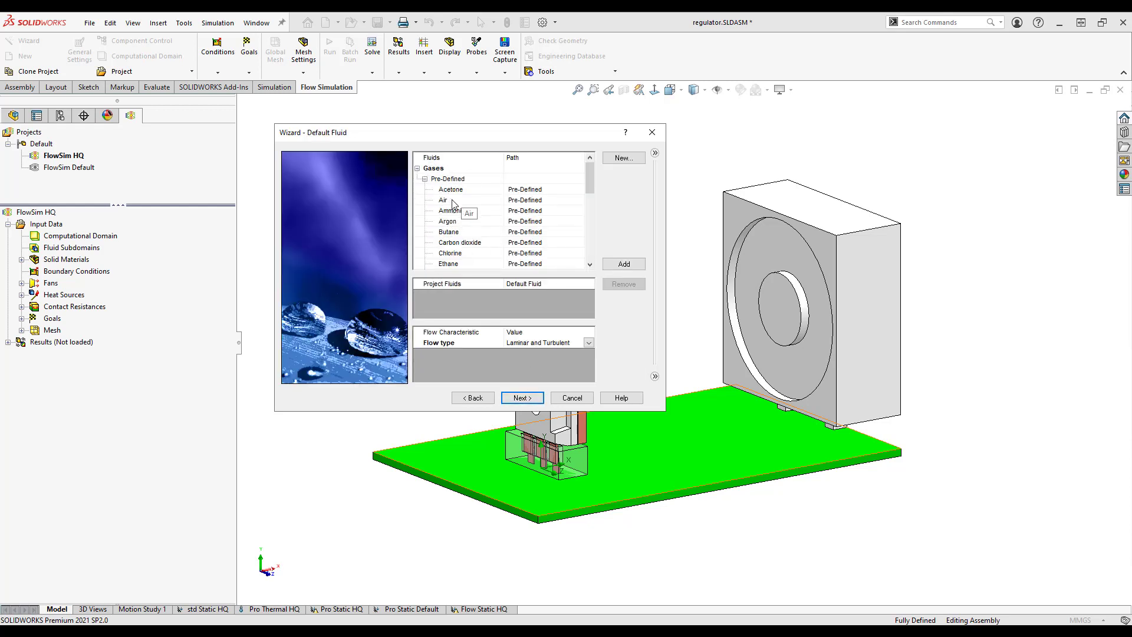
double_click(452, 201)
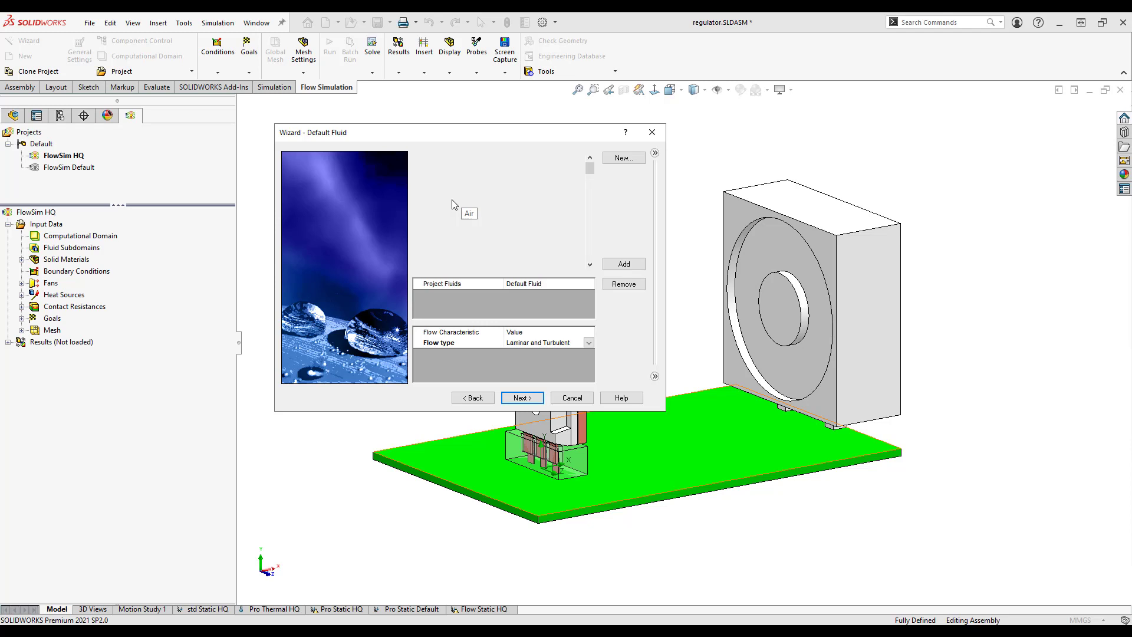
left_click(534, 399)
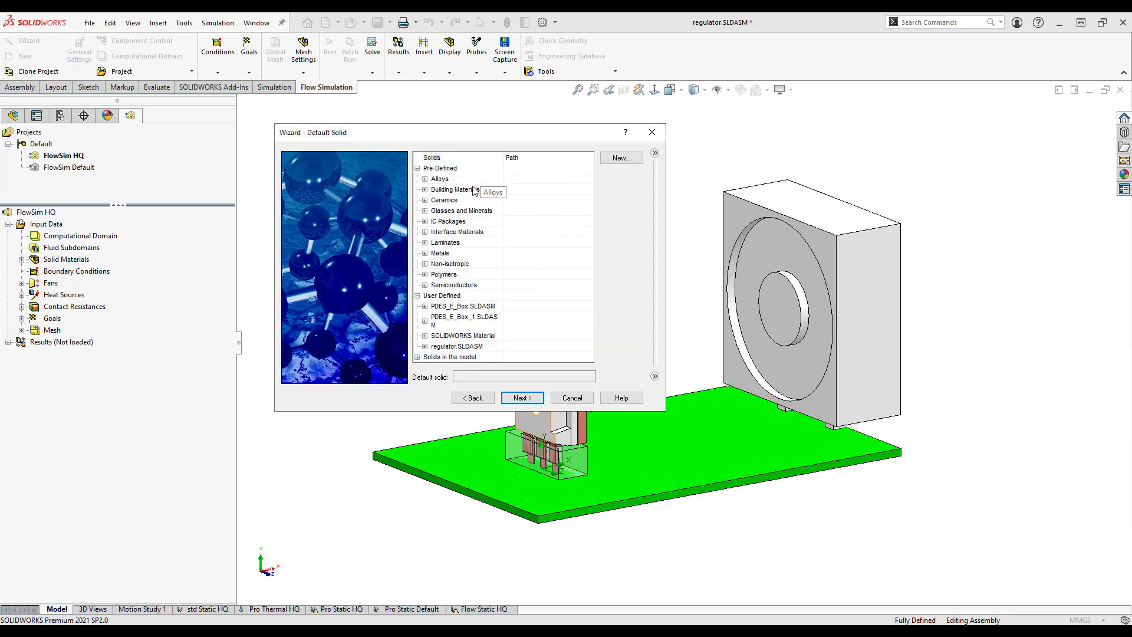
left_click(424, 210)
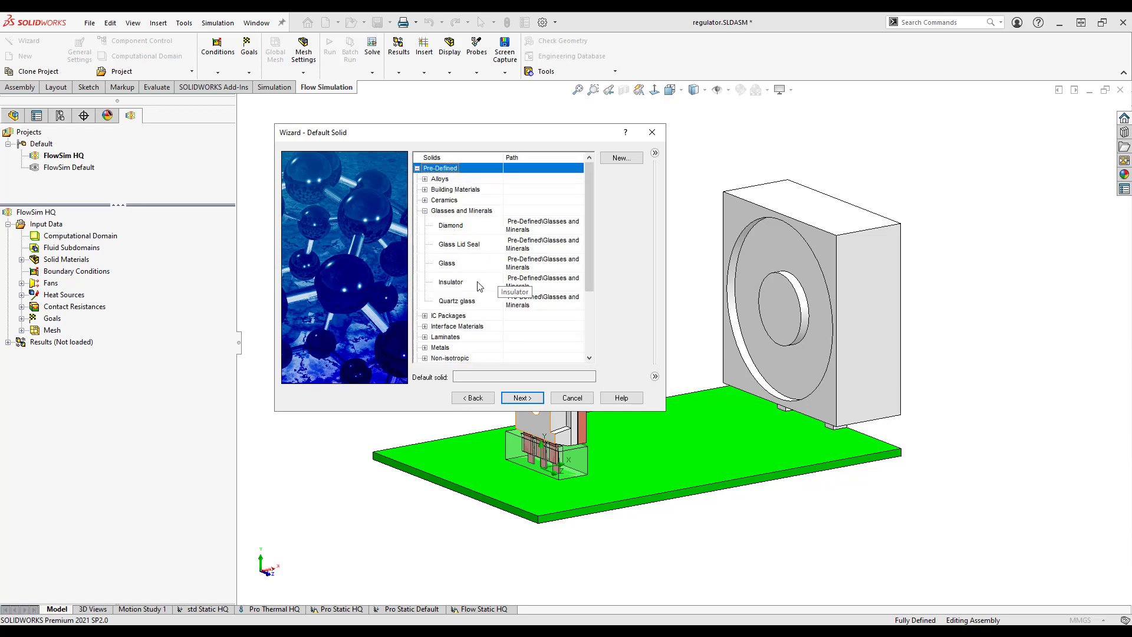
left_click(479, 285)
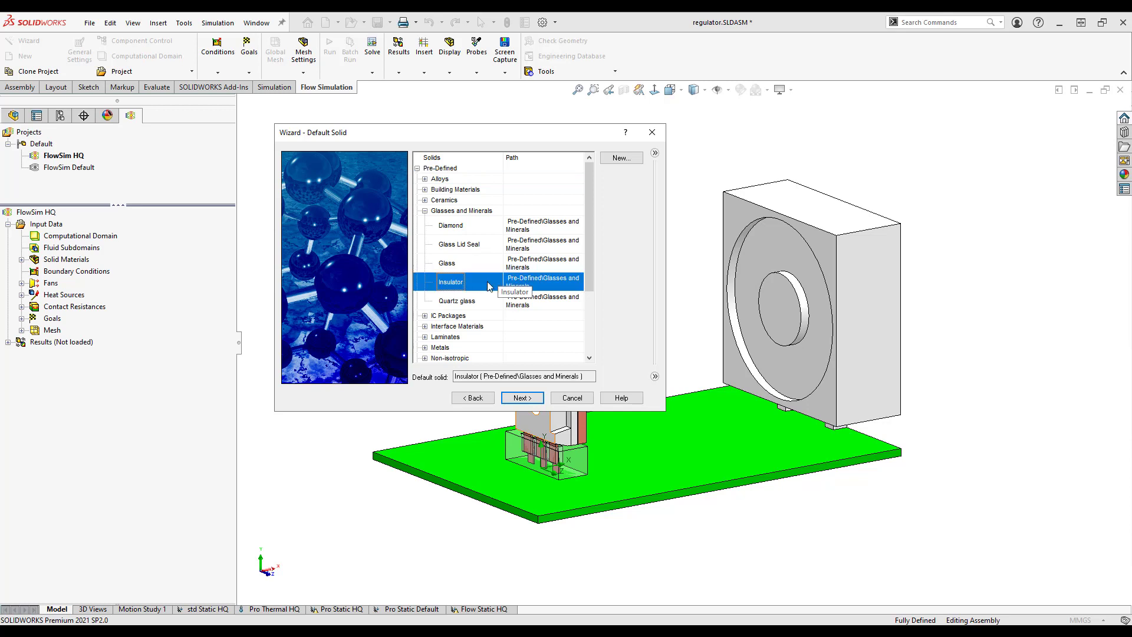
left_click(533, 398)
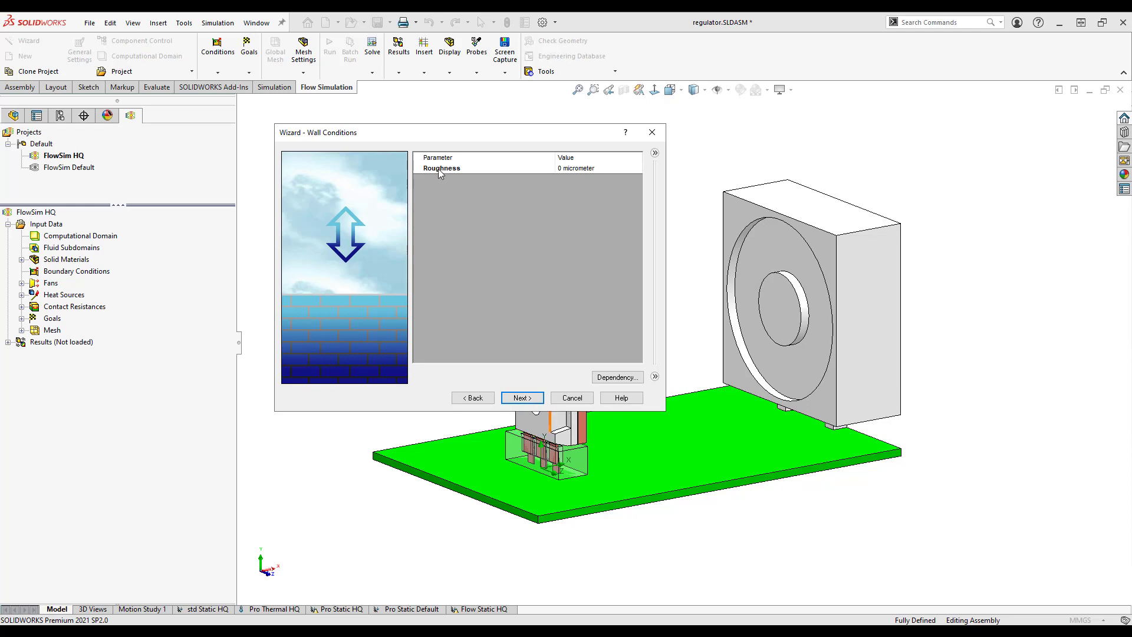
Step: Accept the default wall conditions and set the initial ambient temperature to 300 K
left_click(521, 398)
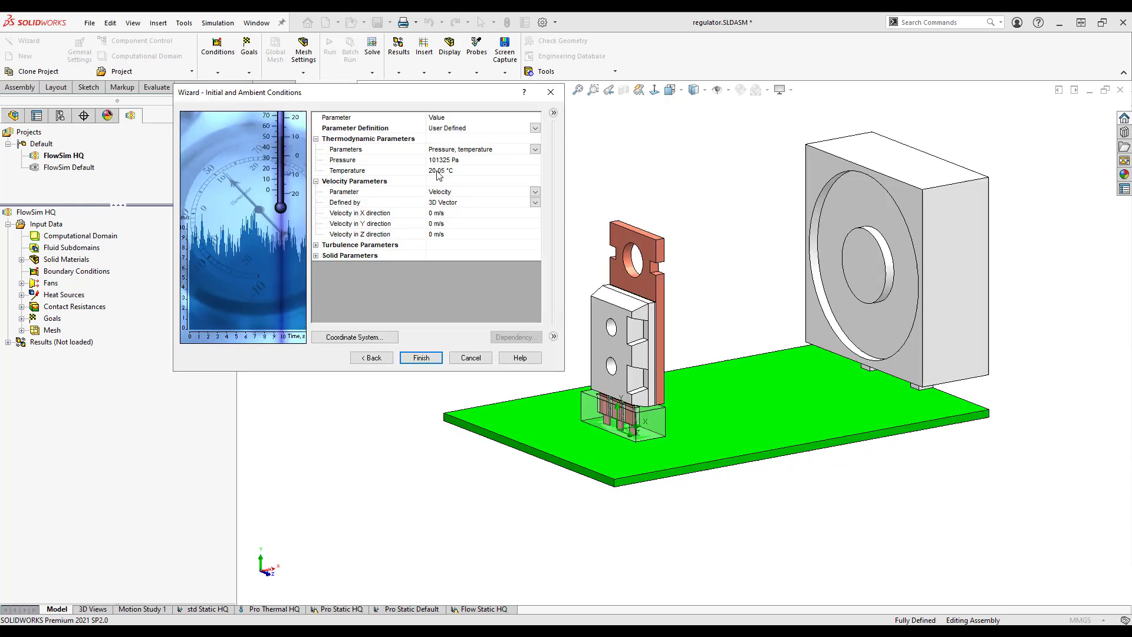
left_click(442, 170)
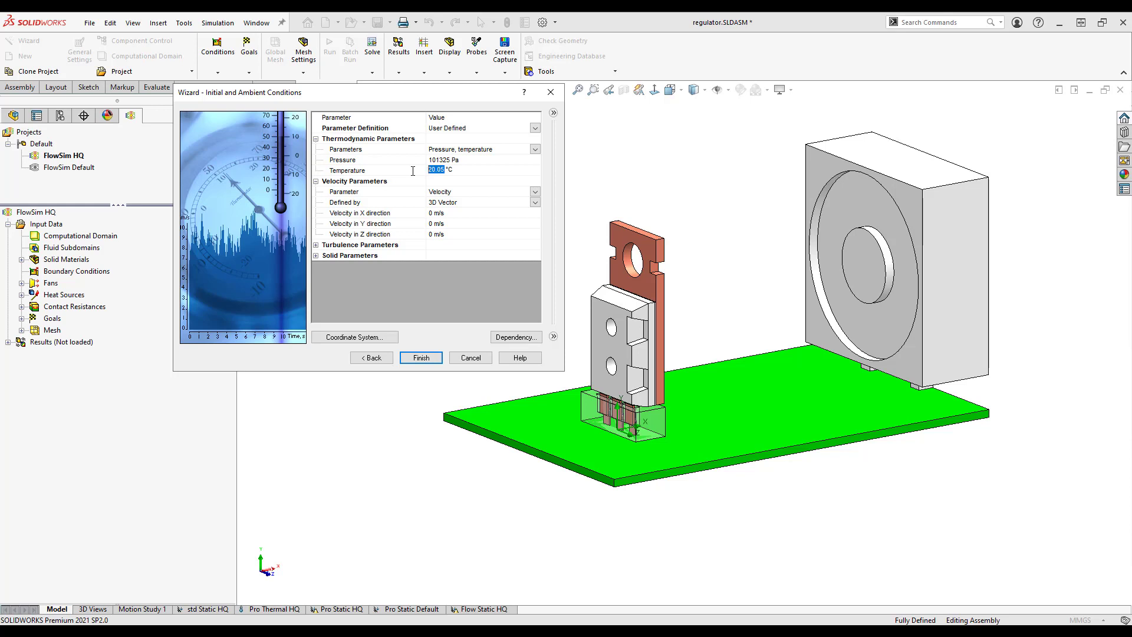
type("300 K")
key("Return")
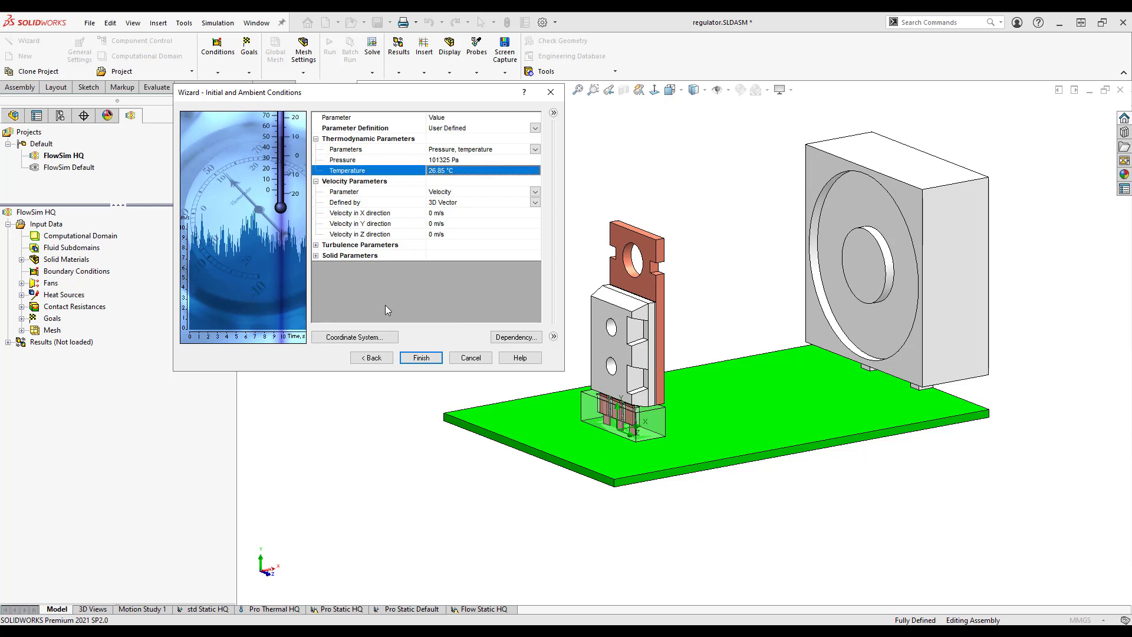
Step: Accept the initial and ambient conditions and finish creating the Flow Sim Live project
left_click(421, 357)
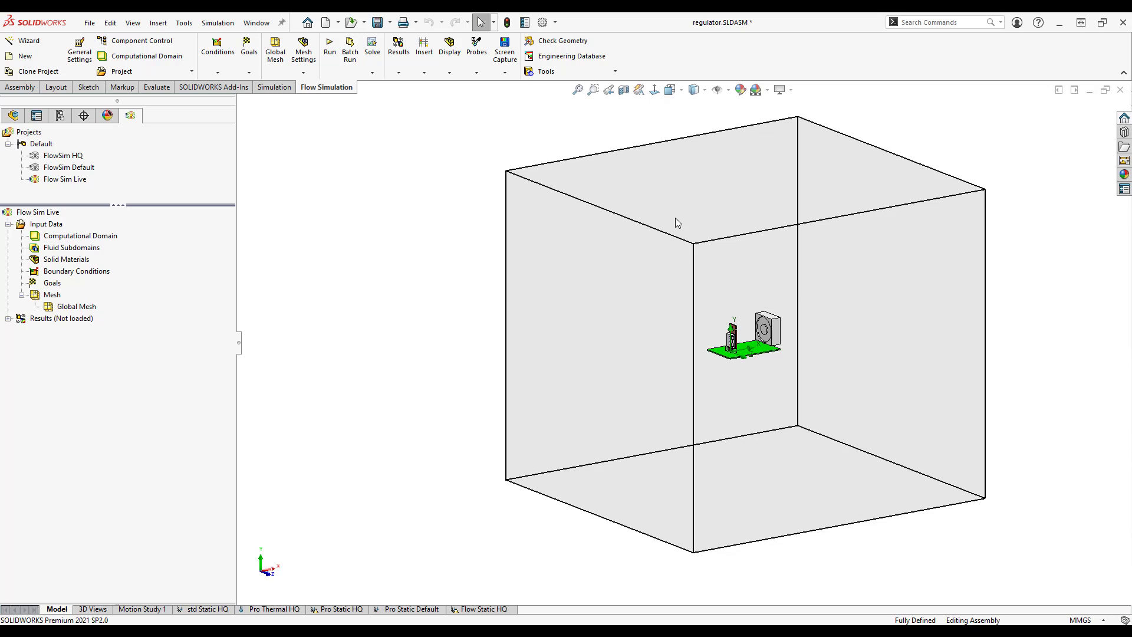
scroll(794, 341, "down", 4)
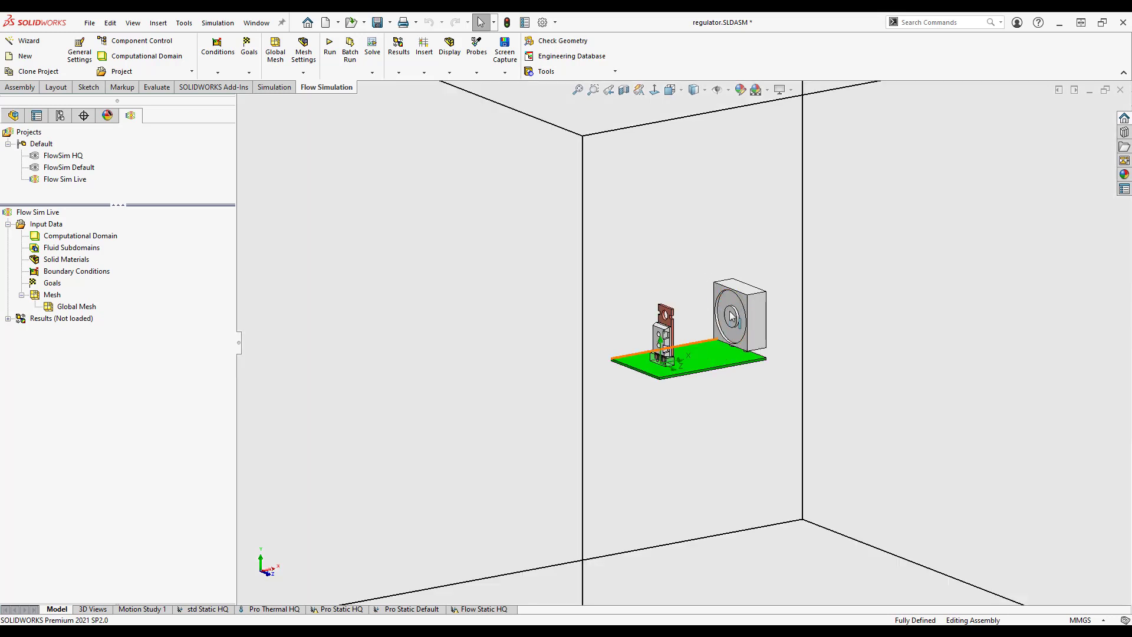
scroll(732, 356, "up", 4)
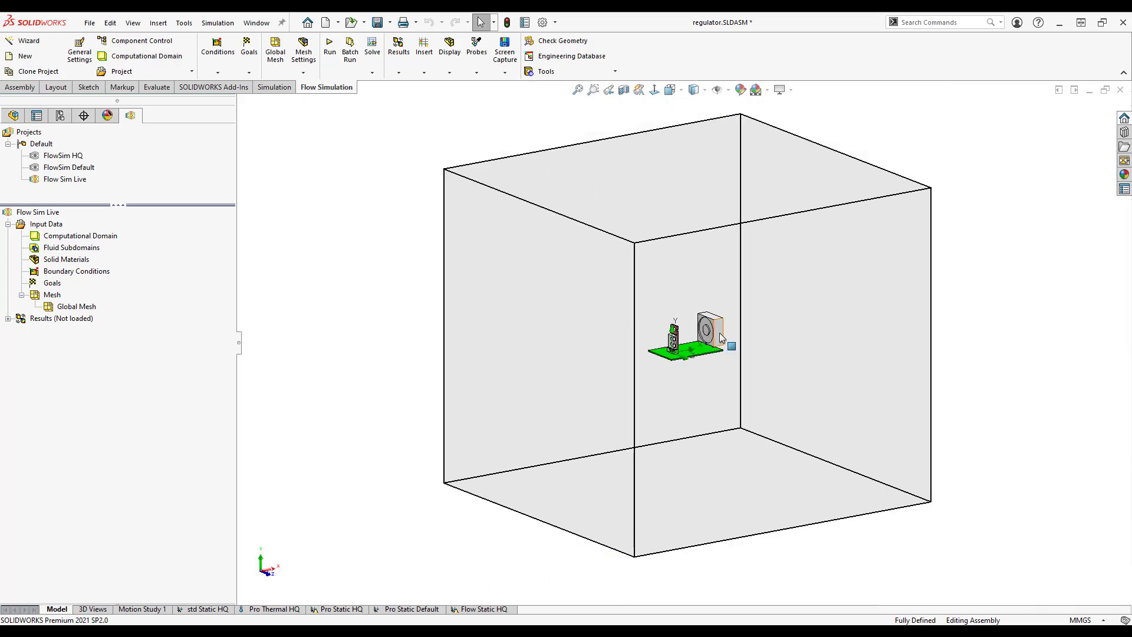
scroll(718, 362, "down", 3)
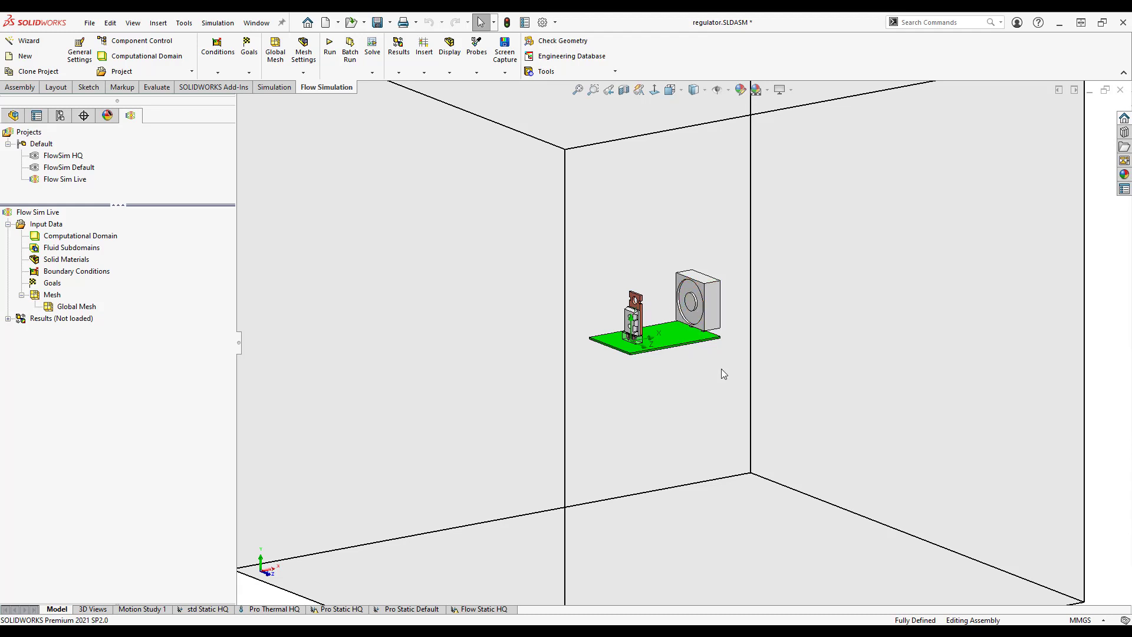
scroll(723, 374, "up", 3)
Step: Shrink the computational domain slightly in X, to about -0.205 m minimum and 0.260 m maximum
left_click(83, 236)
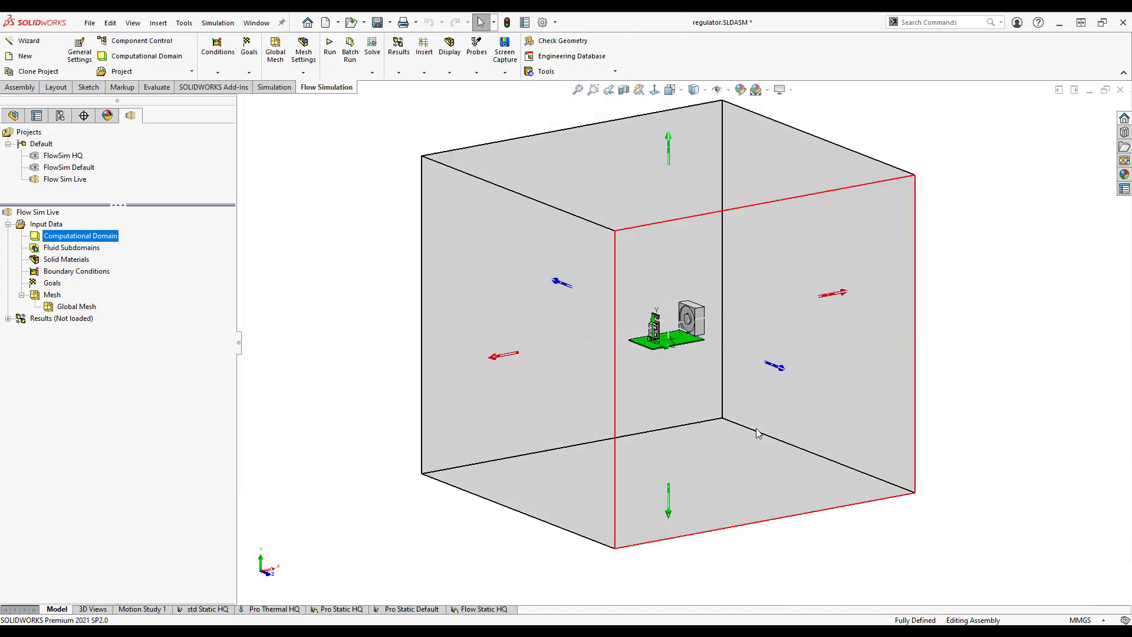
scroll(754, 408, "up", 2)
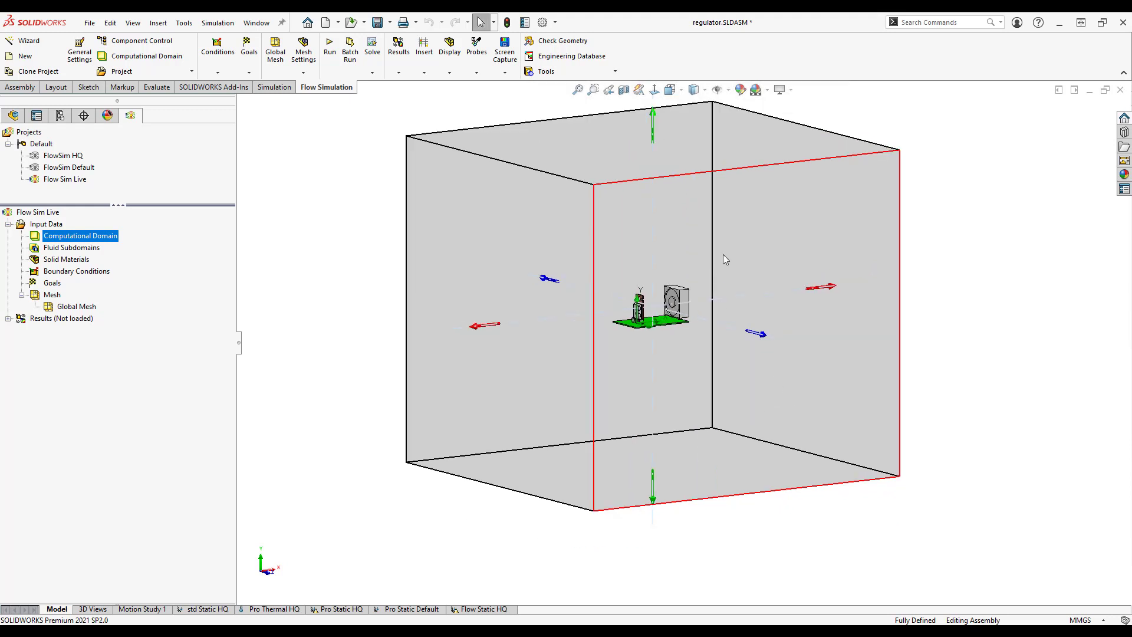
middle_click_drag(723, 256, 746, 210)
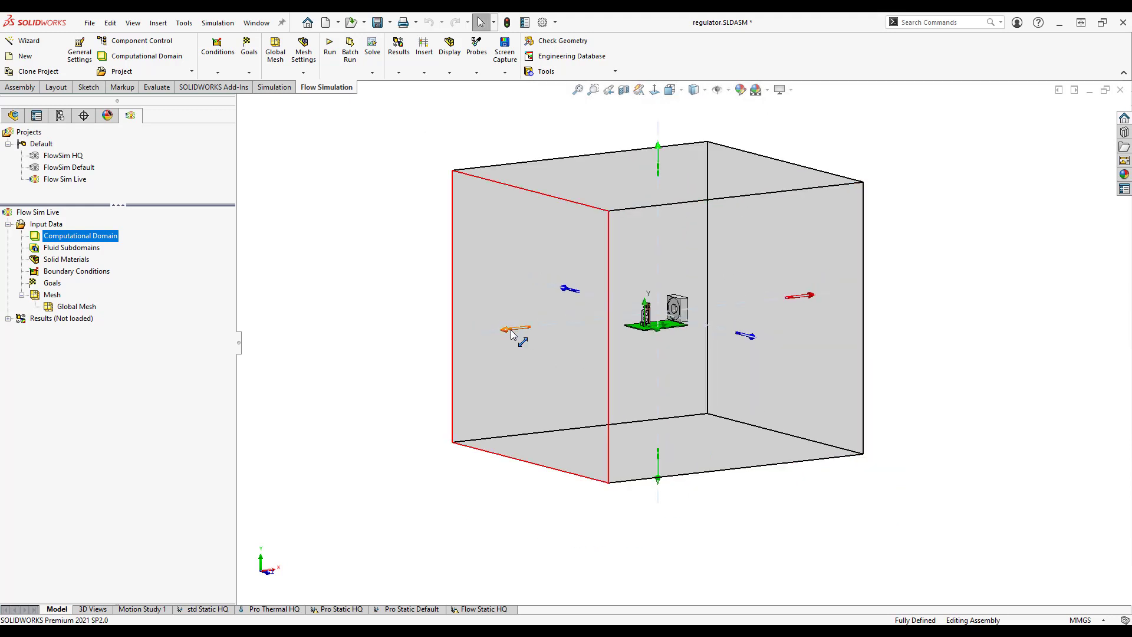
left_click_drag(510, 331, 524, 328)
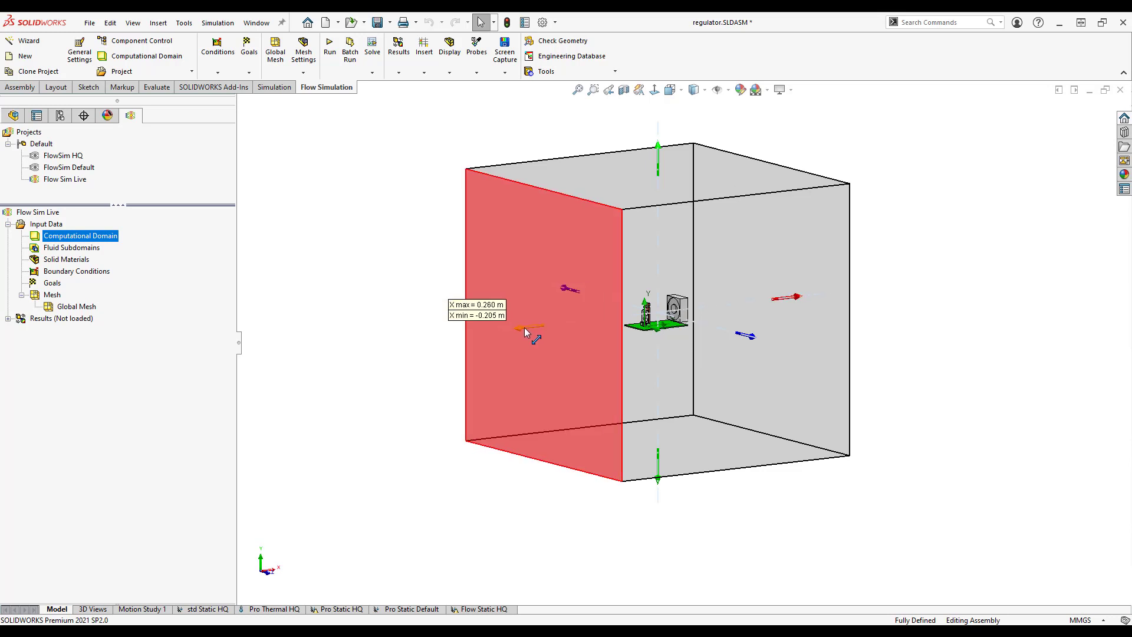
left_click(525, 327)
left_click(368, 274)
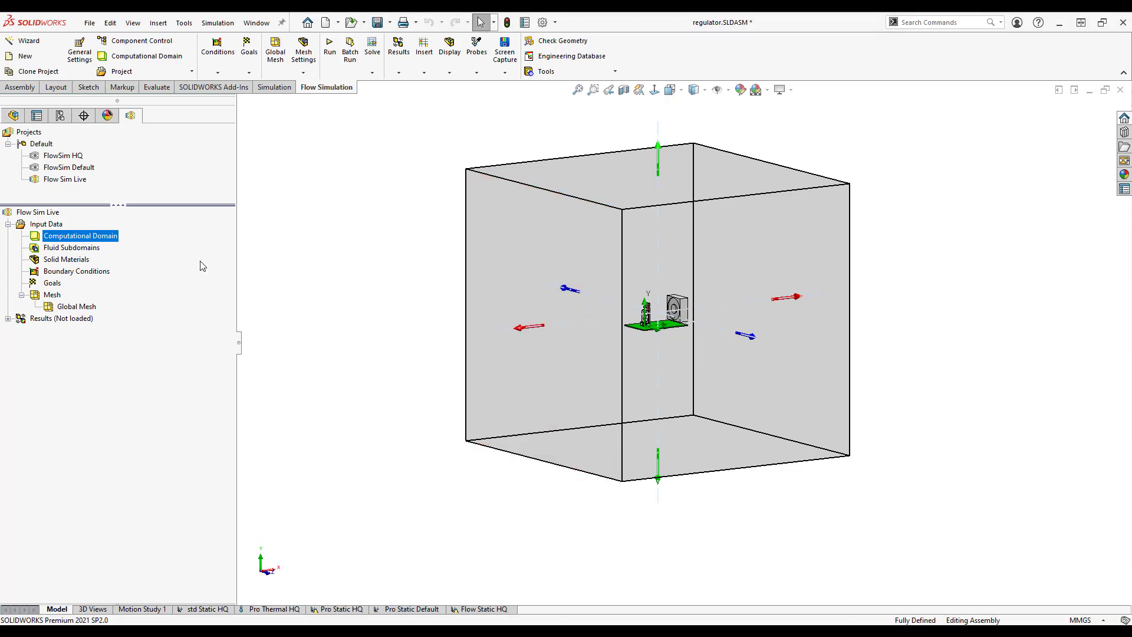
Step: Set the project's length unit to centimetres
right_click(106, 242)
left_click(62, 226)
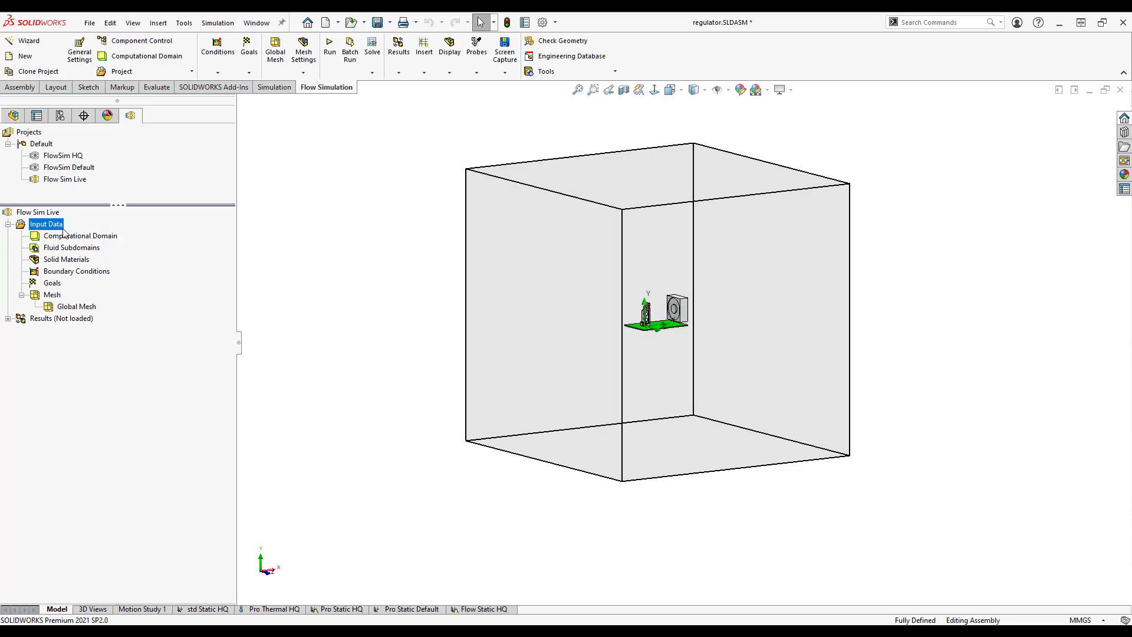
right_click(63, 233)
left_click(89, 248)
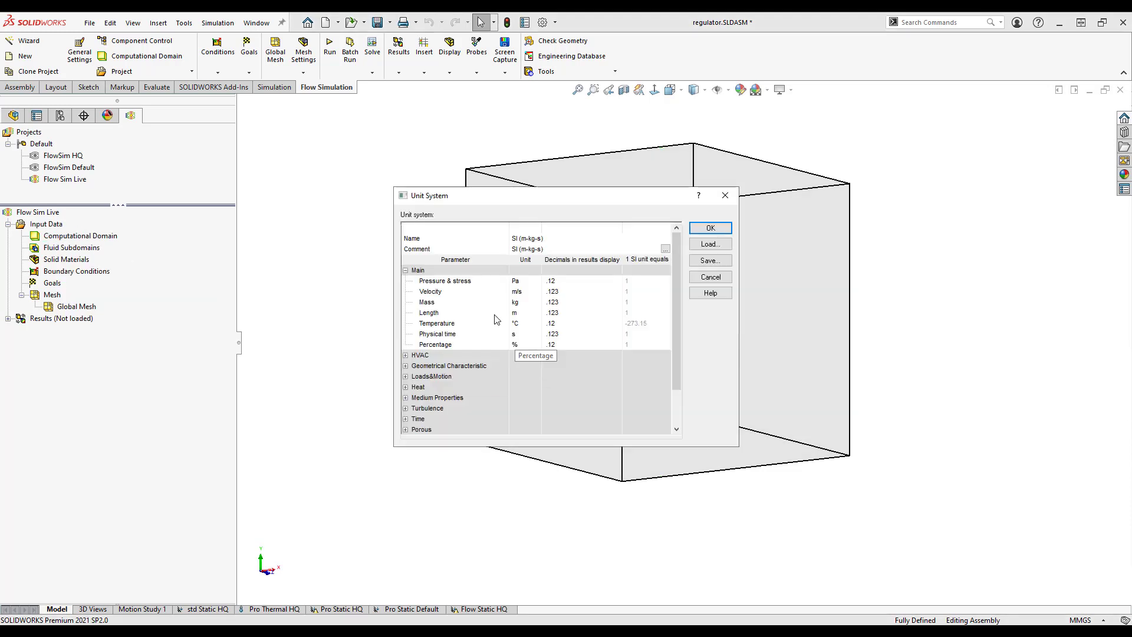
left_click(531, 313)
left_click(536, 313)
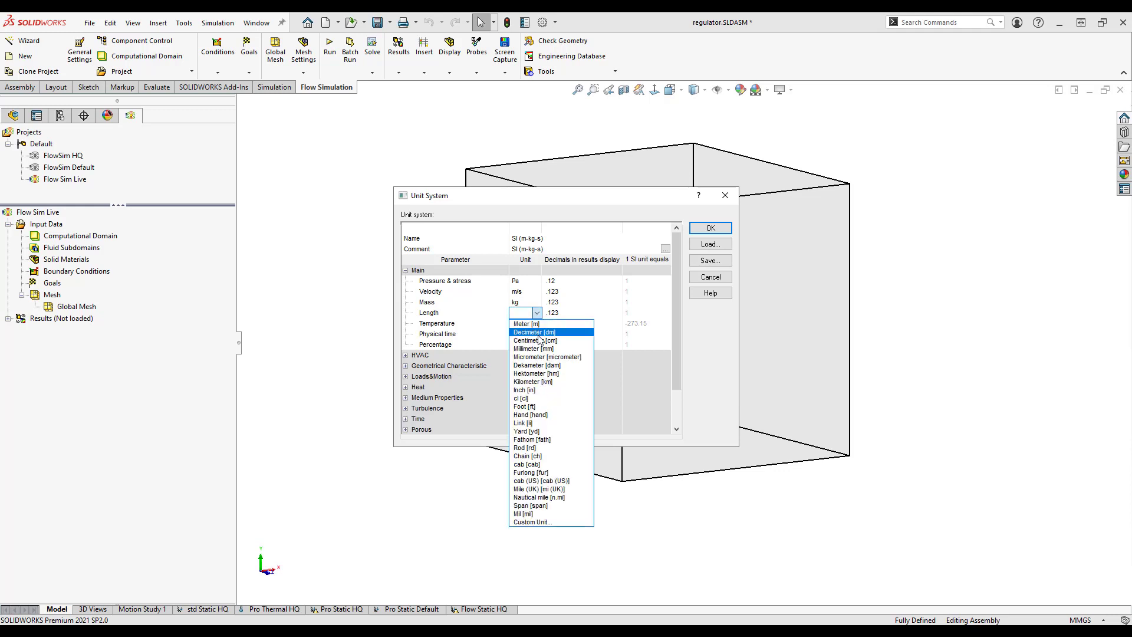
left_click(534, 348)
left_click(711, 227)
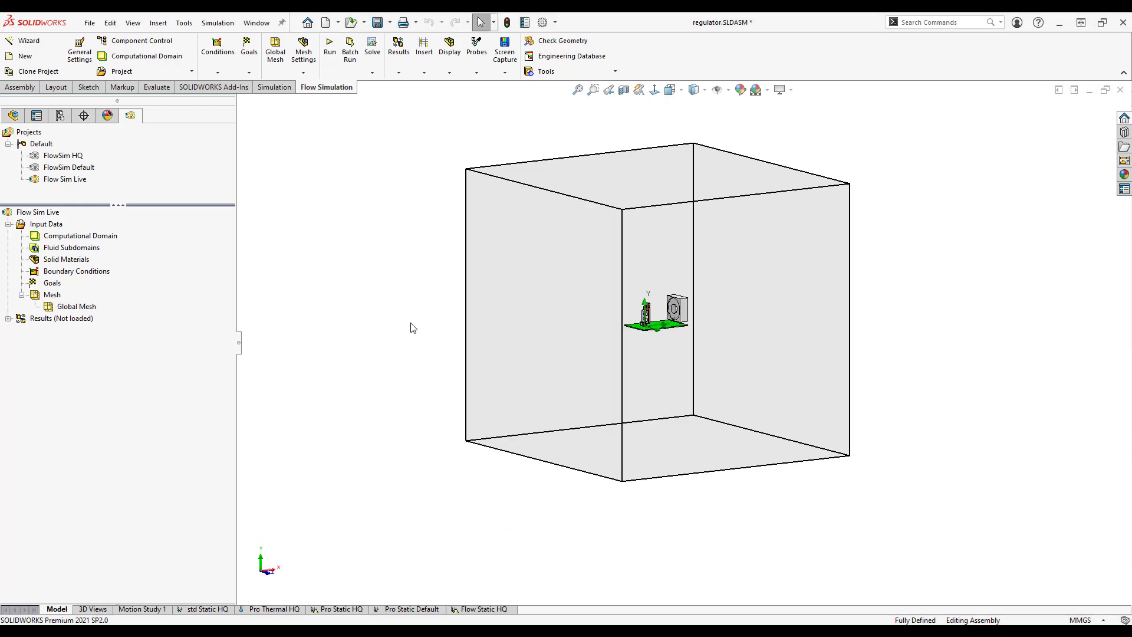
Step: Shrink the computational domain in X close around the board and fan, to about -2.70 cm minimum and 8.12 cm maximum
left_click(112, 237)
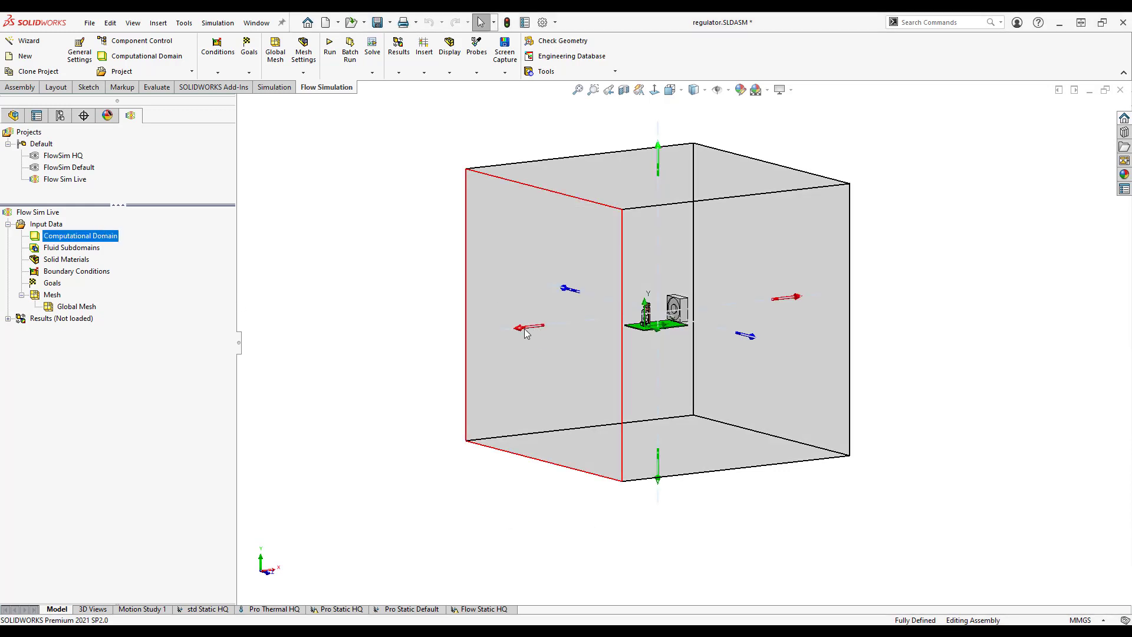
left_click_drag(521, 325, 609, 314)
left_click(300, 562)
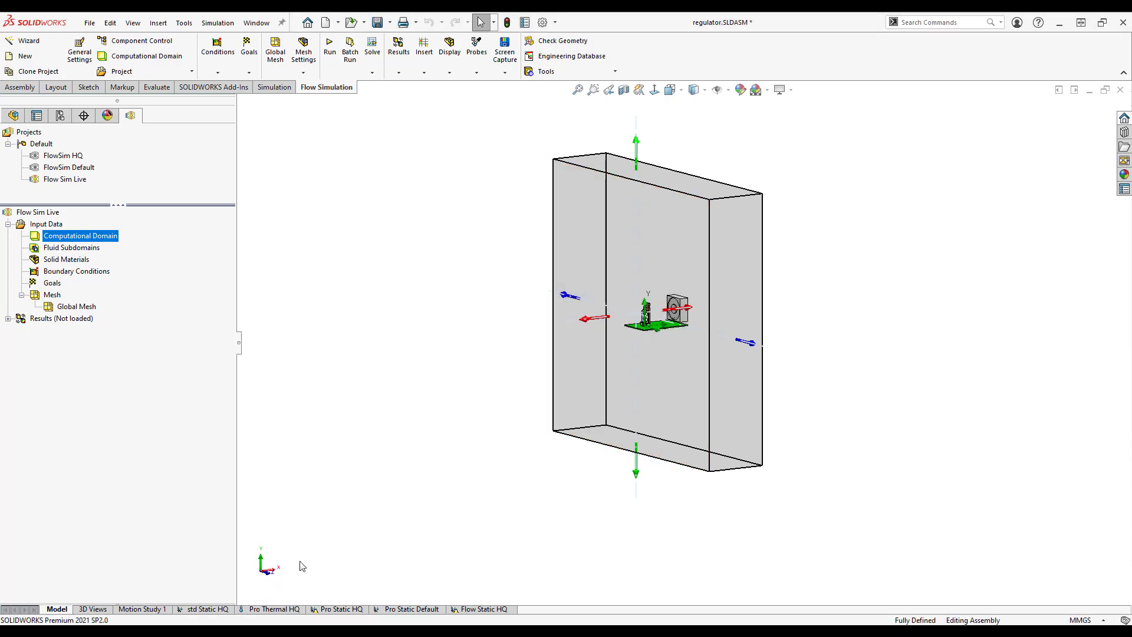
left_click(268, 572)
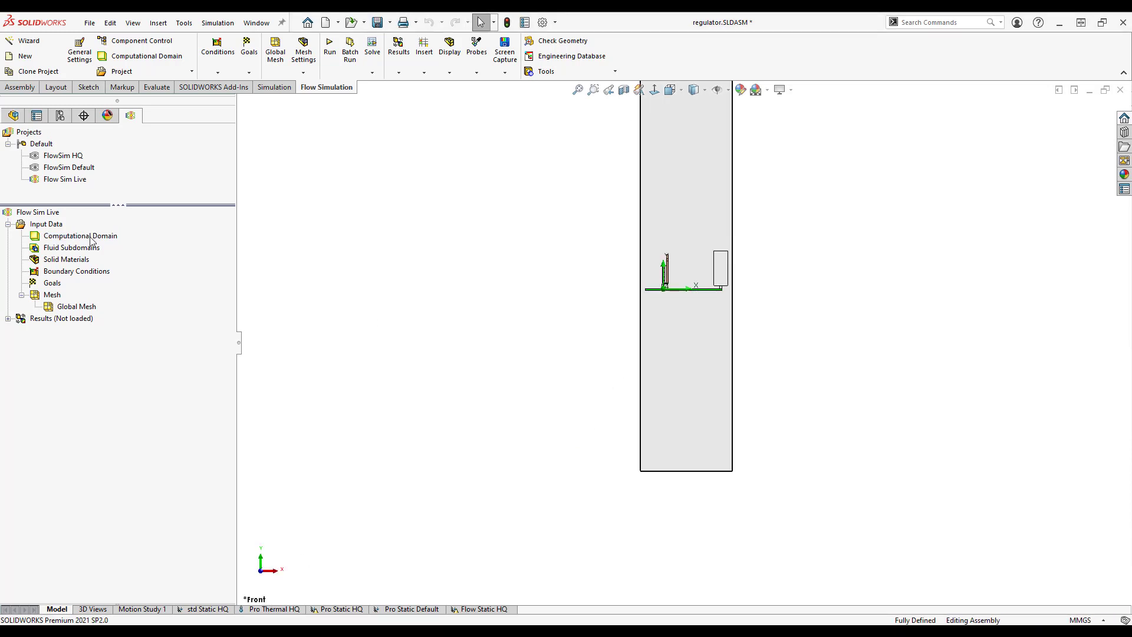
scroll(636, 265, "down", 4)
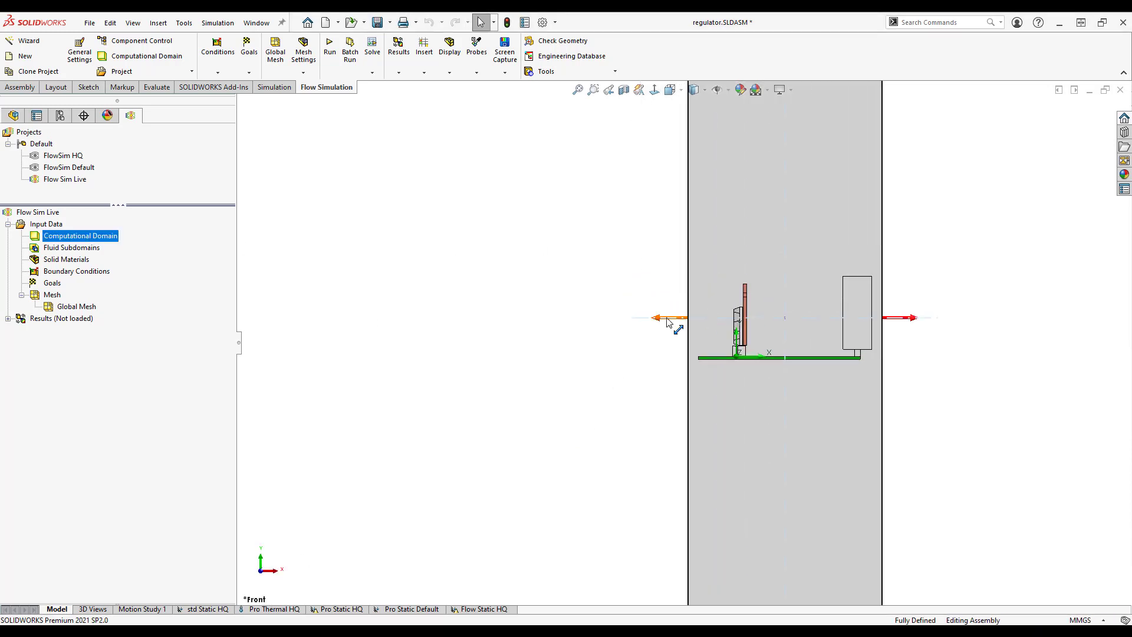
left_click(666, 321)
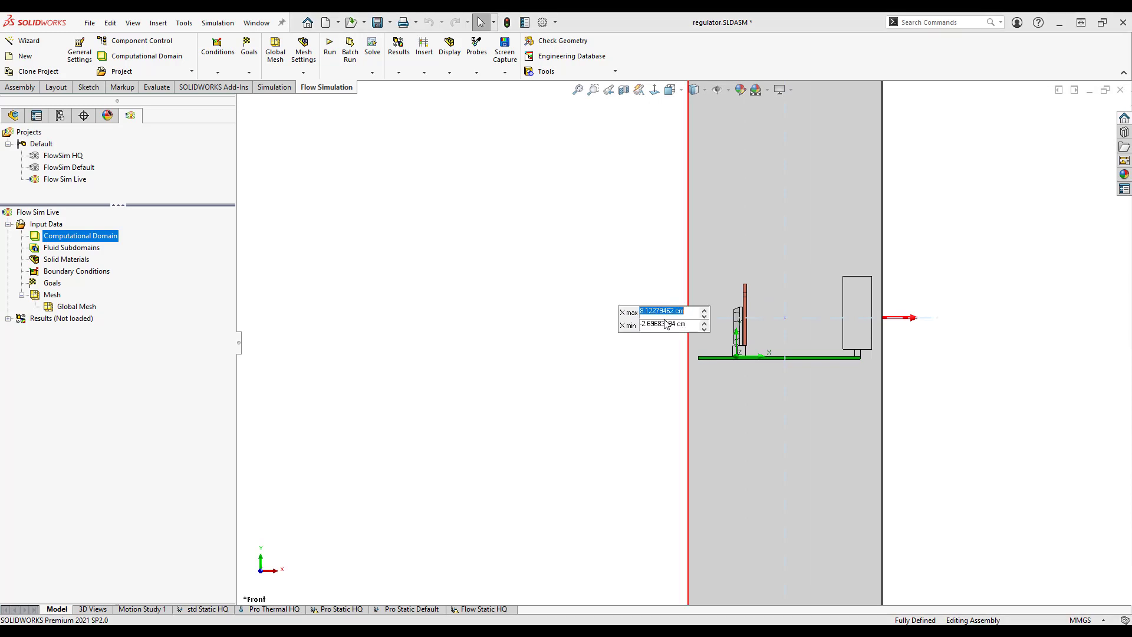
Step: Shrink the computational domain to about -1.83 to 6.13 cm in Y and about -4.15 to 4.15 cm in Z
scroll(681, 341, "up", 4)
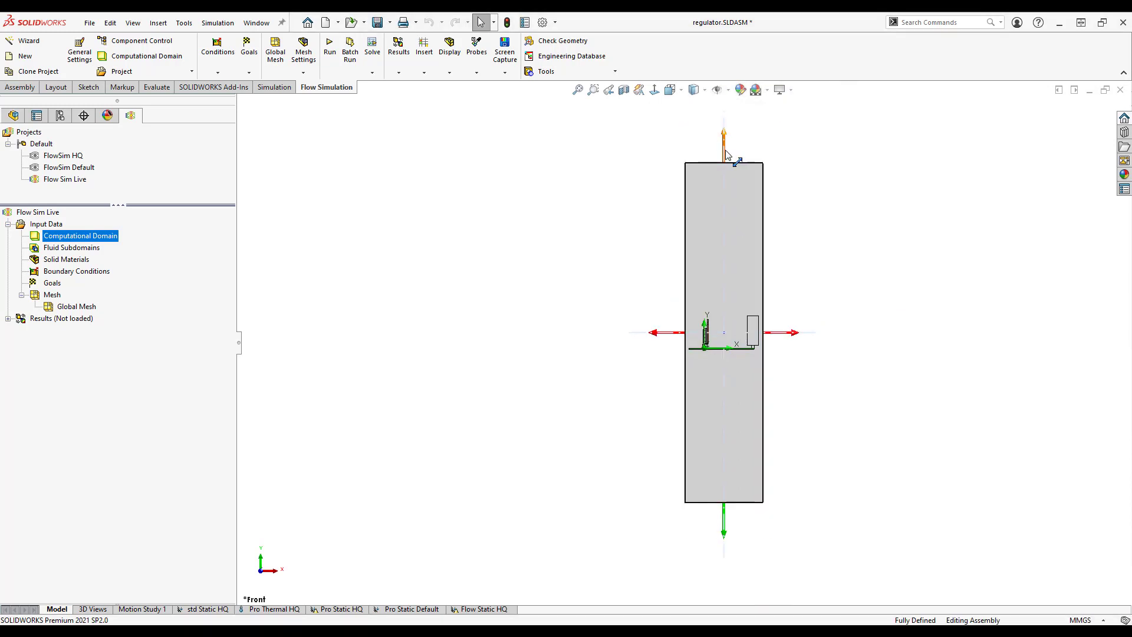
left_click_drag(725, 139, 730, 283)
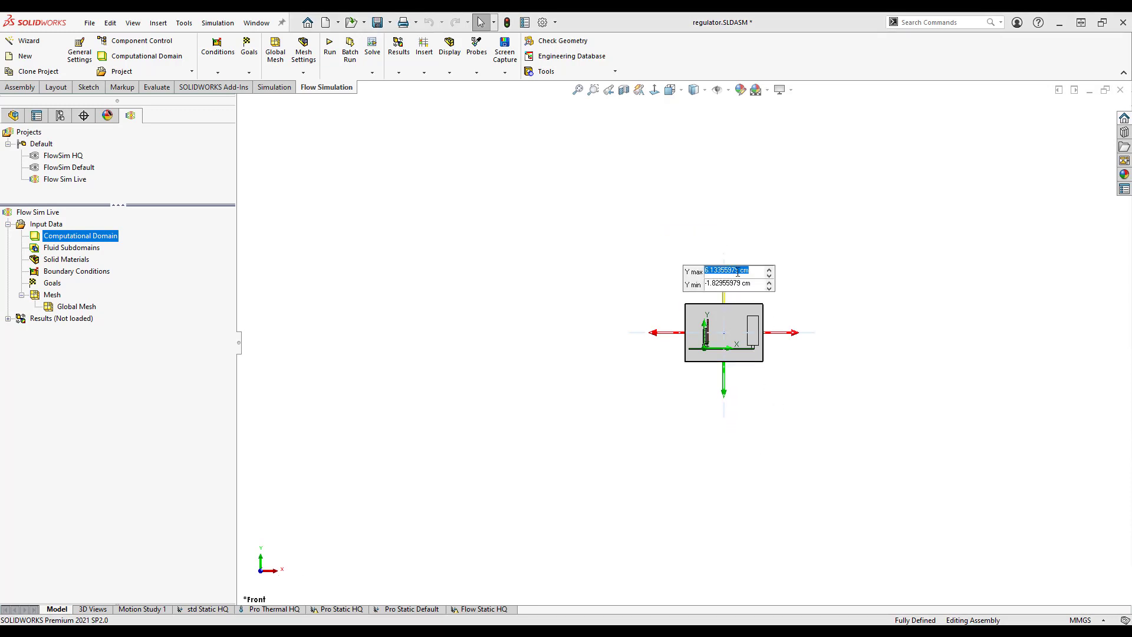
left_click(273, 573)
left_click(274, 573)
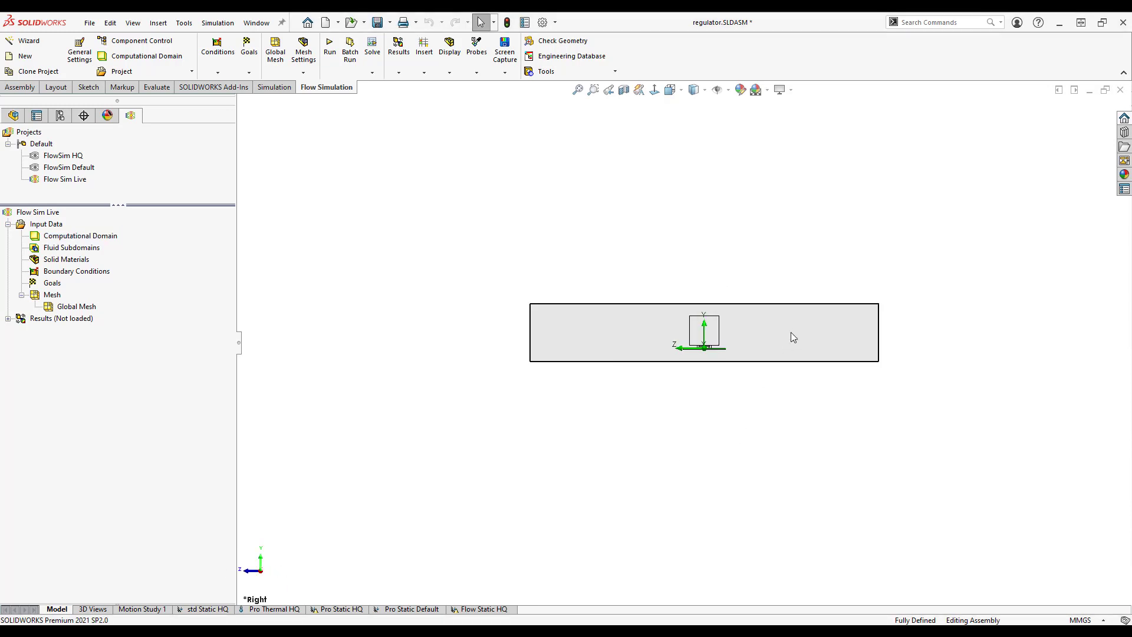
left_click(93, 236)
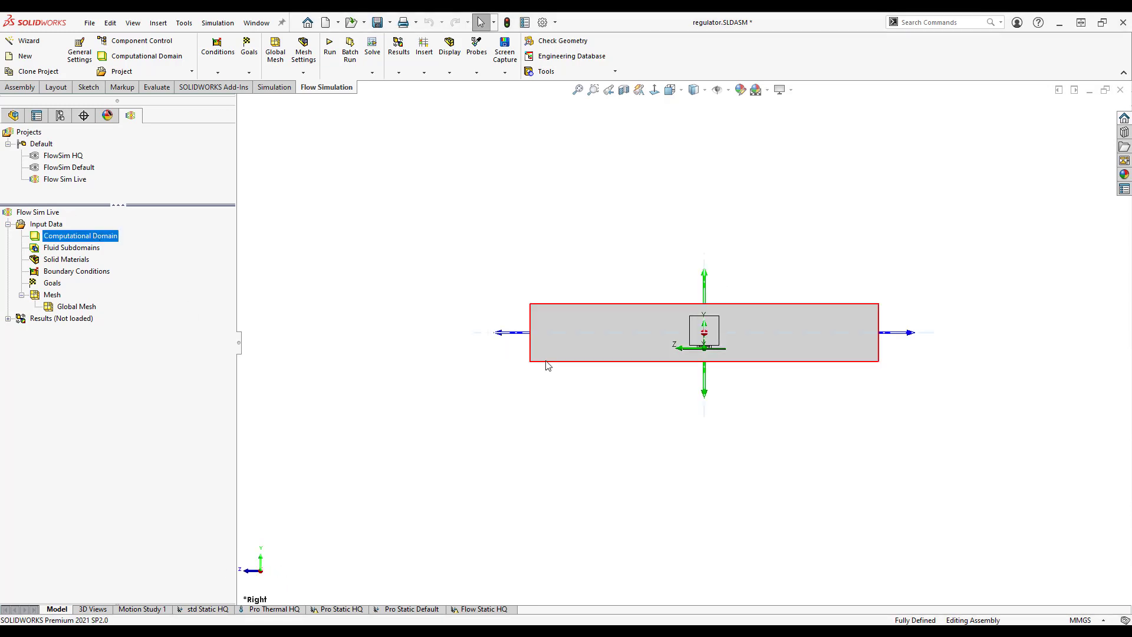
left_click_drag(503, 335, 632, 344)
left_click_drag(646, 337, 648, 337)
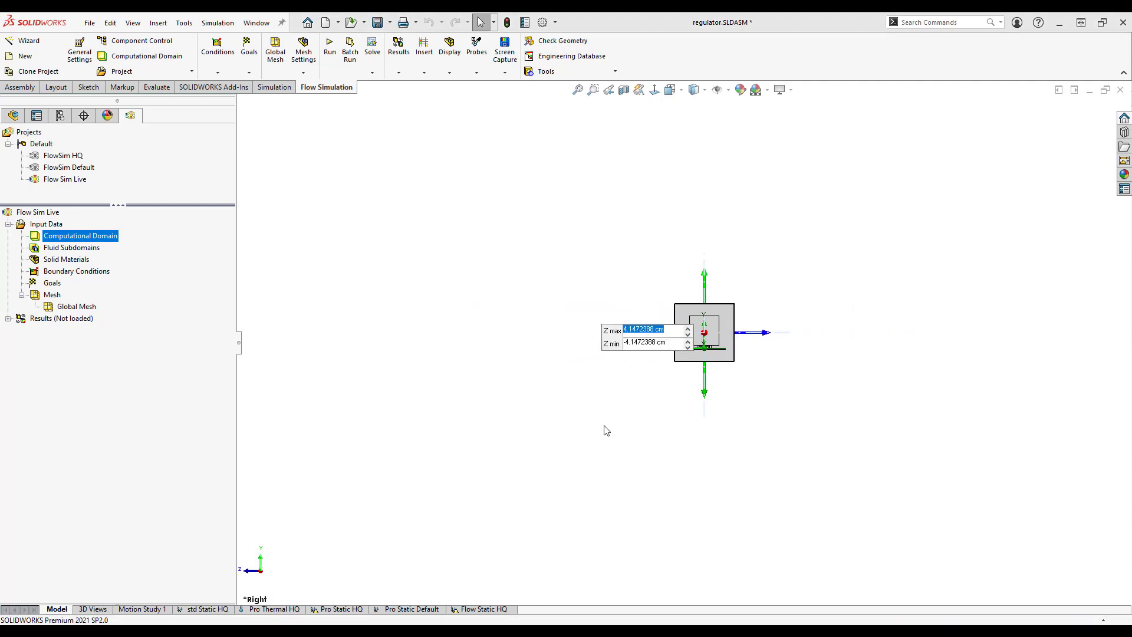
Step: Examine from several angles how the reduced computational domain encloses the board, regulator and fan
middle_click_drag(604, 427, 660, 457)
left_click(628, 437)
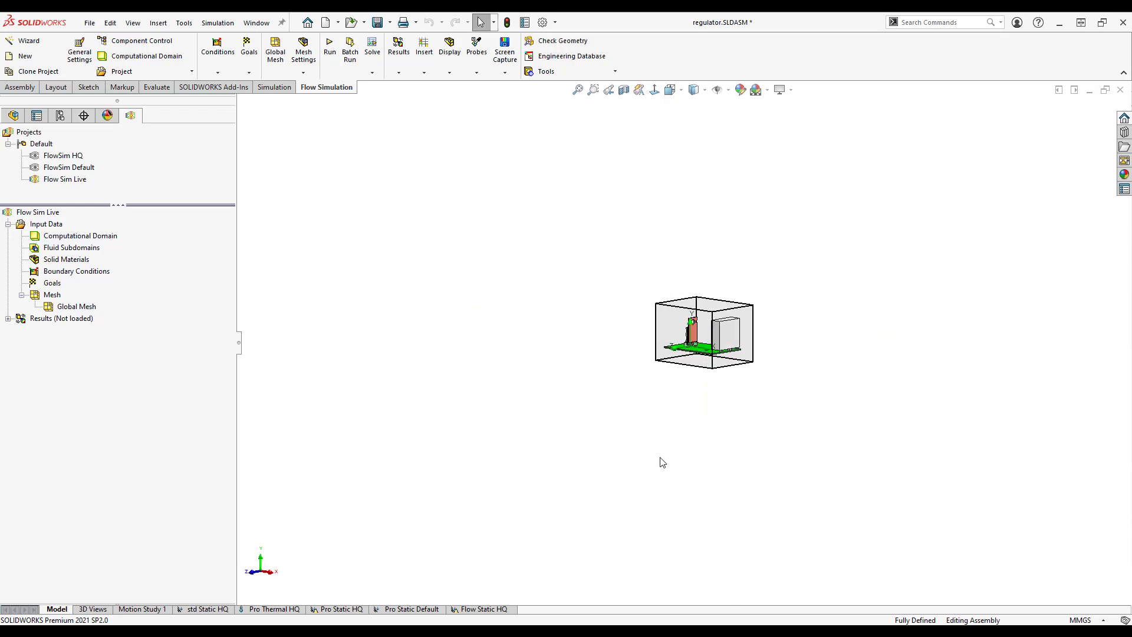
left_click(253, 576)
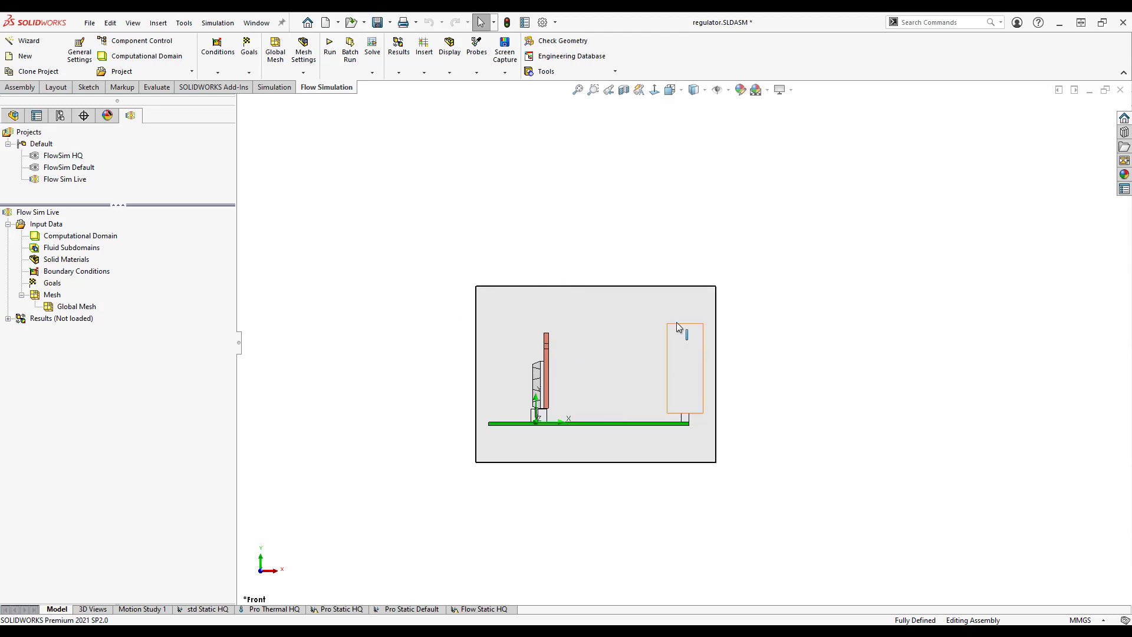
middle_click_drag(772, 377, 763, 420)
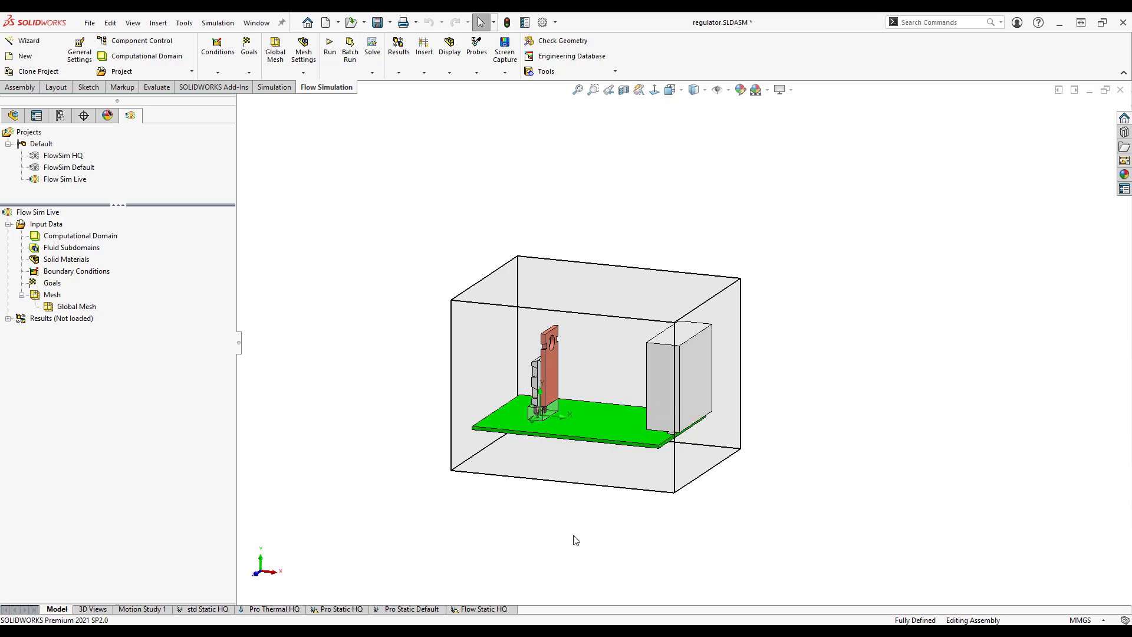
middle_click_drag(620, 541, 622, 531)
key("f")
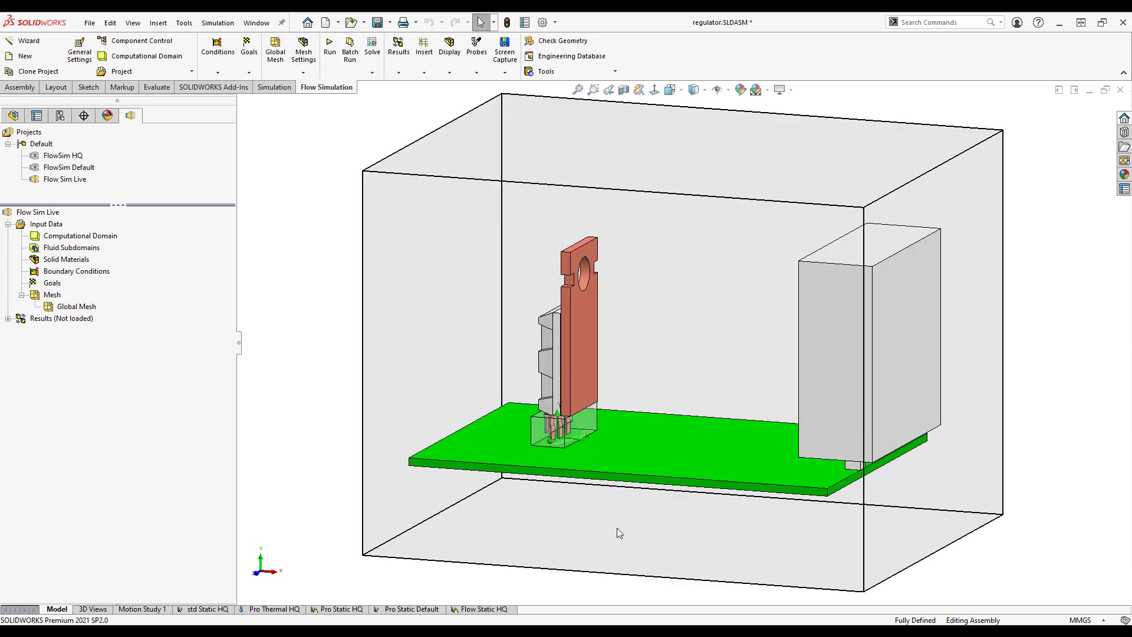
key("z")
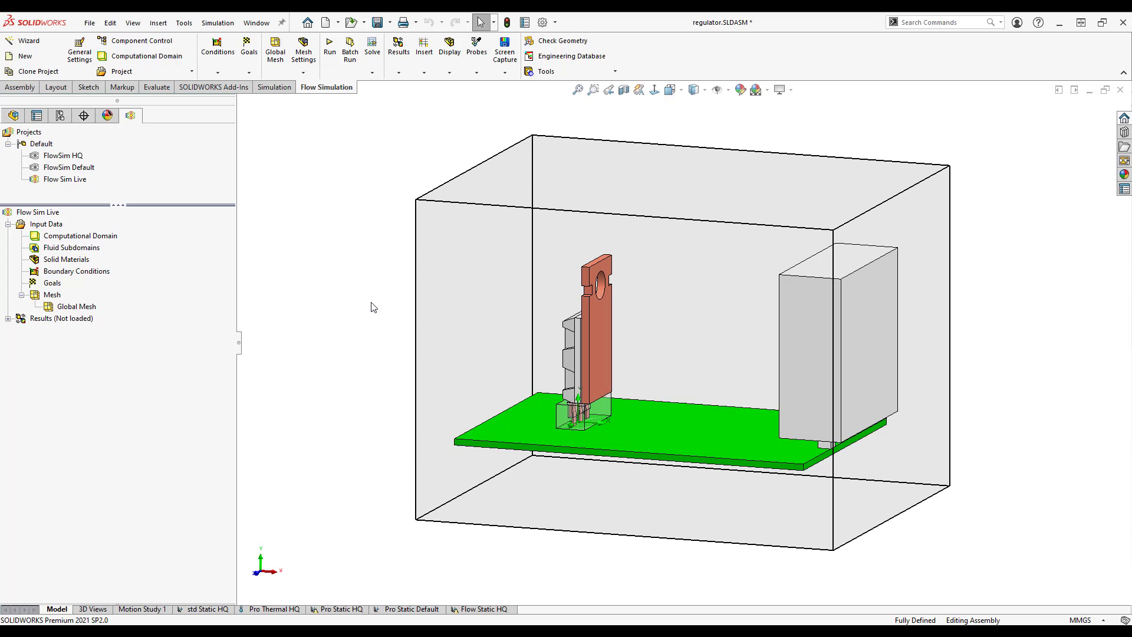
Step: Import the solid materials of all regulator components from the model into the flow project
right_click(71, 259)
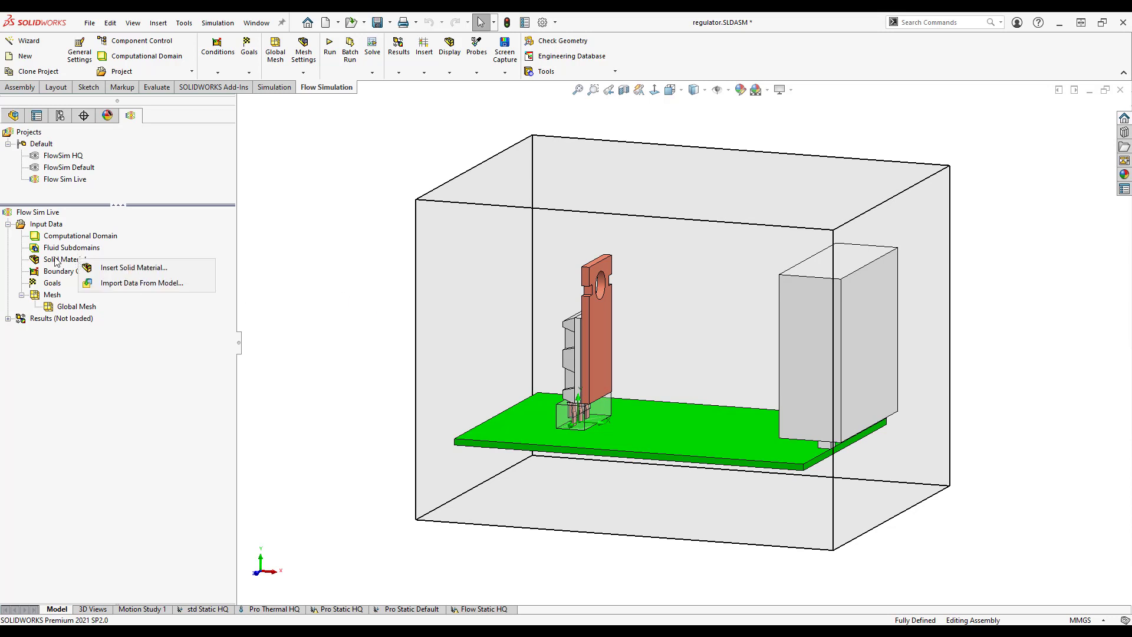
left_click(136, 284)
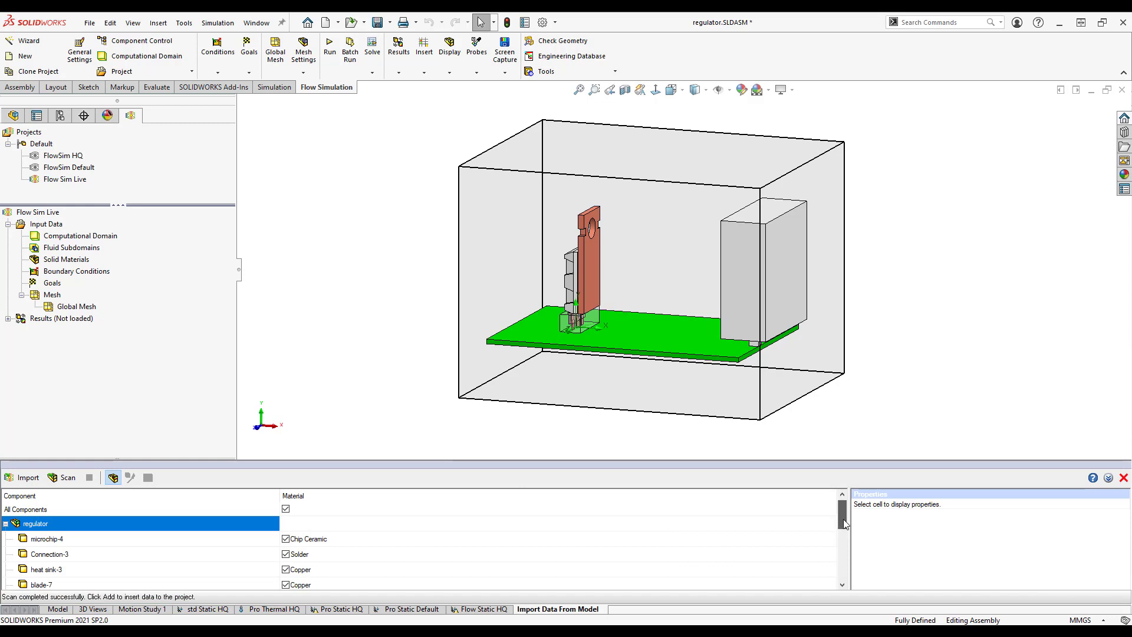
mouse_move(843, 518)
left_mouse_down()
mouse_move(845, 564)
mouse_move(845, 516)
left_mouse_up()
left_click(26, 477)
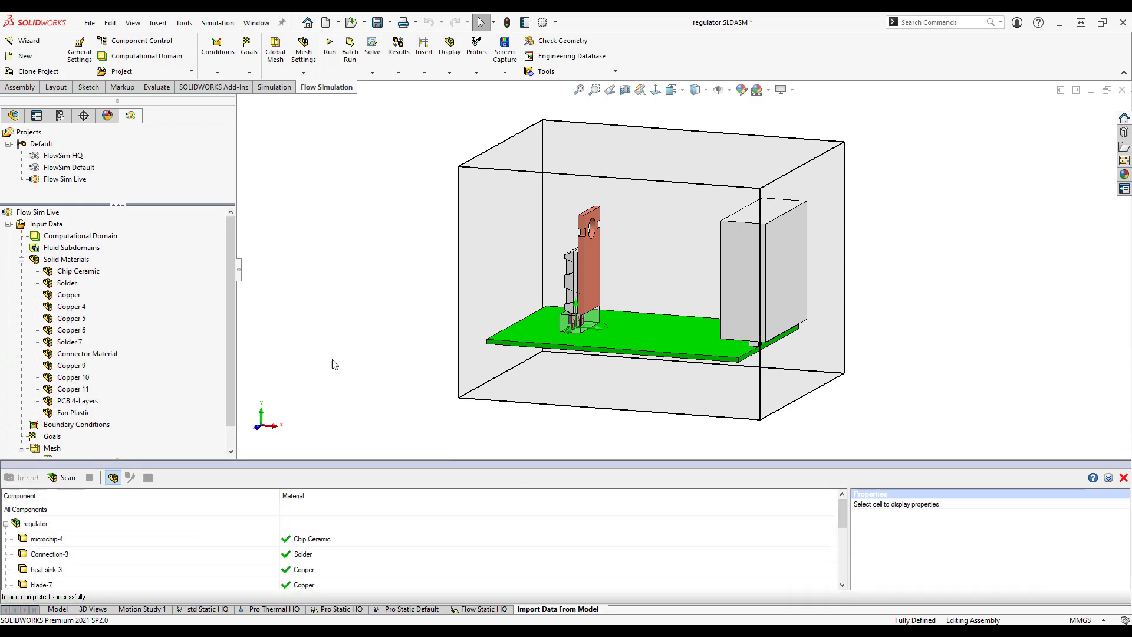
left_click(1114, 480)
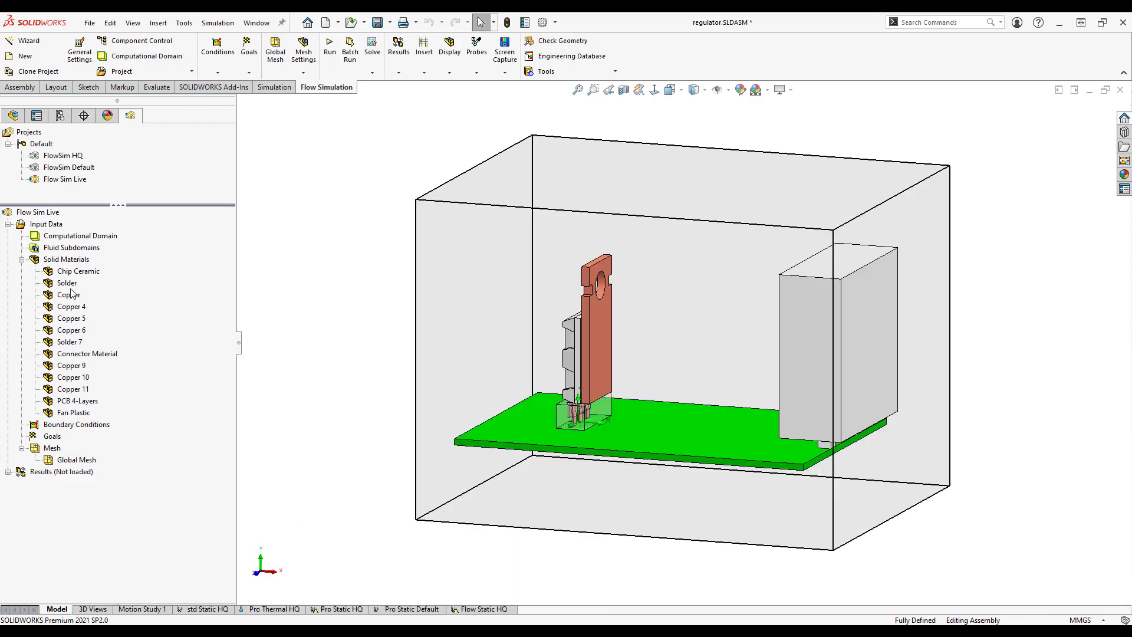
left_click(21, 260)
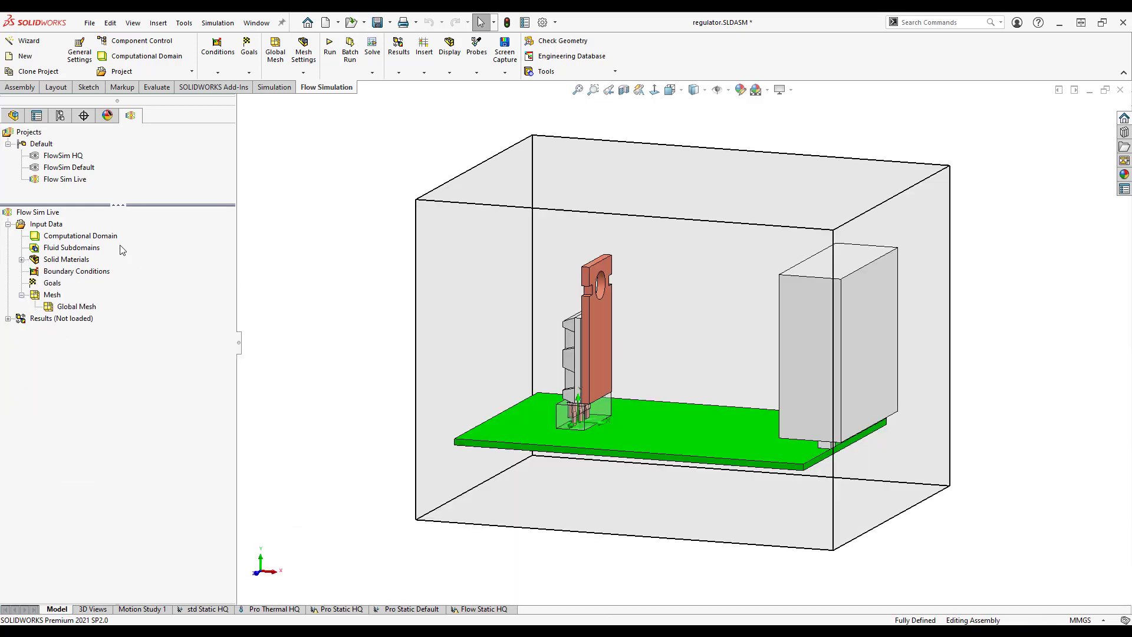
Step: Add the Fans category to the project's input data and start an external inlet fan on the fan's recessed face toward the regulator
right_click(56, 226)
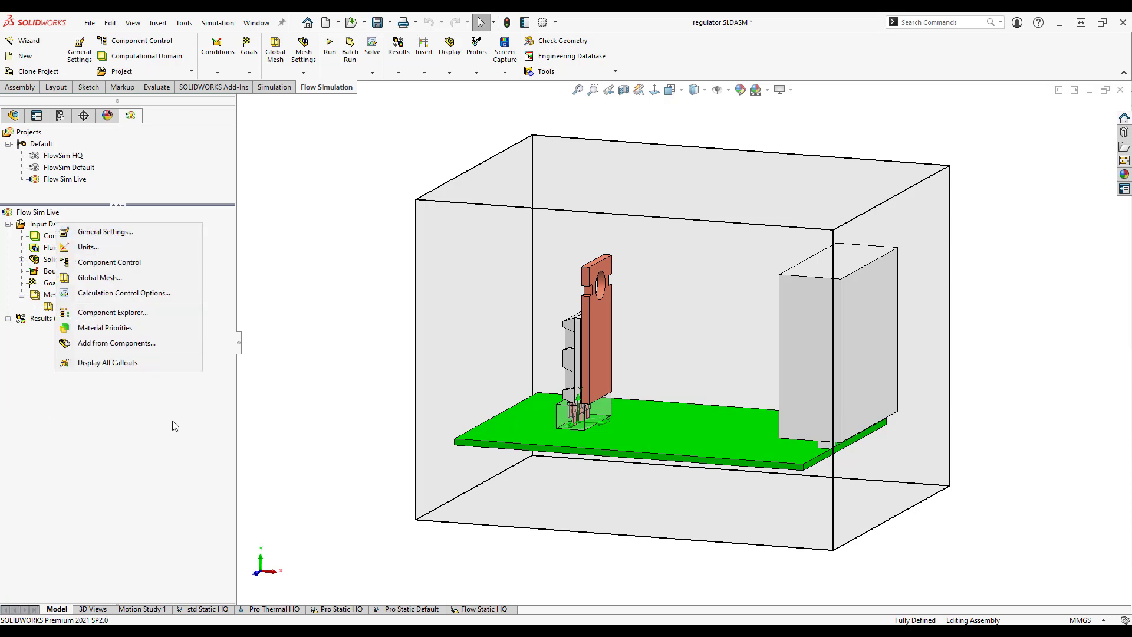
right_click(42, 212)
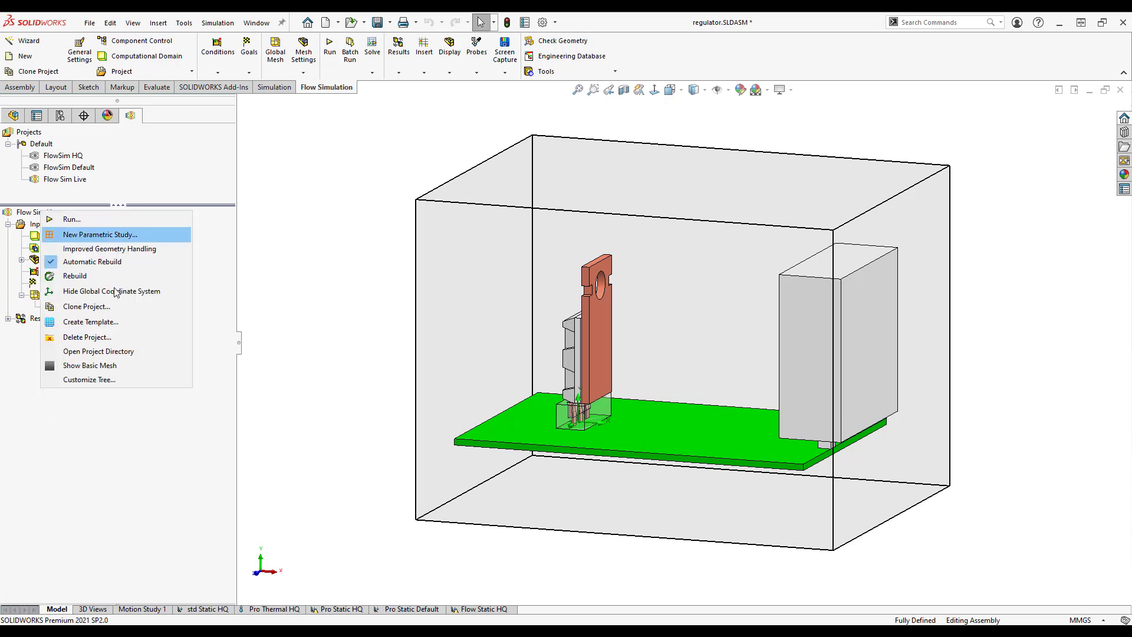
left_click(125, 379)
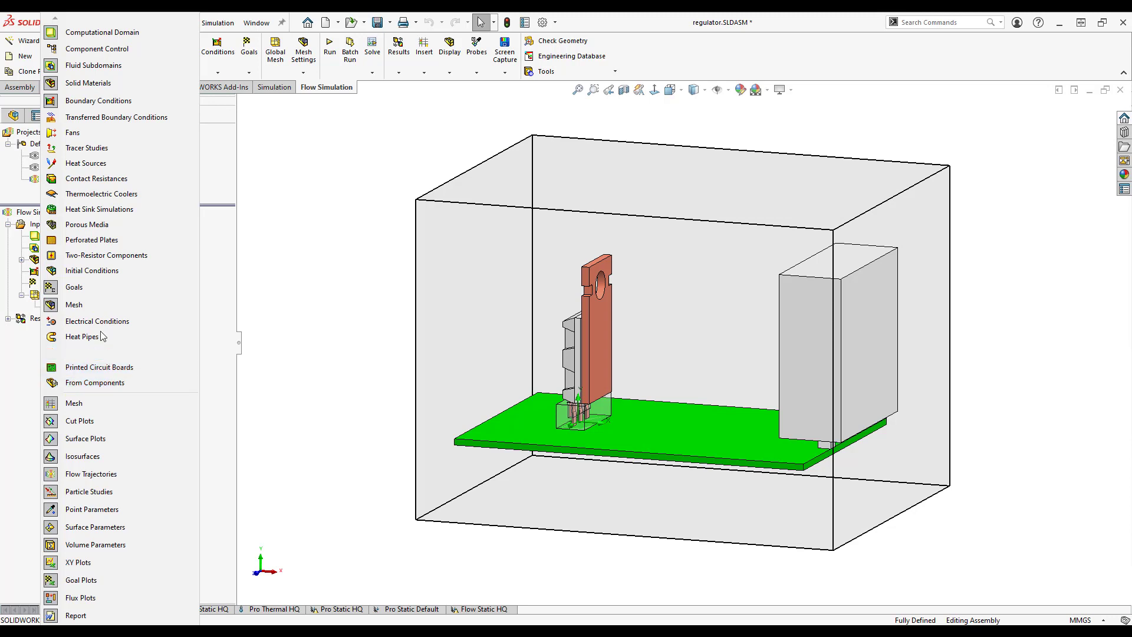
left_click(160, 136)
left_click(293, 298)
middle_click_drag(383, 315, 462, 325)
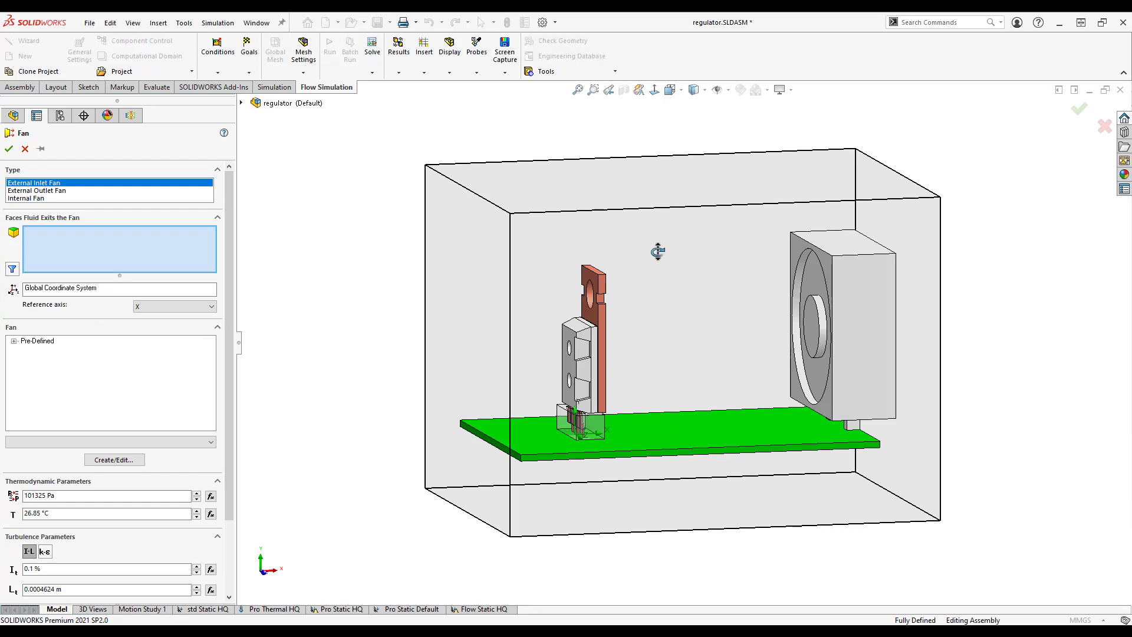
middle_click_drag(657, 251, 848, 320)
left_click(808, 286)
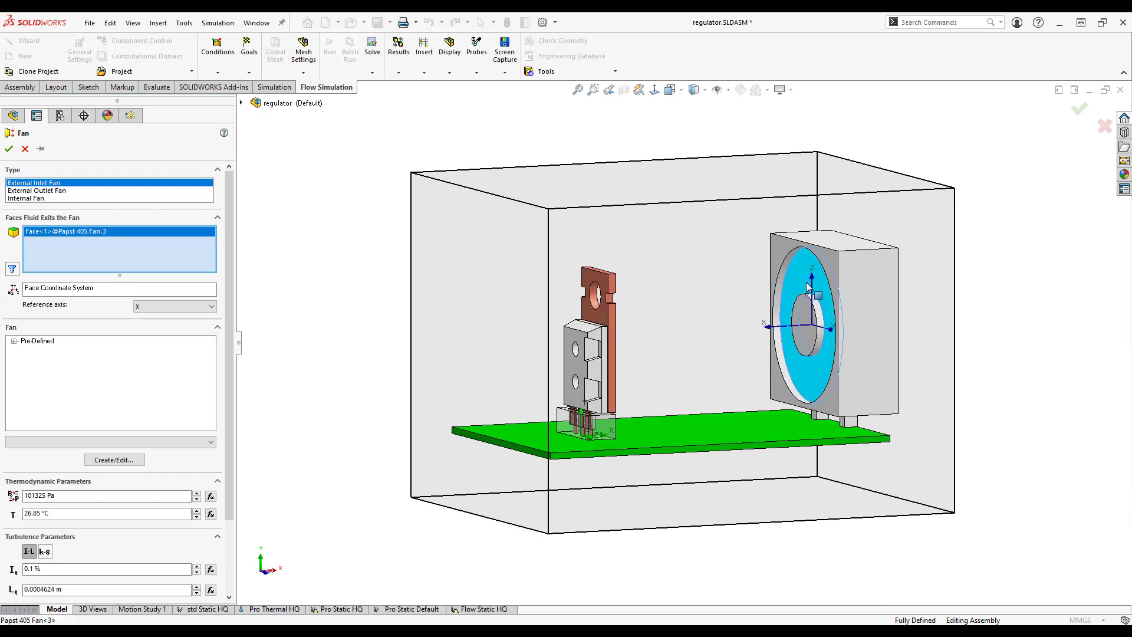
Step: Assign the pre-defined axial Papst 405 fan to the external inlet fan and create it
double_click(28, 342)
left_click(25, 350)
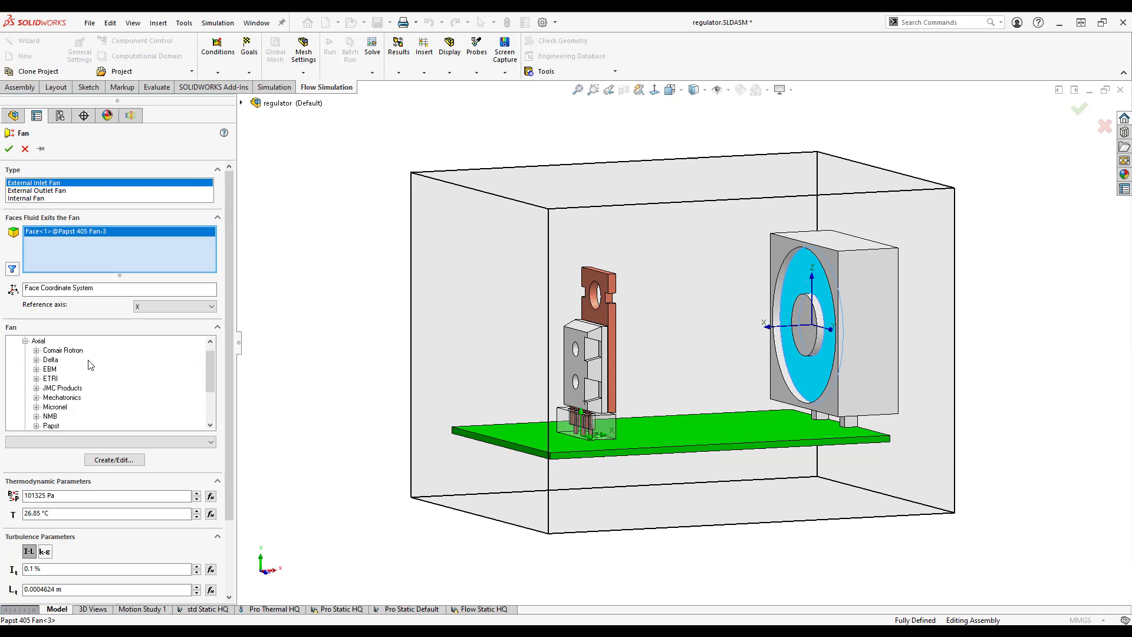
mouse_move(211, 370)
left_mouse_down()
mouse_move(209, 359)
mouse_move(213, 397)
mouse_move(211, 367)
left_mouse_up()
left_click(37, 406)
left_click(73, 397)
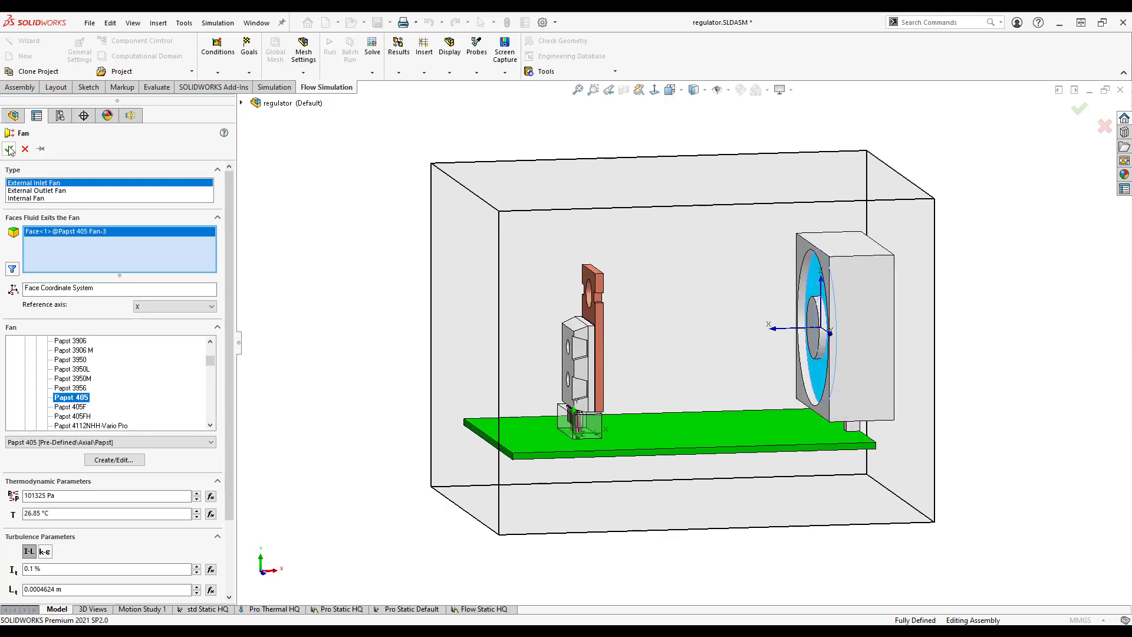
left_click(10, 149)
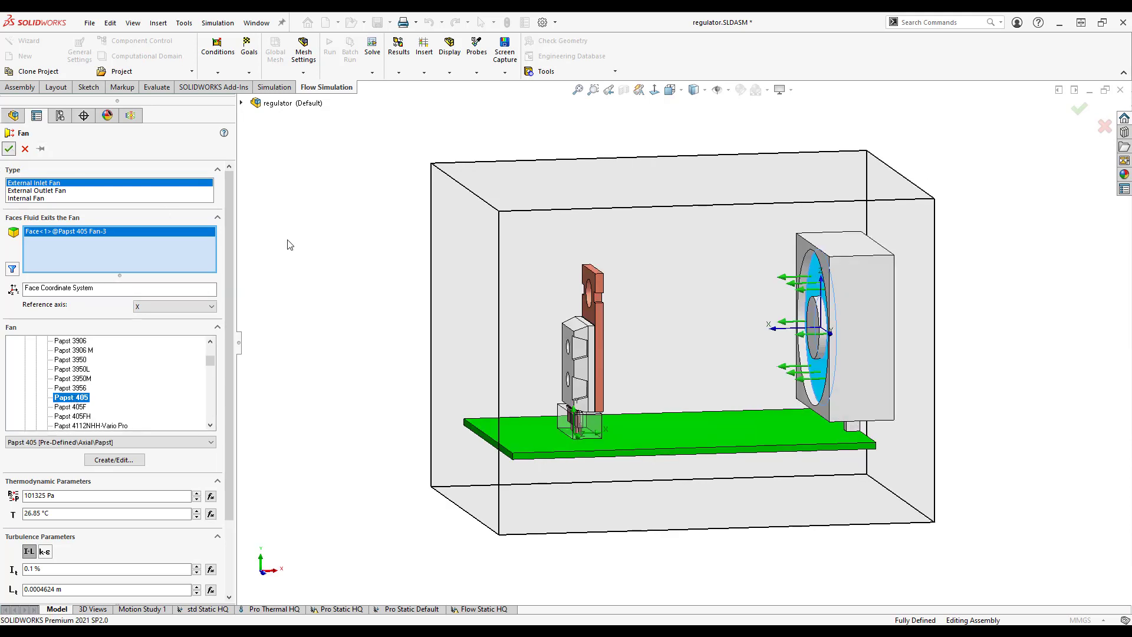
middle_click_drag(615, 302, 628, 304)
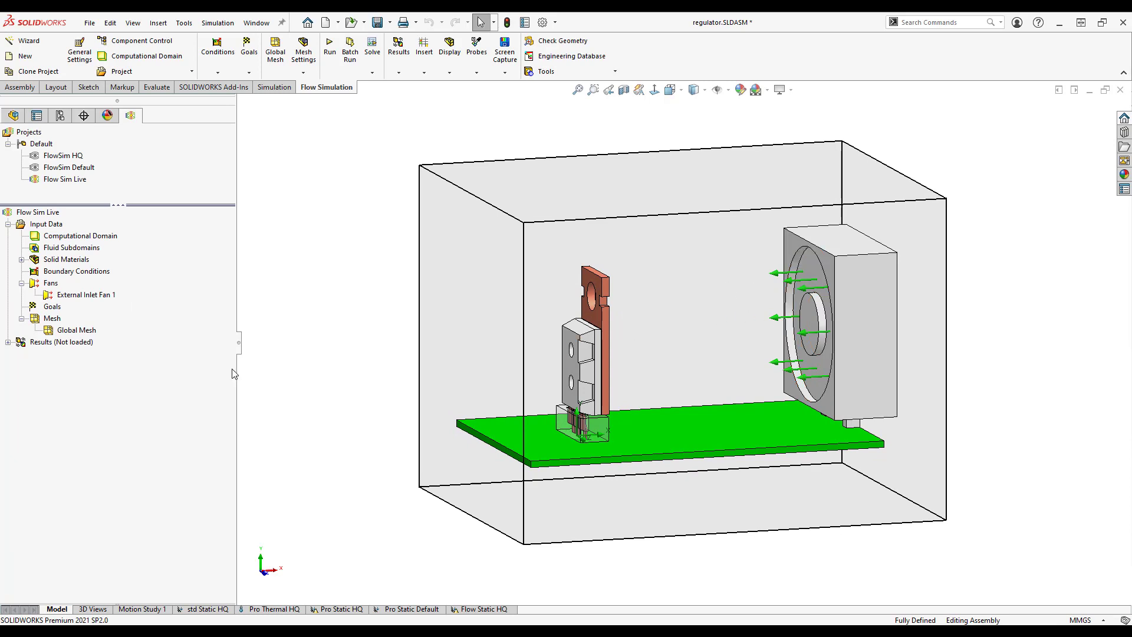
Step: Add the Heat Sources category to the flow project's input data
right_click(56, 226)
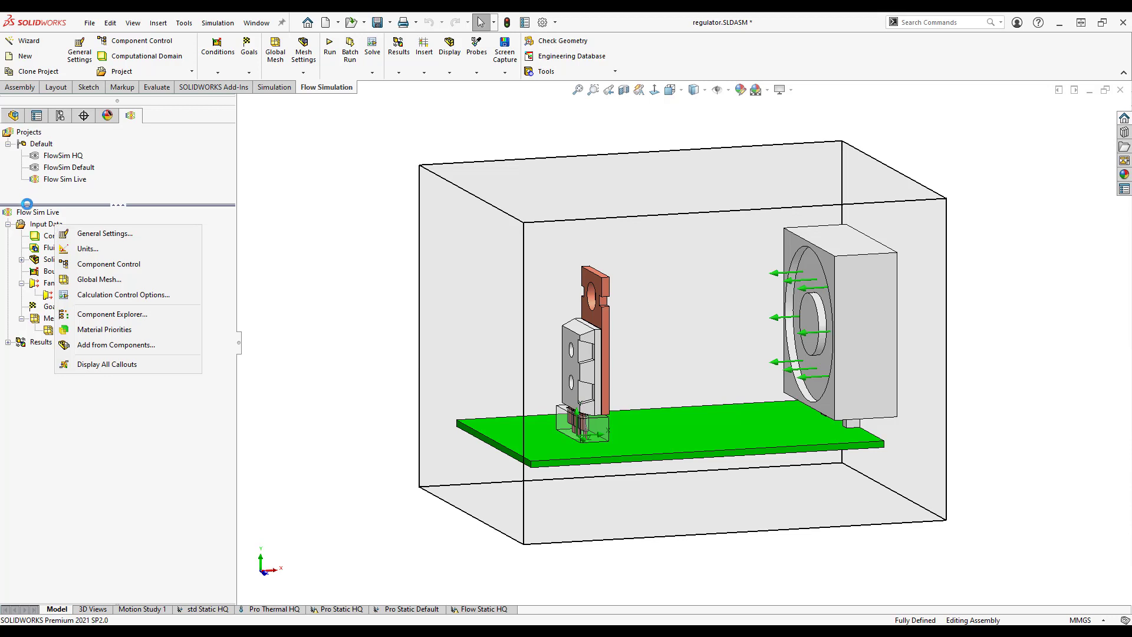
right_click(38, 213)
left_click(89, 382)
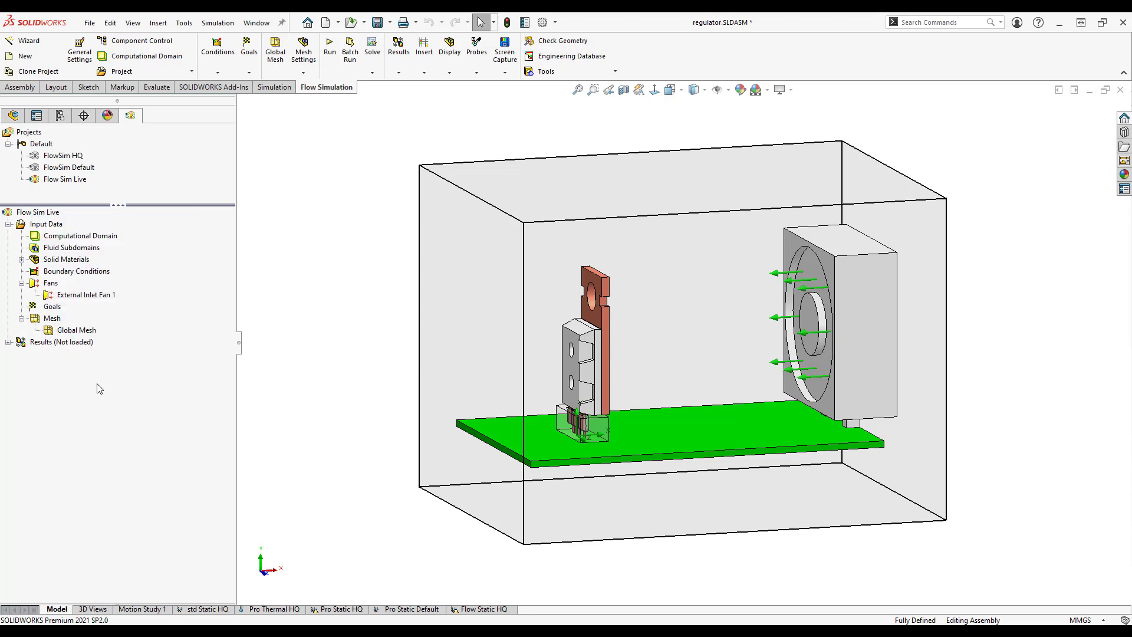
left_click(142, 165)
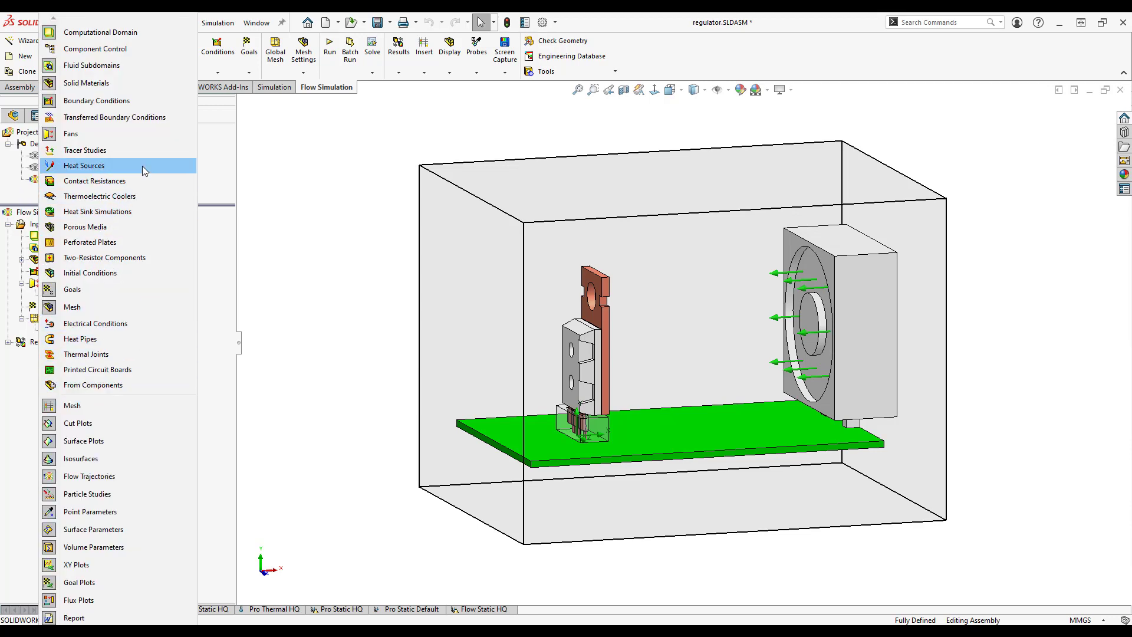
key("Escape")
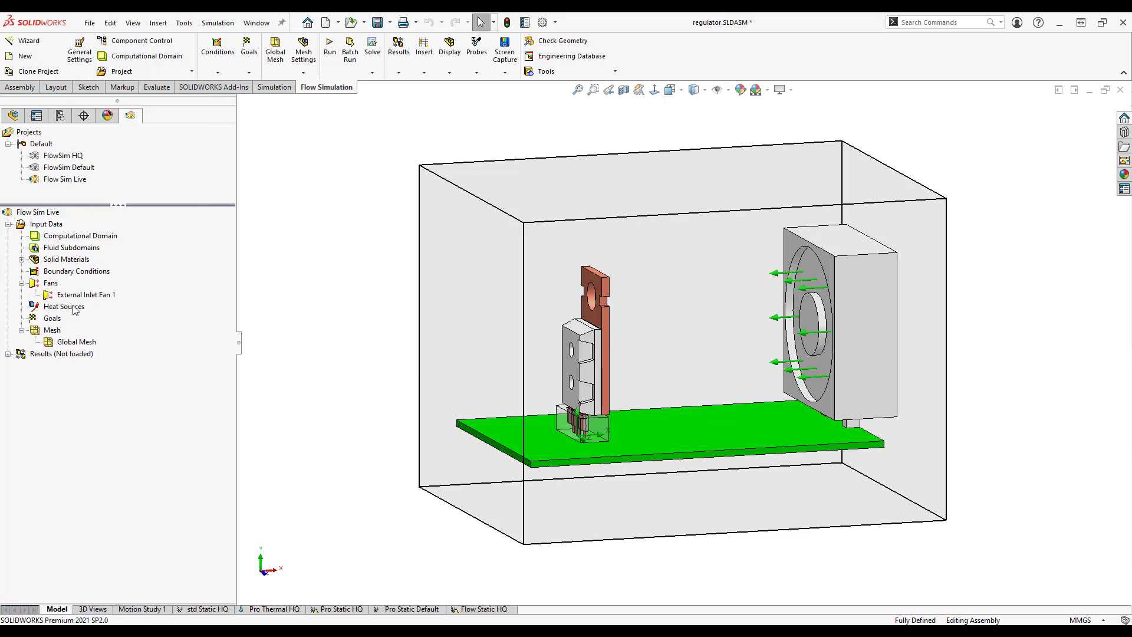
Step: Create a volume source on the microchip with a heat generation rate of 3 W
right_click(73, 307)
left_click(104, 329)
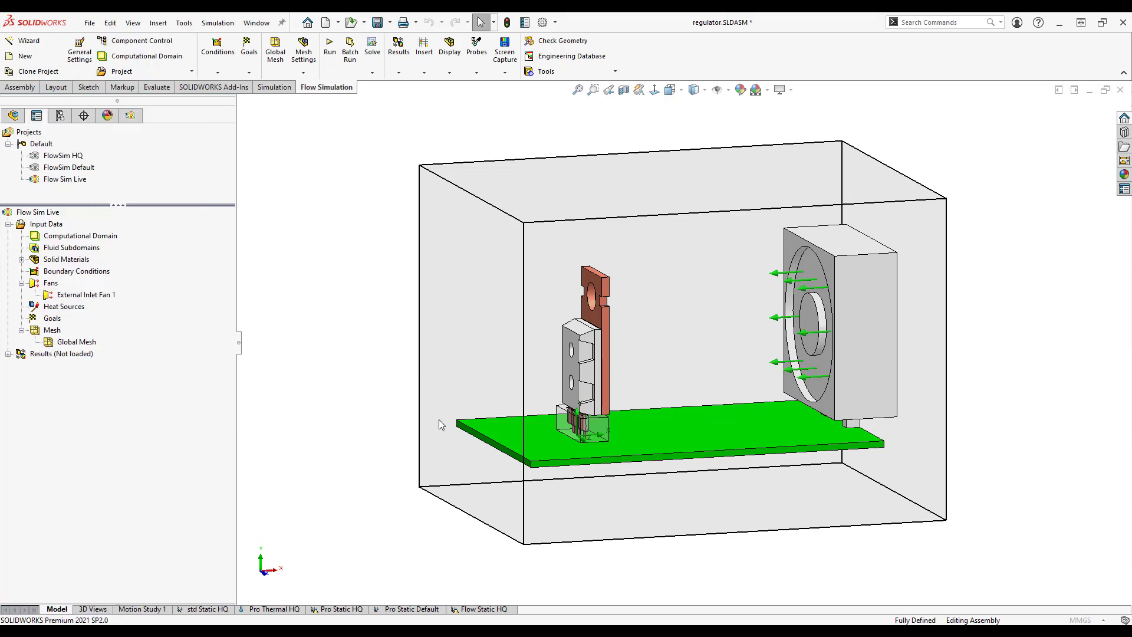
left_click(576, 334)
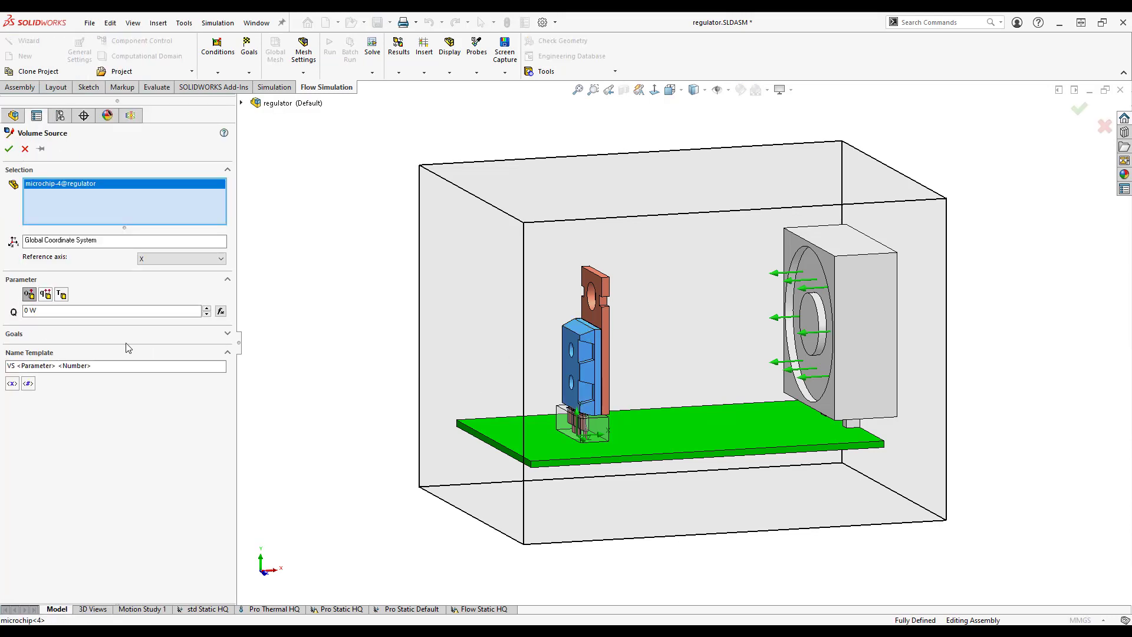
double_click(27, 310)
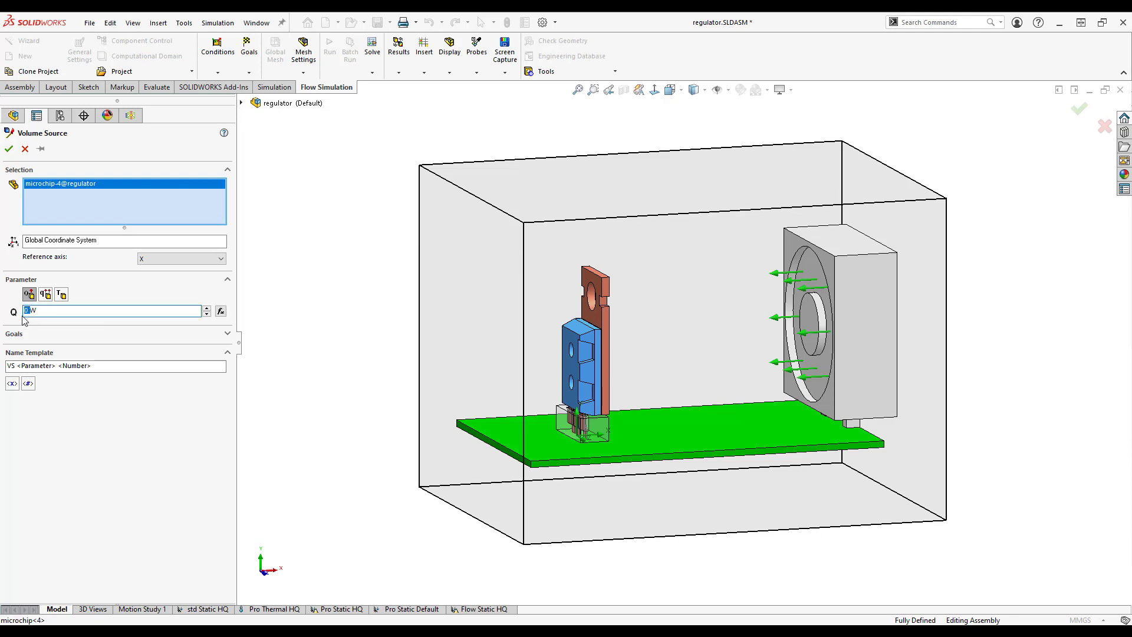
left_click(8, 149)
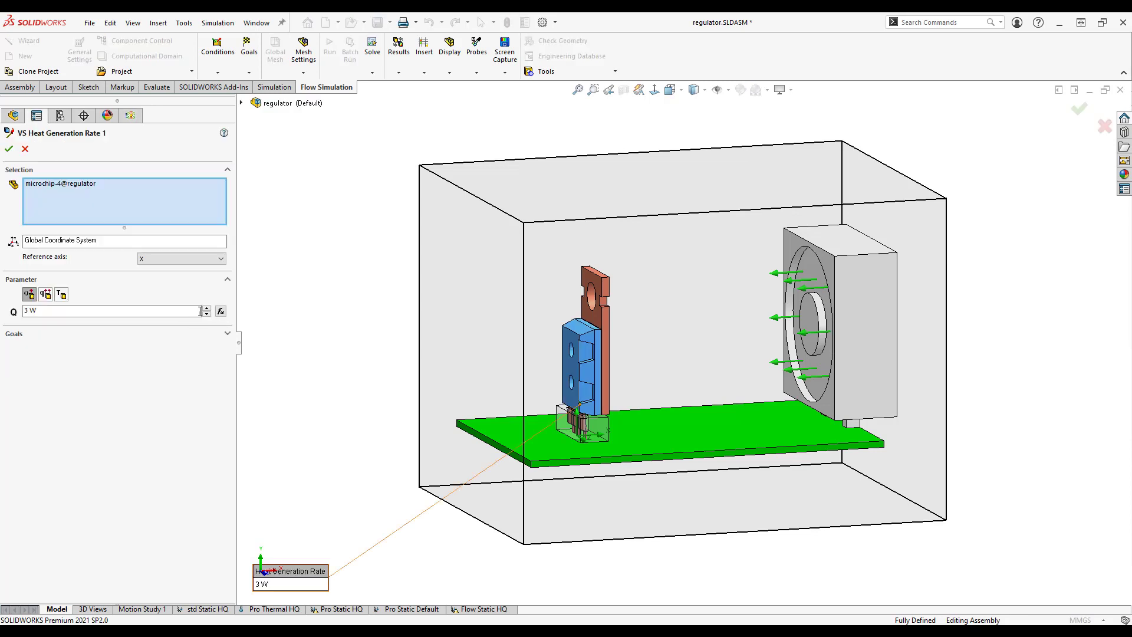
Step: Add maximum and average solid temperature goals to the microchip's heat source
left_click(24, 334)
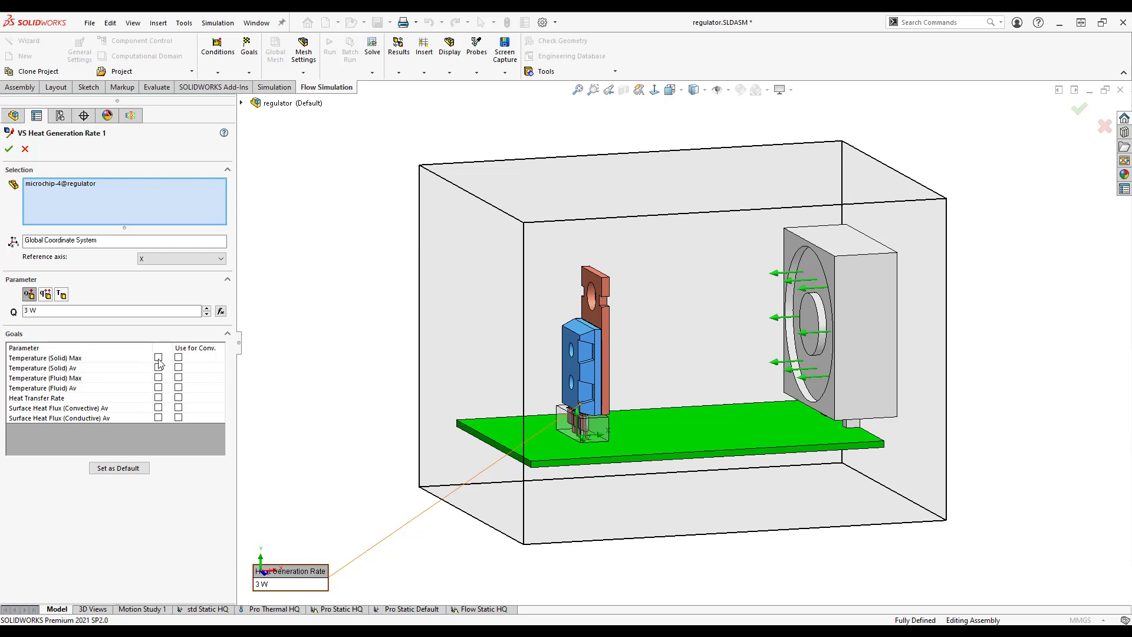
left_click(158, 358)
left_click(158, 367)
scroll(559, 365, "down", 2)
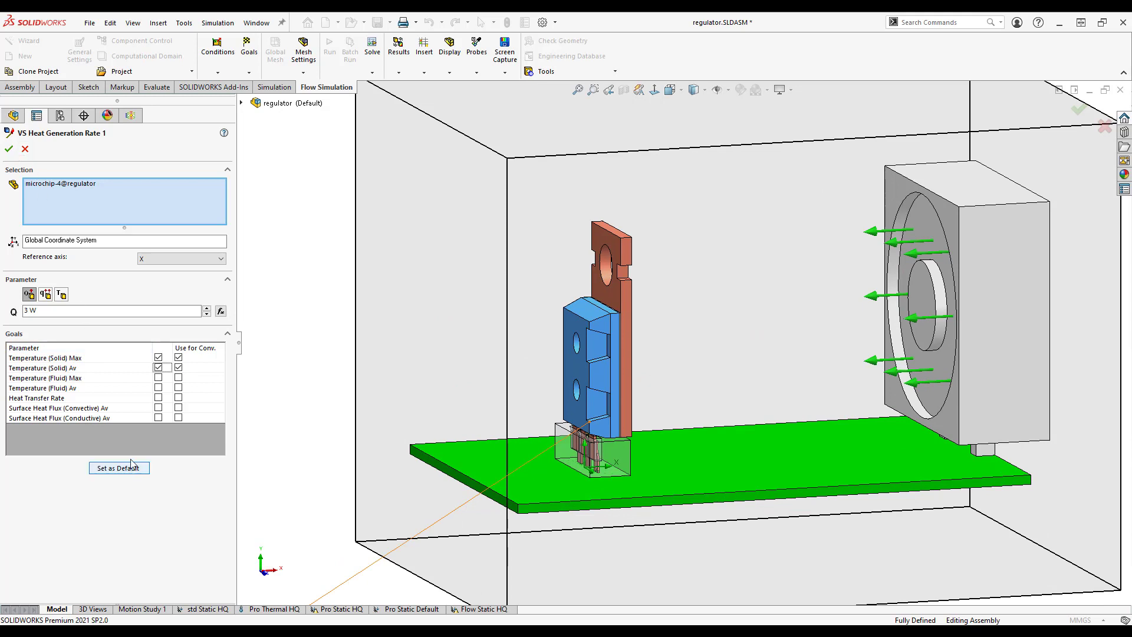
left_click(9, 148)
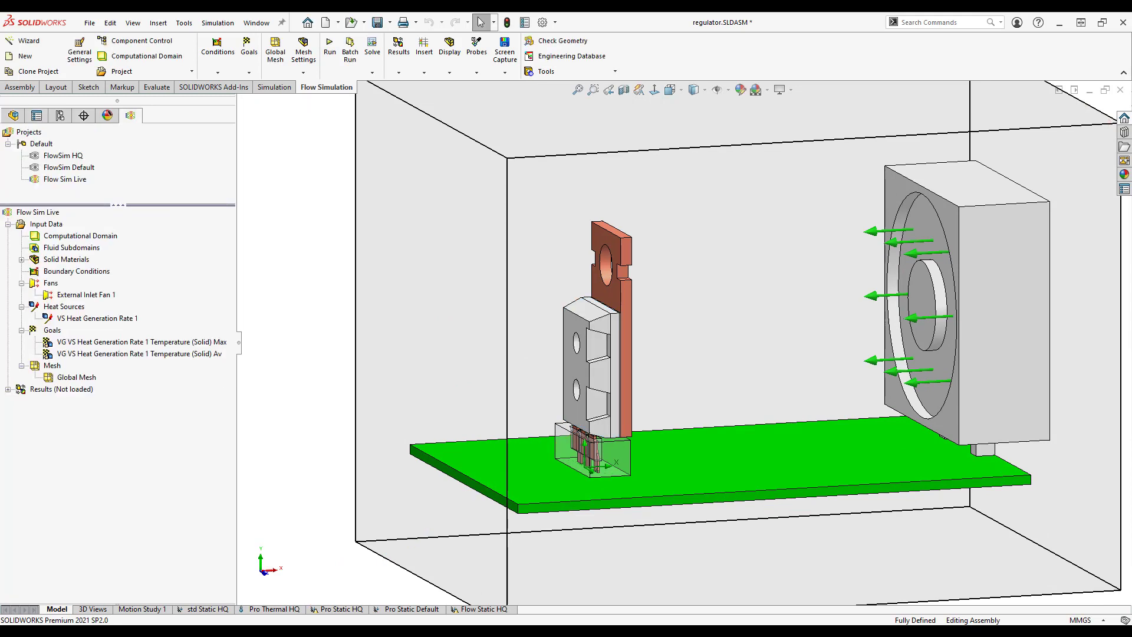
Step: Add the Contact Resistances category to the flow project's input data
right_click(52, 227)
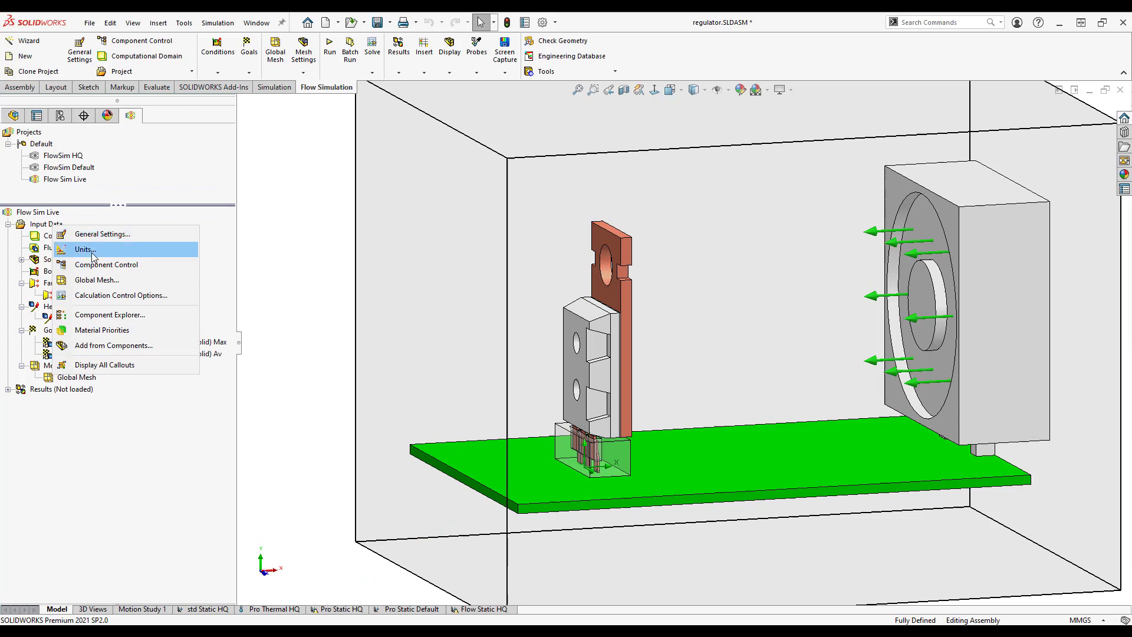
right_click(50, 212)
left_click(115, 372)
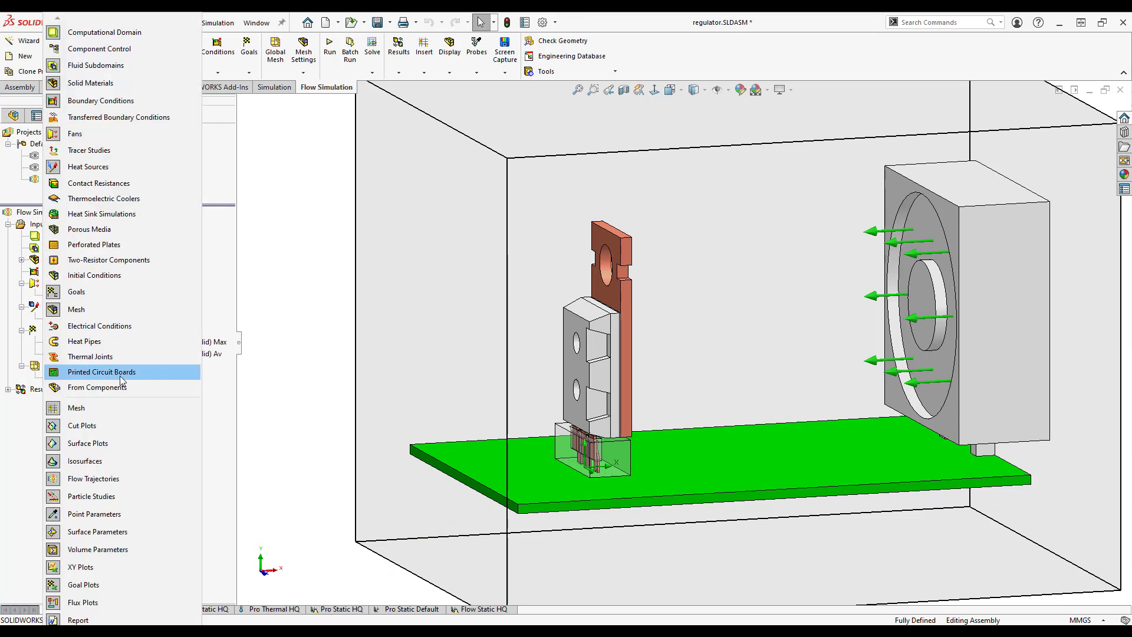
left_click(140, 186)
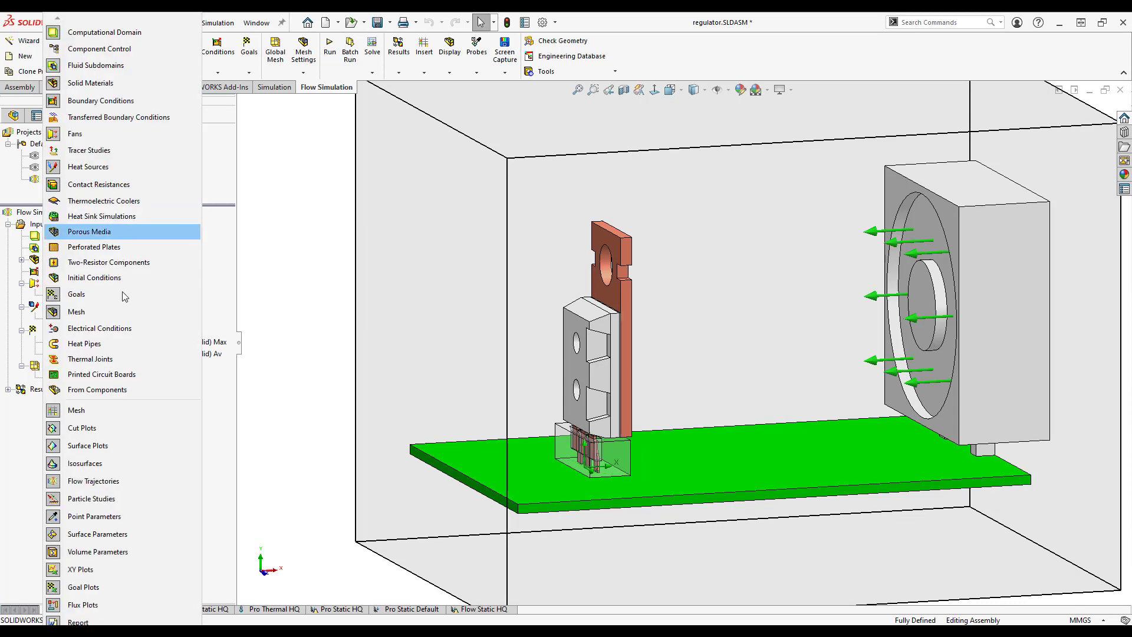
Step: Start a contact resistance of type Resistance and select the blade faces through the Contact Resistance Faces selection set
right_click(115, 335)
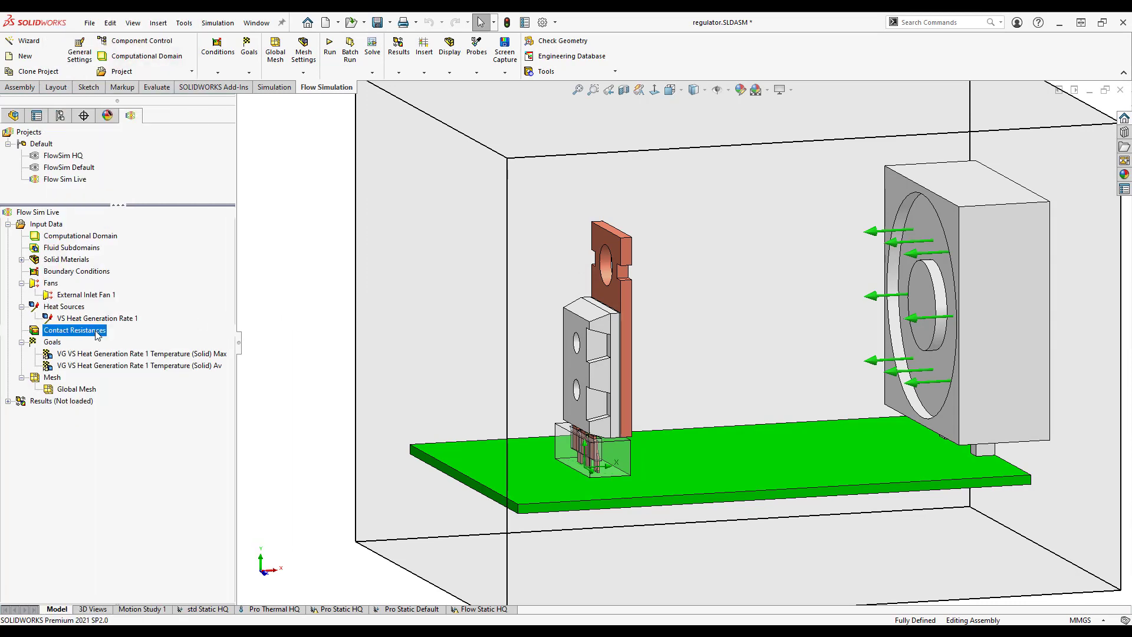
left_click(137, 342)
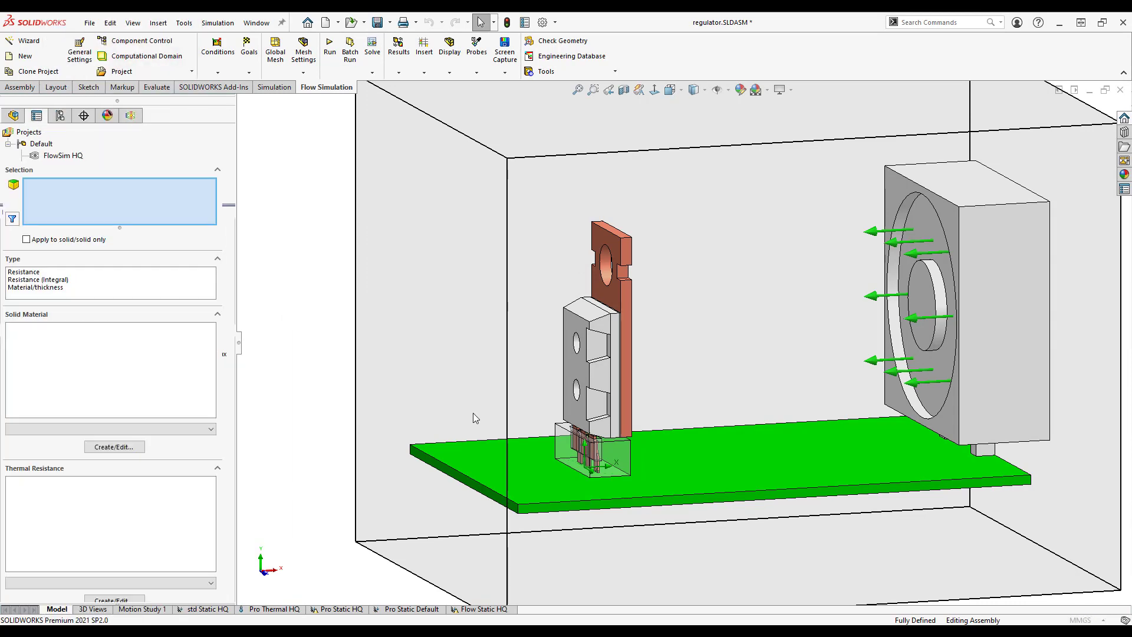
scroll(511, 404, "down", 2)
middle_click_drag(511, 405, 624, 454)
scroll(623, 454, "up", 1)
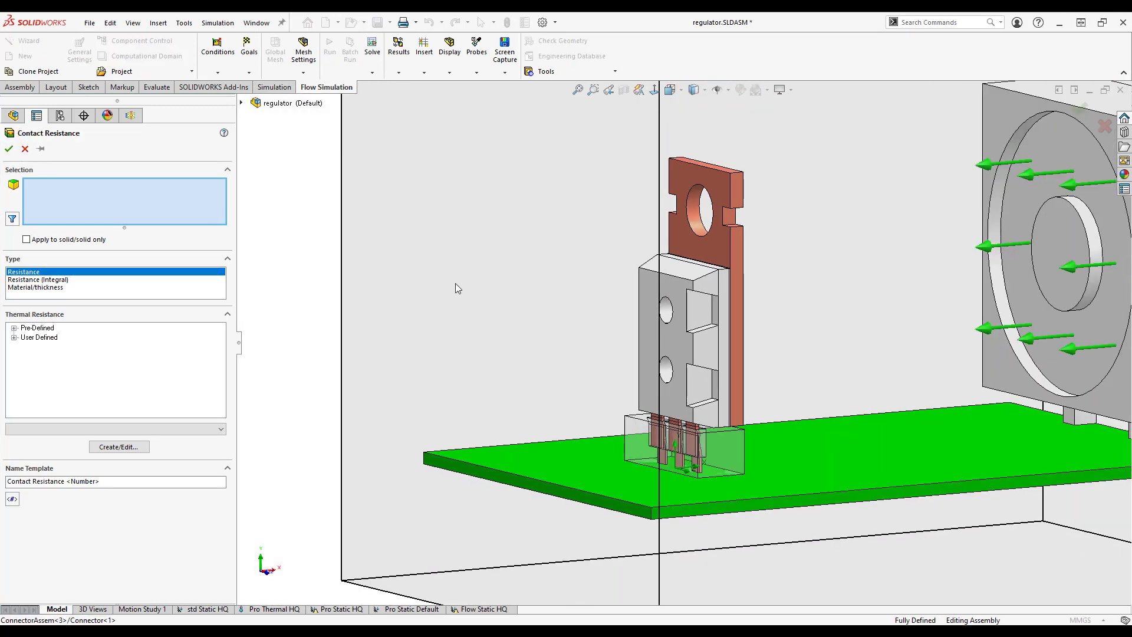
right_click(467, 255)
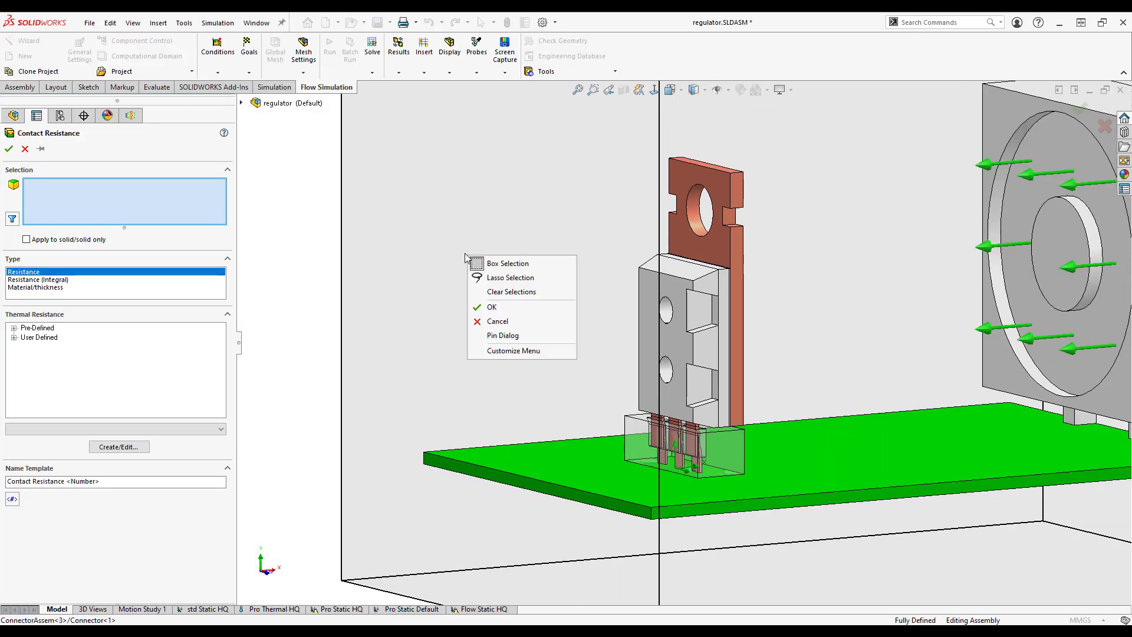
left_click(282, 202)
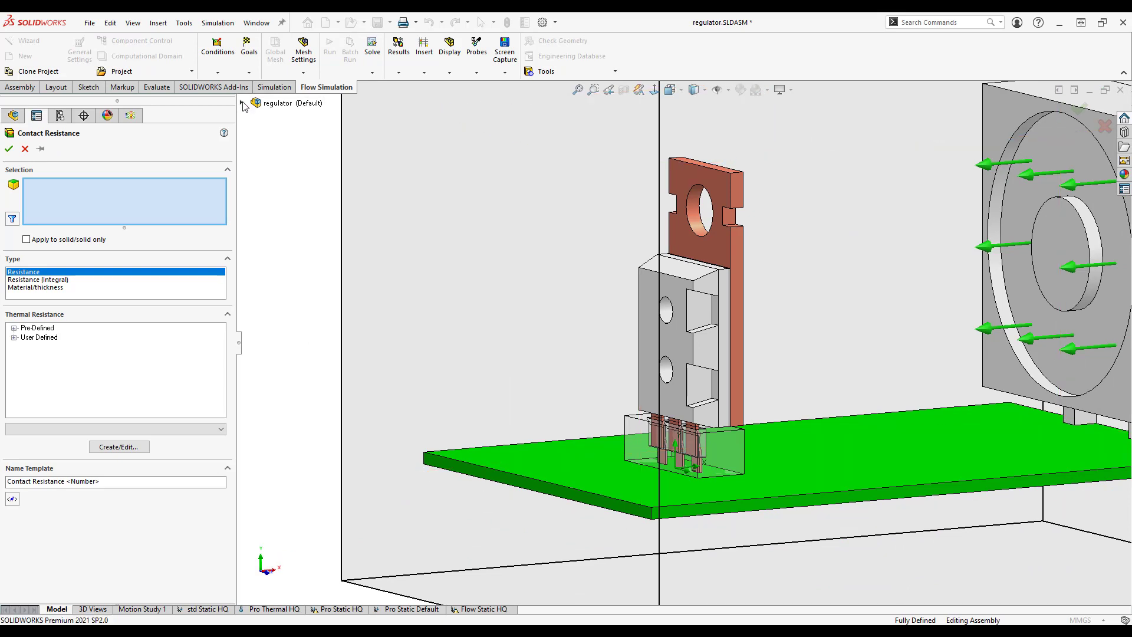
left_click(241, 103)
left_click(254, 129)
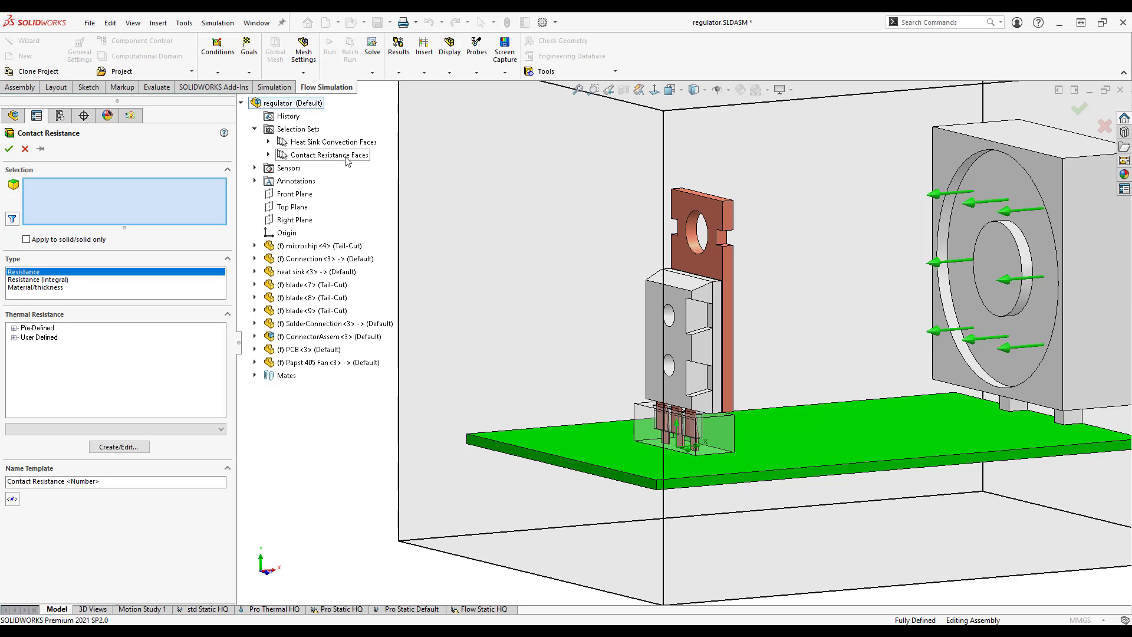
left_click(345, 155)
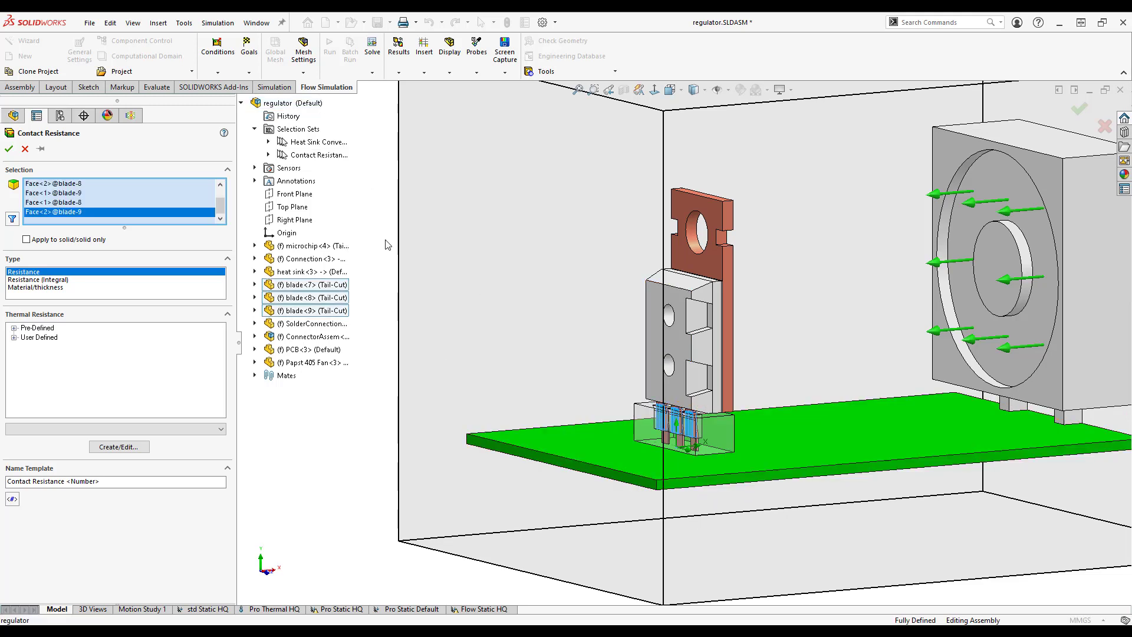
scroll(703, 417, "down", 8)
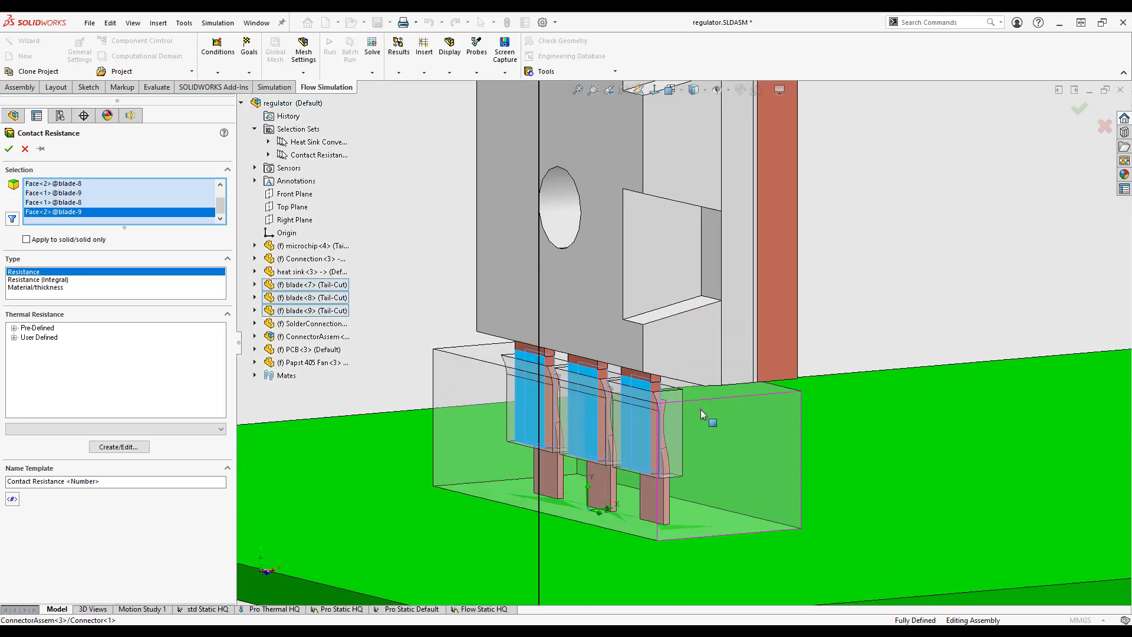
middle_click_drag(707, 416, 654, 407)
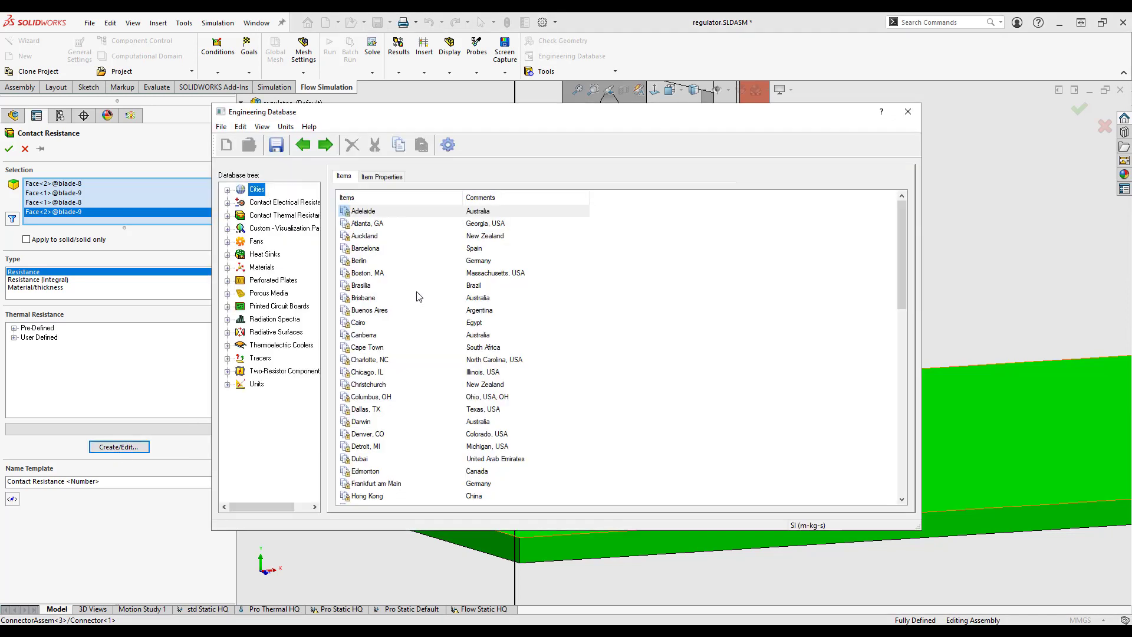
Step: Locate the Connector Resistance item in the user-defined Hot Yoga folder of contact thermal resistances in the Engineering Database
left_click(289, 215)
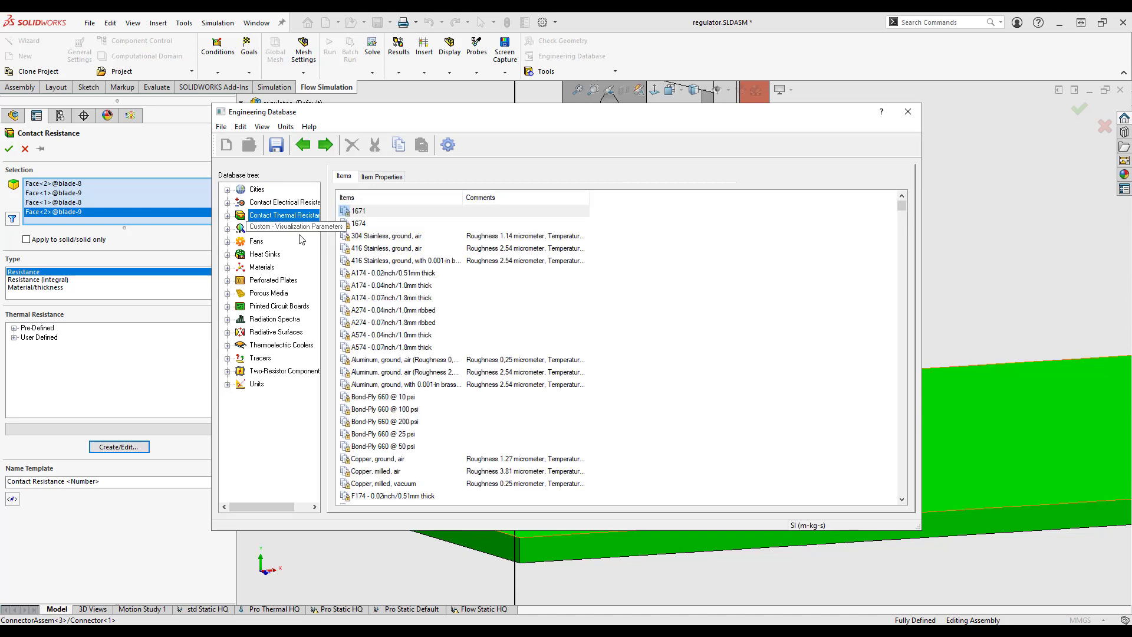
left_click(228, 215)
left_click(241, 242)
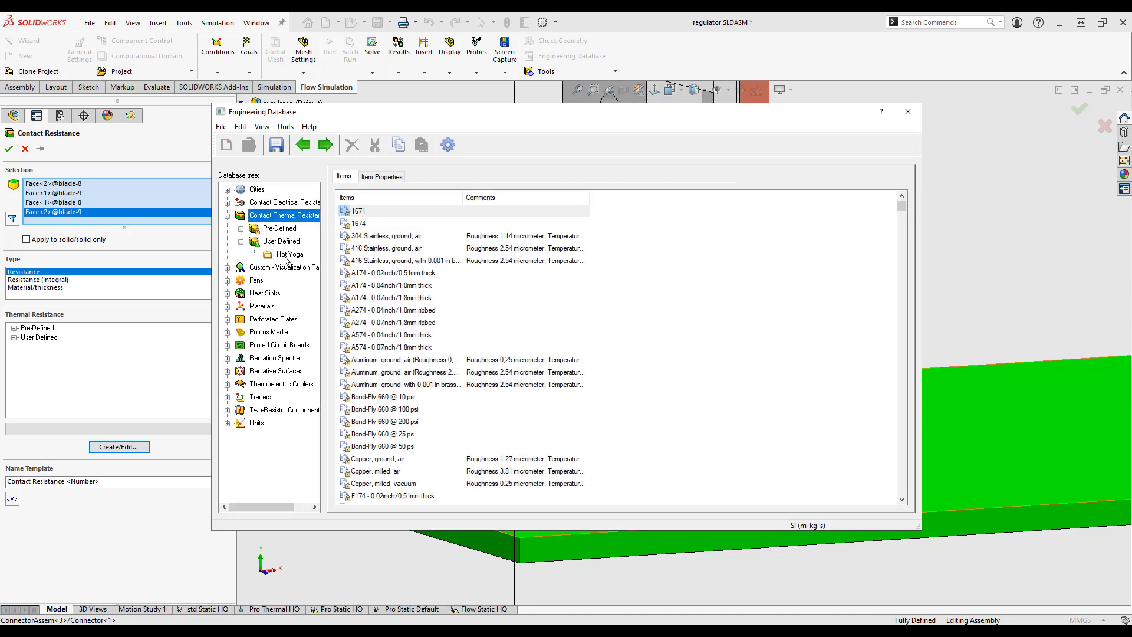
left_click(289, 254)
left_click(410, 214)
left_click(410, 213)
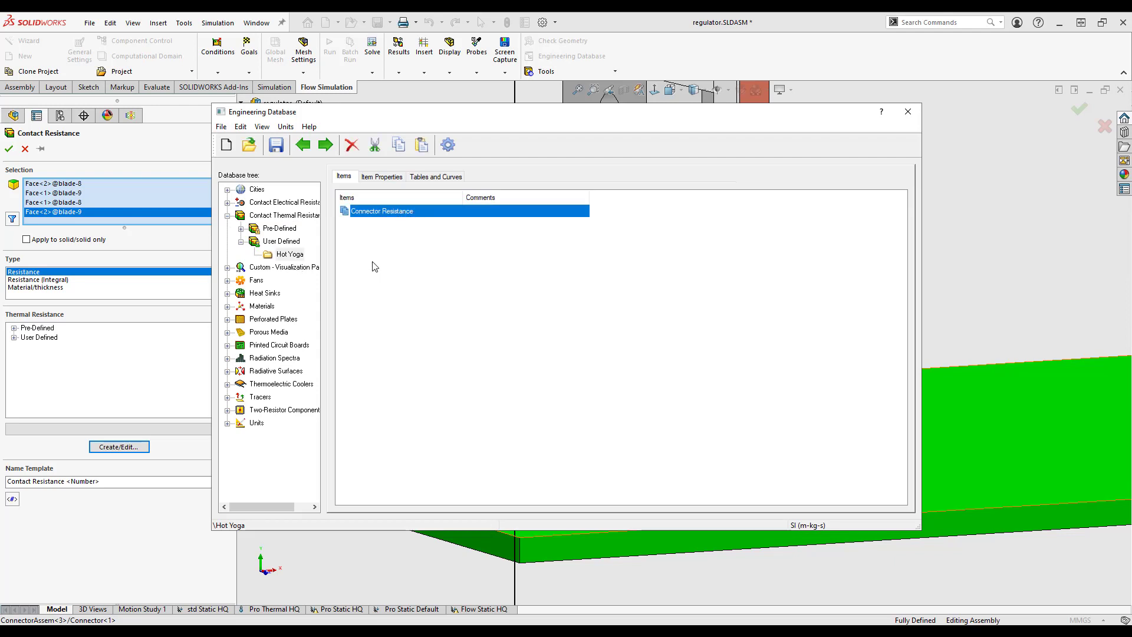
Step: Check the Connector Resistance item's properties and finish the blade contact resistance with Connector Resistance from the user-defined Hot Yoga folder
left_click(395, 179)
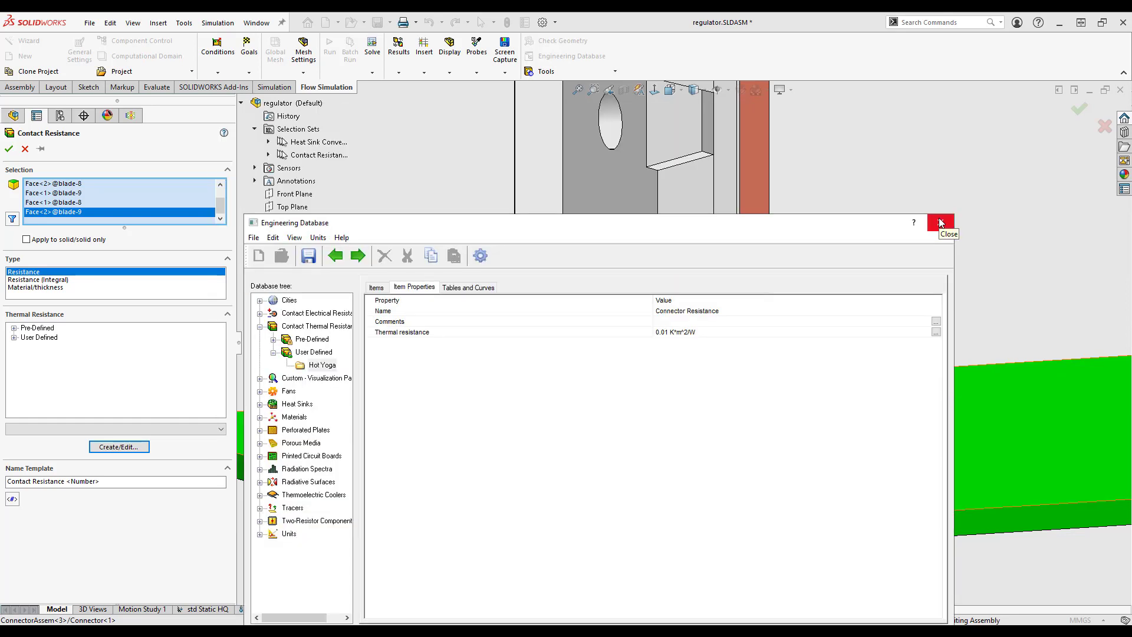
left_click(940, 225)
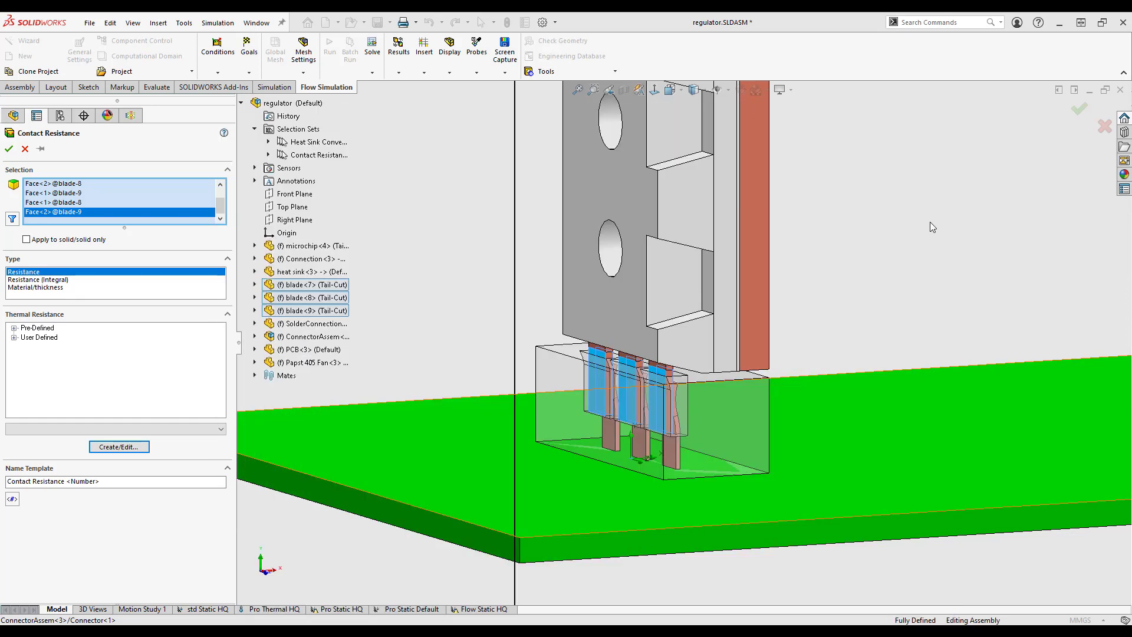
left_click(9, 151)
left_click(587, 347)
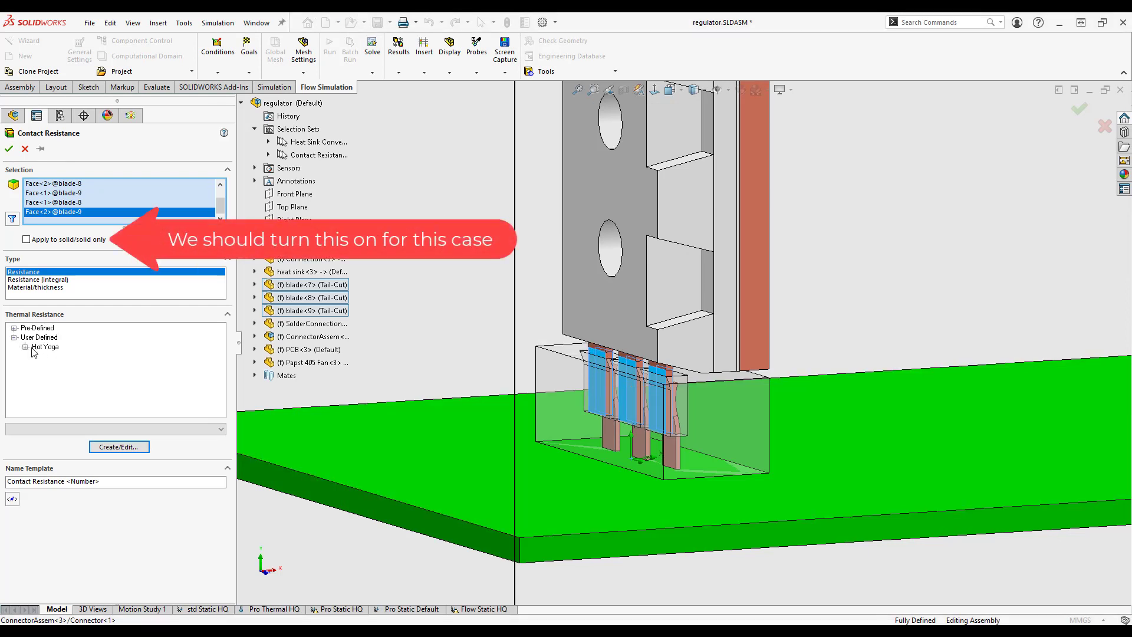
left_click(26, 347)
left_click(76, 356)
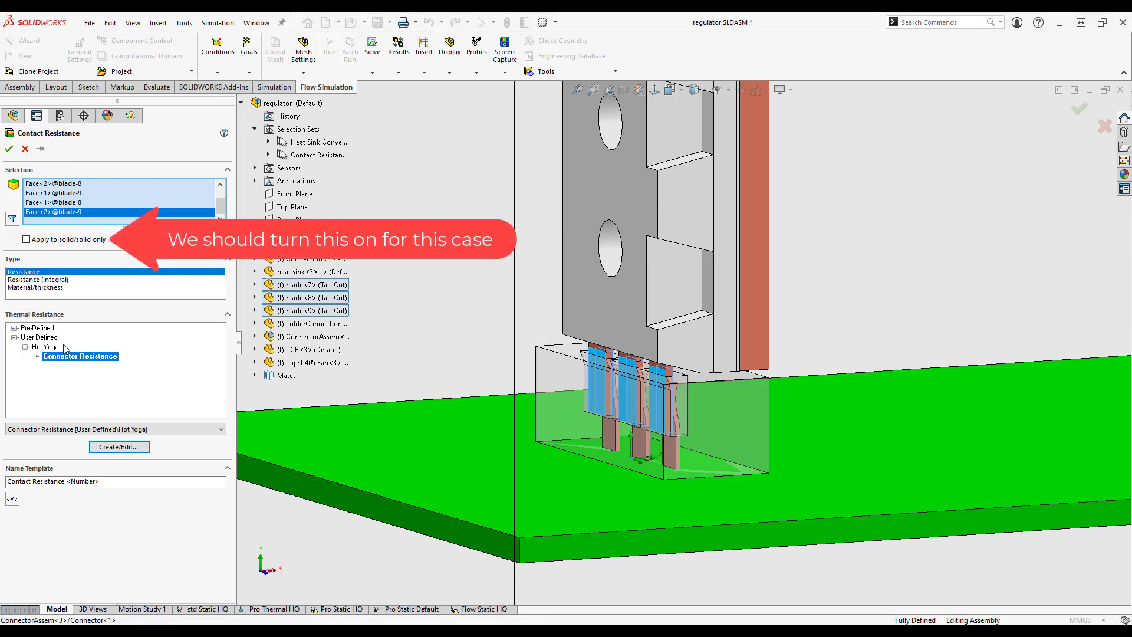
left_click(9, 150)
Step: Rename the maximum solid temperature goal by inserting "Chip" before "Heat Generation Rate 1"
scroll(678, 386, "down", 2)
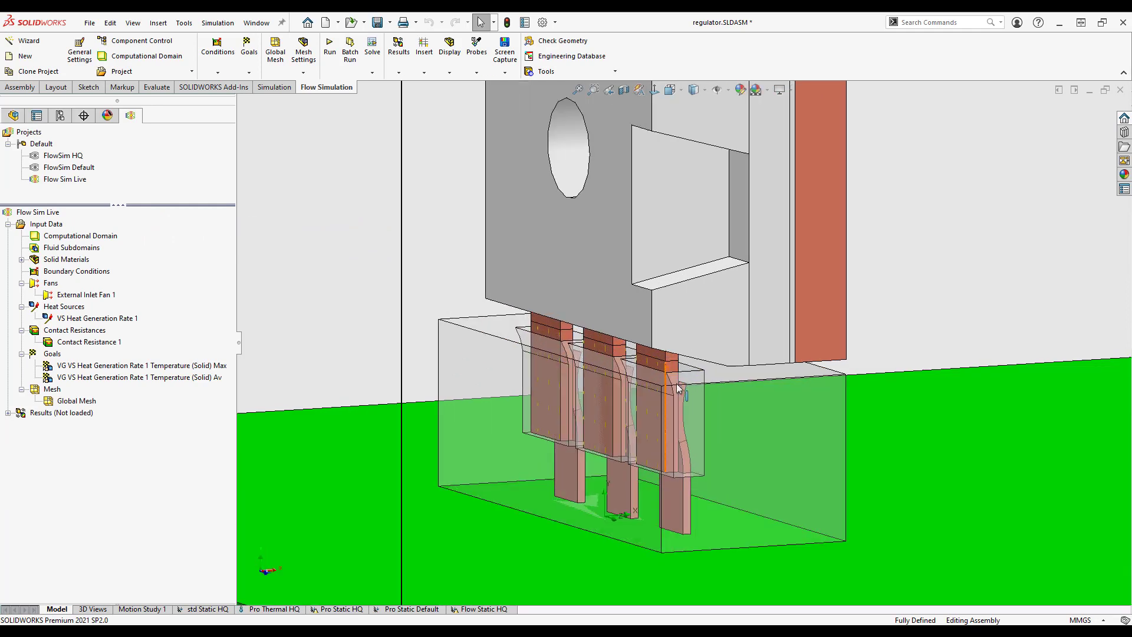
scroll(677, 386, "up", 4)
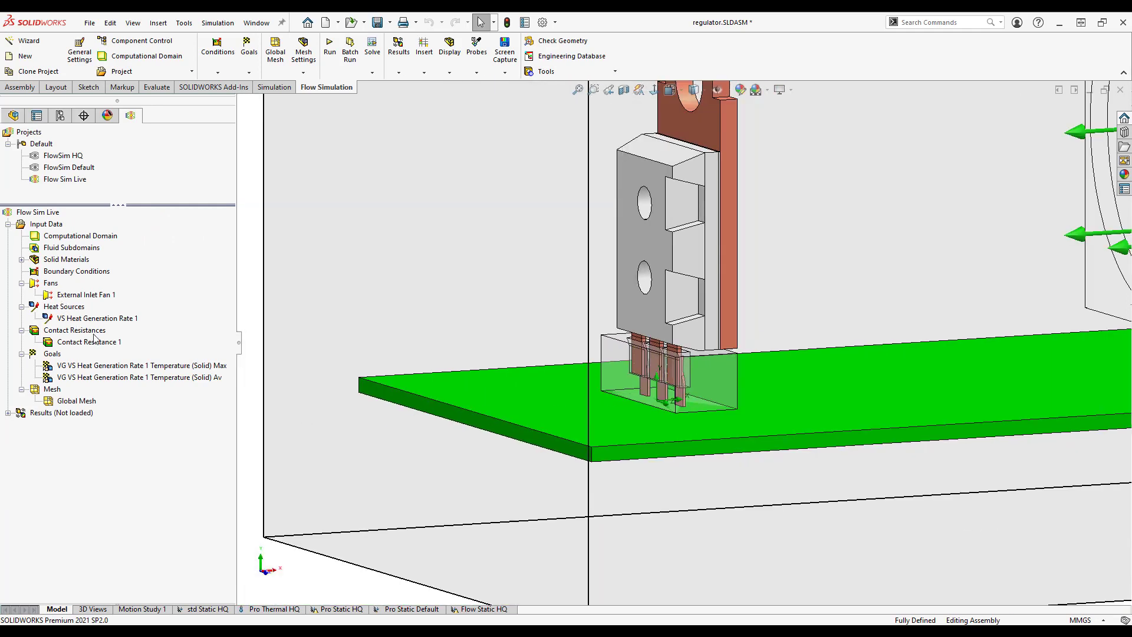
scroll(520, 357, "up", 2)
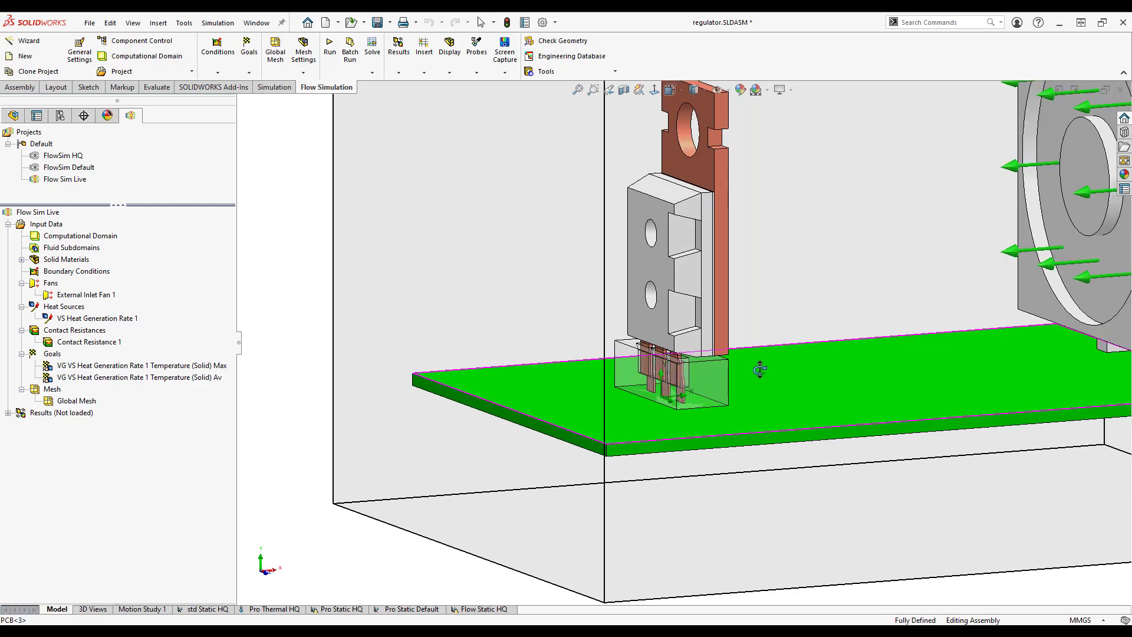
left_click(121, 366)
left_click(130, 378)
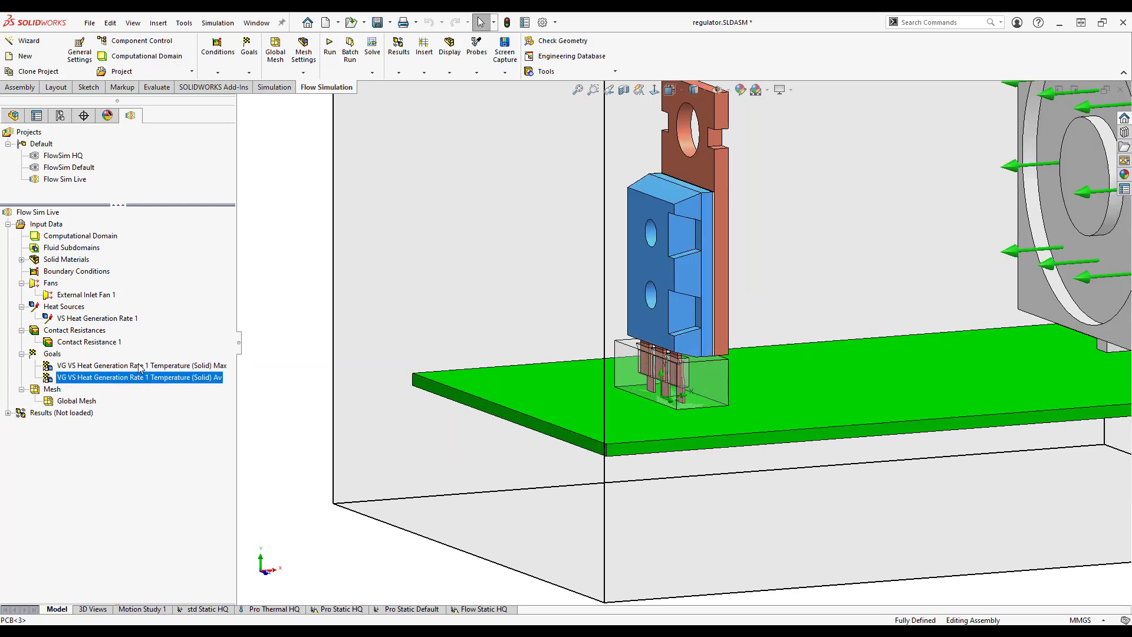
left_click(135, 366)
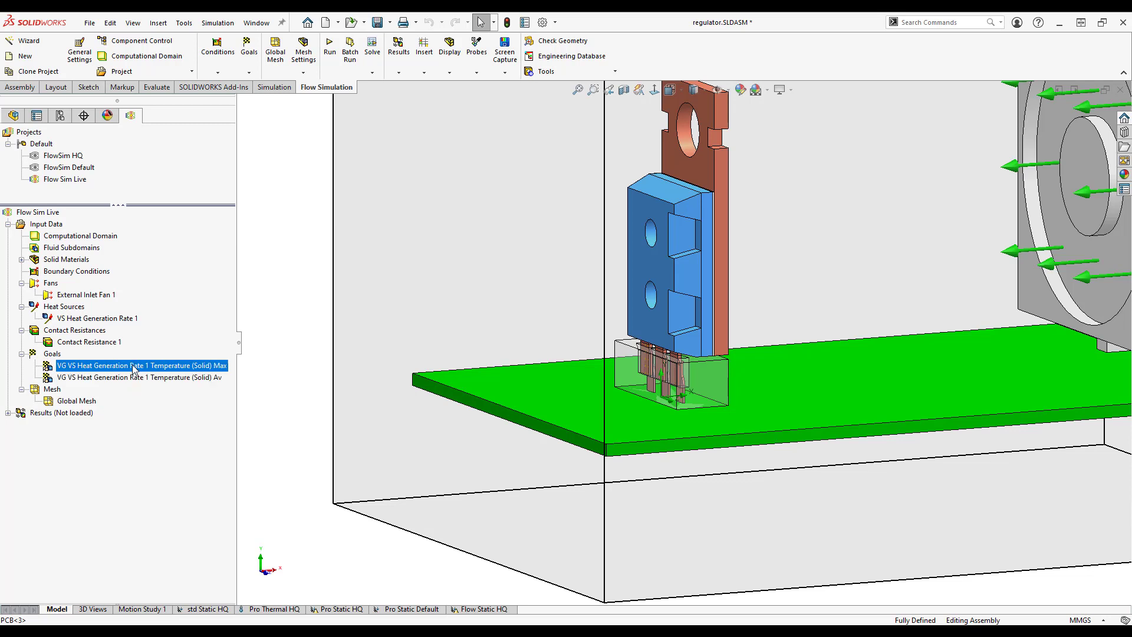
left_click(65, 366)
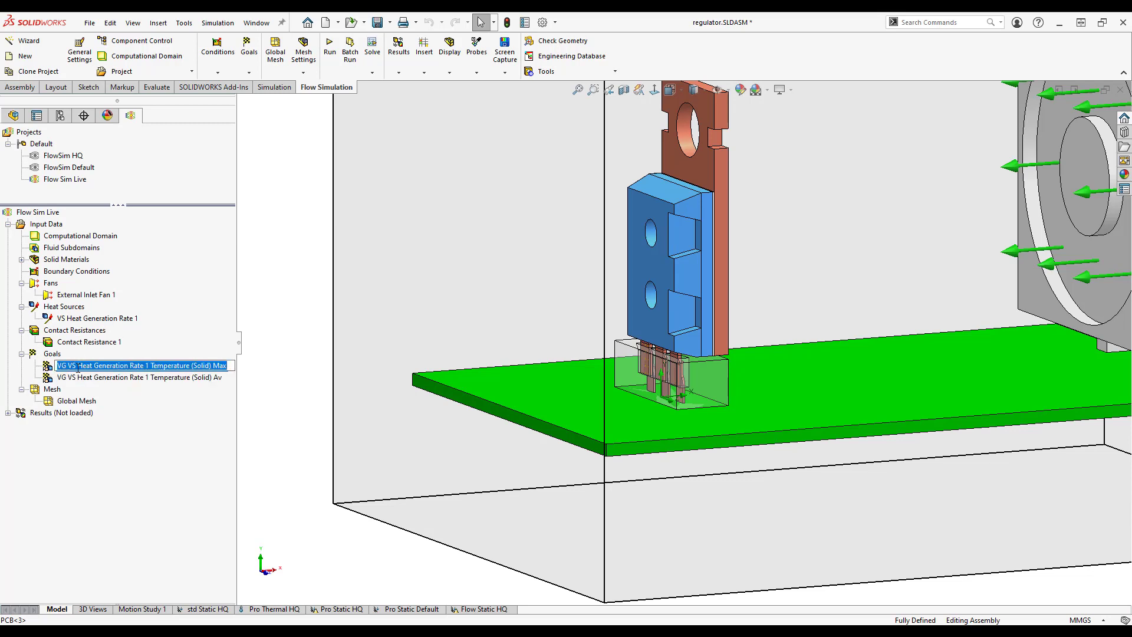
left_click(78, 366)
type("C")
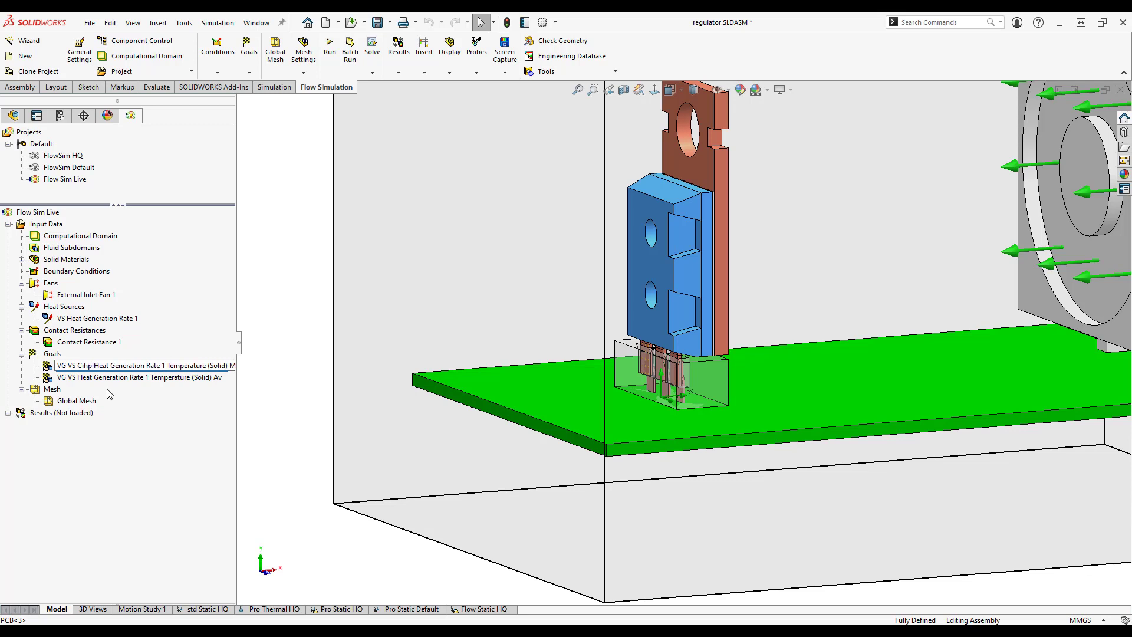
type("hip")
key("Return")
Step: Insert "Chip" before "Heat Generation Rate 1" in the average solid temperature goal's name
left_click(86, 380)
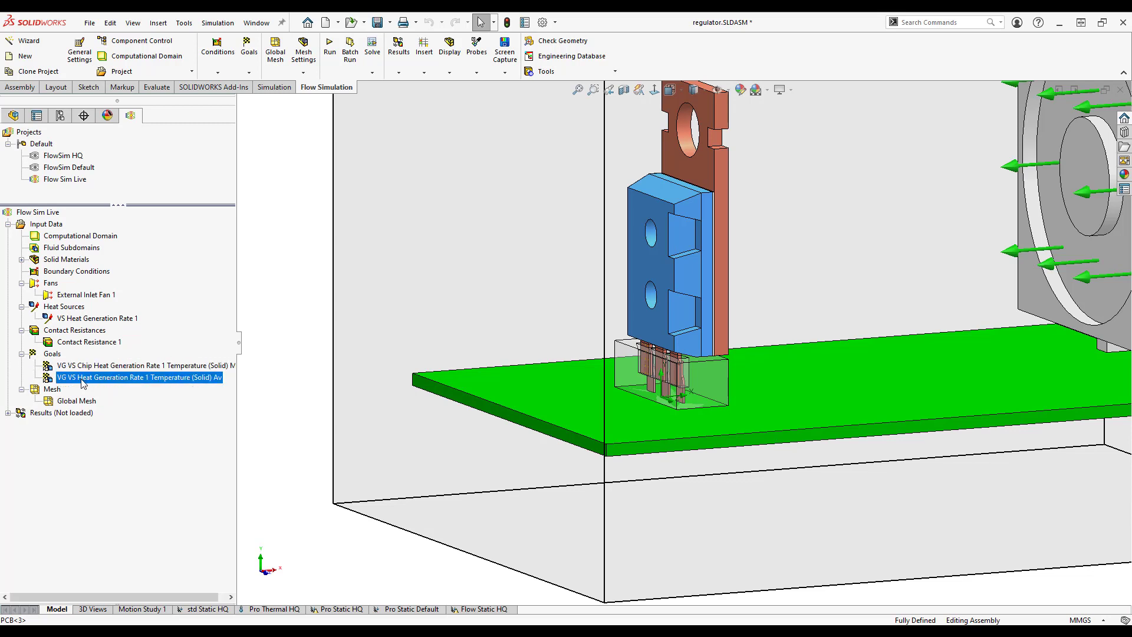
left_click(89, 378)
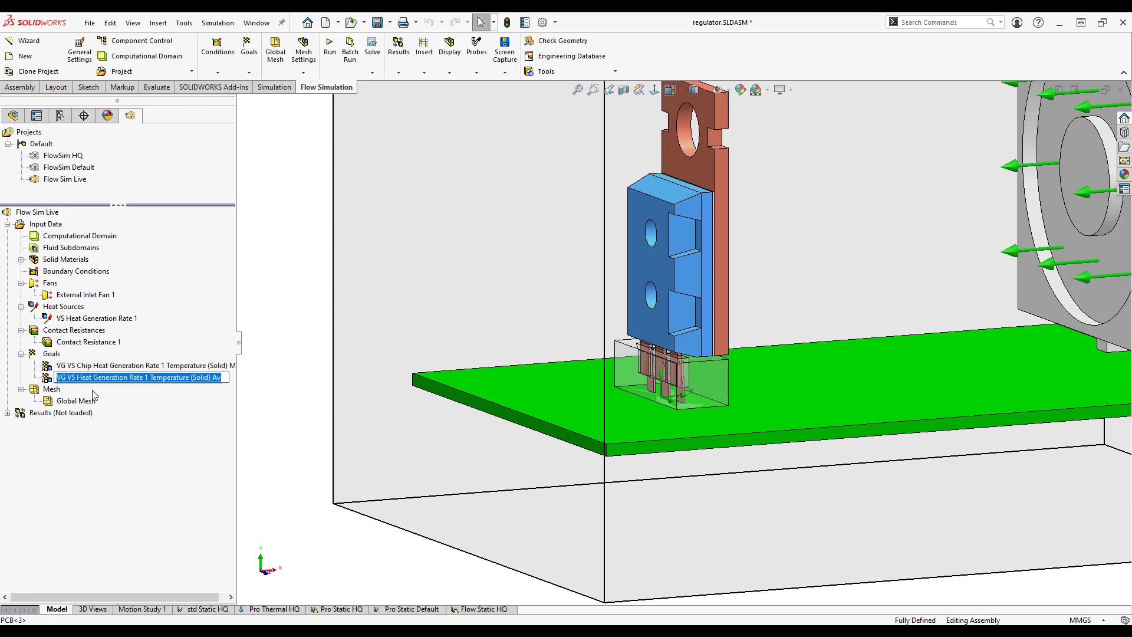
left_click(77, 379)
type("Chip")
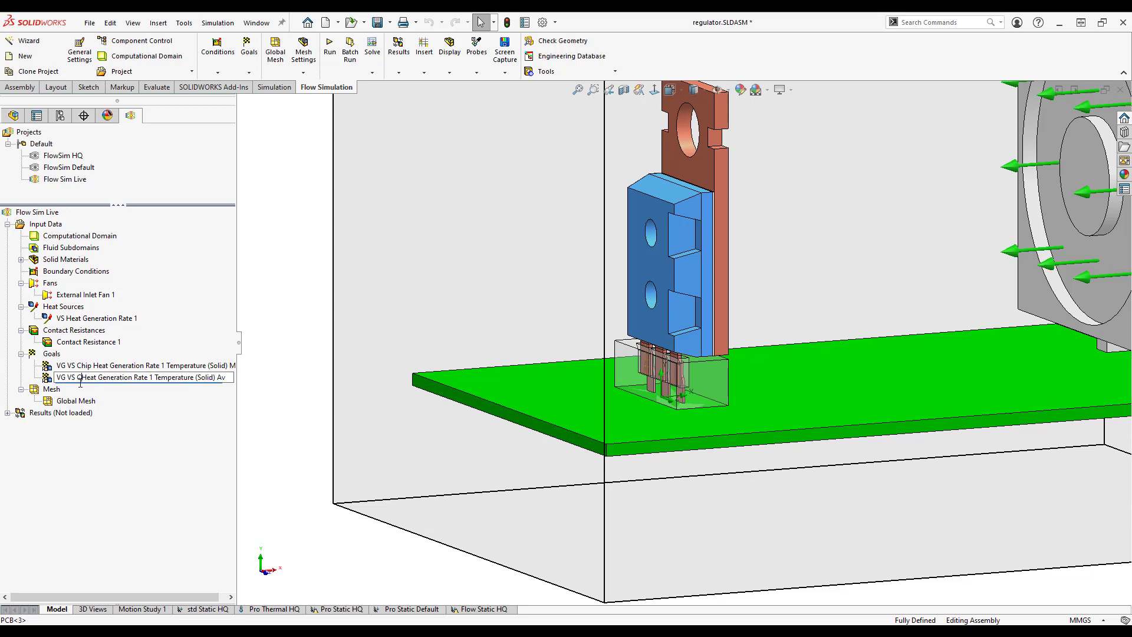
key("Return")
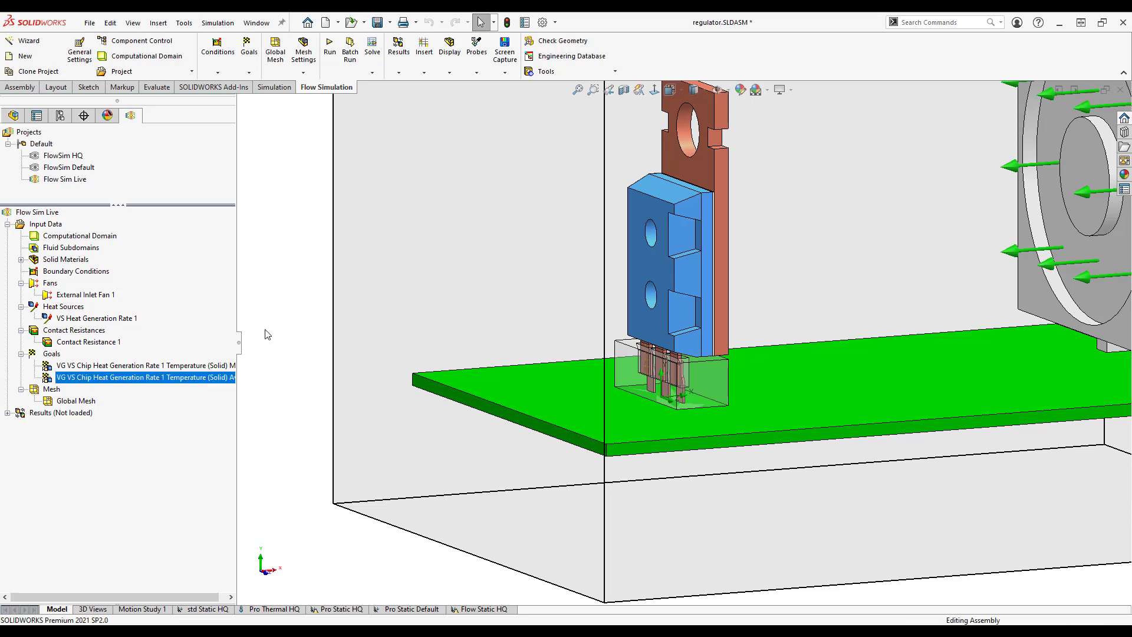
Step: Start a new set of volume goals and select the heat sink component as their target
left_click(52, 354)
right_click(54, 354)
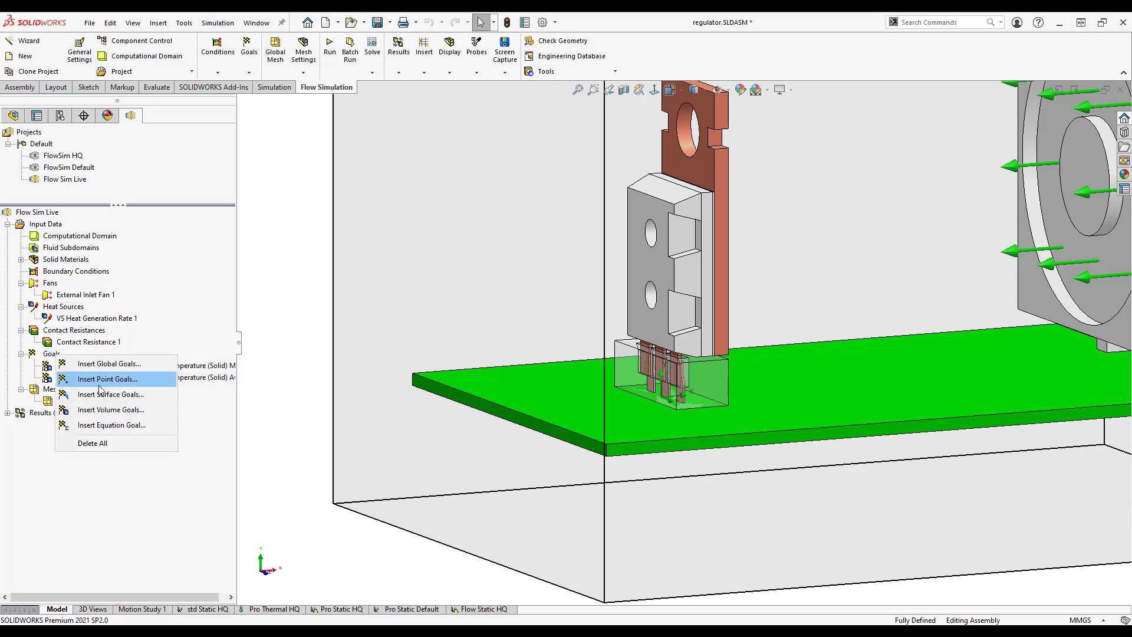
left_click(88, 404)
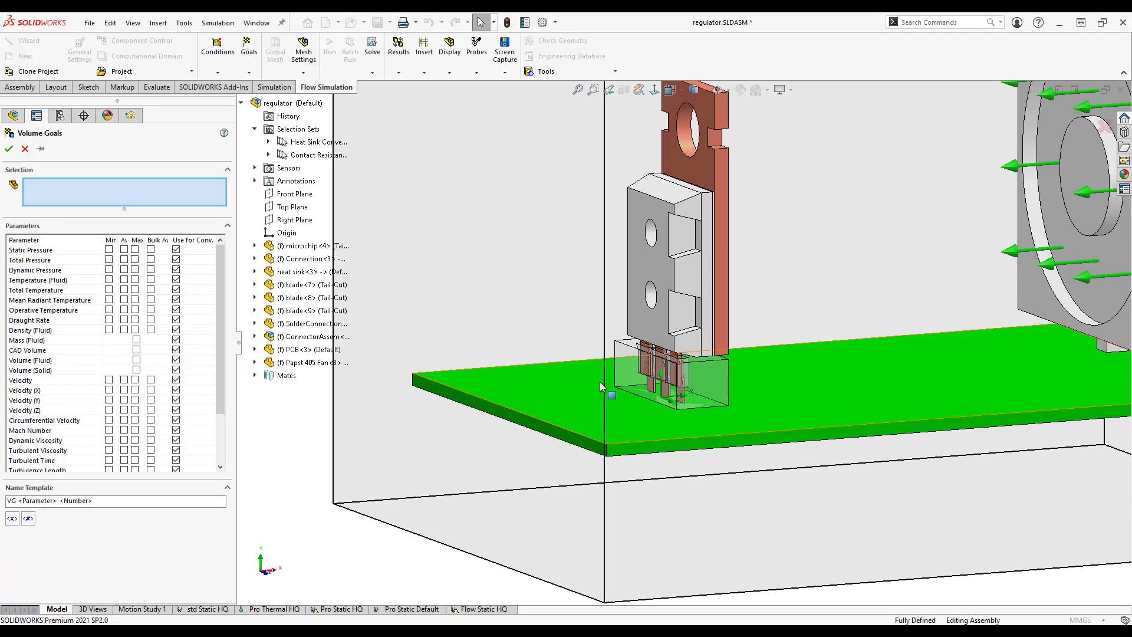
scroll(605, 391, "up", 1)
middle_click_drag(605, 390, 551, 357)
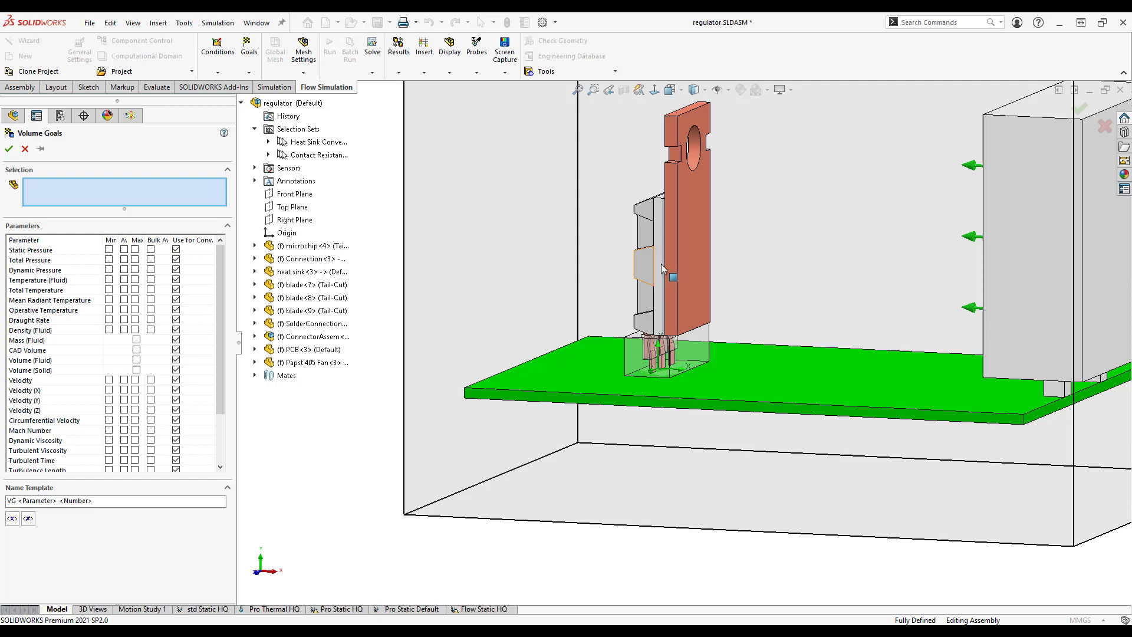
left_click(702, 195)
middle_click_drag(712, 212, 758, 212)
scroll(758, 212, "down", 4)
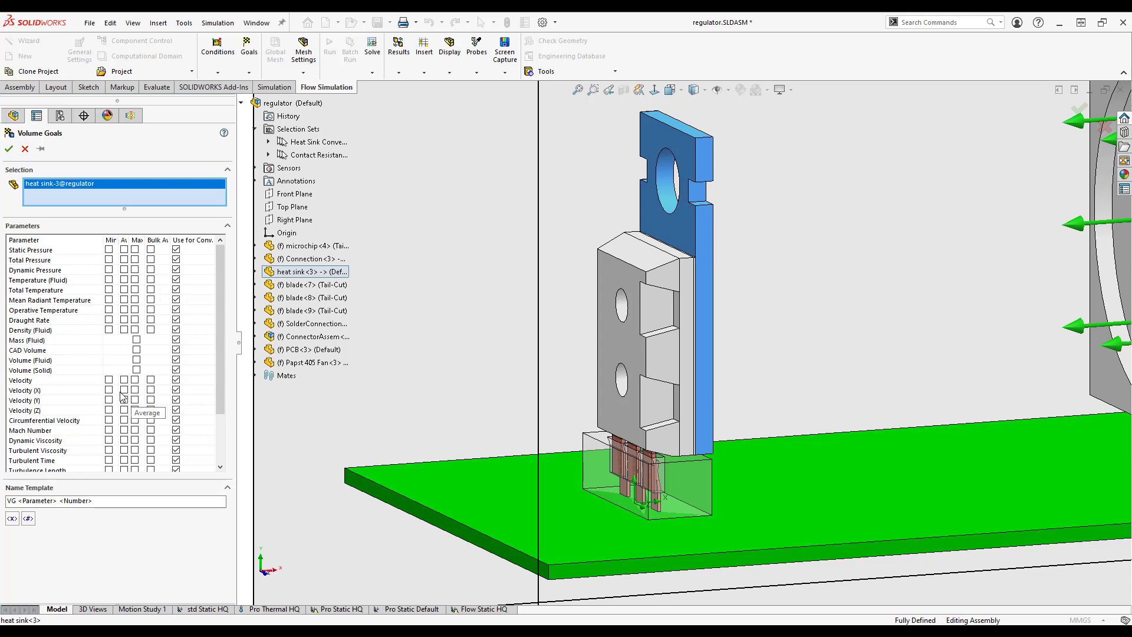
Step: Create average and maximum Temperature (Solid) goals for the heat sink, adding "Heat Sink" after "VG" in the name template
scroll(136, 365, "down", 3)
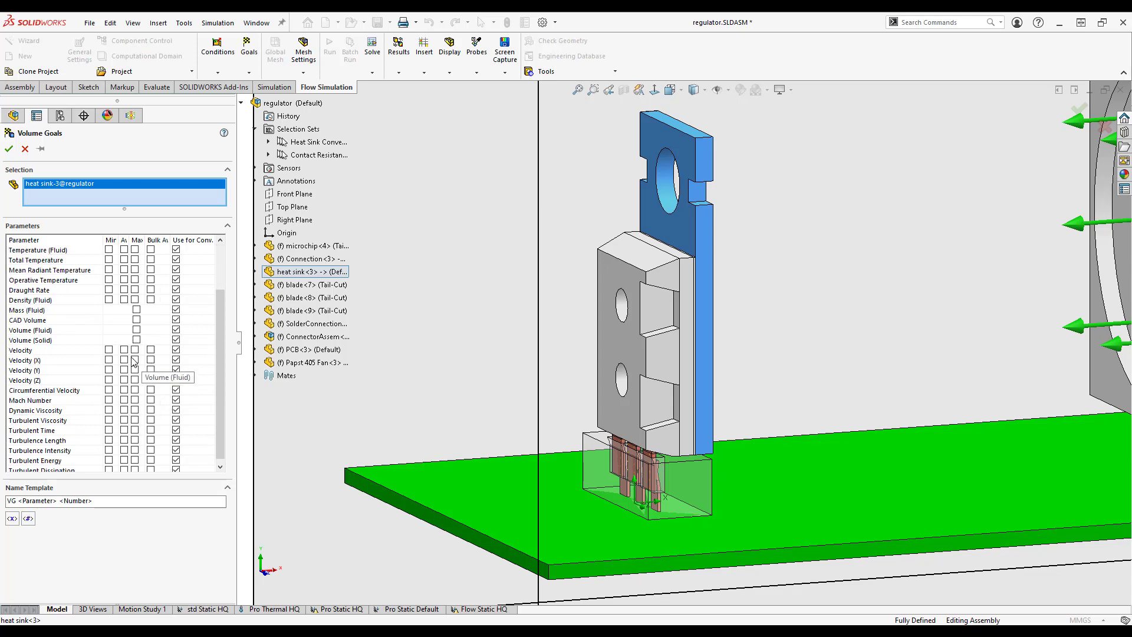
left_click(124, 440)
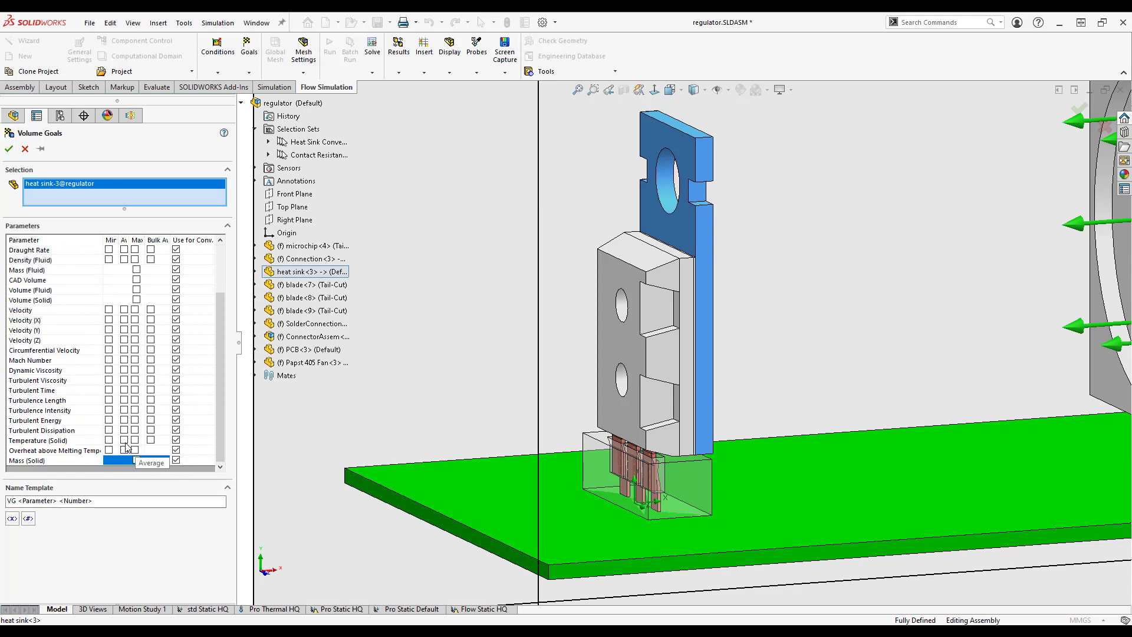
left_click(135, 440)
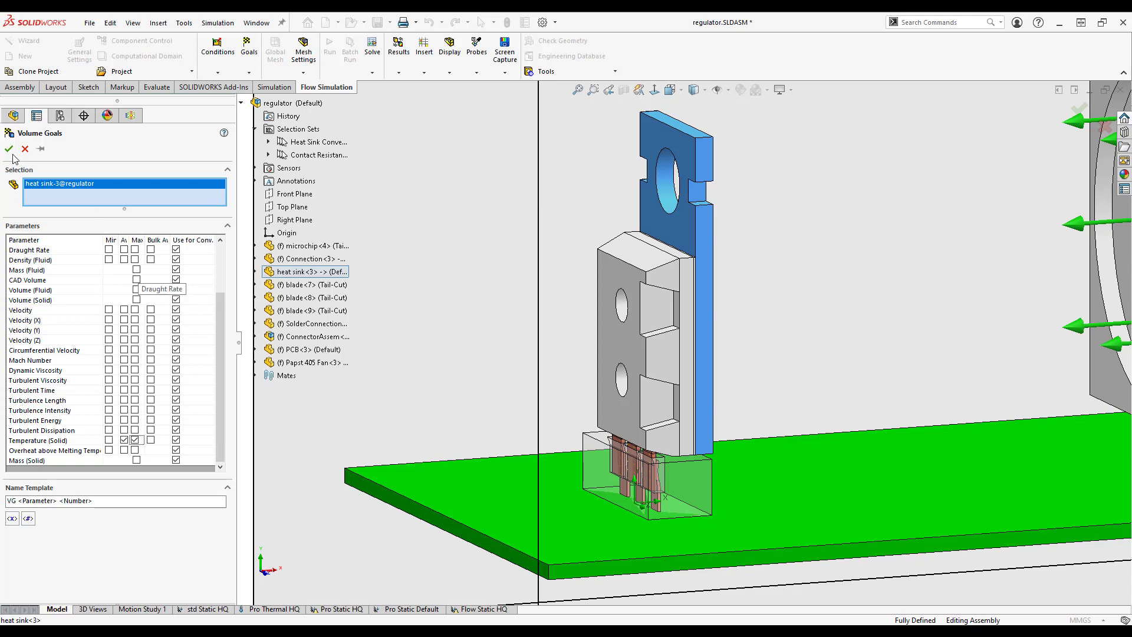
left_click(16, 501)
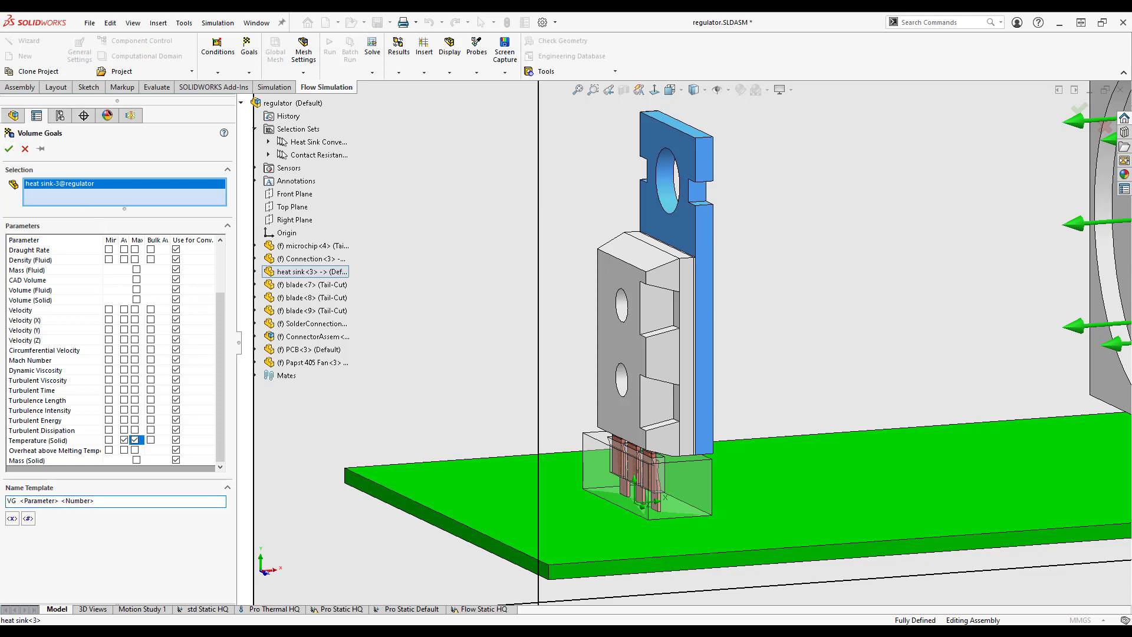
type("Heat Sink")
left_click(10, 147)
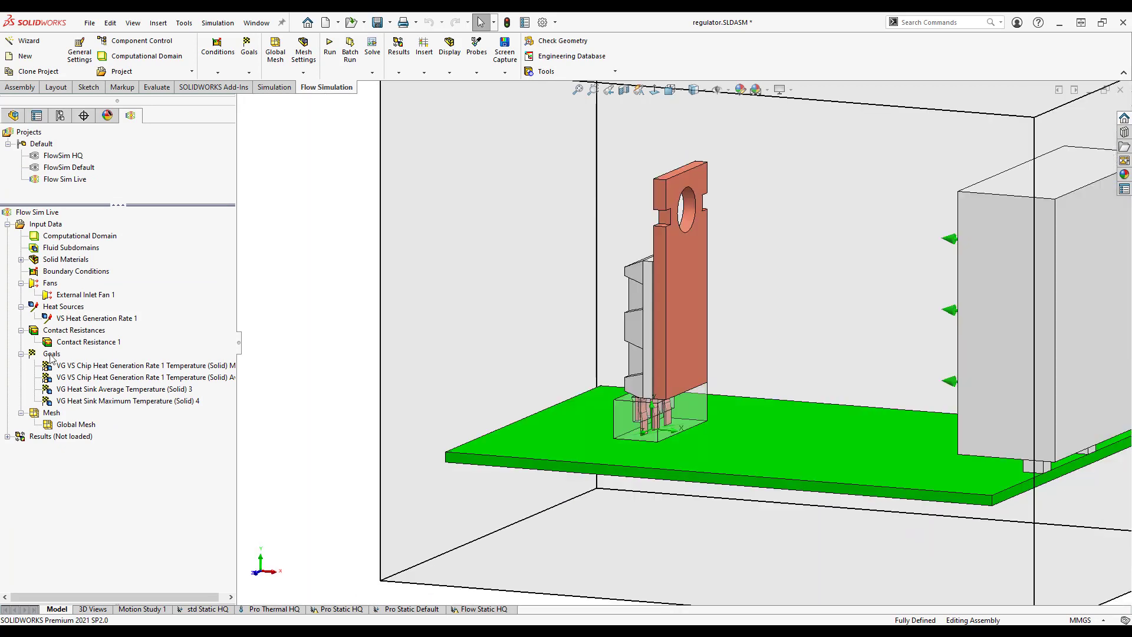
Step: Add a surface goal for the average Heat Transfer Coefficient on the Heat Sink Convection Faces selection set
right_click(51, 355)
left_click(94, 392)
left_click_drag(220, 289, 219, 328)
left_click(124, 448)
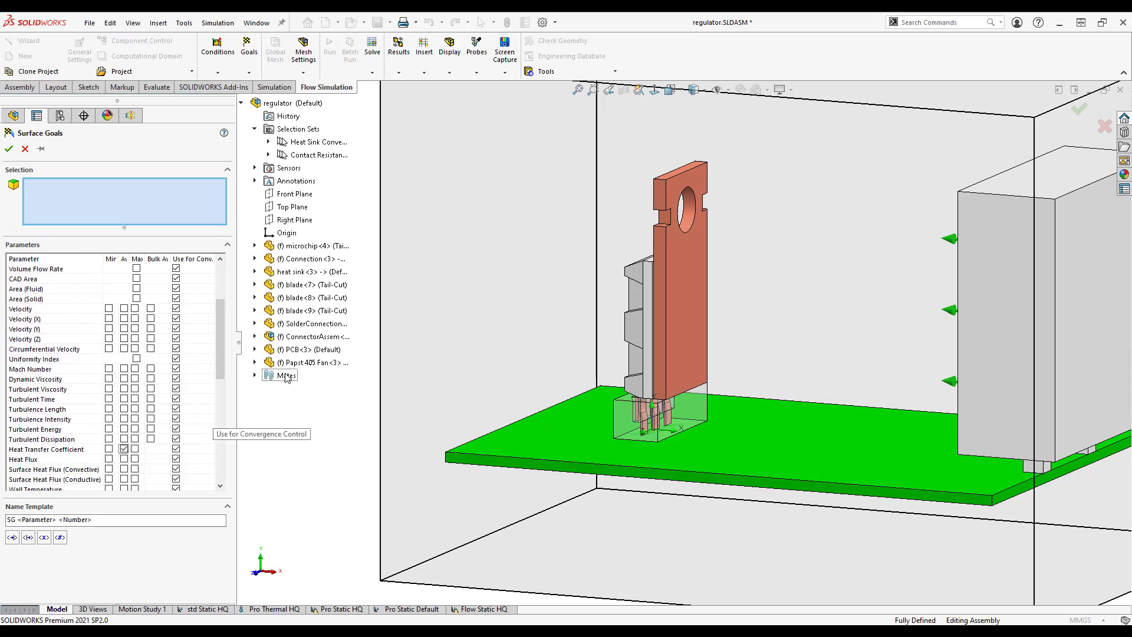
scroll(560, 294, "up", 1)
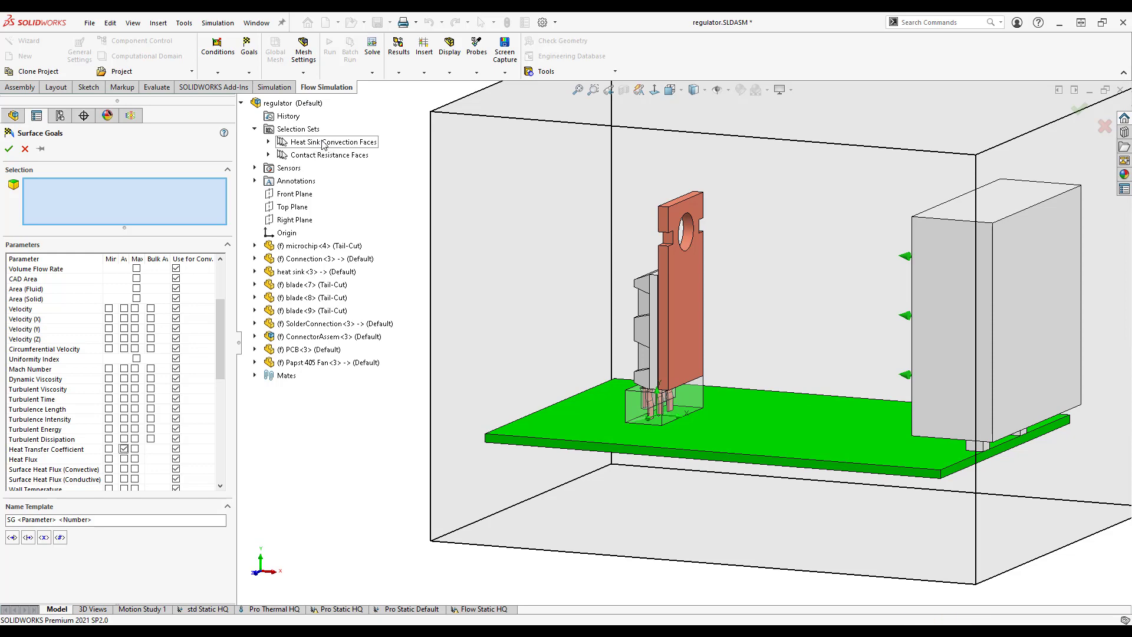
left_click(323, 143)
middle_click_drag(662, 500, 658, 500)
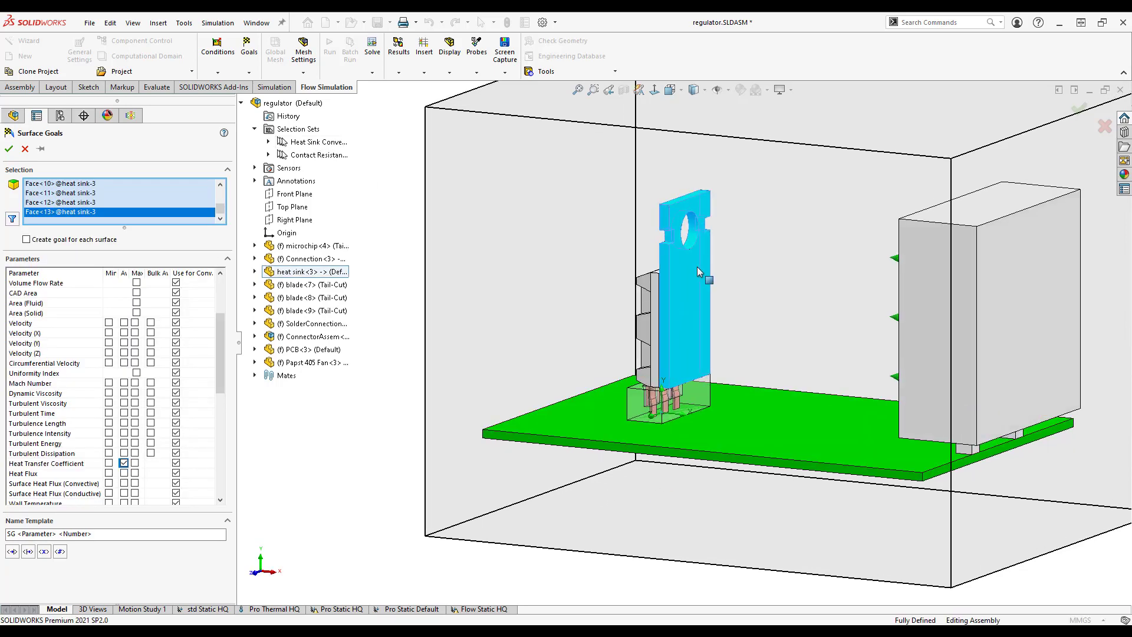
scroll(698, 269, "down", 2)
mouse_move(702, 281)
middle_mouse_down()
mouse_move(700, 244)
mouse_move(698, 269)
middle_mouse_up()
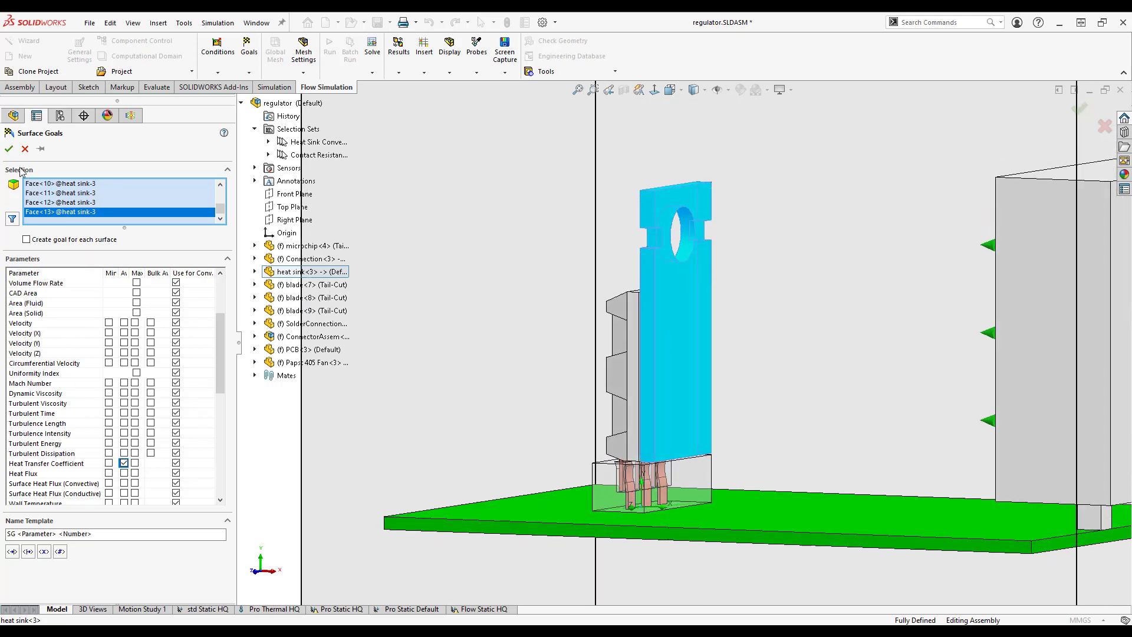
left_click(9, 149)
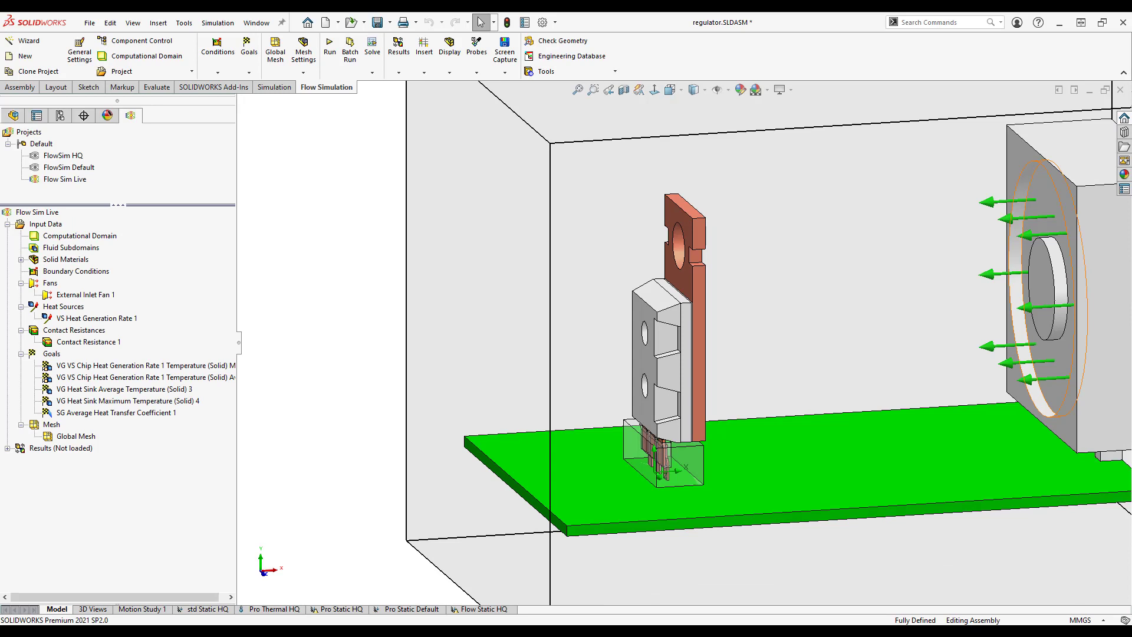
Step: Generate the computational mesh for the flow project
right_click(49, 428)
left_click(92, 500)
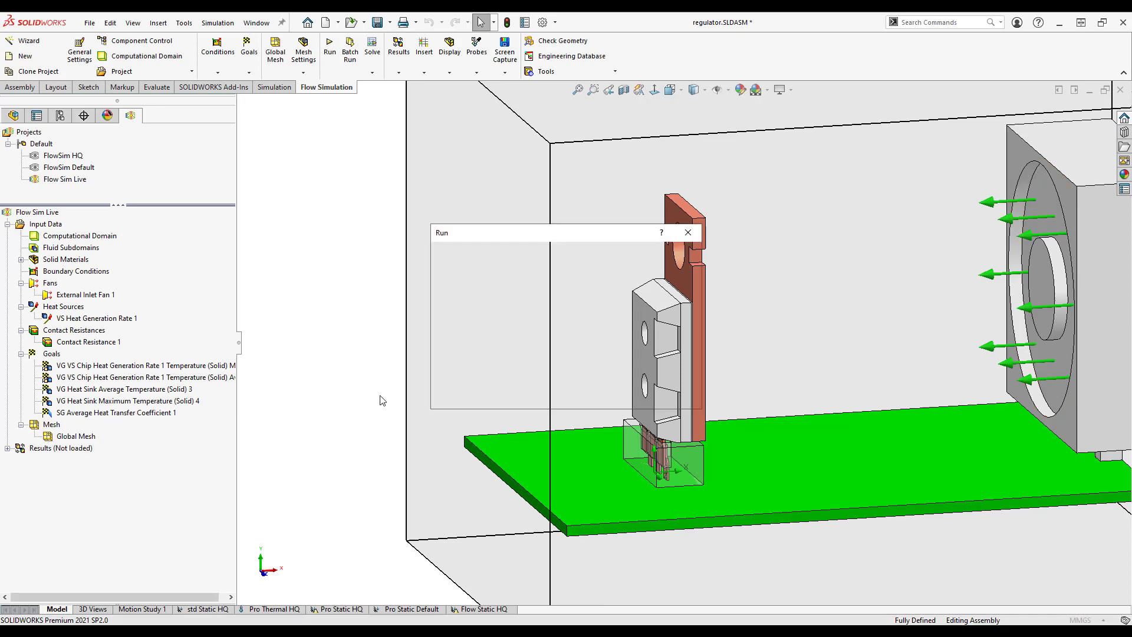
left_click(674, 259)
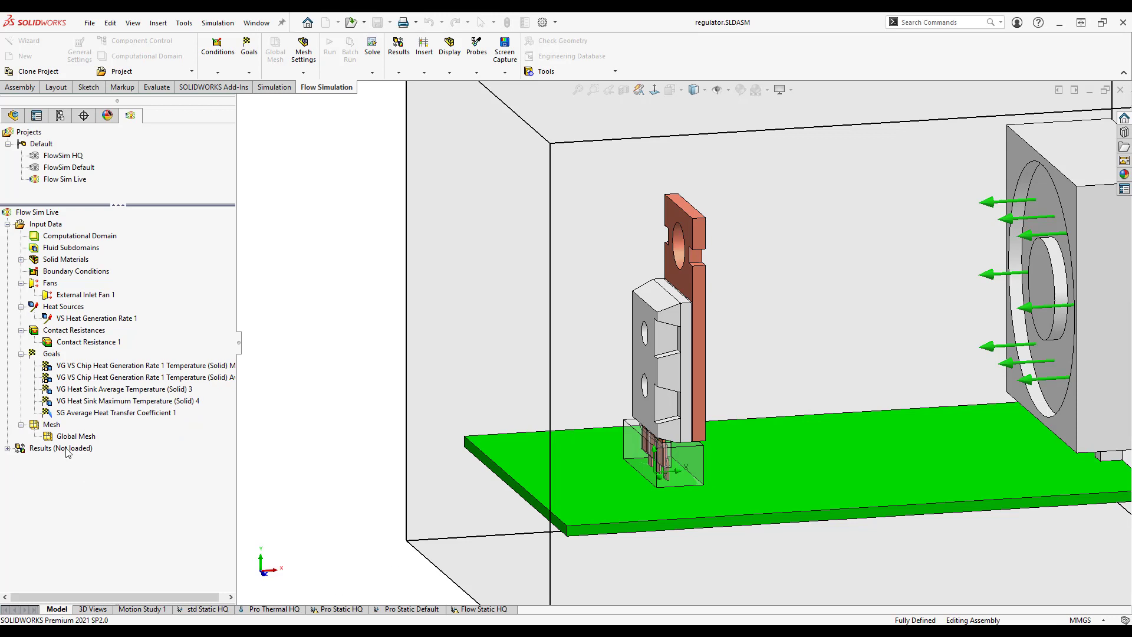
Step: Insert a mesh plot showing all faces and an XY Plane section at 0 cm, coloured by refinement level
left_click(8, 448)
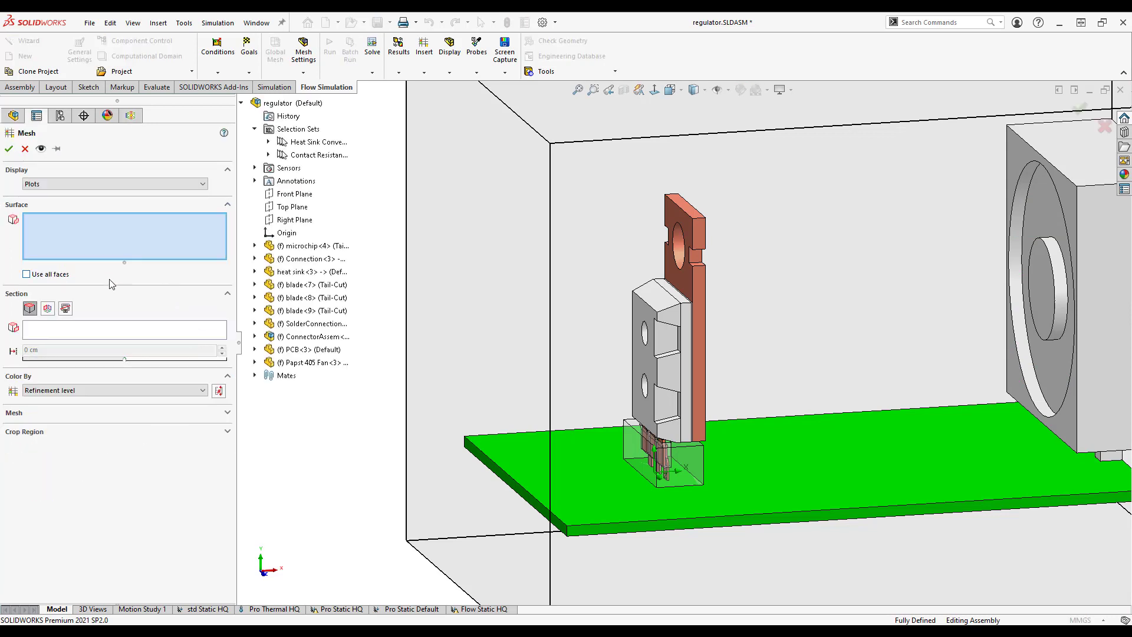
left_click(50, 310)
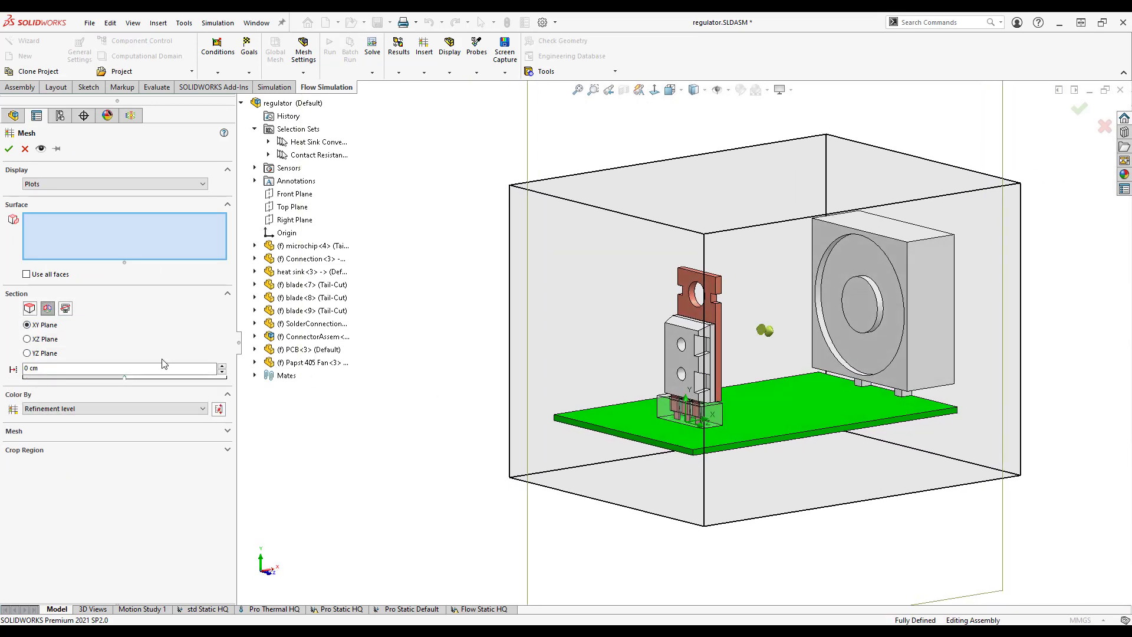
left_click(58, 275)
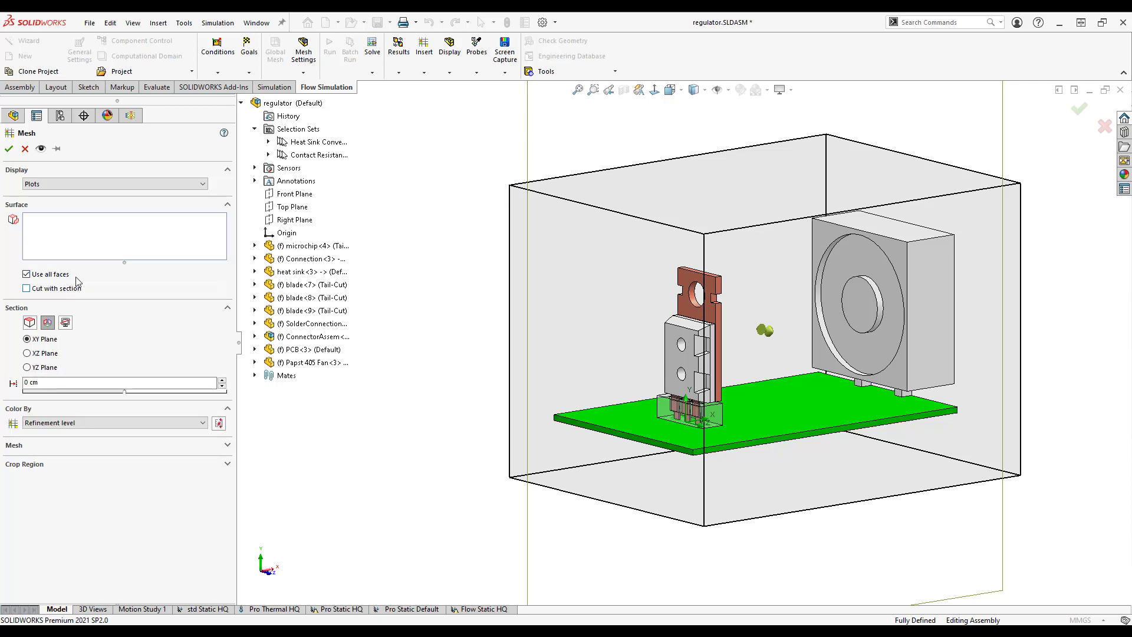
left_click(8, 149)
mouse_move(768, 352)
middle_mouse_down()
mouse_move(773, 330)
mouse_move(752, 344)
middle_mouse_up()
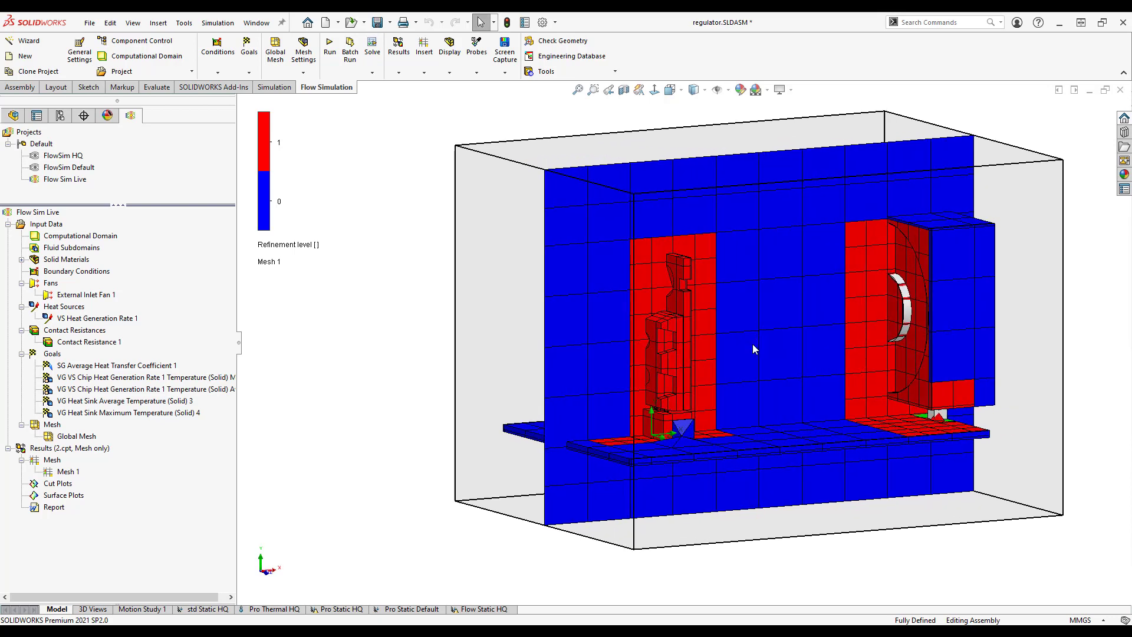
Step: Examine the mesh cells around the heat sink and microchip from several angles
scroll(684, 287, "down", 5)
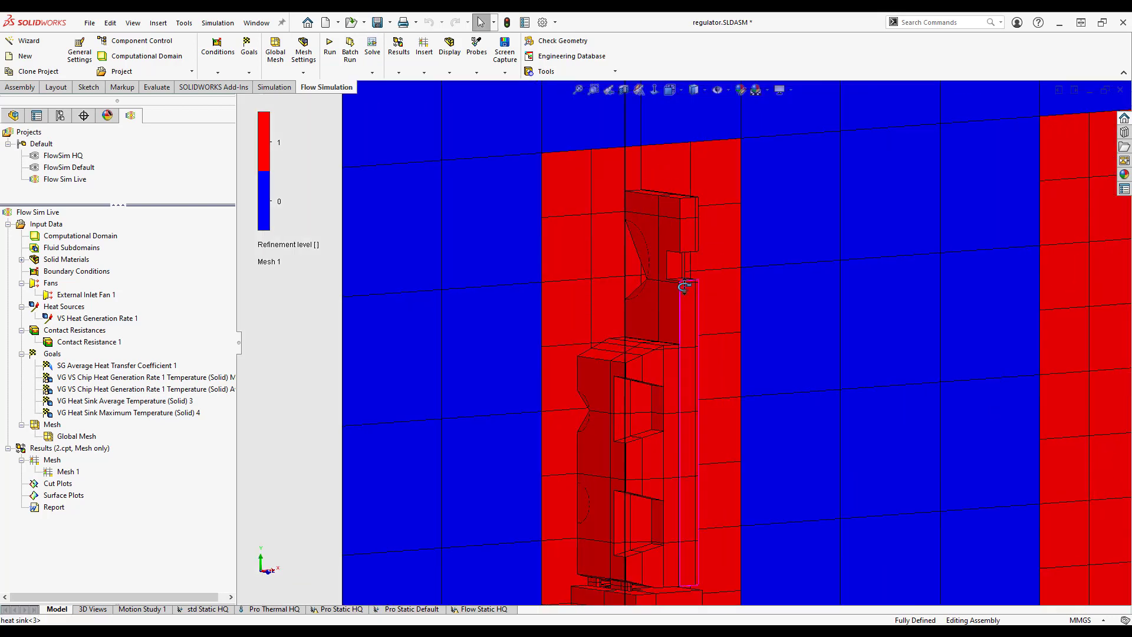
middle_click_drag(684, 287, 692, 283)
scroll(653, 253, "down", 3)
middle_click_drag(626, 307, 704, 347)
scroll(804, 309, "up", 2)
middle_click_drag(804, 312, 747, 365)
scroll(778, 366, "up", 2)
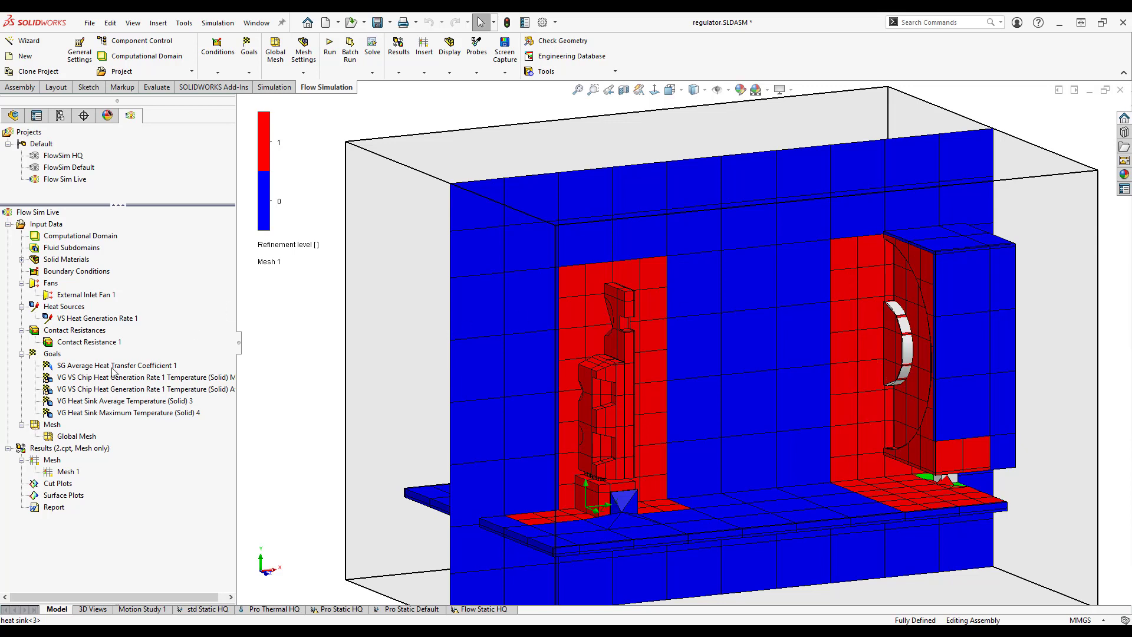
right_click(76, 441)
left_click(85, 445)
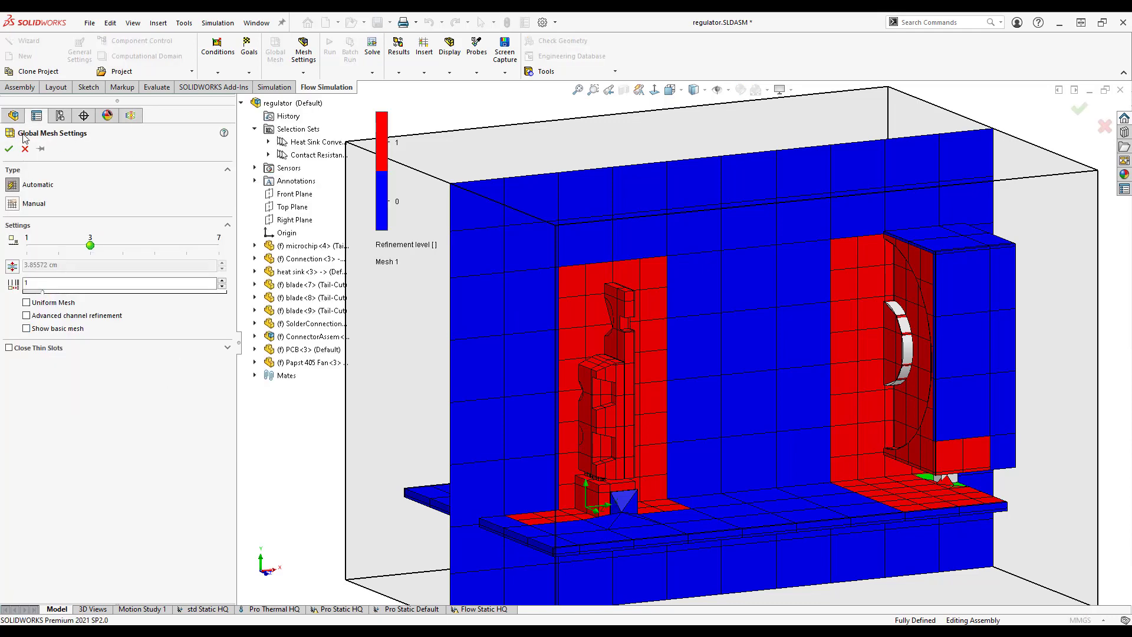
left_click(25, 149)
Step: Hide the Mesh 1 plot and turn on the basic mesh display in the global mesh settings
right_click(61, 472)
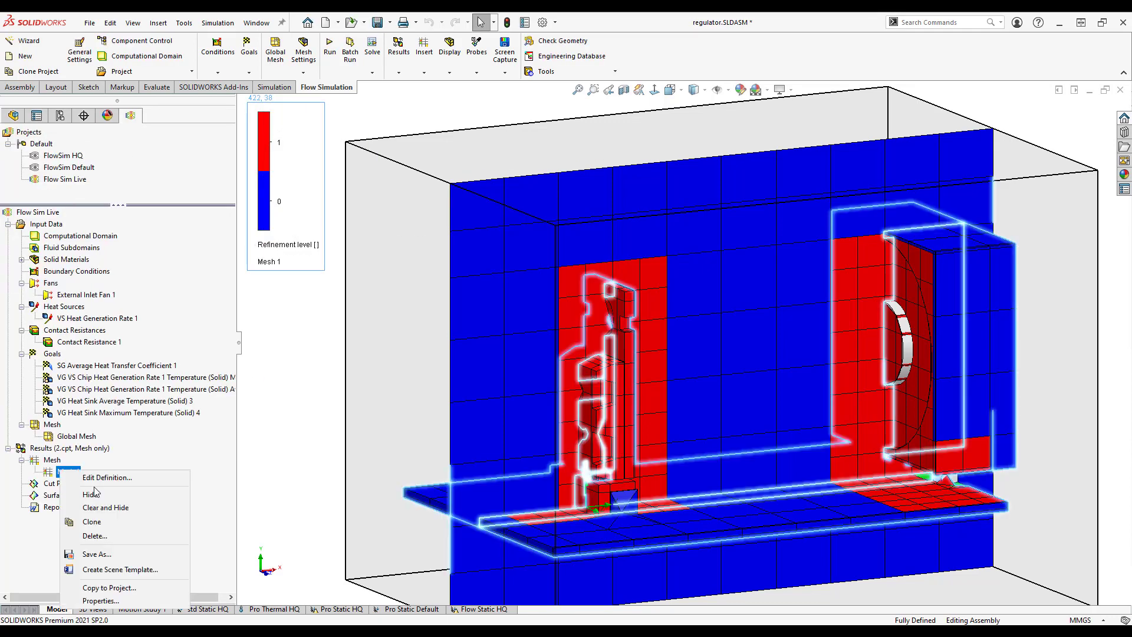
left_click(103, 493)
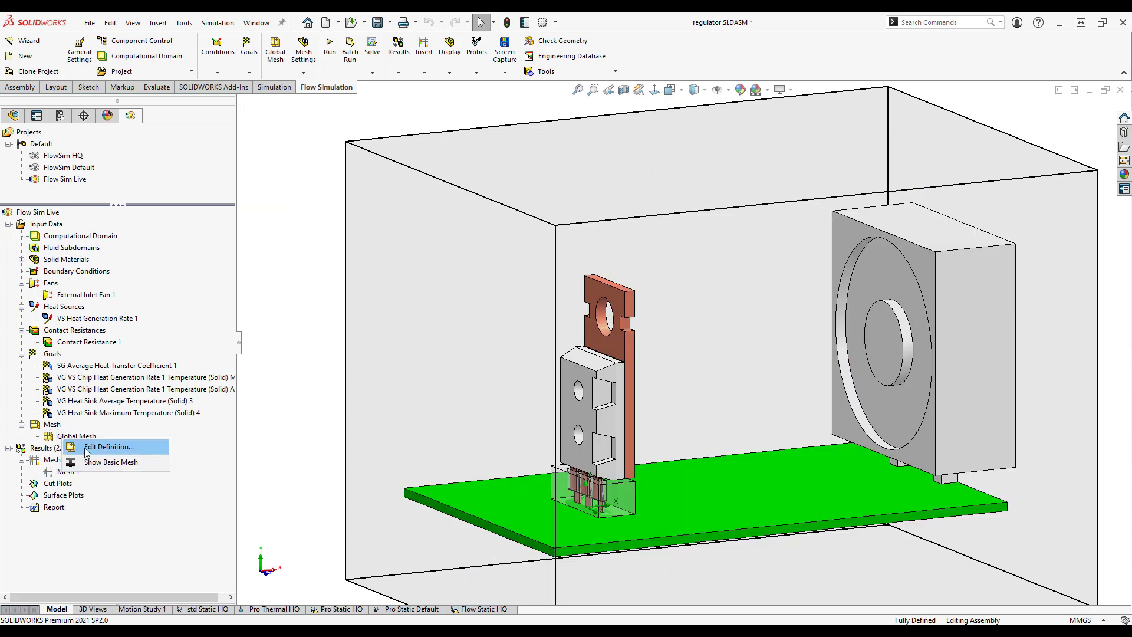
double_click(76, 436)
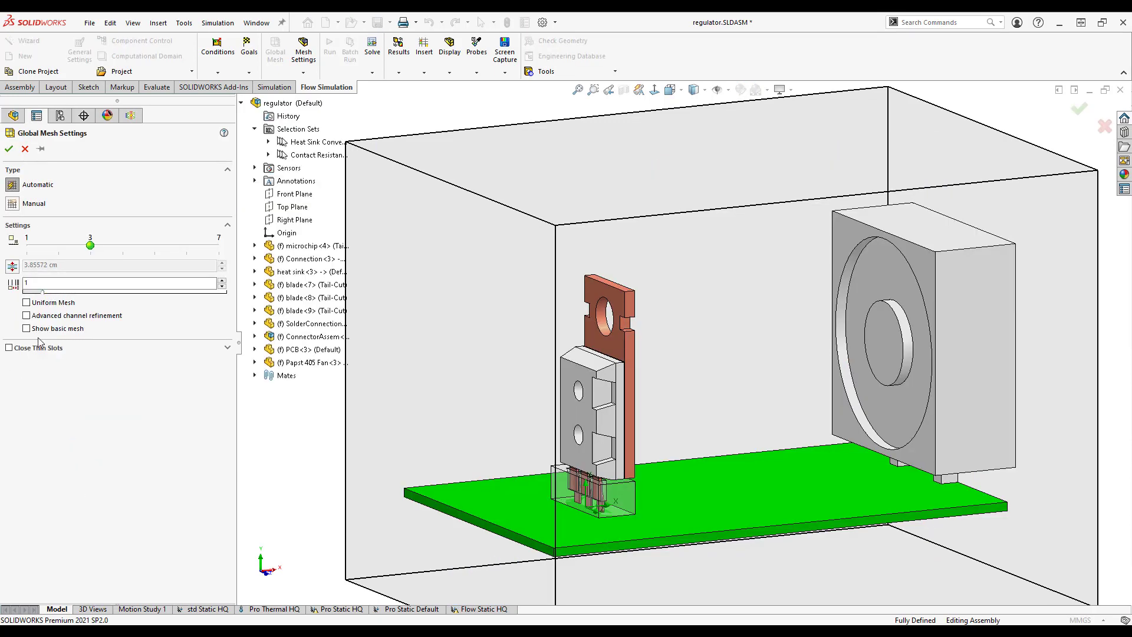
left_click(64, 330)
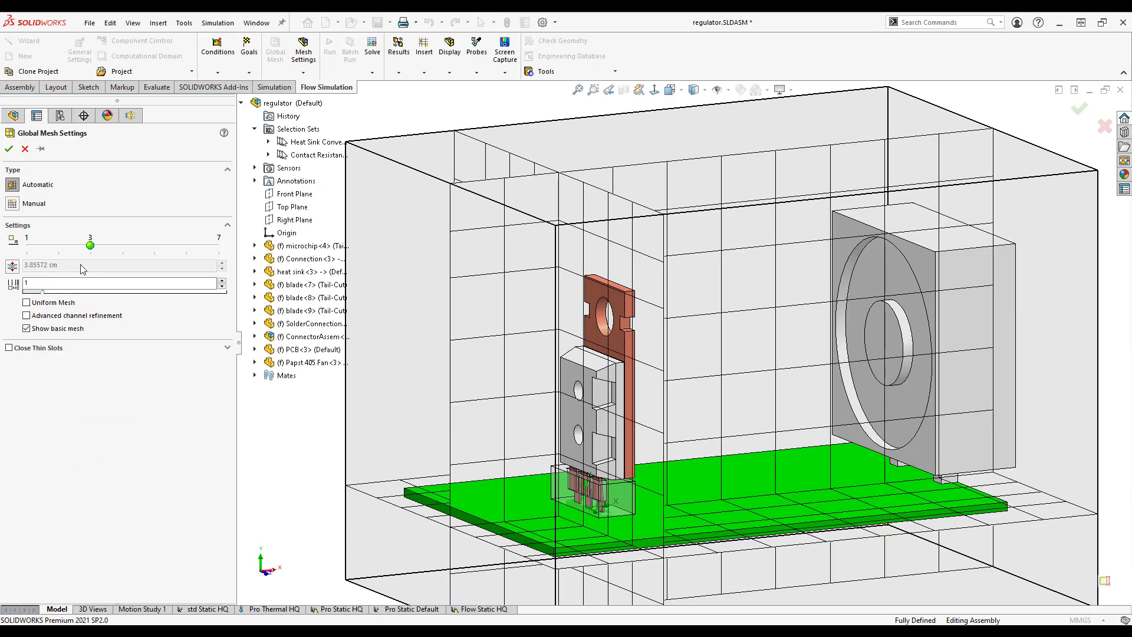
Step: Set the global mesh's level of initial mesh to 7 and accept the settings
left_click_drag(91, 247, 219, 245)
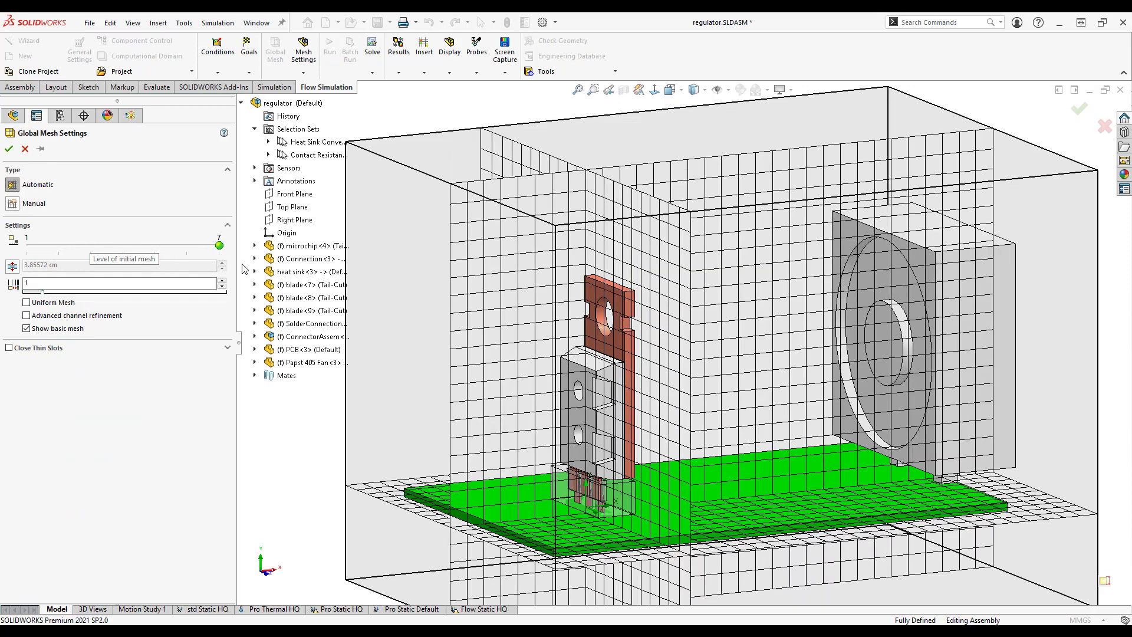
scroll(509, 348, "up", 5)
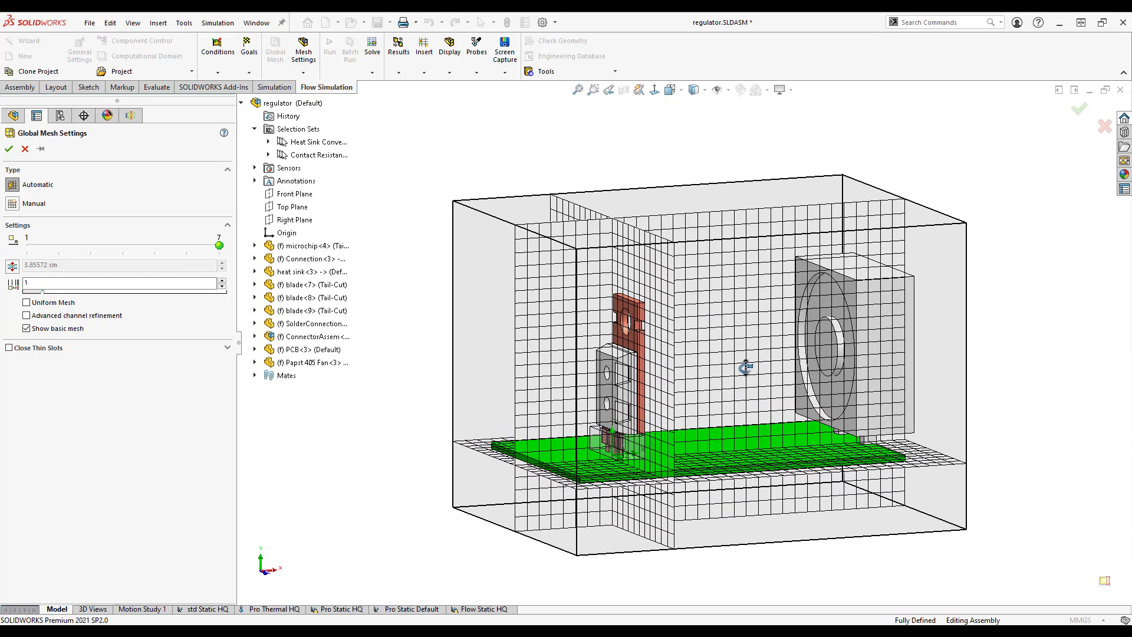
middle_click_drag(712, 348, 634, 328)
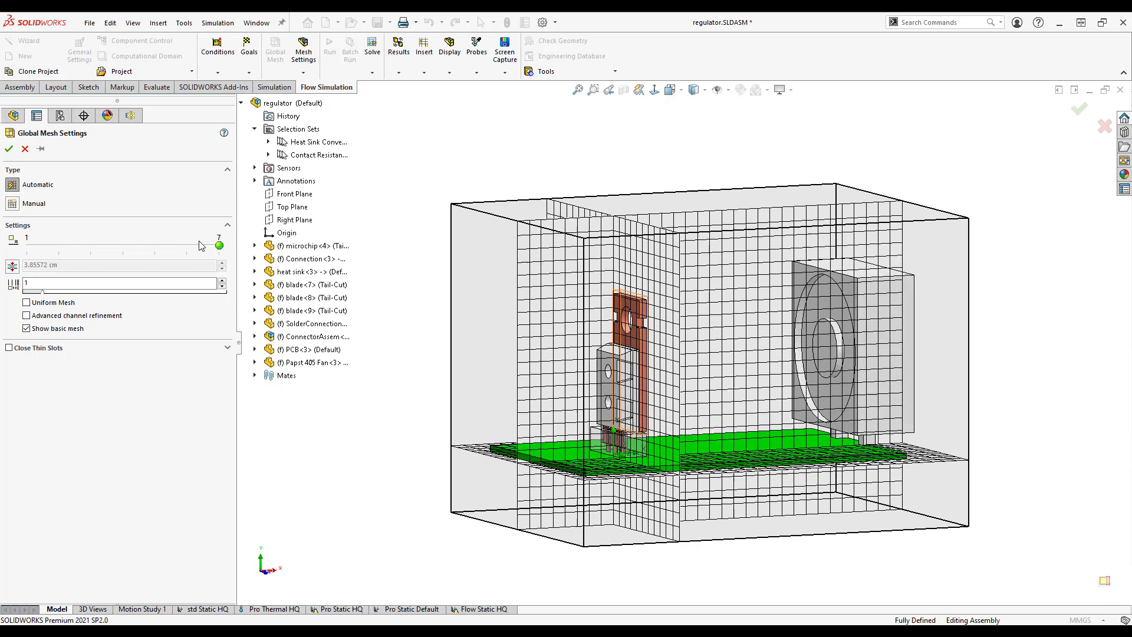
left_click(10, 149)
Step: Insert a local mesh on the microchip, Connection, heat sink, three blades, SolderConnection and ConnectorAssem components
scroll(602, 480, "up", 3)
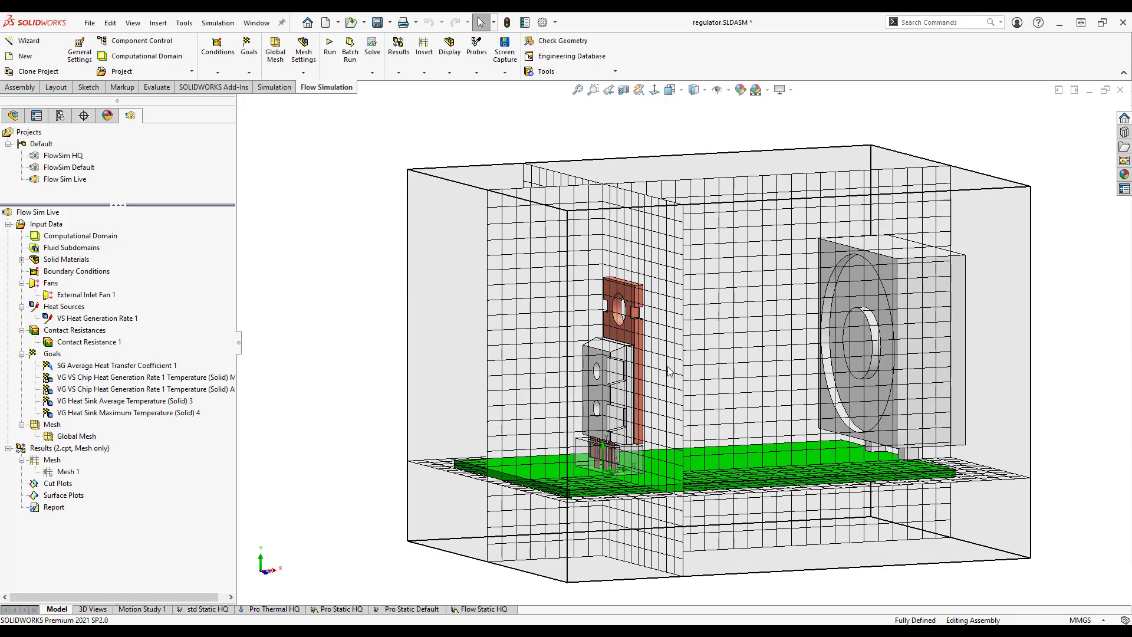
middle_click_drag(602, 481, 695, 366)
scroll(695, 365, "up", 1)
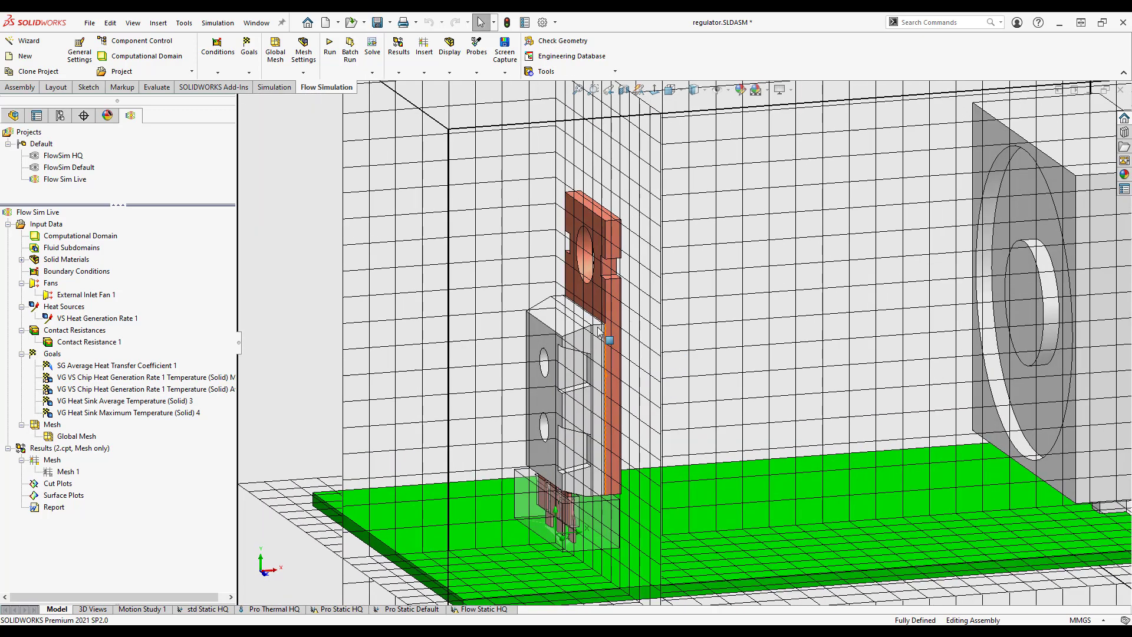
right_click(54, 428)
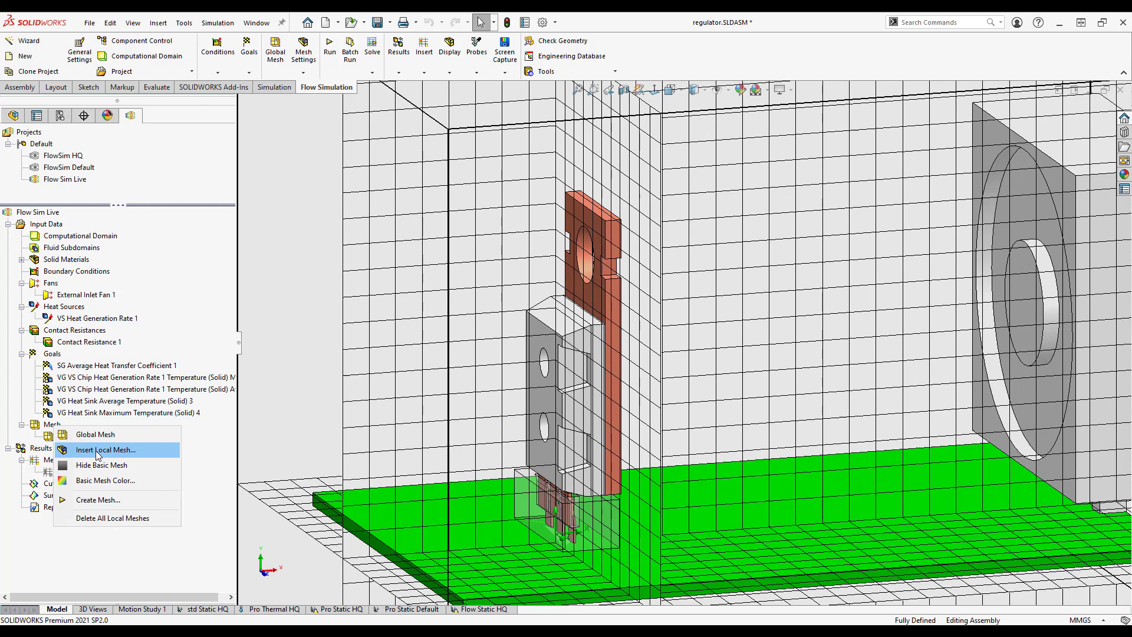
left_click(97, 450)
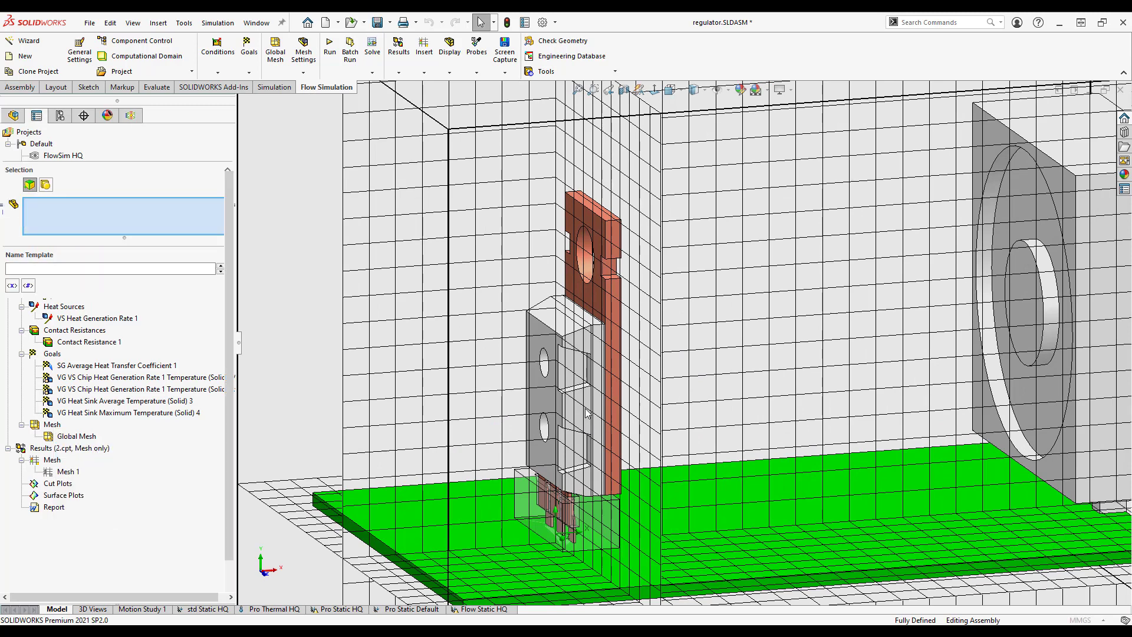
scroll(716, 365, "up", 3)
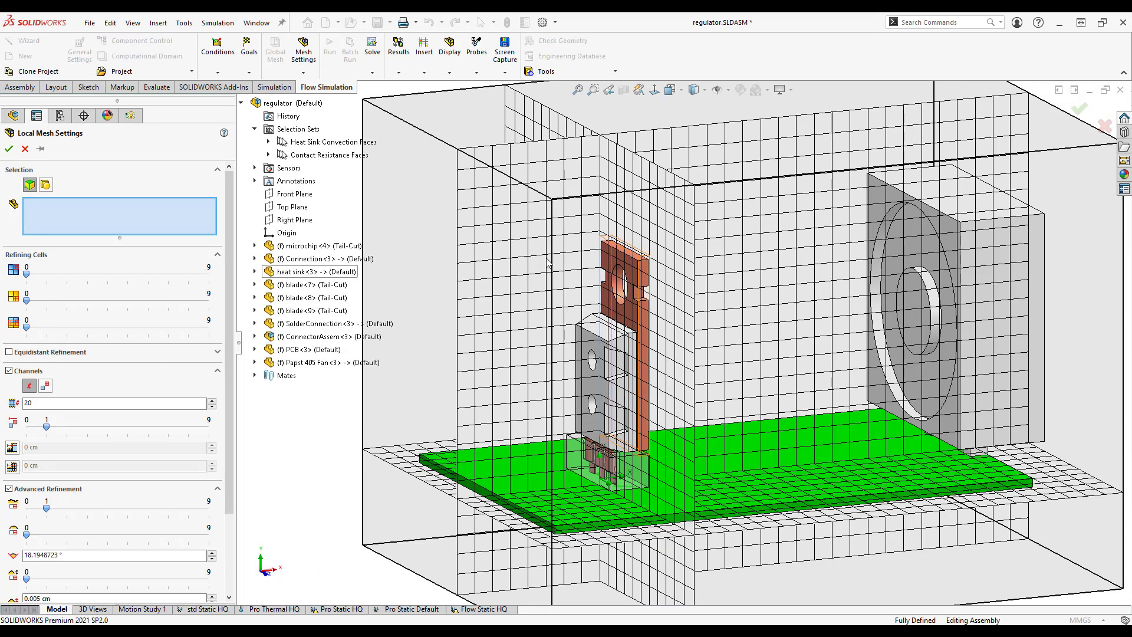
left_click(310, 246)
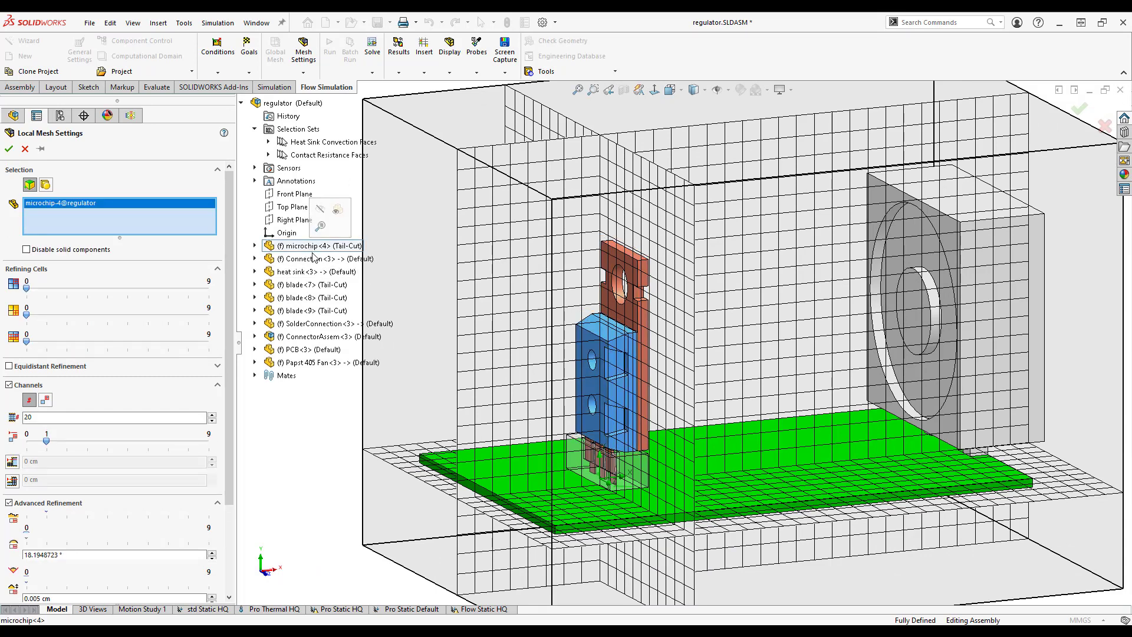
left_click(311, 260)
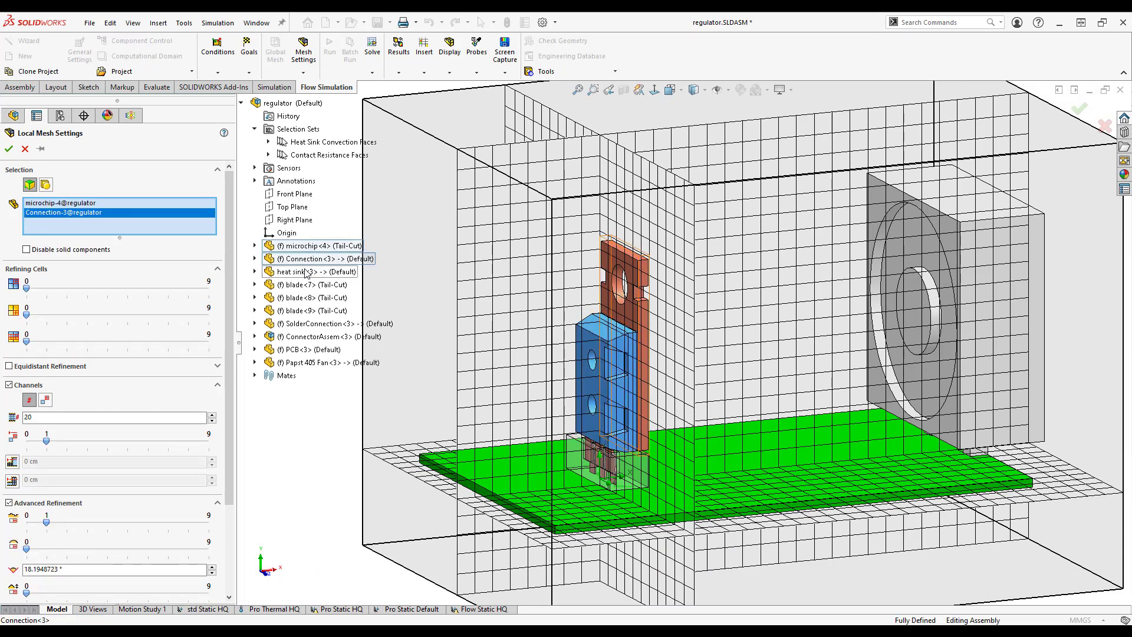
left_click(312, 340, "shift")
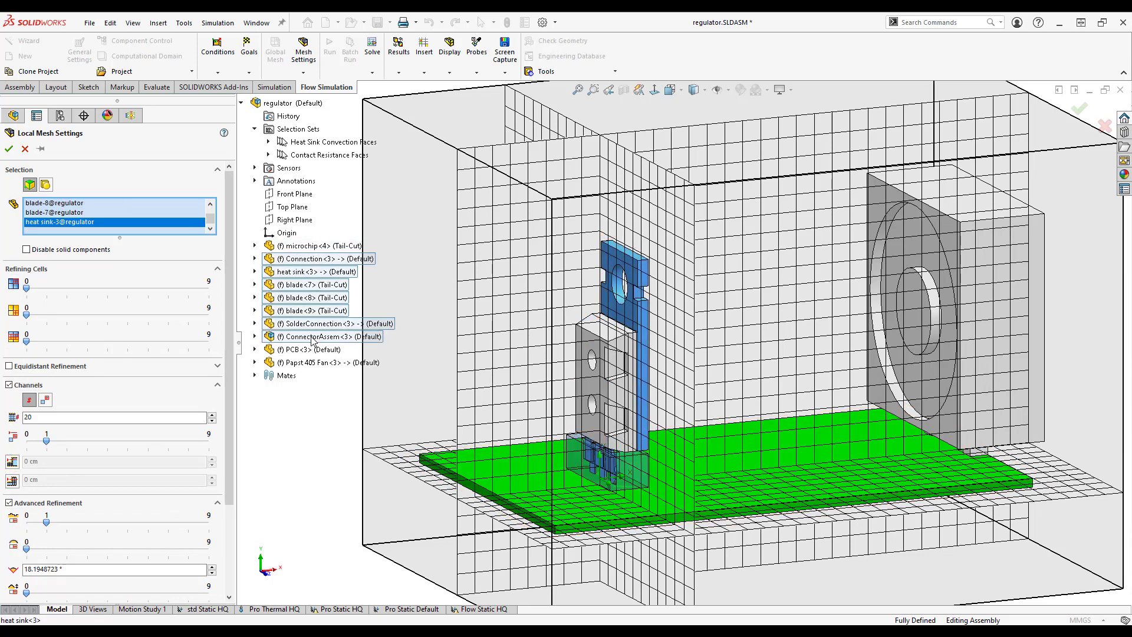
left_click(313, 247, "ctrl")
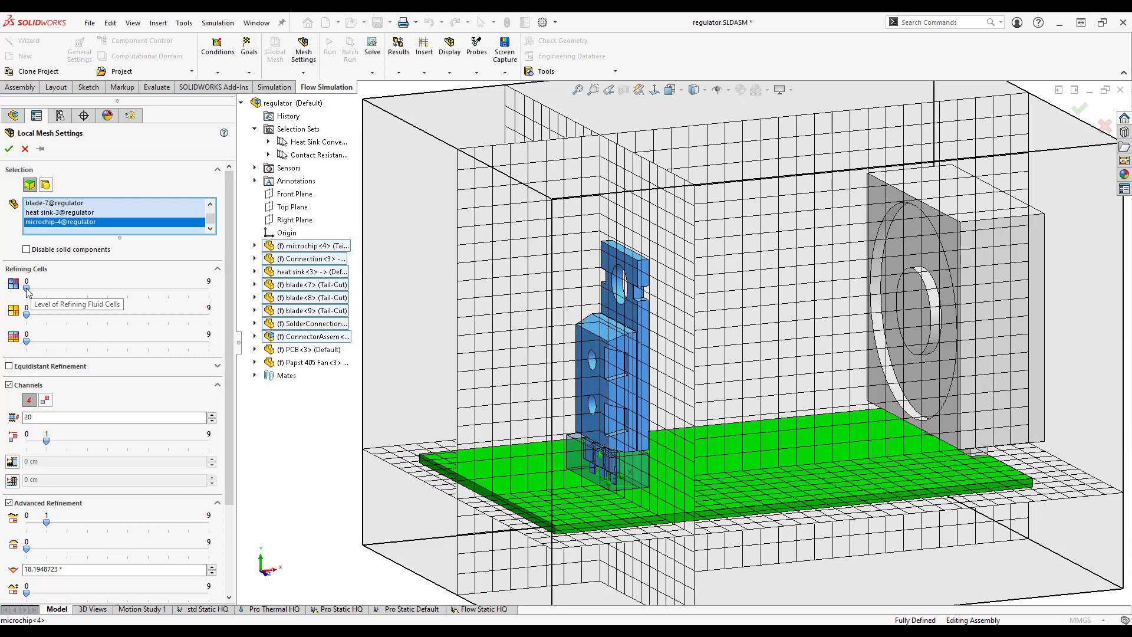
Step: Set the local mesh refining levels to 2 for fluid cells, solid cells and cells at the fluid/solid boundary
left_click_drag(26, 288, 66, 314)
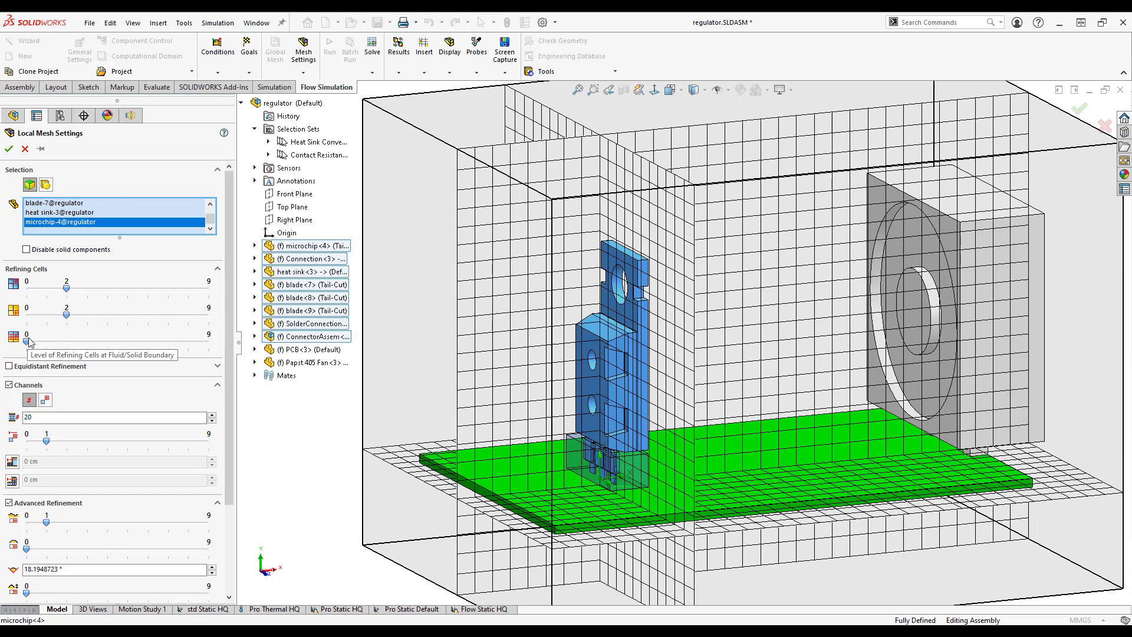
left_click_drag(27, 340, 66, 340)
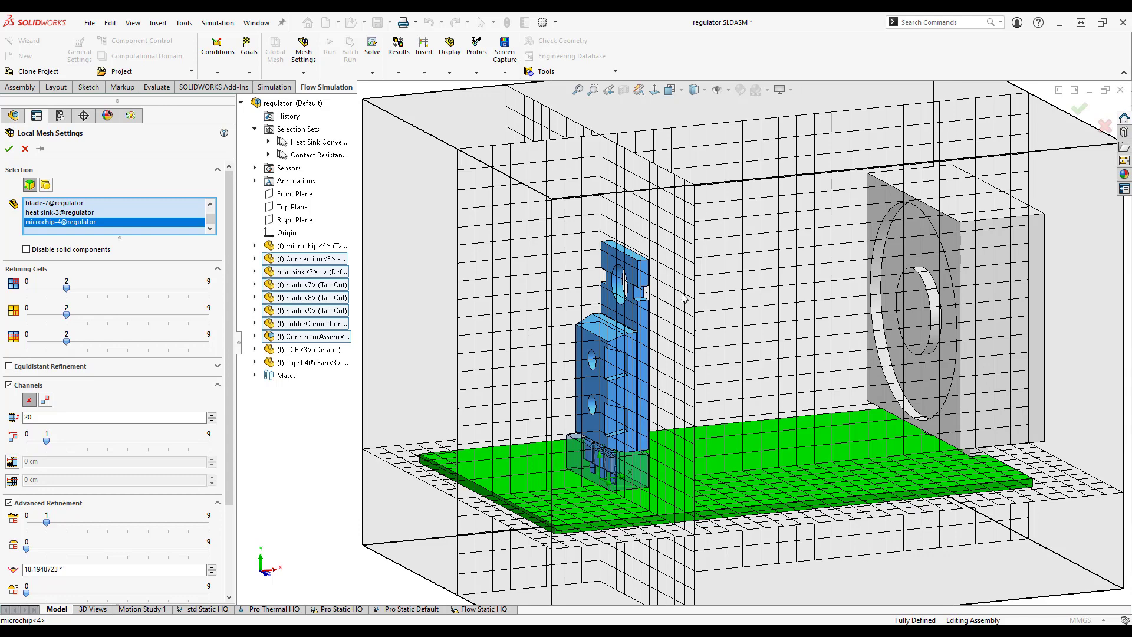
mouse_move(700, 337)
middle_mouse_down()
mouse_move(671, 334)
mouse_move(690, 329)
middle_mouse_up()
Step: Set the local mesh's small solid feature refinement level to 4, curvature level to 3 and curvature criterion to 30°, and accept it
left_click_drag(227, 293, 229, 418)
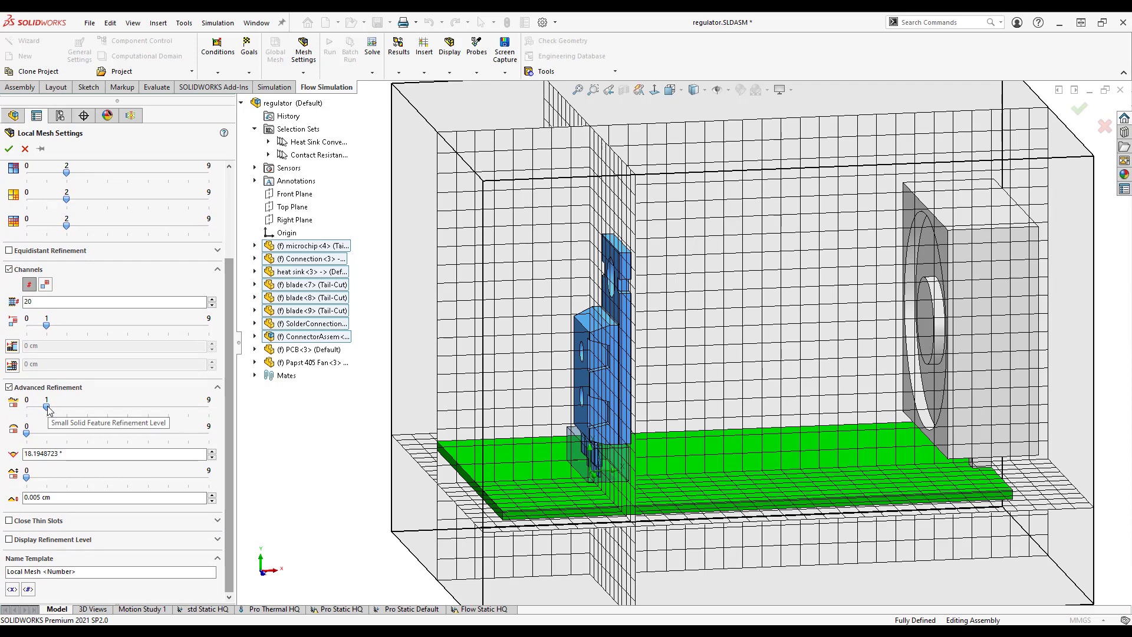
left_click_drag(47, 406, 106, 408)
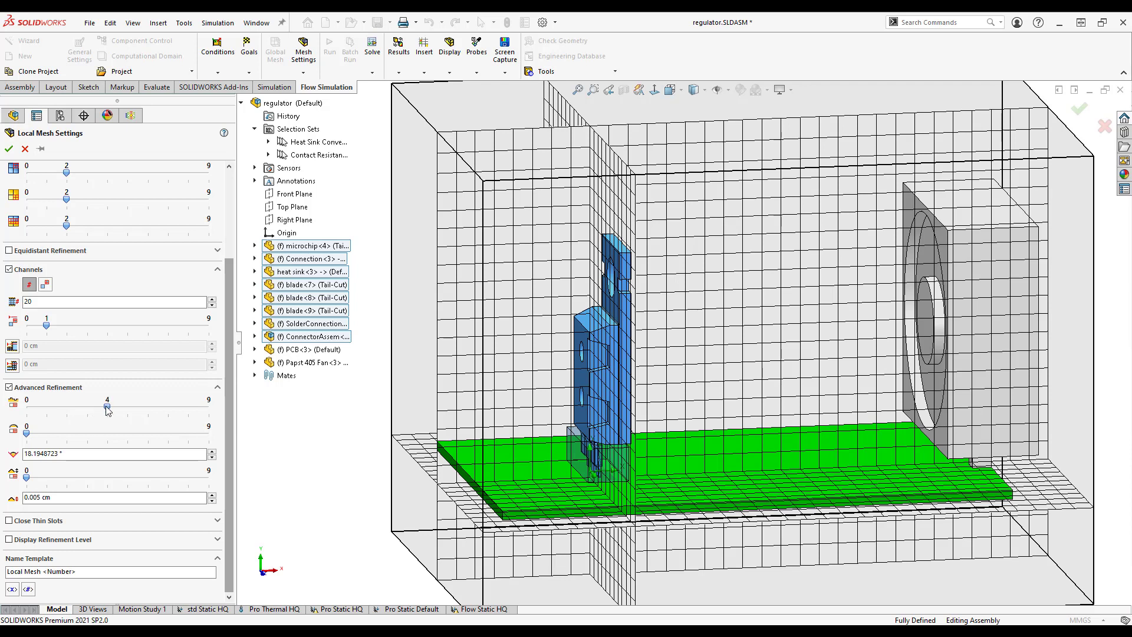
left_click_drag(26, 433, 87, 433)
left_click(56, 453)
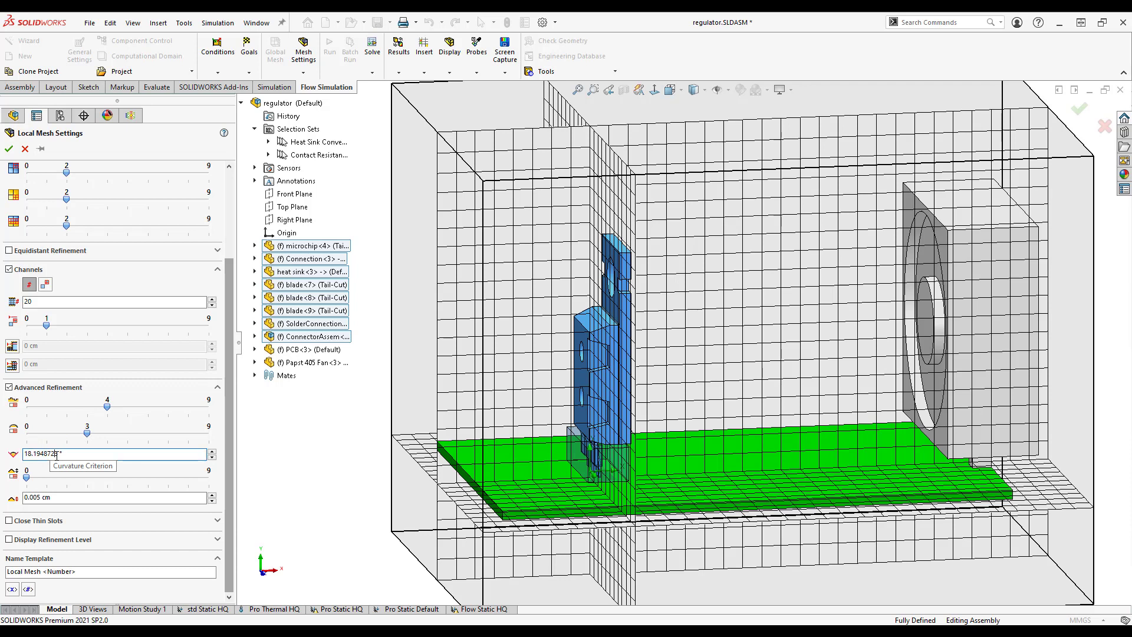
left_click_drag(41, 454, 3, 457)
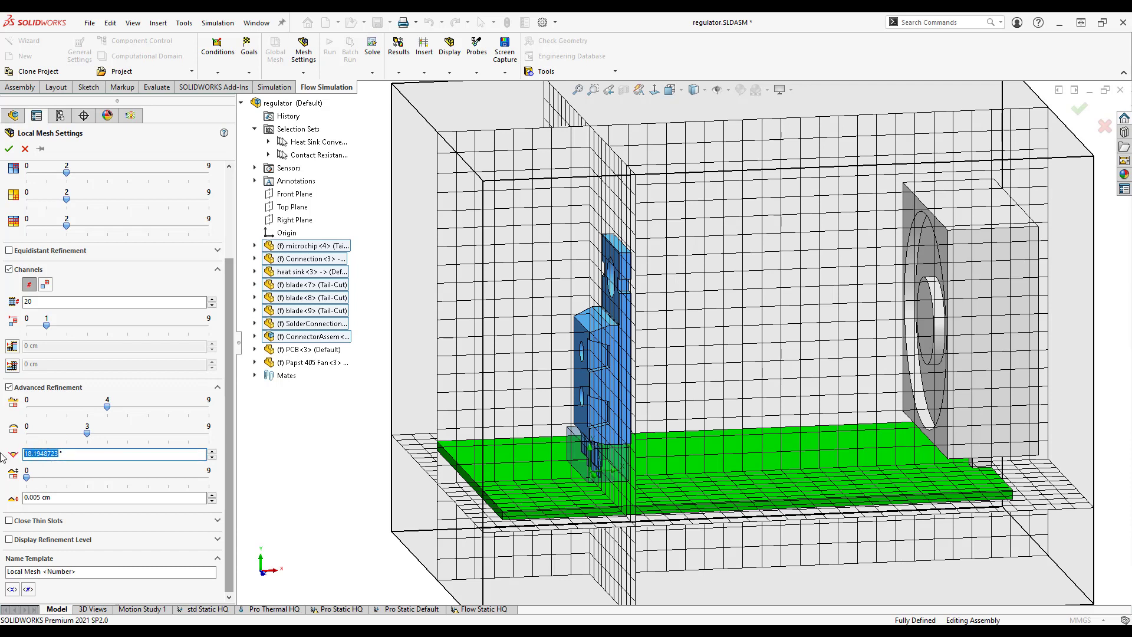
type("30")
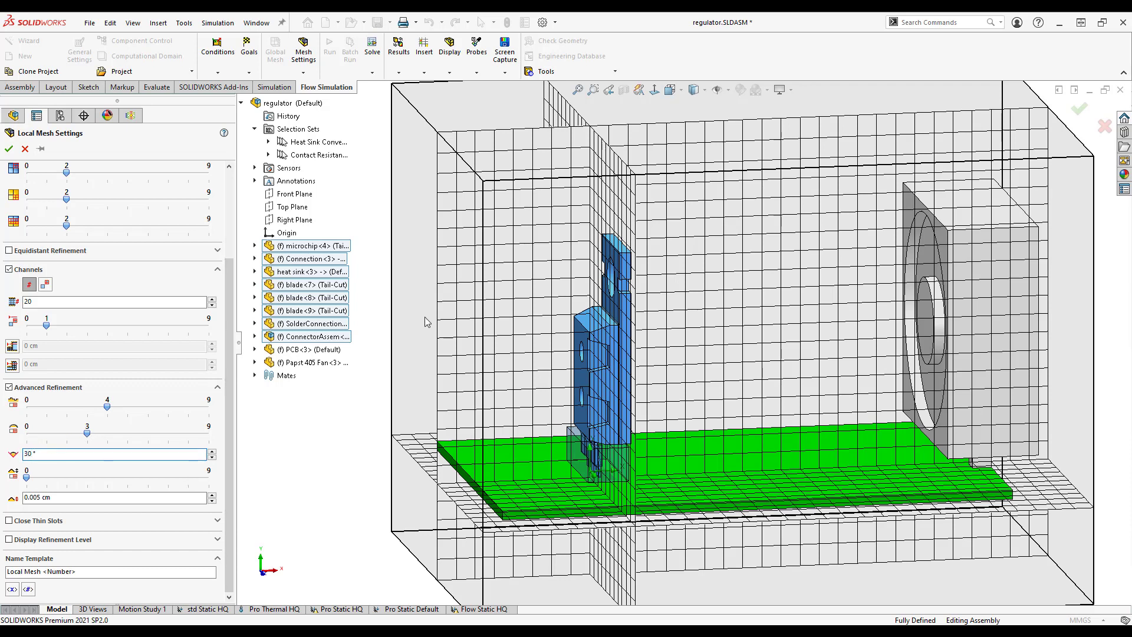
left_click(9, 148)
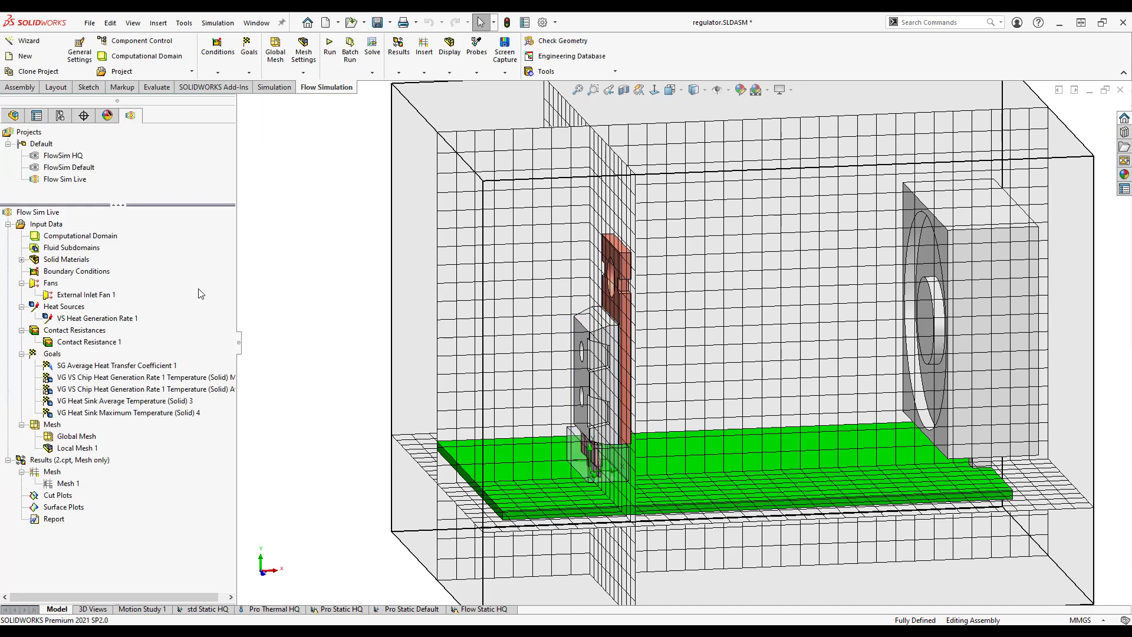
Step: Regenerate the computational mesh on this computer using all cores, with results loaded on completion
right_click(49, 424)
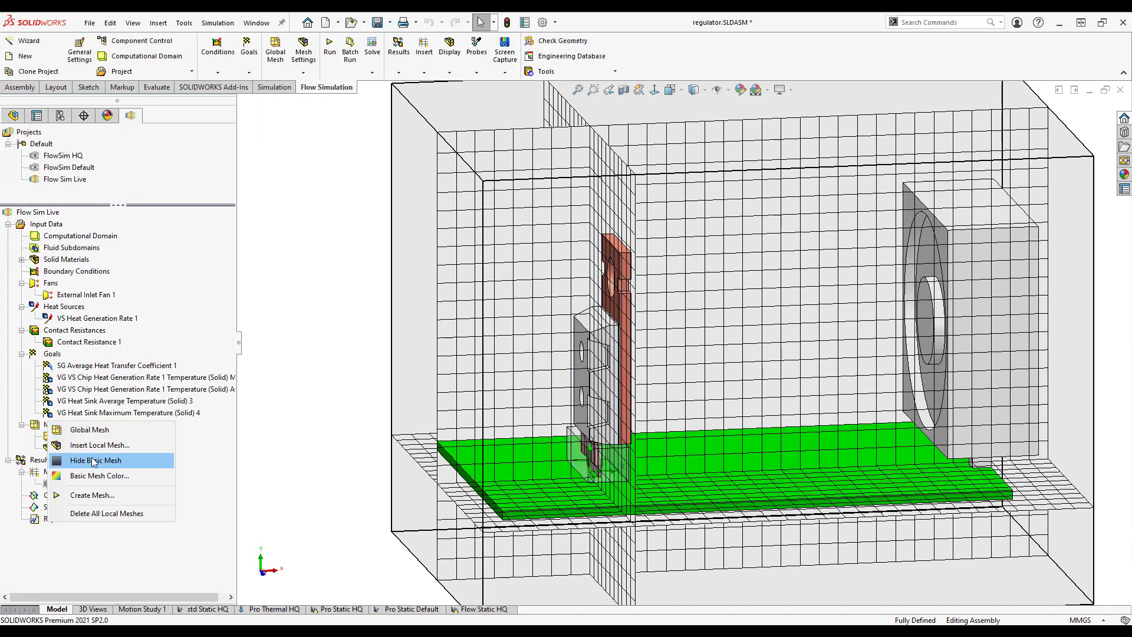
left_click(94, 494)
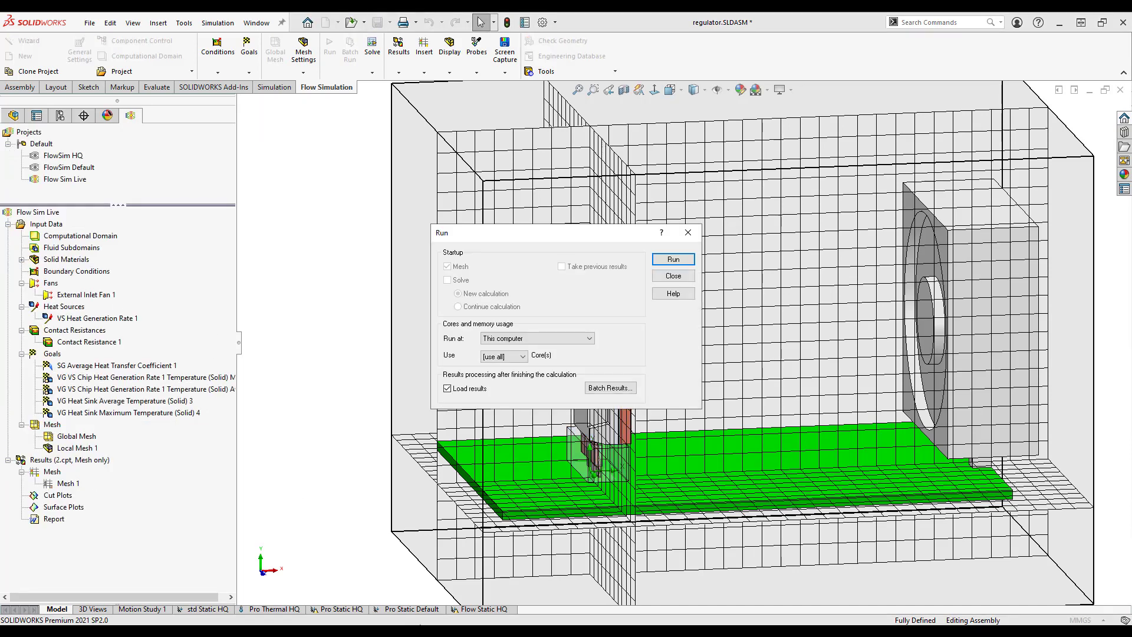
left_click(672, 259)
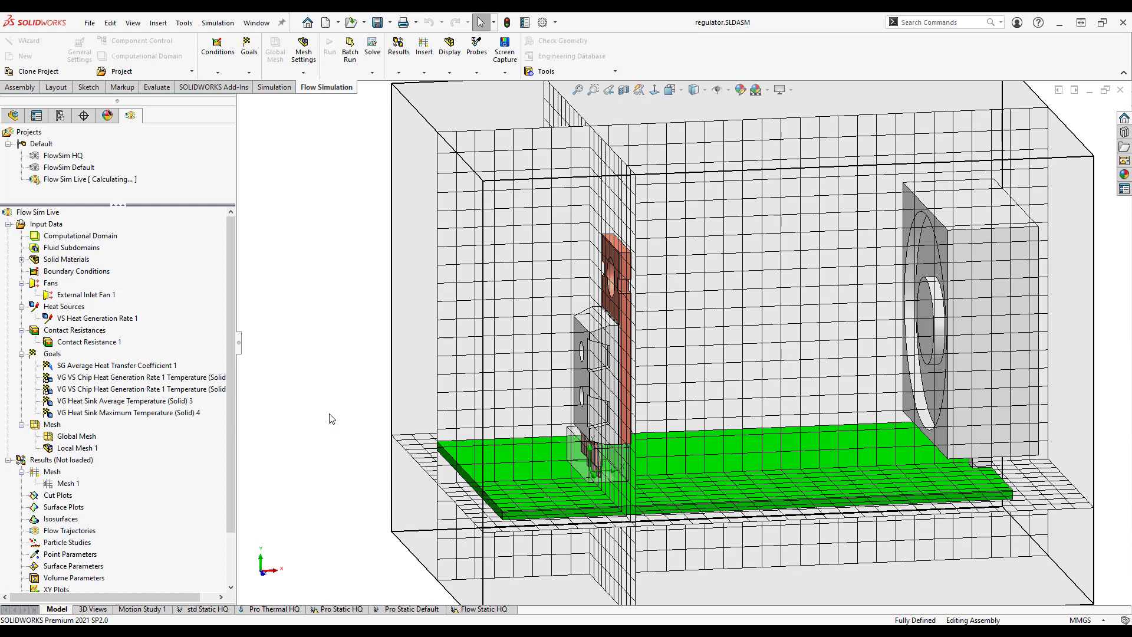
mouse_move(356, 403)
middle_mouse_down()
mouse_move(366, 398)
mouse_move(354, 405)
middle_mouse_up()
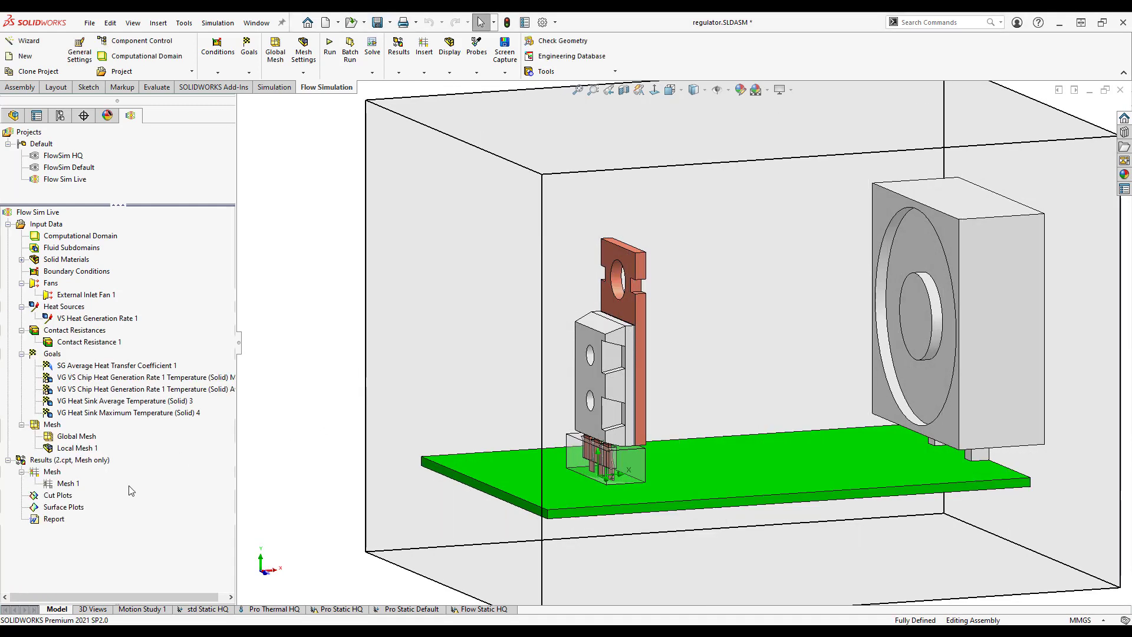
Step: Show the Mesh 1 plot and examine the refined cells around the heat sink and microchip
right_click(66, 485)
left_click(111, 499)
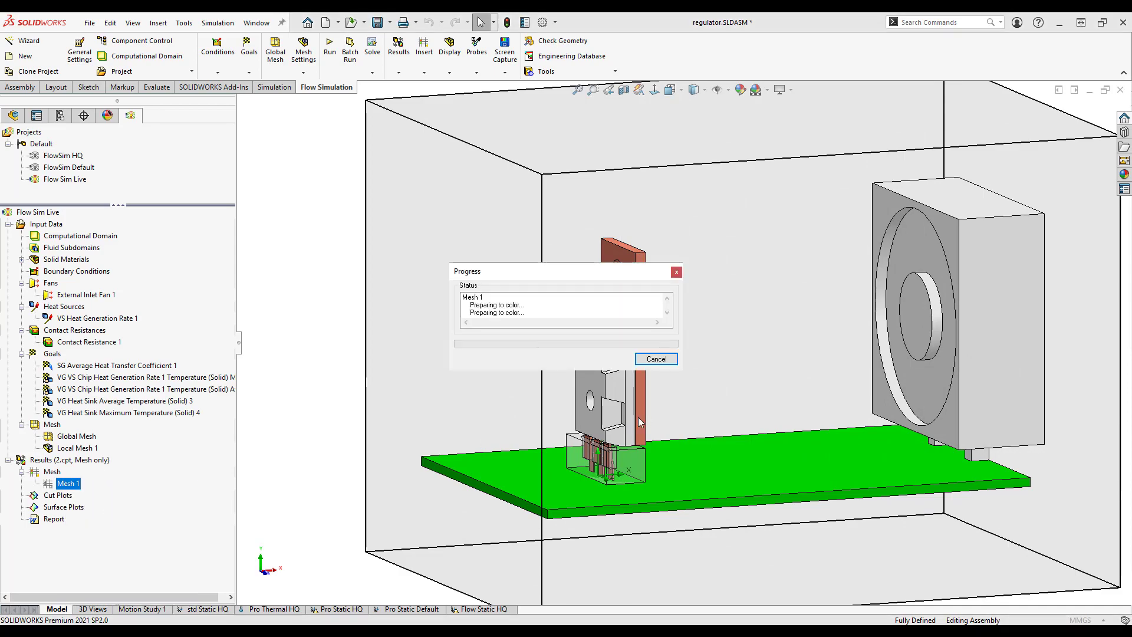
scroll(670, 356, "down", 3)
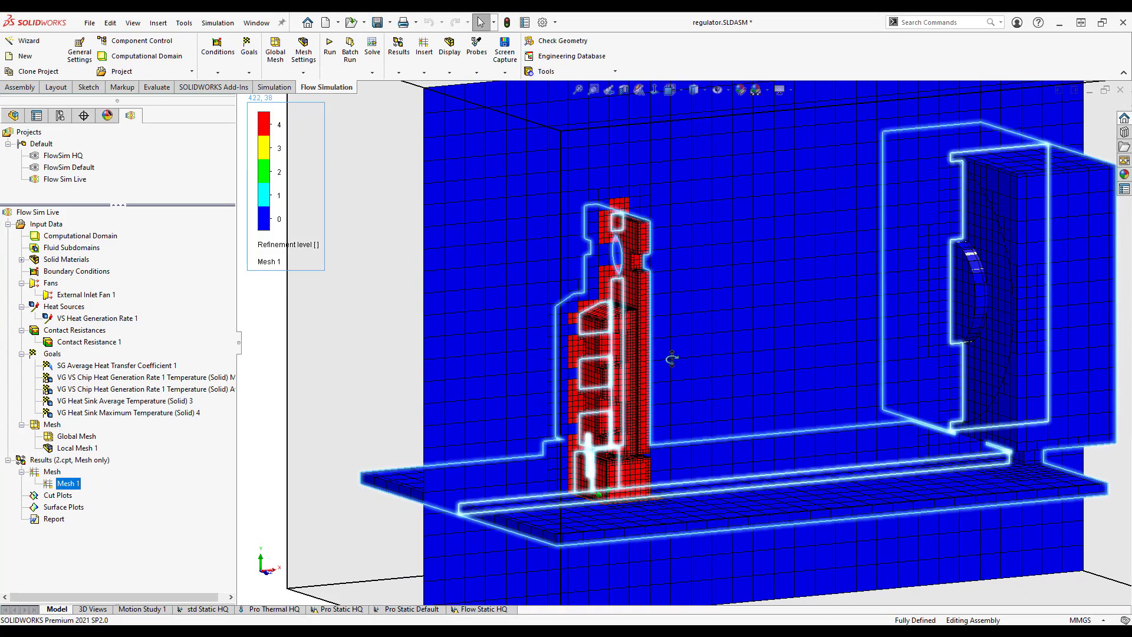
scroll(648, 260, "down", 5)
middle_click_drag(648, 260, 496, 353)
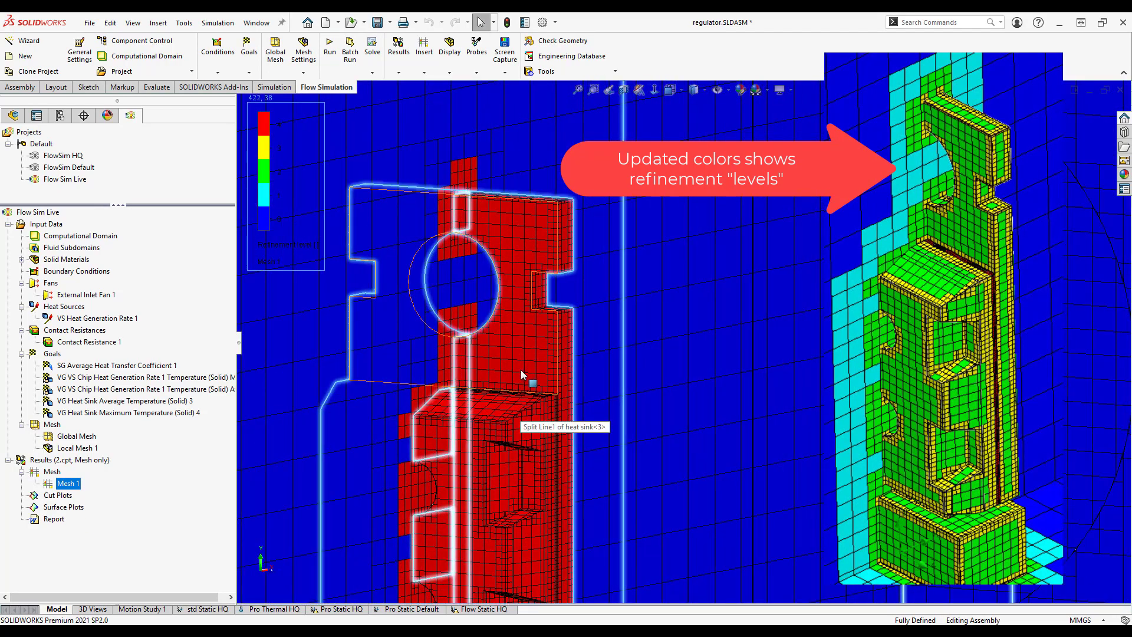
scroll(522, 385, "up", 1)
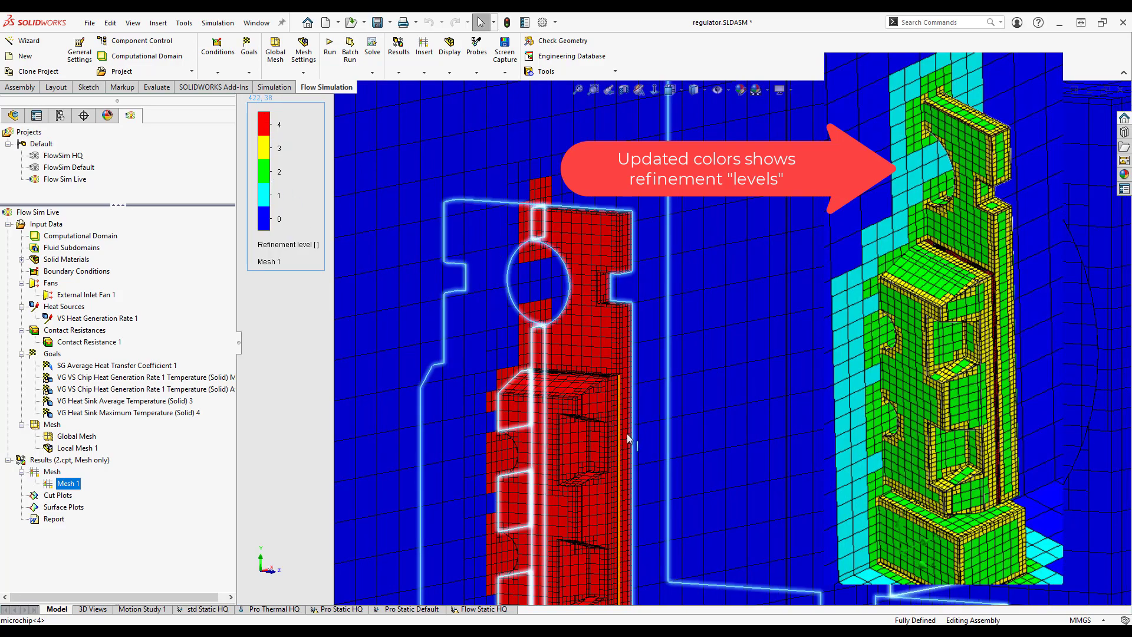
Step: Hide the Mesh 1 plot so the regulator, board and fan show as plain geometry
scroll(627, 433, "down", 2)
mouse_move(613, 432)
middle_mouse_down()
mouse_move(613, 417)
mouse_move(614, 431)
middle_mouse_up()
scroll(614, 431, "up", 4)
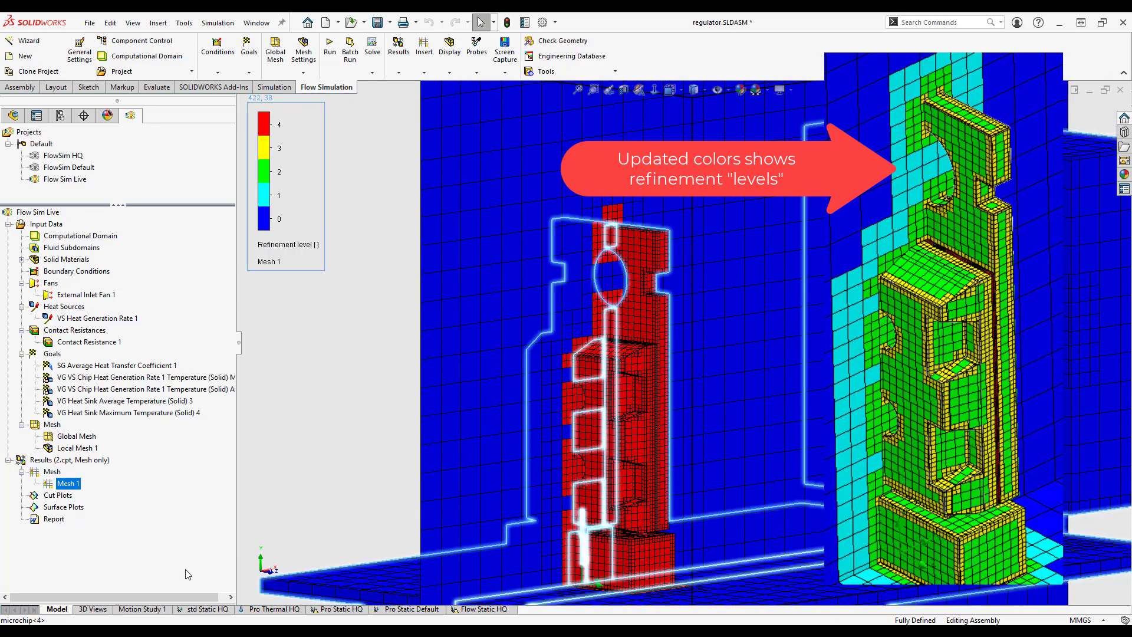
right_click(71, 483)
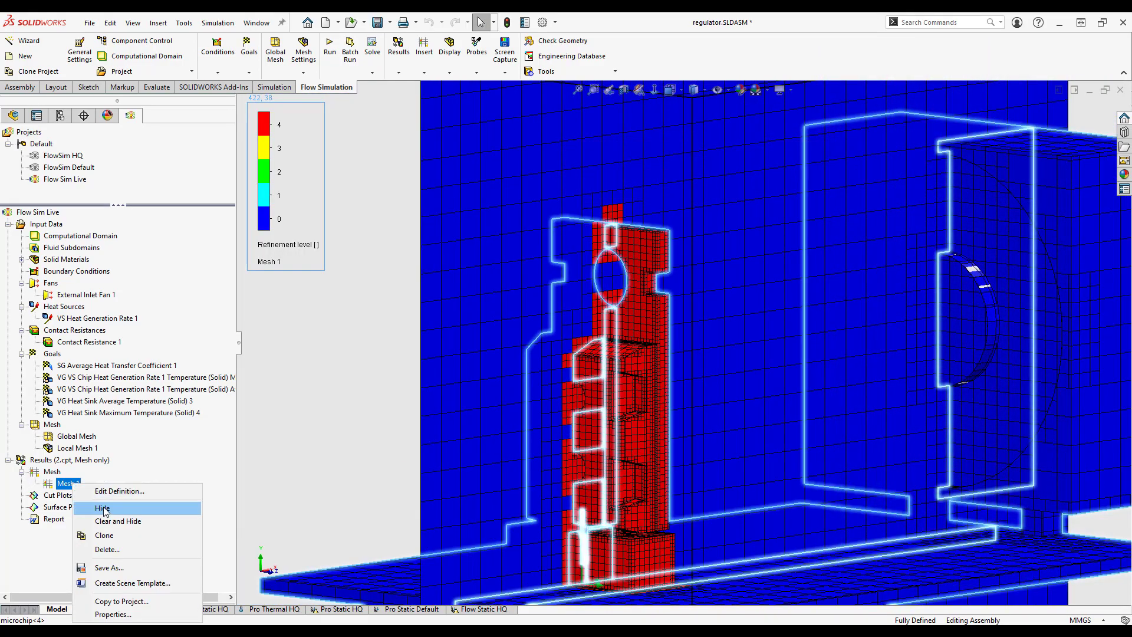
left_click(102, 508)
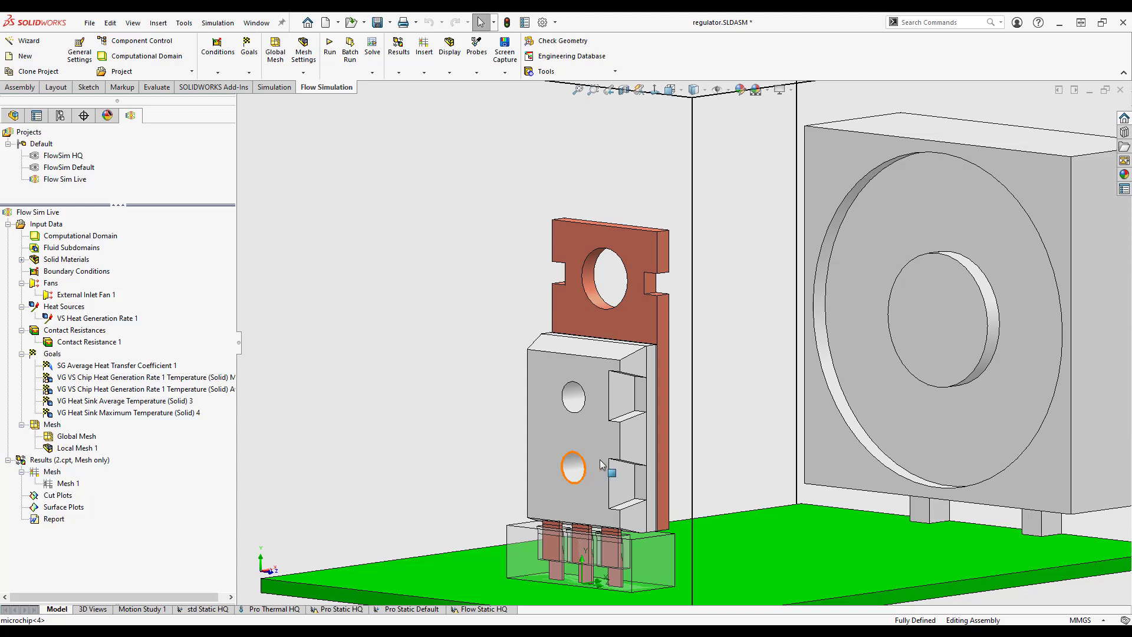
scroll(754, 345, "up", 3)
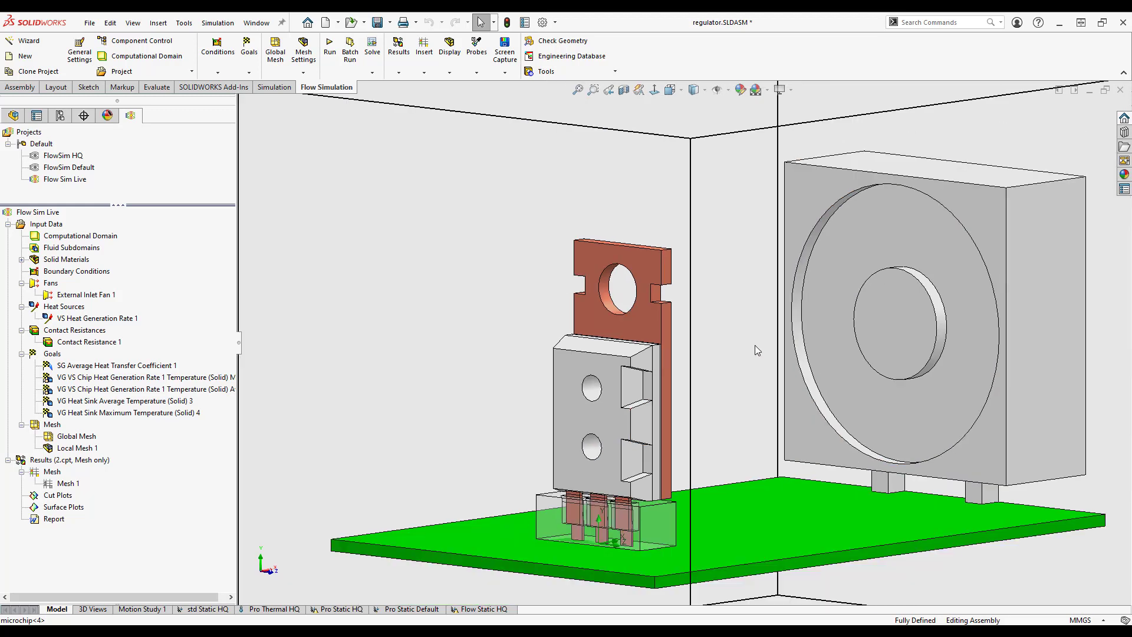
Step: Run the Flow Sim Live project as a new calculation without remeshing, on this computer with all cores and results loaded on completion
right_click(40, 213)
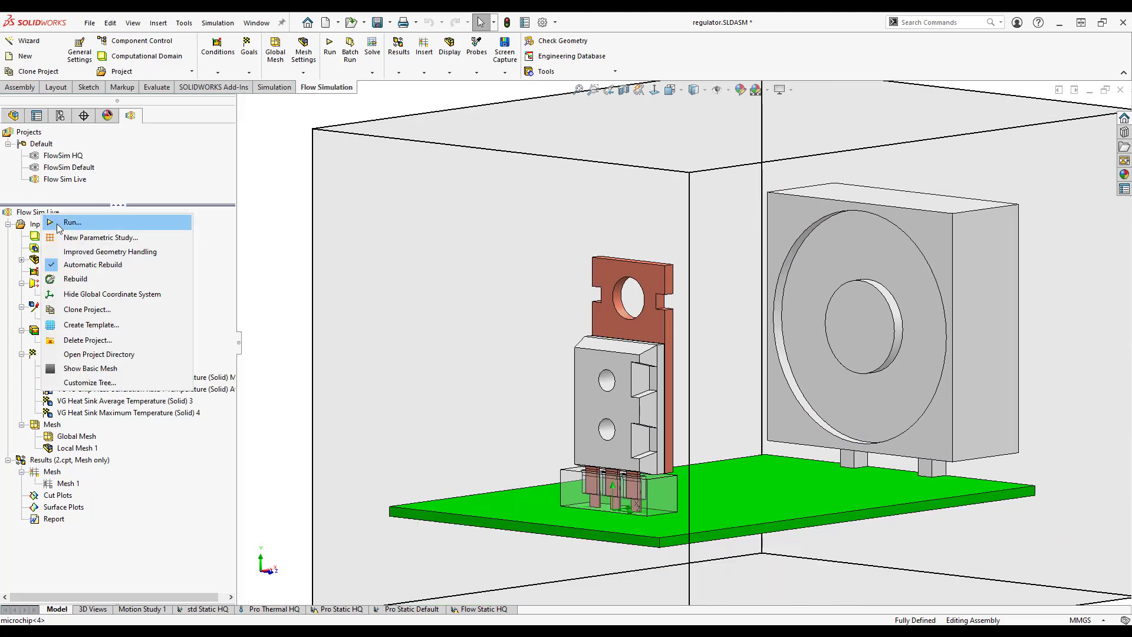
left_click(57, 224)
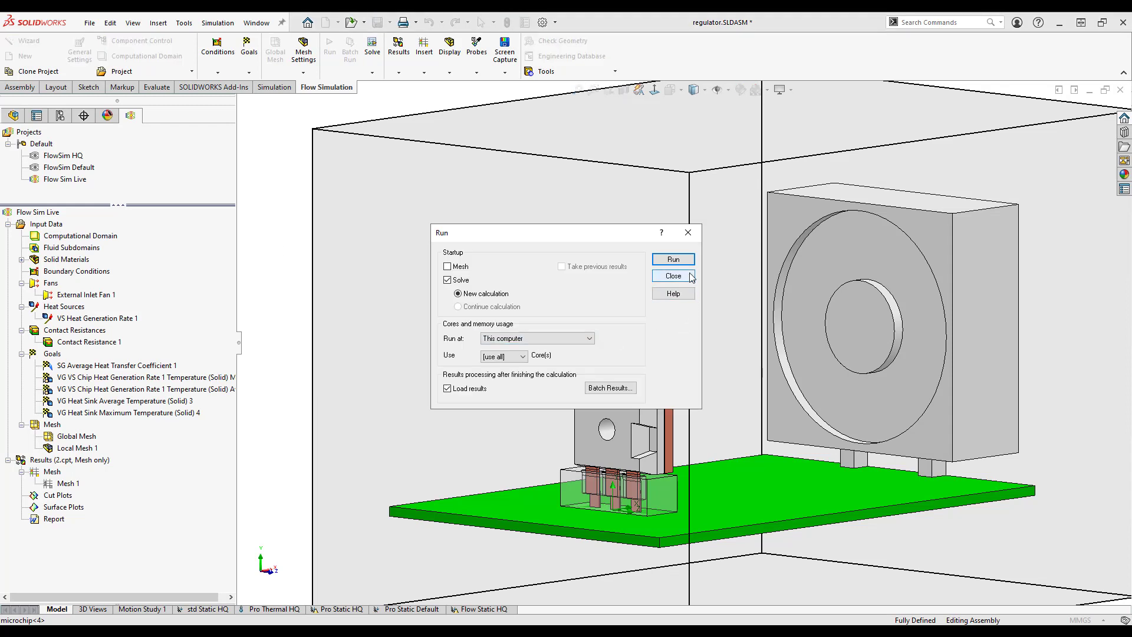
left_click(673, 259)
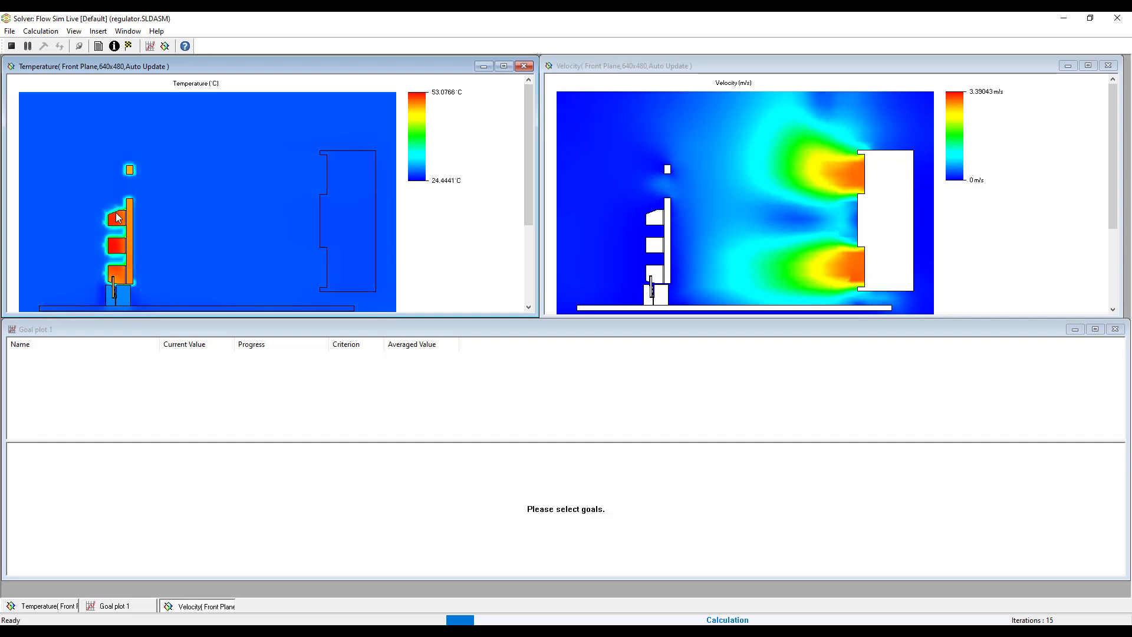
Step: Add all the project goals to Goal plot 1 in the solver monitor
left_click(211, 329)
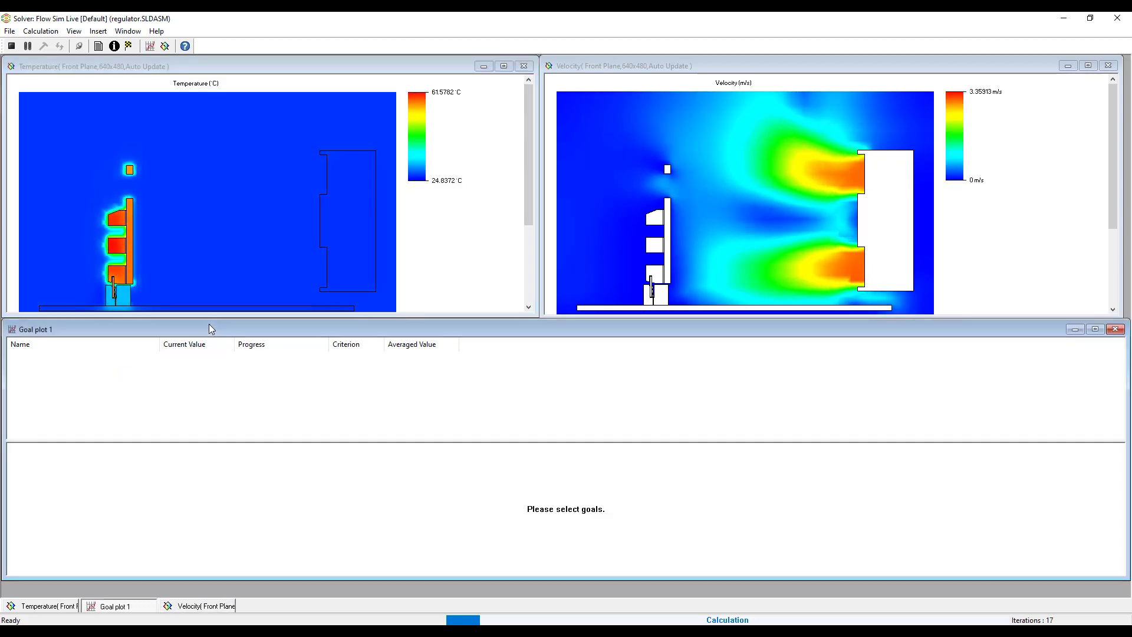
right_click(217, 403)
left_click(239, 412)
left_click(450, 278)
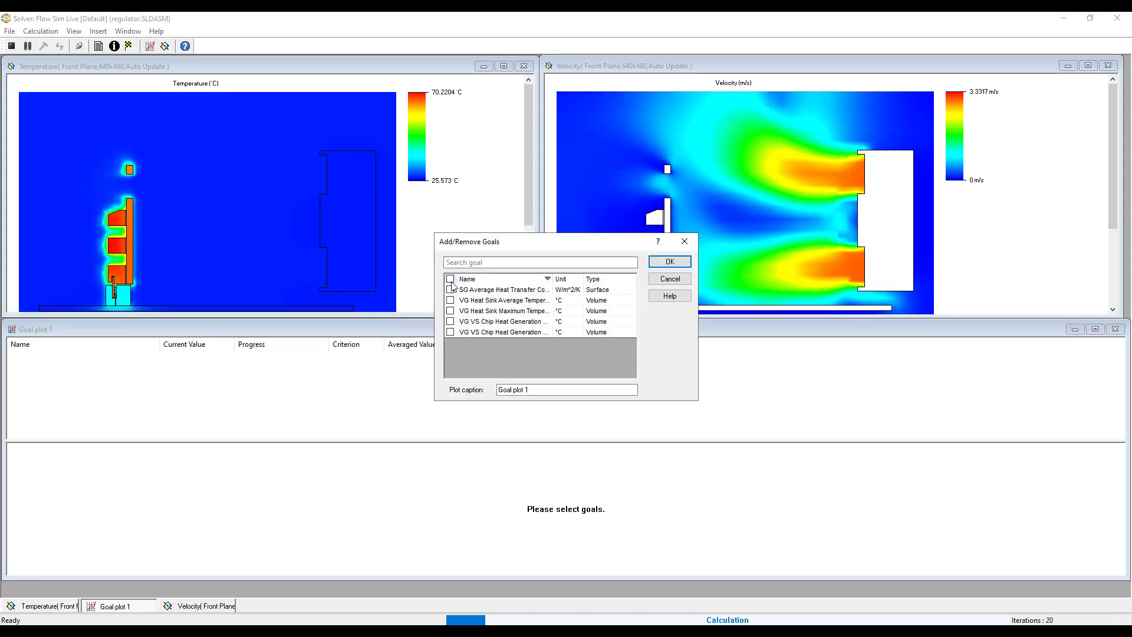
left_click(654, 262)
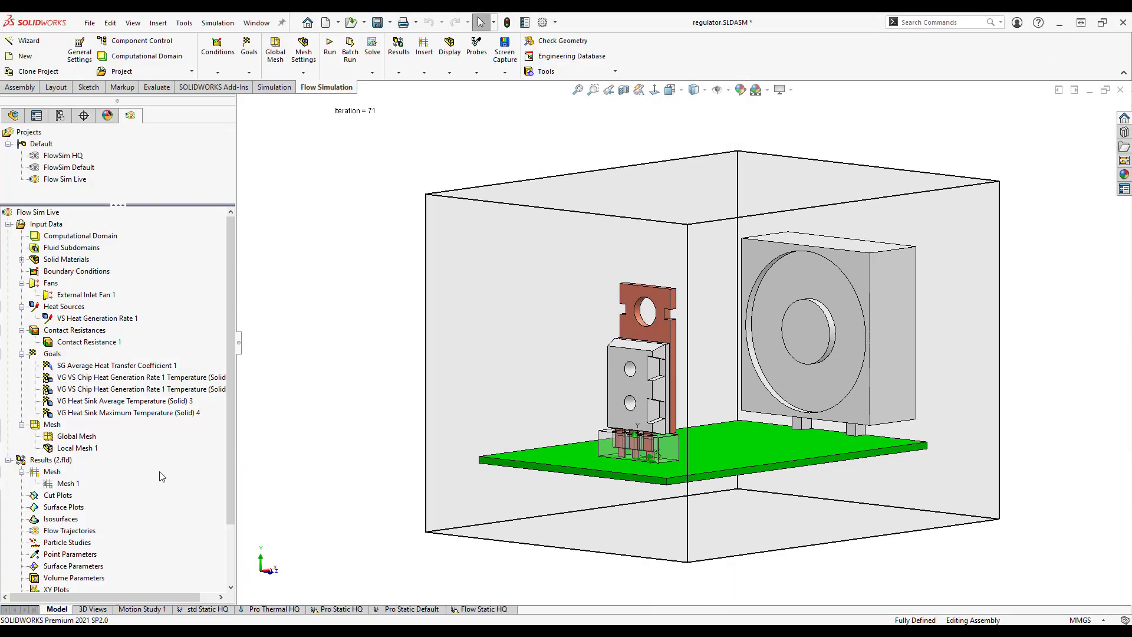
Step: Create a surface plot on all faces showing Temperature (Solid) contours
left_click_drag(228, 424, 228, 474)
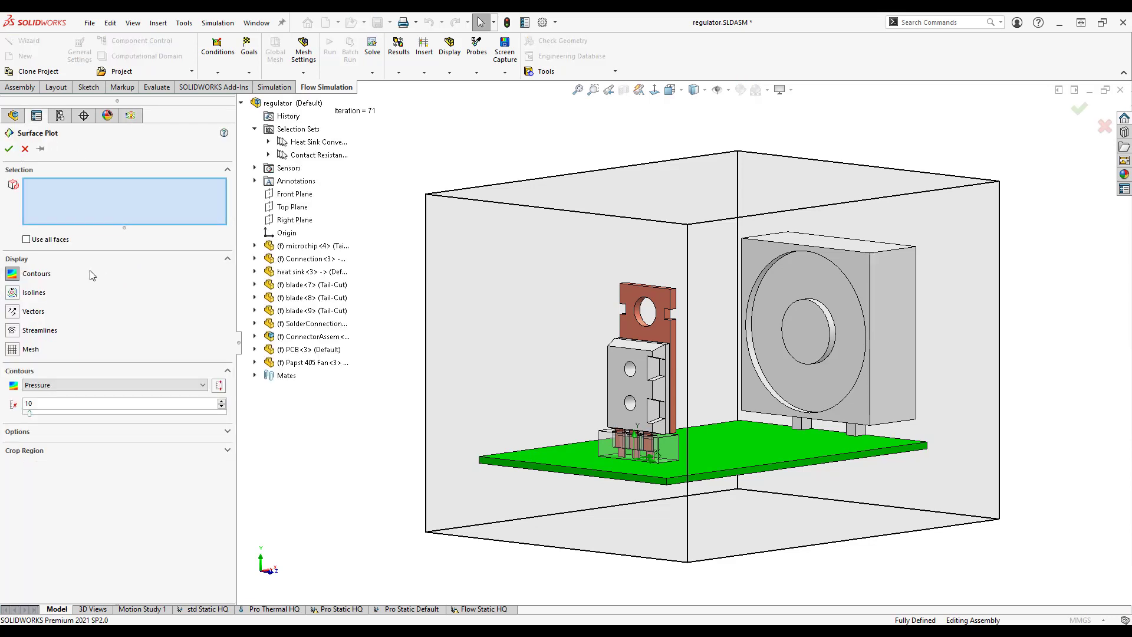
left_click(27, 239)
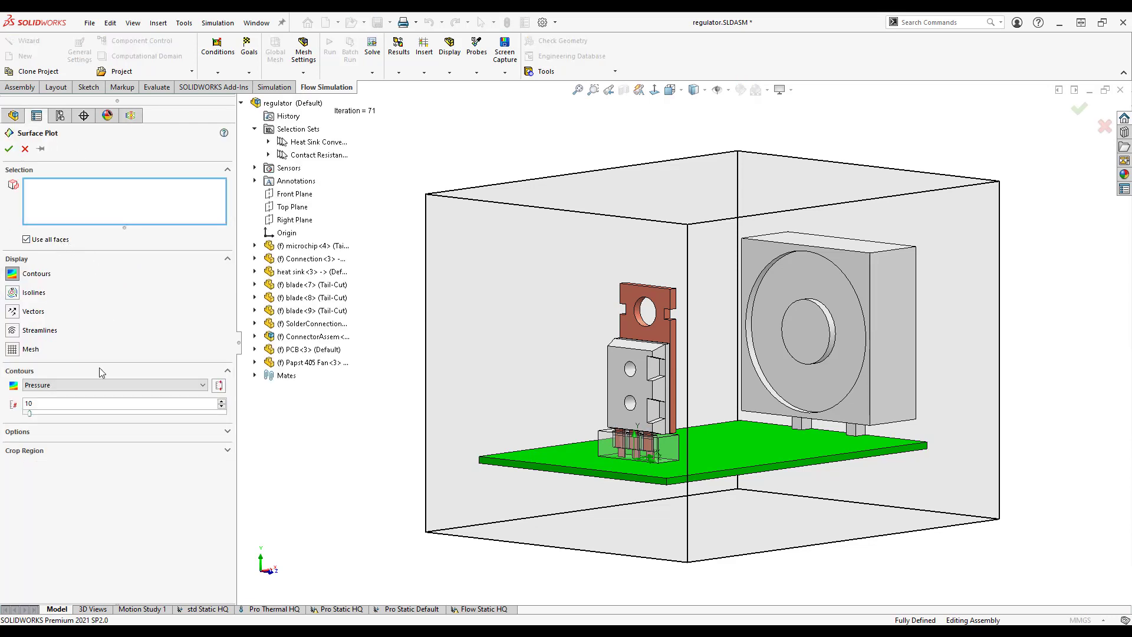
left_click(83, 385)
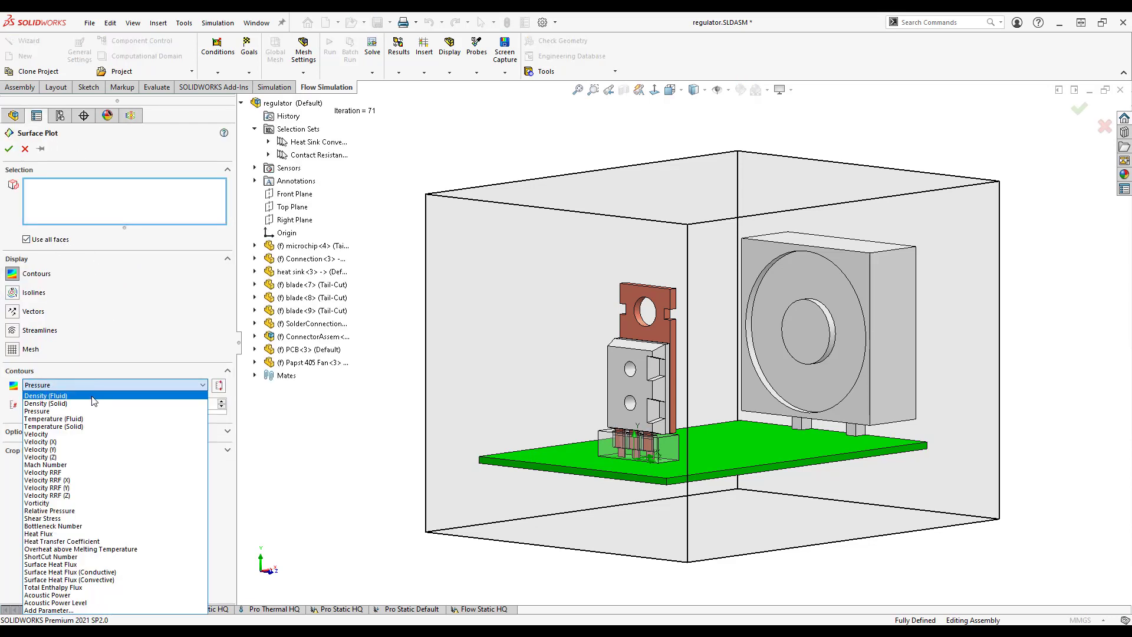
left_click(93, 426)
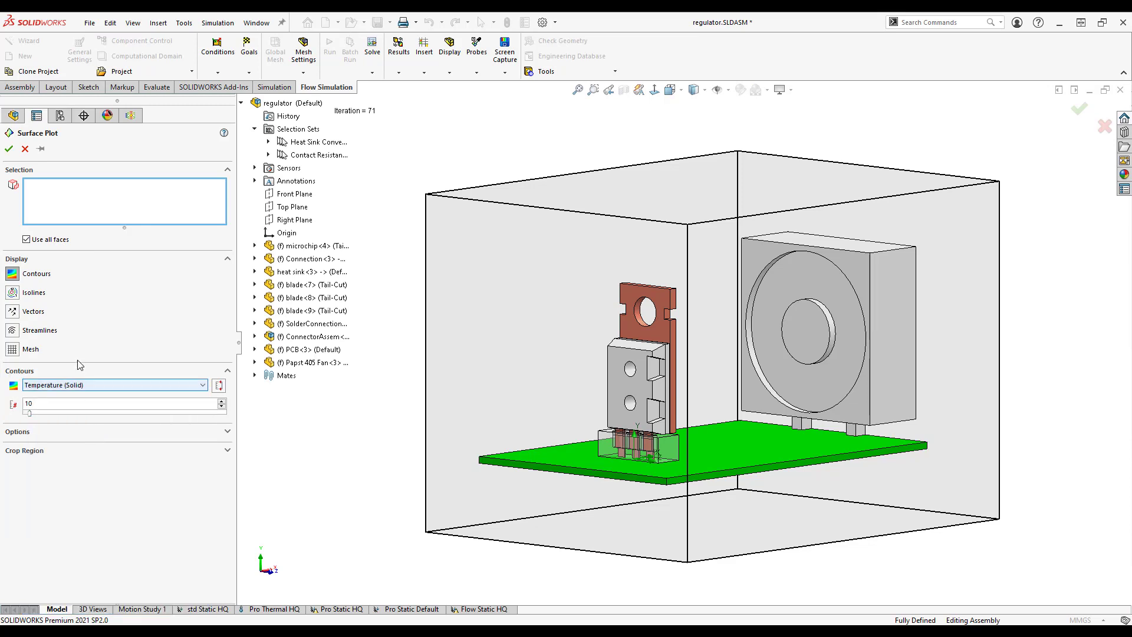
left_click(9, 149)
Step: Inspect the maximum on the solid temperature legend and hide the surface plot
middle_click_drag(793, 495, 663, 360)
scroll(642, 349, "down", 5)
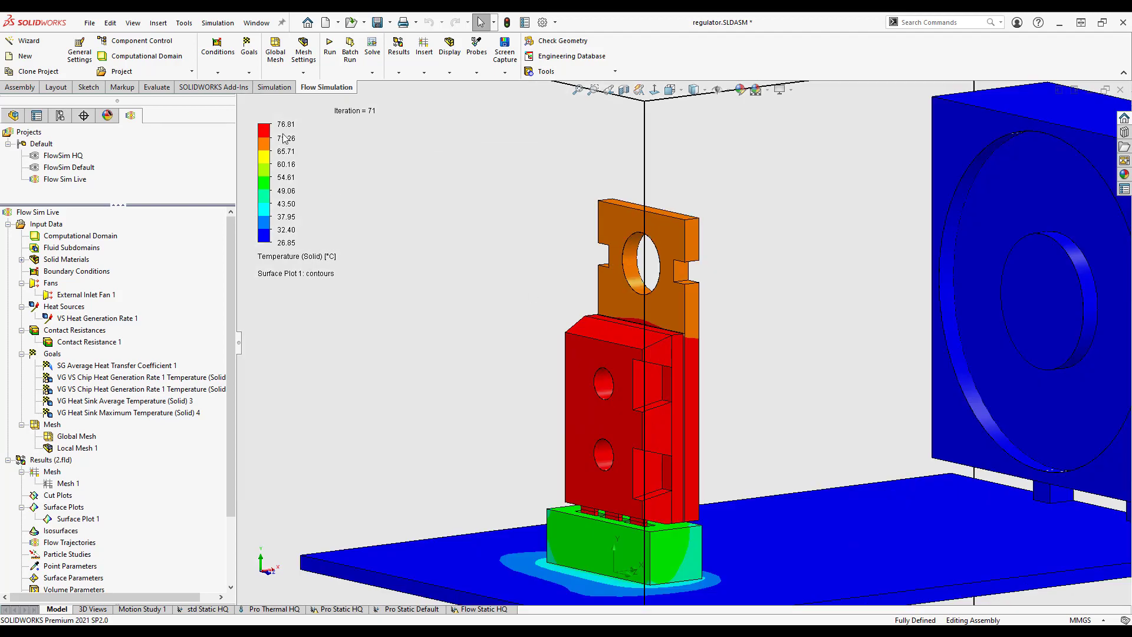
left_click(286, 125)
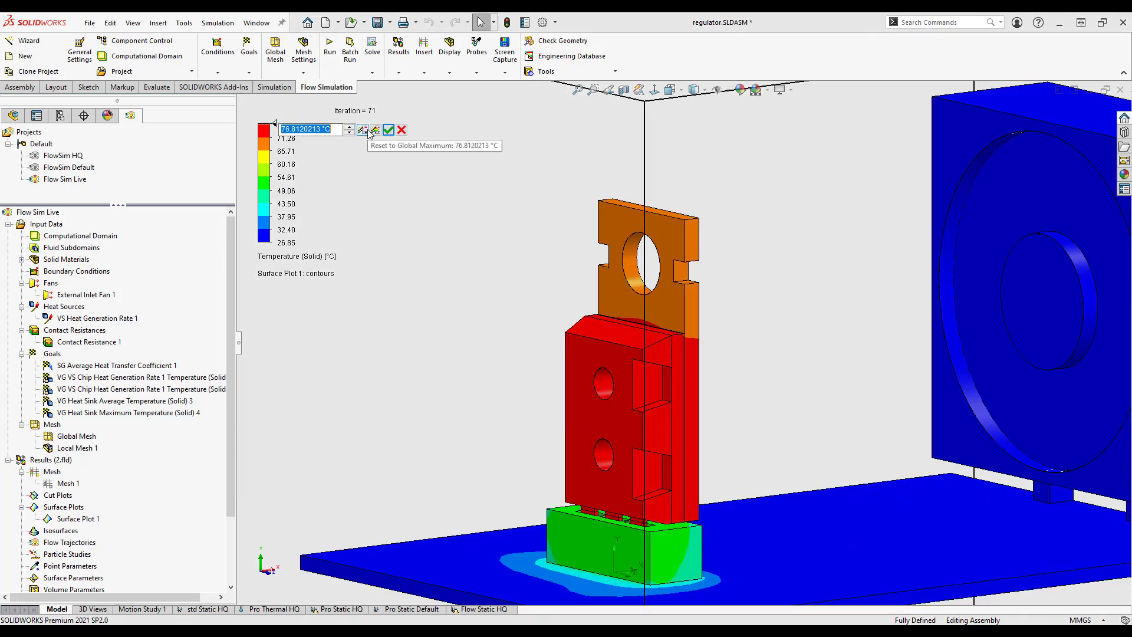
left_click(517, 343)
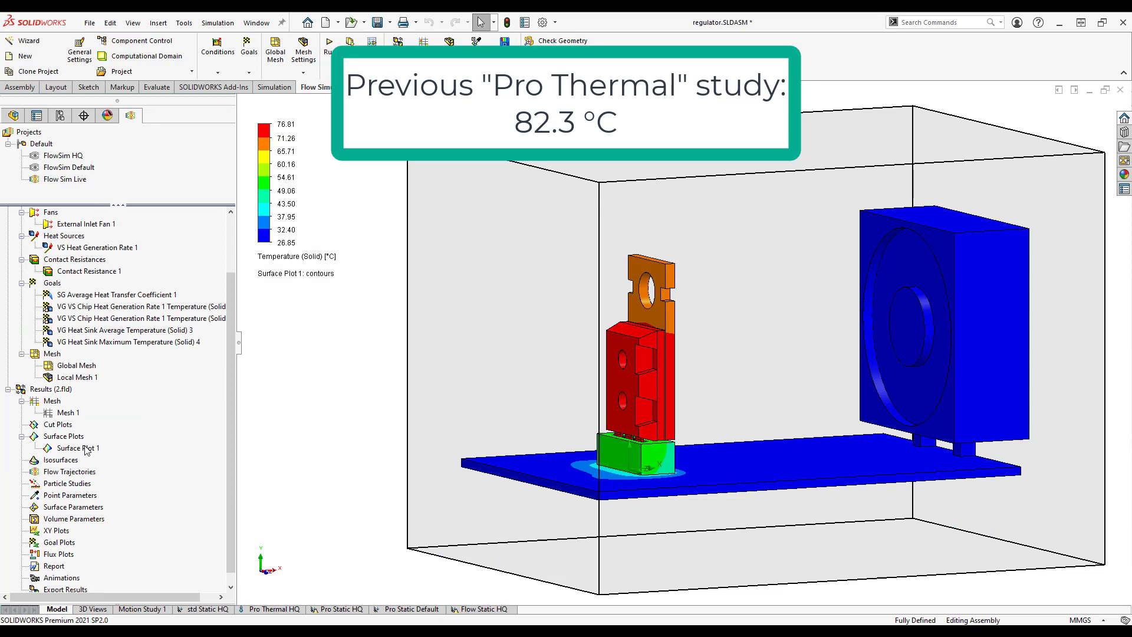
right_click(87, 450)
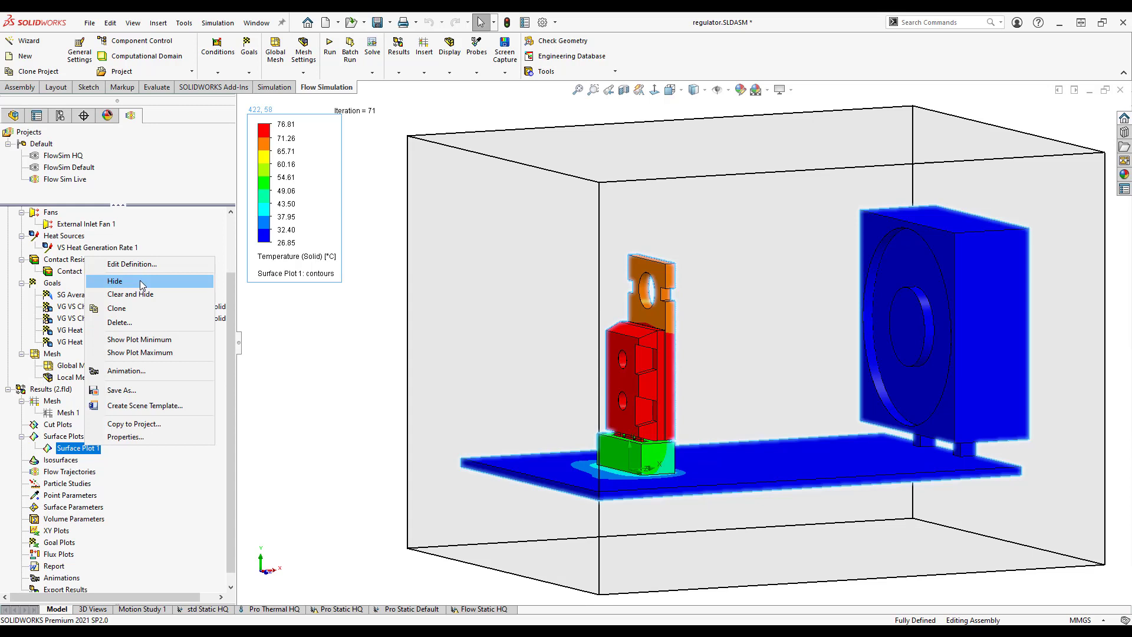
left_click(141, 281)
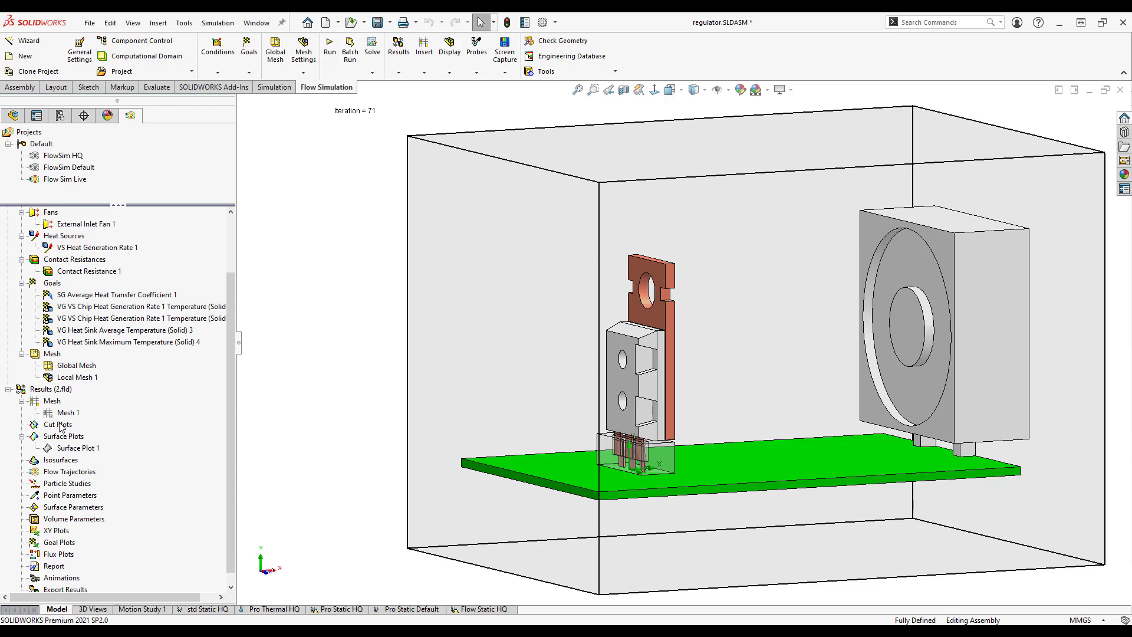
Step: Create flow trajectories starting from the fan's annular front face, drawn as Arrows
right_click(88, 475)
left_click(121, 482)
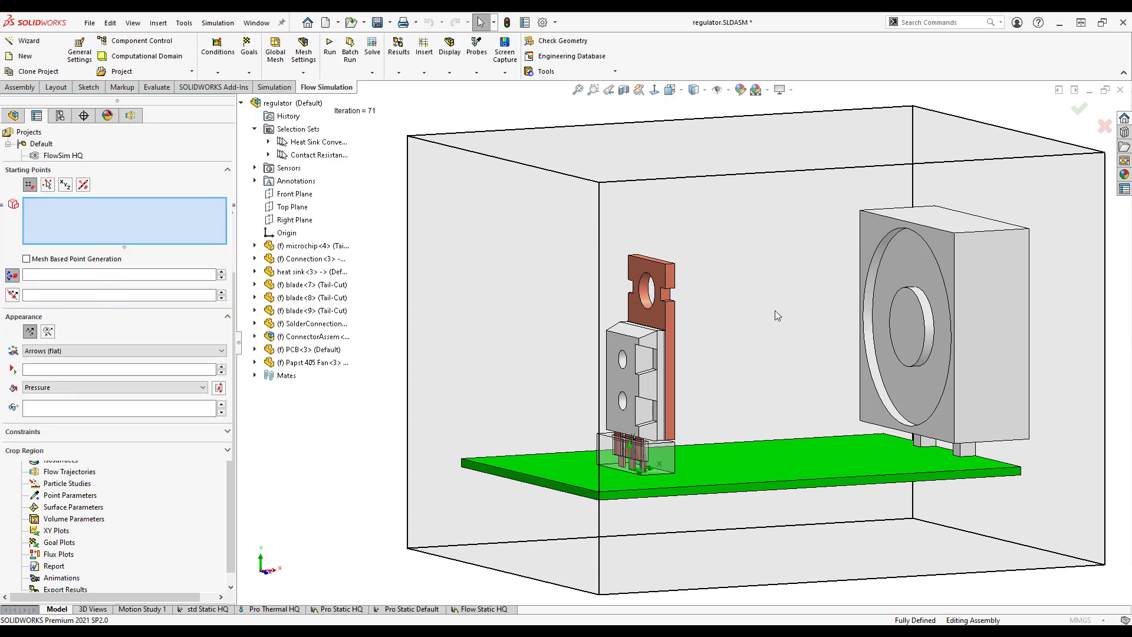
left_click(911, 258)
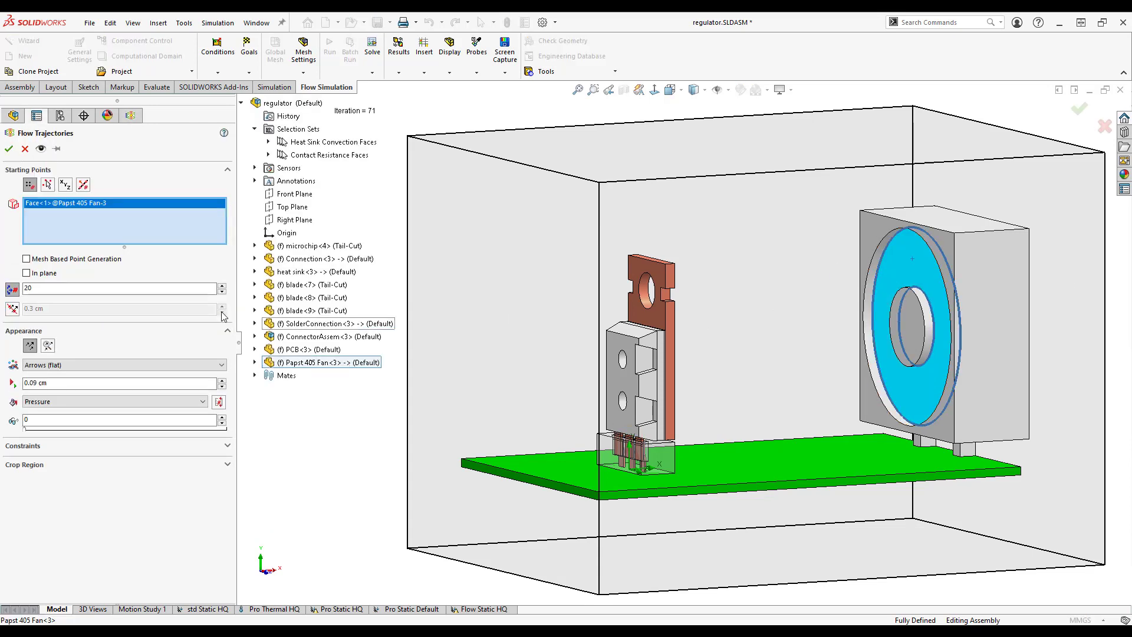
left_click(104, 364)
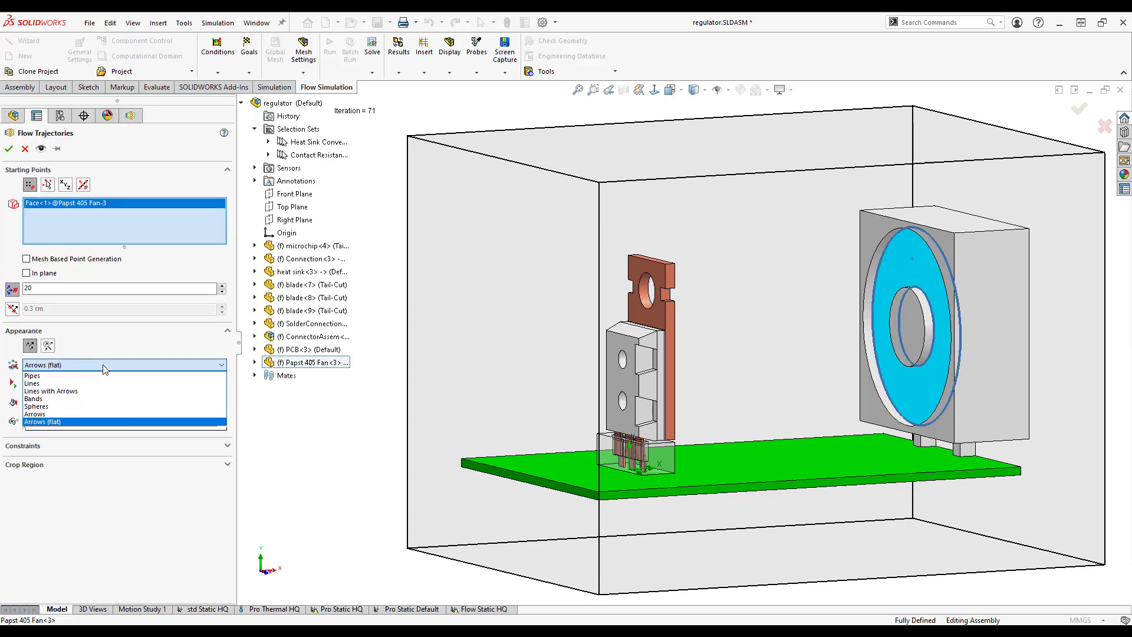
left_click(73, 414)
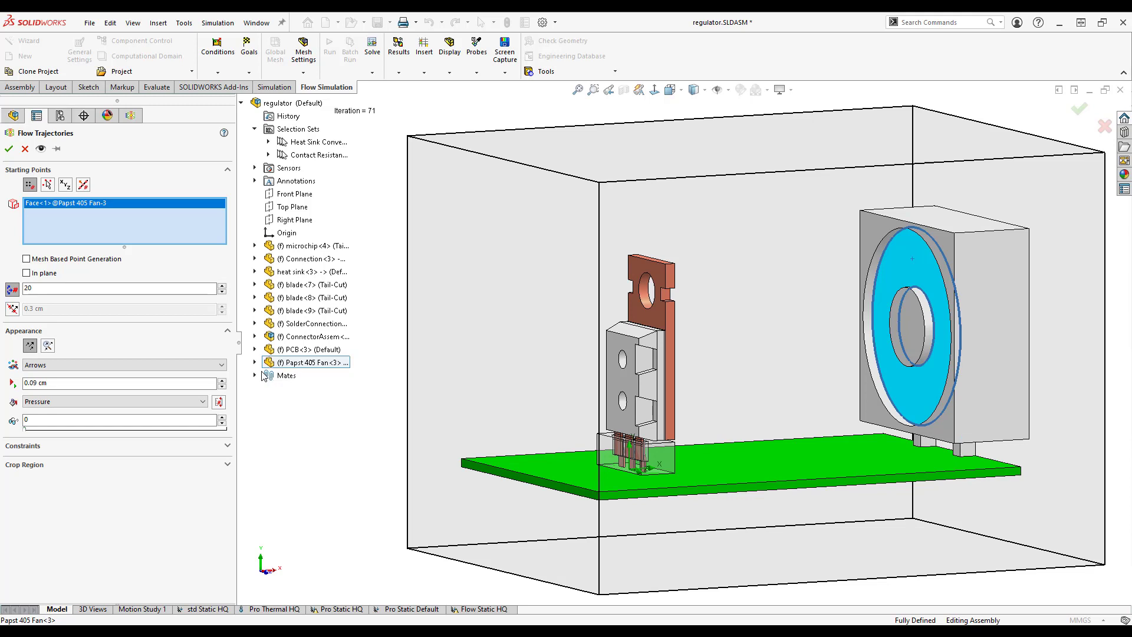
left_click(8, 148)
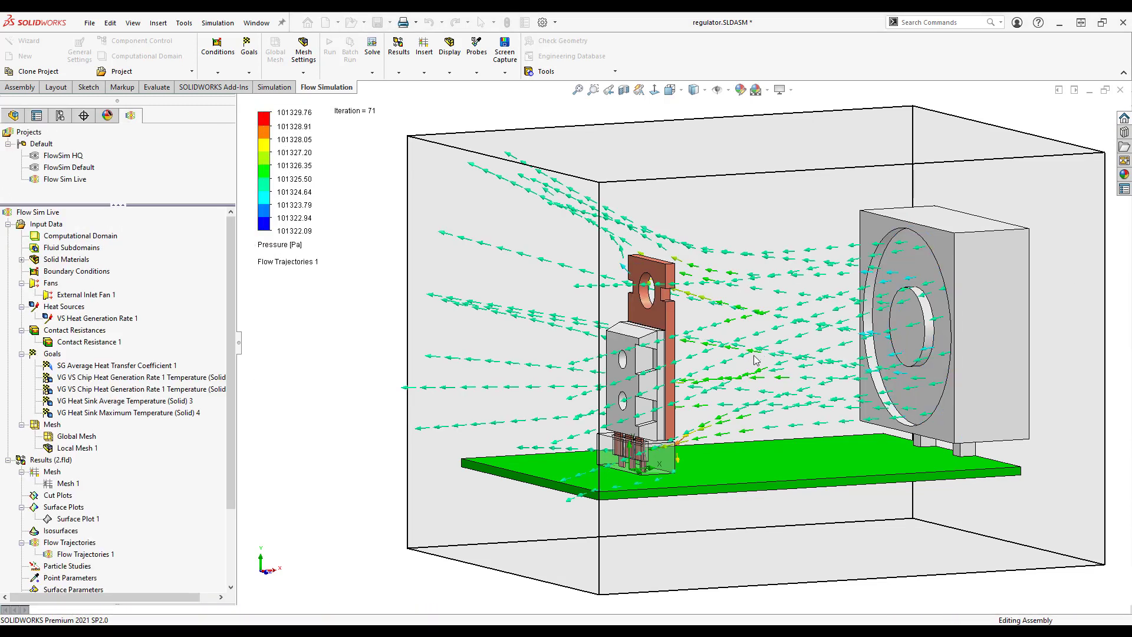
Step: Colour the flow trajectories by Velocity instead of Pressure
left_click(296, 247)
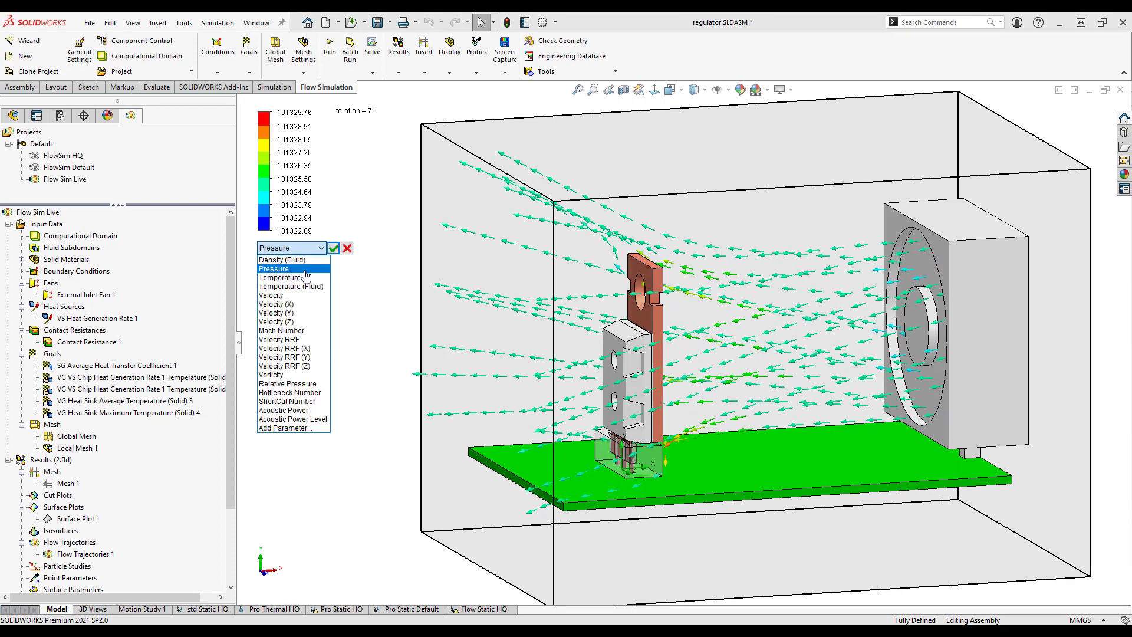
left_click(307, 295)
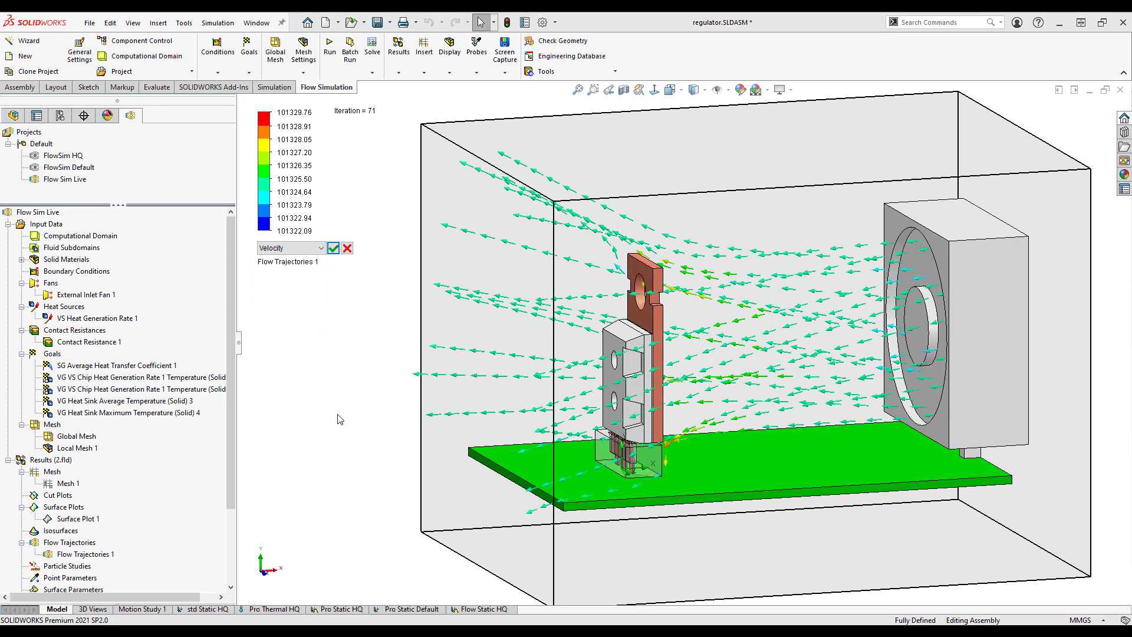
left_click(333, 249)
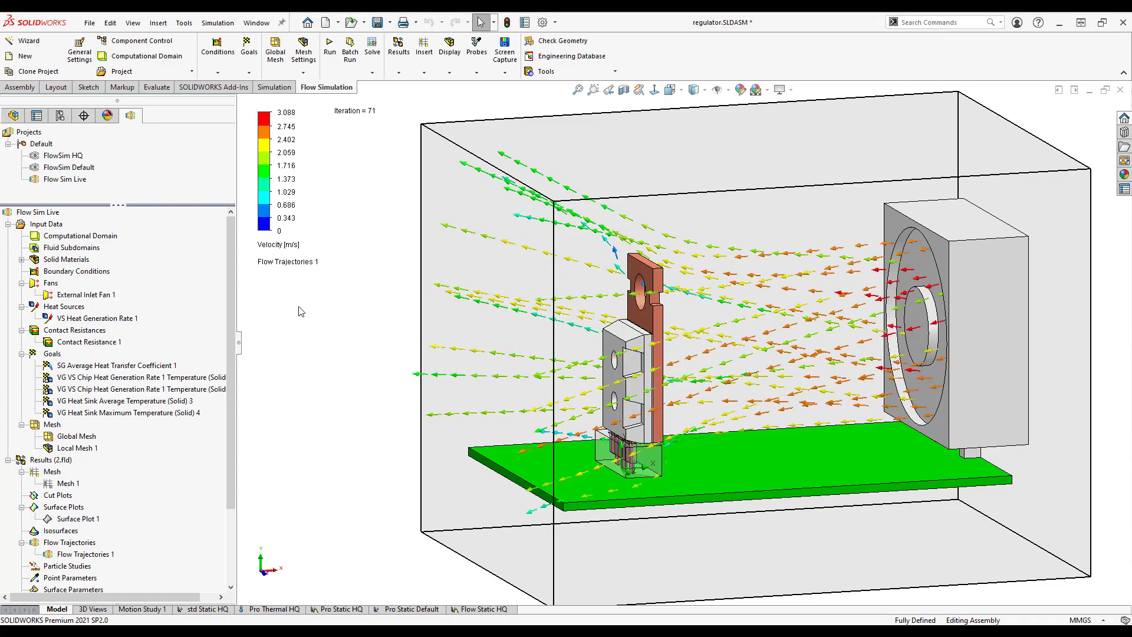
Step: Play the flow trajectories animation and examine the airflow around the heat sink and microchip from several sides
right_click(77, 559)
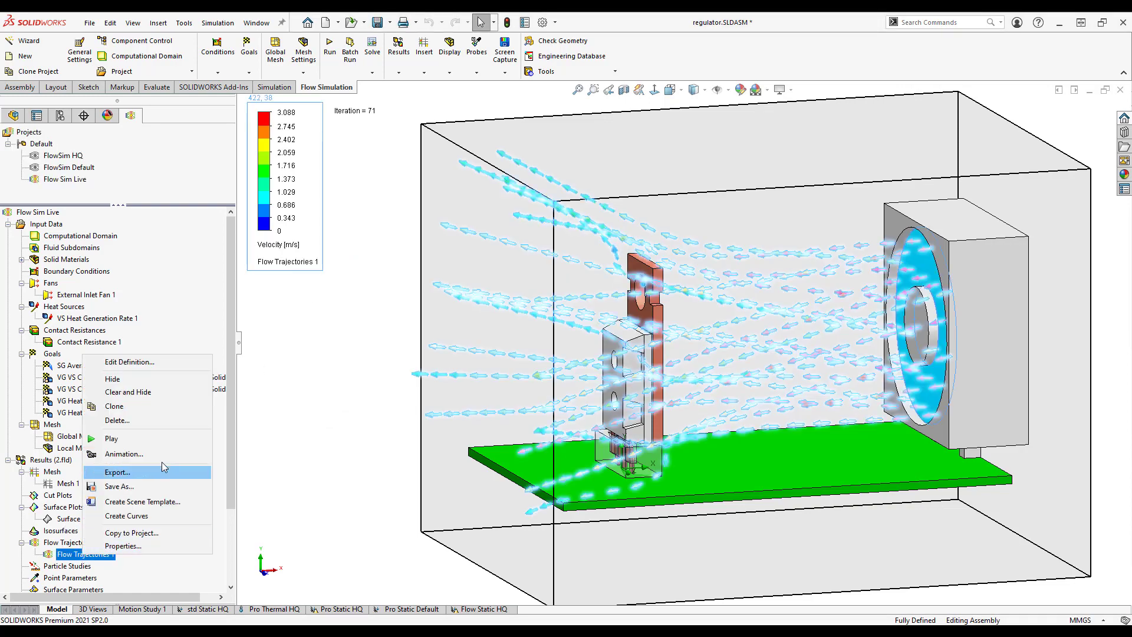
left_click(161, 434)
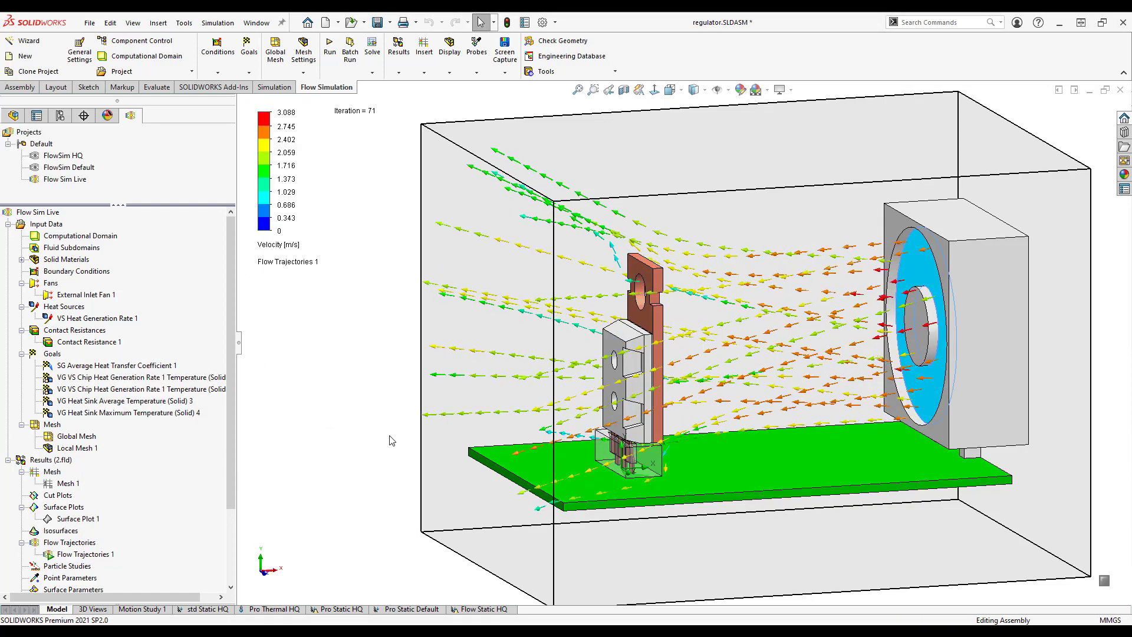
key("ctrl+1")
key("ctrl+7")
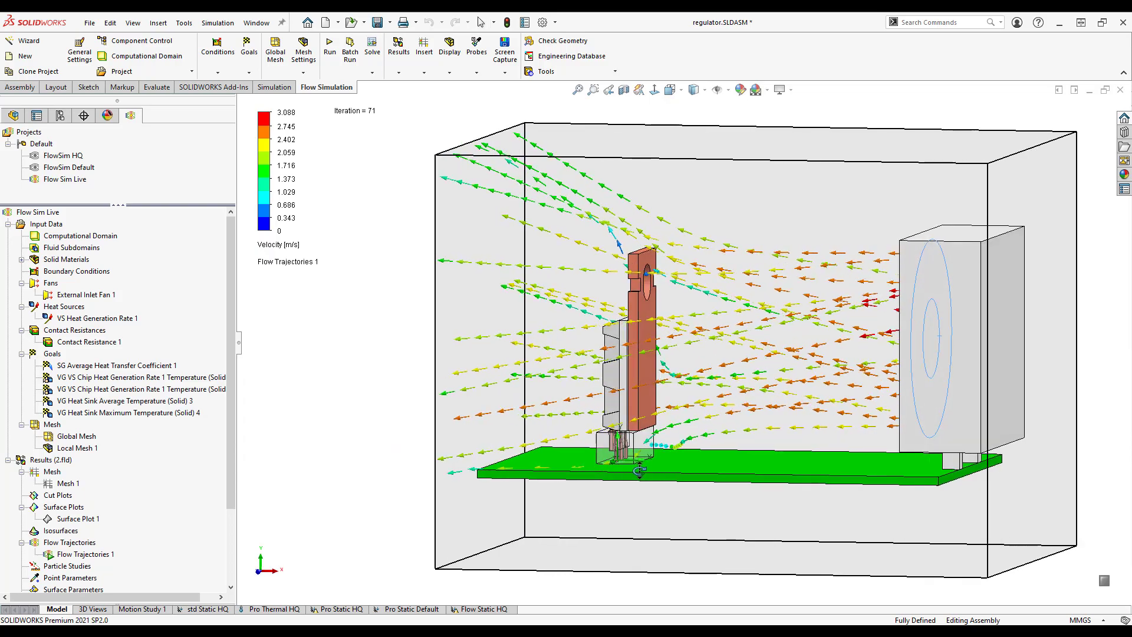
scroll(636, 357, "up", 5)
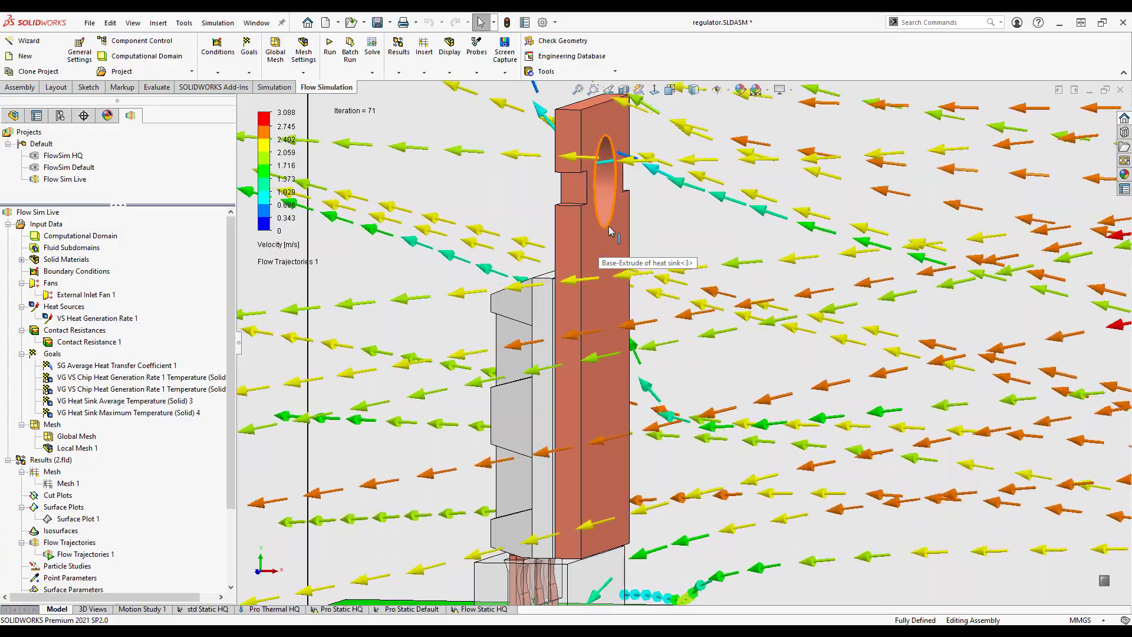
scroll(630, 283, "up", 3)
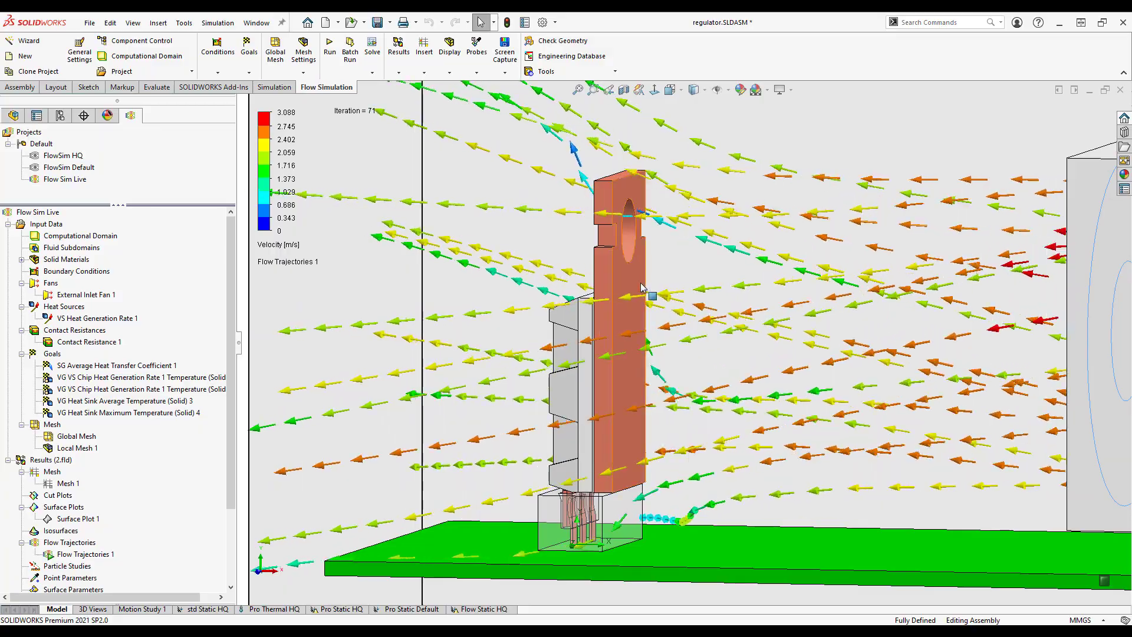
middle_click_drag(648, 295, 563, 253)
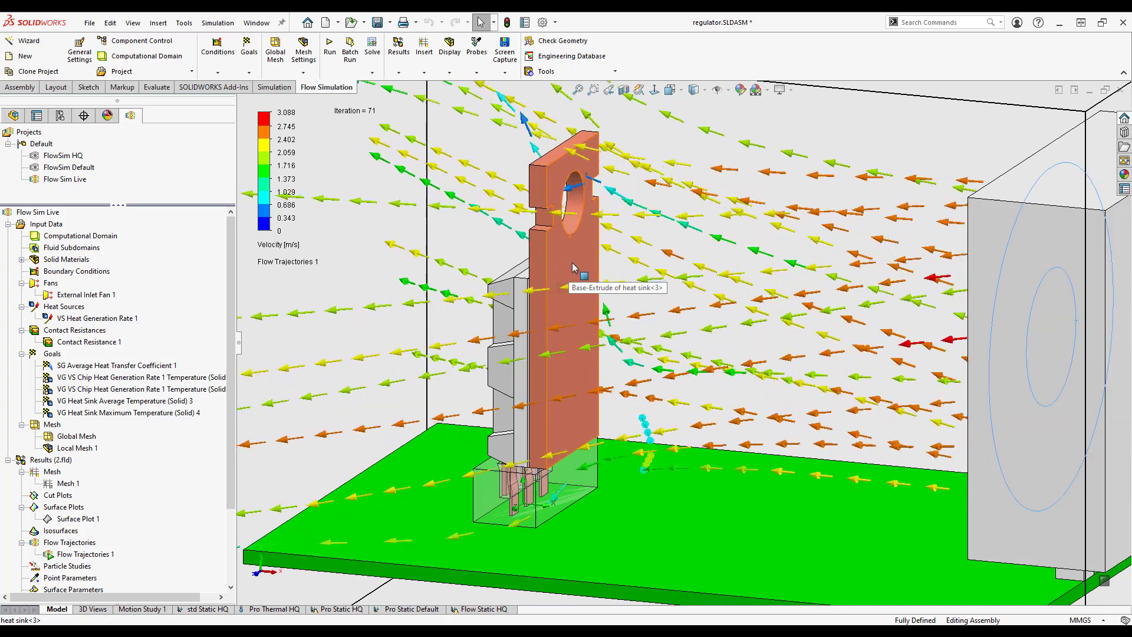
middle_click_drag(575, 268, 632, 364)
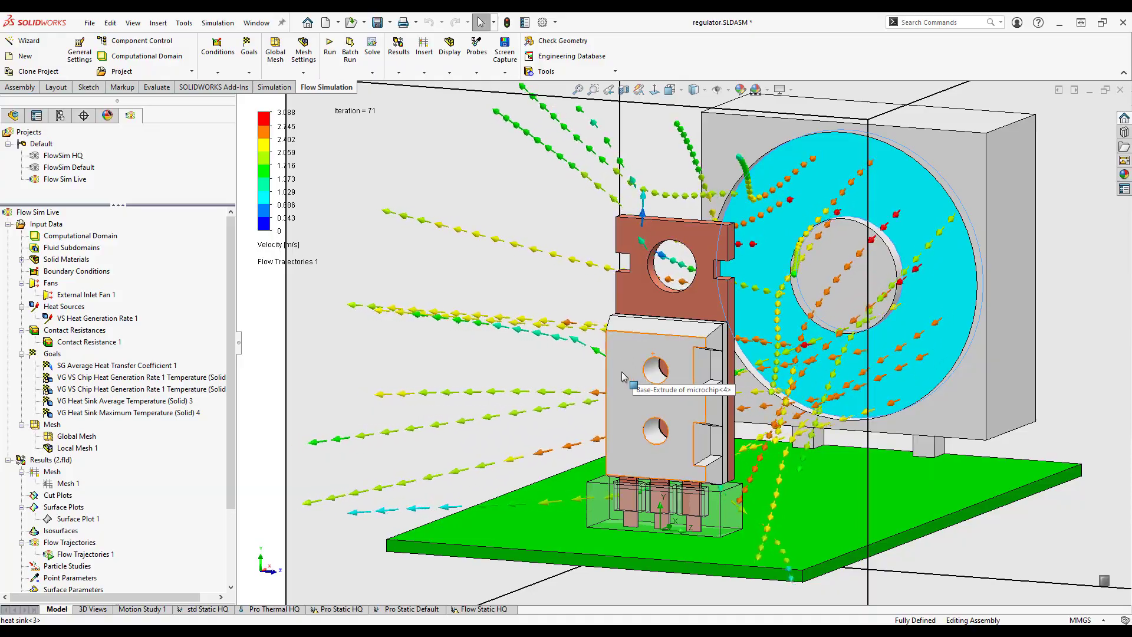
Step: Hide the Flow Trajectories 1 plot
middle_click_drag(629, 361, 574, 357)
right_click(104, 553)
left_click(135, 379)
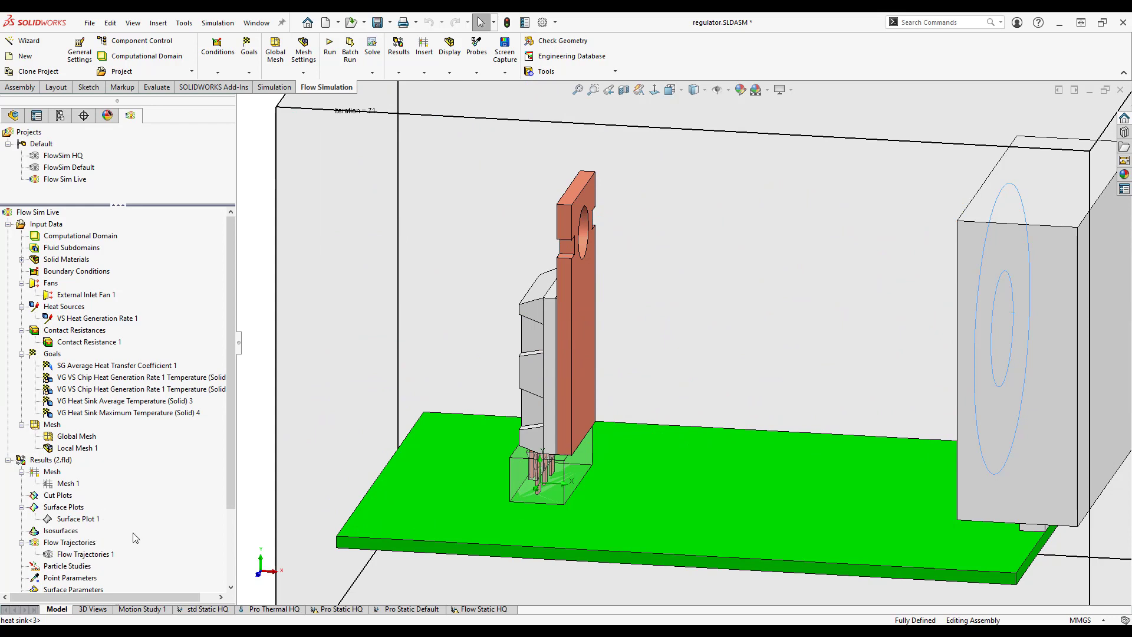
Step: Create a contour surface plot of Heat Transfer Coefficient on all faces of the assembly
left_click(52, 239)
left_click(142, 384)
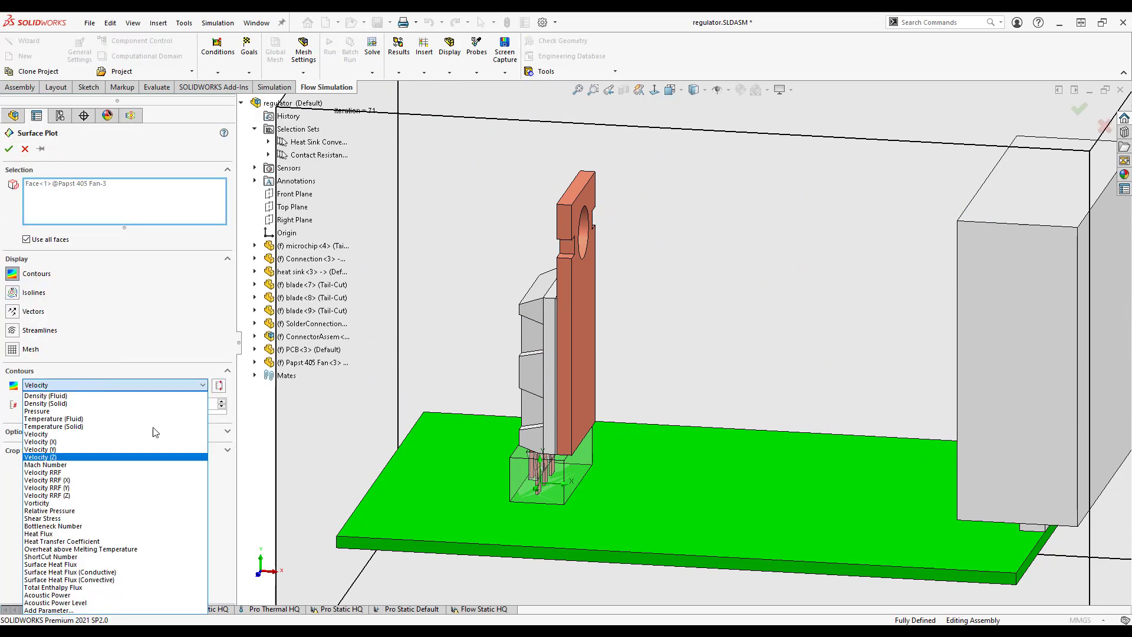
left_click(141, 543)
left_click(9, 149)
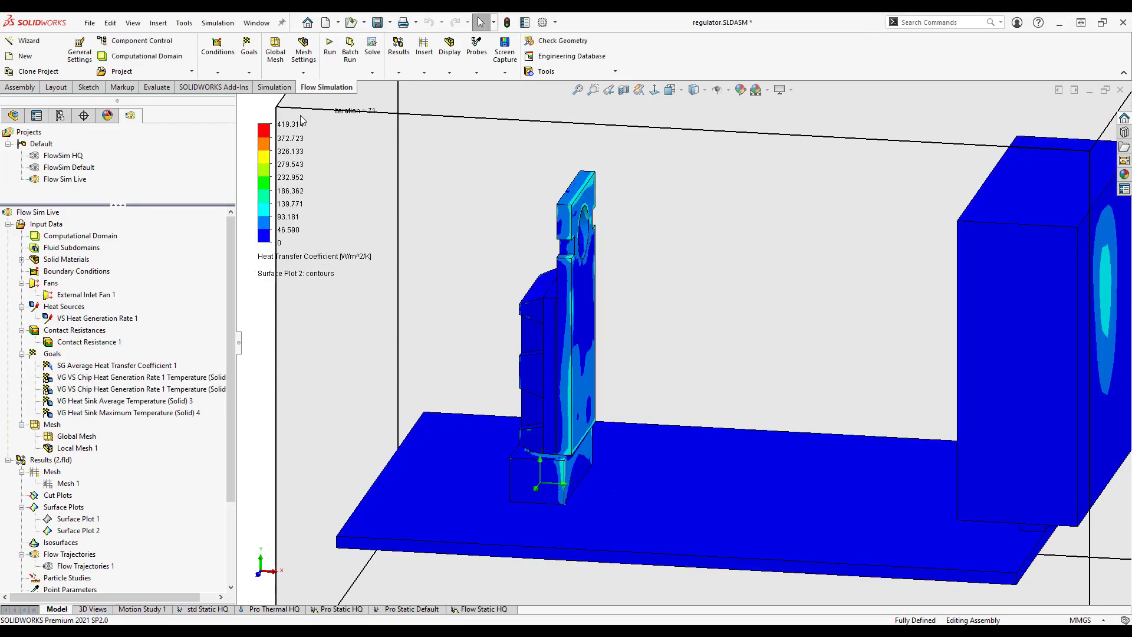
Step: Set the maximum of the Heat Transfer Coefficient colour scale to 75 W/m^2/K
left_click(289, 125)
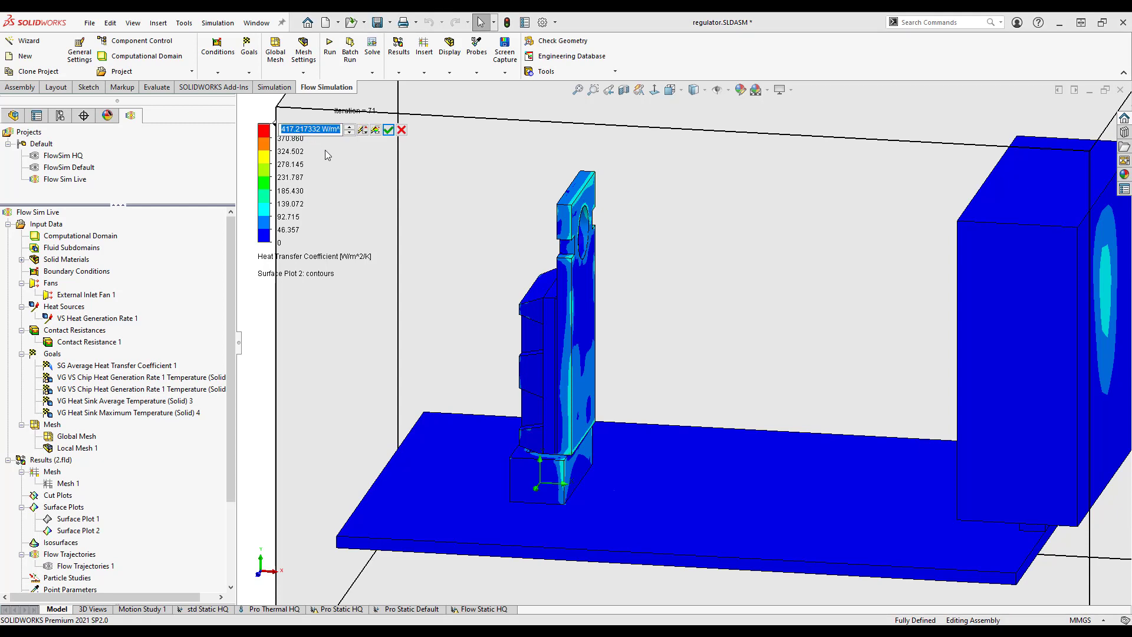
type("50")
key("BackSpace")
key("BackSpace")
type("705")
left_click(389, 130)
Step: Examine the heat transfer coefficient distribution on the heat sink, microchip, board and fan from several sides
middle_click_drag(594, 311, 658, 331)
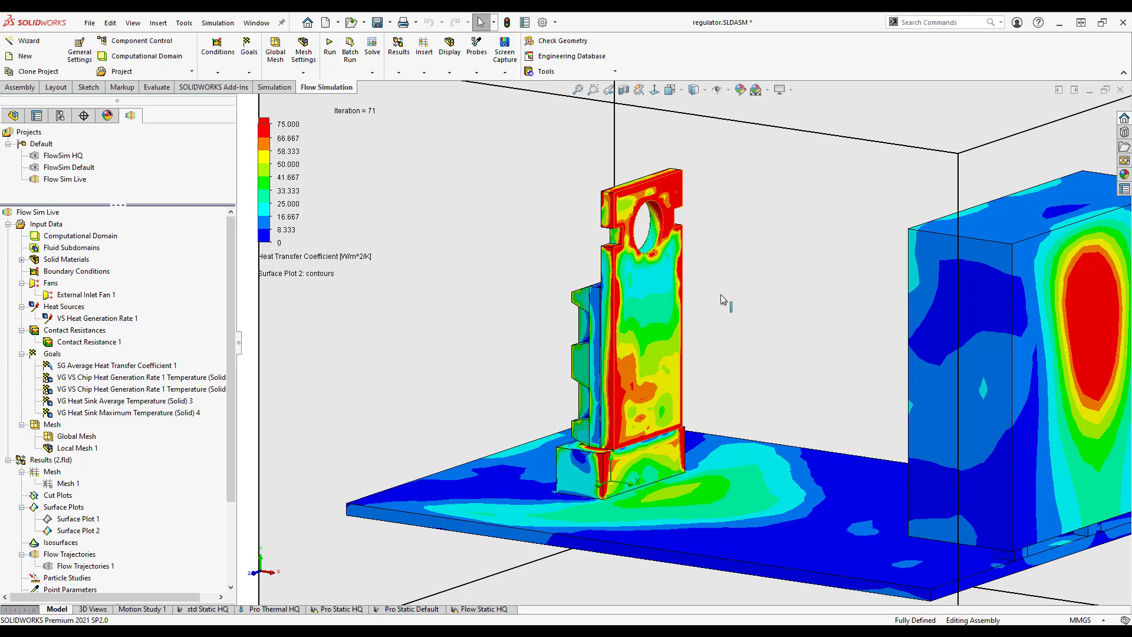
middle_click_drag(723, 299, 740, 283)
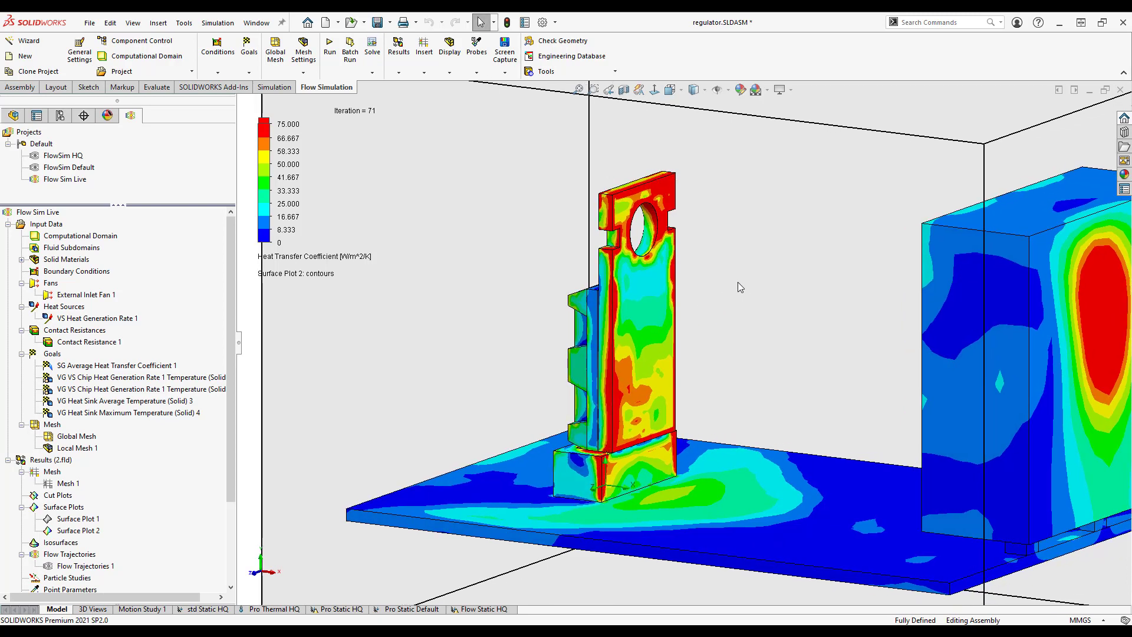
middle_click_drag(666, 308, 649, 340)
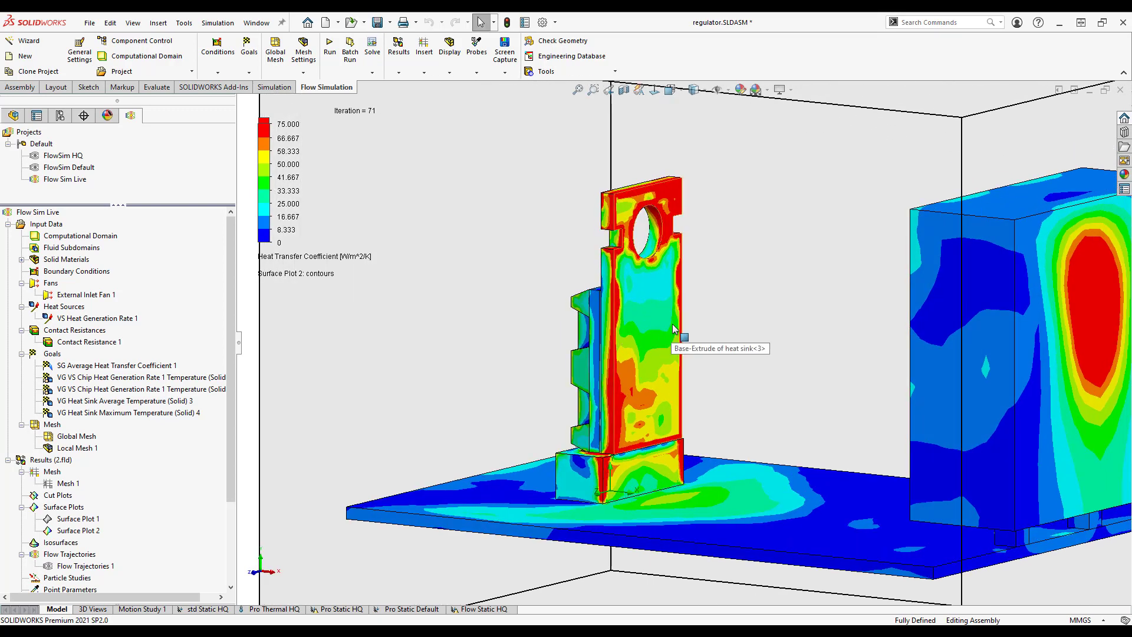
scroll(659, 324, "up", 2)
scroll(665, 316, "down", 3)
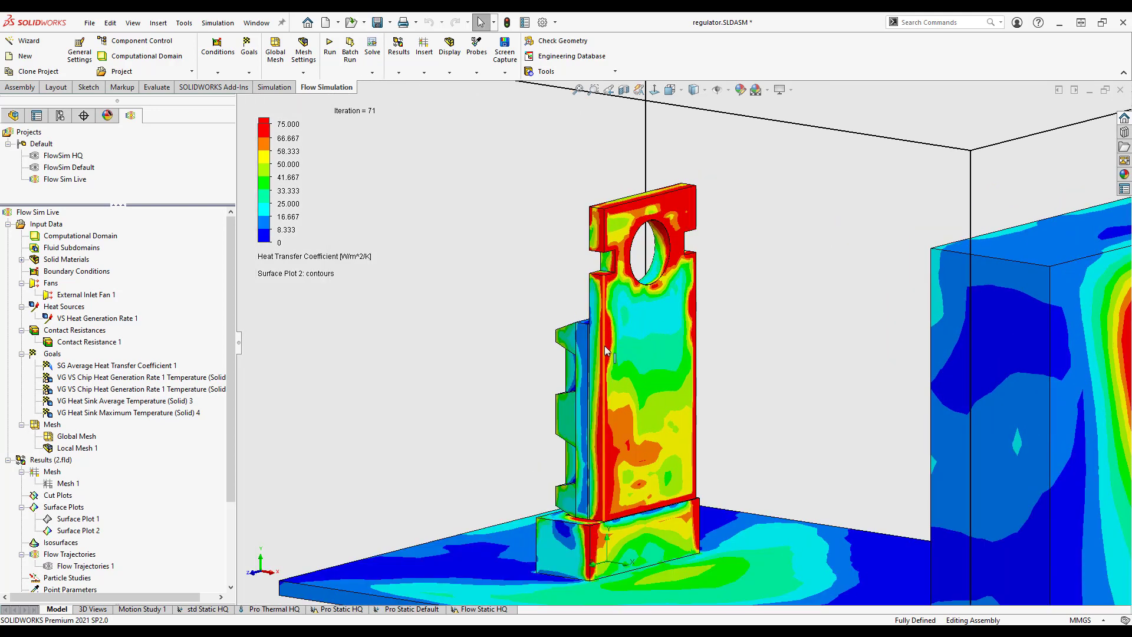
scroll(608, 334, "down", 3)
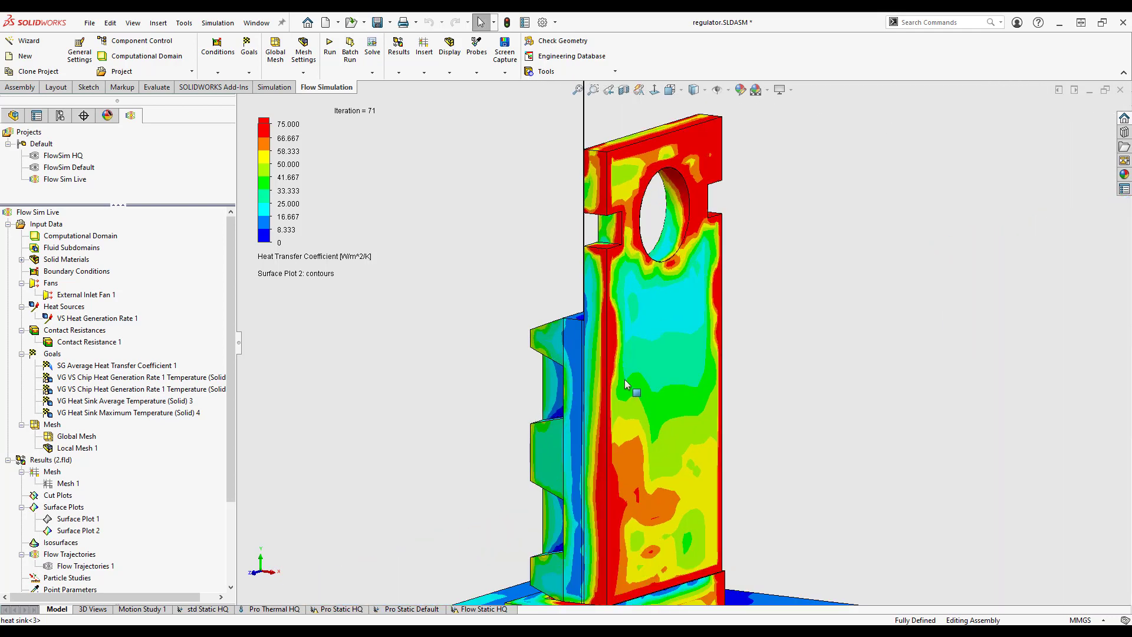
scroll(634, 260, "up", 2)
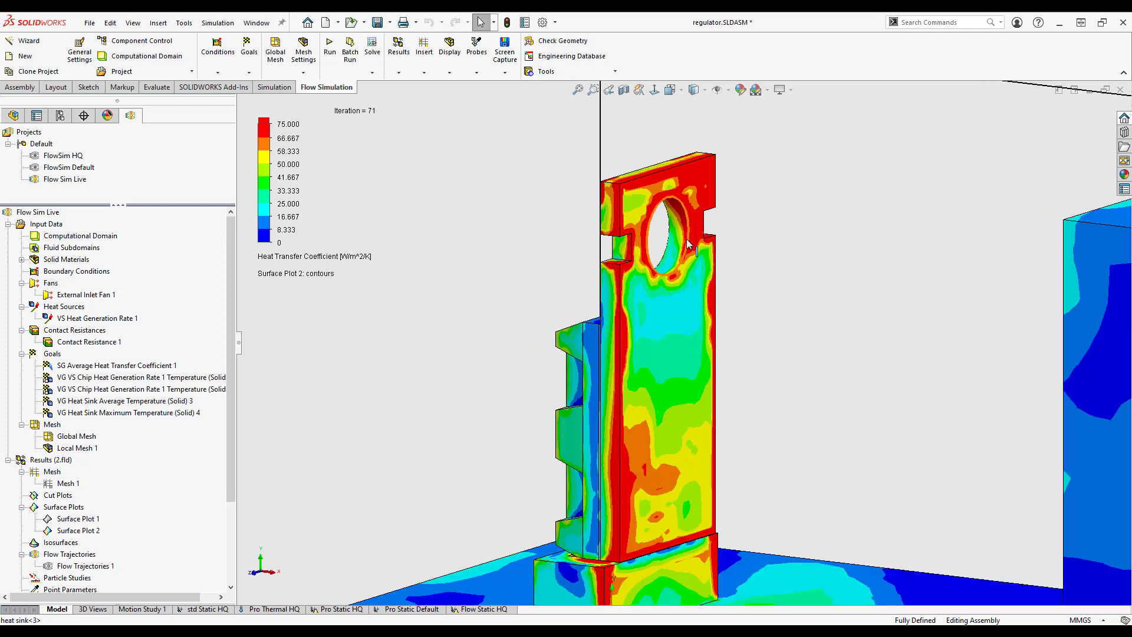
middle_click_drag(687, 243, 790, 236)
middle_click_drag(697, 246, 744, 363)
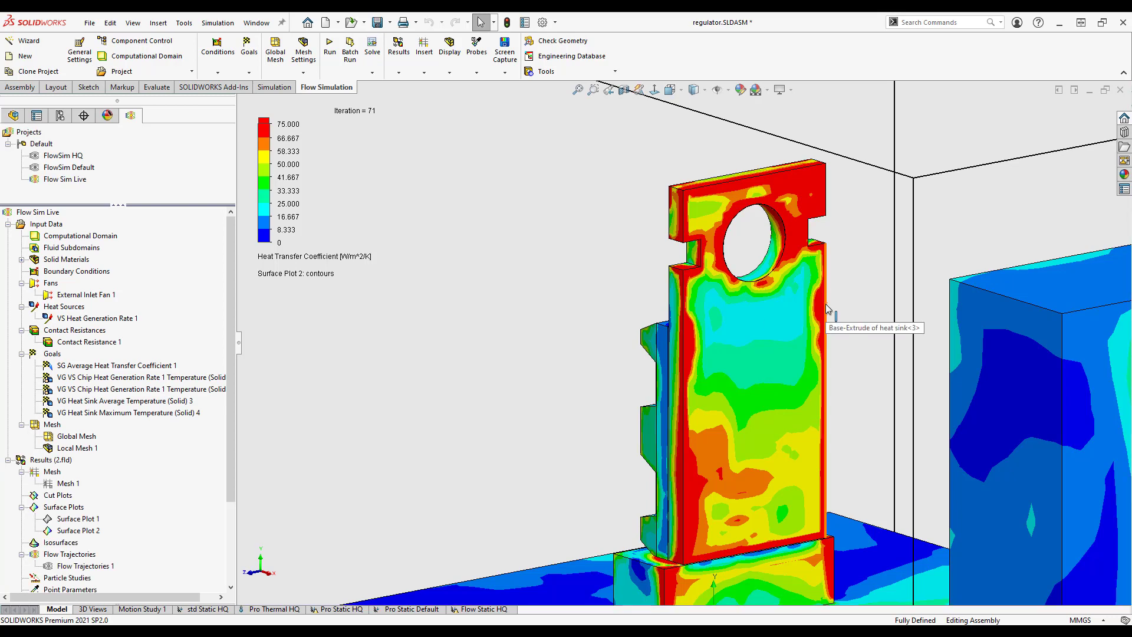
scroll(835, 327, "up", 5)
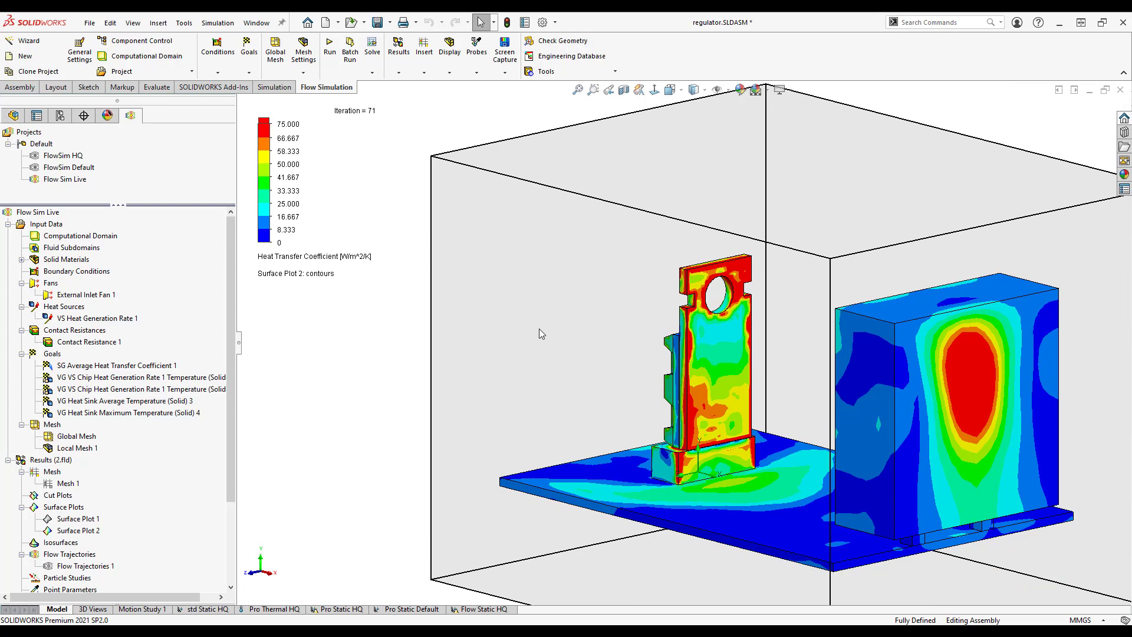
middle_click_drag(542, 330, 647, 303)
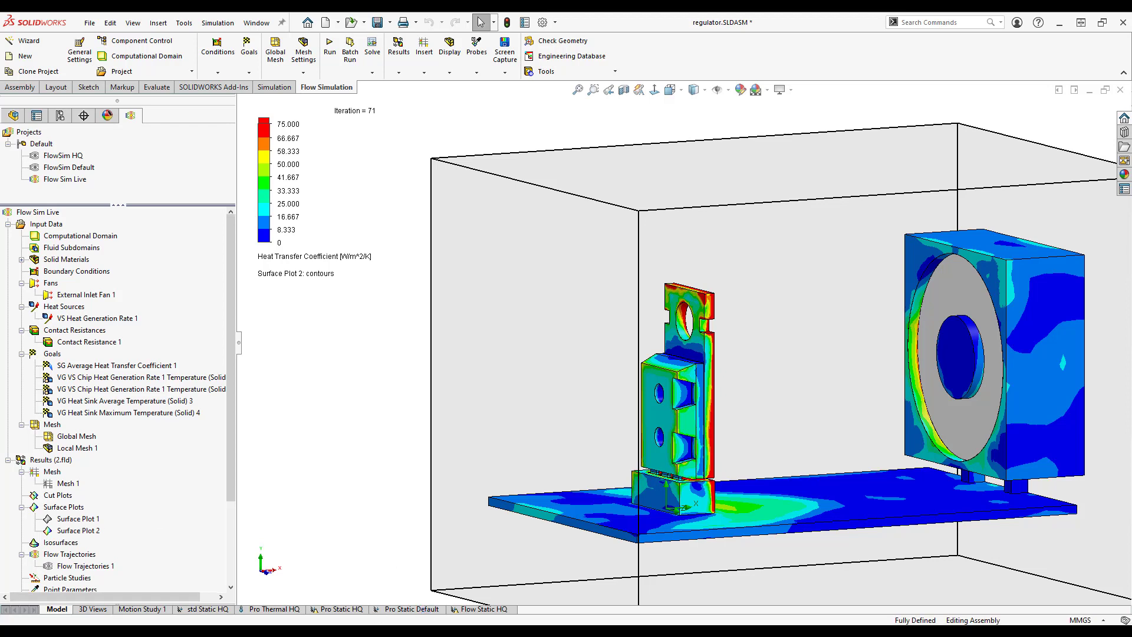
Step: Copy the Pro Static Default study to a new static study named Flow Static Live
mouse_move(418, 631)
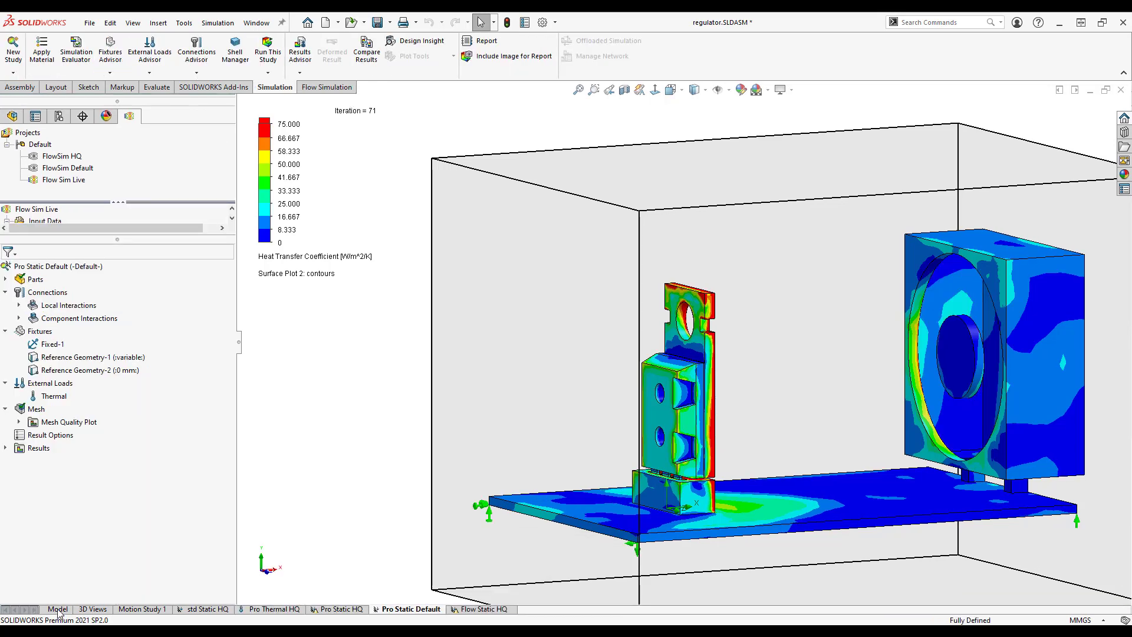
left_click(57, 609)
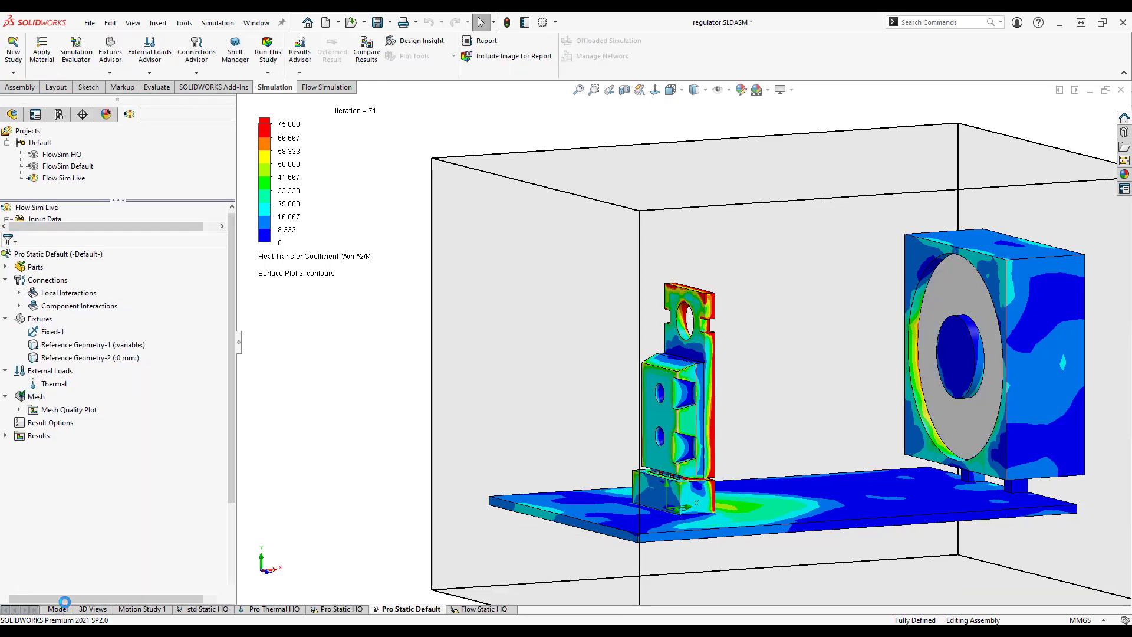
left_click(413, 609)
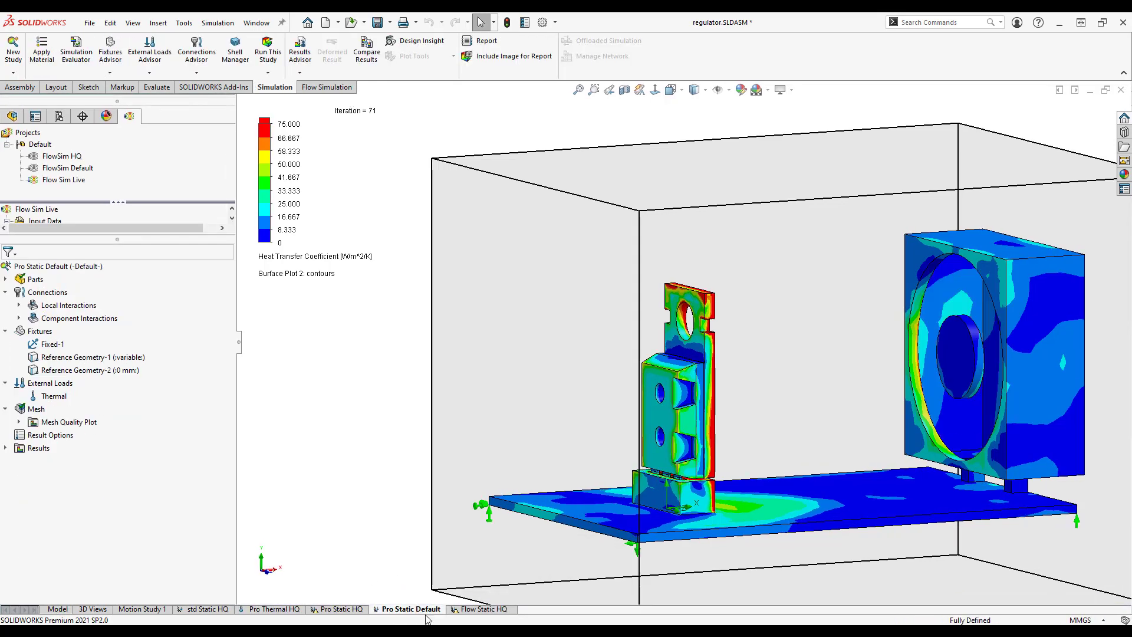
right_click(423, 612)
left_click(394, 517)
left_click_drag(118, 272, 2, 273)
type("Flow")
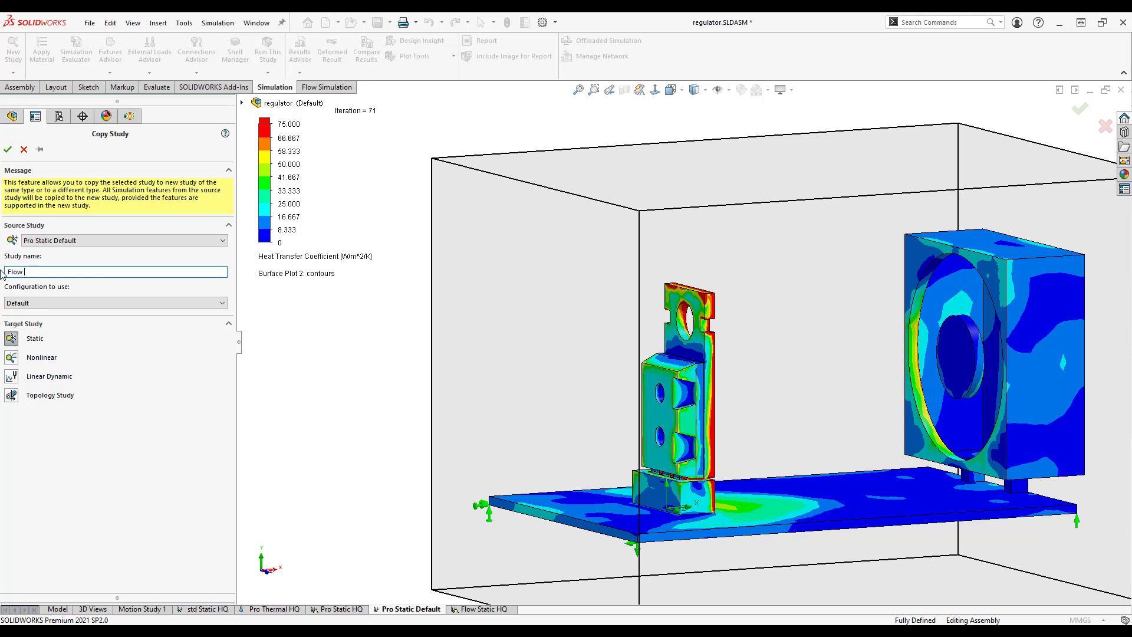
type(" Static Live")
left_click(8, 150)
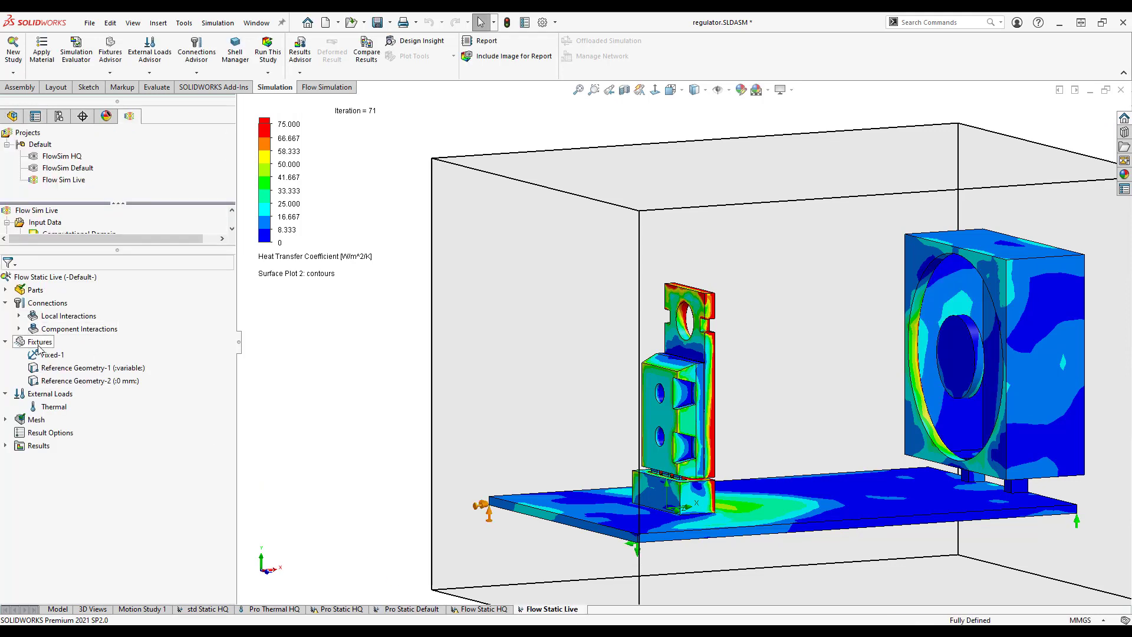
Step: Suppress all six local interactions in the Flow Static Live study
left_click(18, 329)
left_click(19, 316)
left_click(83, 328)
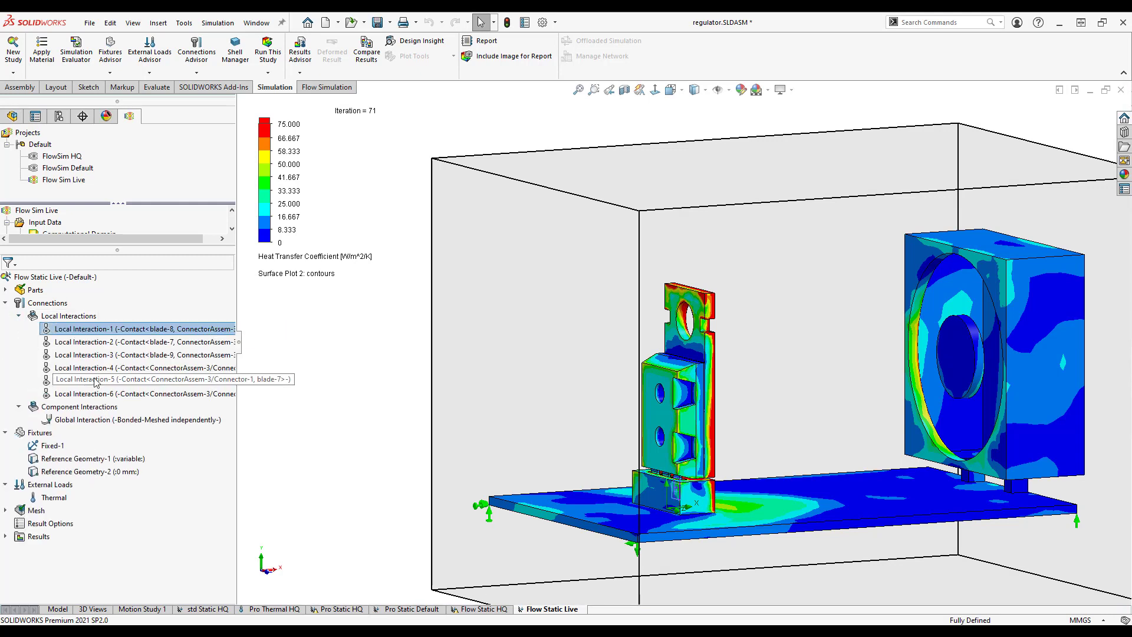
left_click(70, 393, "shift")
right_click(91, 394)
left_click(120, 401)
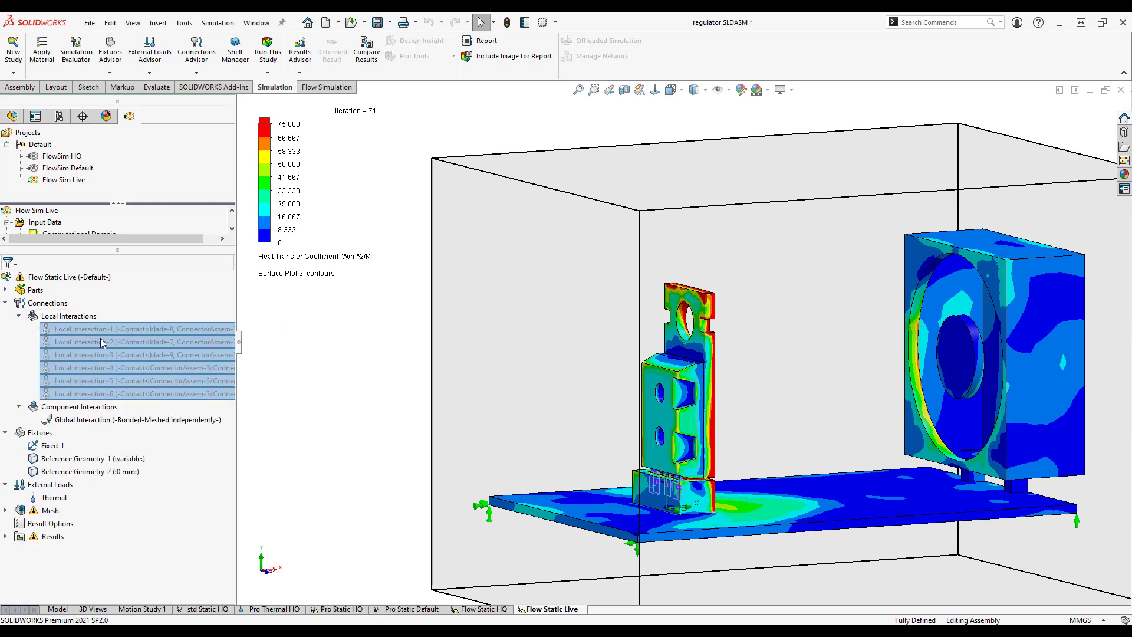
left_click(18, 317)
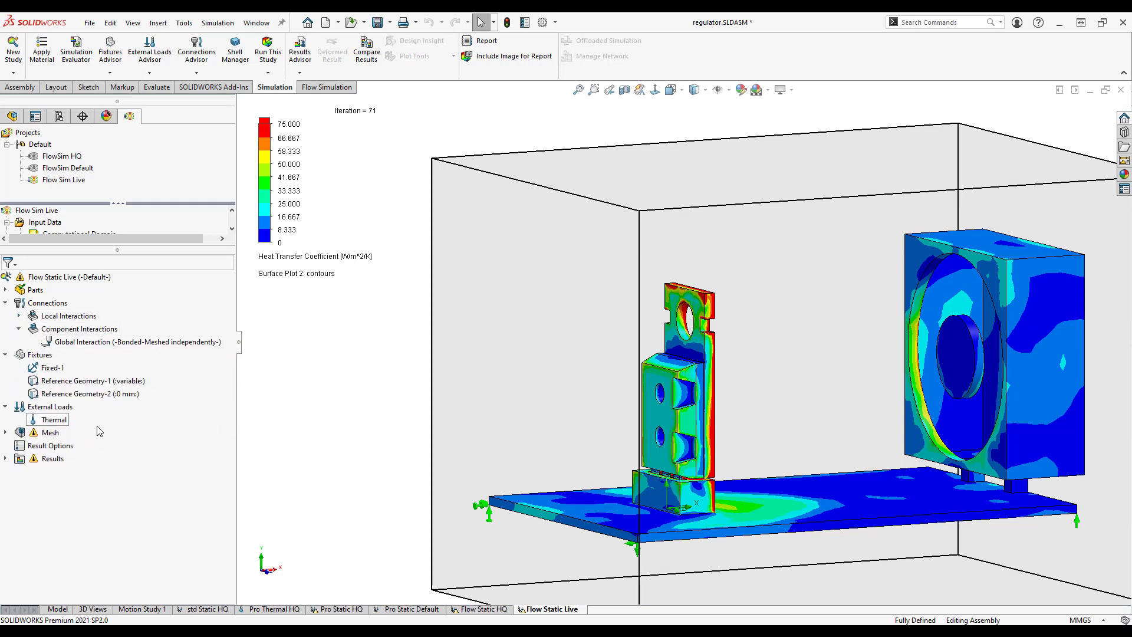
double_click(59, 419)
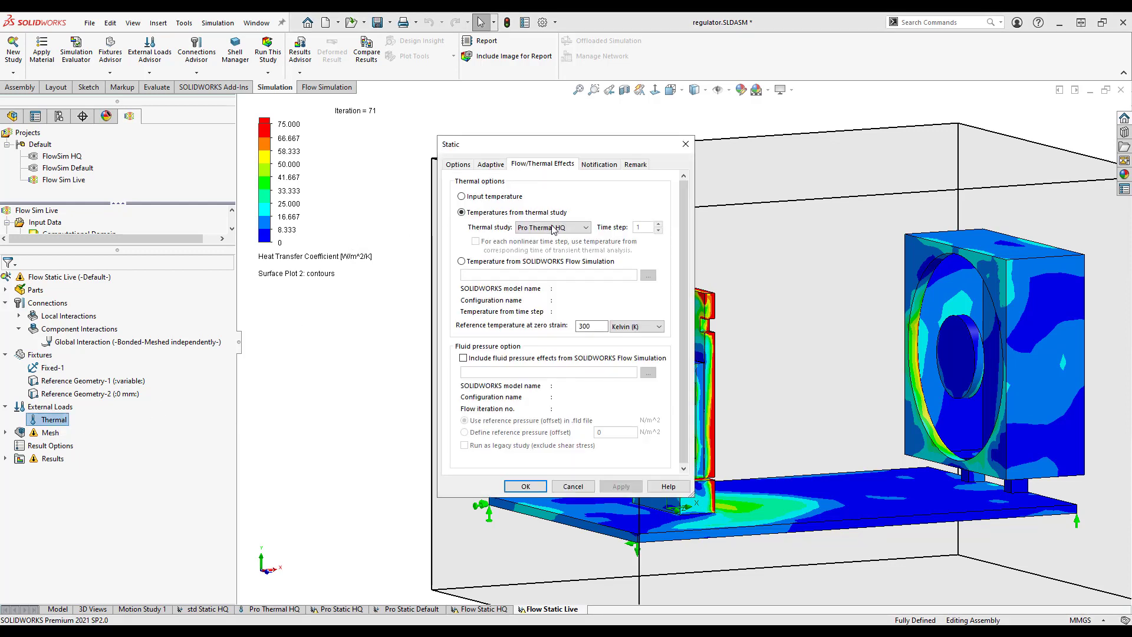
left_click(461, 262)
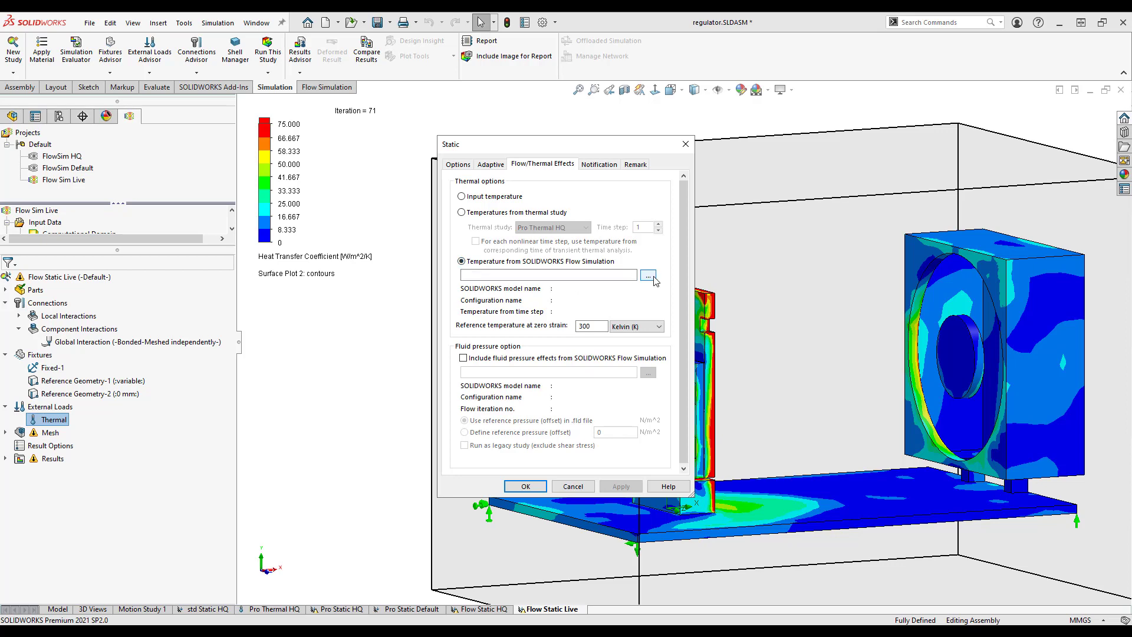
left_click(685, 144)
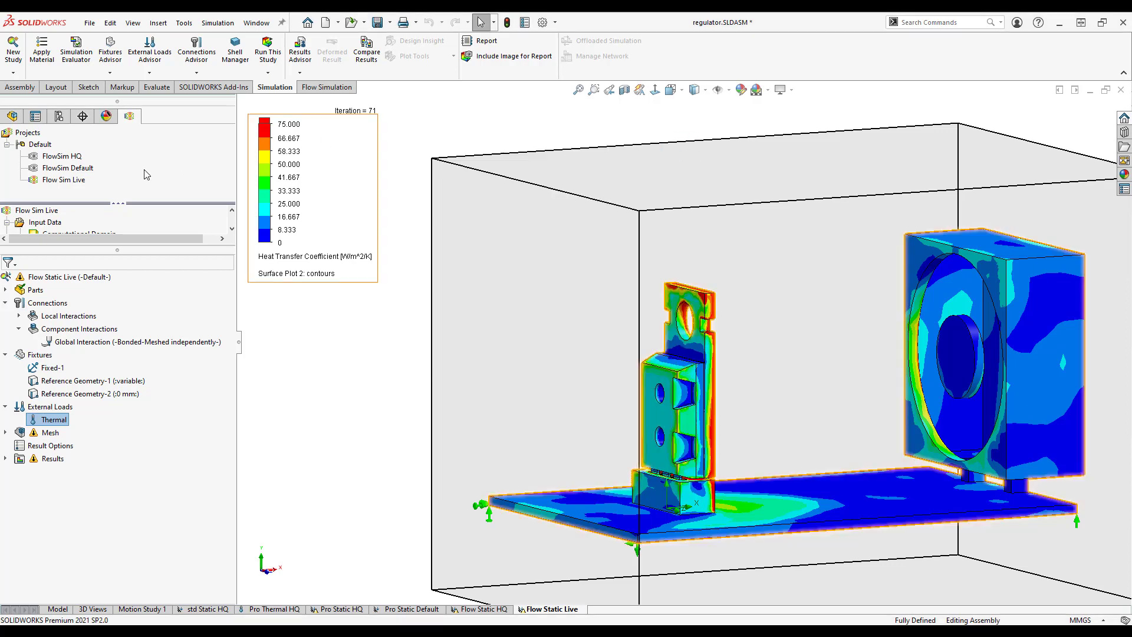
scroll(188, 221, "down", 5)
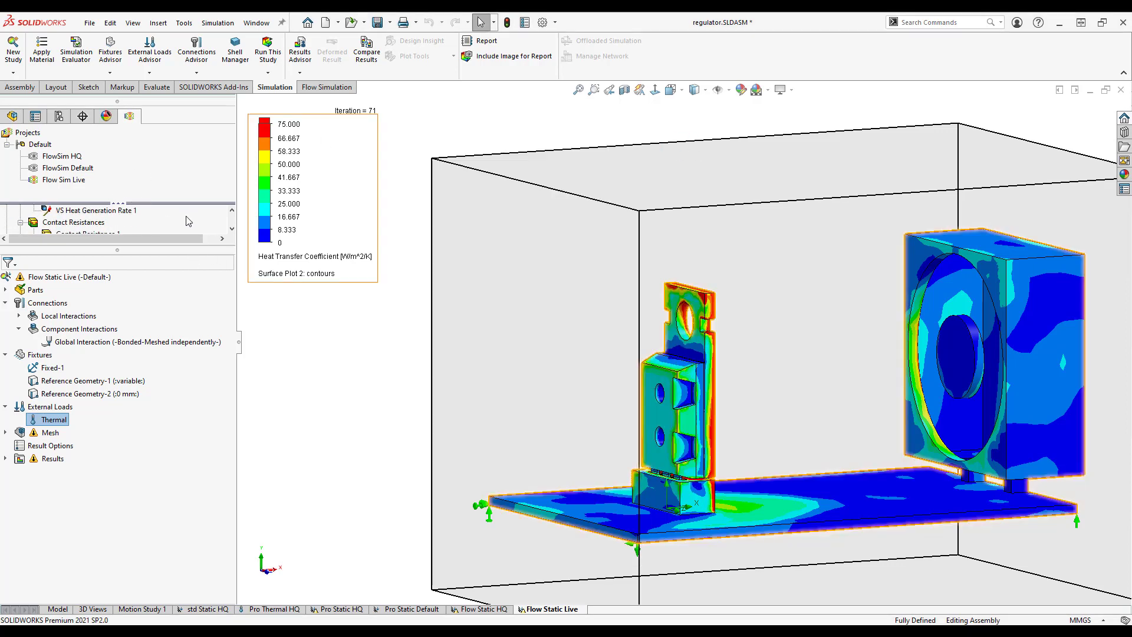
scroll(188, 221, "down", 2)
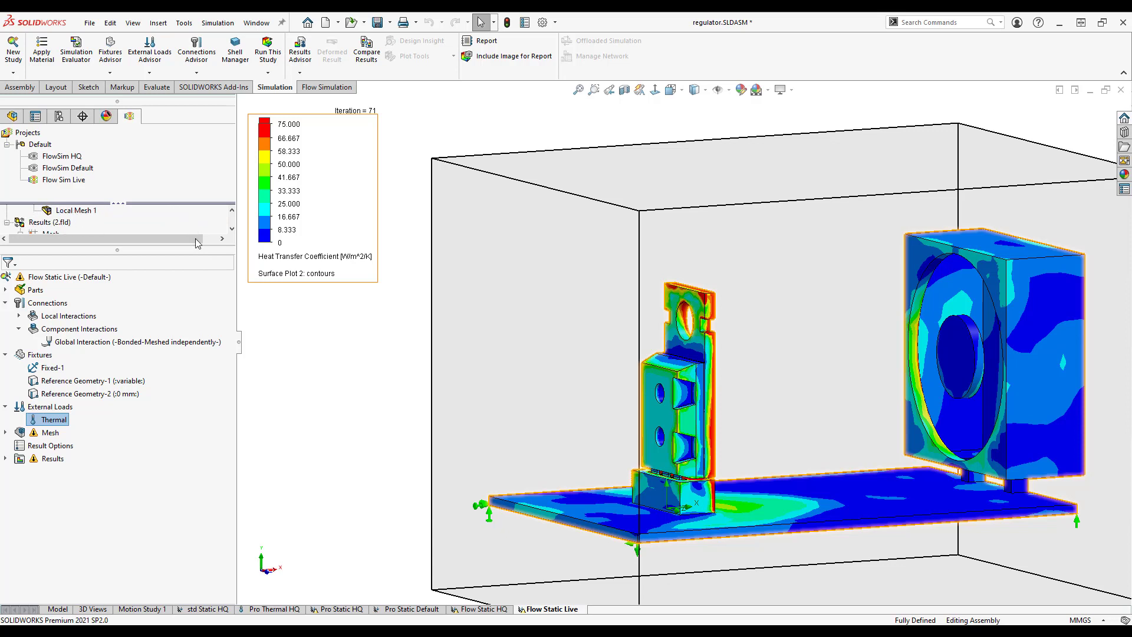
Step: Import the static study's thermal load temperatures from the SOLIDWORKS Flow Simulation results file 2.fld in the regulator2 project folder 2
right_click(61, 421)
left_click(79, 431)
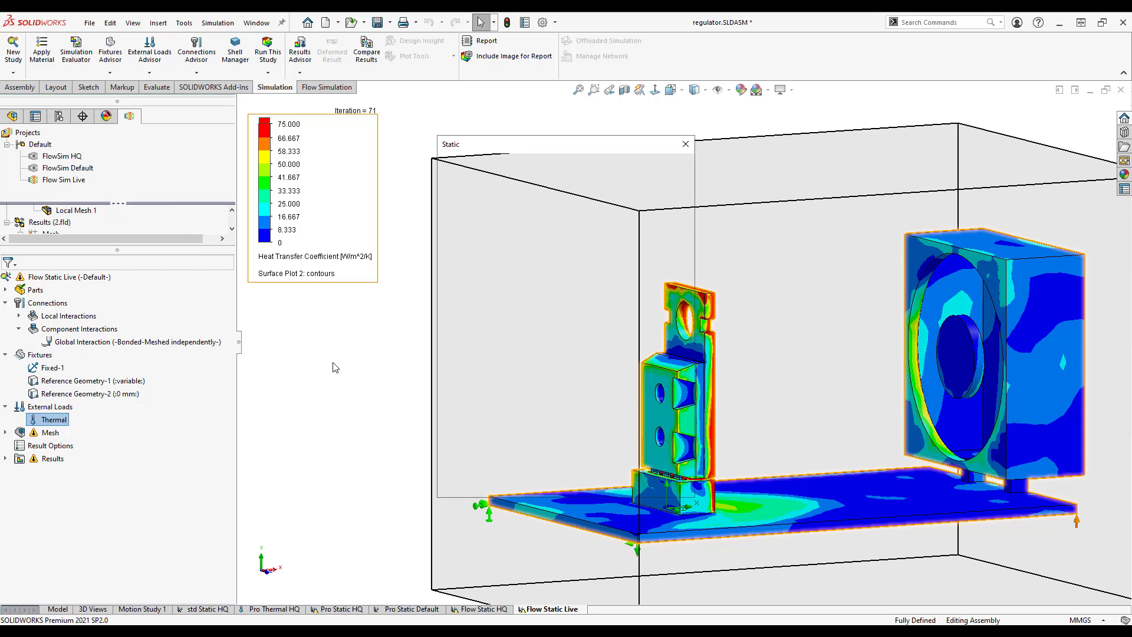
left_click(479, 264)
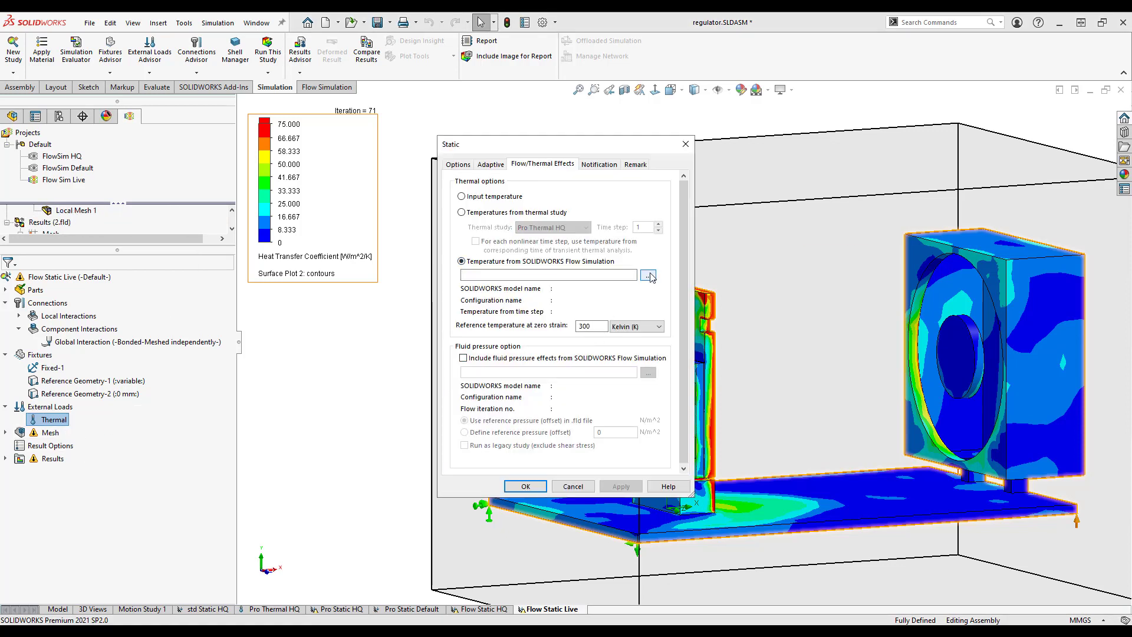
left_click(647, 276)
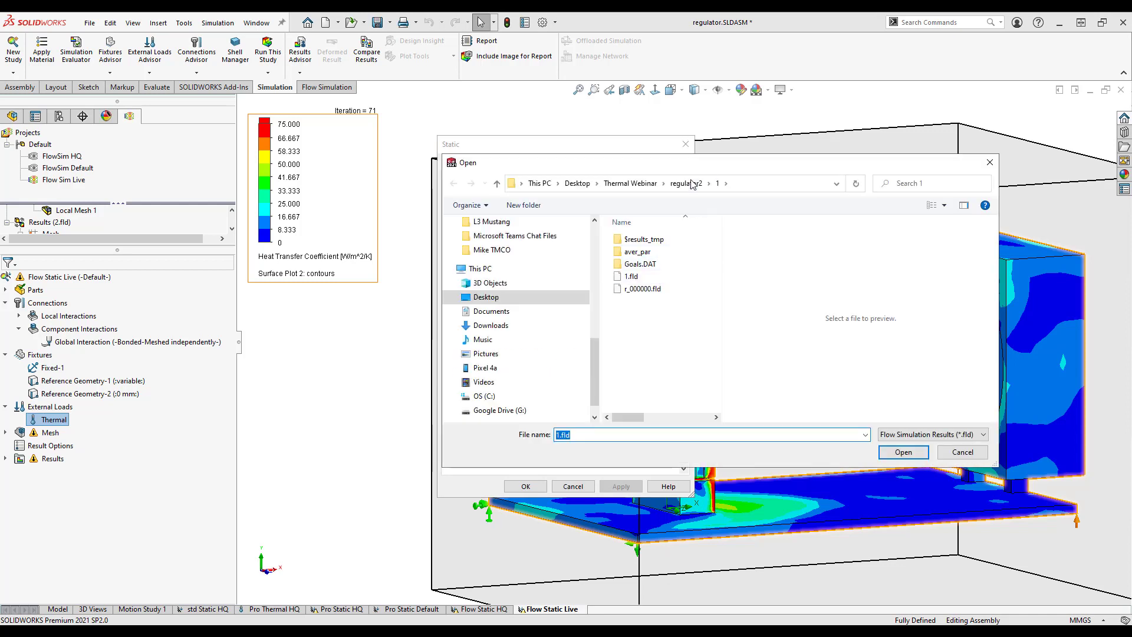
left_click(692, 183)
double_click(642, 265)
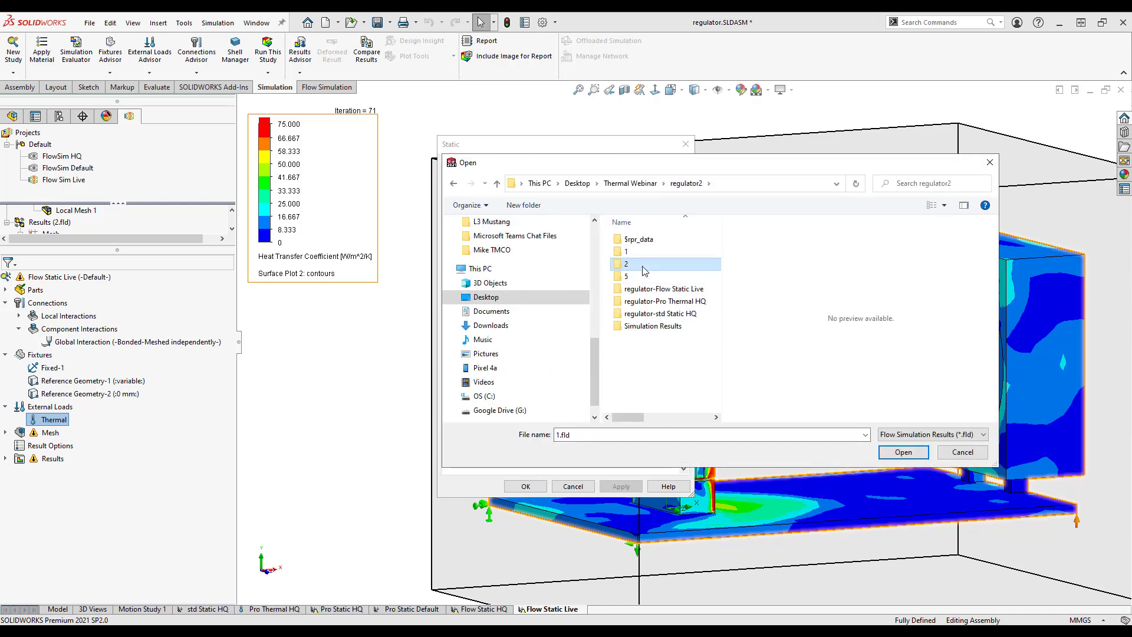
left_click(639, 289)
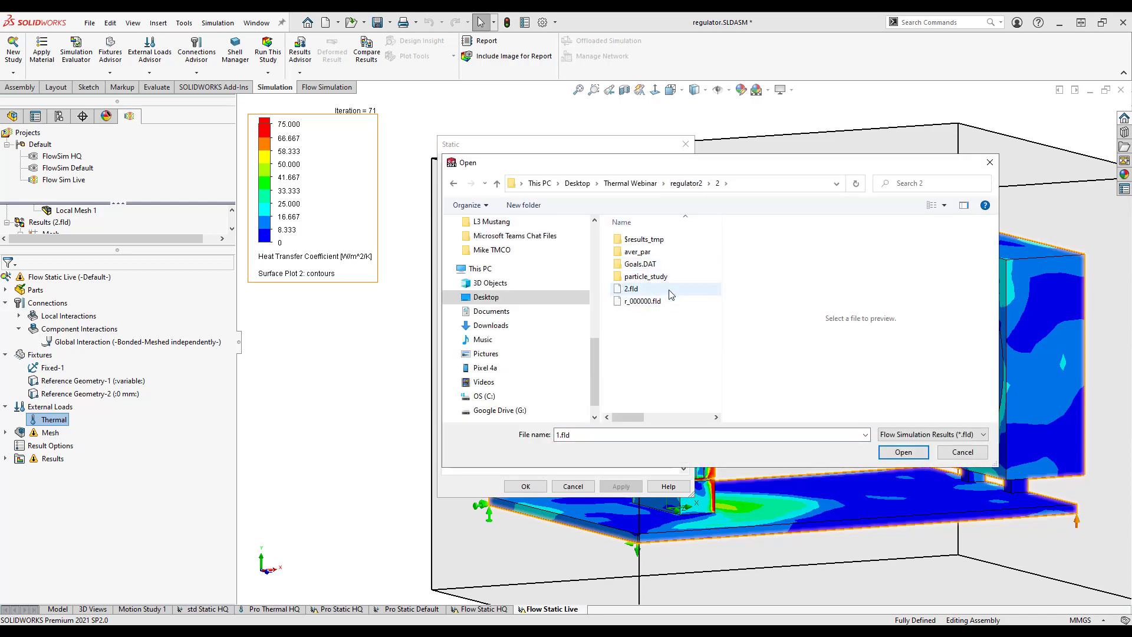
left_click(903, 452)
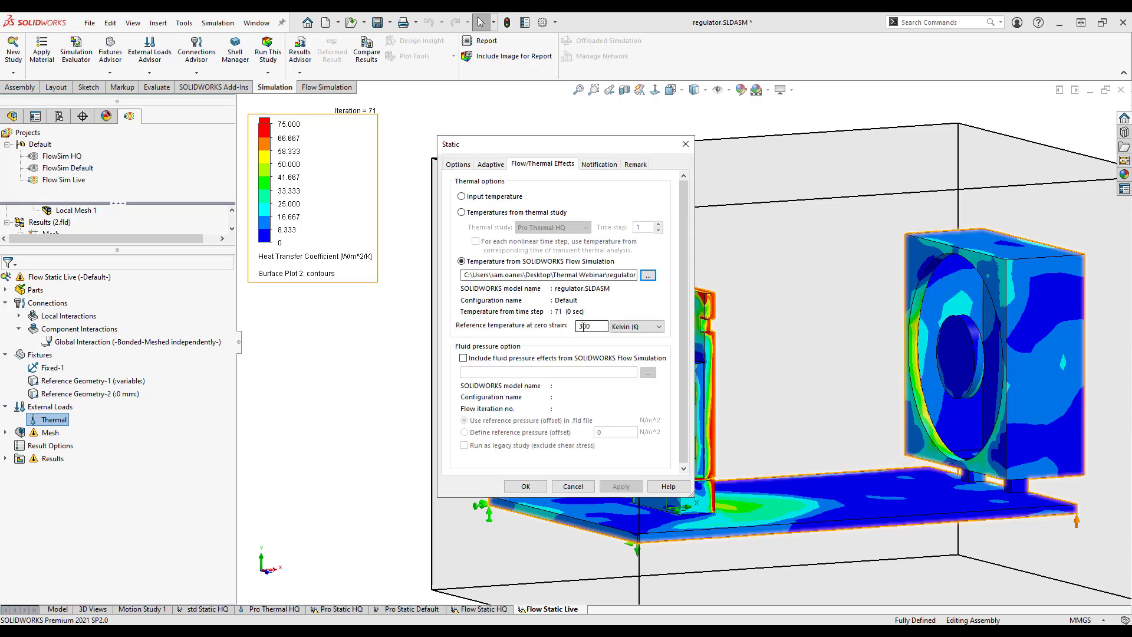
left_click(525, 486)
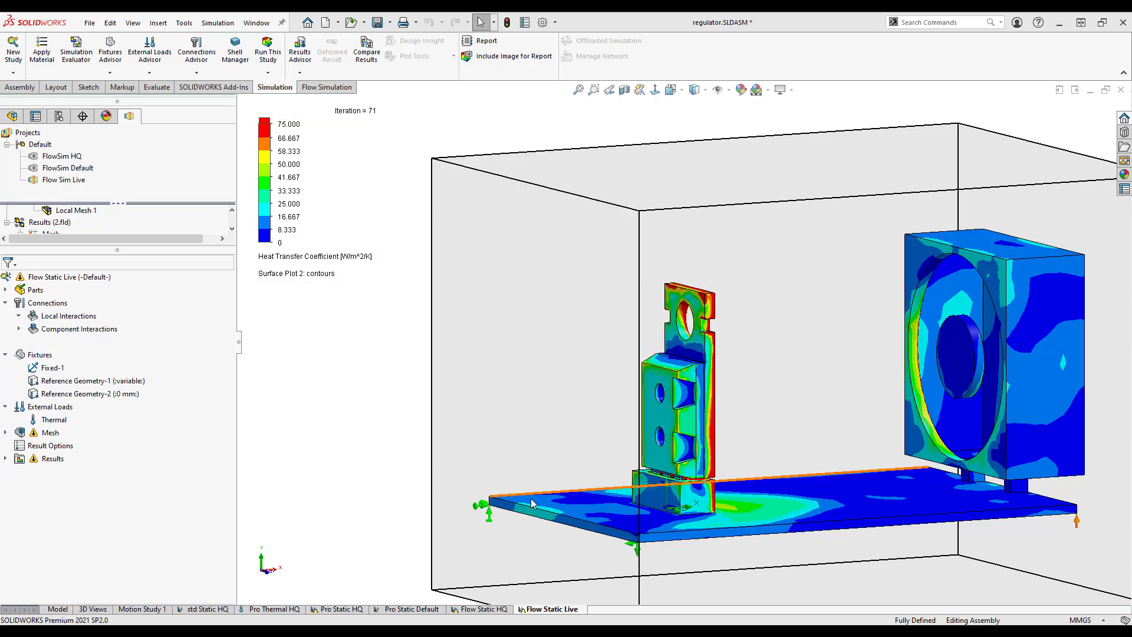
Step: Mesh and run the Flow Static Live study, selecting Surface Plot 2 in the Flow Simulation results meanwhile
left_click(274, 53)
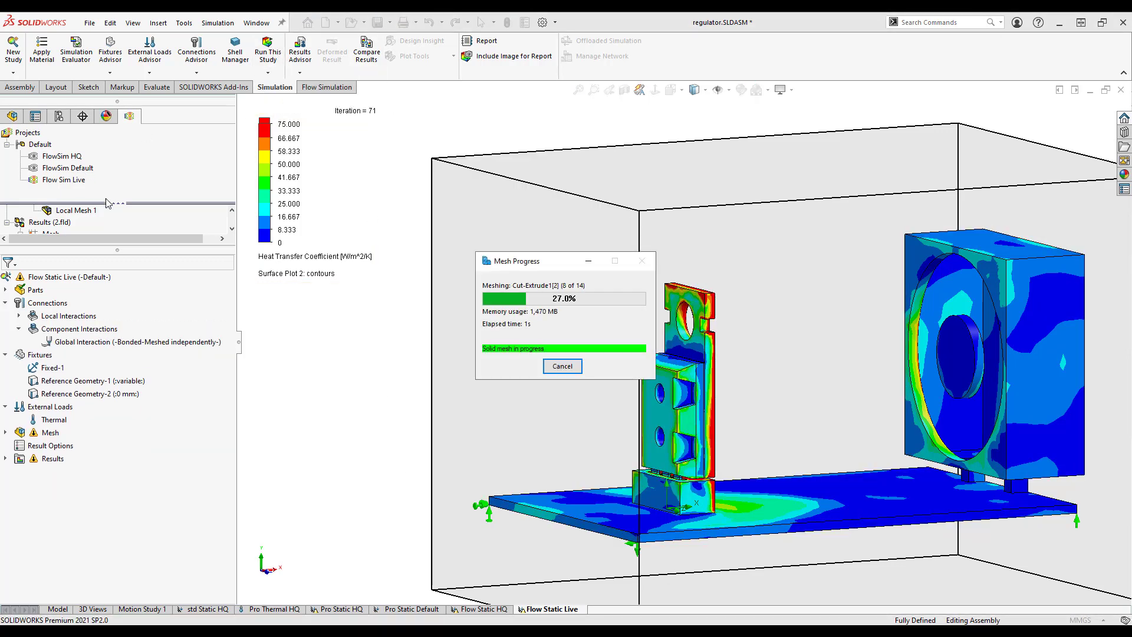
scroll(106, 219, "down", 3)
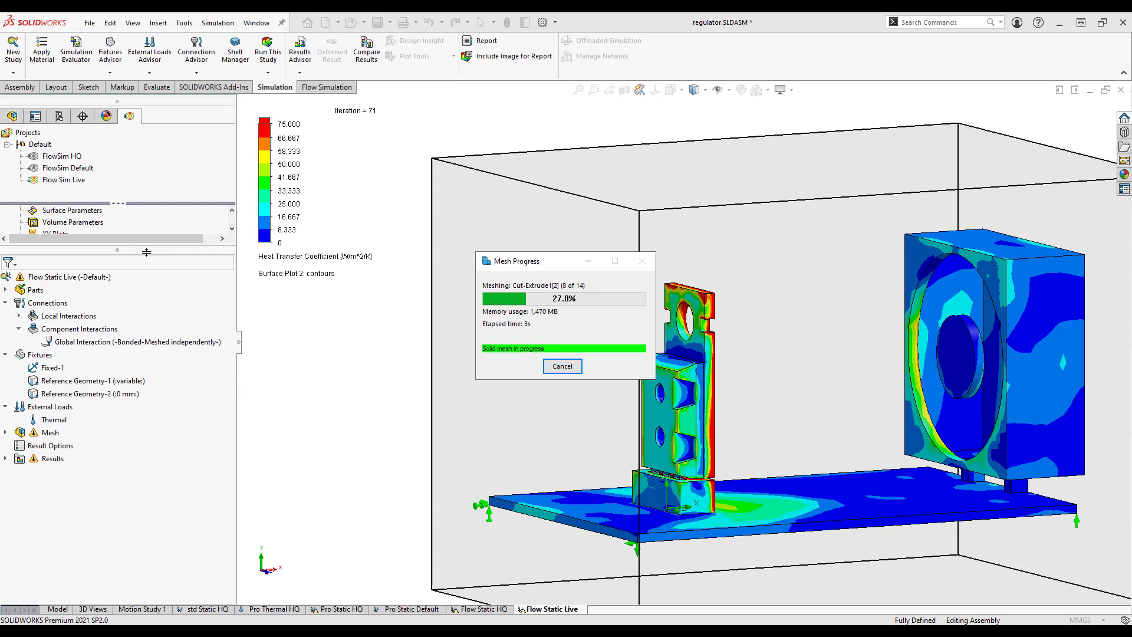
left_click_drag(146, 253, 146, 318)
scroll(126, 237, "down", 1)
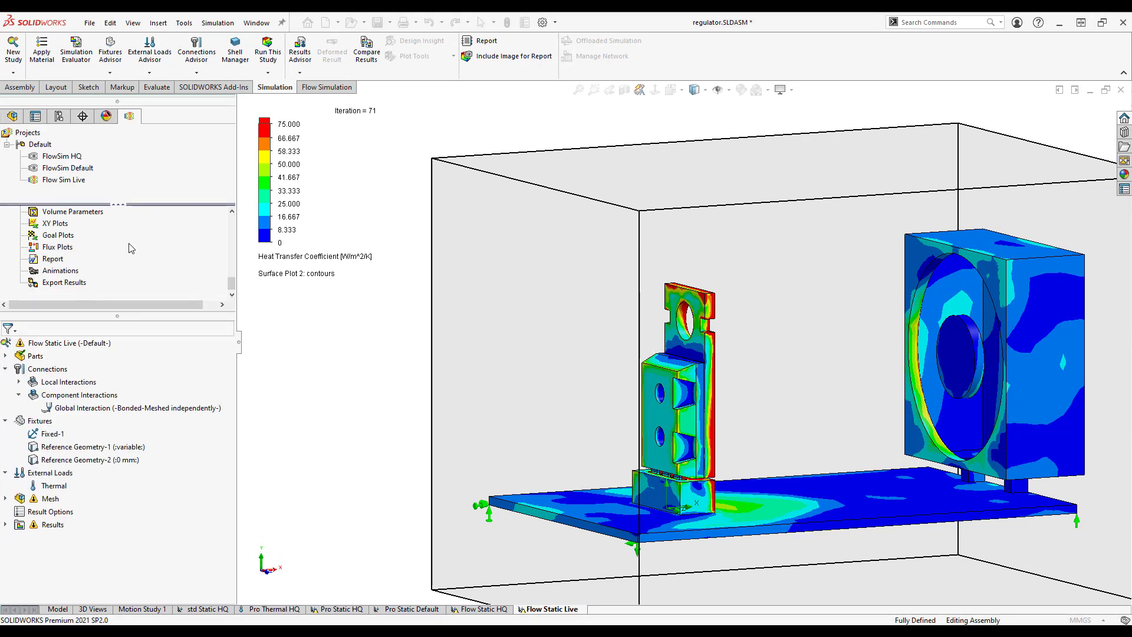
scroll(131, 248, "up", 3)
left_click(96, 237)
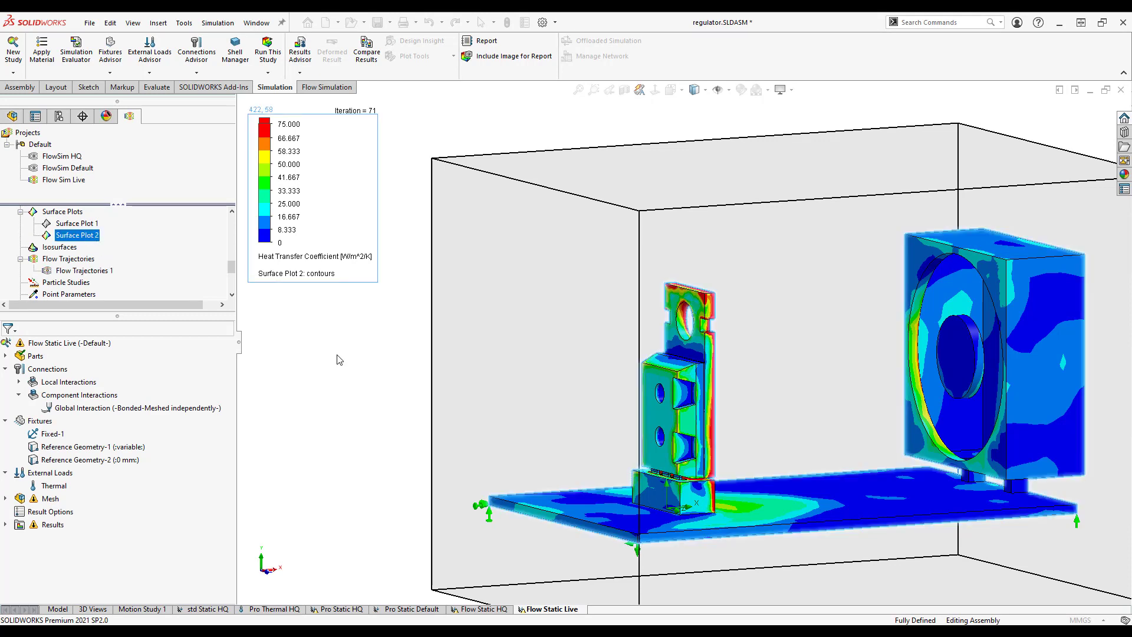
left_click(369, 381)
left_click(89, 236)
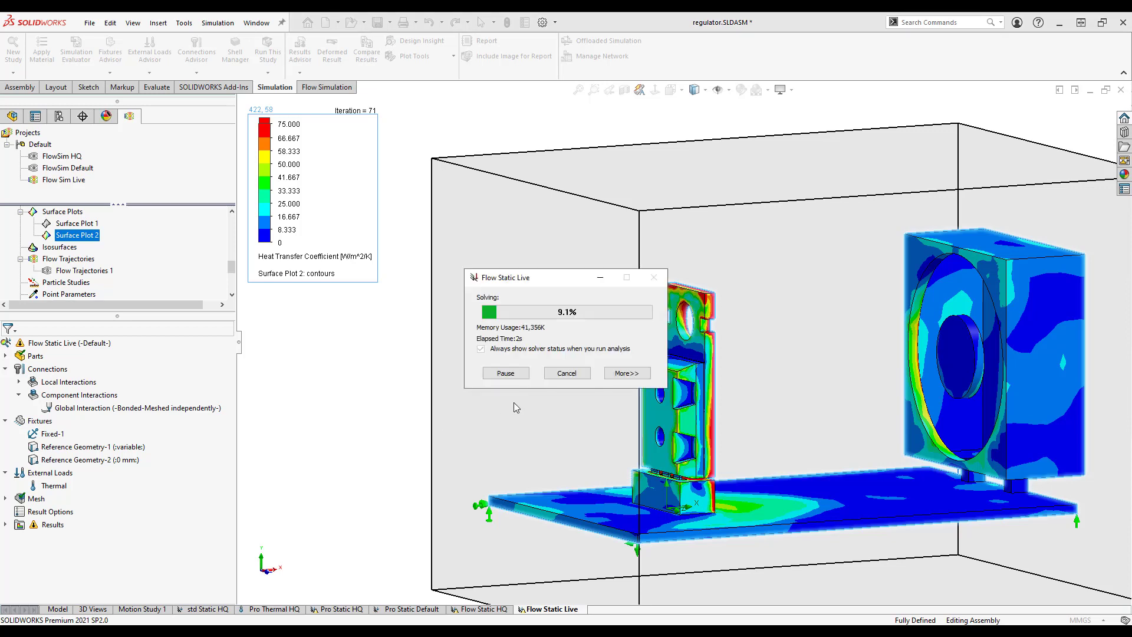
left_click(627, 373)
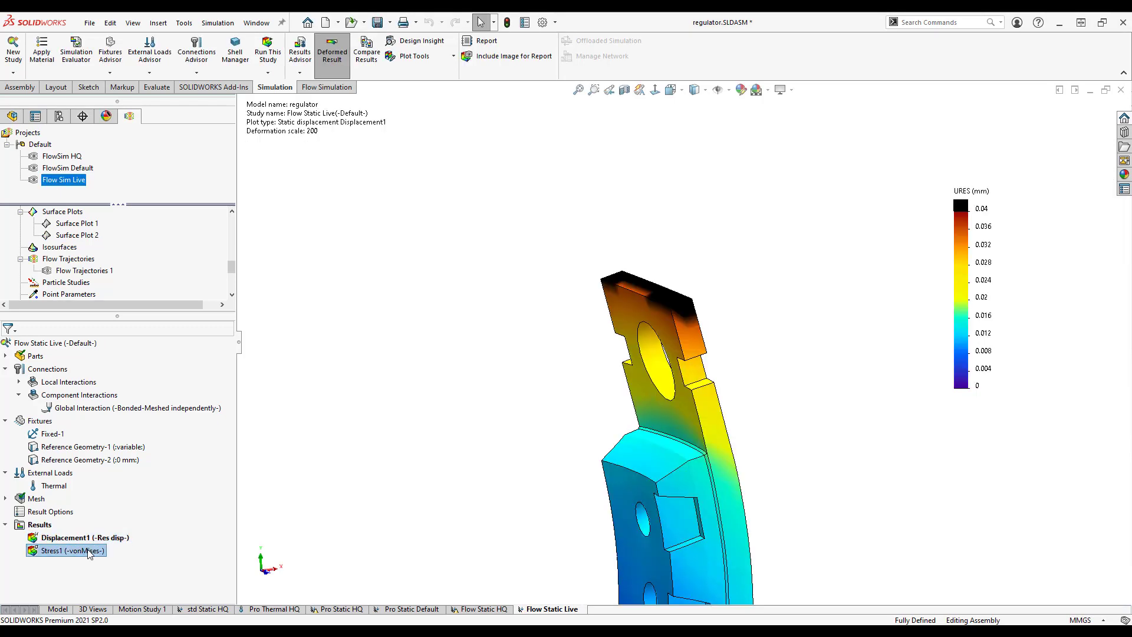
Step: Show the von Mises stress plot and list the assembly's sensors
double_click(88, 551)
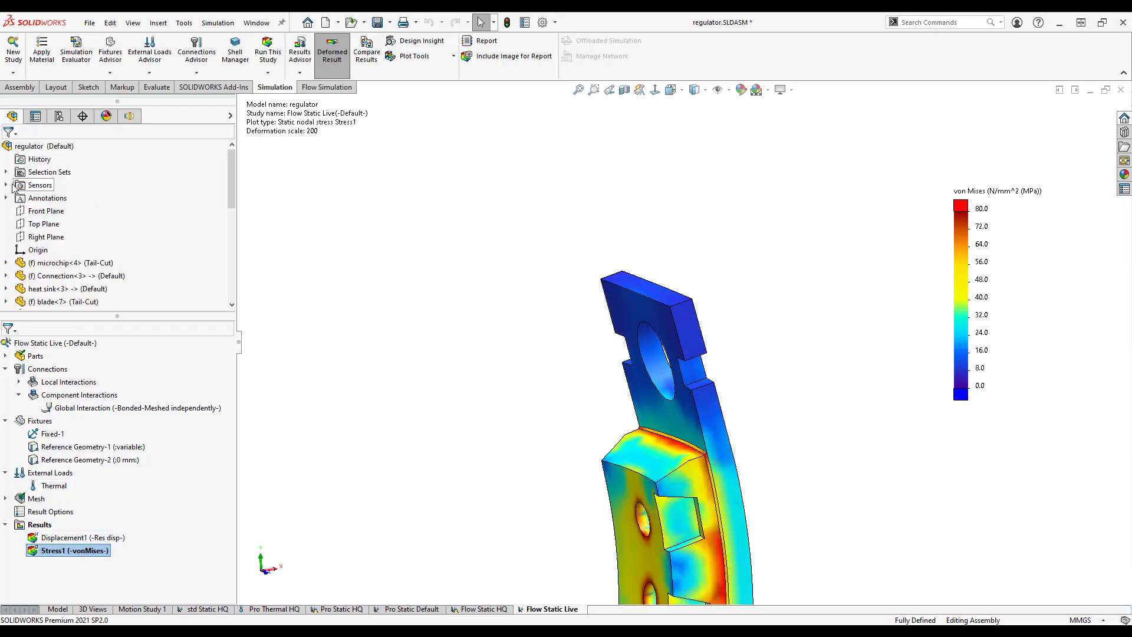
left_click(6, 185)
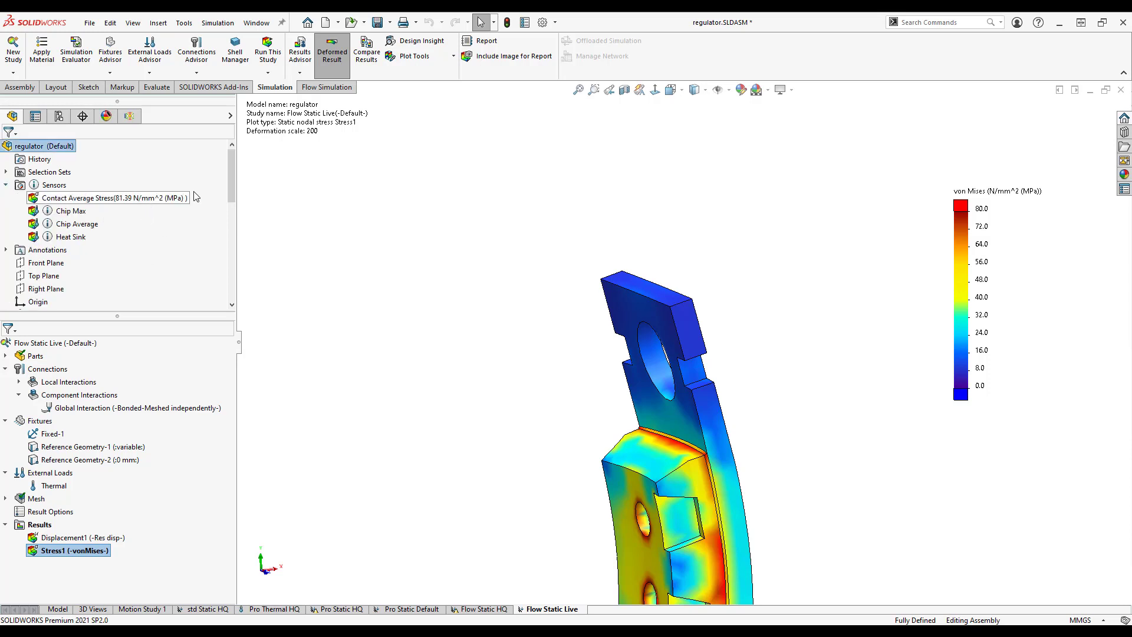